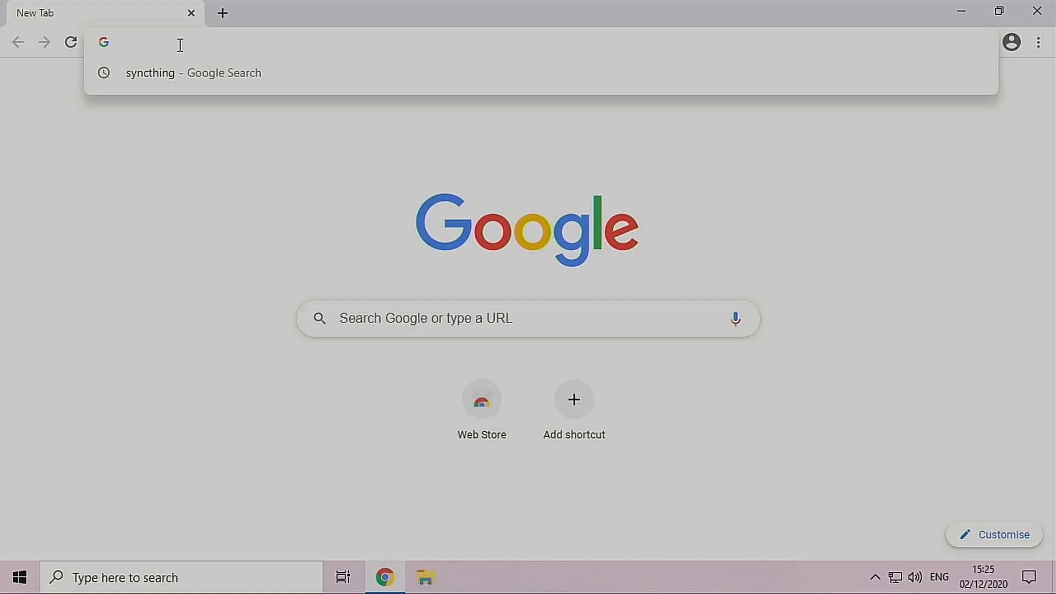
# Step: Go to syncthing.net and open the SyncTrayzor release page listed among its download integrations
pyautogui.write('syncthing.net')
pyautogui.press('Return')
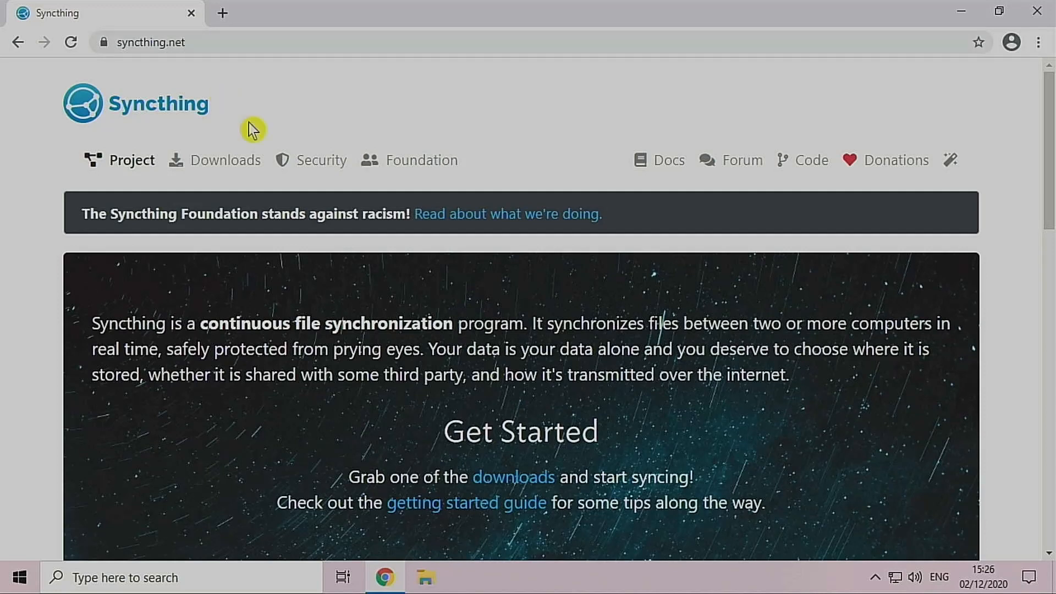
pyautogui.click(229, 161)
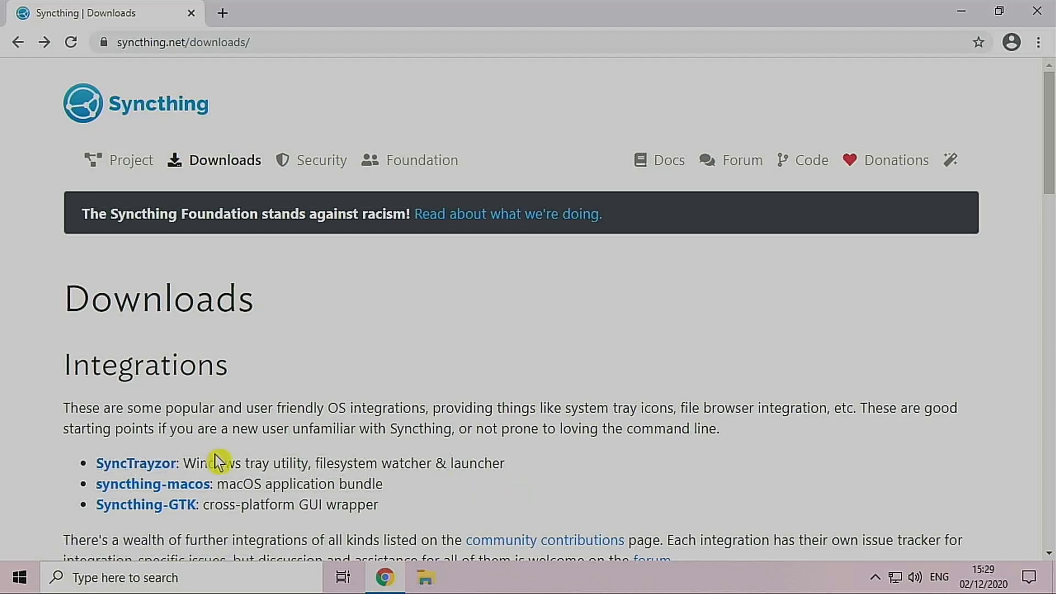
pyautogui.click(153, 471)
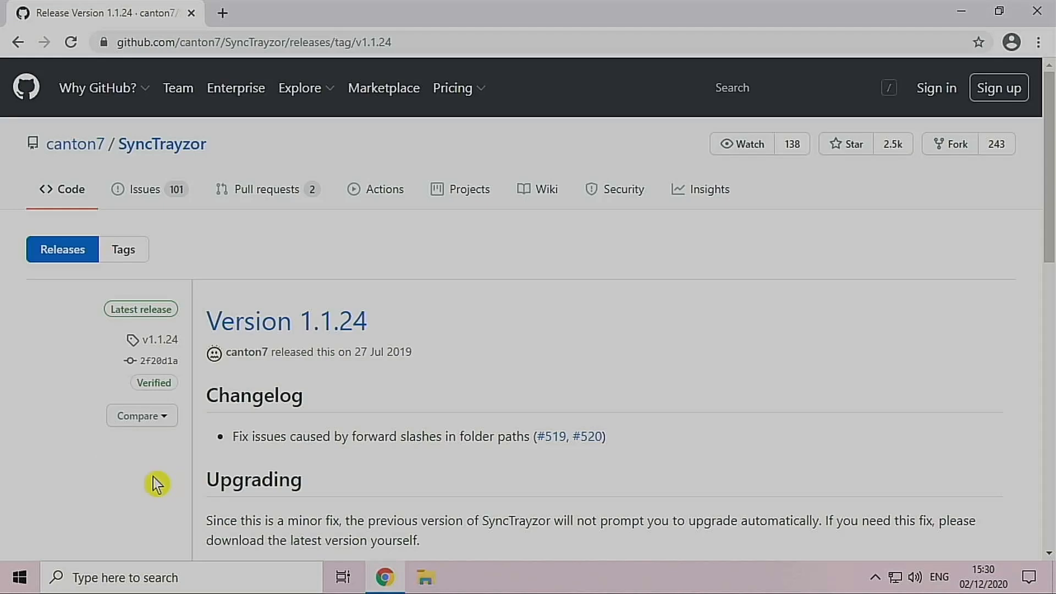
# Step: Download SyncTrayzorSetup-x64.exe from the release assets and close the browser
pyautogui.scroll(-6, 154, 481)
pyautogui.scroll(-6, 153, 477)
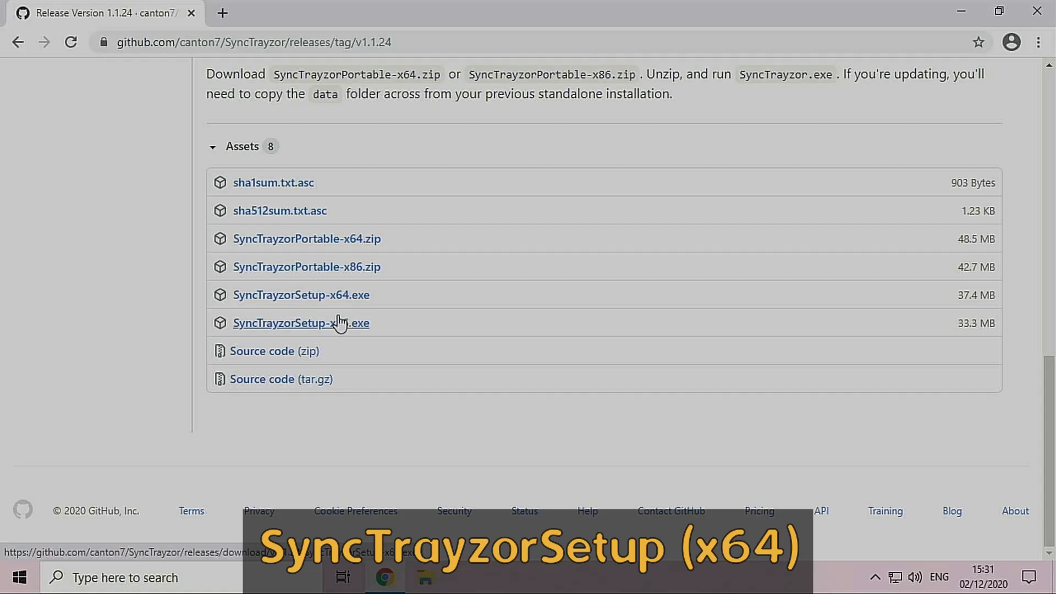
pyautogui.click(322, 297)
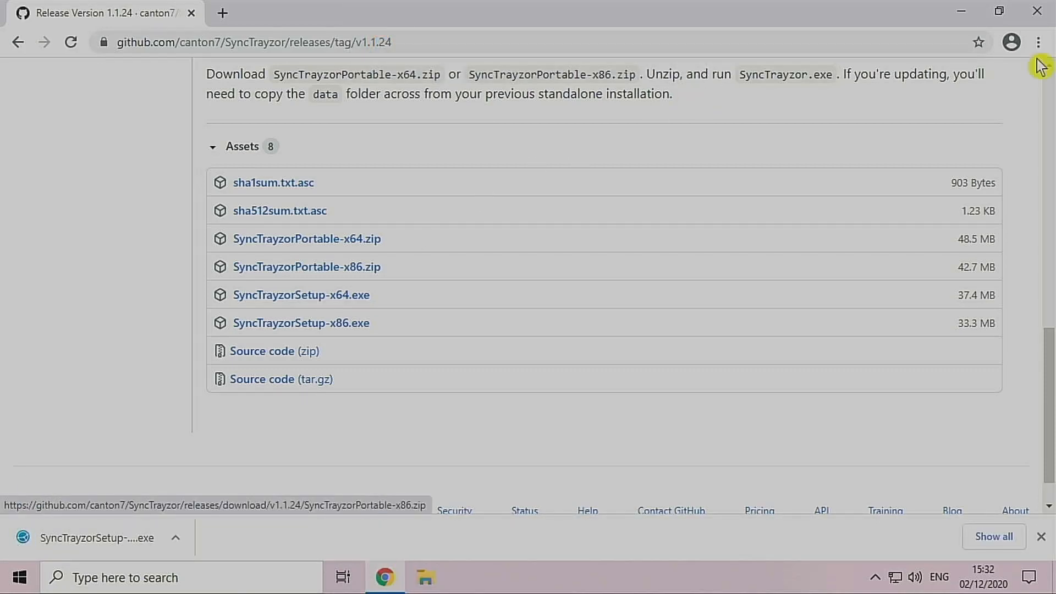
pyautogui.click(1036, 11)
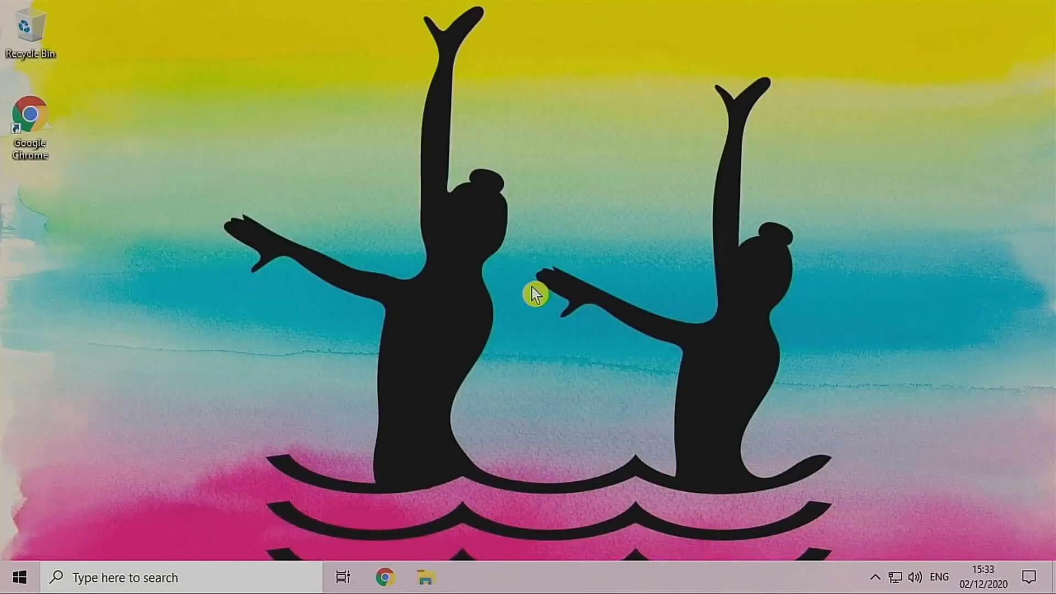
# Step: Run the SyncTrayzorSetup-x64 installer from the Downloads folder in File Explorer and allow it to make changes to the device
pyautogui.click(425, 577)
pyautogui.click(226, 173)
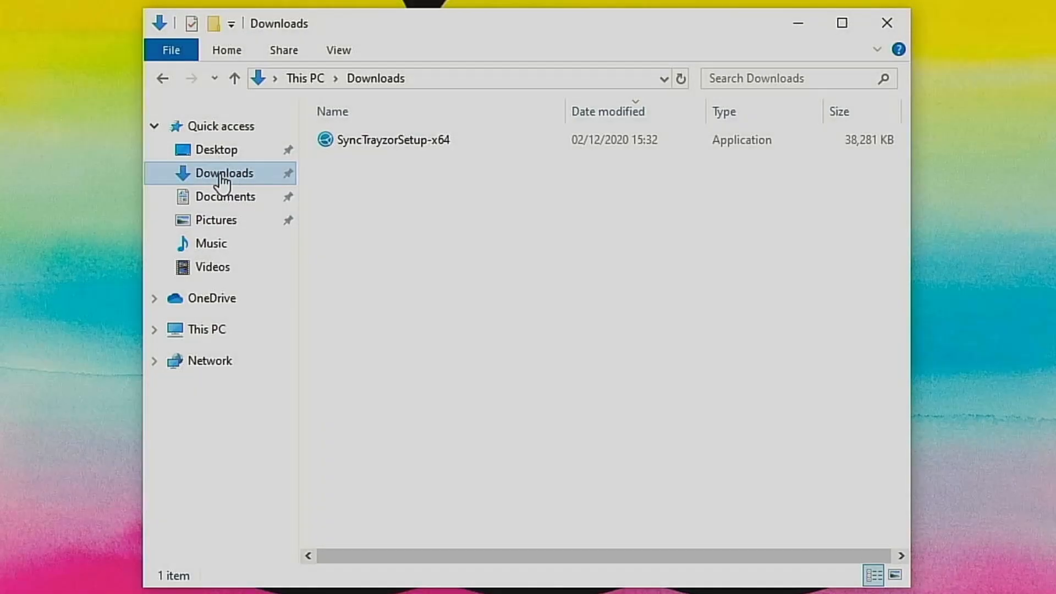
pyautogui.doubleClick(377, 141)
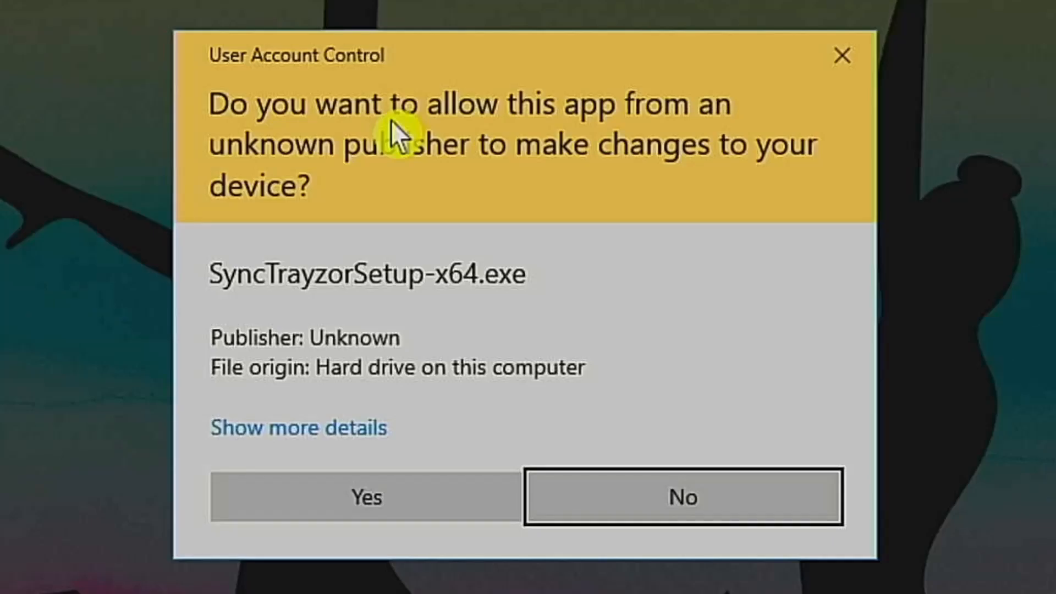
pyautogui.click(381, 505)
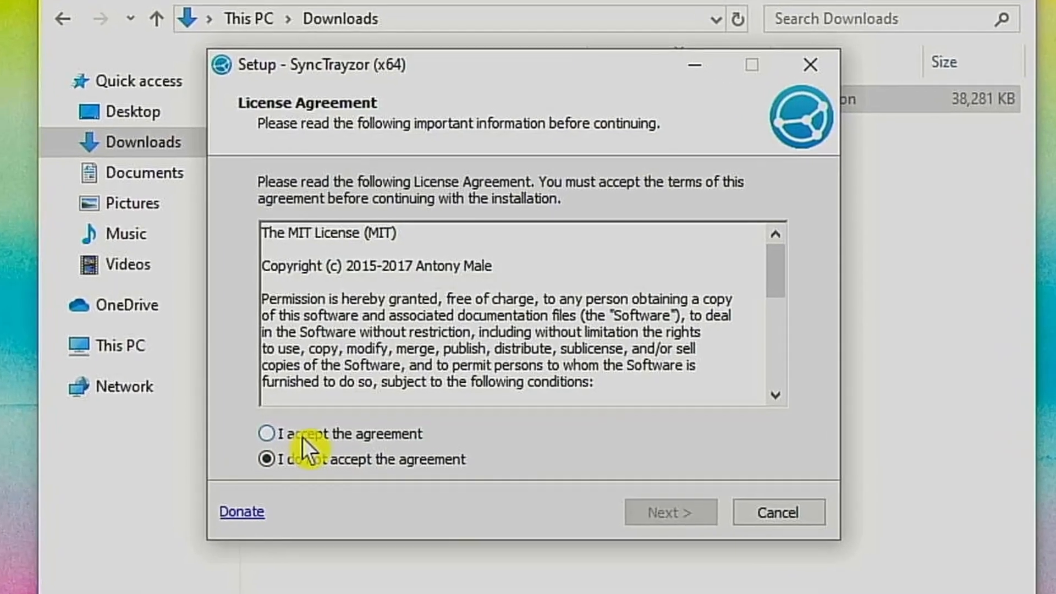
# Step: Accept the license, install SyncTrayzor with the default folders and no desktop shortcut, and launch it on finishing
pyautogui.click(302, 435)
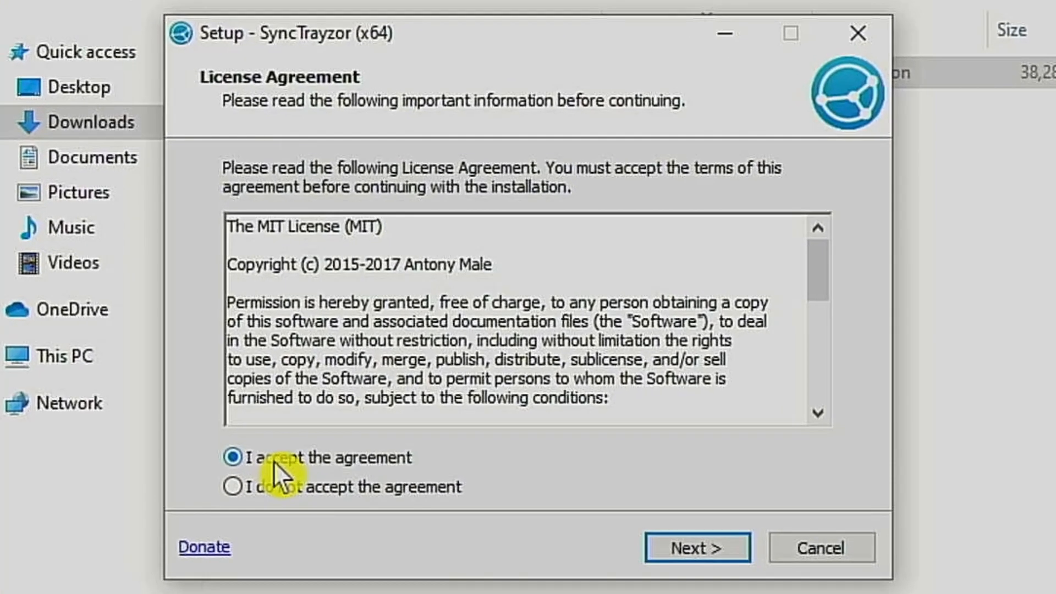
pyautogui.click(688, 550)
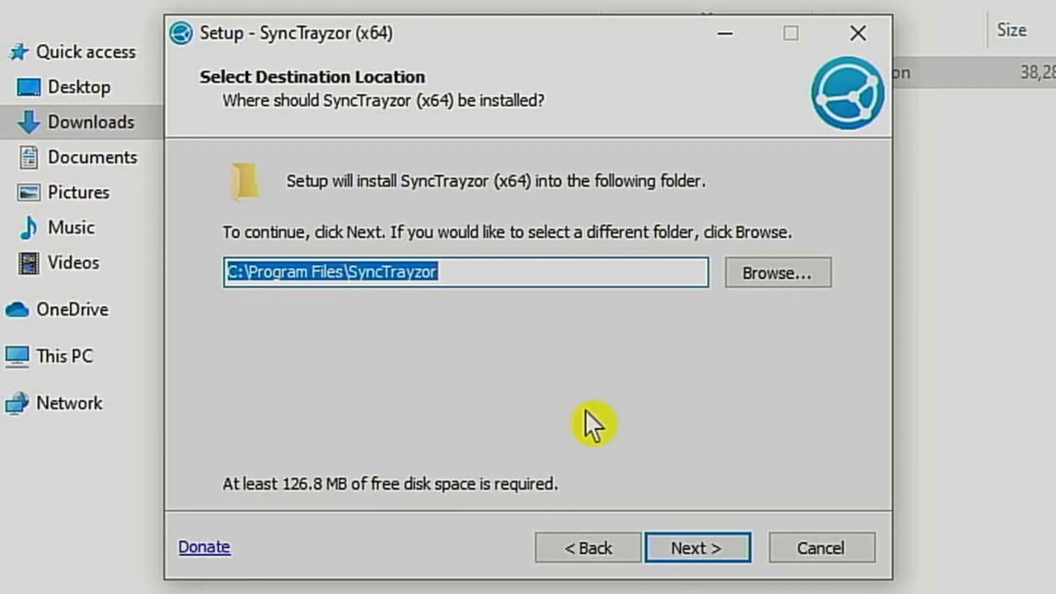
pyautogui.click(695, 558)
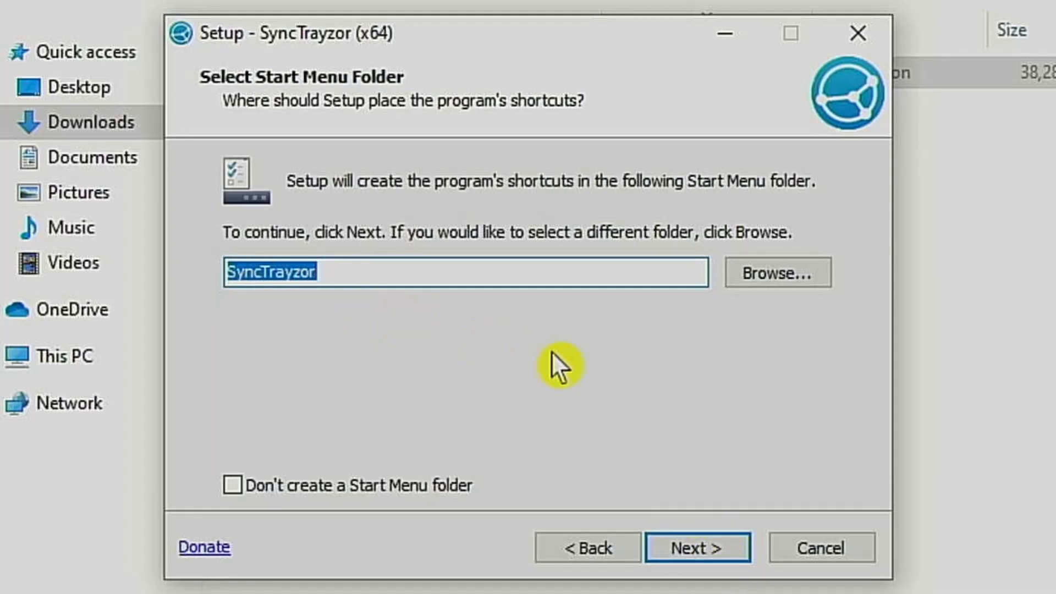
pyautogui.click(701, 558)
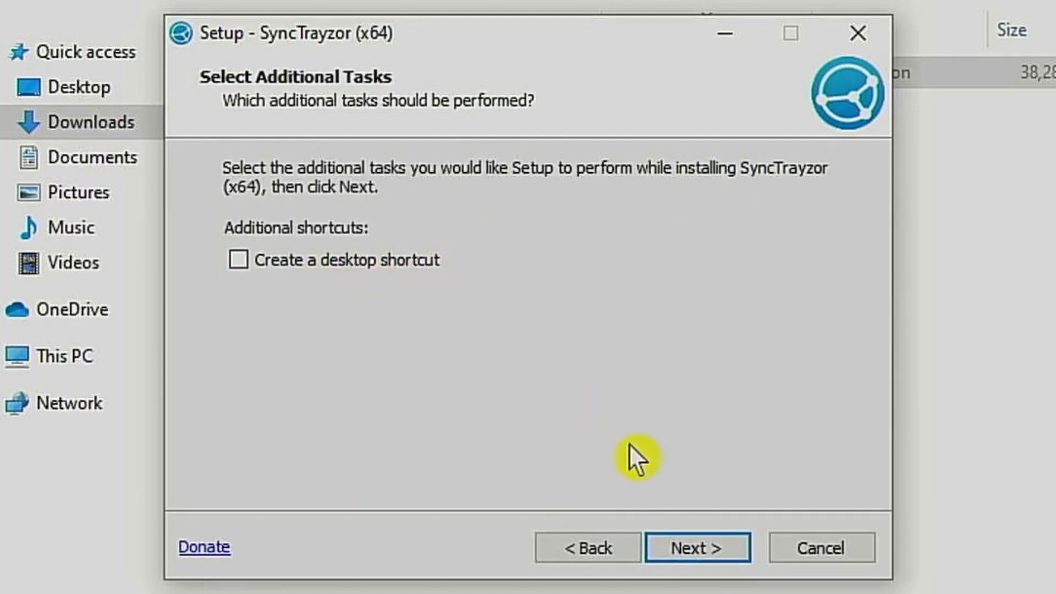
pyautogui.click(696, 553)
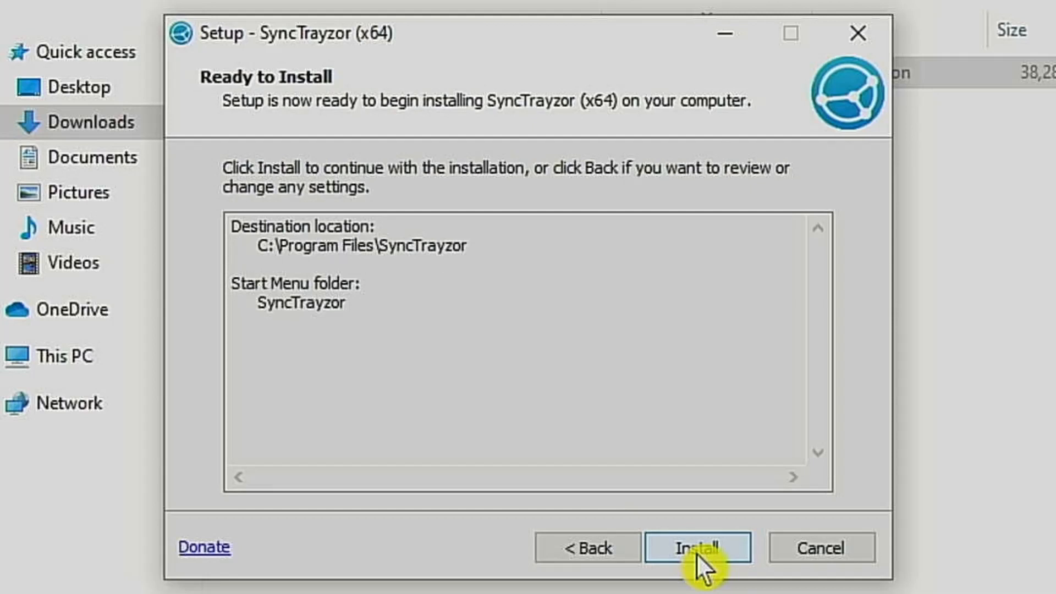
pyautogui.click(696, 553)
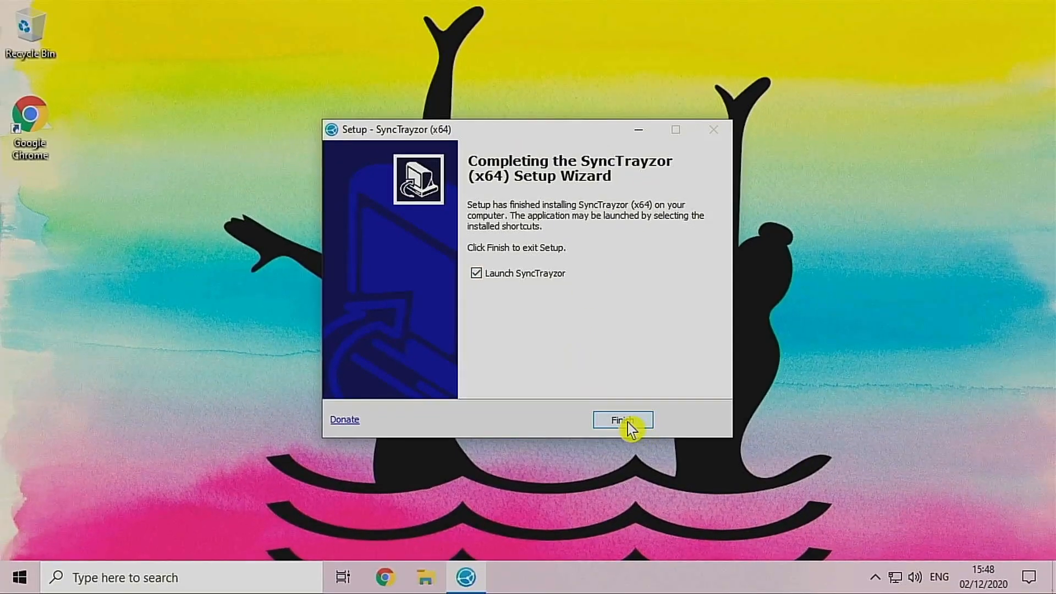
pyautogui.click(626, 421)
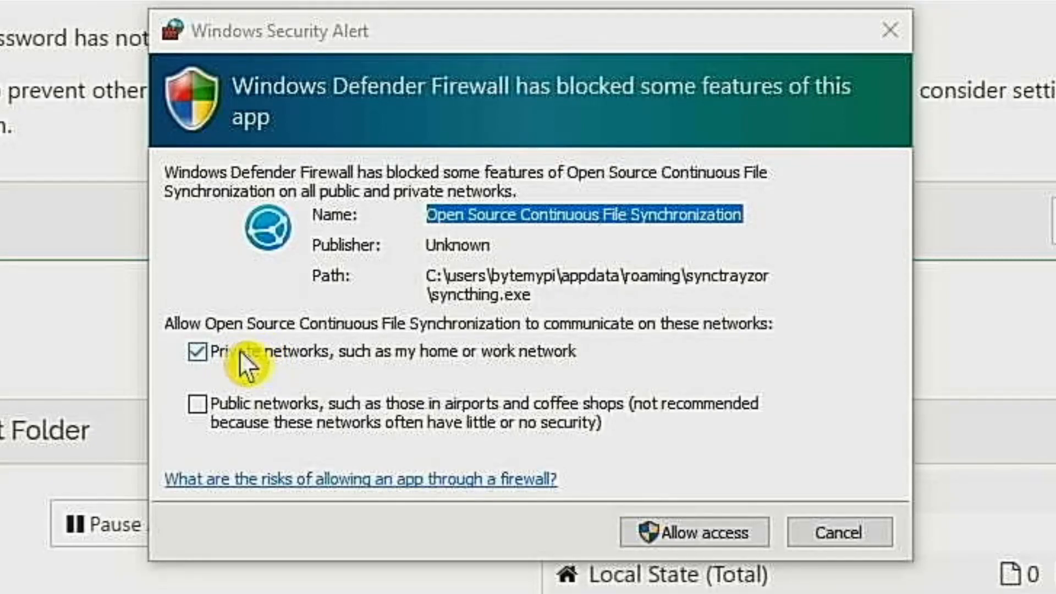
# Step: Allow Syncthing through the firewall on private networks and decline anonymous usage reporting
pyautogui.click(664, 533)
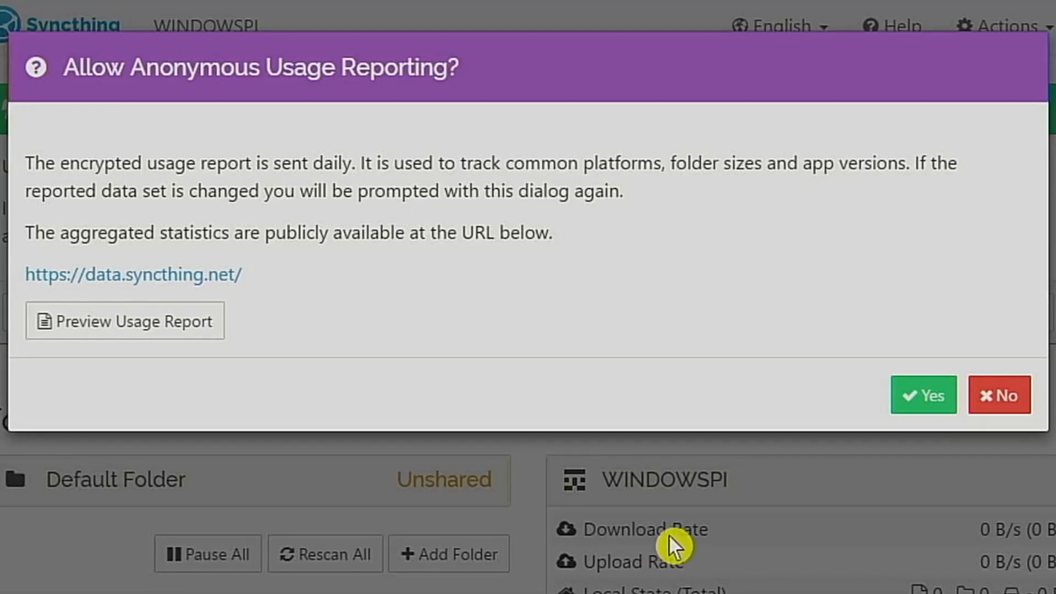
pyautogui.click(1000, 398)
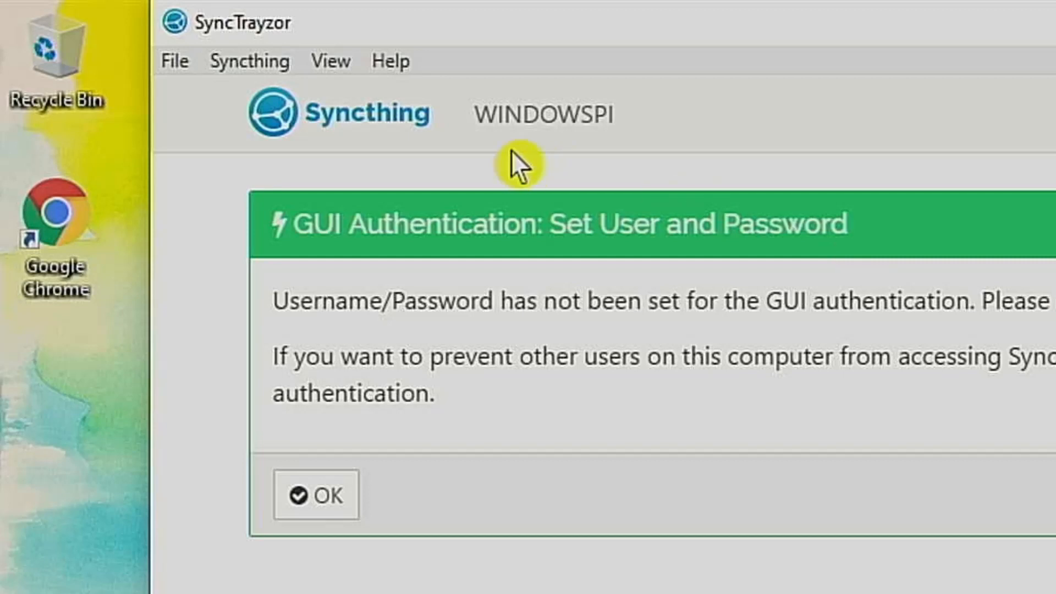
# Step: Enable Minimize to tray in the SyncTrayzor settings, check the Syncthing options, and save
pyautogui.click(177, 71)
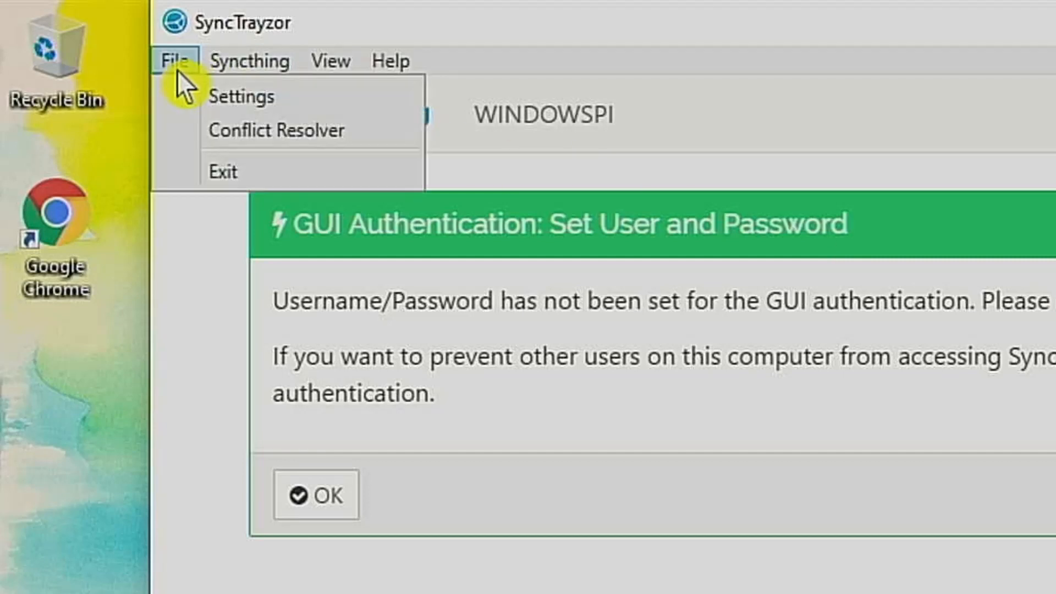
pyautogui.click(240, 107)
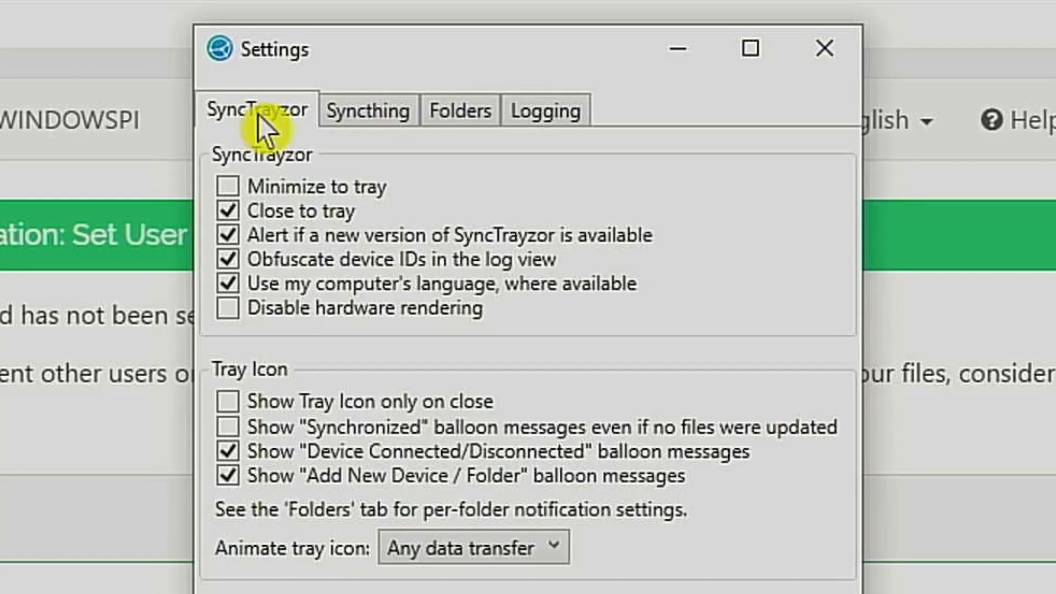
pyautogui.click(242, 186)
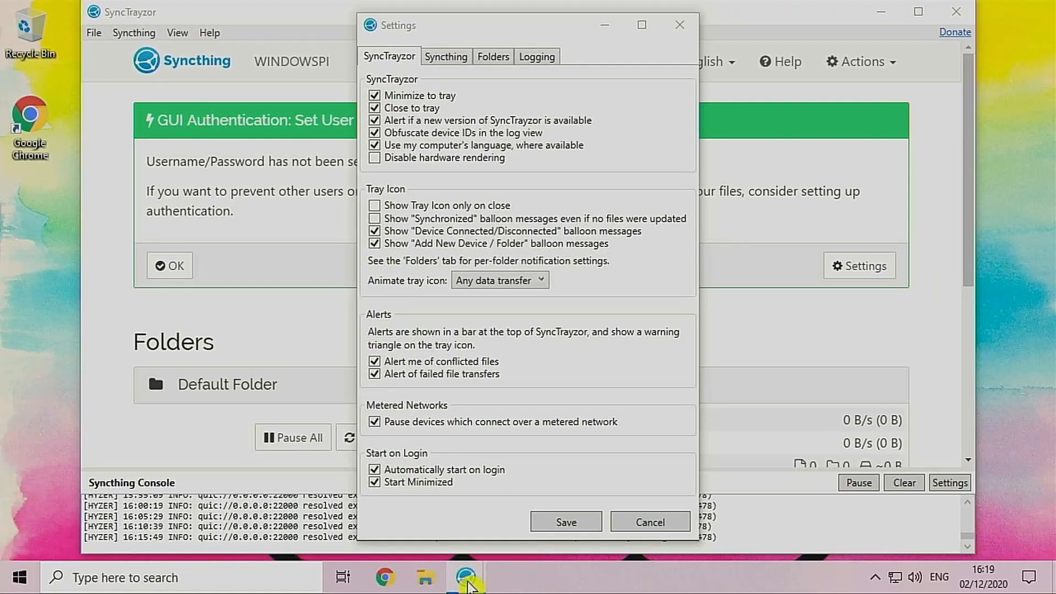
pyautogui.moveTo(469, 583)
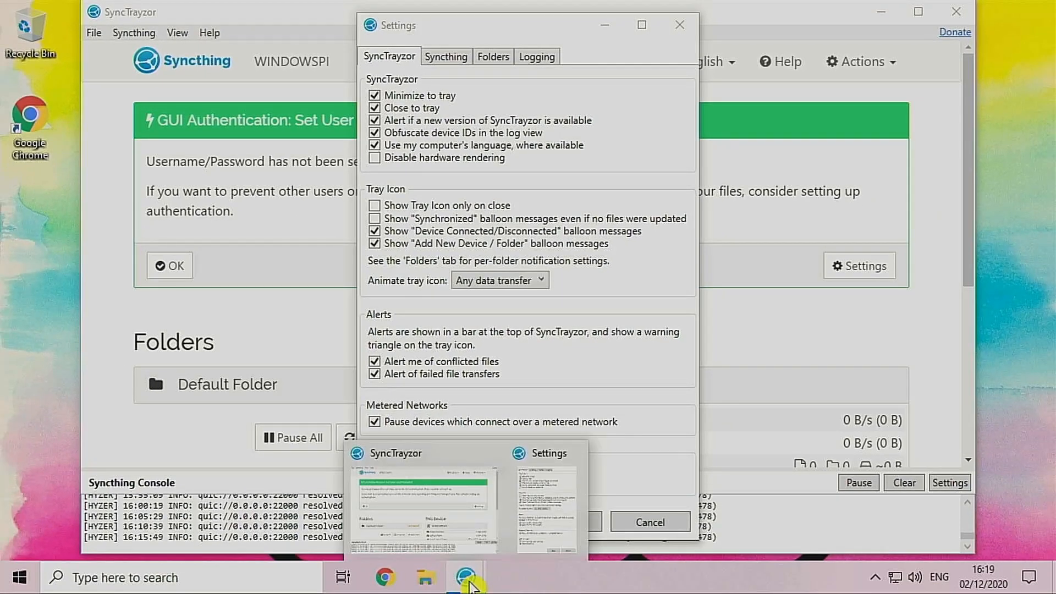
pyautogui.click(877, 577)
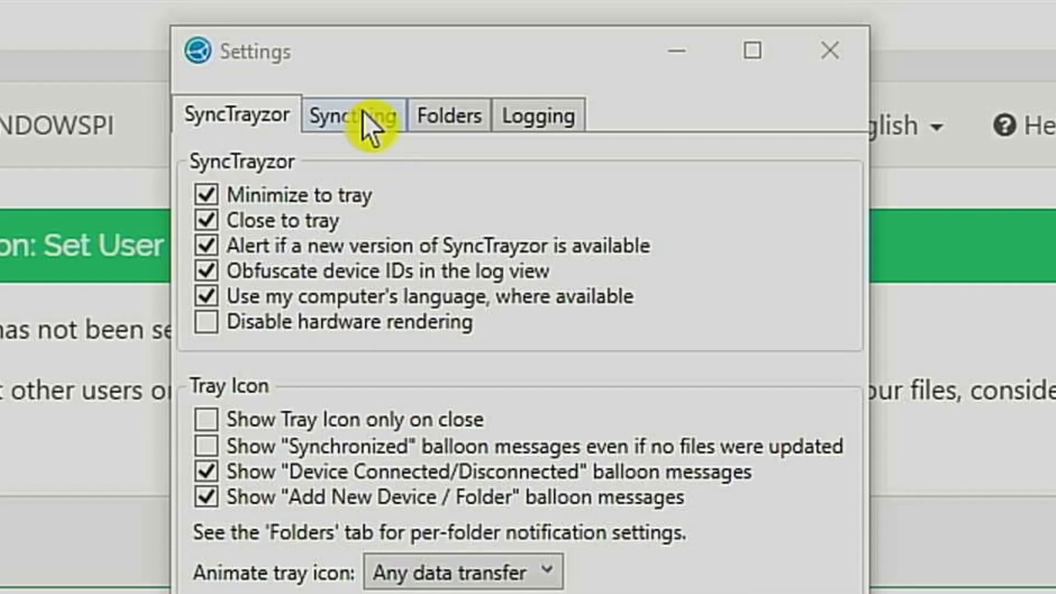
pyautogui.click(367, 124)
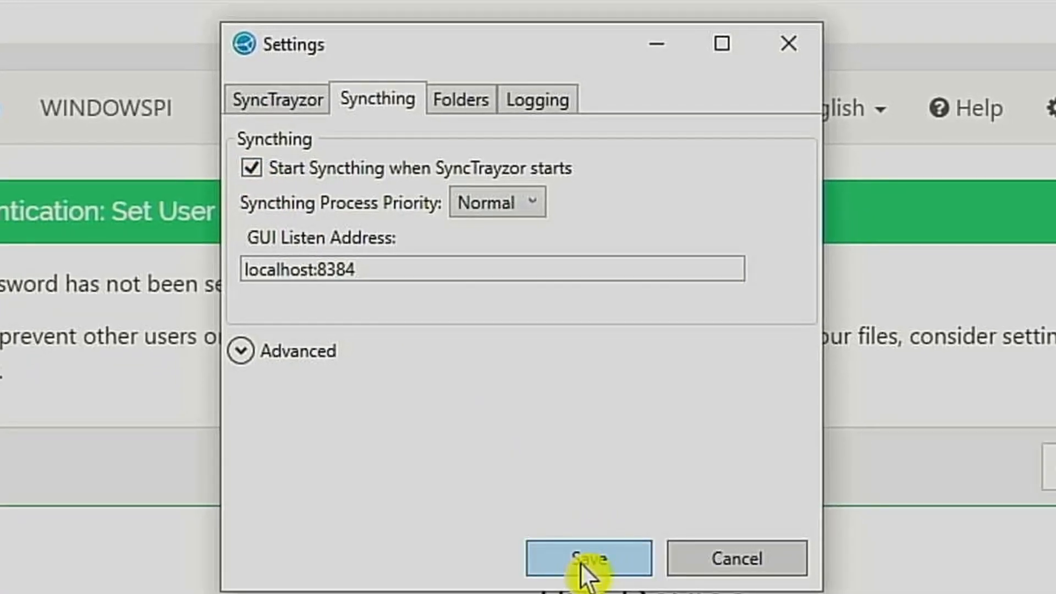
pyautogui.click(580, 562)
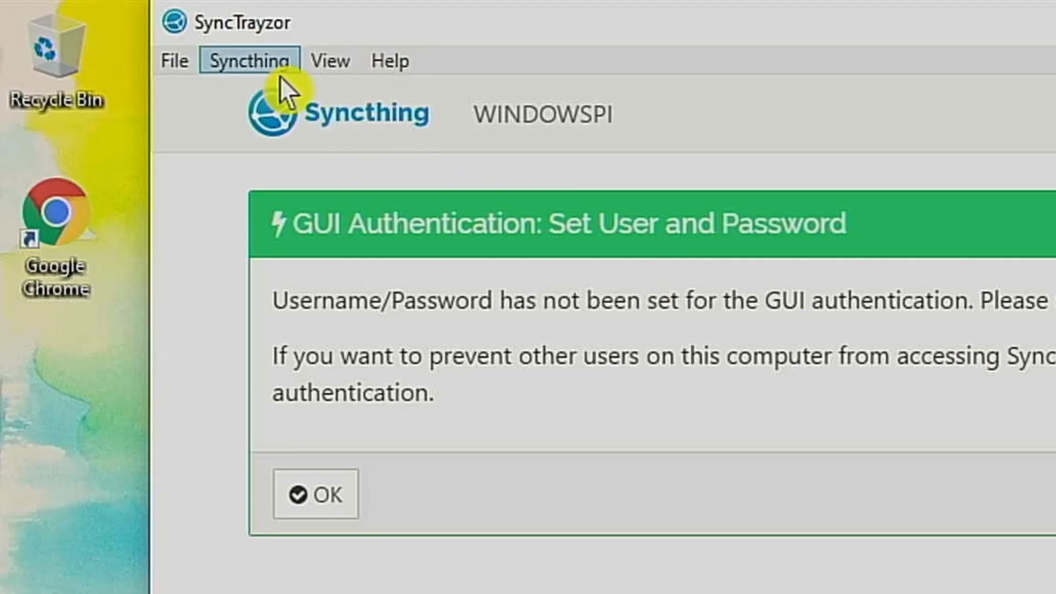
# Step: Open the Syncthing interface in the external browser and proceed past the privacy warning to localhost:8384
pyautogui.click(259, 70)
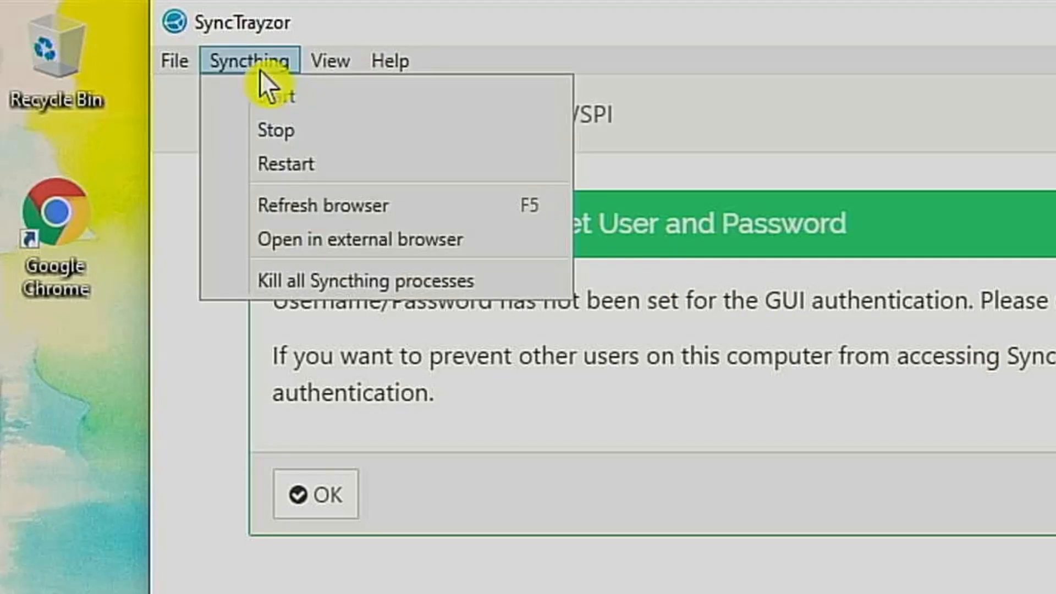
pyautogui.click(381, 248)
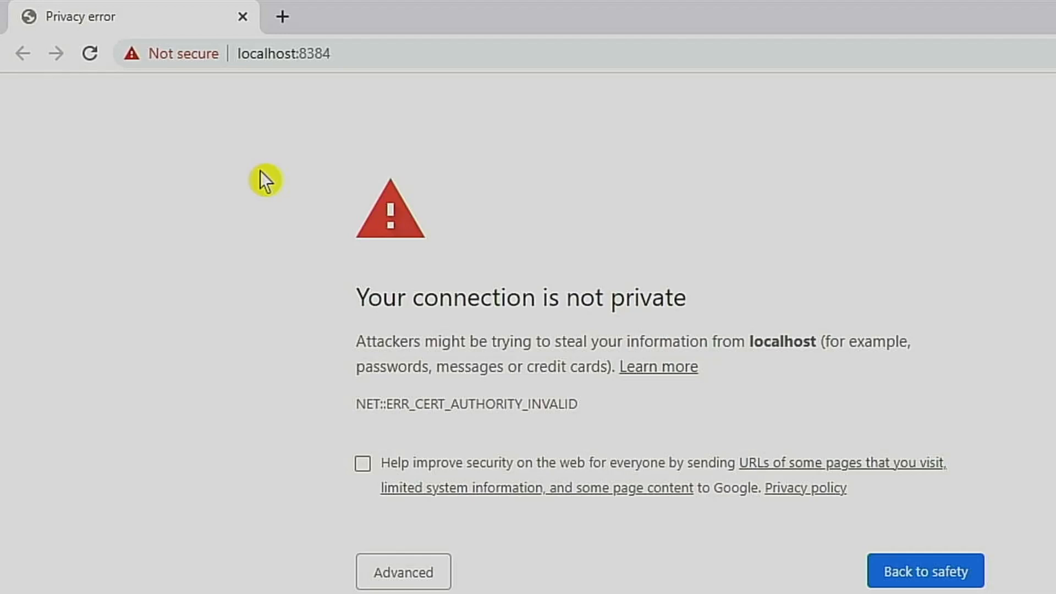
pyautogui.click(374, 54)
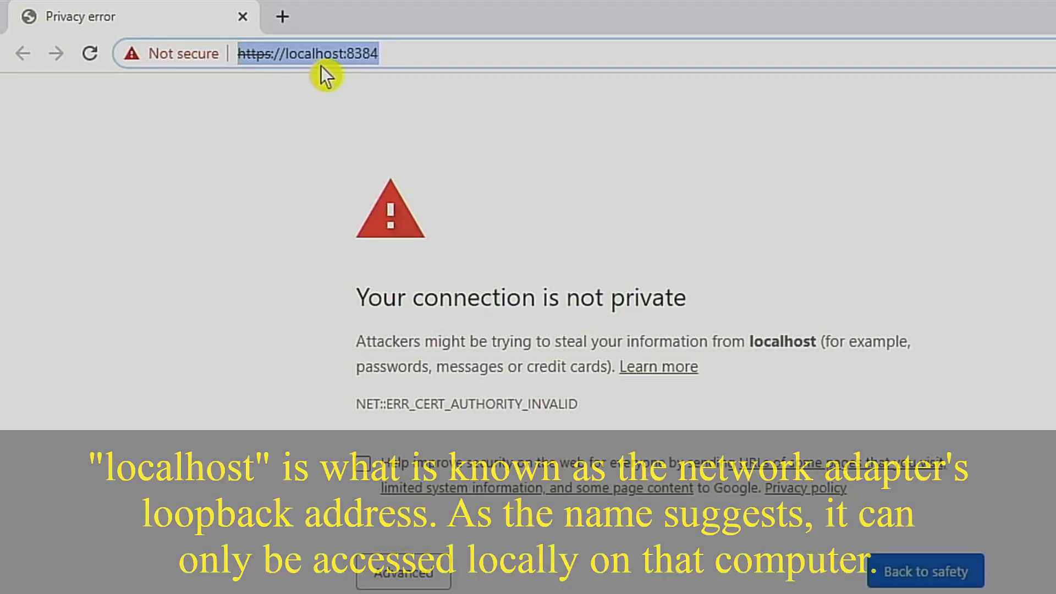
pyautogui.click(394, 573)
pyautogui.click(395, 573)
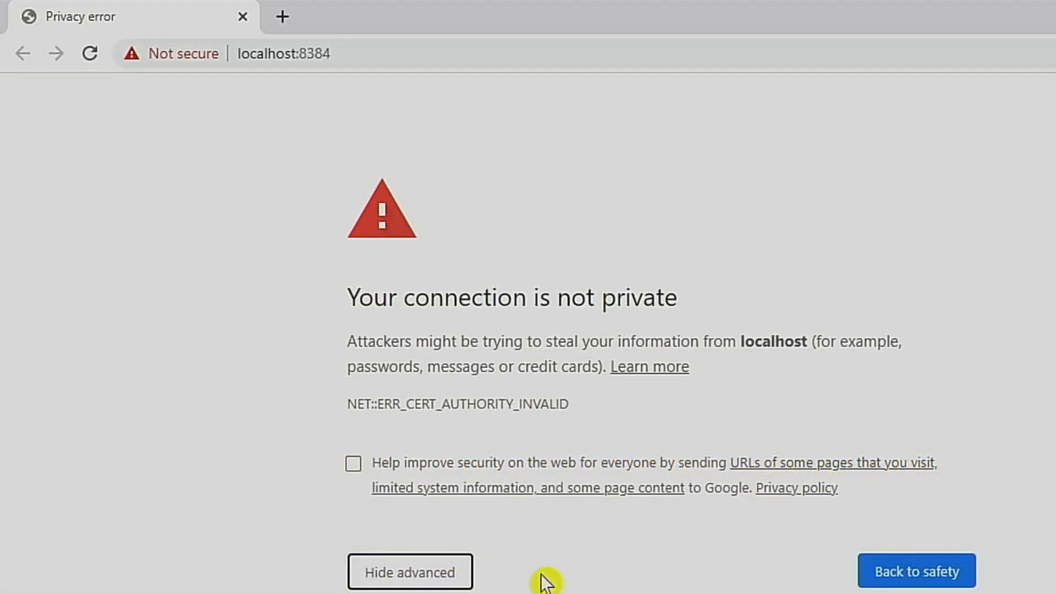
pyautogui.scroll(-2, 541, 580)
pyautogui.click(377, 571)
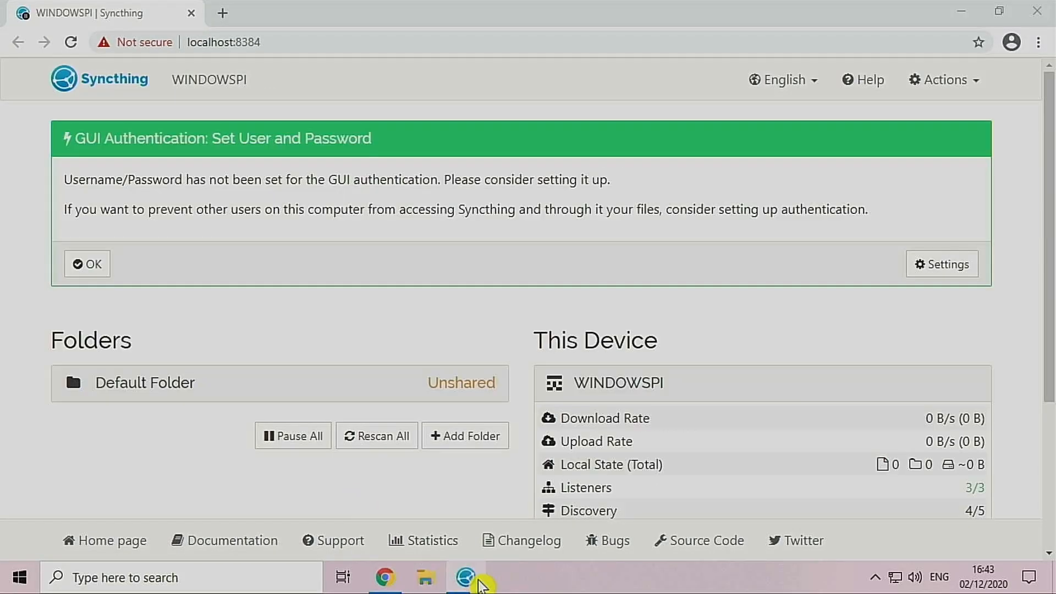
# Step: Close the SyncTrayzor window while keeping the Syncthing browser page open
pyautogui.moveTo(471, 581)
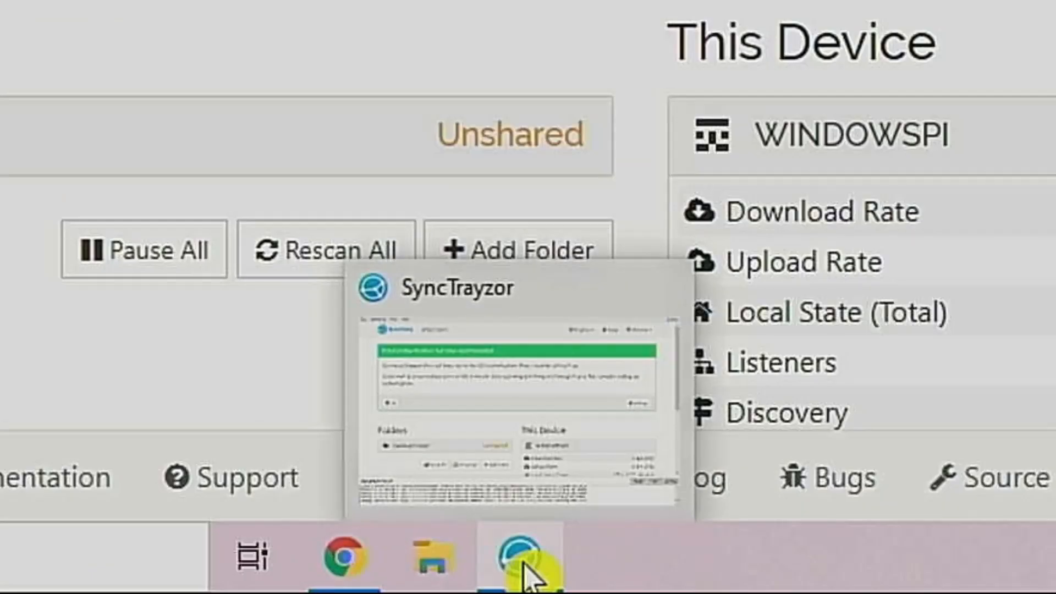
pyautogui.rightClick(522, 574)
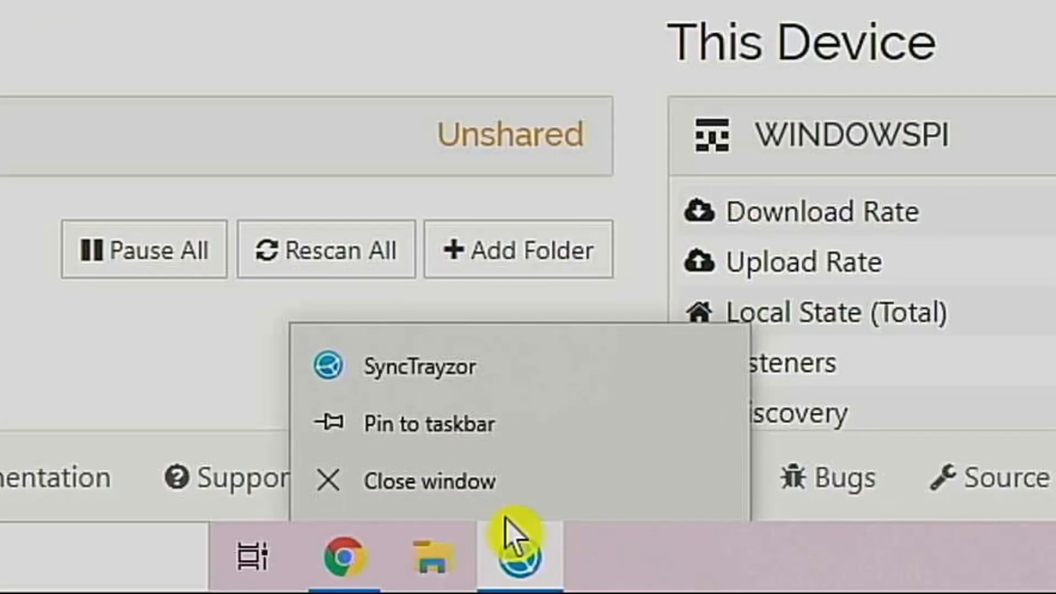
pyautogui.click(449, 499)
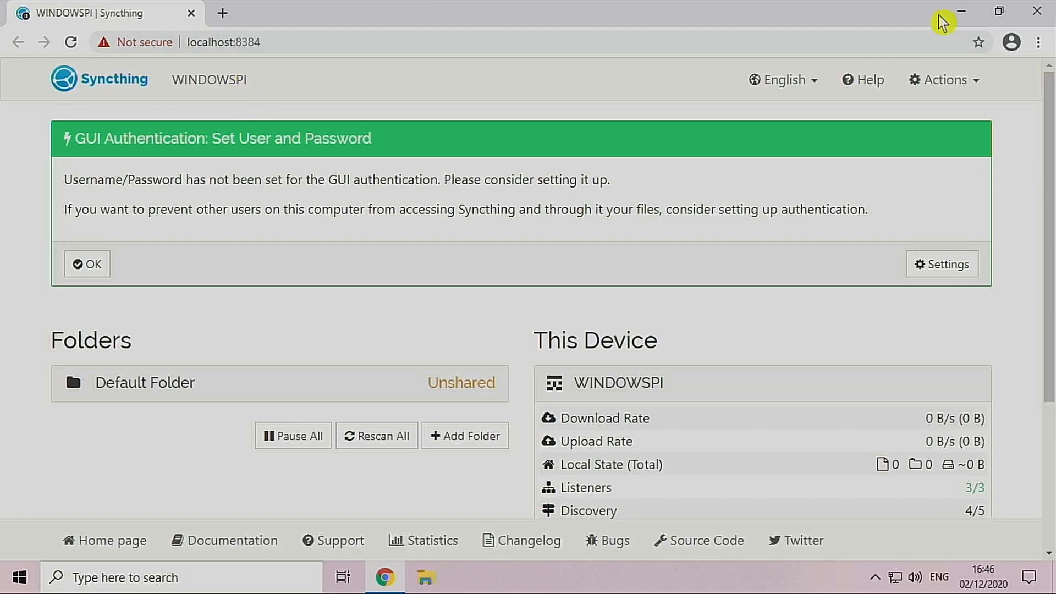
# Step: Bookmark the localhost:8384 page and snap the browser window to the right half of the desktop
pyautogui.click(978, 43)
pyautogui.click(891, 206)
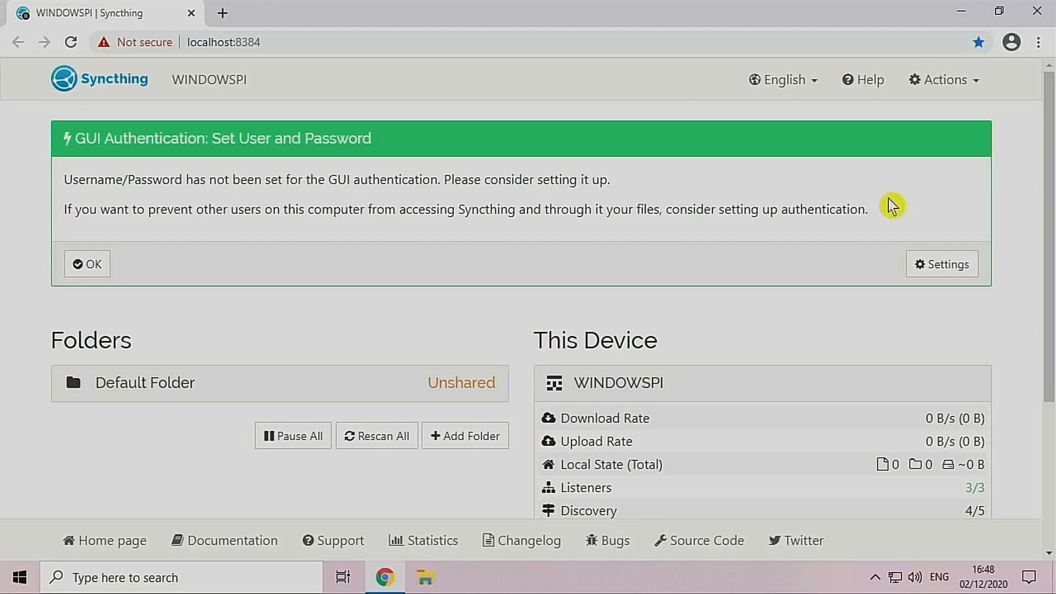
pyautogui.moveTo(447, 11); pyautogui.dragTo(1052, 245)
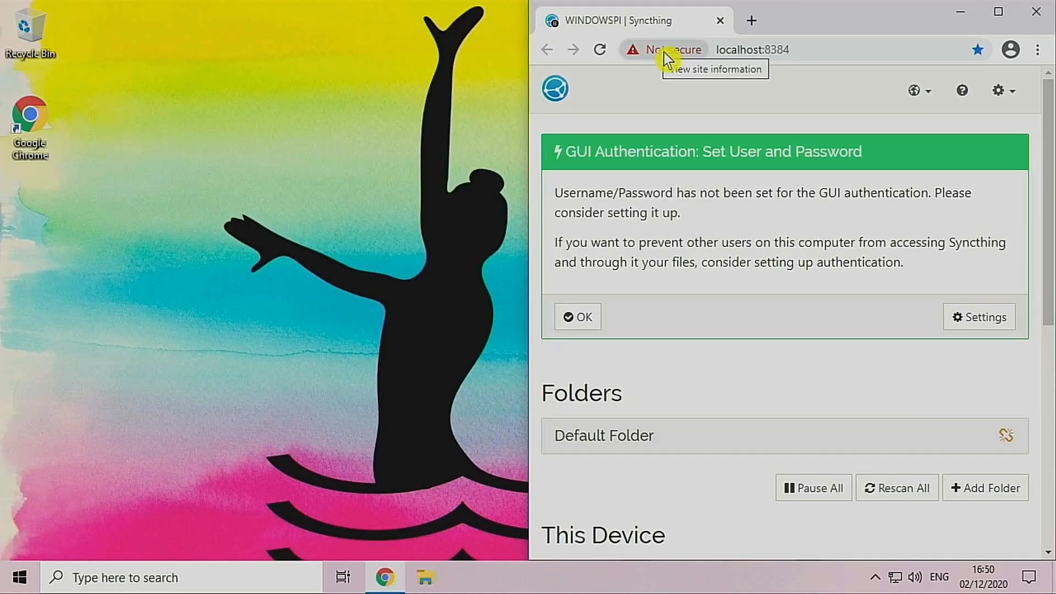
# Step: Create a desktop shortcut to the localhost:8384 page and rename it Syncthing
pyautogui.moveTo(664, 52); pyautogui.dragTo(53, 207)
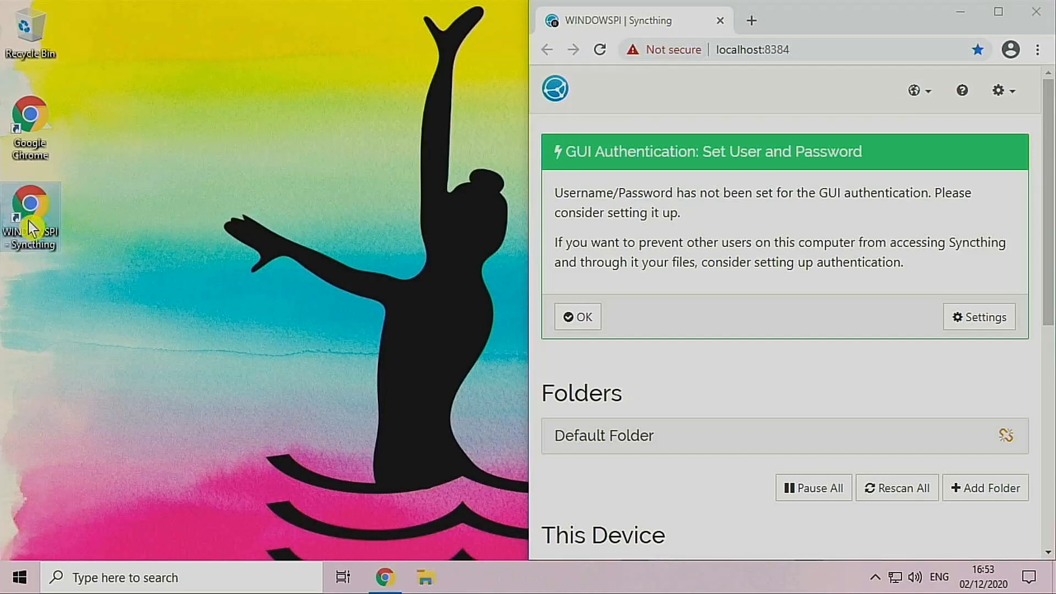
pyautogui.rightClick(17, 218)
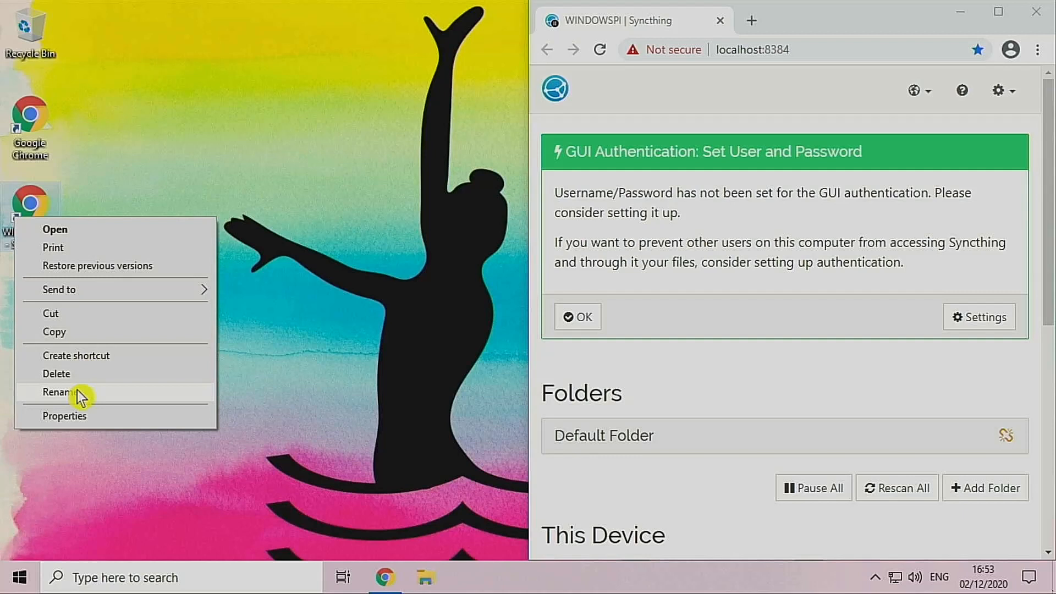
pyautogui.click(77, 391)
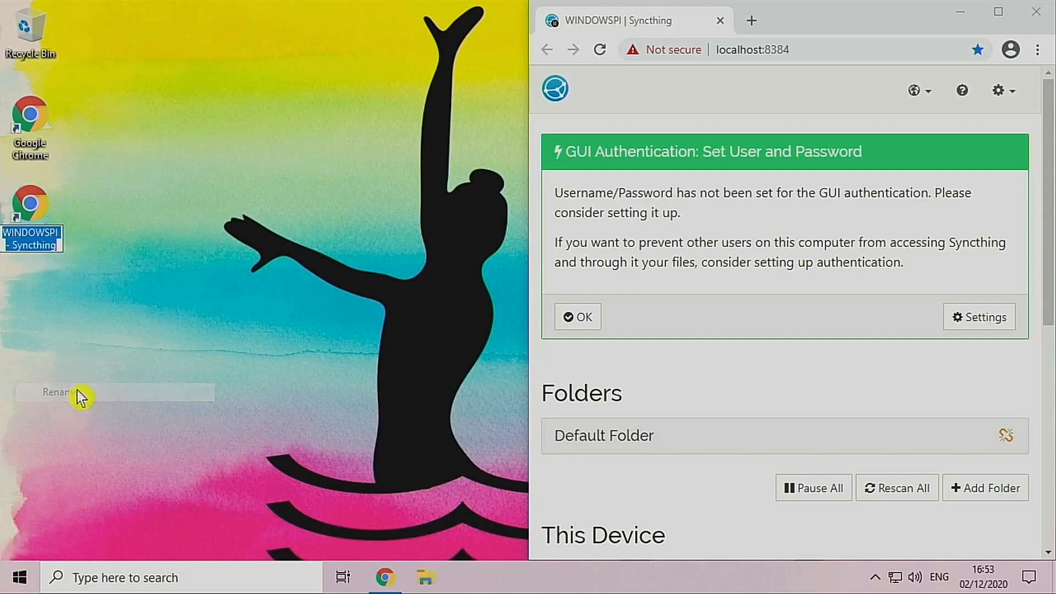
pyautogui.write('Syncthing')
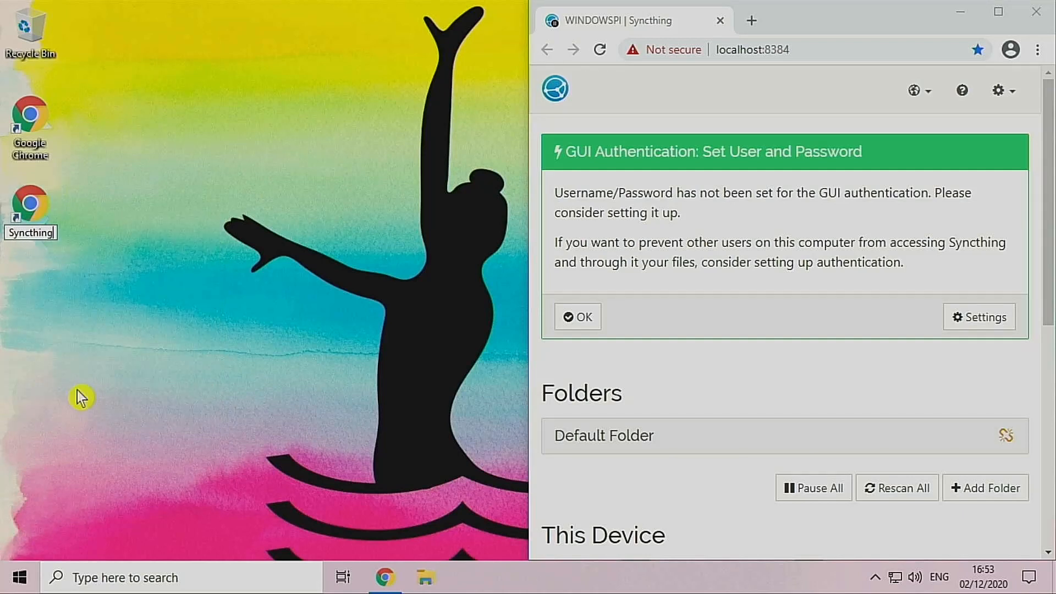
pyautogui.press('Return')
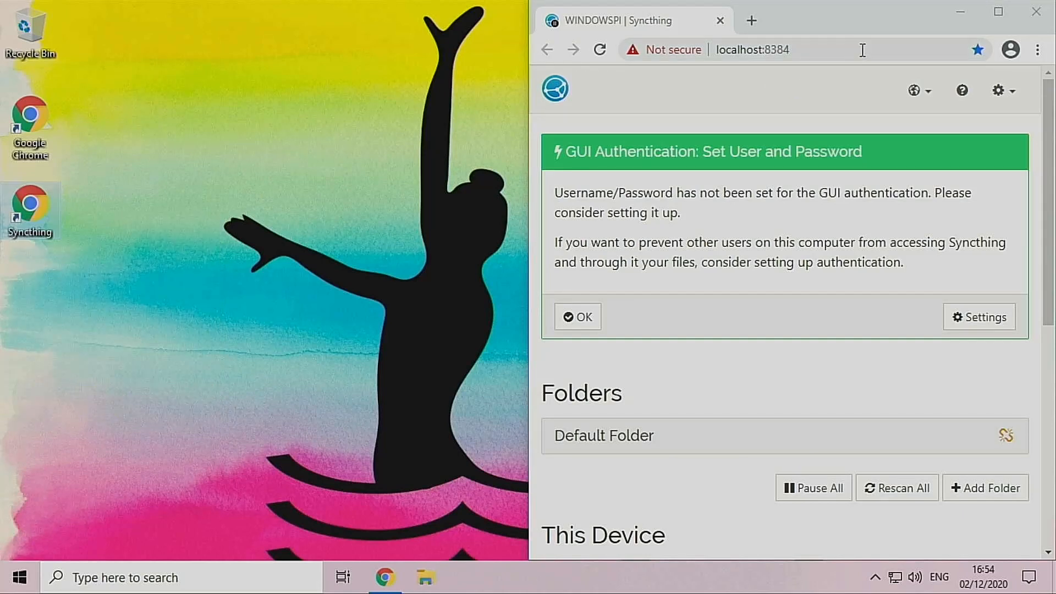
# Step: Close the browser, reopen the page maximized from the Syncthing desktop shortcut, and dismiss the GUI authentication notice
pyautogui.click(1036, 17)
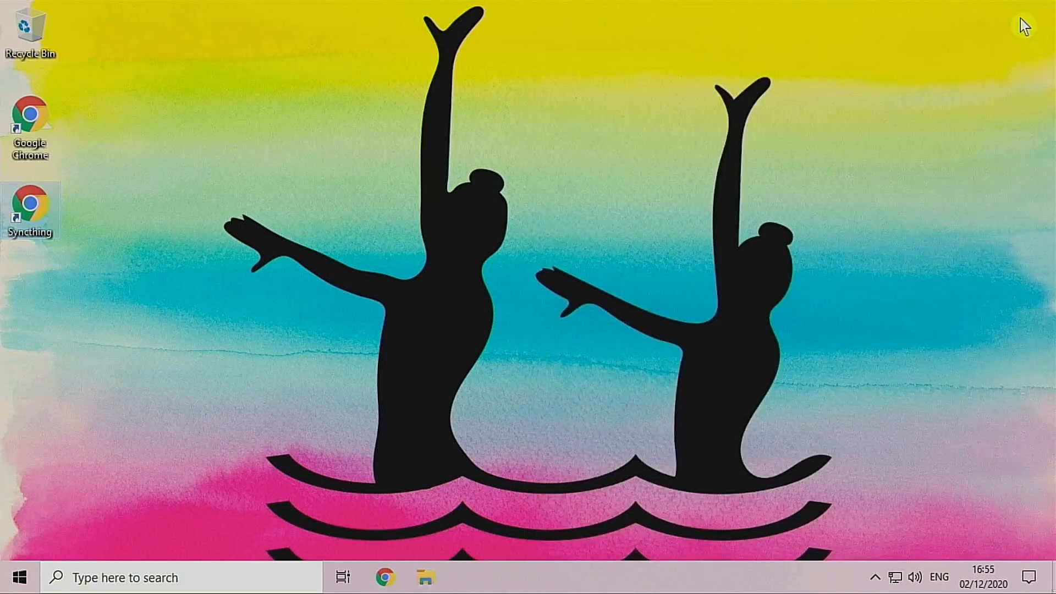
pyautogui.doubleClick(32, 210)
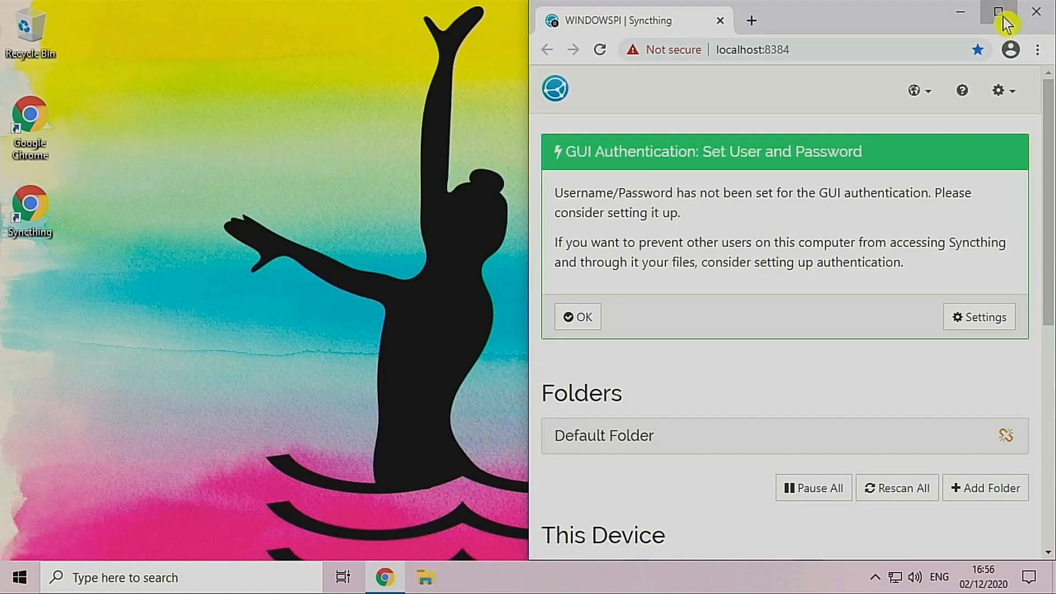
pyautogui.click(998, 12)
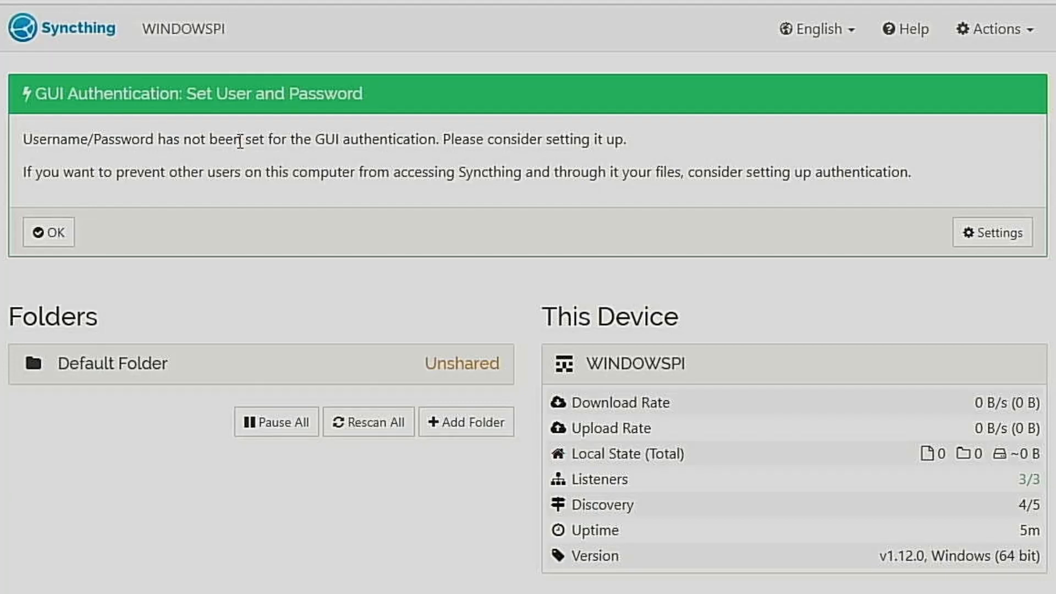
pyautogui.click(50, 236)
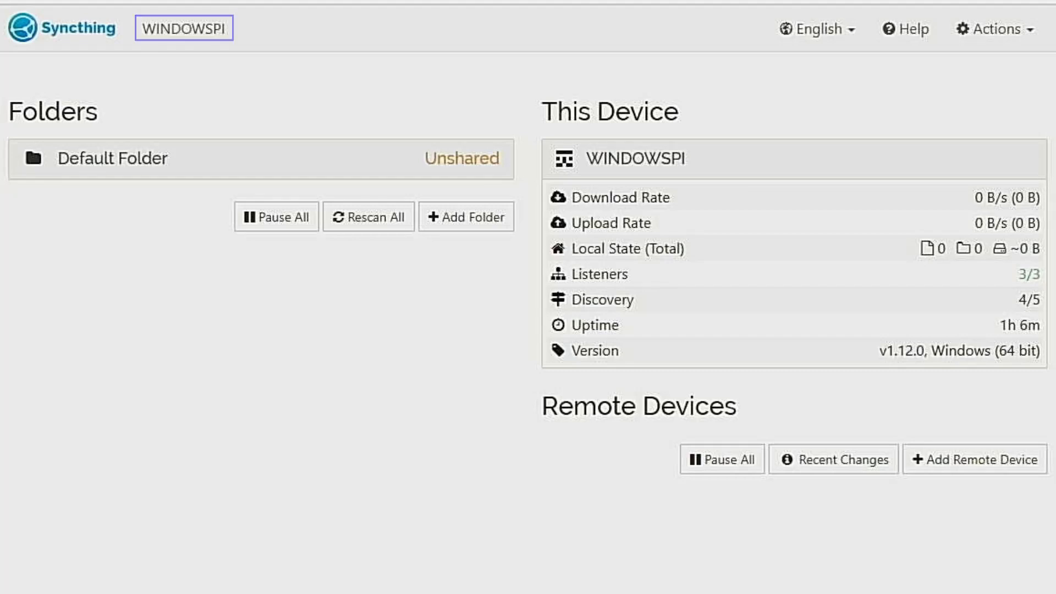
# Step: Examine the language choices, the available actions and the footer links of the Syncthing page
pyautogui.click(840, 36)
pyautogui.click(819, 34)
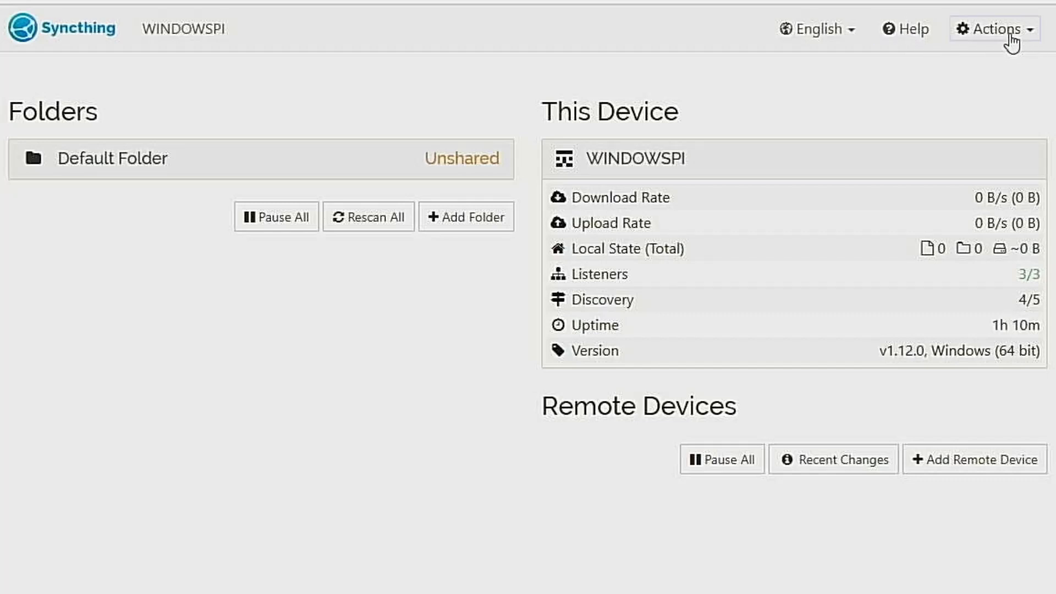
pyautogui.click(1011, 34)
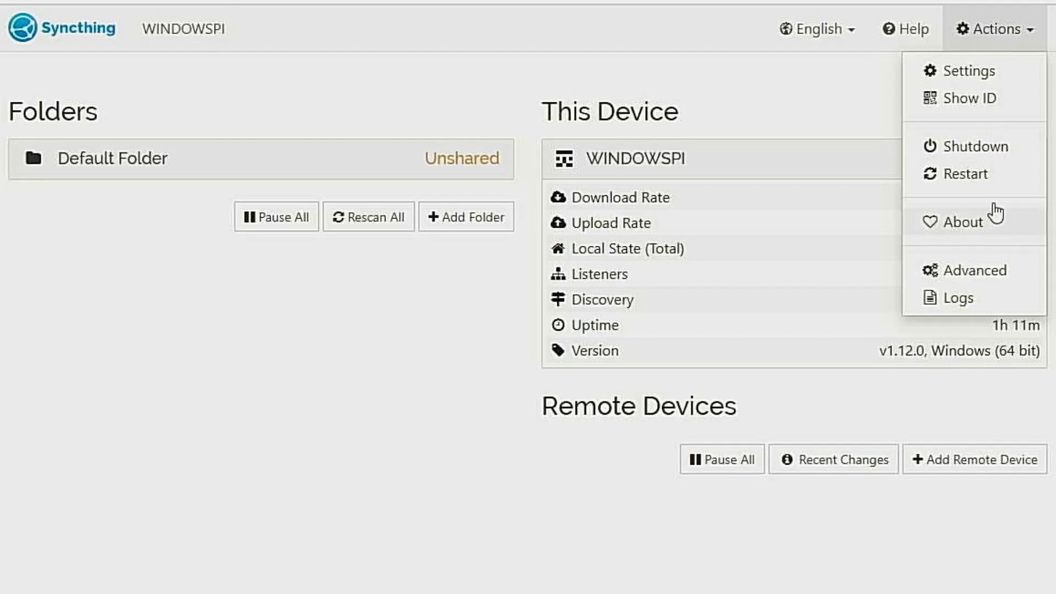
pyautogui.click(990, 42)
pyautogui.scroll(-3, 527, 238)
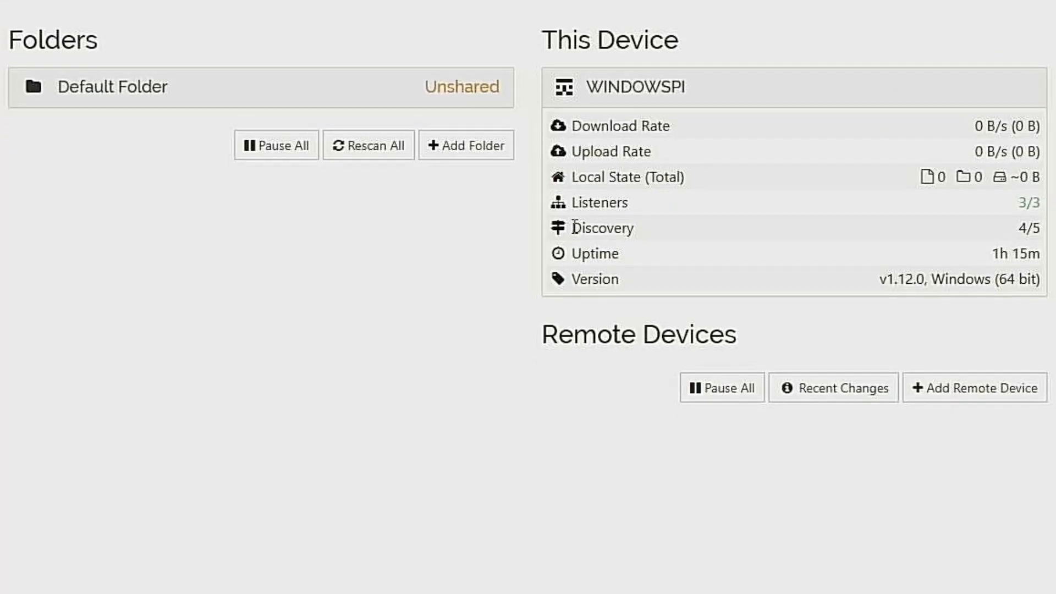
pyautogui.scroll(-2, 154, 583)
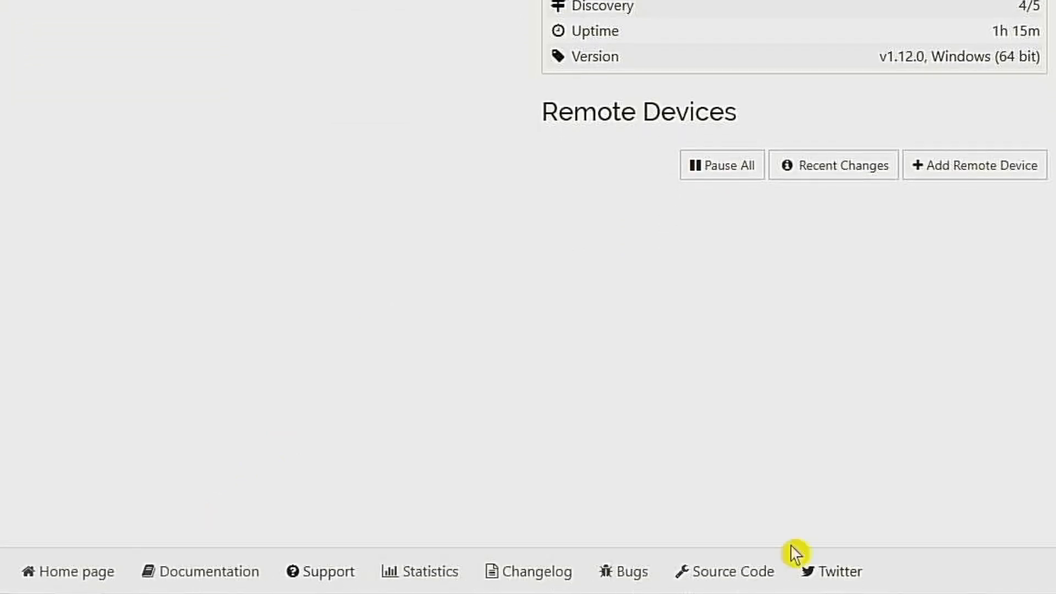
pyautogui.click(311, 578)
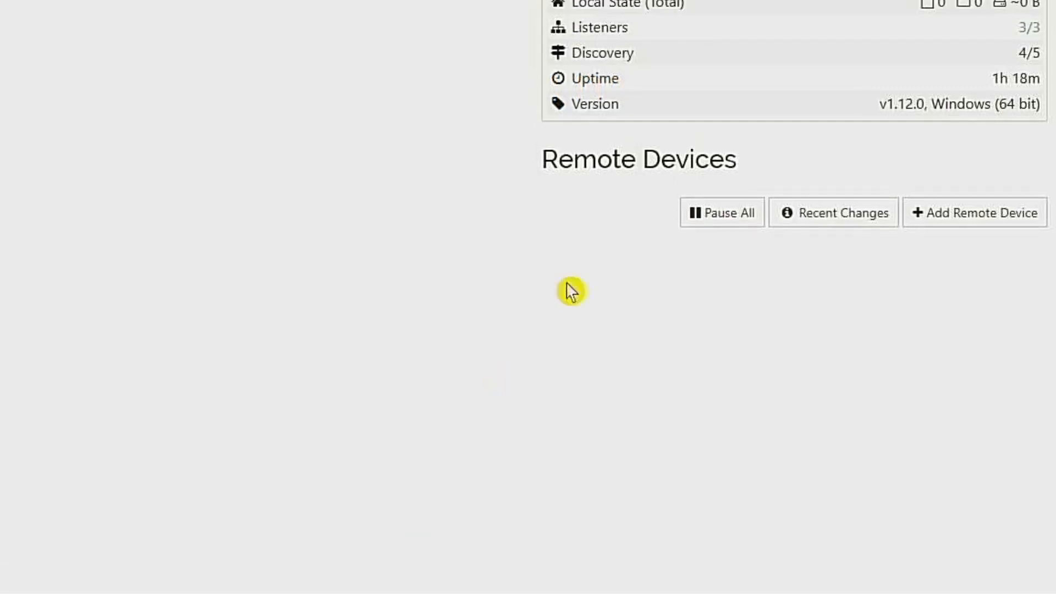
pyautogui.scroll(5, 570, 289)
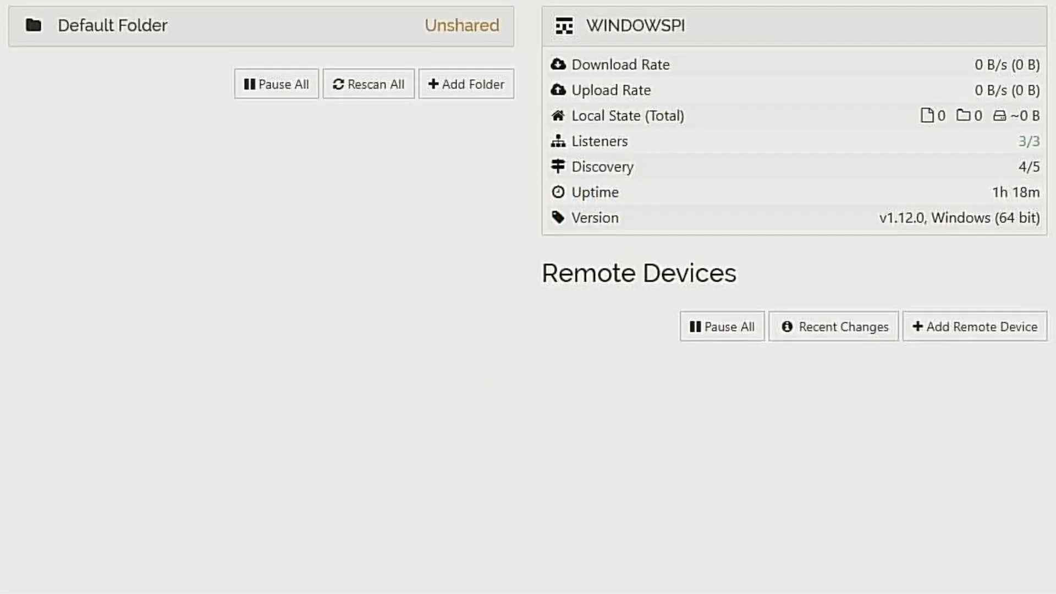
# Step: In the Syncthing GUI settings, enable Use HTTPS for GUI, disable Start Browser, and keep the Default theme
pyautogui.click(979, 22)
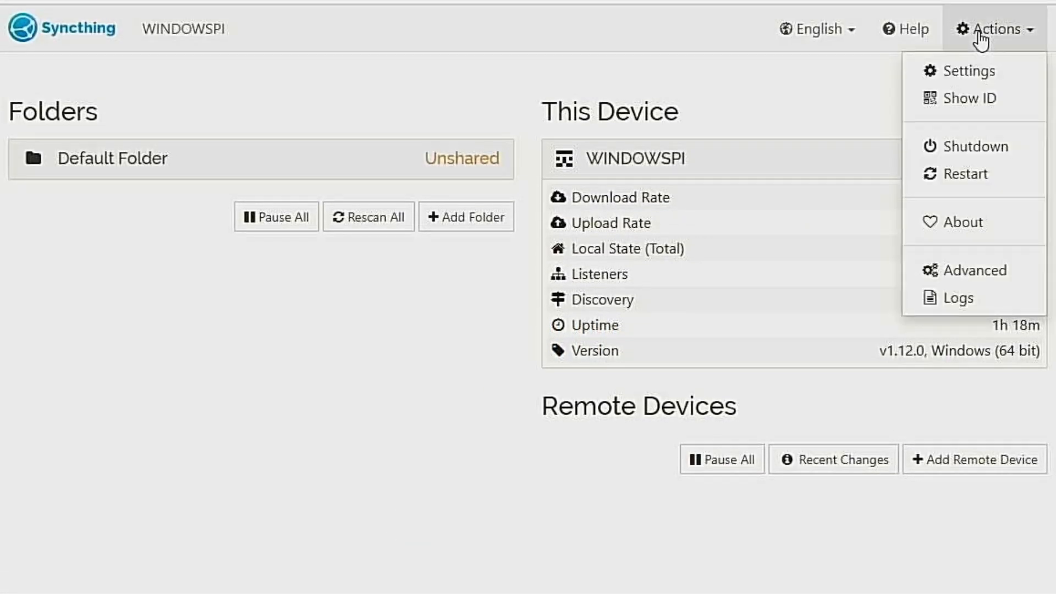
pyautogui.click(965, 80)
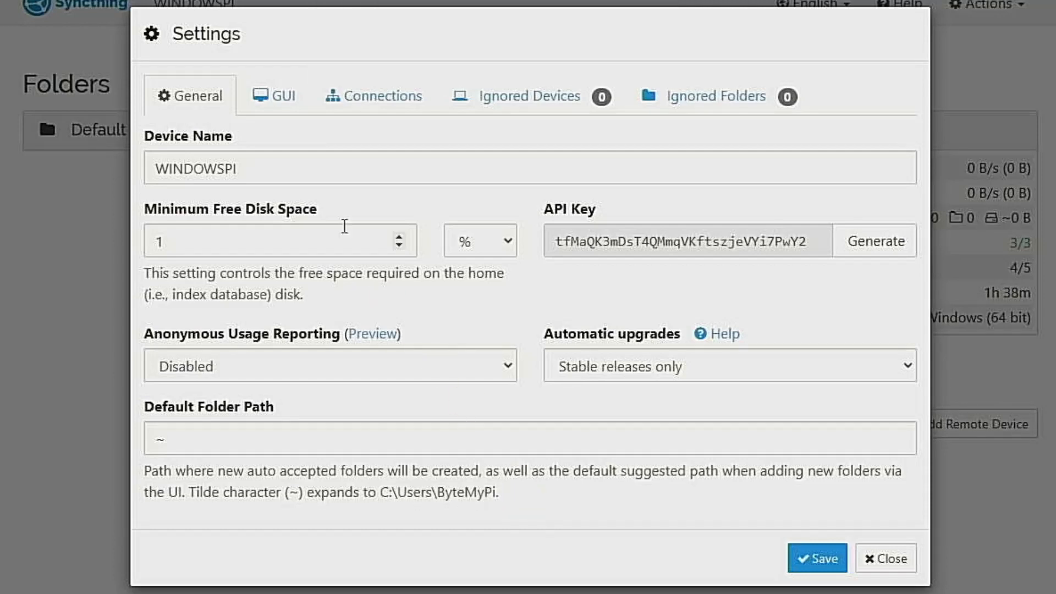
pyautogui.click(286, 110)
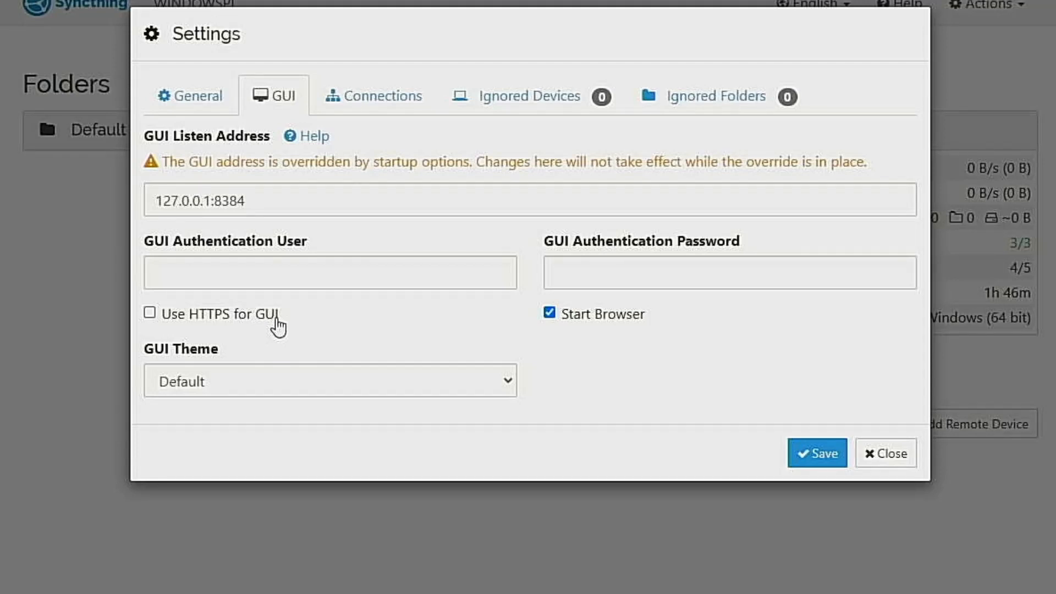
pyautogui.click(156, 316)
pyautogui.click(560, 321)
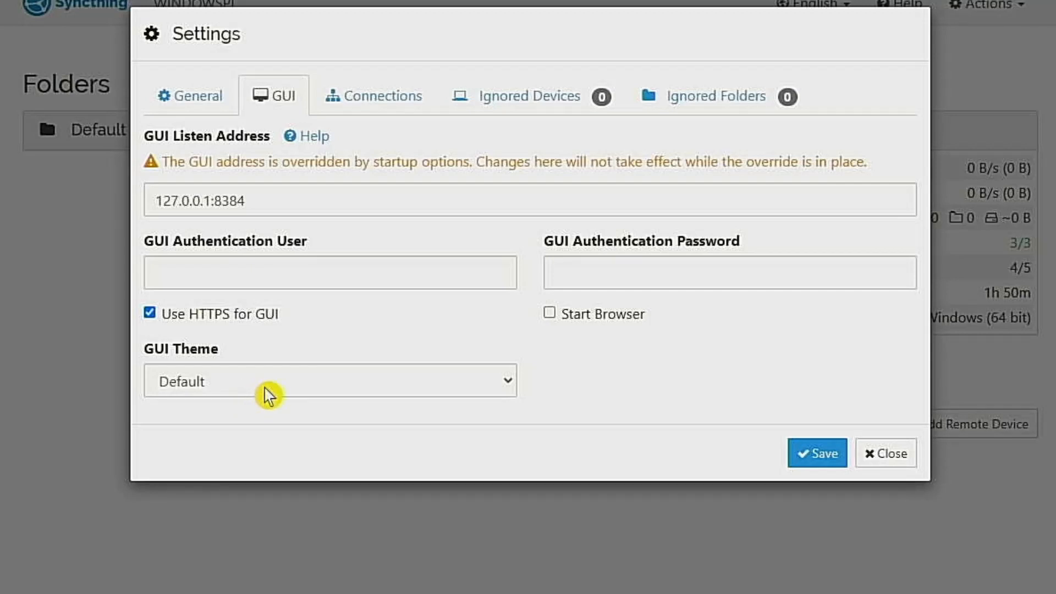
pyautogui.click(317, 394)
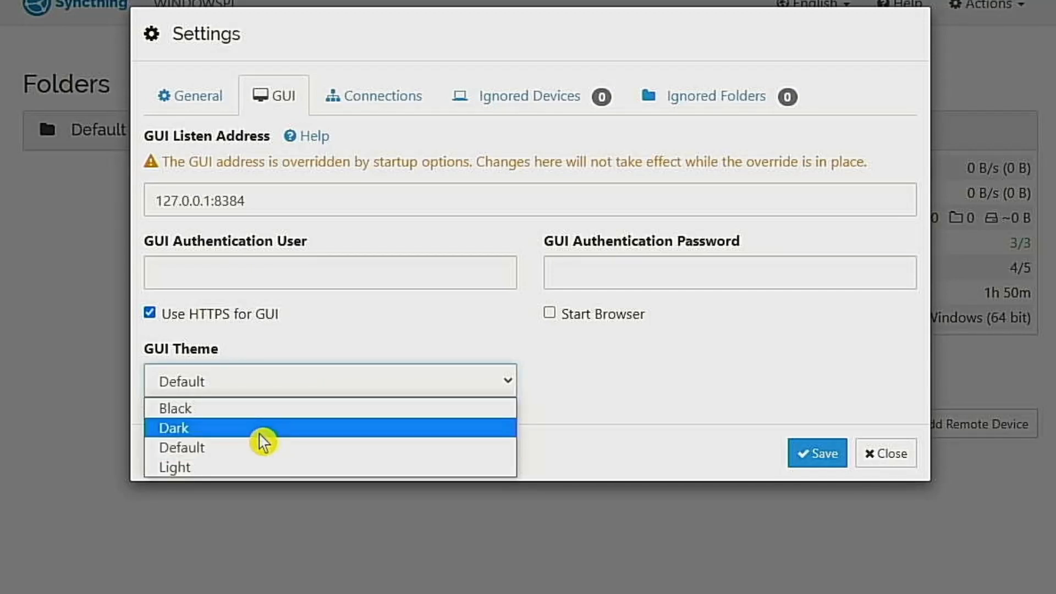
pyautogui.click(299, 388)
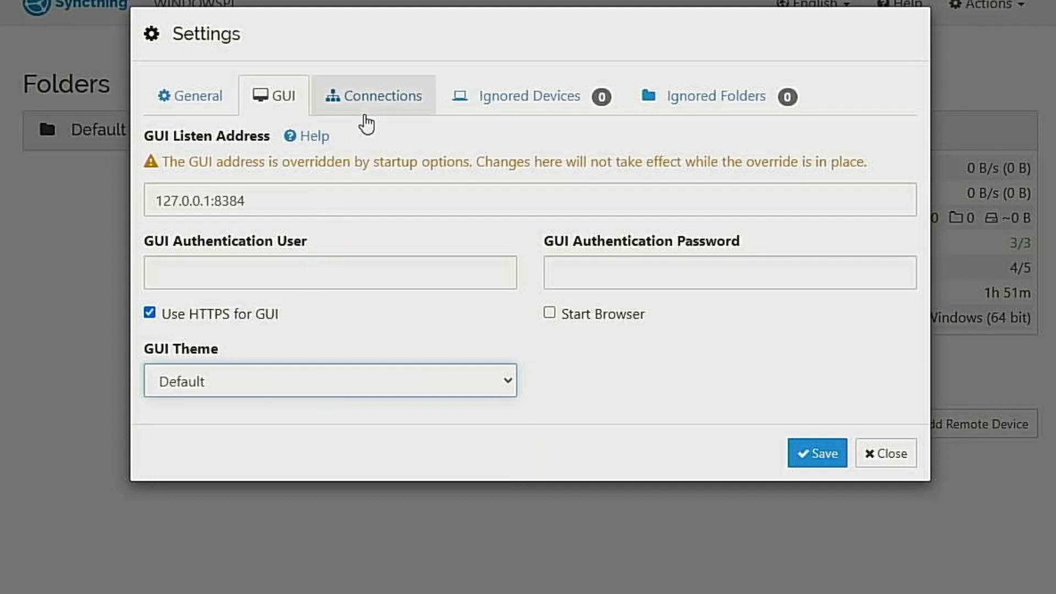
# Step: Review the connection, ignored devices and ignored folders settings, and save the Syncthing settings
pyautogui.click(377, 107)
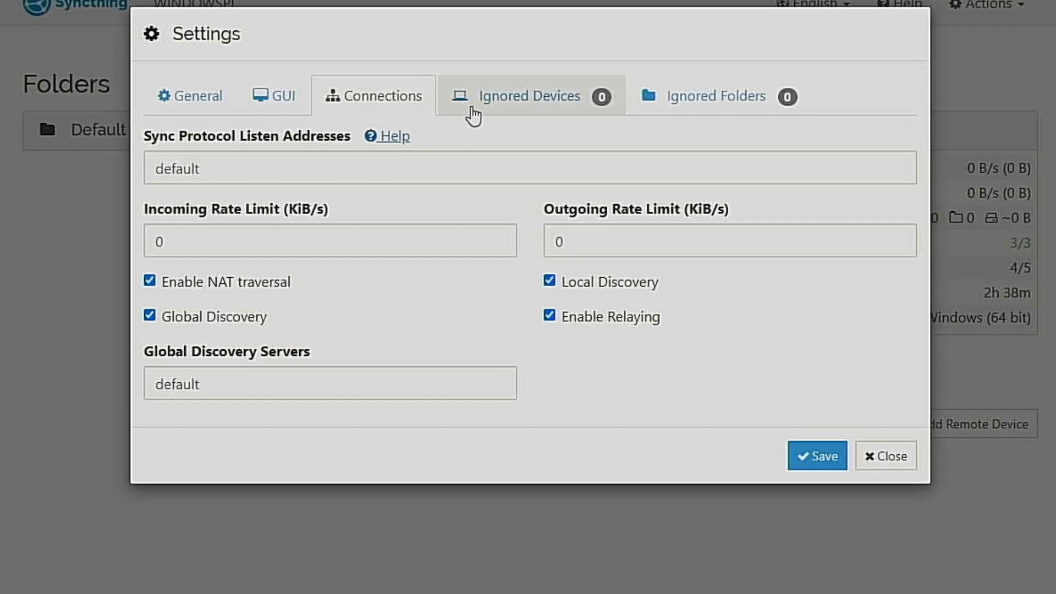
pyautogui.click(503, 114)
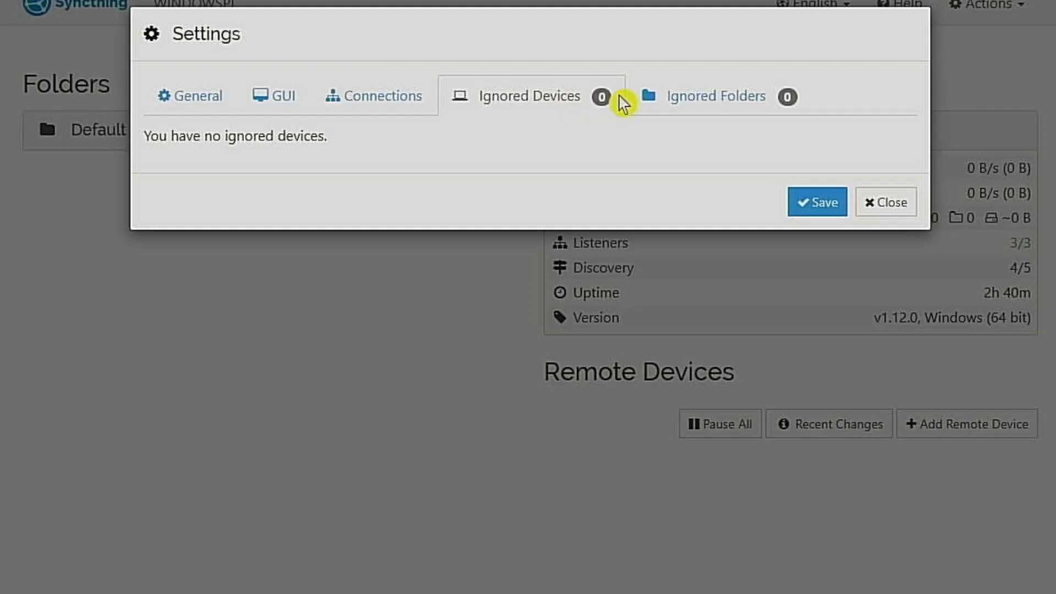
pyautogui.click(717, 105)
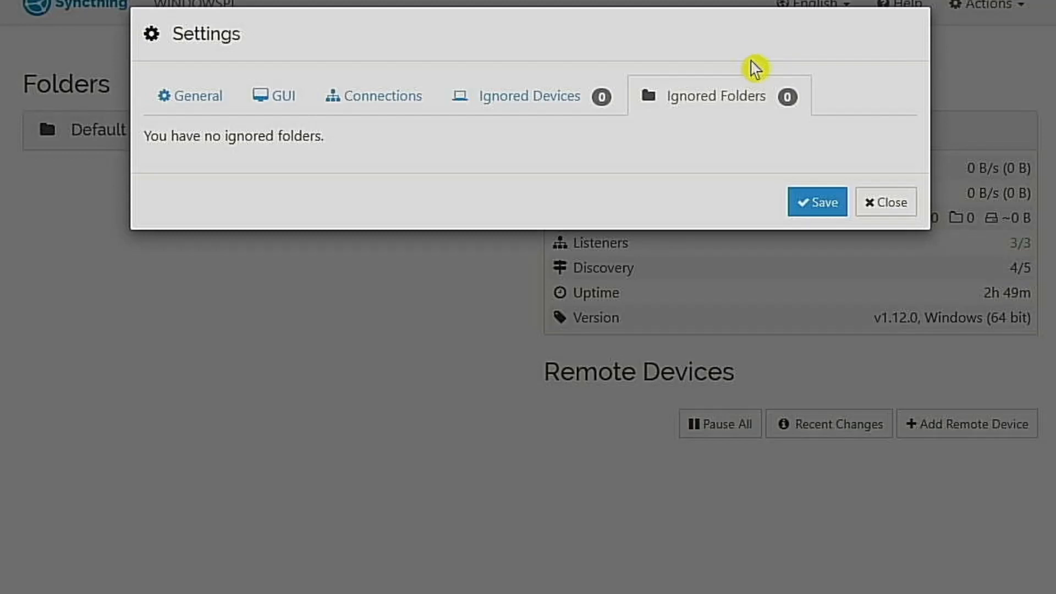
pyautogui.click(807, 203)
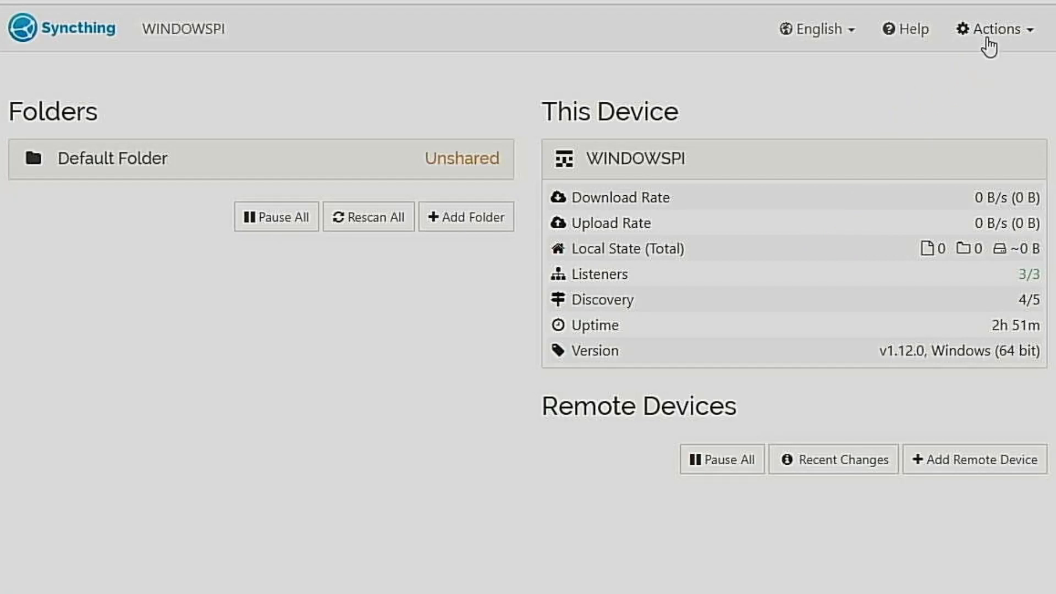
# Step: Show the device identification of WINDOWSPI, copy its device ID, and close the dialog
pyautogui.click(988, 44)
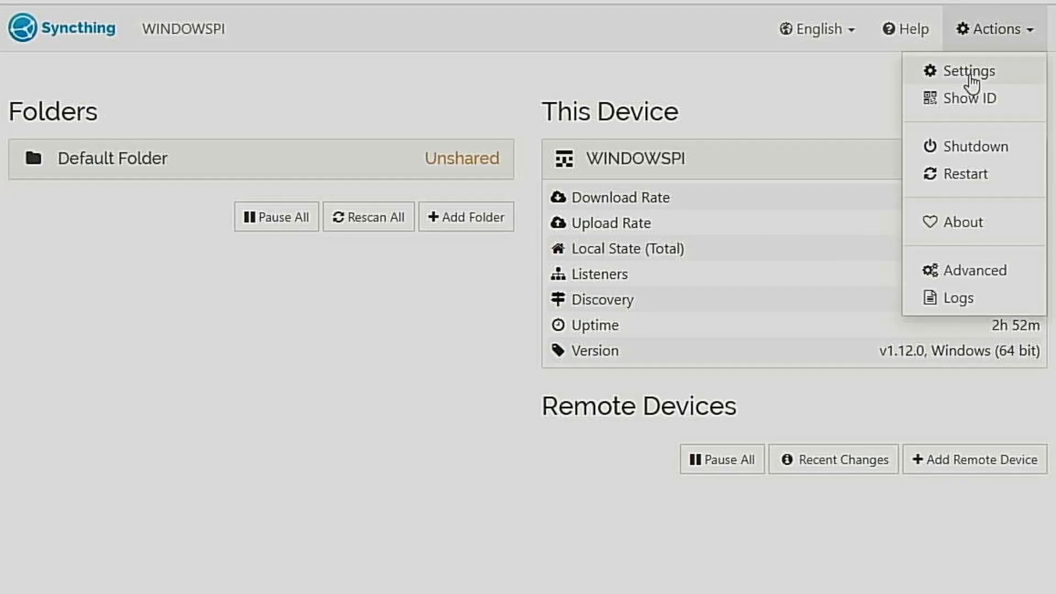
pyautogui.click(973, 102)
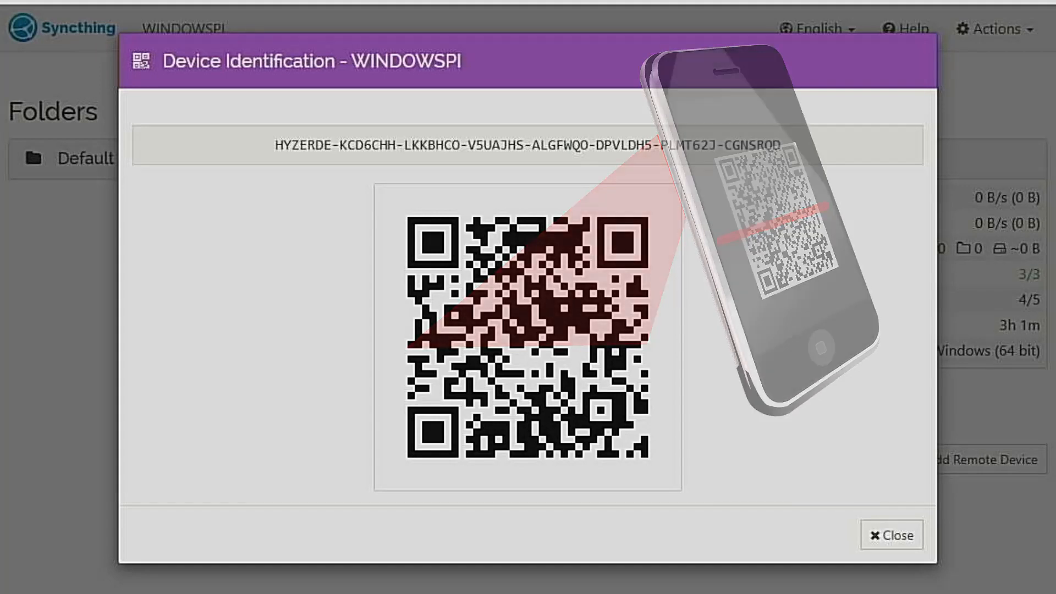
pyautogui.moveTo(280, 149); pyautogui.dragTo(842, 151)
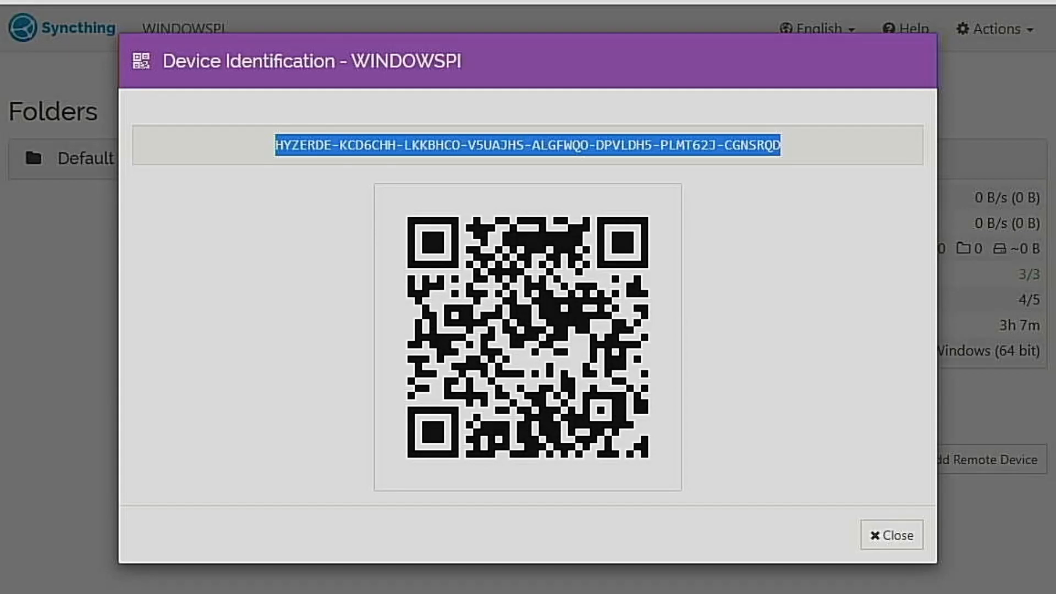
pyautogui.rightClick(540, 161)
pyautogui.click(571, 161)
pyautogui.click(885, 536)
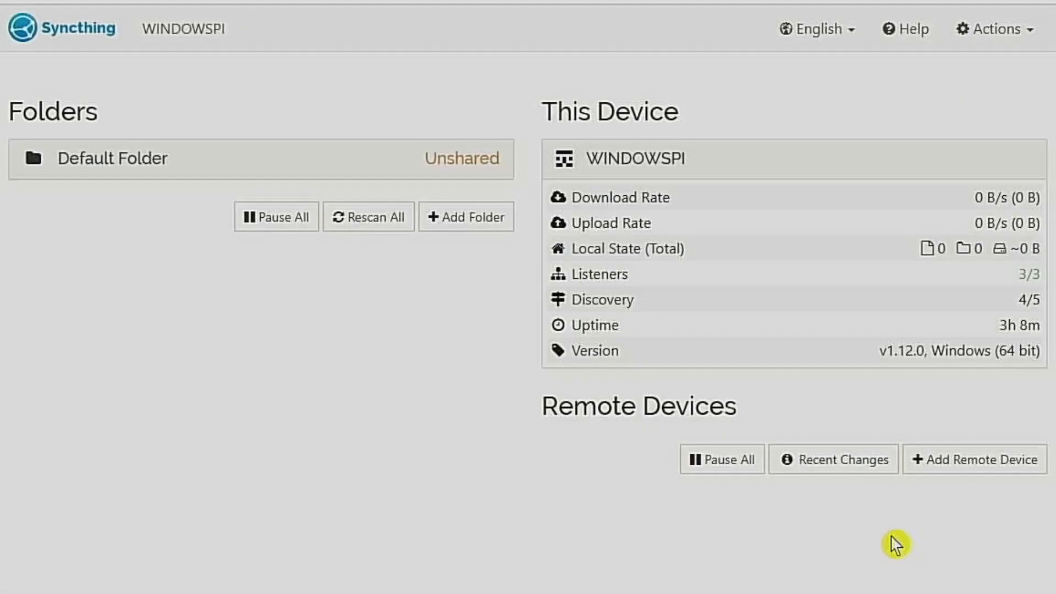
# Step: Read through the About information for Syncthing, including the included software, and close it
pyautogui.click(999, 32)
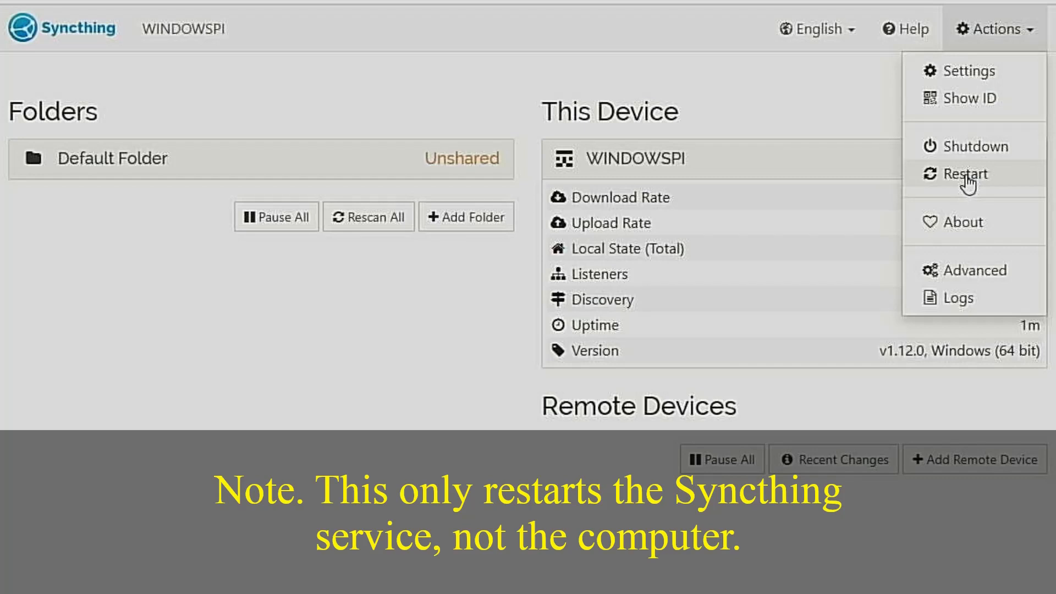
pyautogui.click(964, 227)
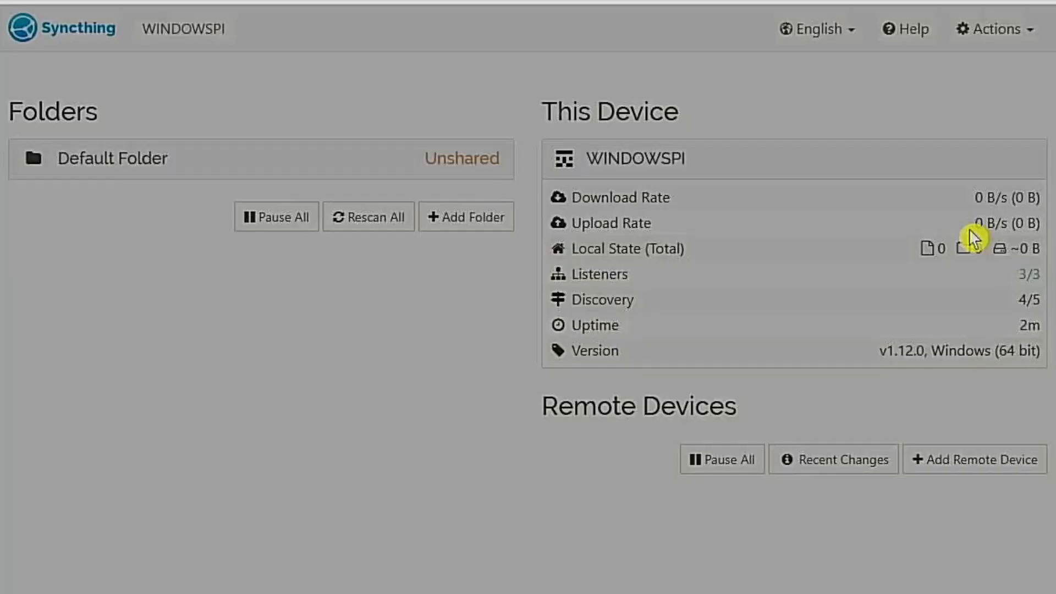
pyautogui.scroll(-15, 612, 334)
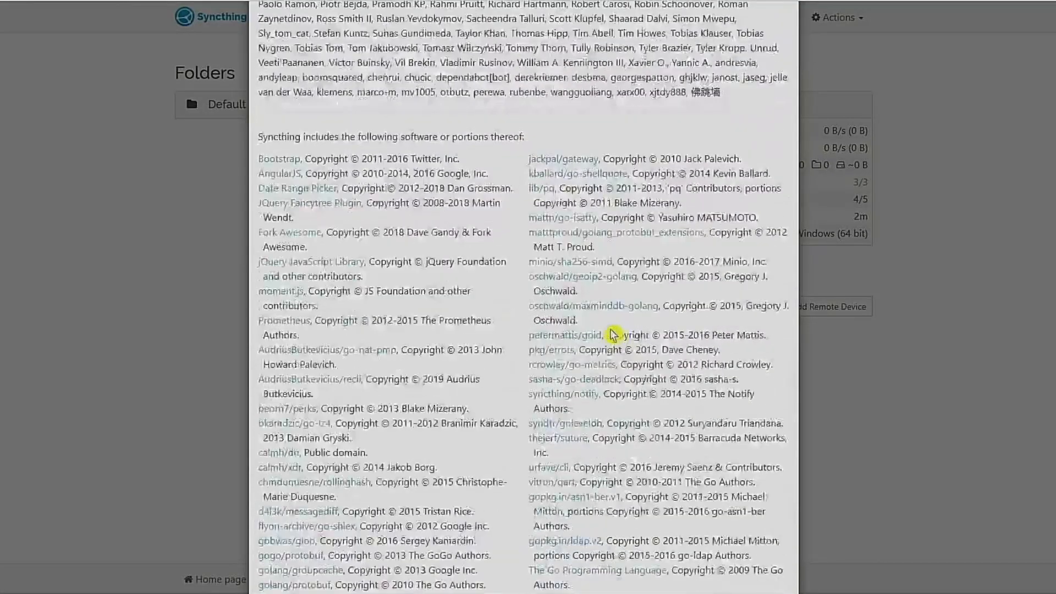
pyautogui.click(768, 560)
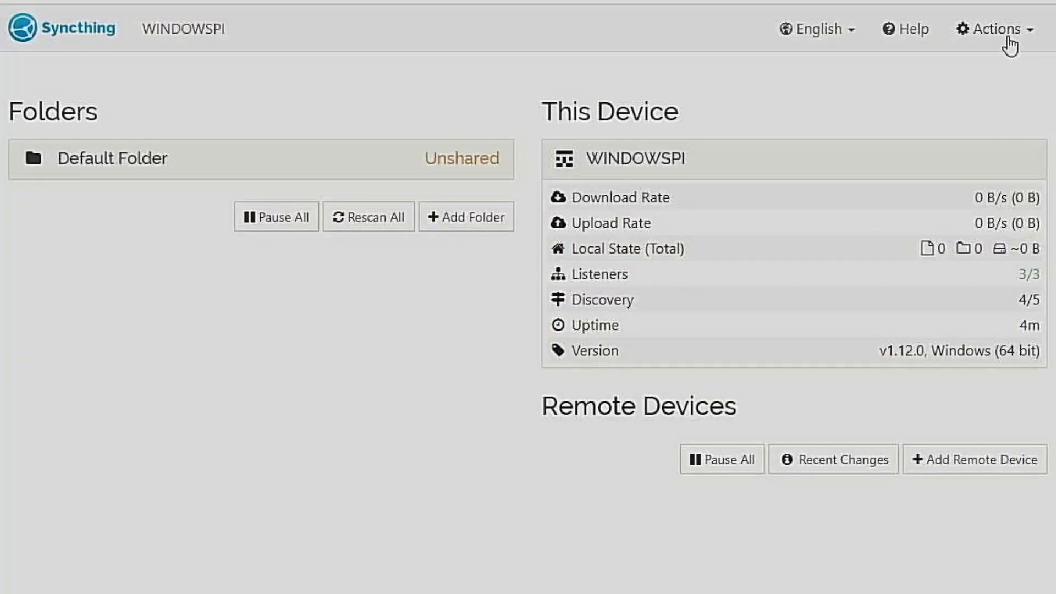
# Step: Look through the GUI section of Syncthing's advanced configuration and close it without saving
pyautogui.click(1007, 31)
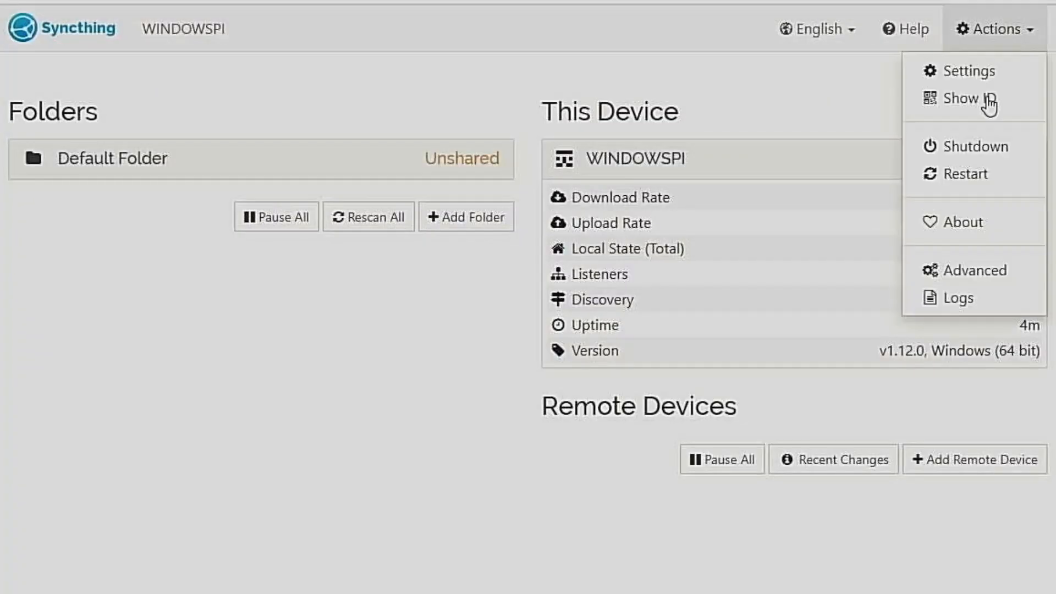
pyautogui.click(983, 282)
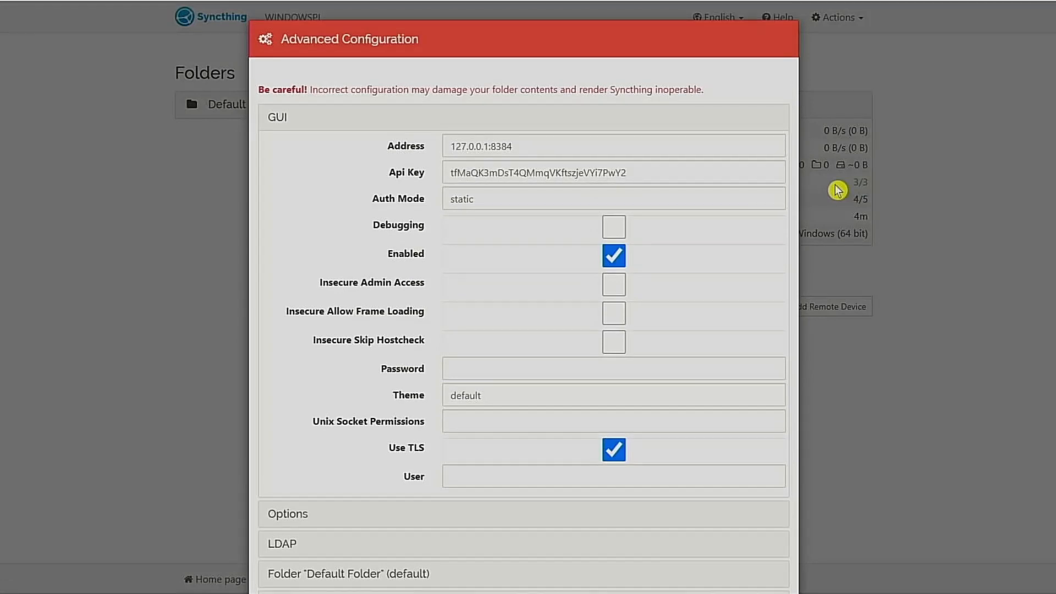
pyautogui.scroll(-2, 748, 330)
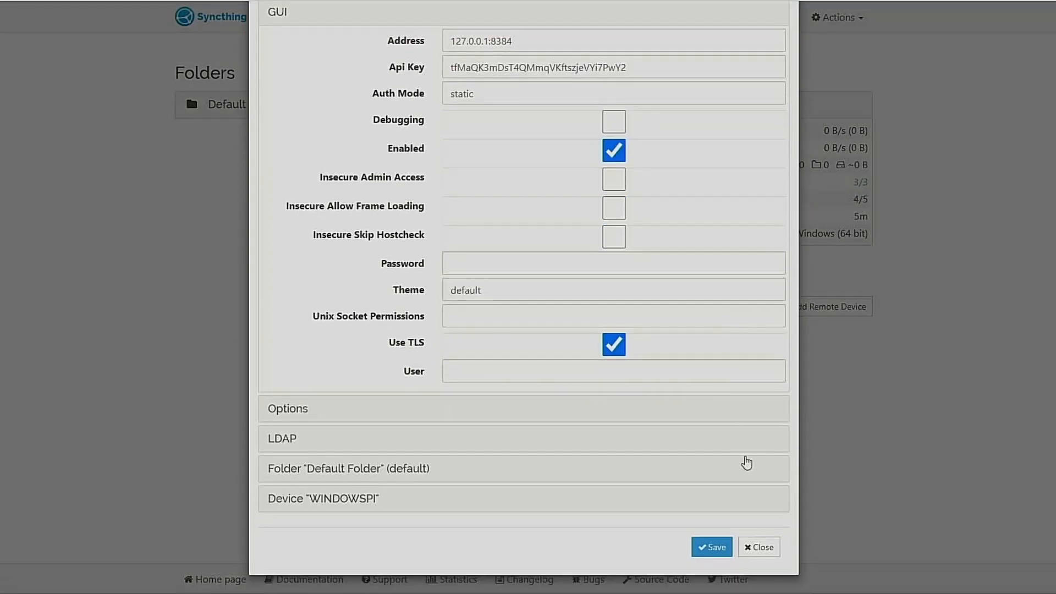
pyautogui.click(752, 548)
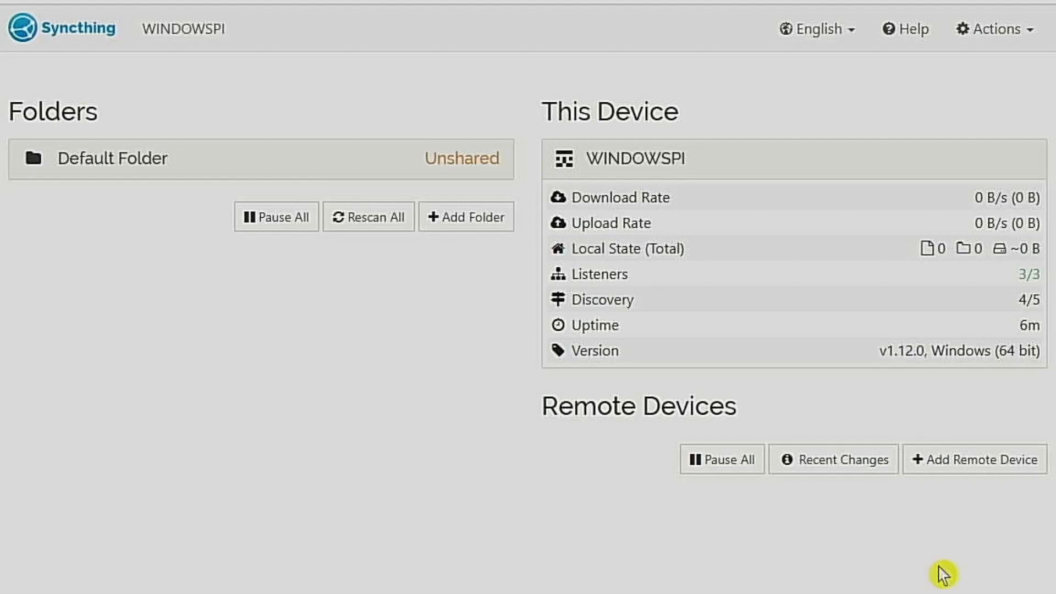
pyautogui.click(986, 30)
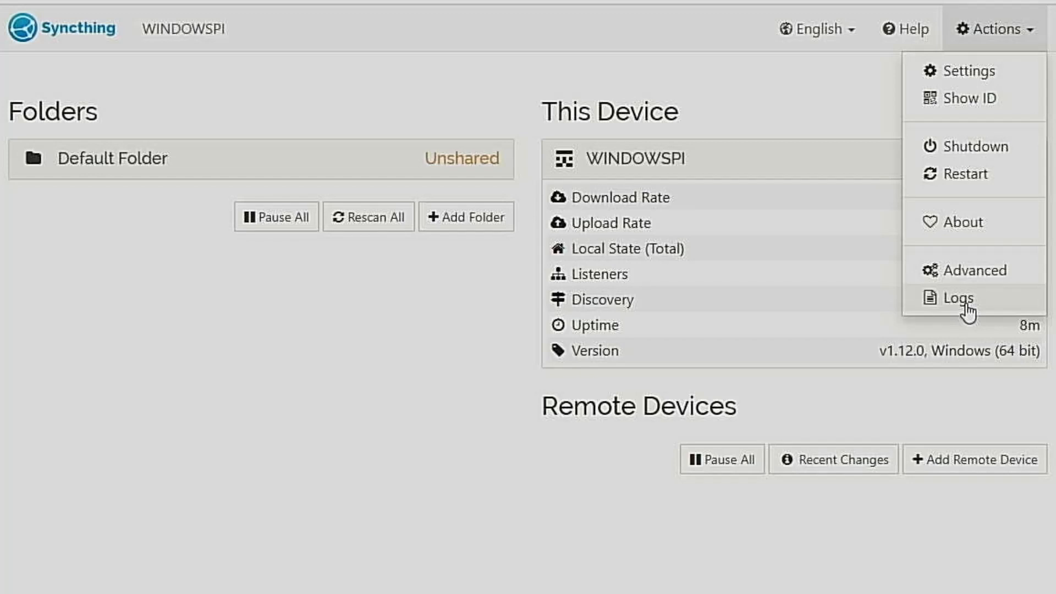
pyautogui.click(442, 312)
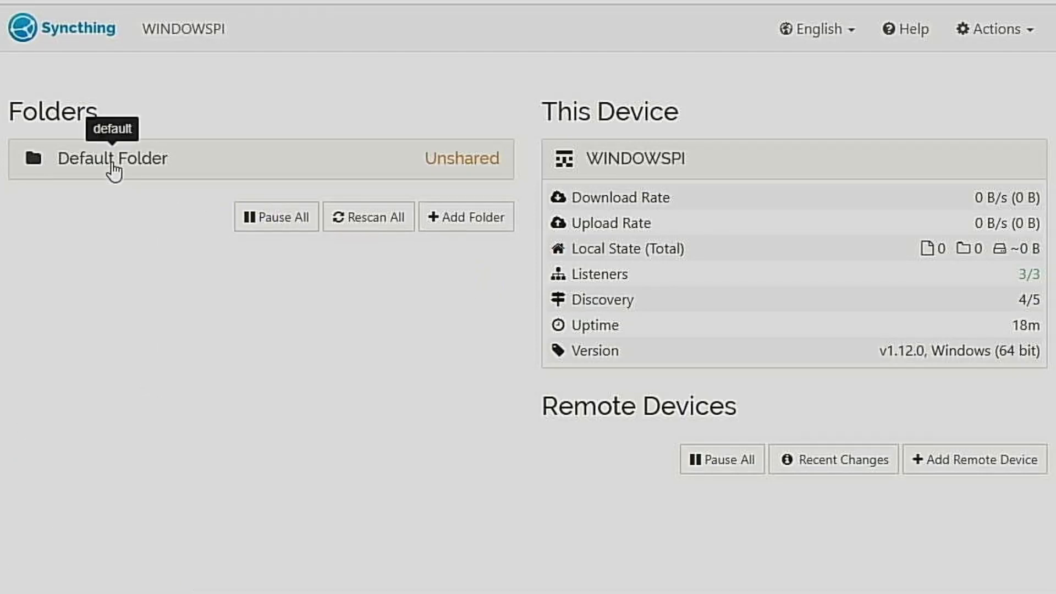
# Step: Check the Default Folder's details in Syncthing, and open the user's home directory in File Explorer with %homepath%
pyautogui.click(113, 167)
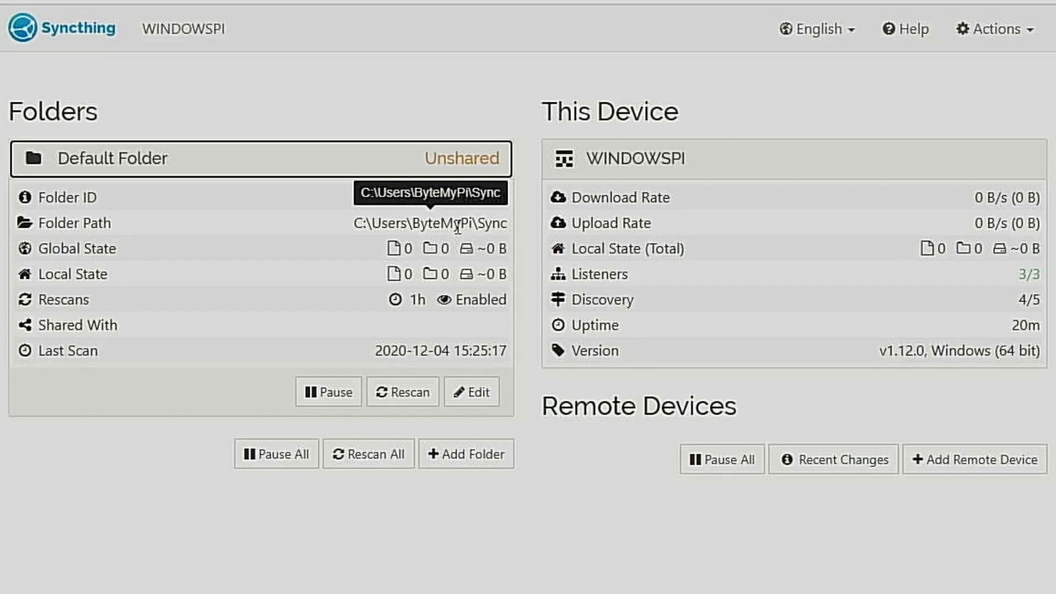
pyautogui.click(281, 593)
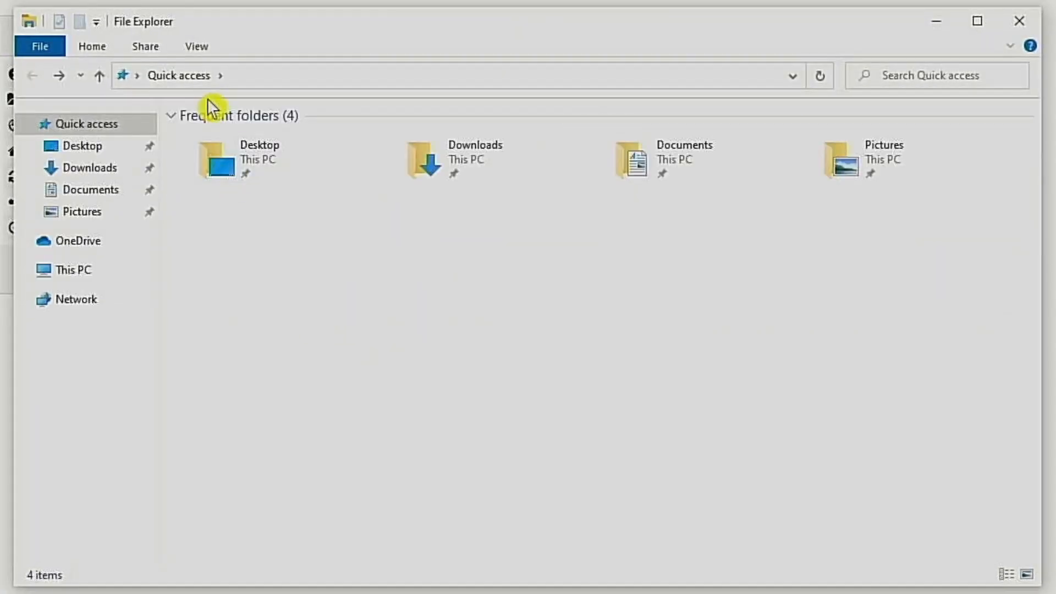
pyautogui.click(237, 77)
pyautogui.write('%')
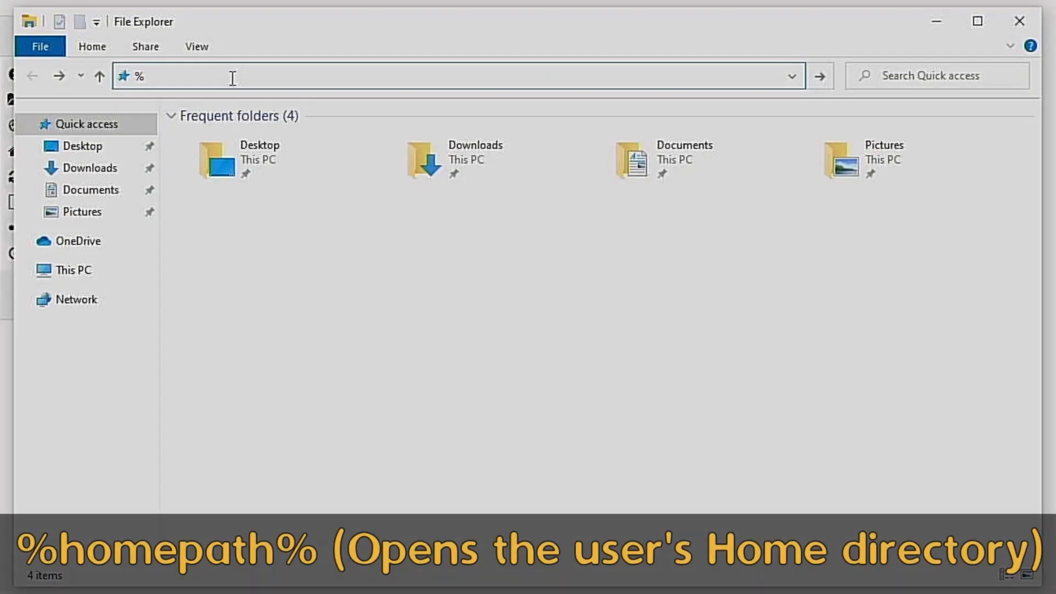
pyautogui.write('homepath%')
pyautogui.press('Return')
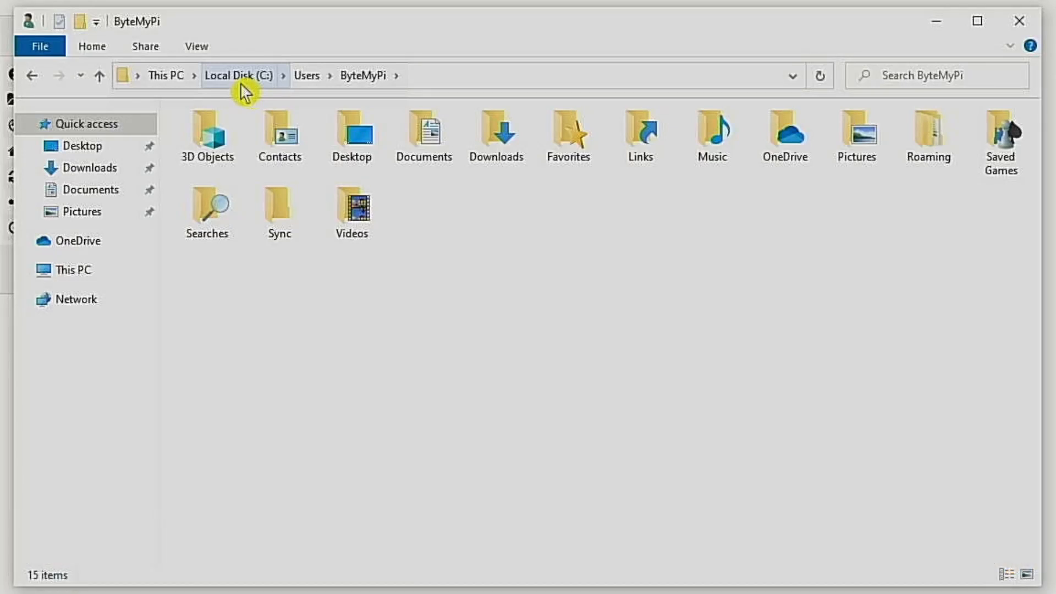
# Step: Delete the Sync folder from the user's home directory
pyautogui.click(287, 223)
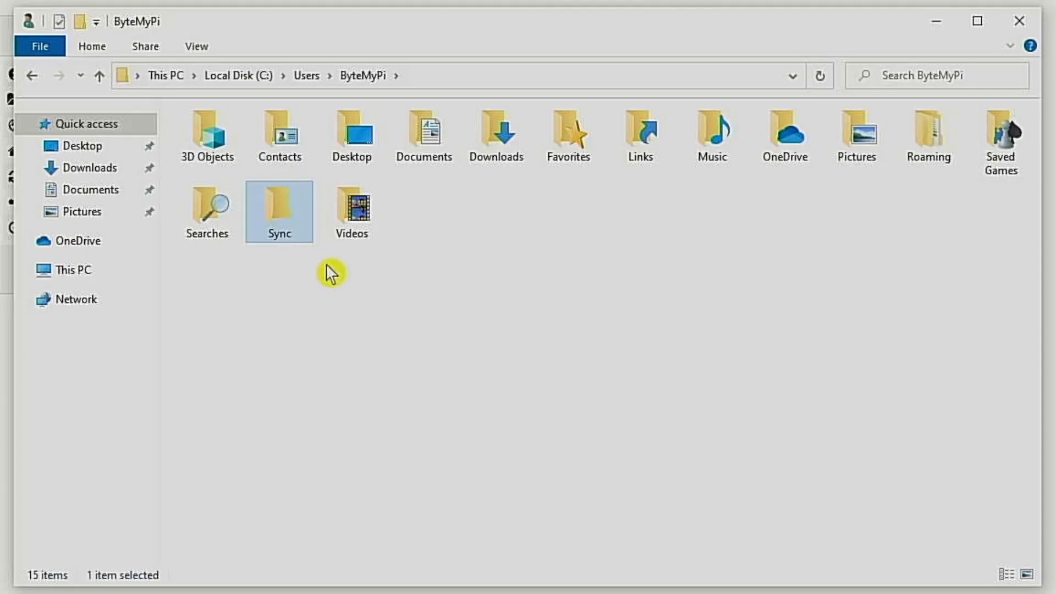
pyautogui.rightClick(282, 223)
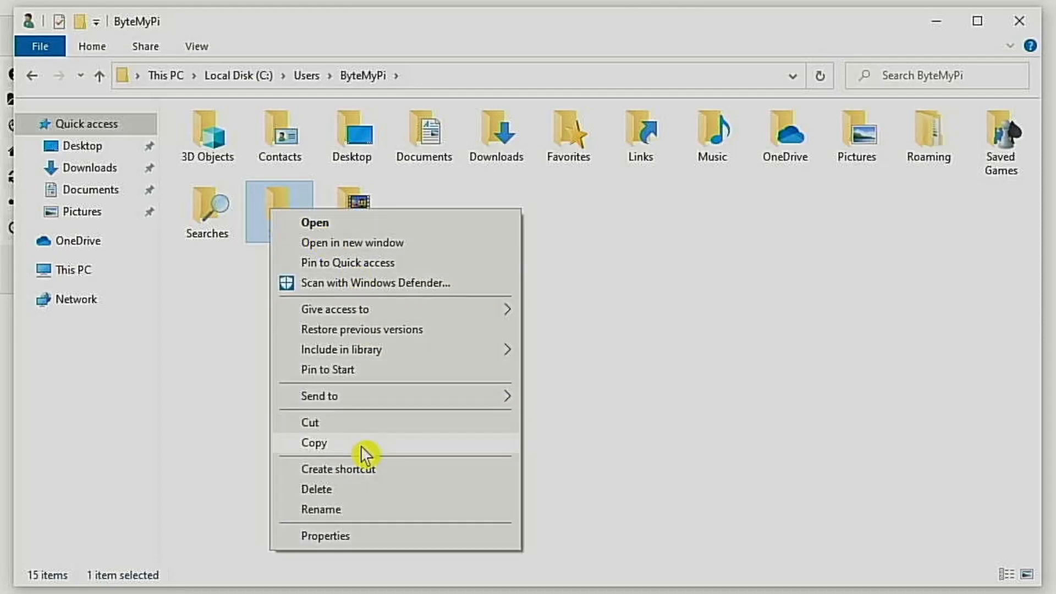
pyautogui.click(317, 489)
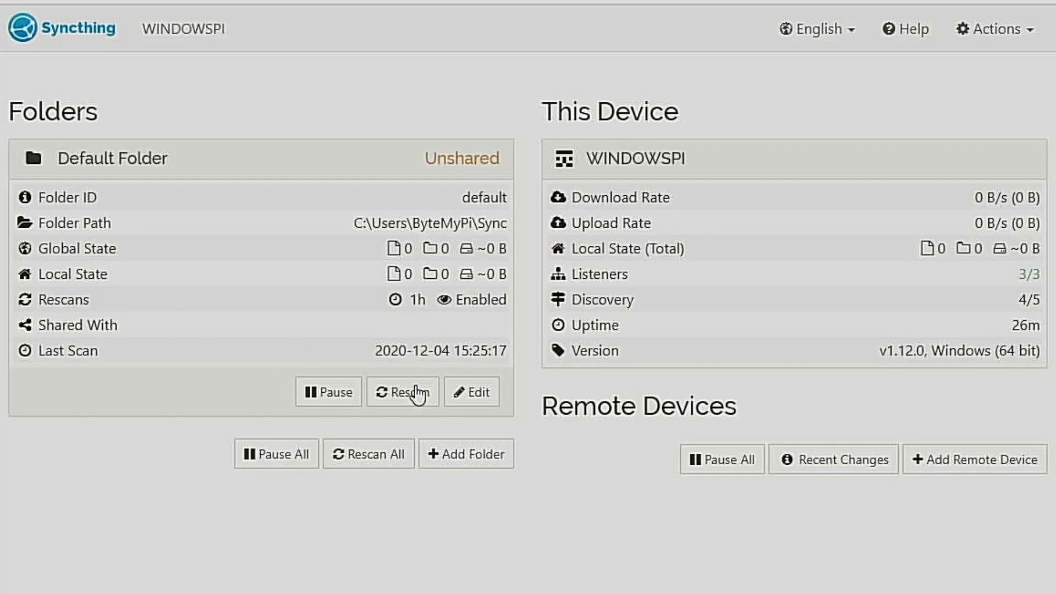
# Step: Remove the Default Folder from Syncthing and confirm its removal
pyautogui.click(488, 401)
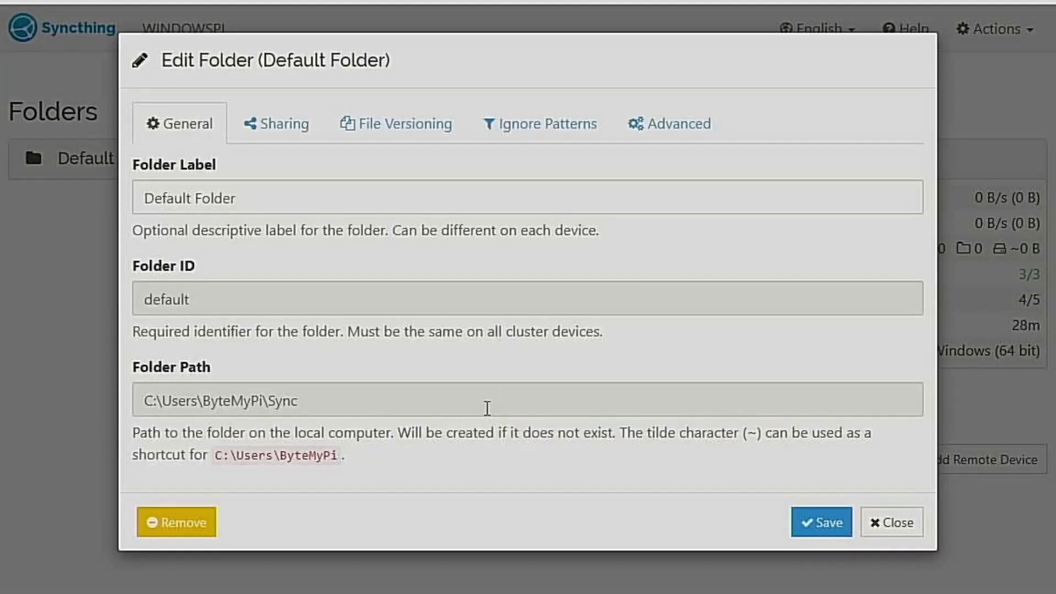
pyautogui.click(195, 523)
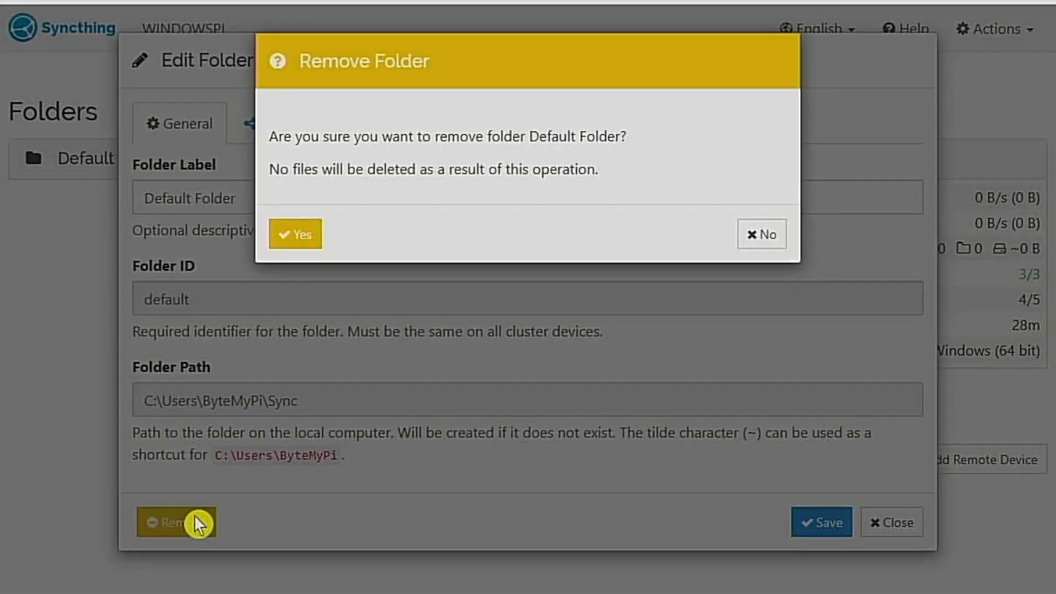
pyautogui.click(295, 234)
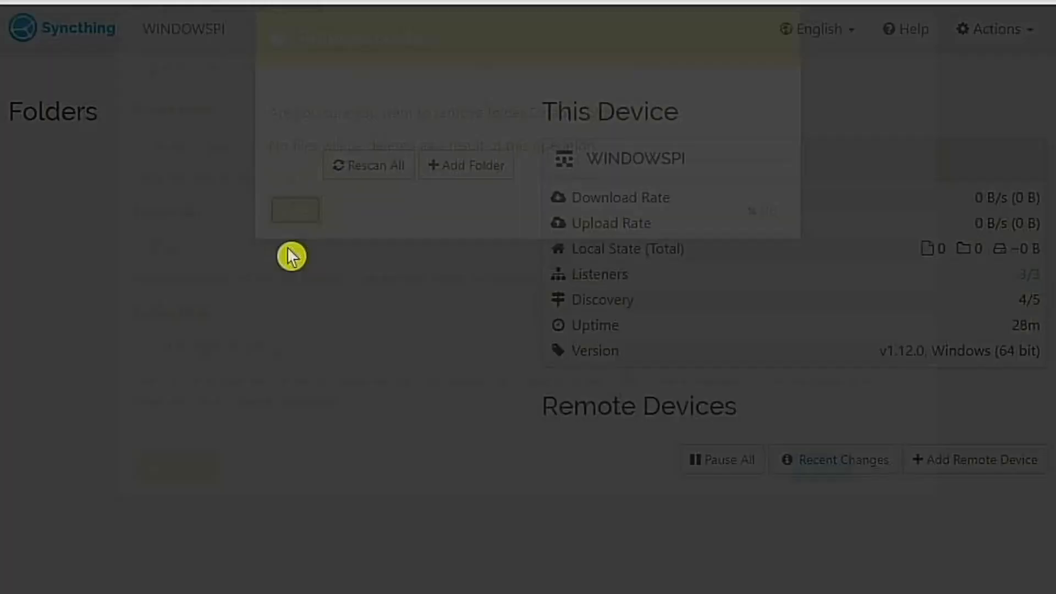
# Step: Start adding a new Syncthing folder with the label sharemypi
pyautogui.click(451, 177)
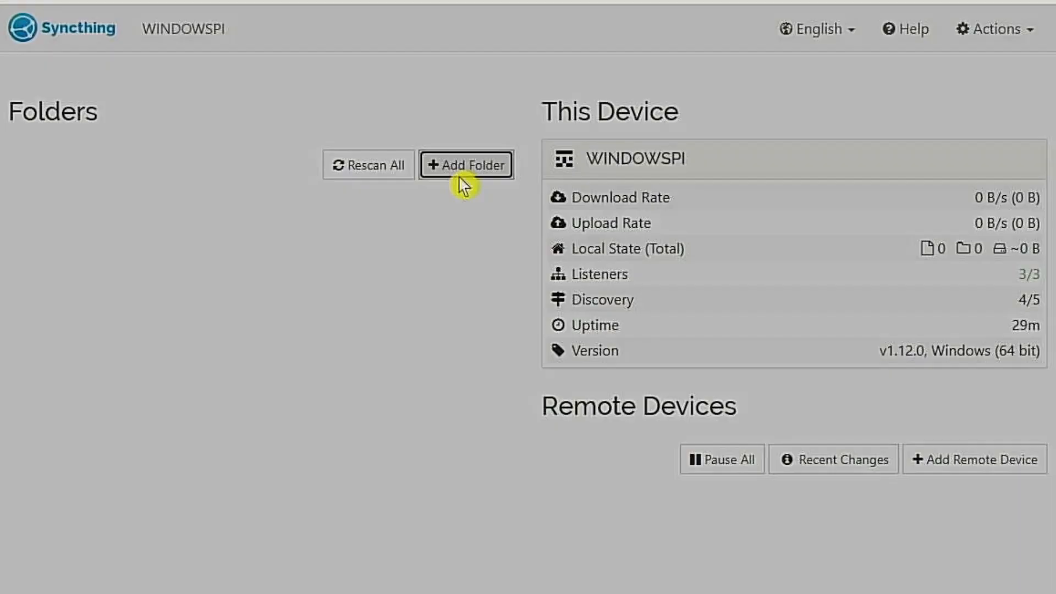
pyautogui.click(286, 185)
pyautogui.write('sharemypi')
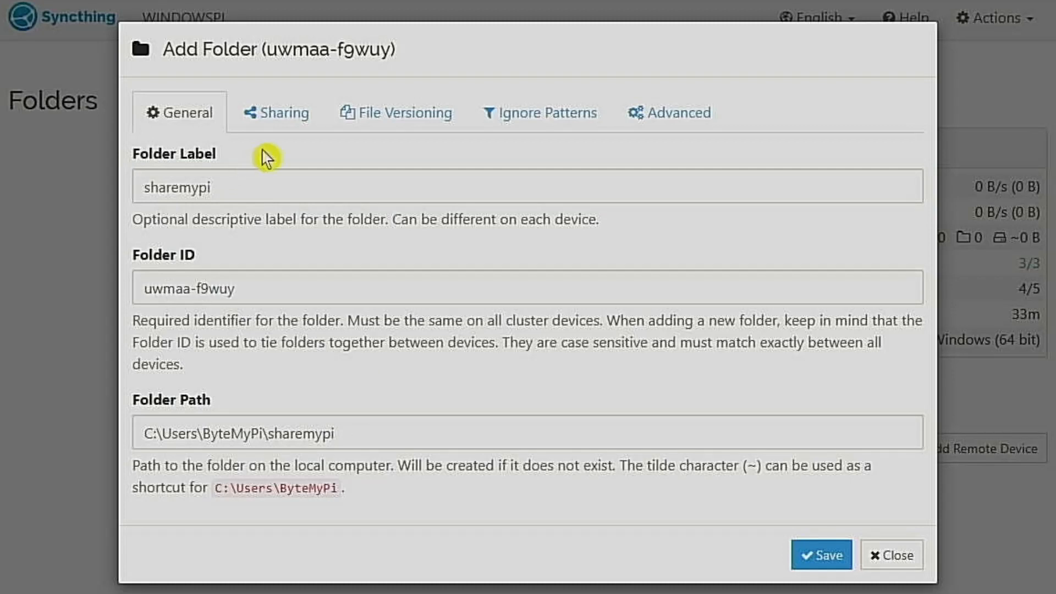
# Step: Set the new folder to Simple File Versioning, cleaning out after 30 days and keeping 3 versions
pyautogui.click(281, 132)
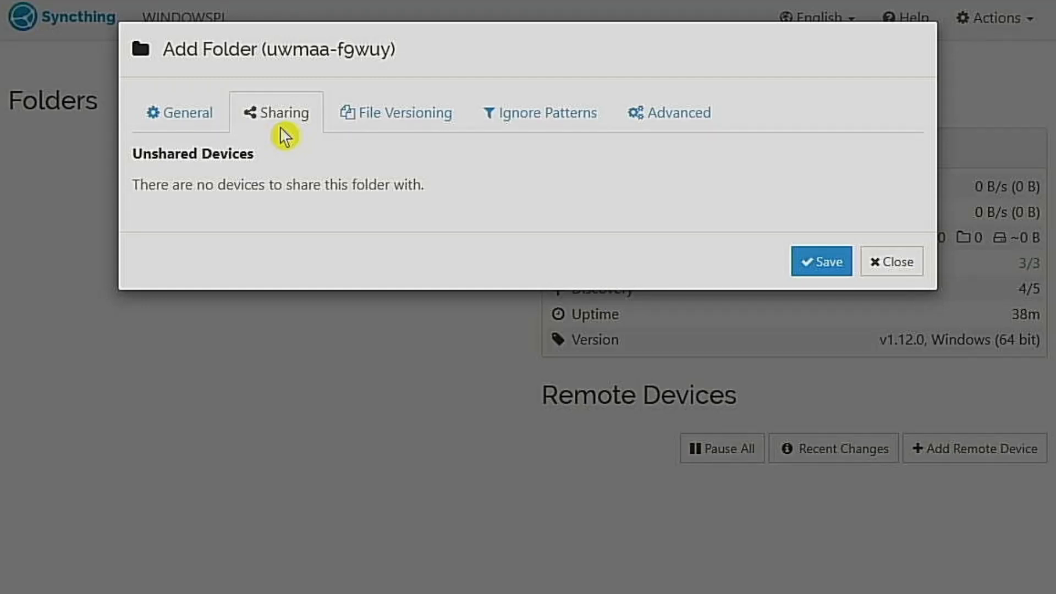
pyautogui.click(384, 132)
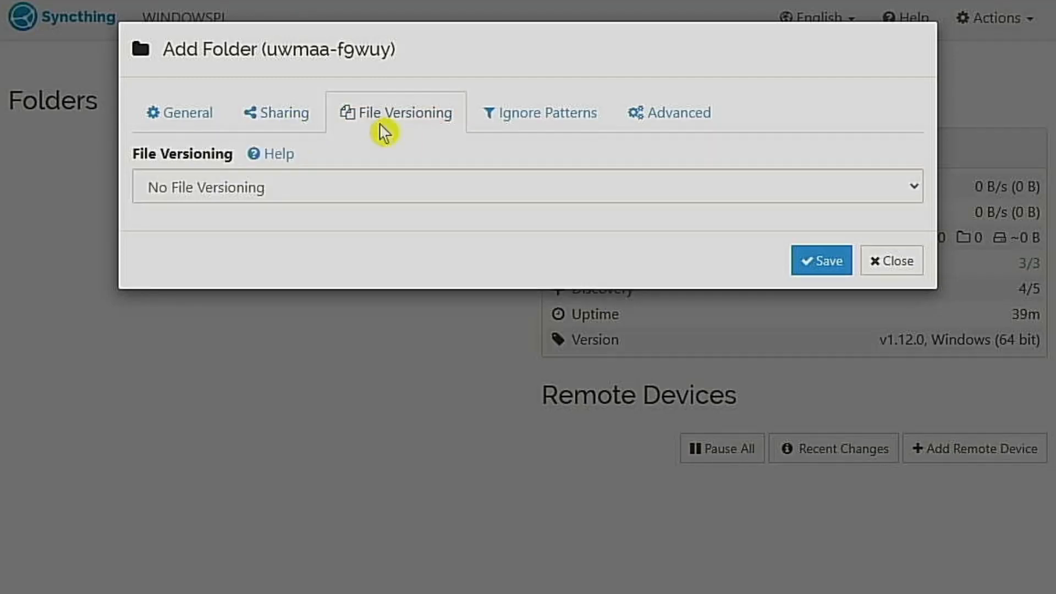
pyautogui.click(209, 195)
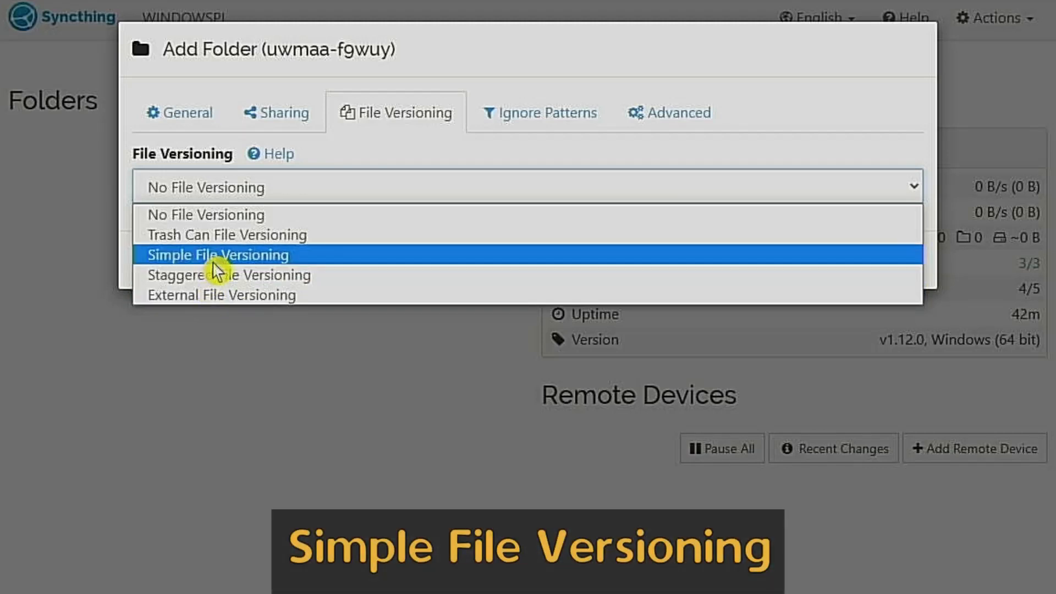
pyautogui.click(213, 261)
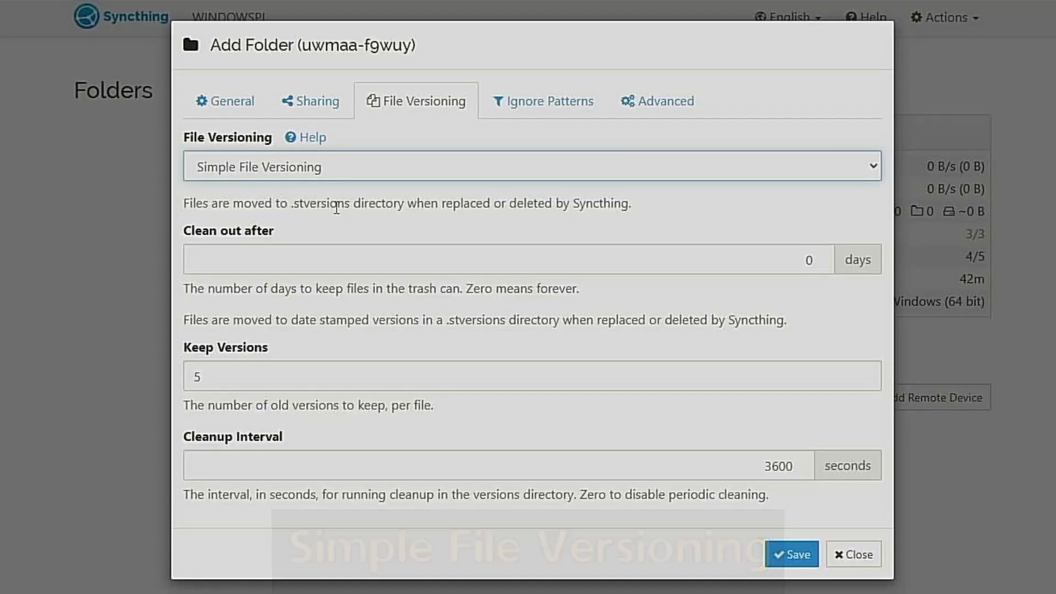
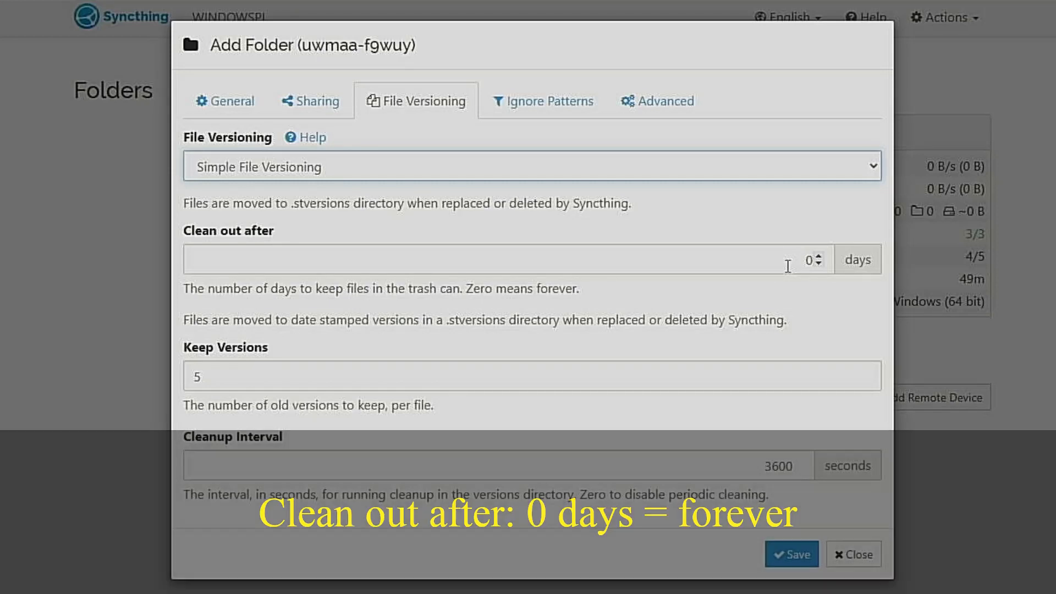
pyautogui.moveTo(803, 259); pyautogui.dragTo(862, 263)
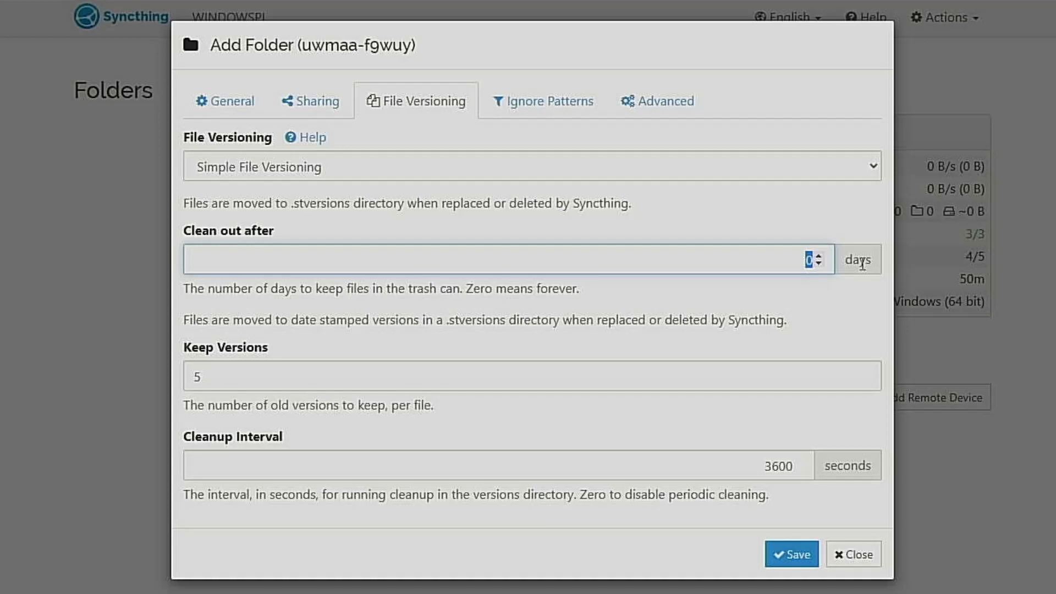
pyautogui.write('30')
pyautogui.moveTo(212, 375); pyautogui.dragTo(186, 380)
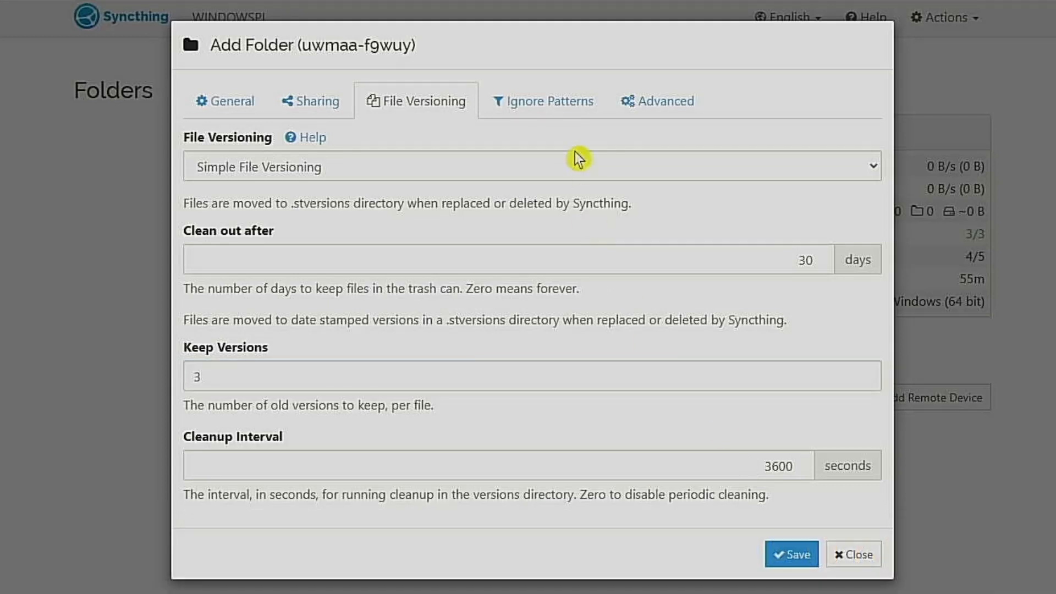
# Step: Review the folder's ignore patterns and advanced options, keep Send & Receive with Random file pull order, and save the folder
pyautogui.click(554, 107)
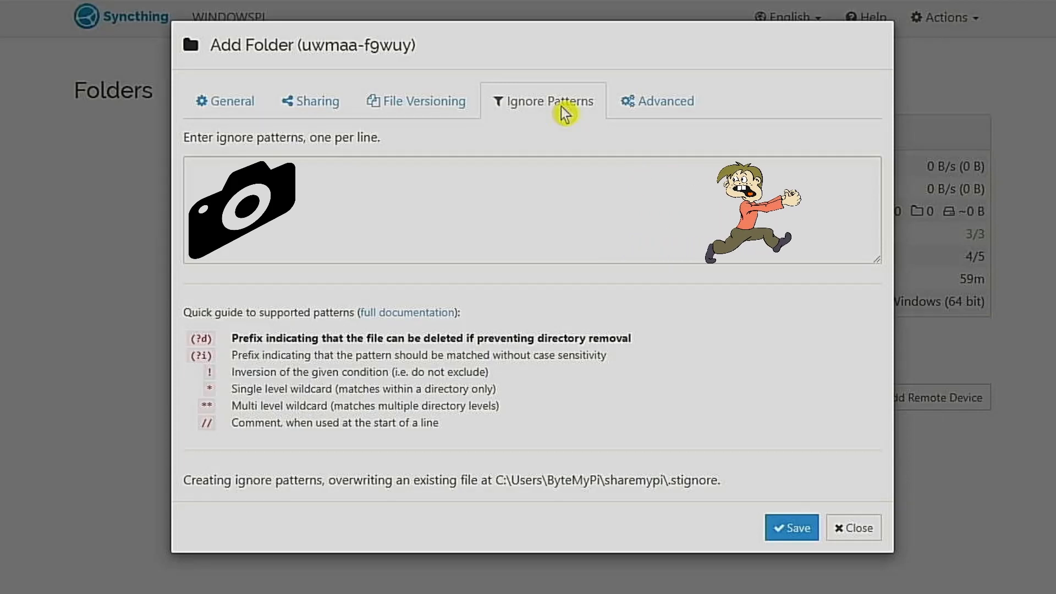
pyautogui.click(669, 112)
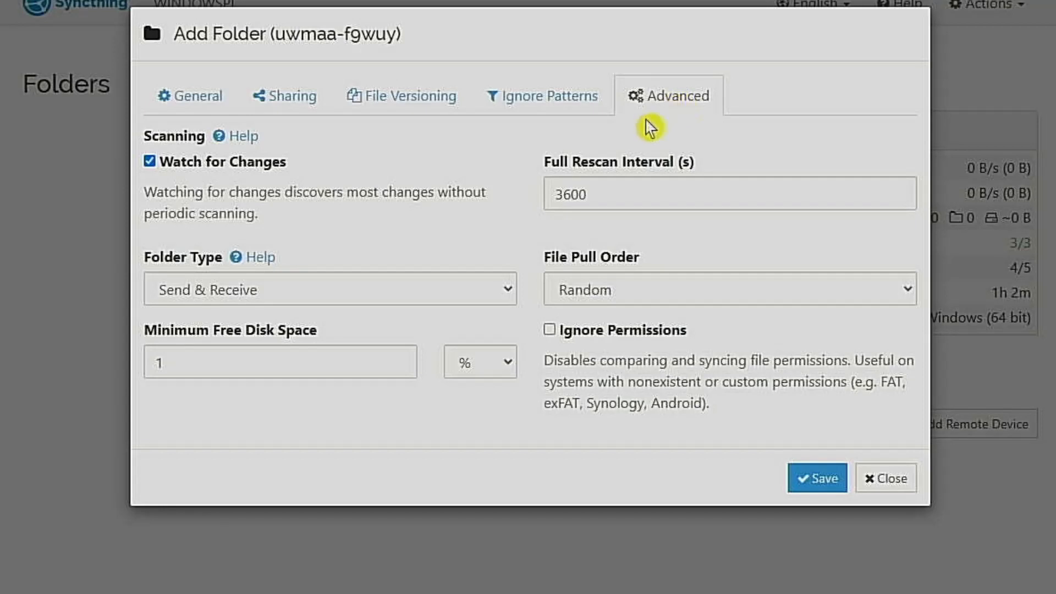
pyautogui.click(226, 301)
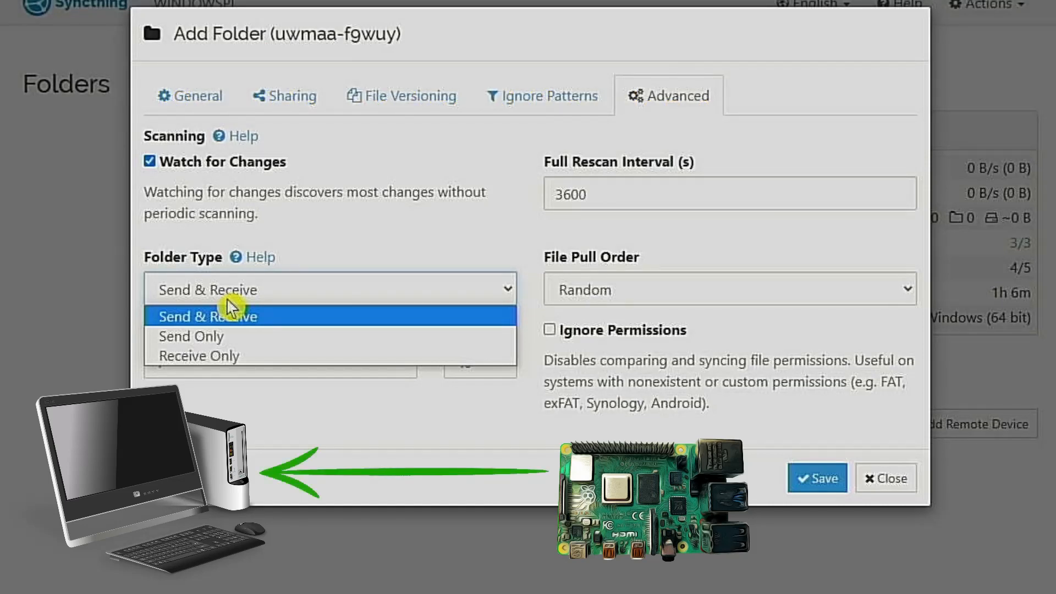
pyautogui.click(246, 297)
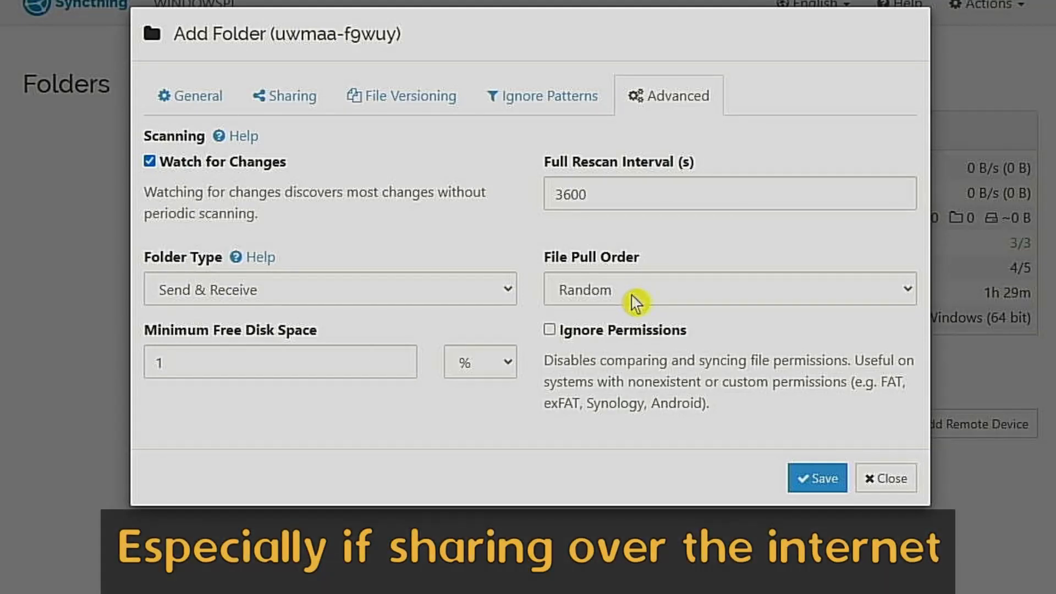
pyautogui.click(636, 302)
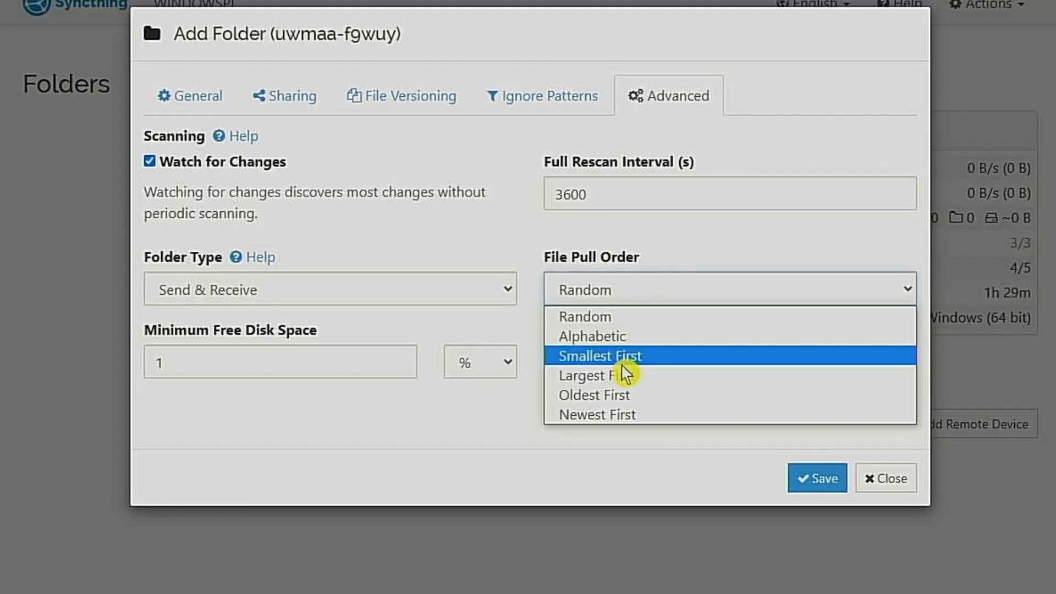
pyautogui.click(632, 296)
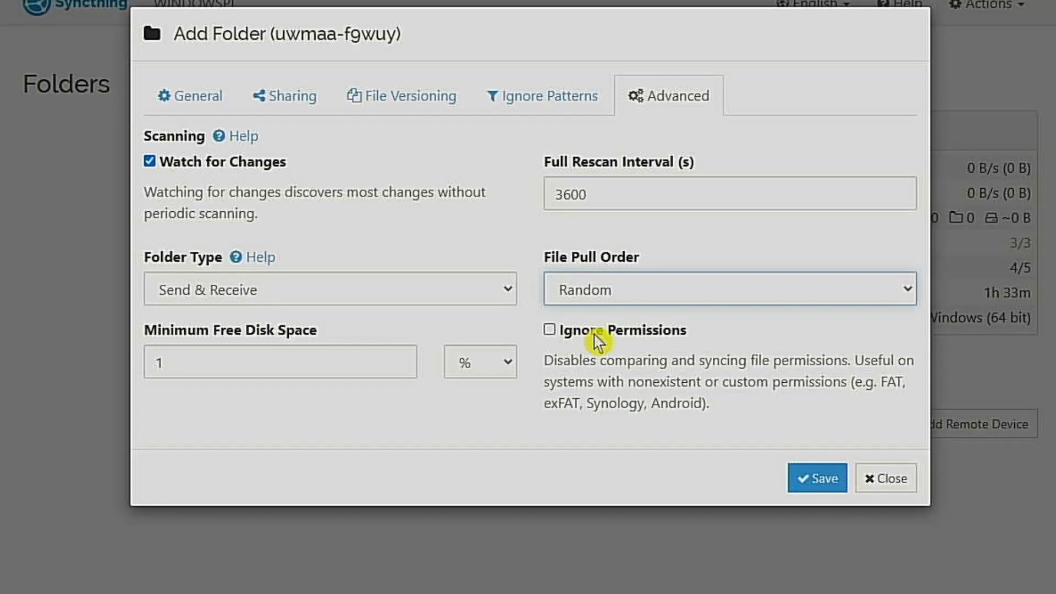
pyautogui.click(818, 479)
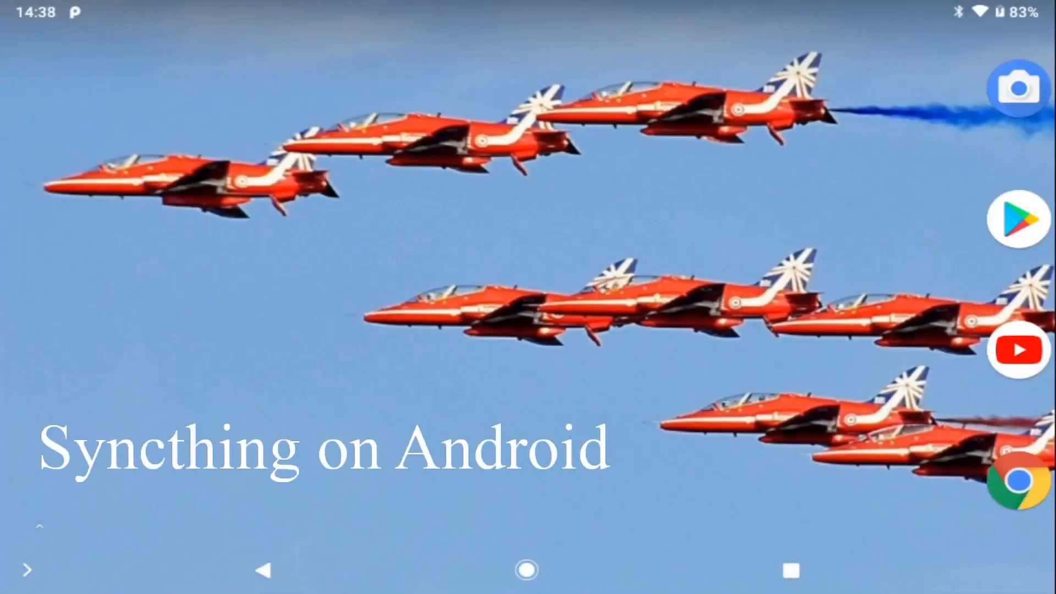
# Step: Search the Play Store for syncthing and install the Syncthing app by Syncthing Community
pyautogui.click(1019, 220)
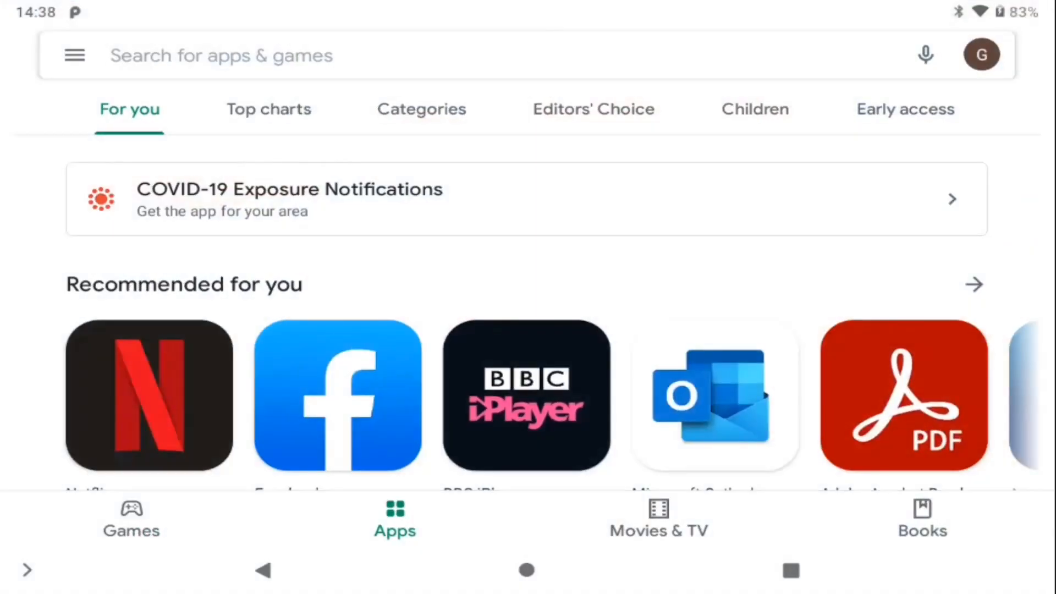
pyautogui.click(221, 55)
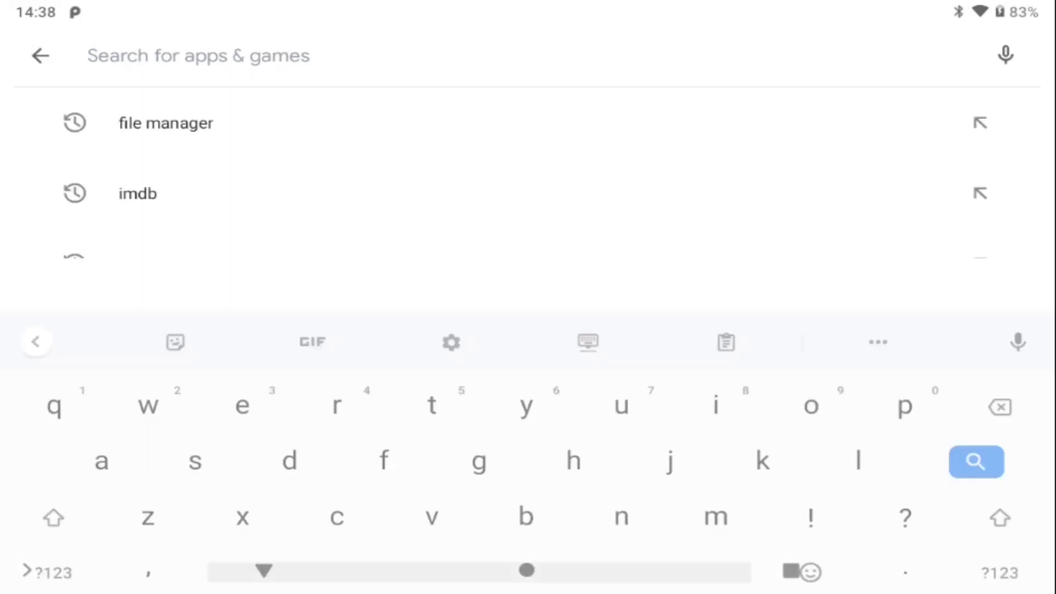
pyautogui.write('syn')
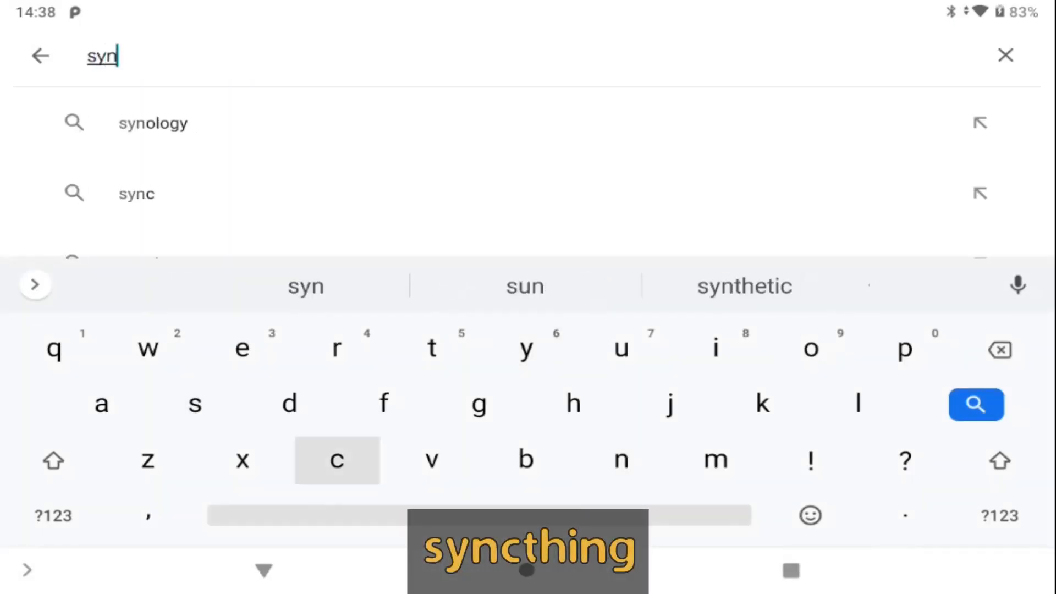
pyautogui.write('cthing')
pyautogui.press('Return')
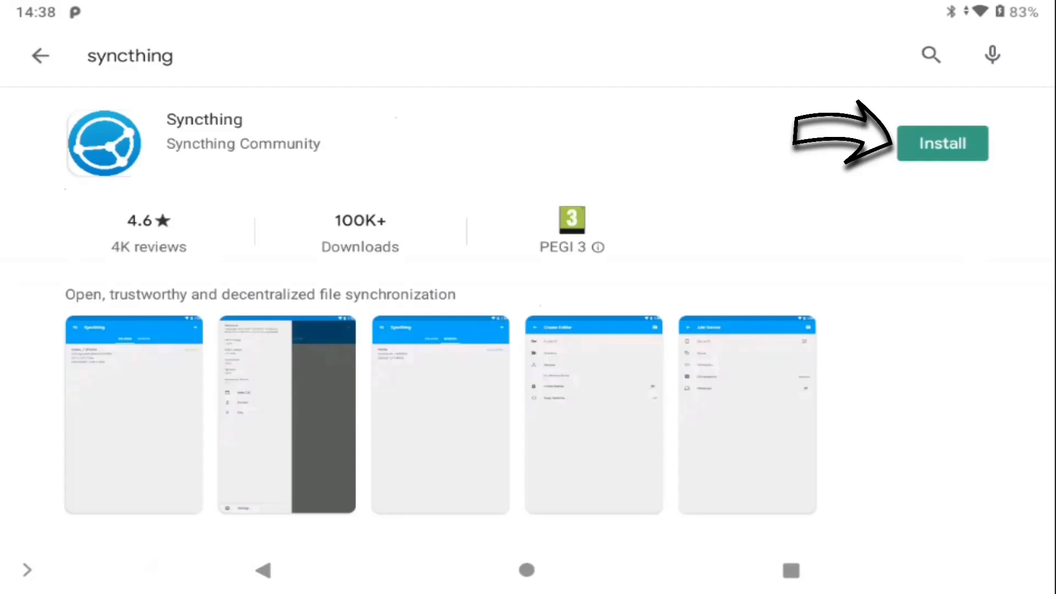
pyautogui.click(942, 143)
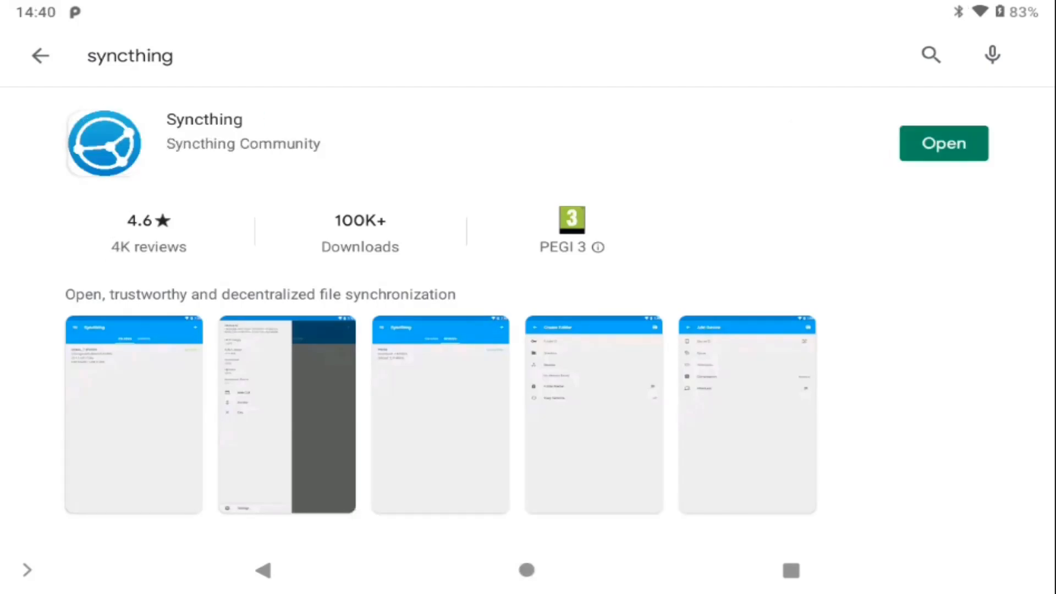
# Step: Search the Play Store for file manager and install the File Manager app by File Manager Plus
pyautogui.click(130, 56)
pyautogui.click(1005, 55)
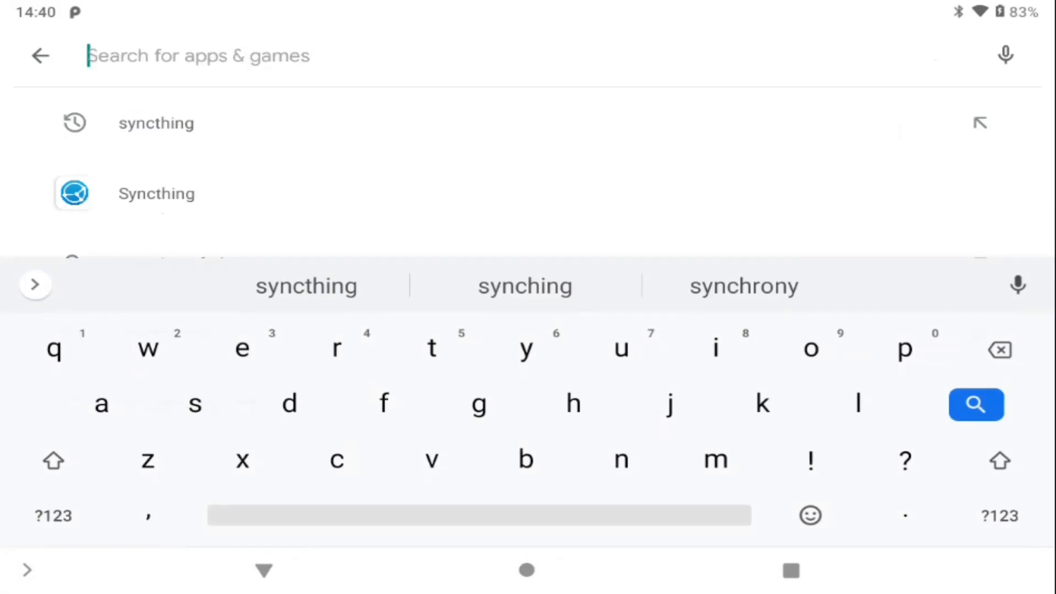
pyautogui.write('file')
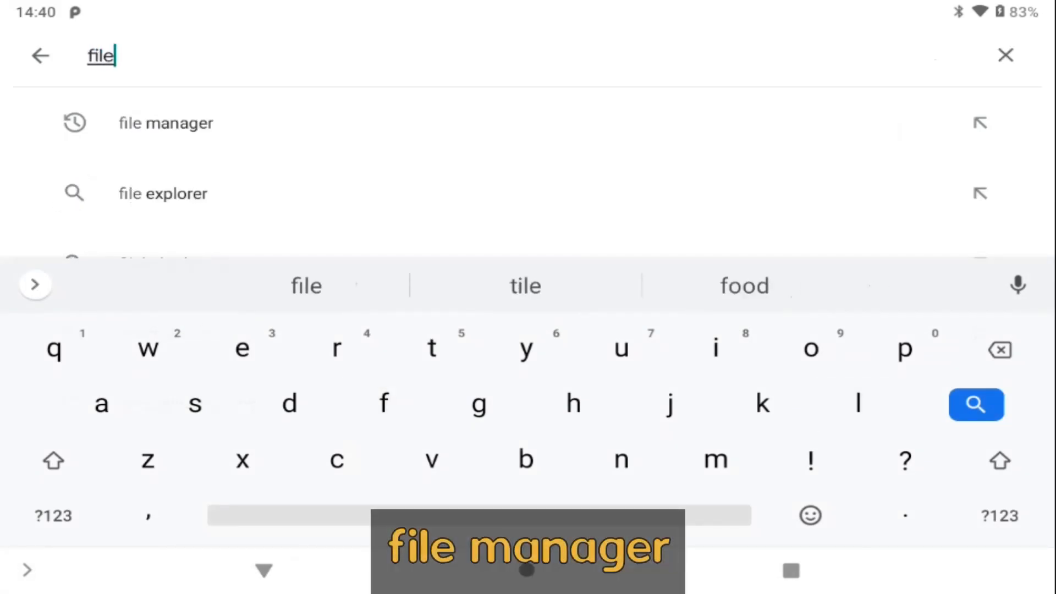
pyautogui.click(165, 123)
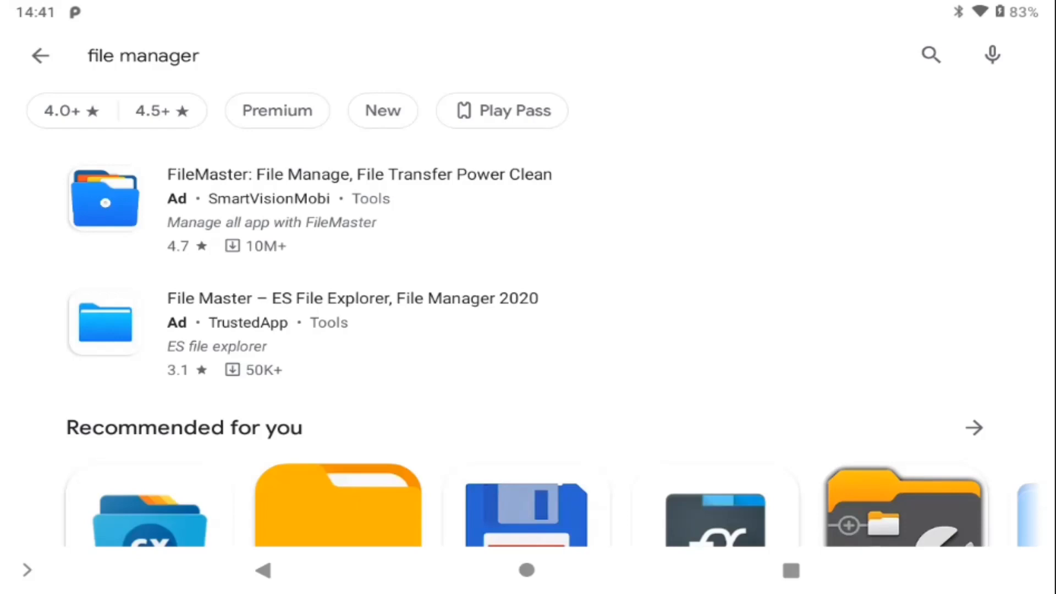
pyautogui.scroll(-6, 511, 440)
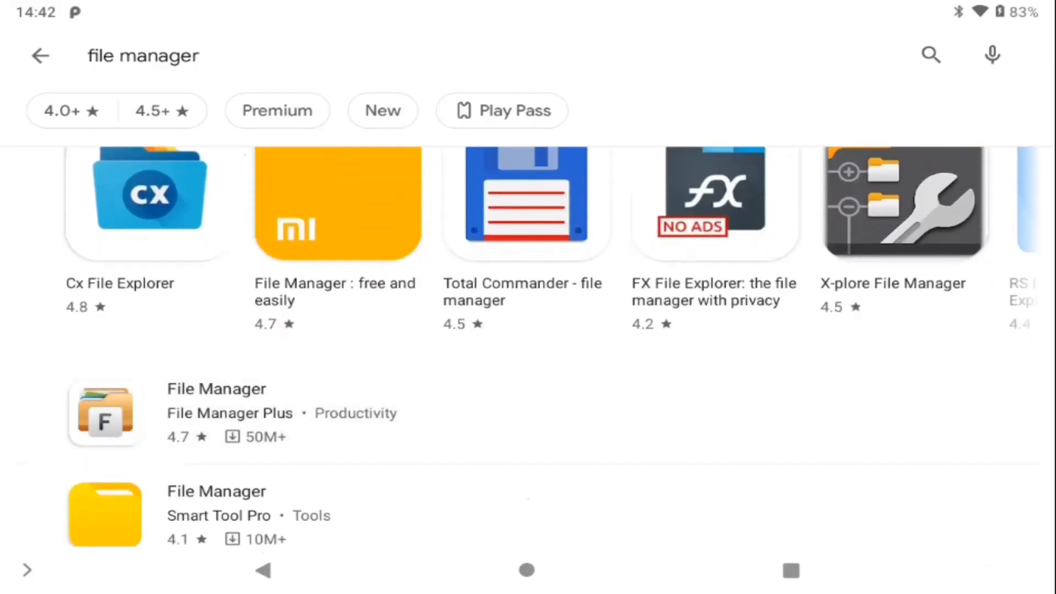
pyautogui.click(426, 412)
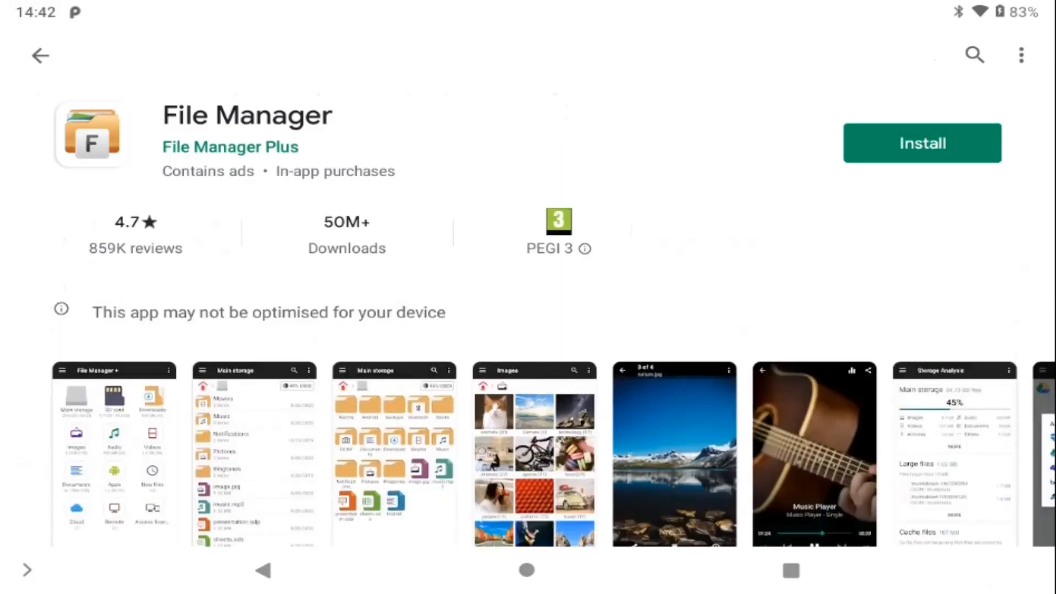
pyautogui.click(922, 143)
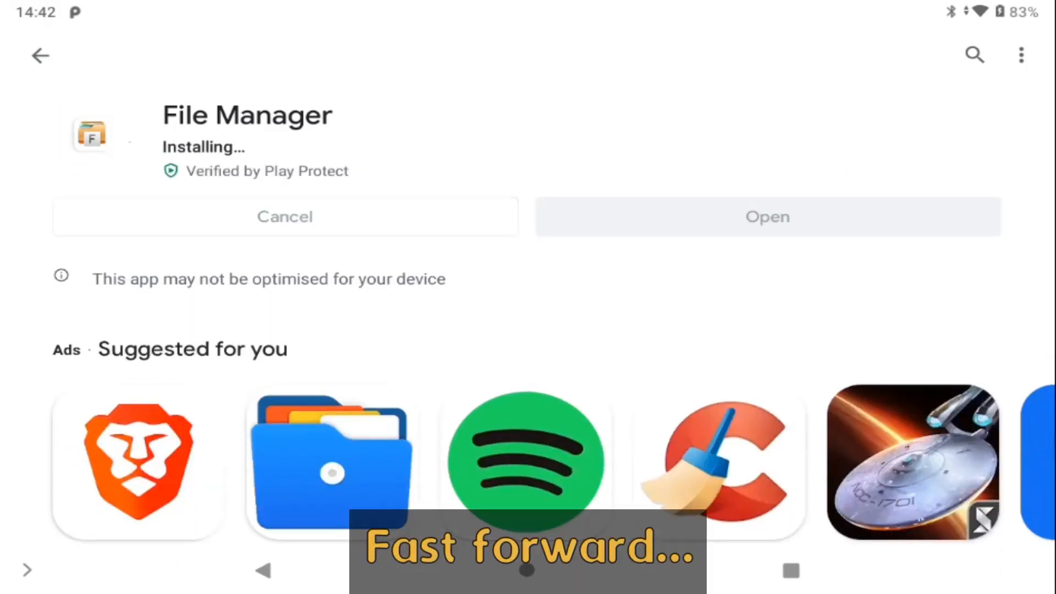
# Step: Return to the home screen, move the File Manager shortcut beside the Syncthing one, and launch Syncthing
pyautogui.click(526, 570)
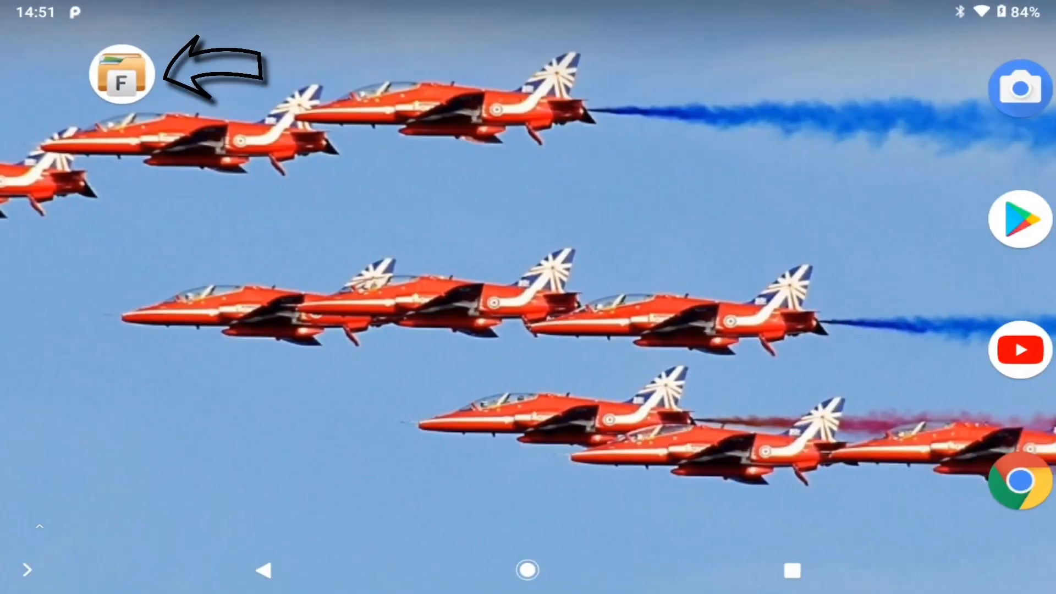
pyautogui.moveTo(121, 74); pyautogui.dragTo(248, 95)
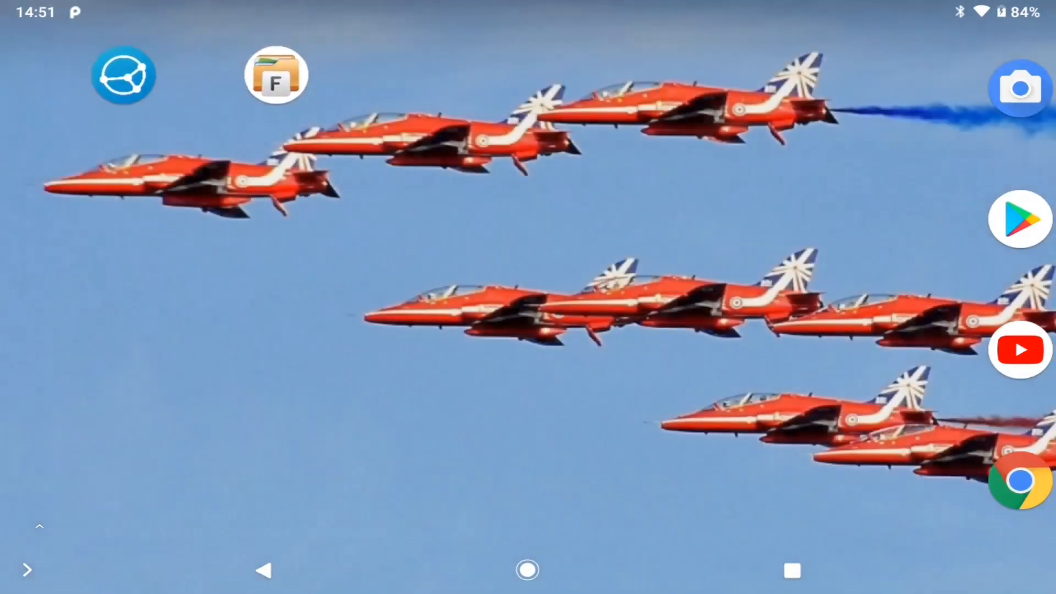
pyautogui.click(121, 74)
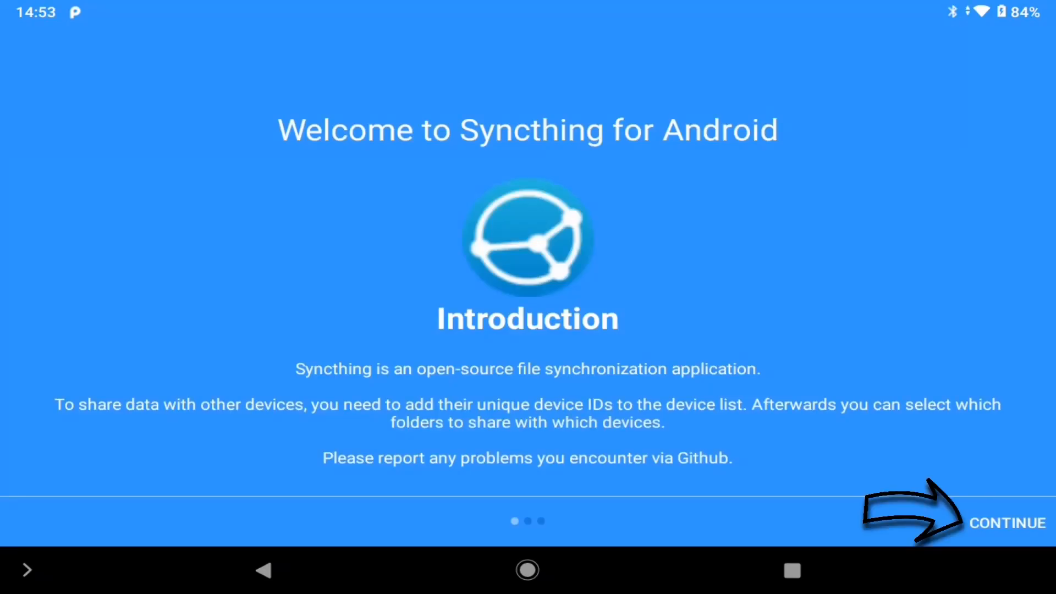
# Step: Grant Syncthing the storage and location permissions and finish the welcome setup
pyautogui.click(1007, 522)
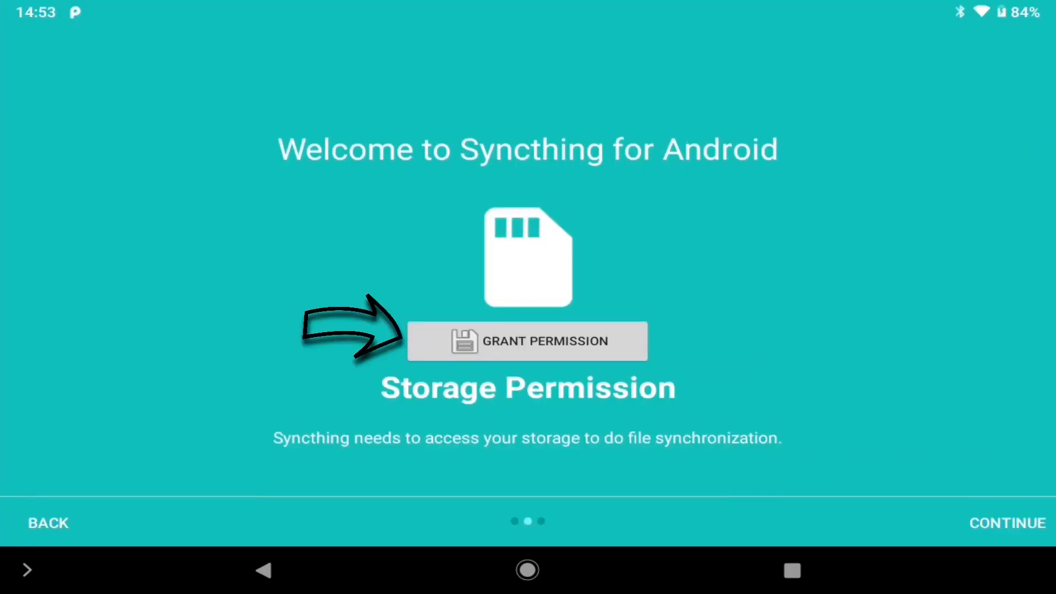
pyautogui.click(528, 341)
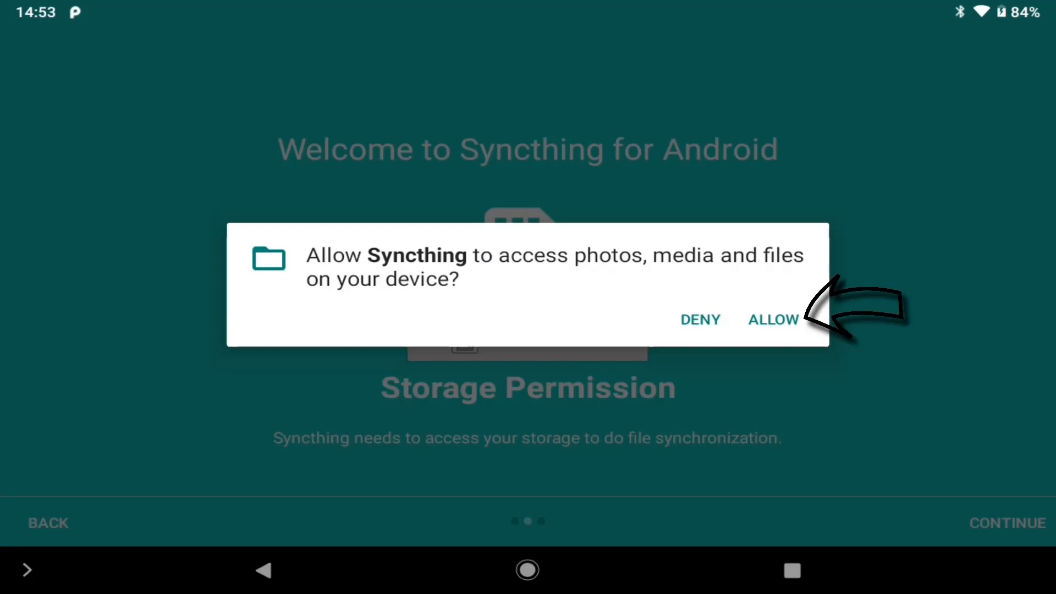
pyautogui.click(773, 319)
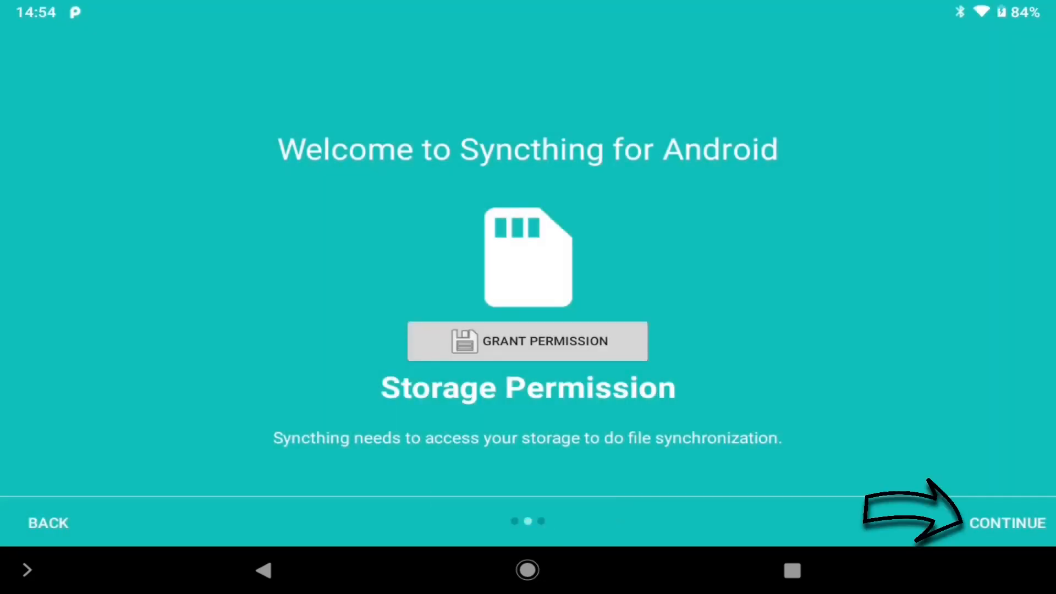
pyautogui.click(1007, 523)
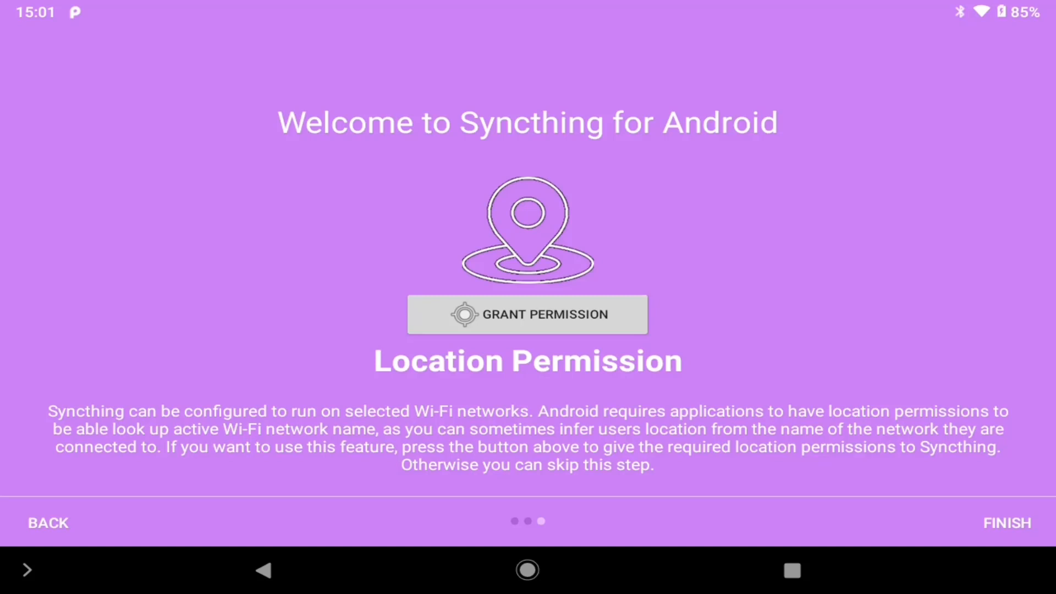
pyautogui.click(528, 314)
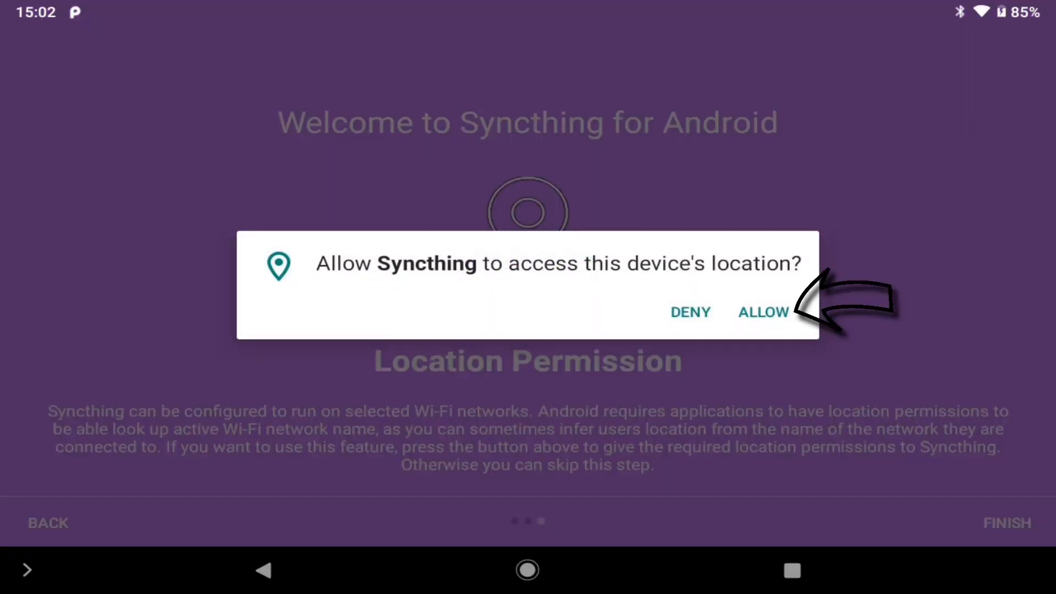
pyautogui.click(764, 311)
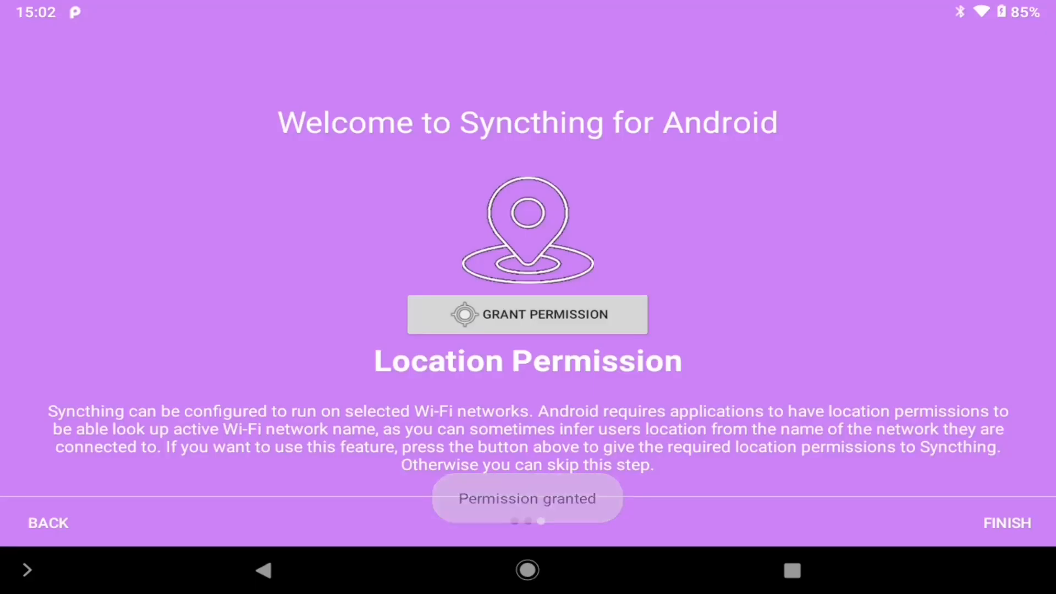
pyautogui.click(1006, 523)
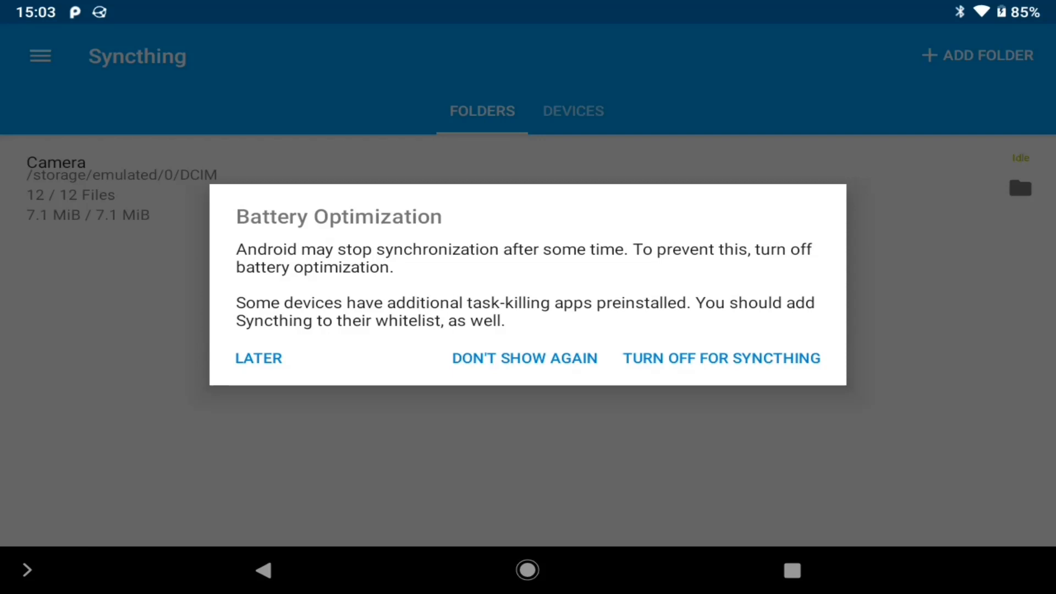
# Step: Turn off battery optimization for Syncthing and allow it to always run in the background
pyautogui.click(722, 358)
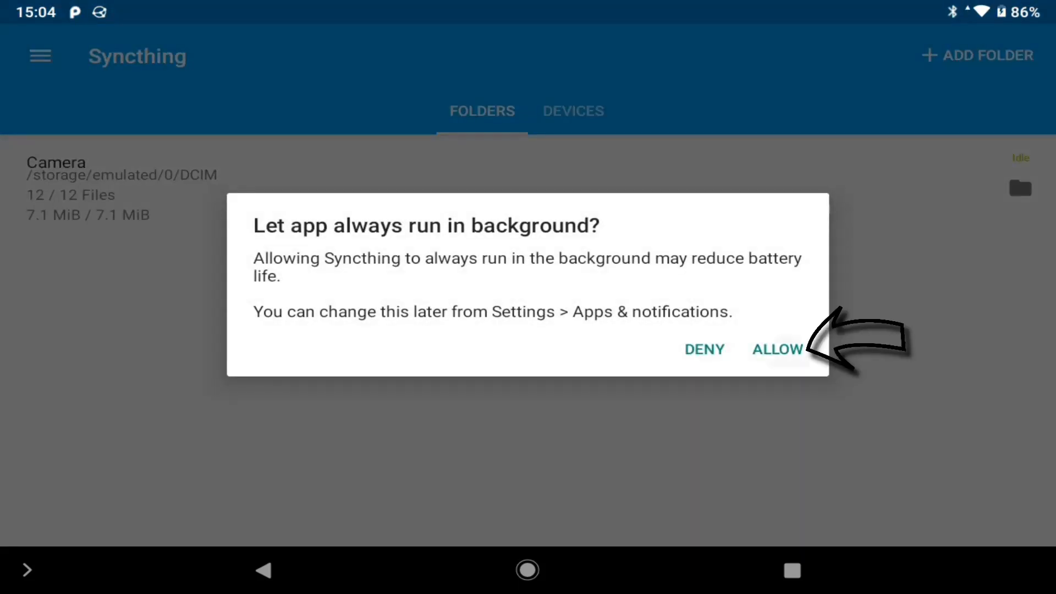
pyautogui.click(778, 349)
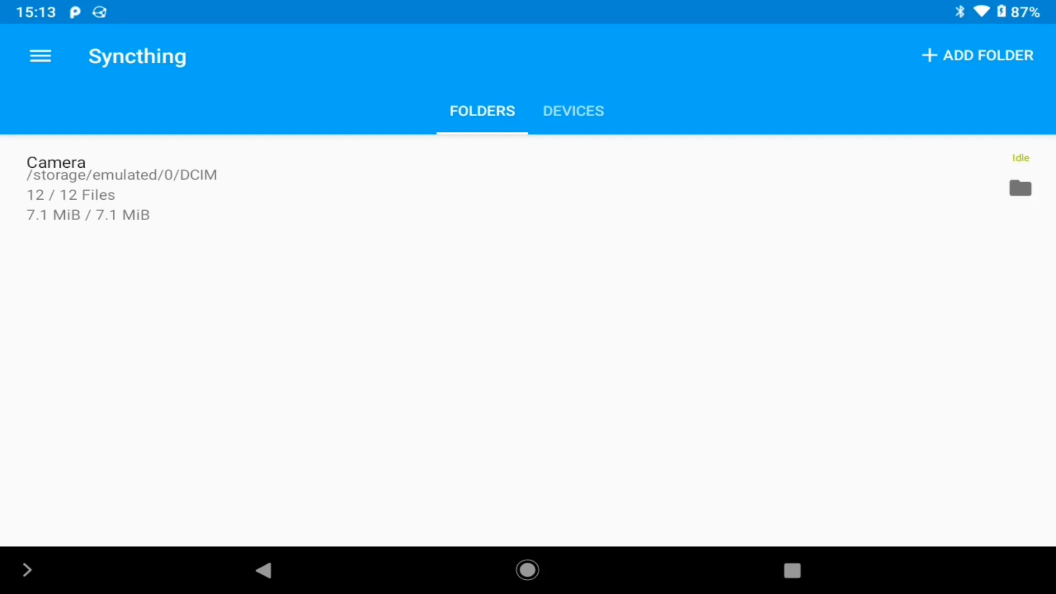
# Step: Look through the Devices list and the Theme and Run Conditions settings, leaving them as they are
pyautogui.press('Tab')
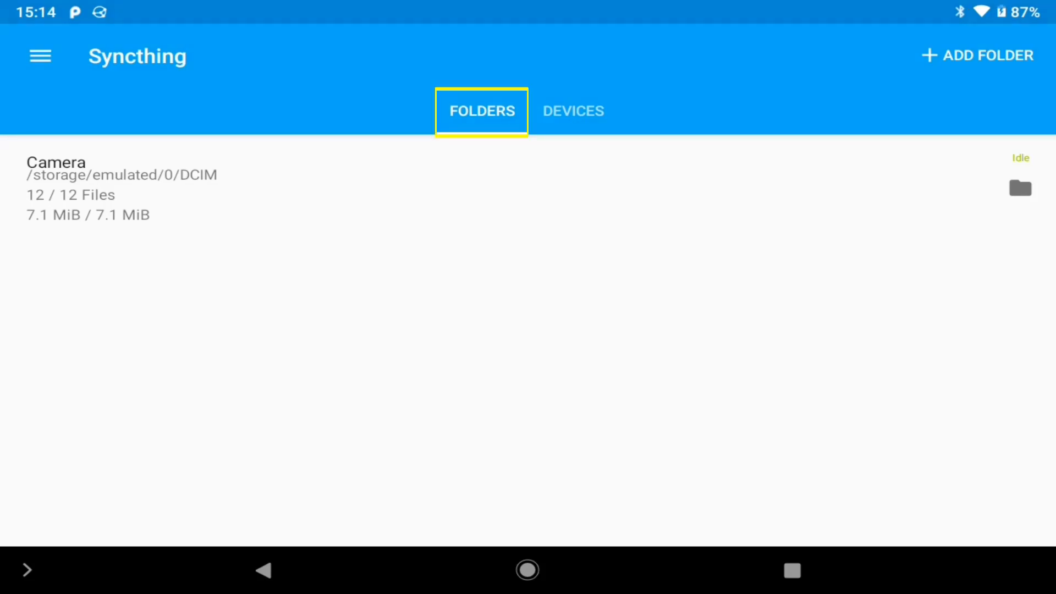
pyautogui.click(581, 111)
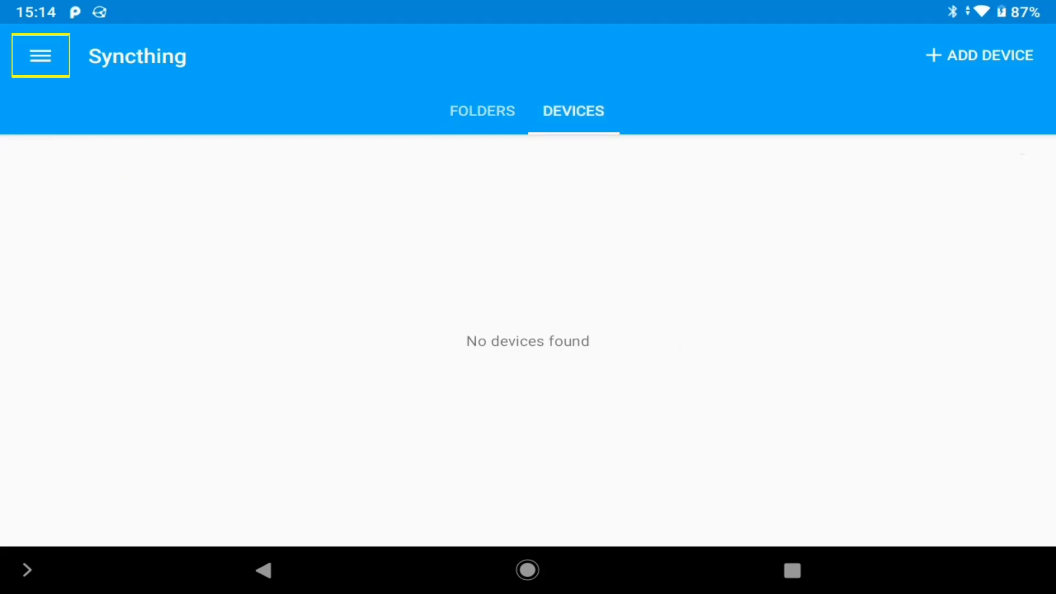
pyautogui.press('Return')
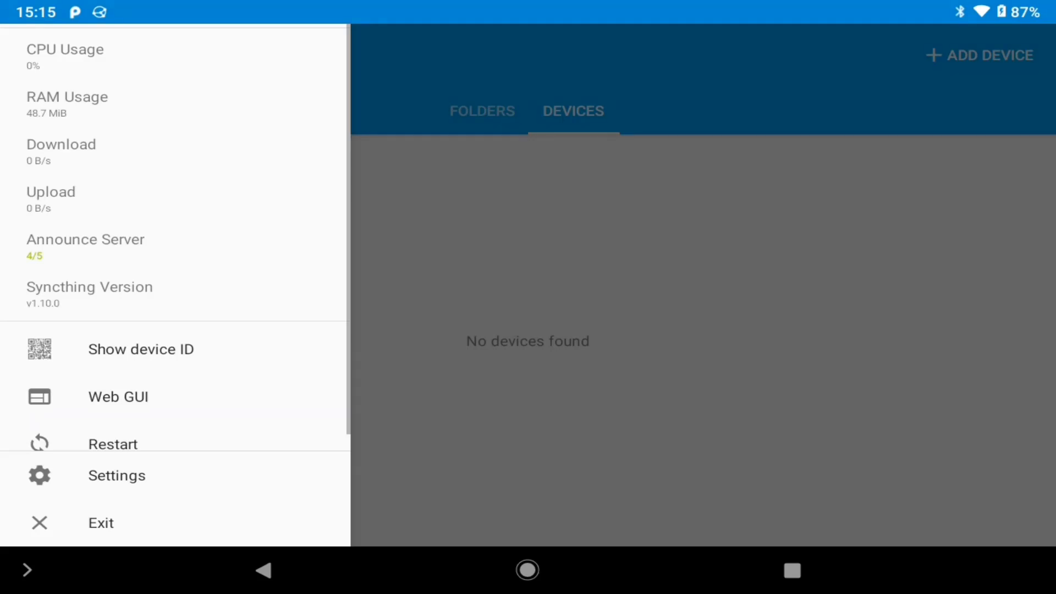
pyautogui.click(117, 475)
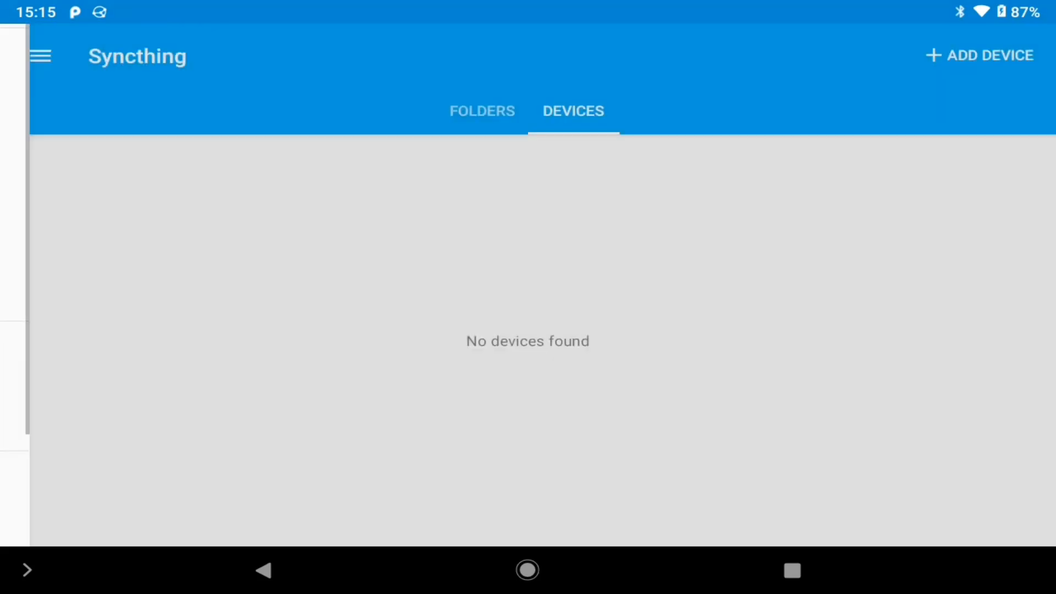
pyautogui.click(53, 51)
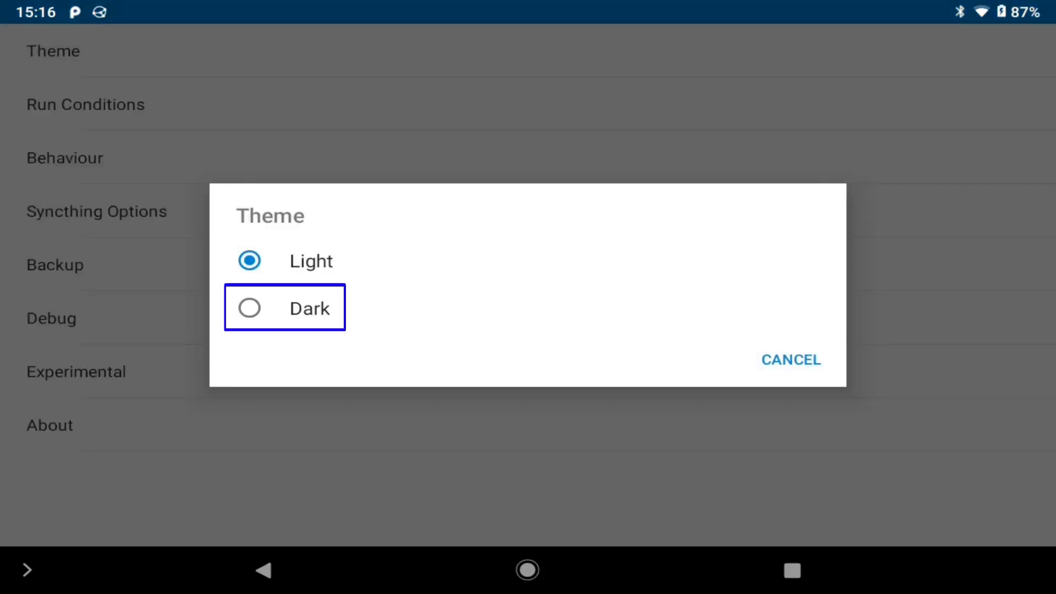
pyautogui.click(791, 360)
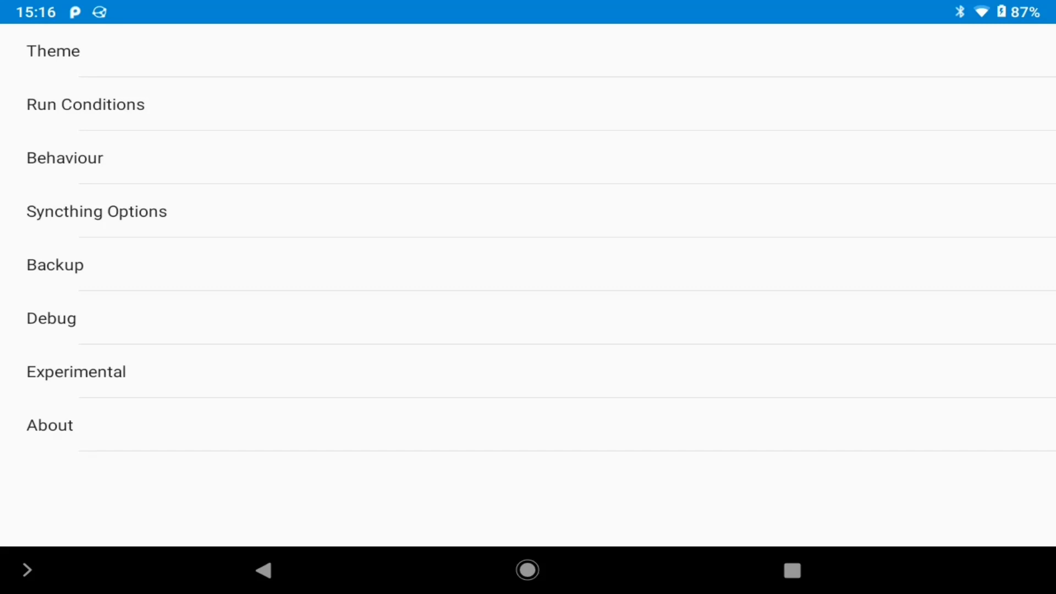
pyautogui.click(85, 104)
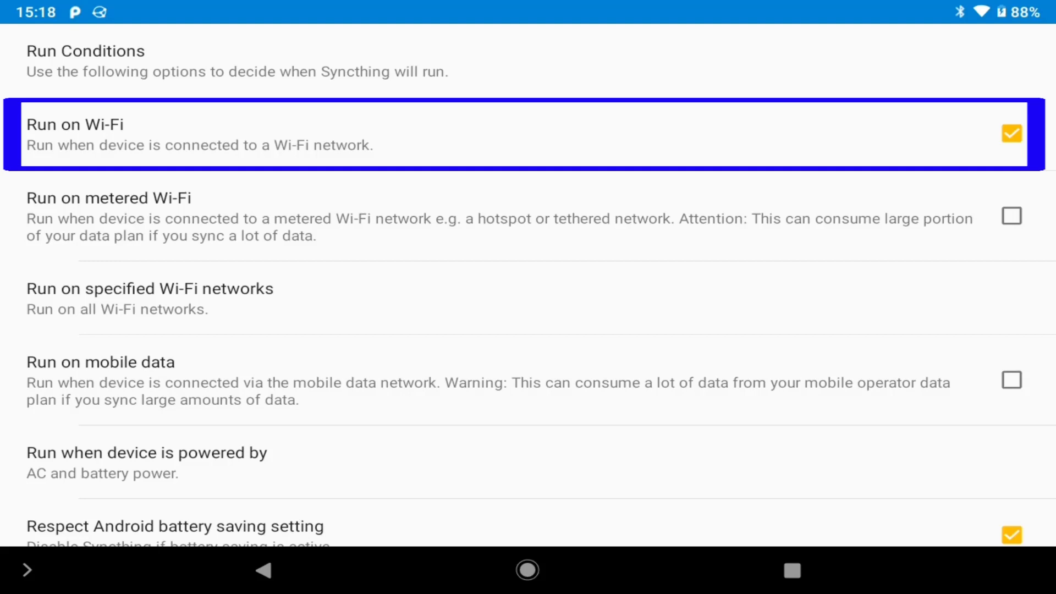
pyautogui.click(264, 570)
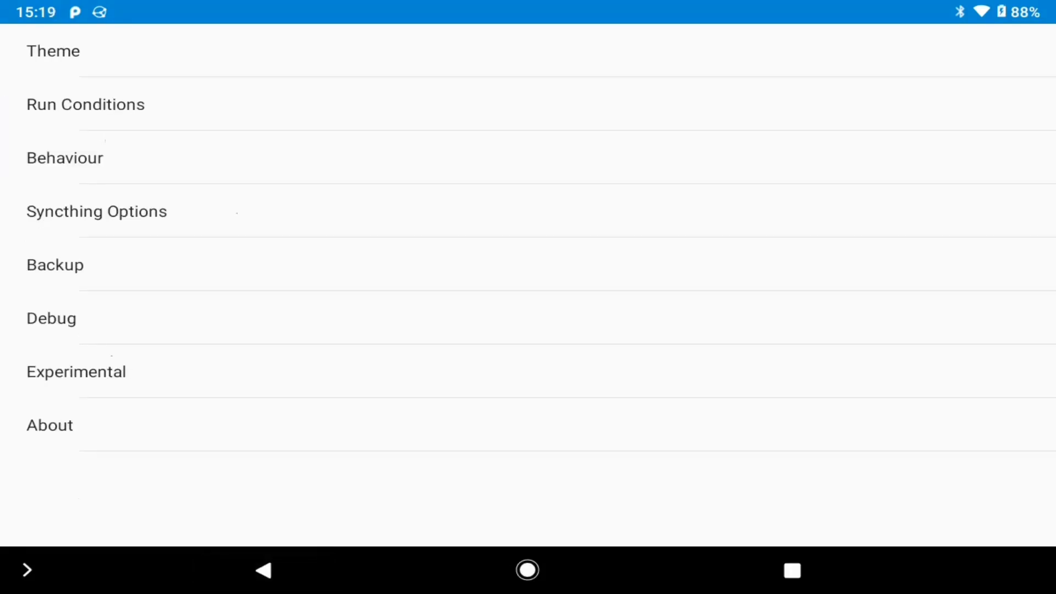
# Step: Enable starting the Syncthing service automatically on boot in the Behaviour settings, and return to the main screen
pyautogui.click(65, 158)
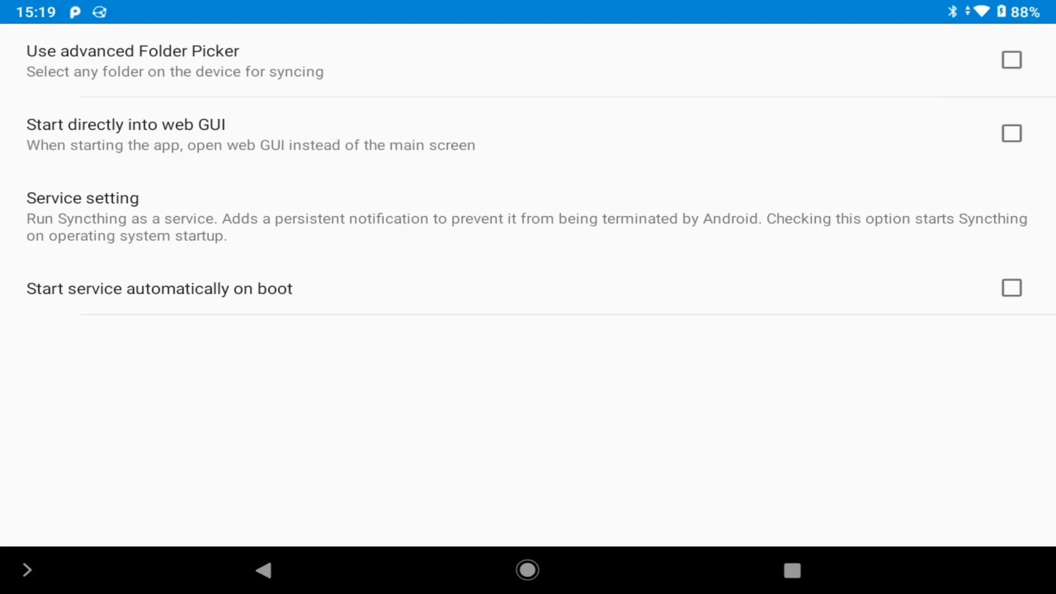
pyautogui.click(1012, 287)
pyautogui.click(264, 570)
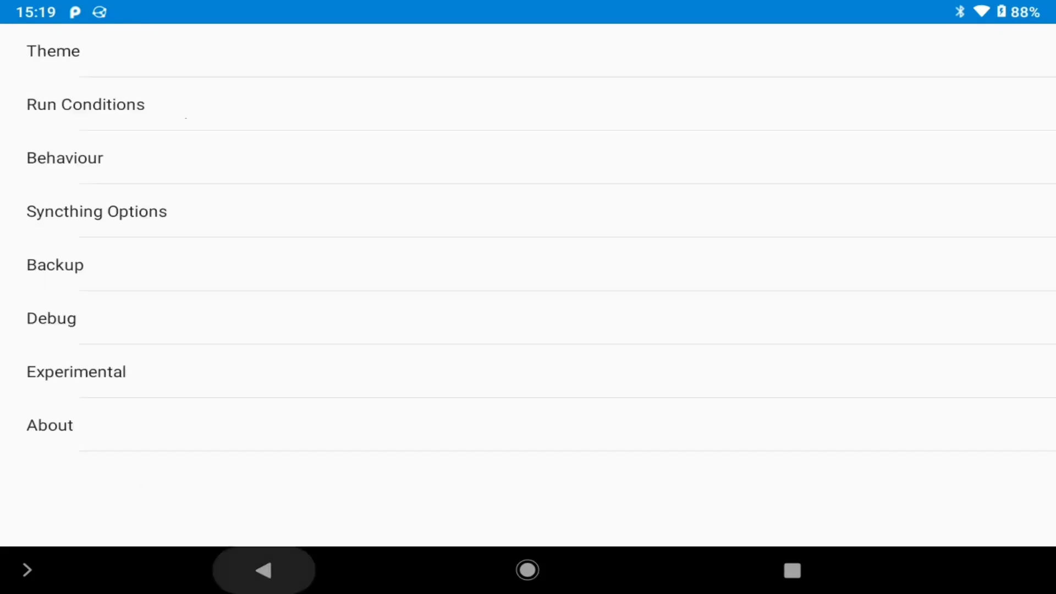
pyautogui.click(263, 570)
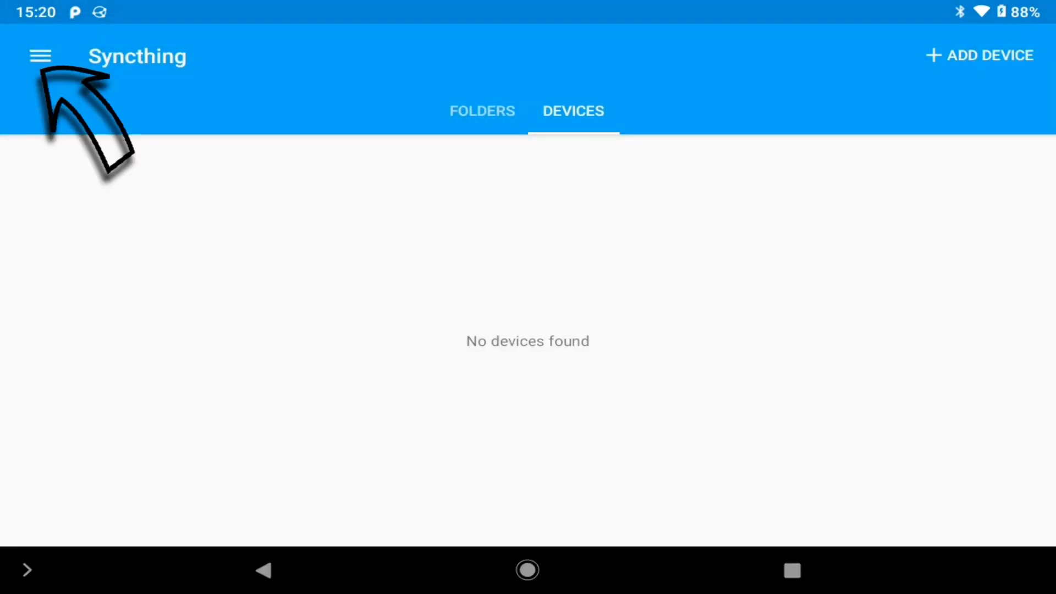
# Step: Open Syncthing's Web GUI on the Android device and decline anonymous usage reporting
pyautogui.click(40, 55)
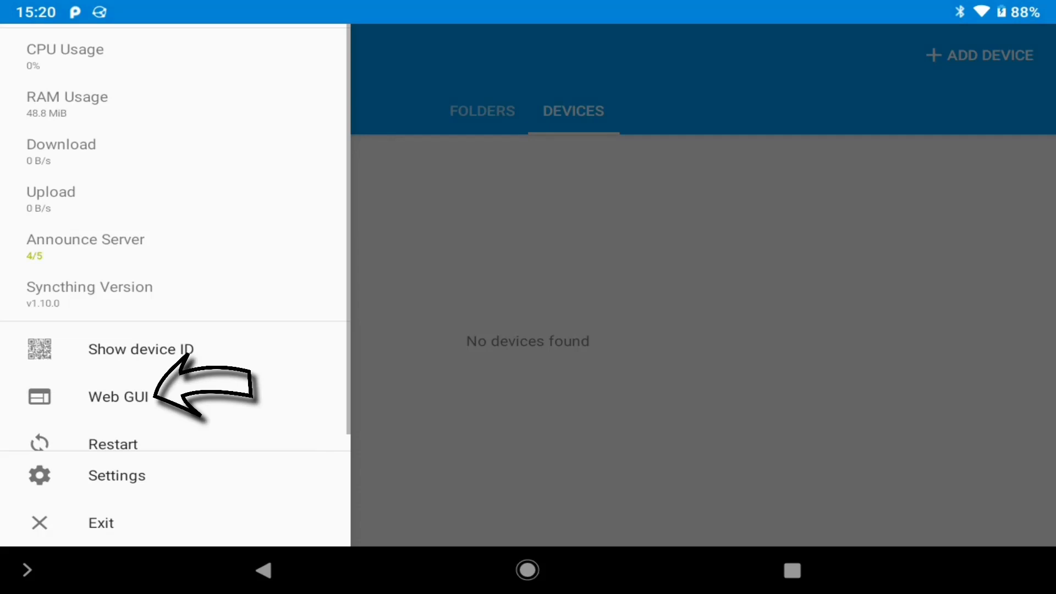
pyautogui.click(118, 396)
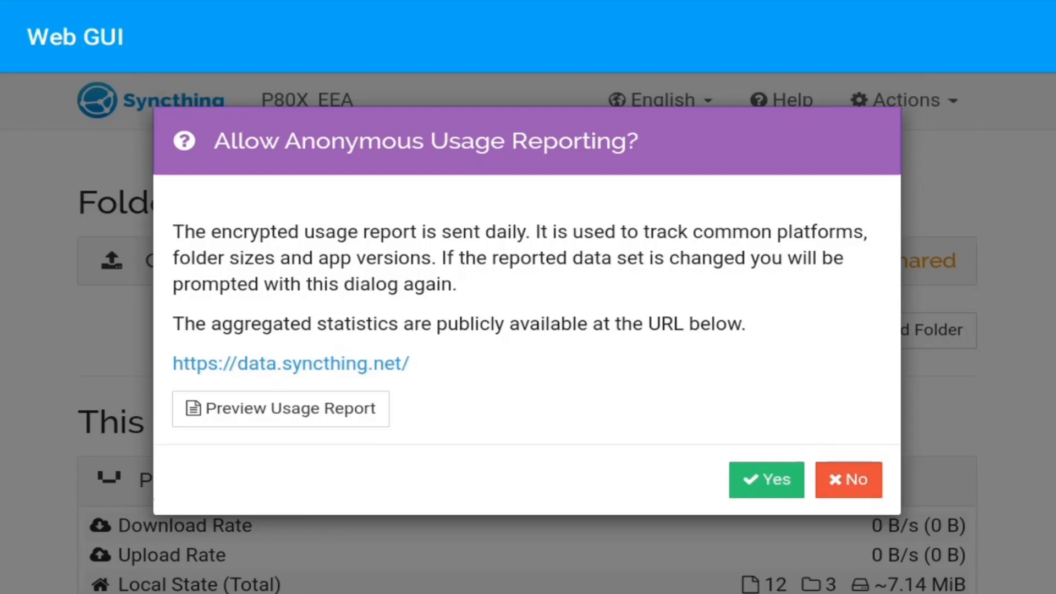
pyautogui.click(848, 479)
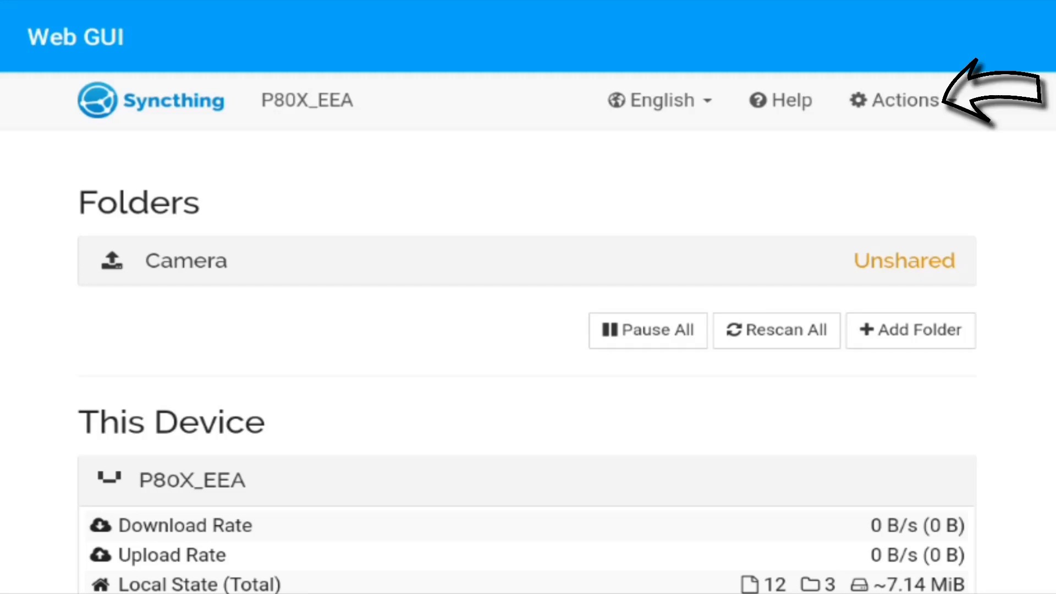
# Step: Change the Android device's name to AndroidPi in the Web GUI's general settings
pyautogui.click(903, 101)
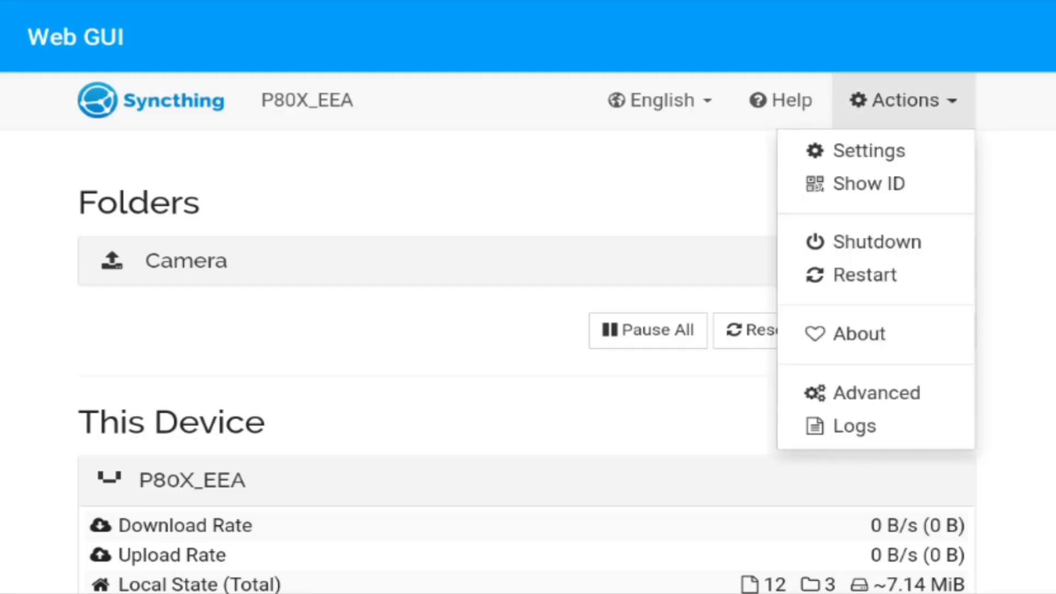
pyautogui.click(869, 151)
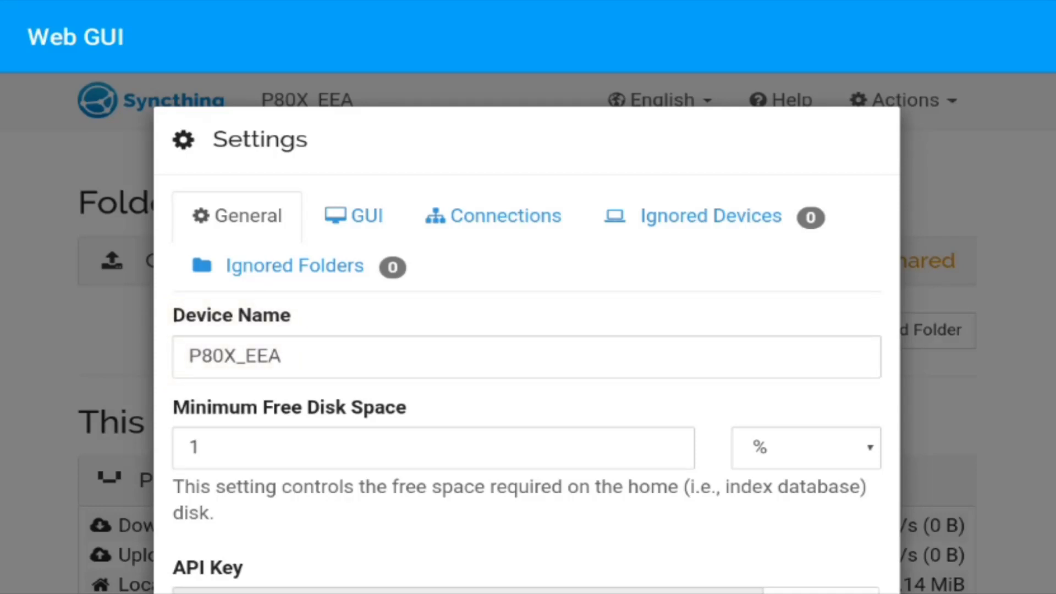
pyautogui.click(281, 366)
pyautogui.press('BackSpace')
pyautogui.press('BackSpace')
pyautogui.press('BackSpace')
pyautogui.press('BackSpace')
pyautogui.press('BackSpace')
pyautogui.press('BackSpace')
pyautogui.press('BackSpace')
pyautogui.press('BackSpace')
pyautogui.write('Android')
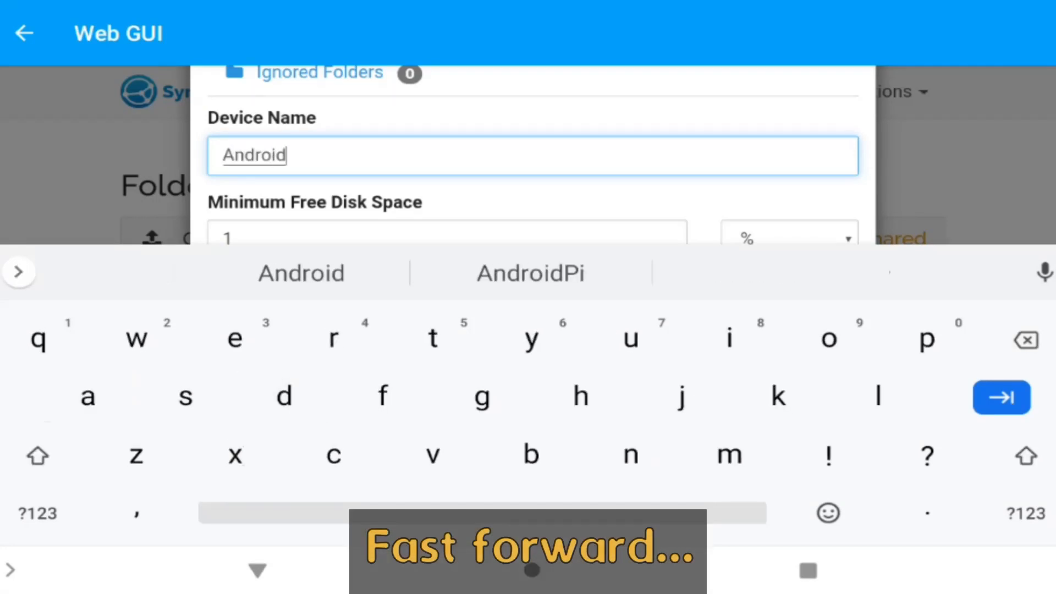
pyautogui.write('Pi')
pyautogui.click(258, 570)
pyautogui.scroll(-9, 528, 330)
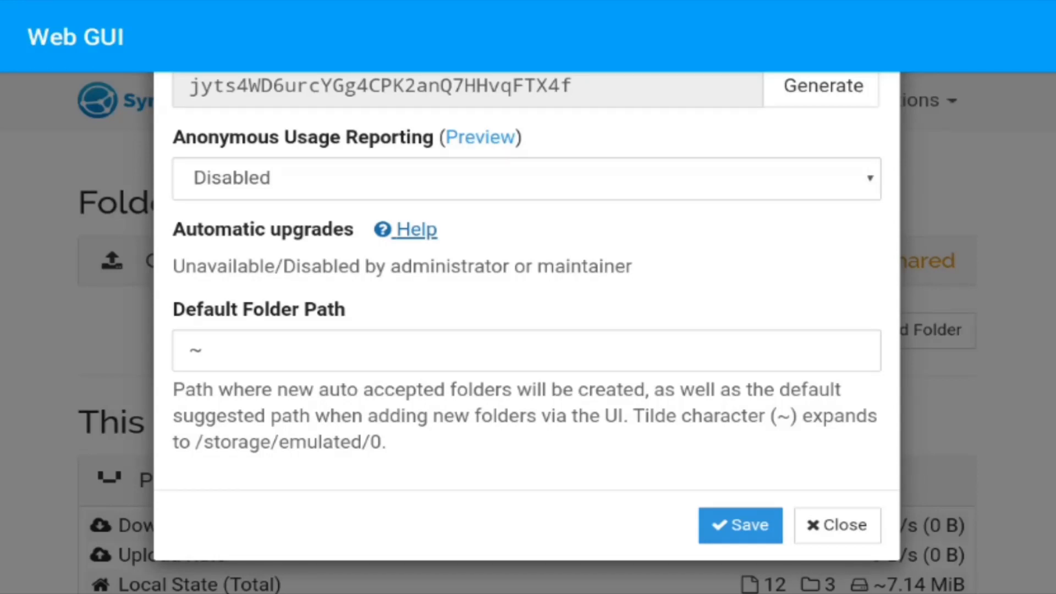
pyautogui.scroll(10, 526, 330)
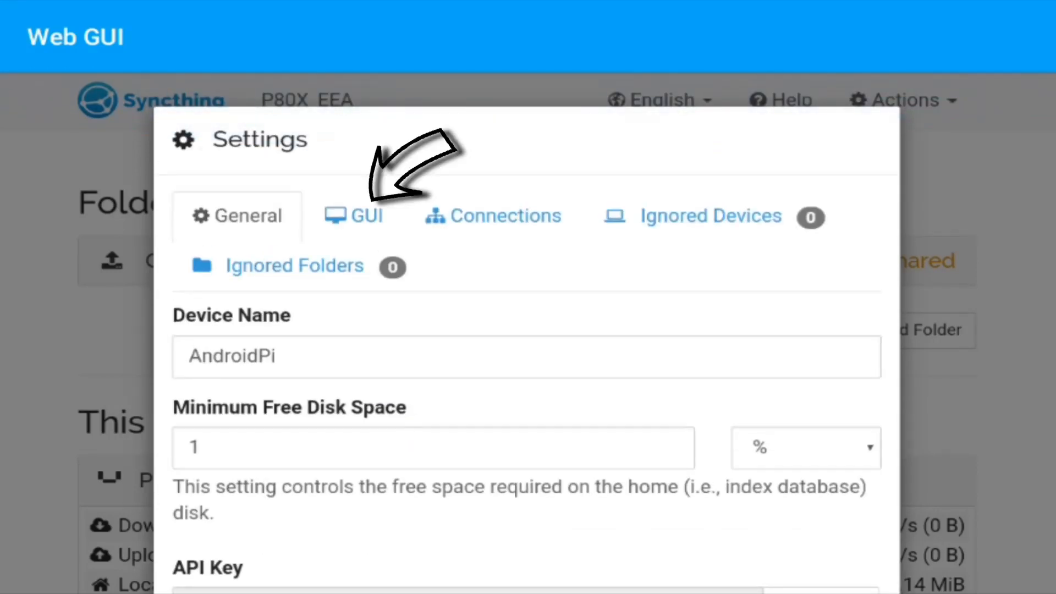
# Step: Disable Start Browser in the GUI settings, check the Connections settings, and save the configuration
pyautogui.click(353, 216)
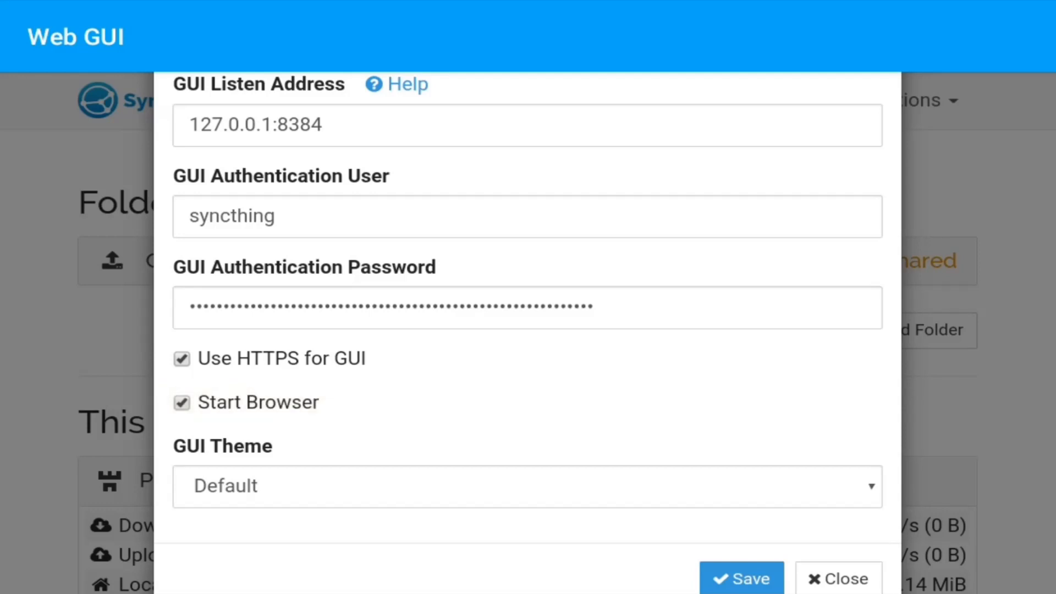
pyautogui.click(181, 403)
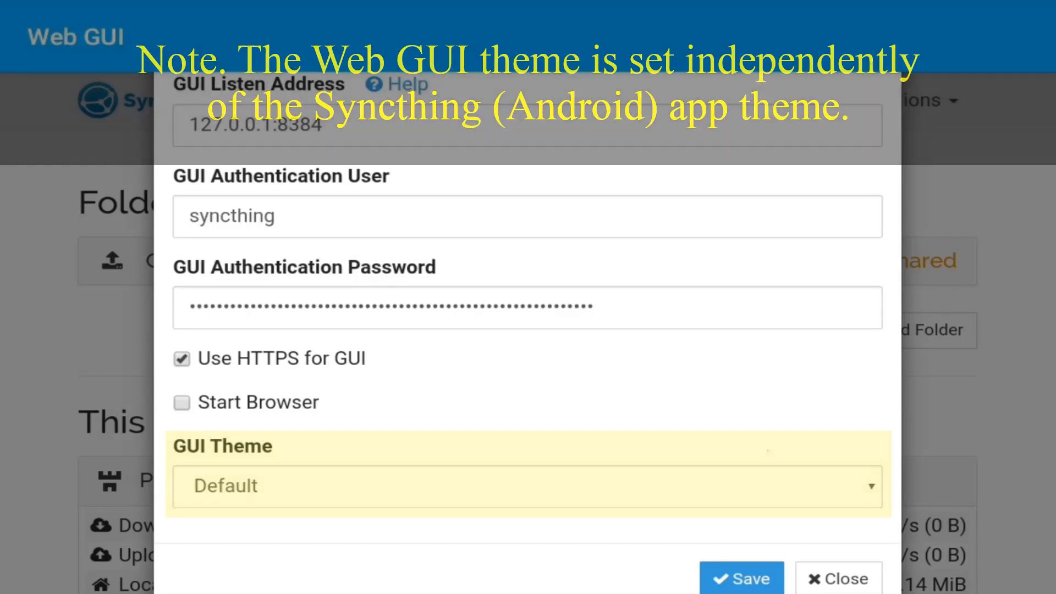
pyautogui.scroll(4, 527, 330)
pyautogui.click(494, 216)
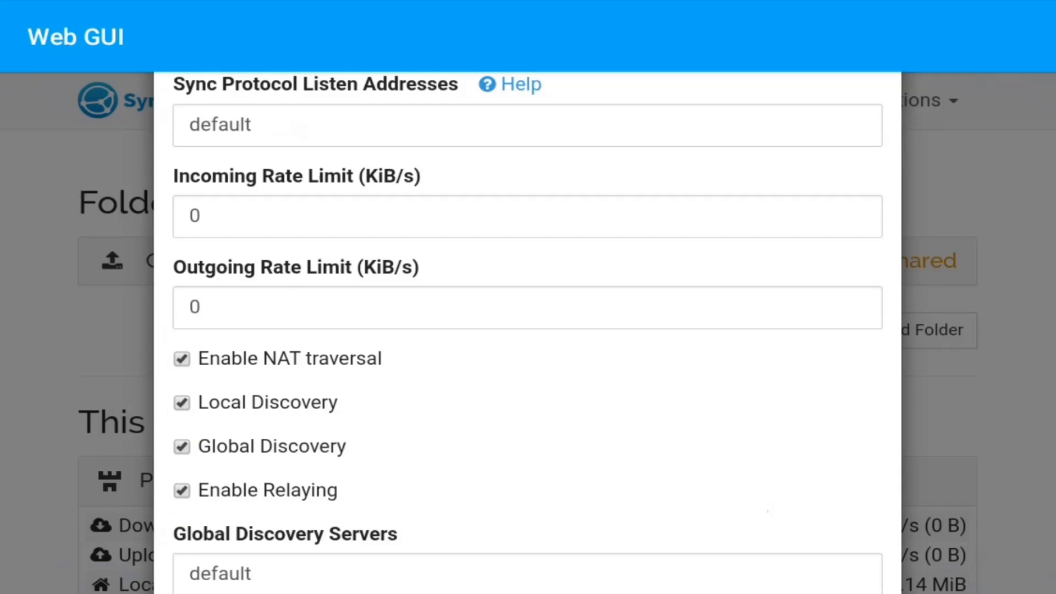
pyautogui.scroll(-3, 528, 330)
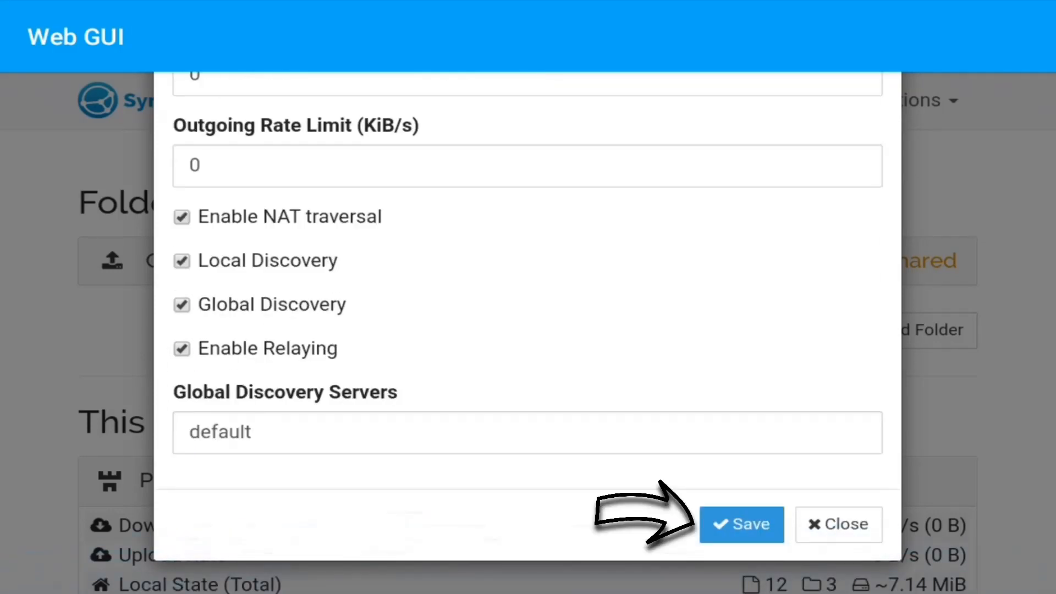
pyautogui.click(741, 524)
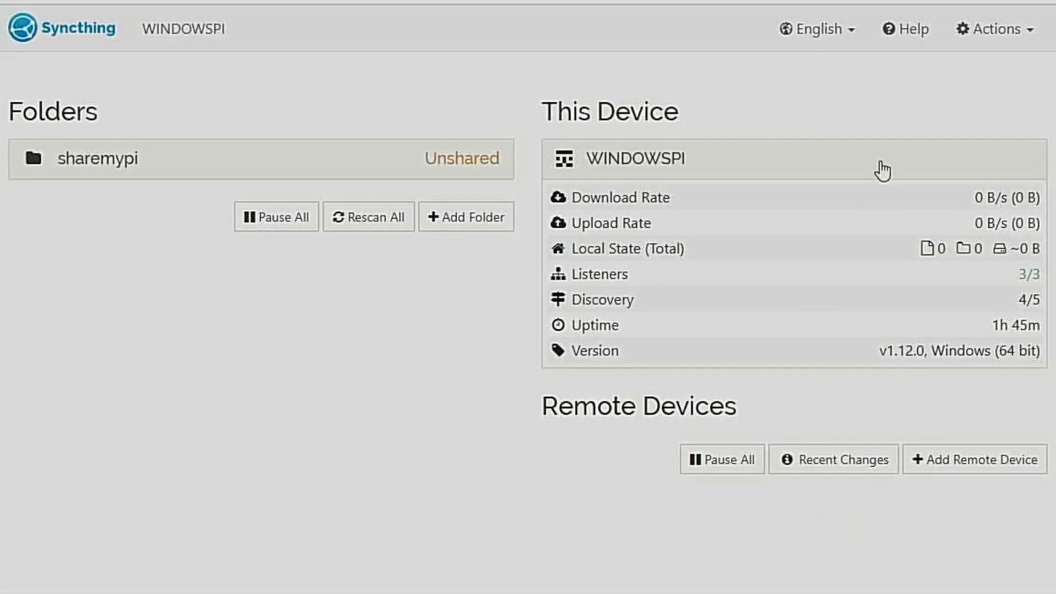
# Step: Show the WINDOWSPI device ID on Windows, and start adding a device by QR code in the Syncthing Android app
pyautogui.click(979, 50)
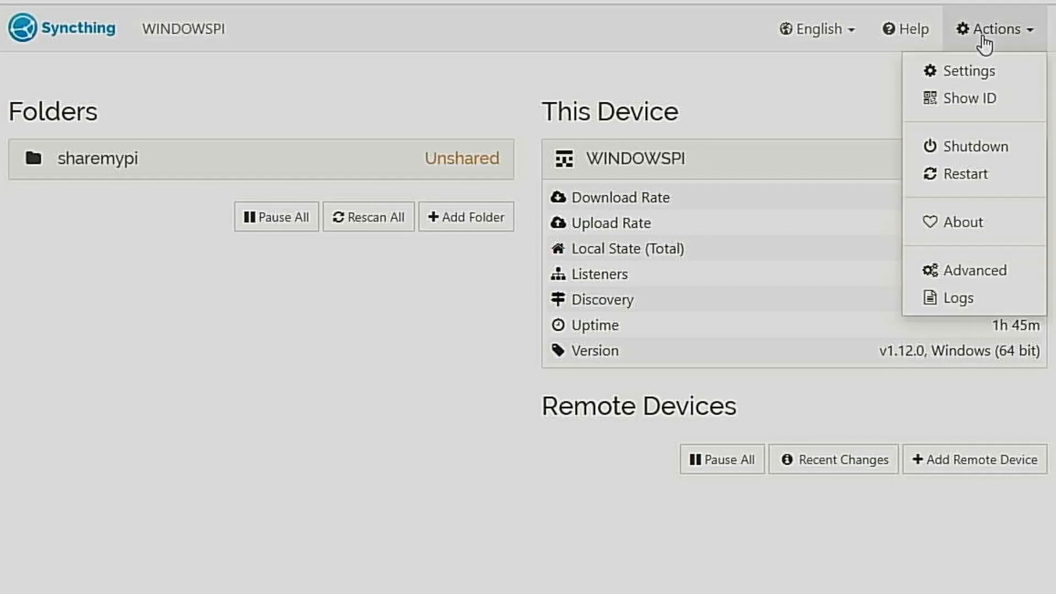
pyautogui.click(993, 109)
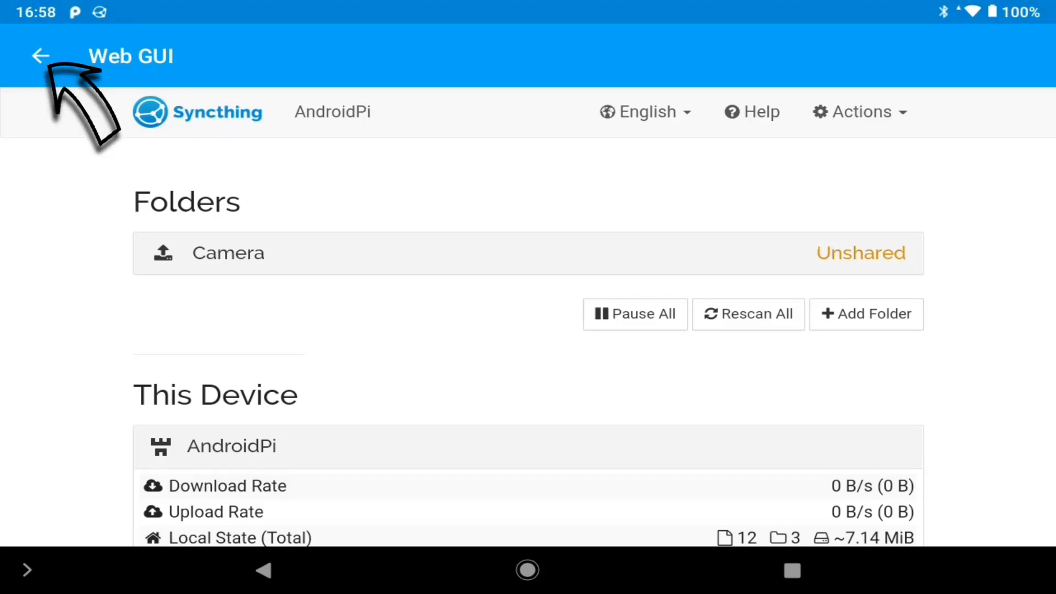
pyautogui.click(40, 55)
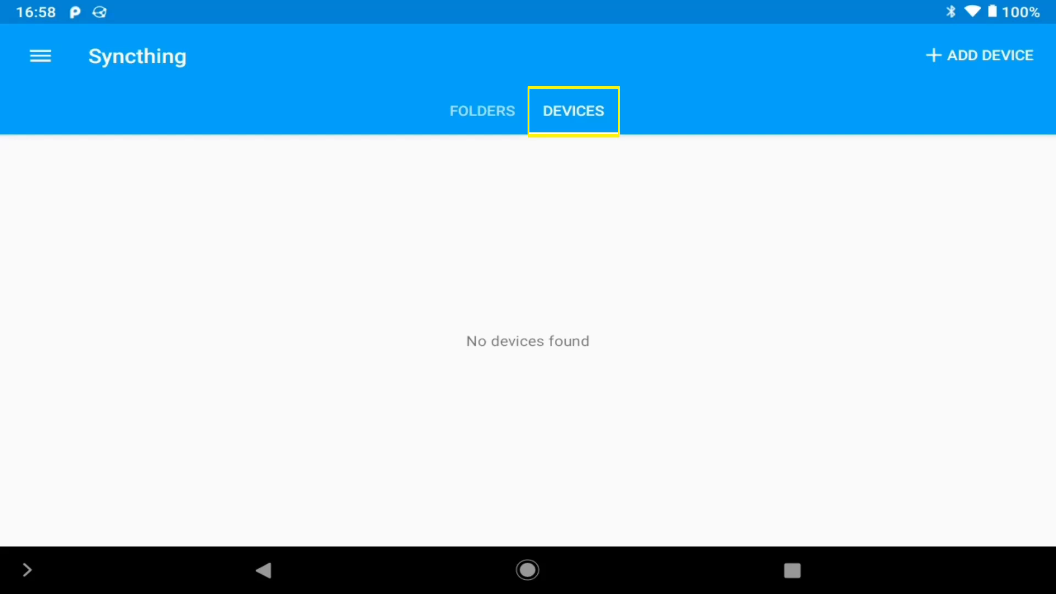
pyautogui.click(979, 55)
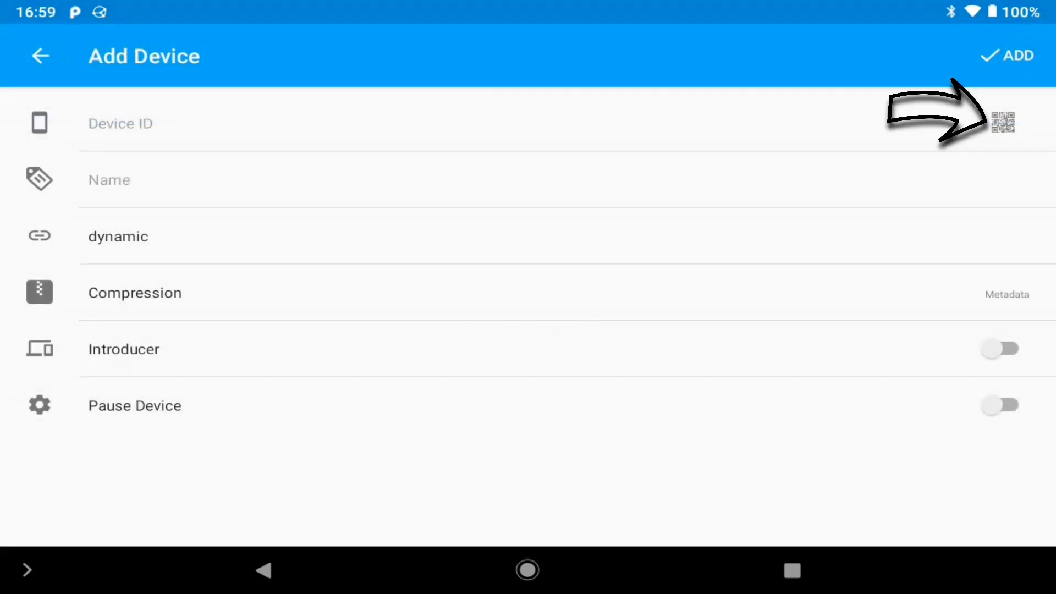
pyautogui.click(1002, 122)
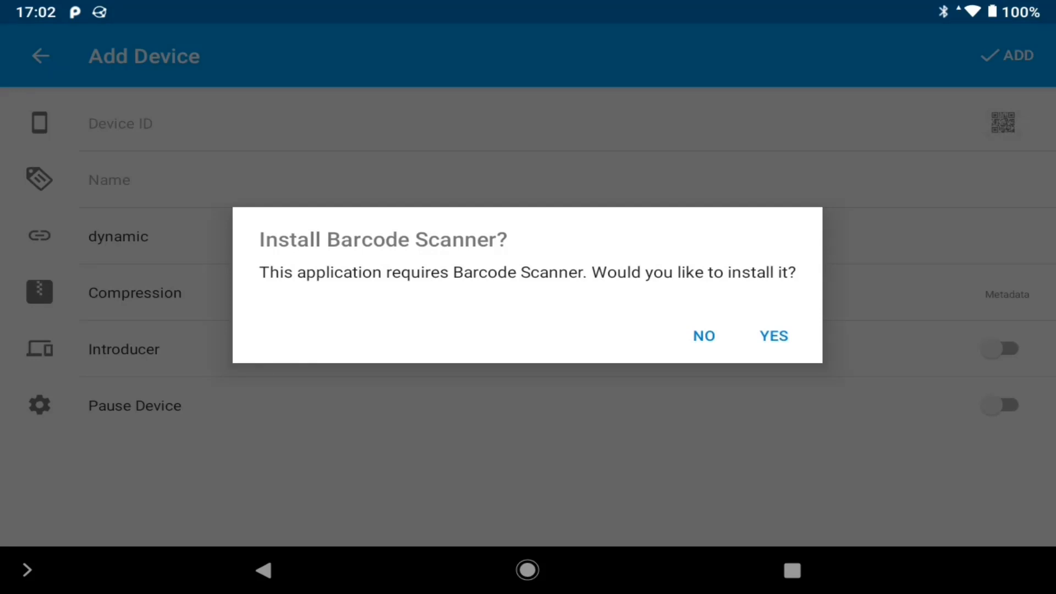
# Step: Install Barcode Scanner by ZXing Team from Google Play and open it
pyautogui.click(774, 336)
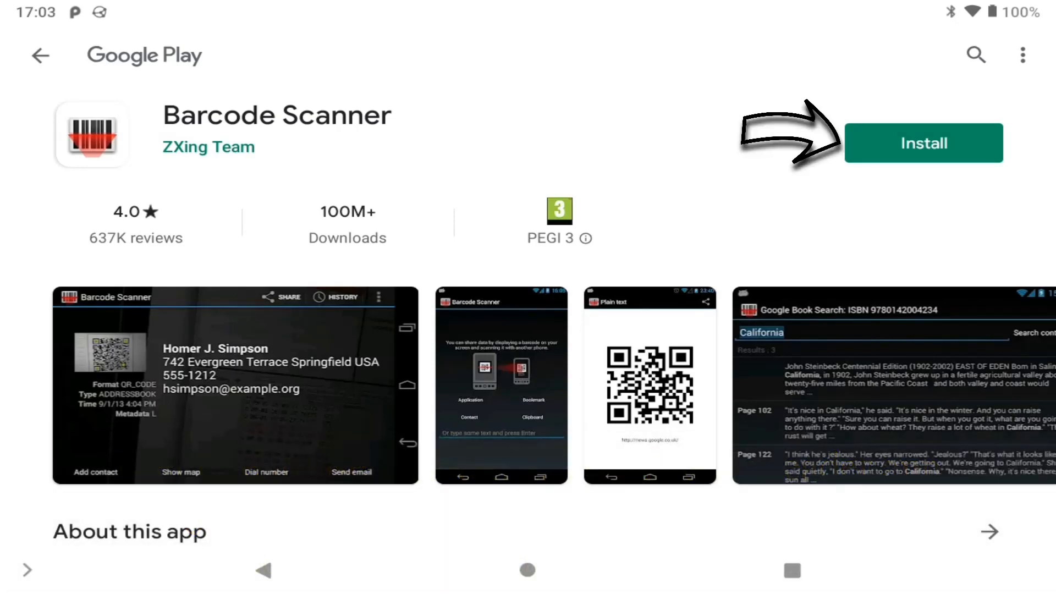
pyautogui.click(924, 143)
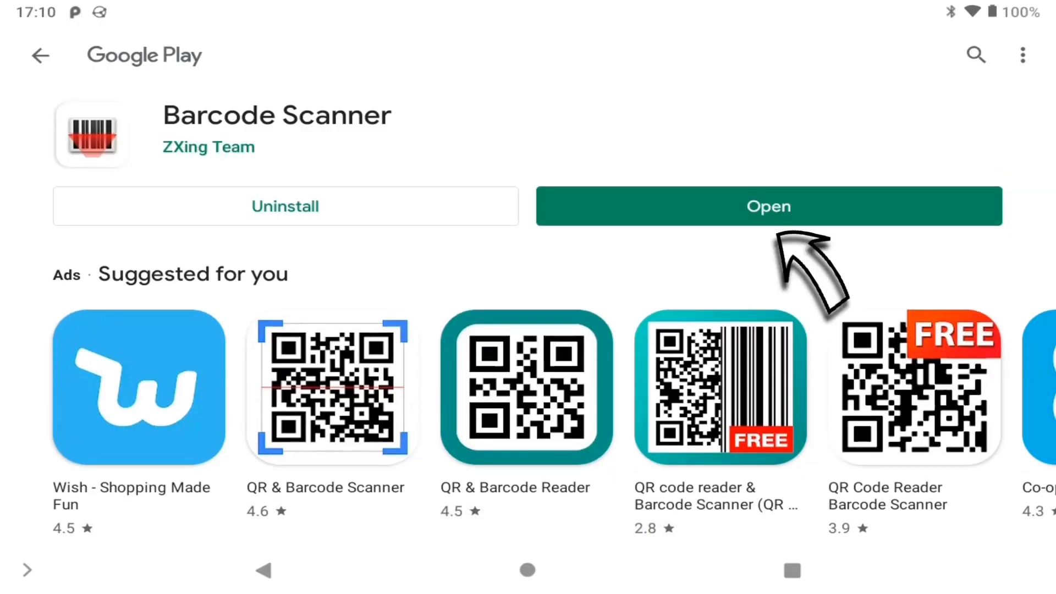
pyautogui.click(769, 206)
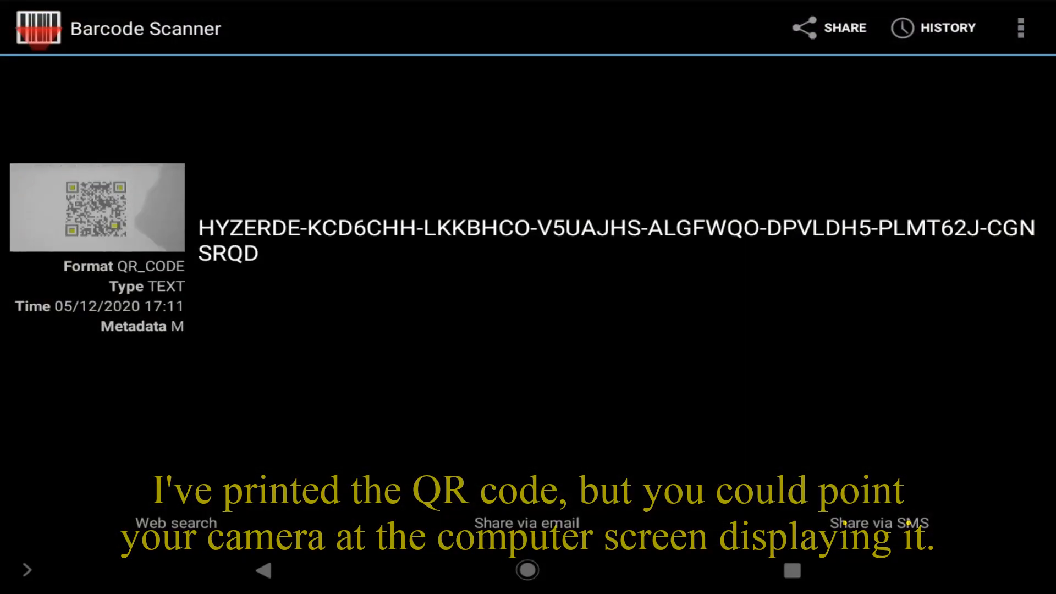
# Step: Copy the Windows device ID scanned in Barcode Scanner and switch back to the Syncthing app
pyautogui.doubleClick(476, 227)
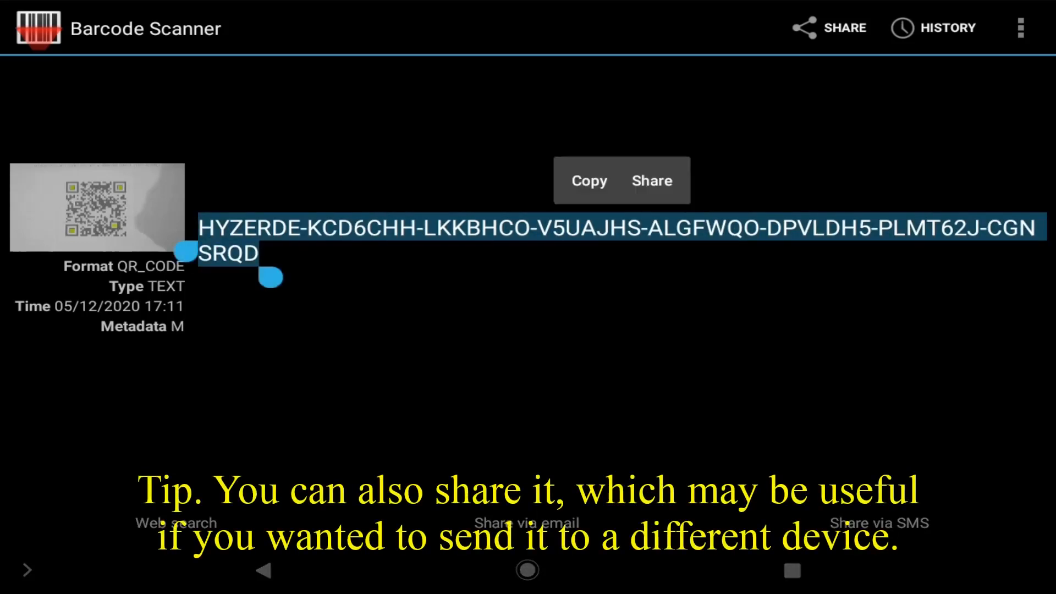
pyautogui.click(588, 181)
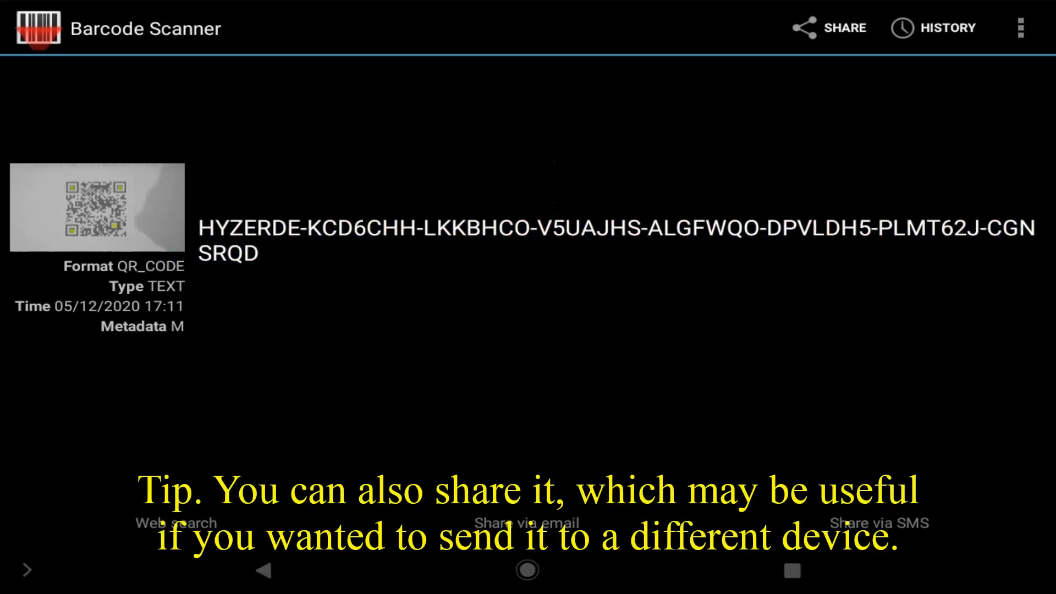
pyautogui.click(526, 570)
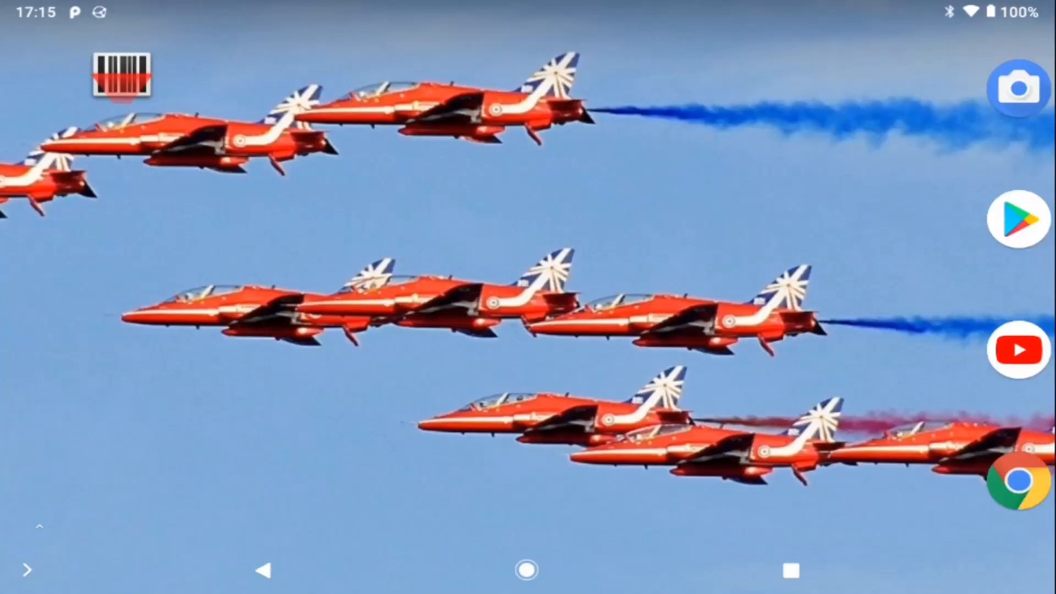
pyautogui.moveTo(385, 330); pyautogui.dragTo(715, 330)
pyautogui.click(122, 74)
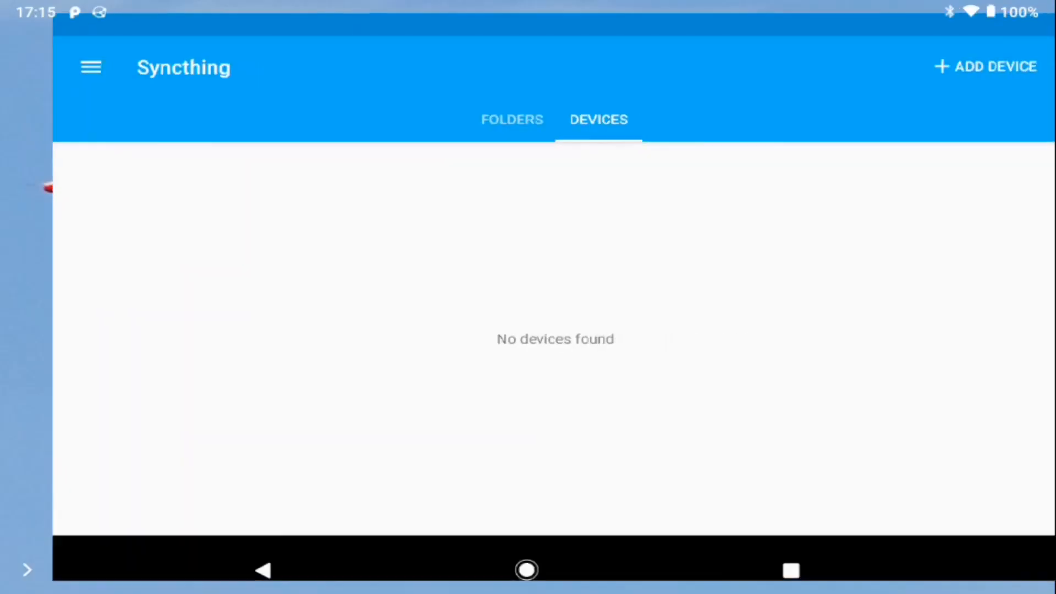
# Step: Start adding a remote device in the Android Web GUI and paste the copied ID as its device ID
pyautogui.click(40, 55)
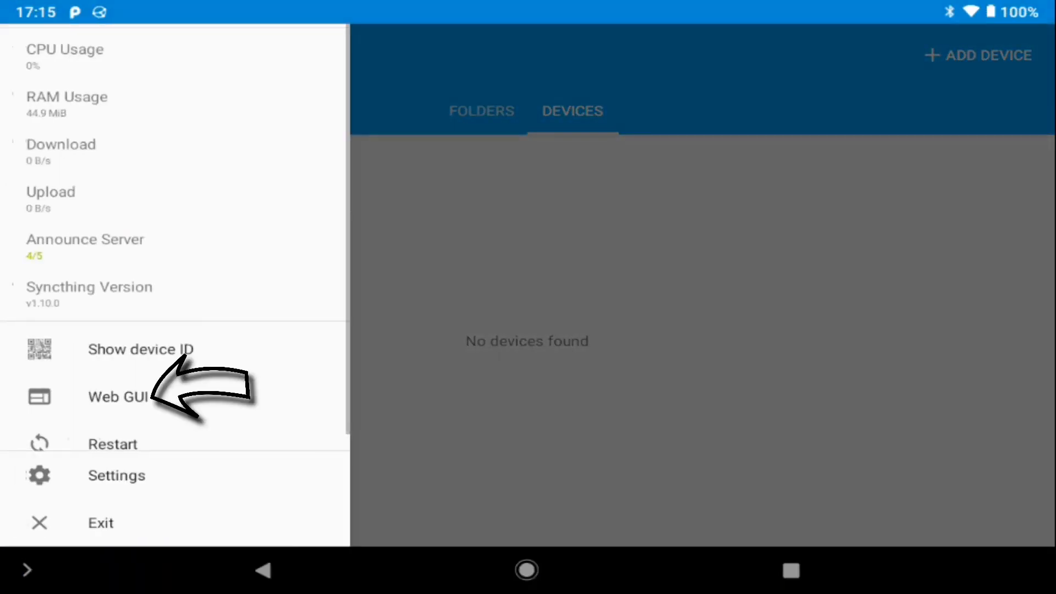
pyautogui.click(118, 396)
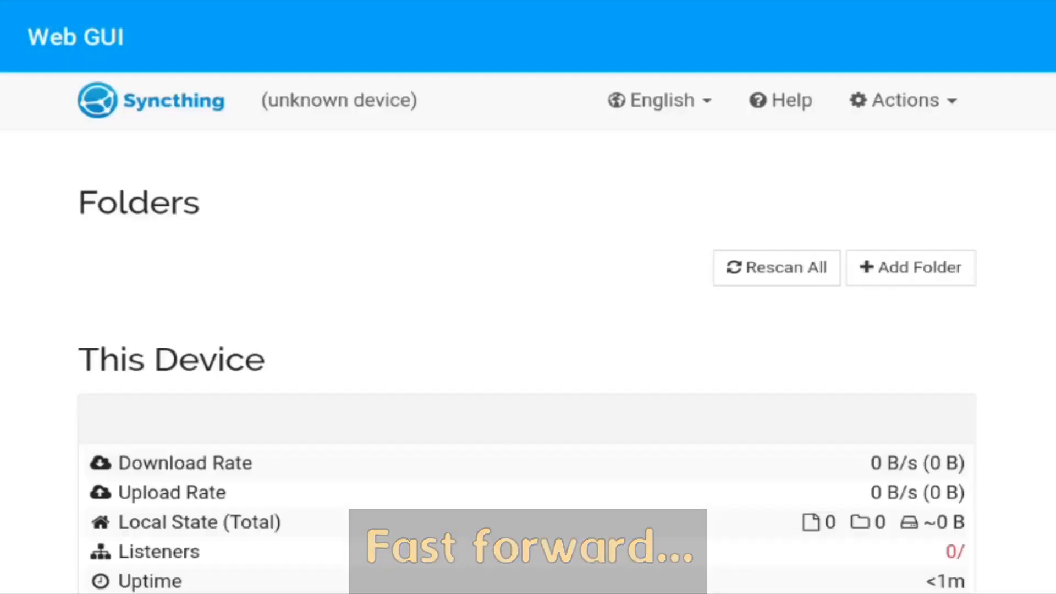
pyautogui.scroll(-7, 528, 297)
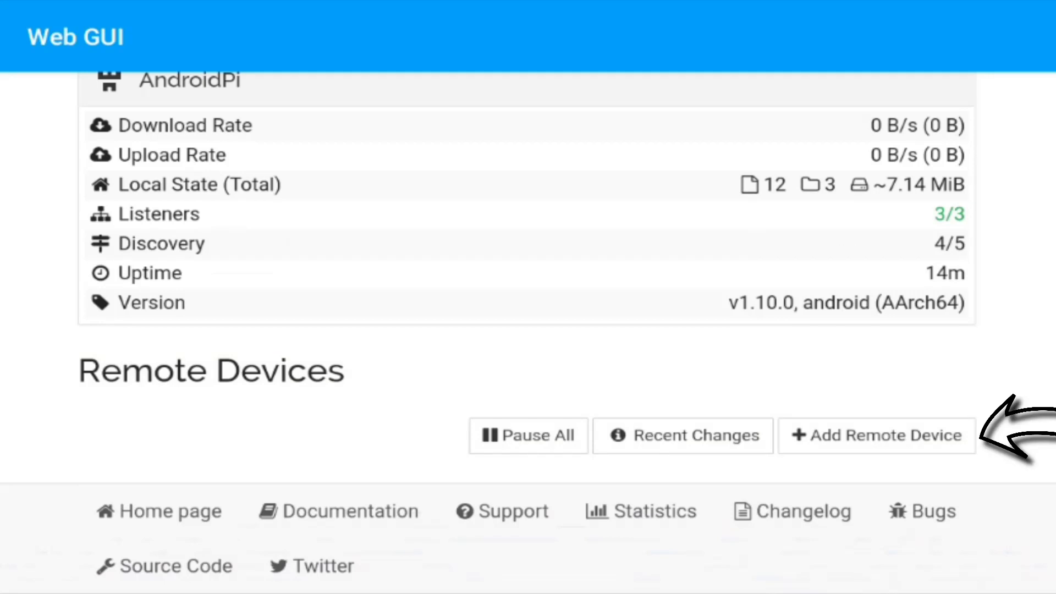
pyautogui.click(876, 435)
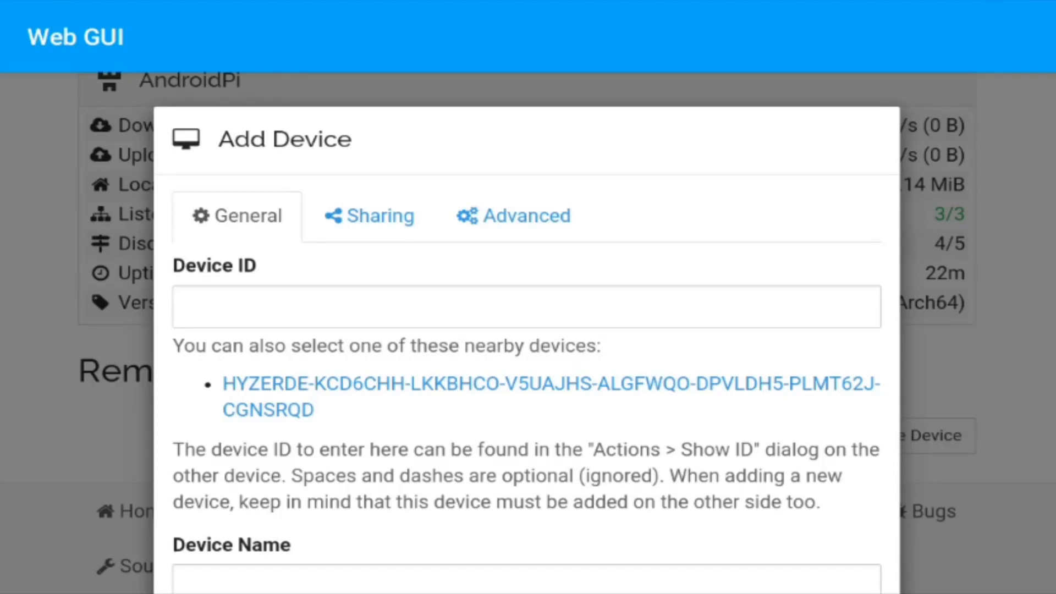
pyautogui.click(526, 306)
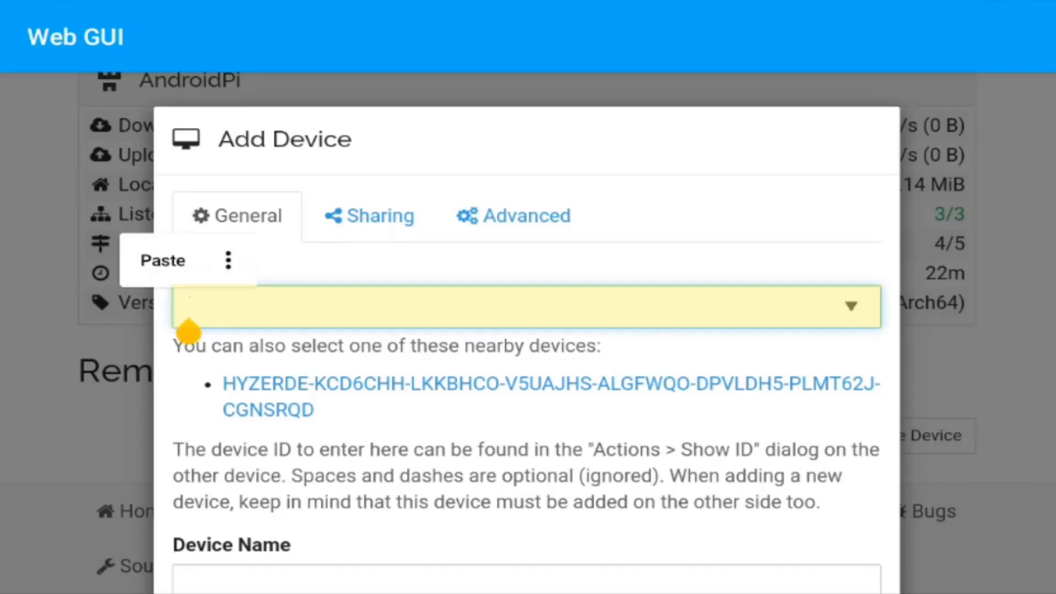
pyautogui.click(163, 260)
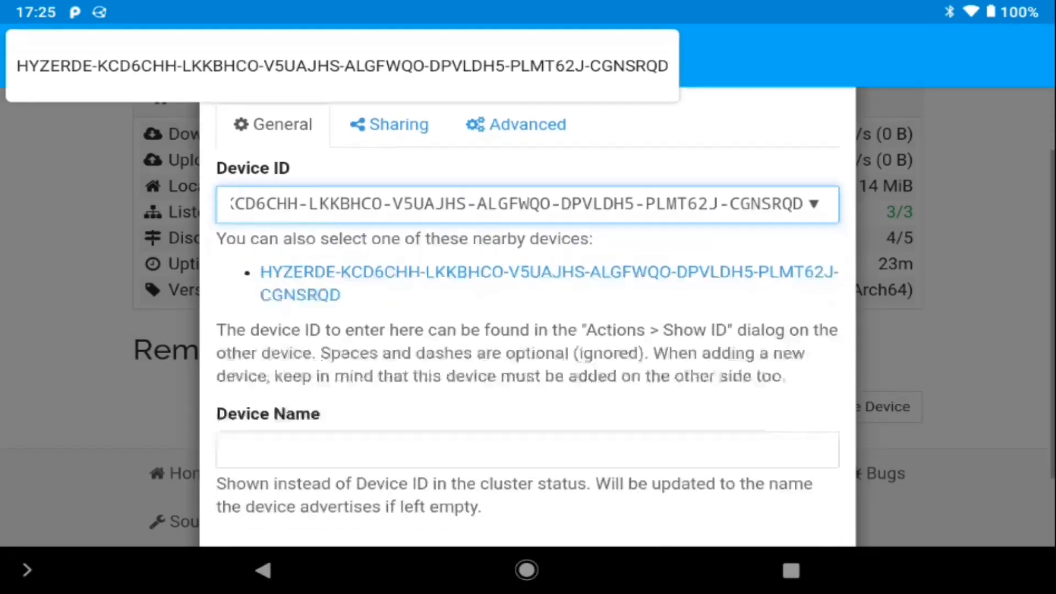
# Step: Enter WINDOWSPI as the new remote device's name
pyautogui.scroll(-2, 527, 330)
pyautogui.click(527, 354)
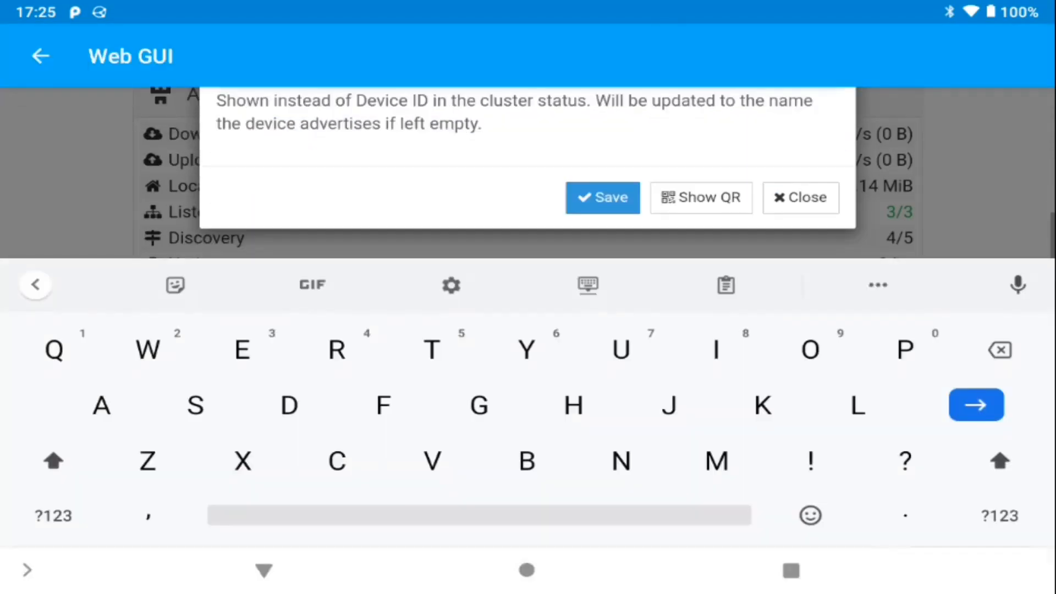
pyautogui.write('W')
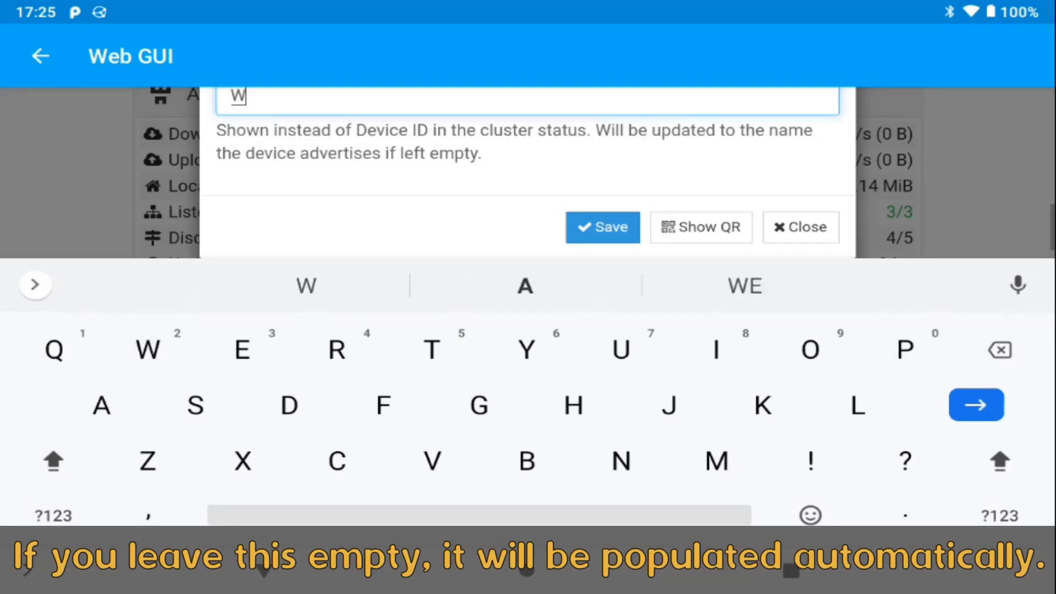
pyautogui.write('INDOWSPI')
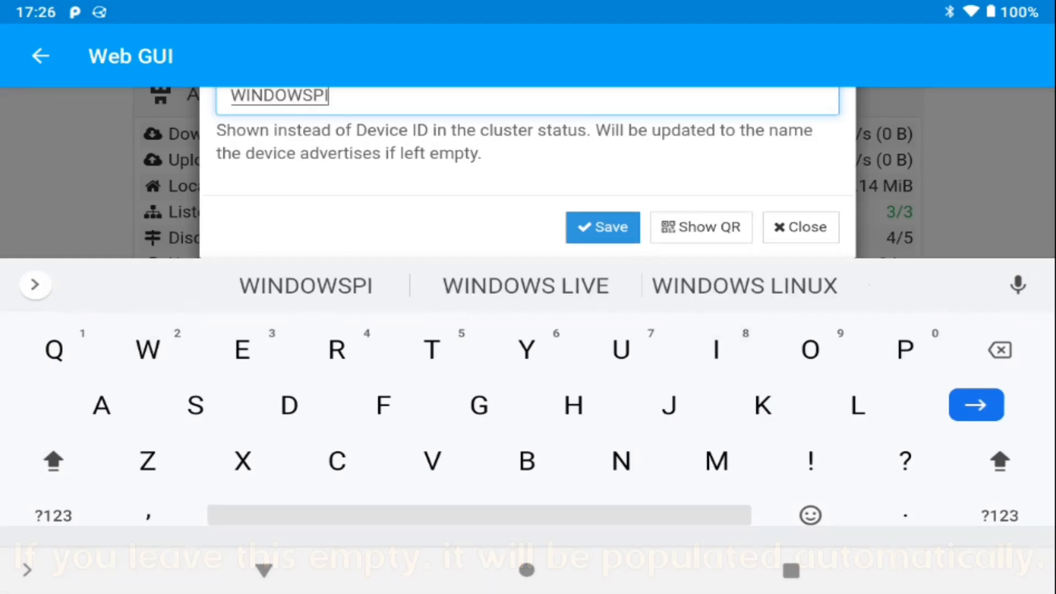
pyautogui.click(328, 94)
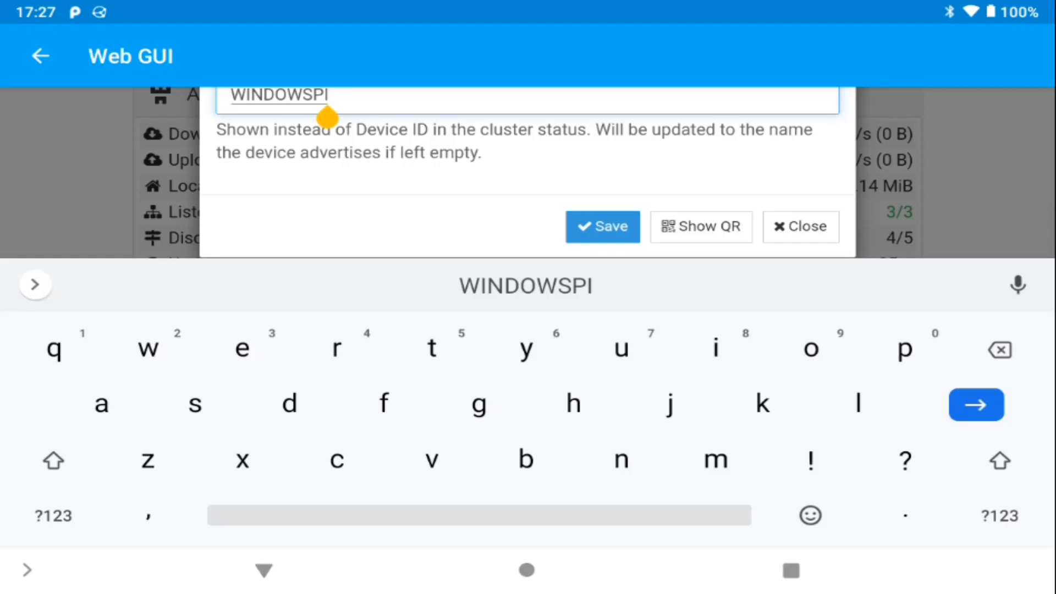
# Step: Save the new WINDOWSPI remote device and show the AndroidPi device ID in the Android Web GUI
pyautogui.click(603, 226)
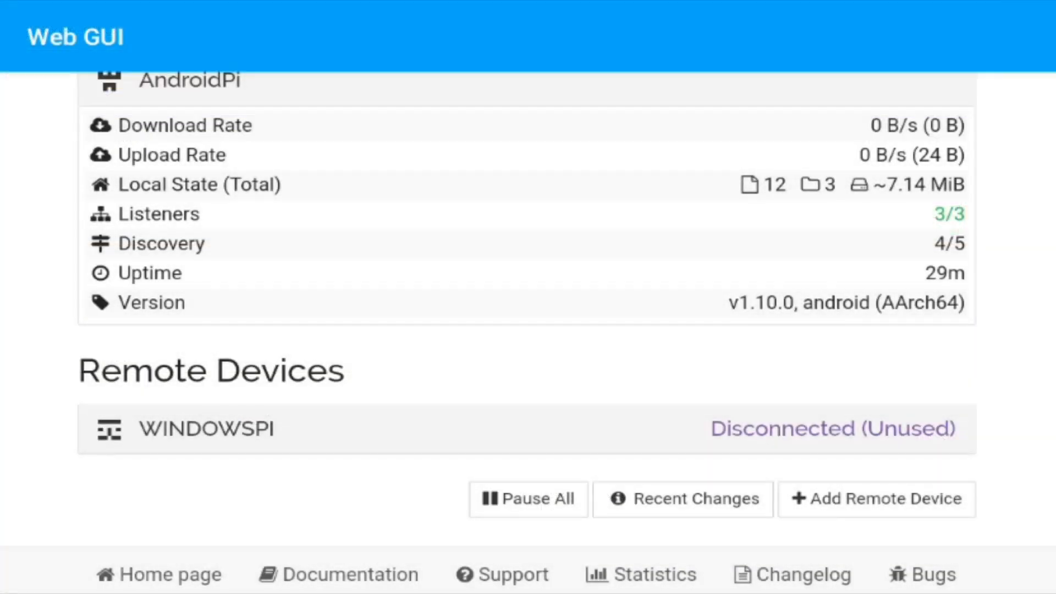
pyautogui.scroll(7, 528, 330)
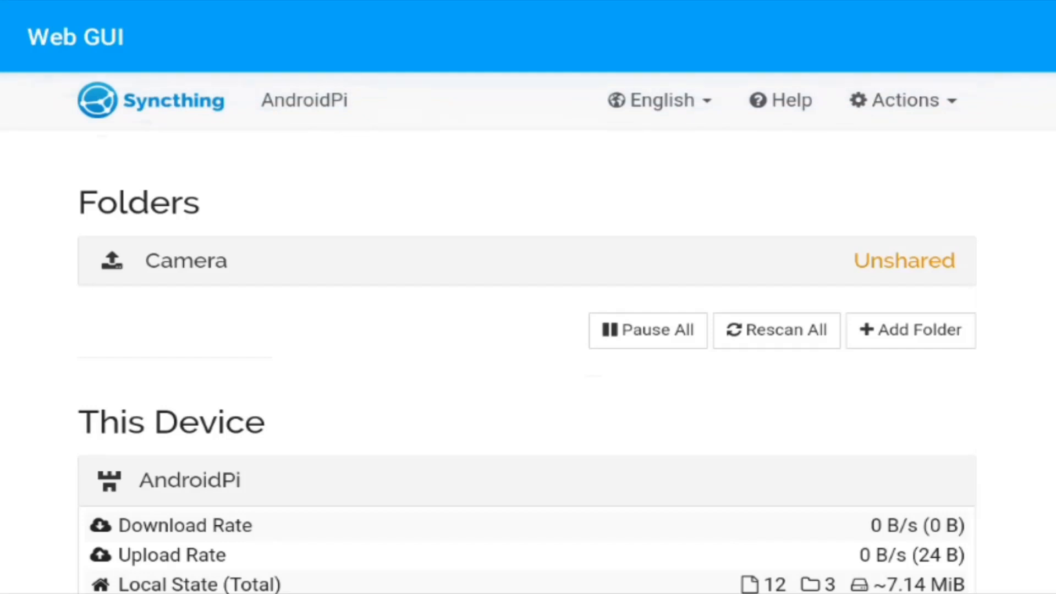
pyautogui.click(904, 101)
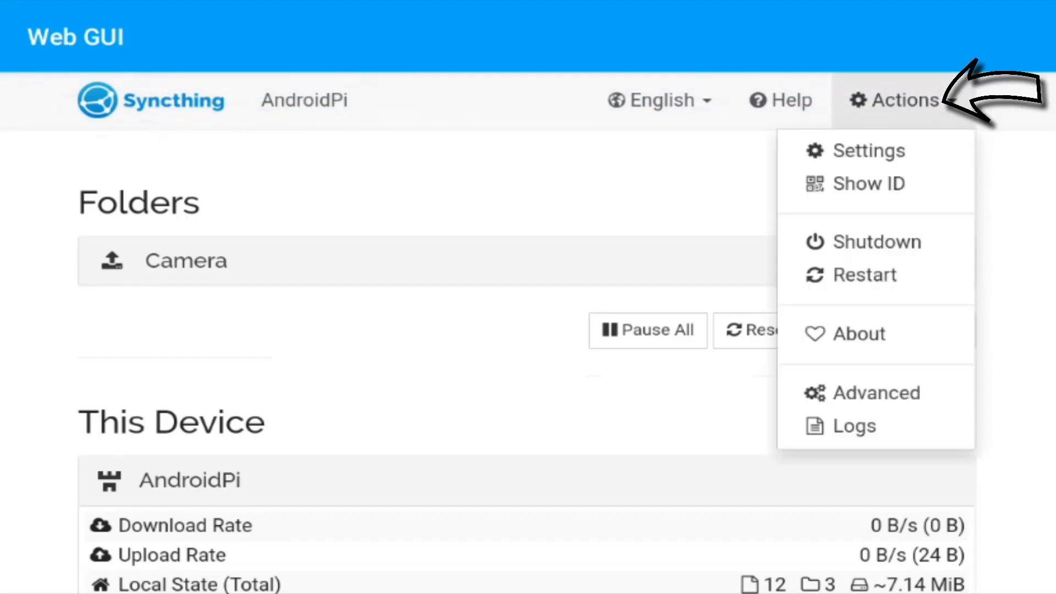
pyautogui.click(869, 183)
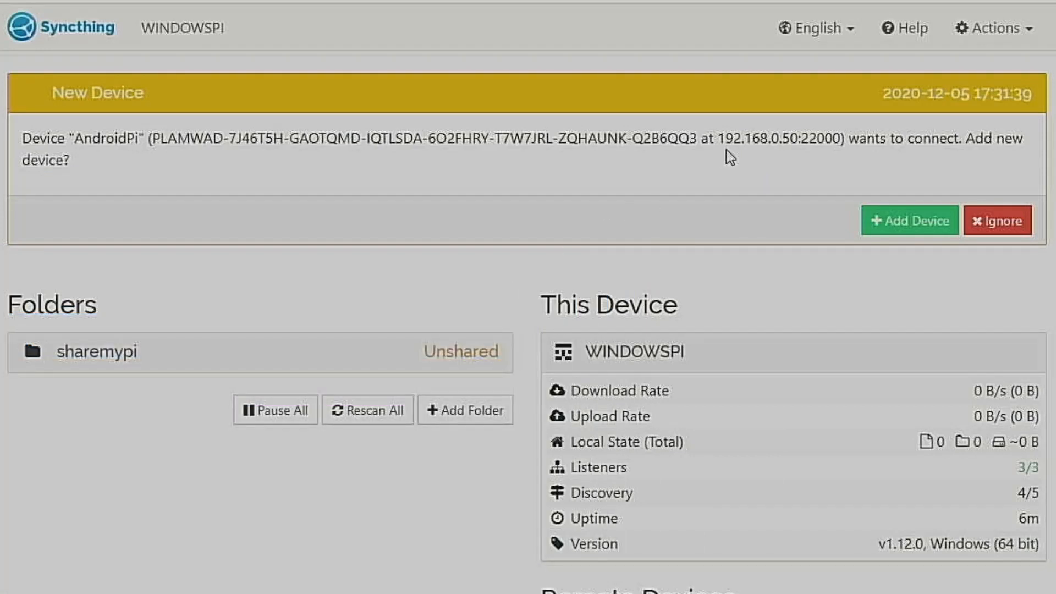
# Step: Accept the AndroidPi connection request in the WINDOWSPI Web GUI, save it as a device, and check the remote device status
pyautogui.click(905, 222)
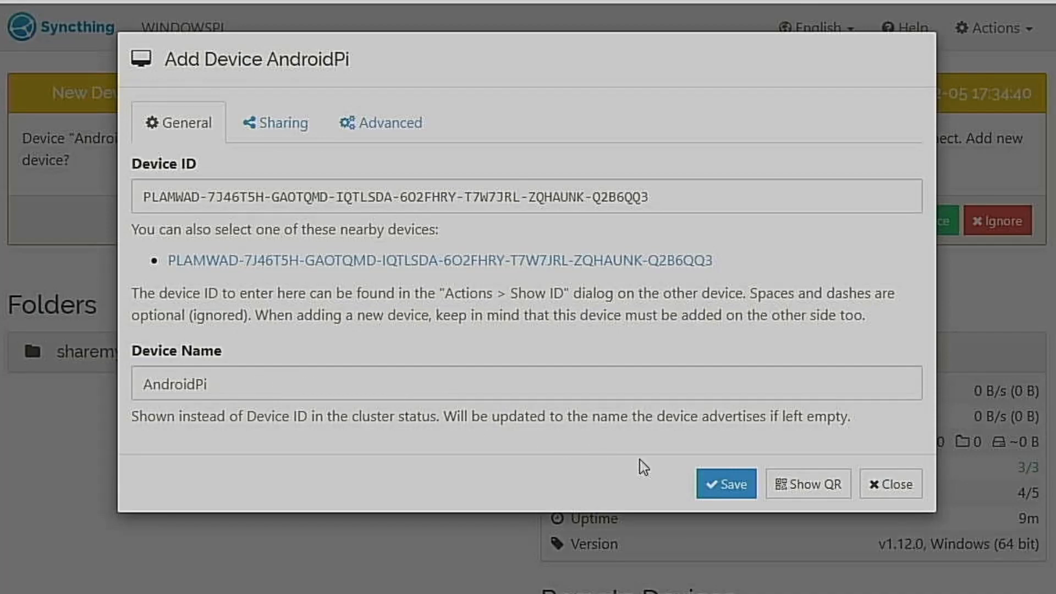
pyautogui.click(718, 486)
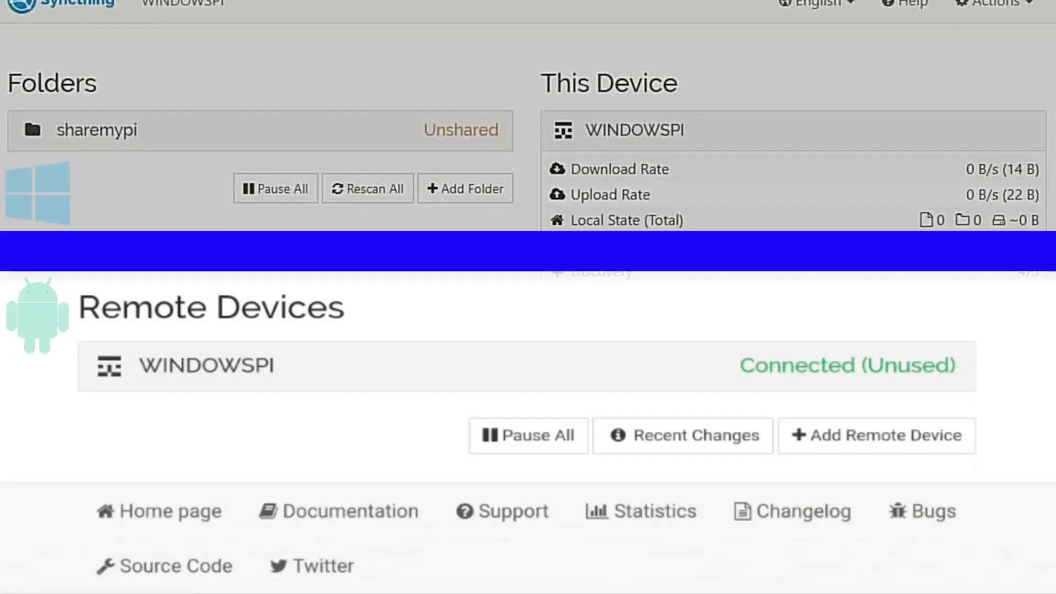
pyautogui.scroll(-6, 792, 115)
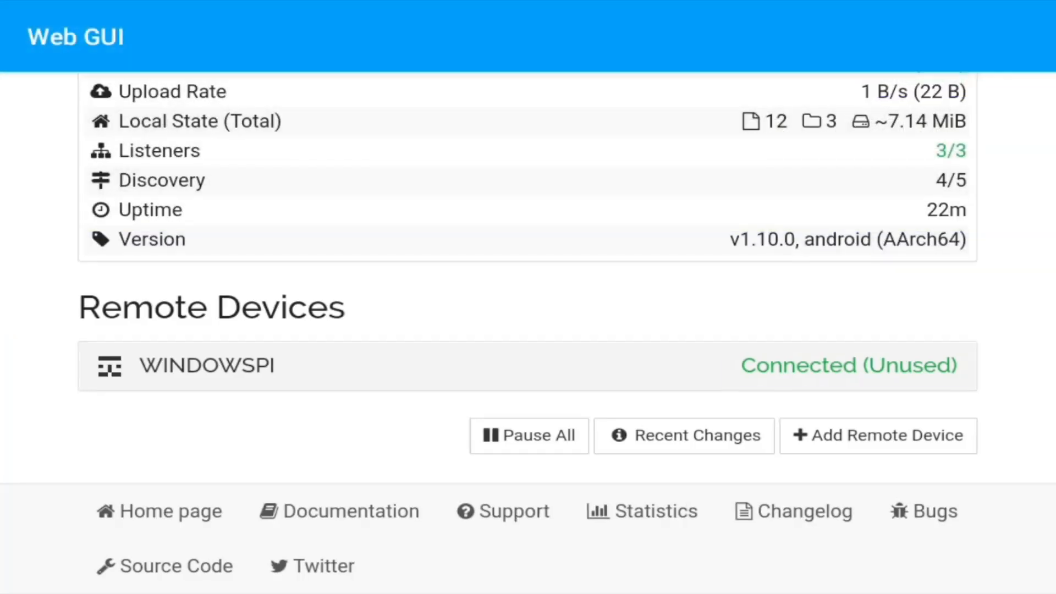
# Step: Open the Camera folder for editing in the Android Web GUI and review its label, ID and path
pyautogui.scroll(10, 528, 330)
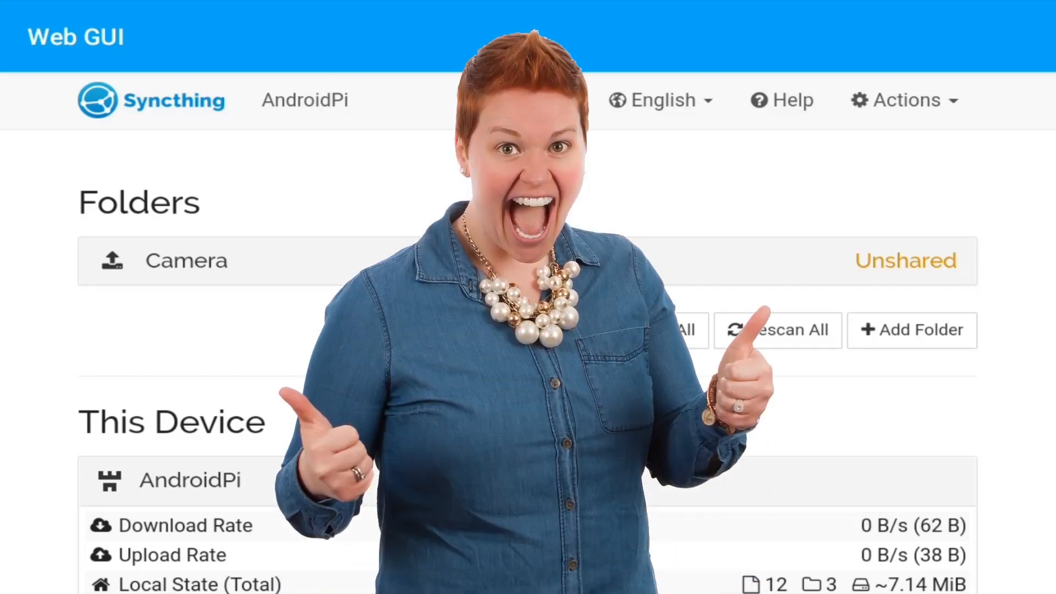
pyautogui.click(186, 261)
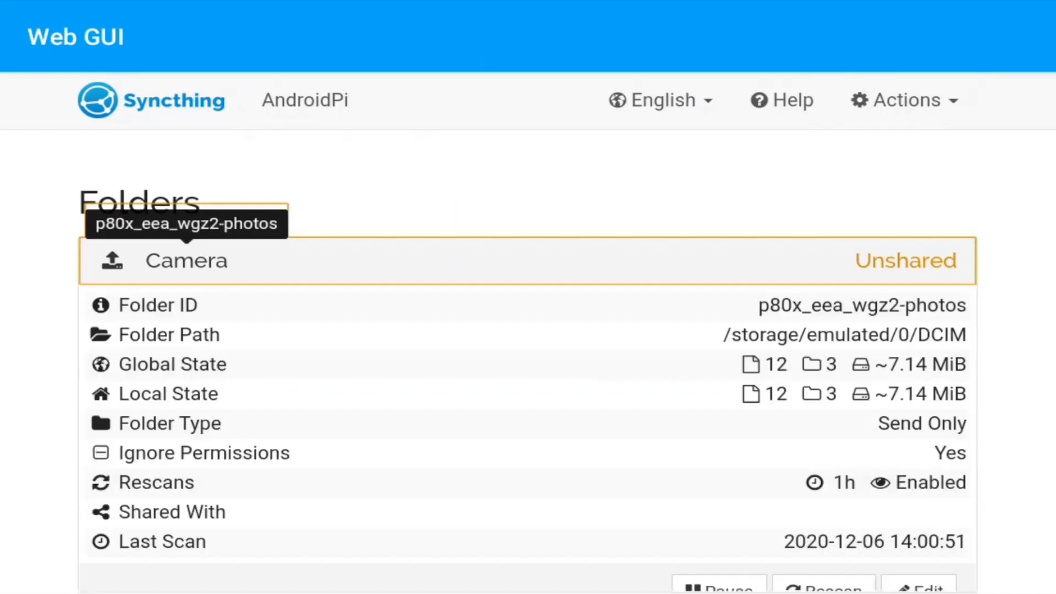
pyautogui.scroll(-2, 528, 332)
pyautogui.scroll(-2, 527, 333)
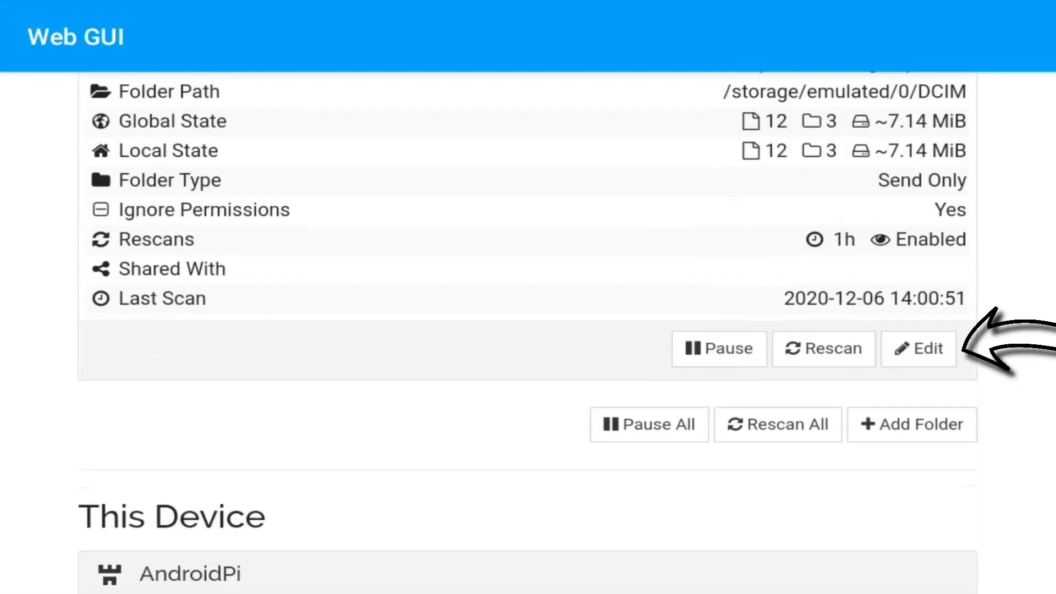
pyautogui.click(918, 348)
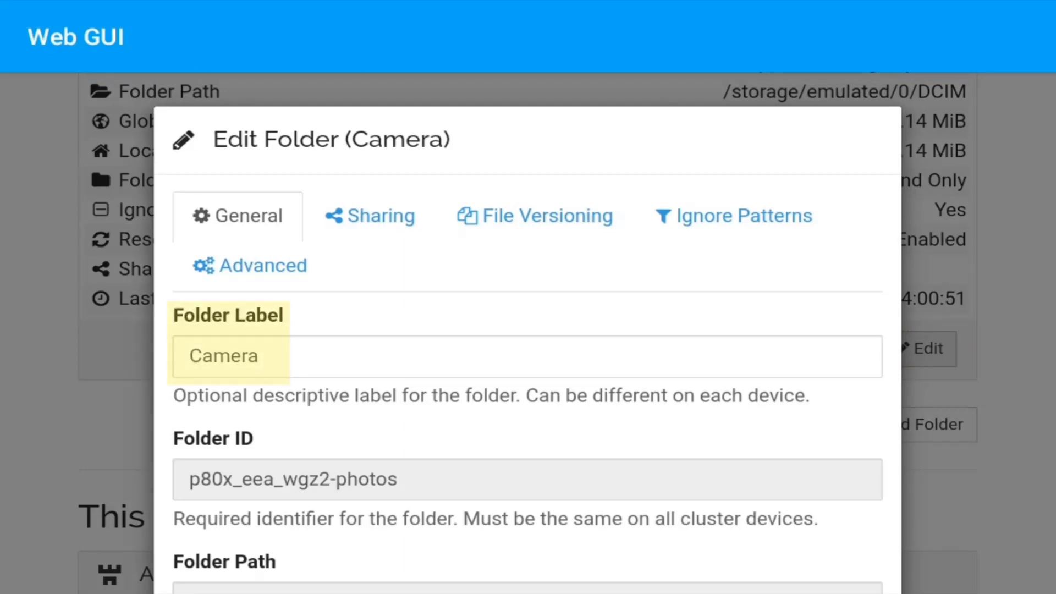
pyautogui.scroll(-4, 528, 330)
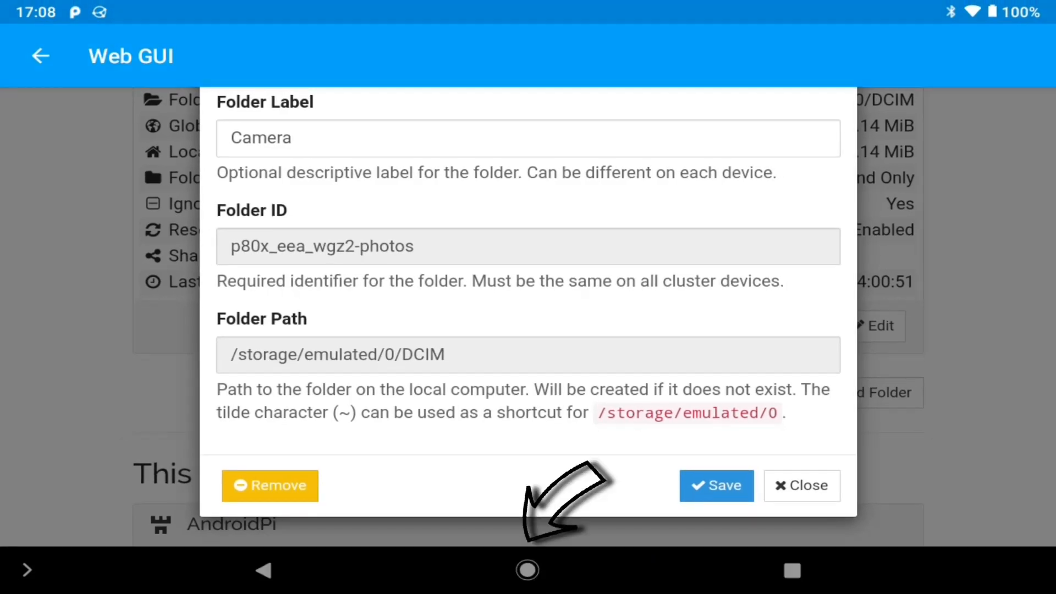
# Step: Switch to File Manager + and allow it to access photos, media and files on the device
pyautogui.click(527, 572)
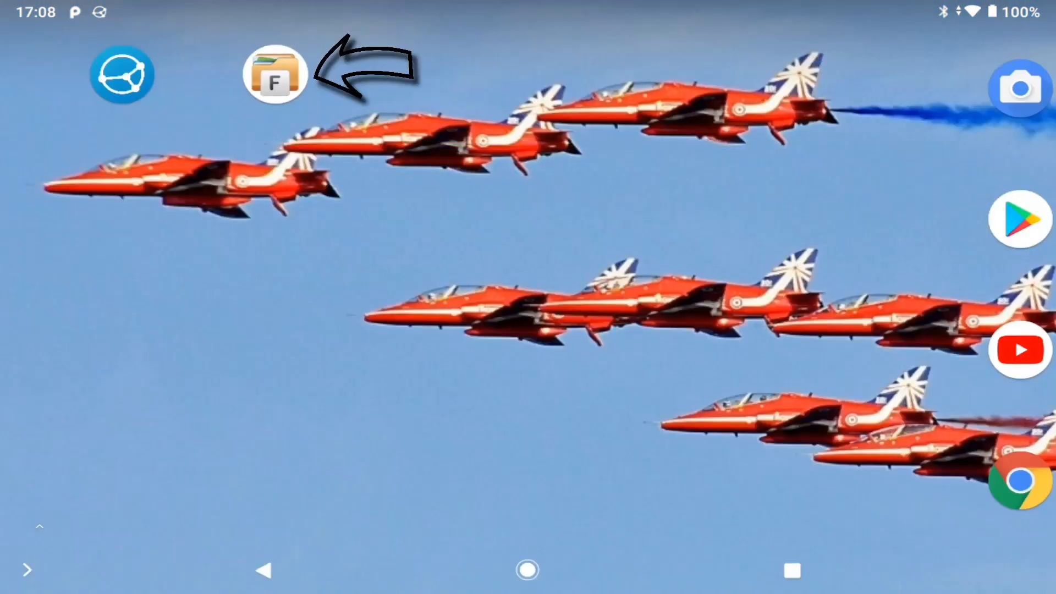
pyautogui.click(275, 75)
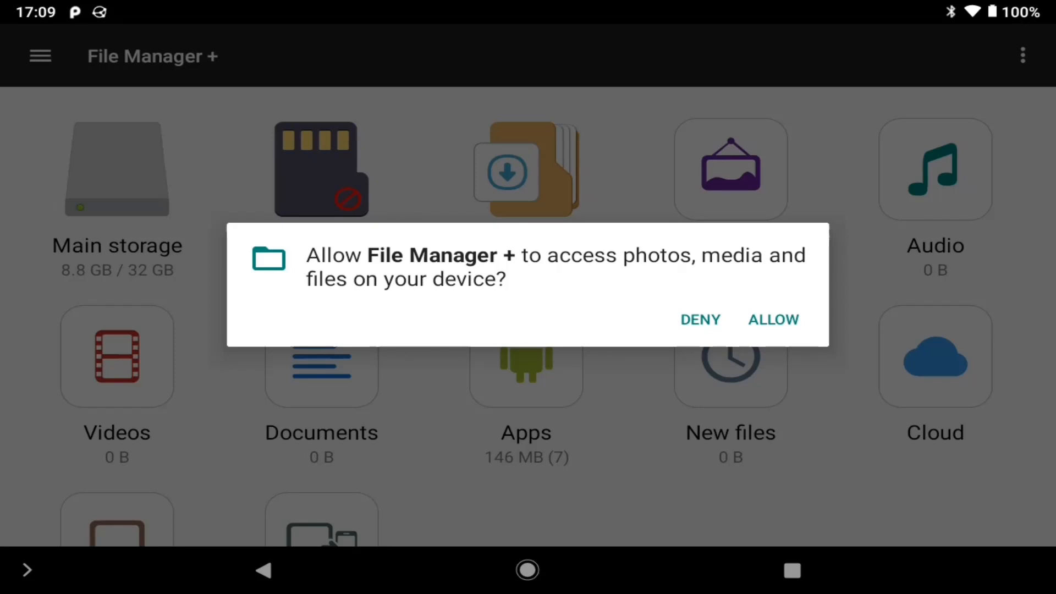
pyautogui.click(773, 319)
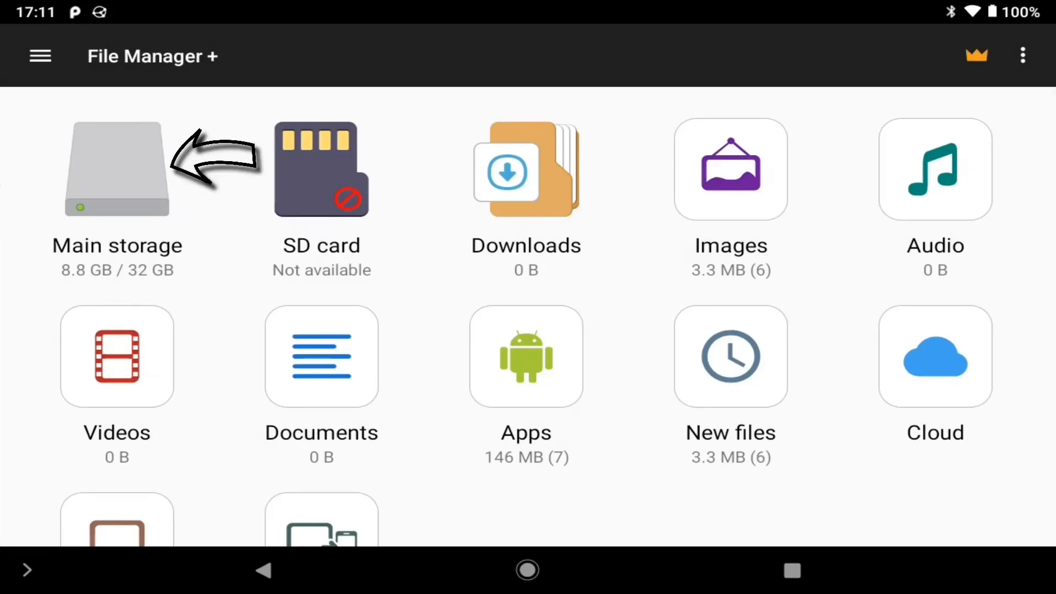
# Step: View the properties of the DCIM folder in the main storage and close them
pyautogui.click(116, 168)
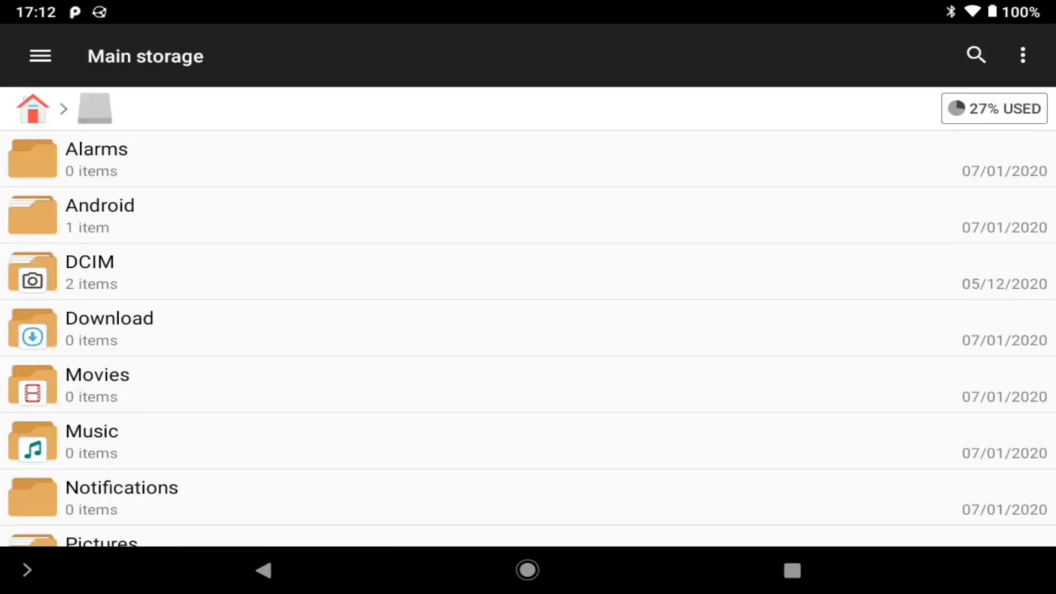
pyautogui.click(89, 272)
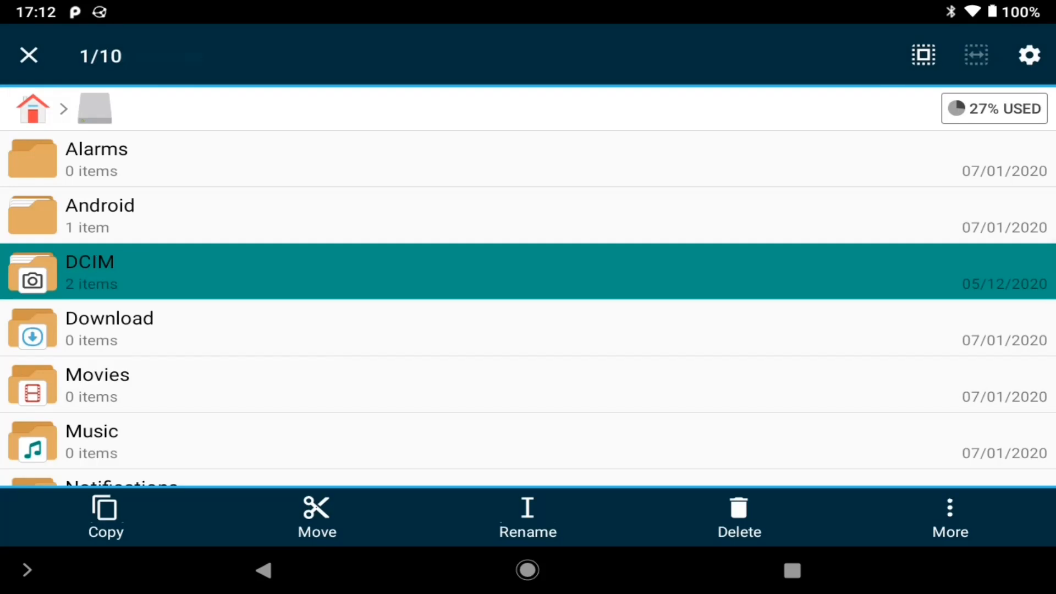
pyautogui.click(950, 517)
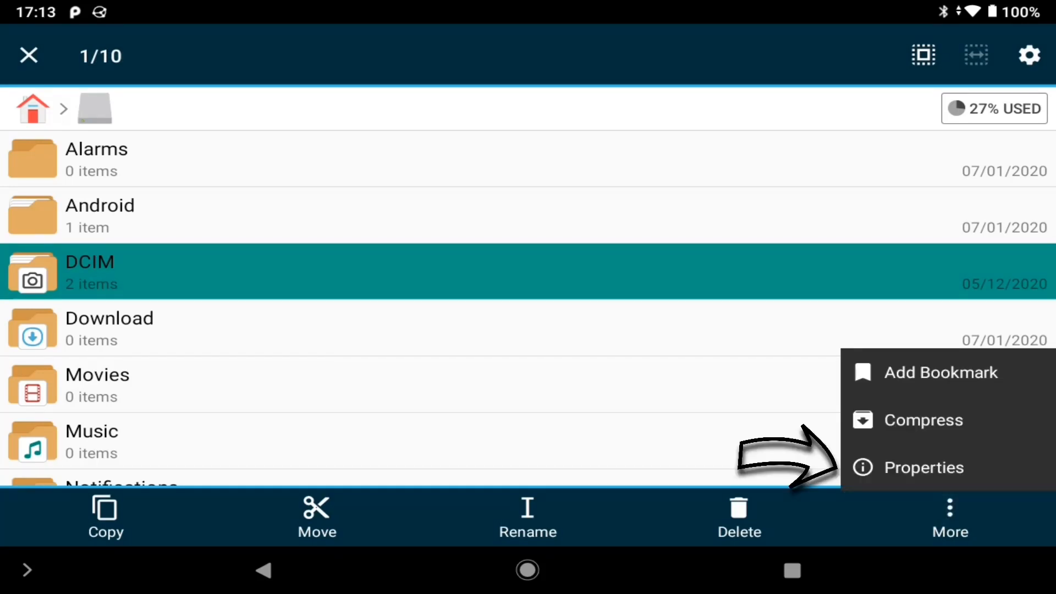
pyautogui.click(923, 467)
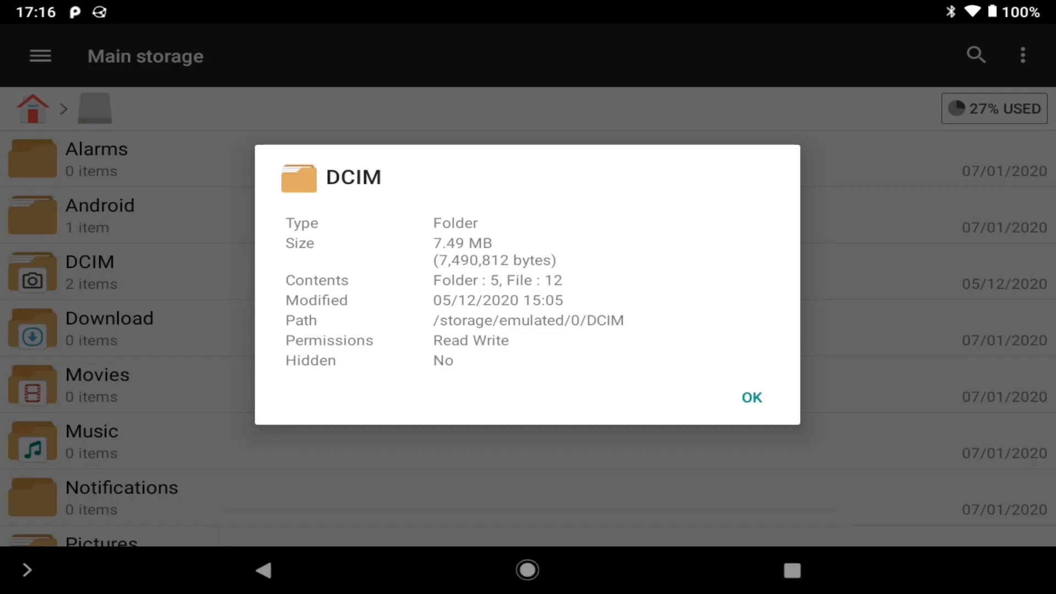
pyautogui.click(751, 396)
# Step: Switch back to the Syncthing app and open its Web GUI
pyautogui.click(527, 569)
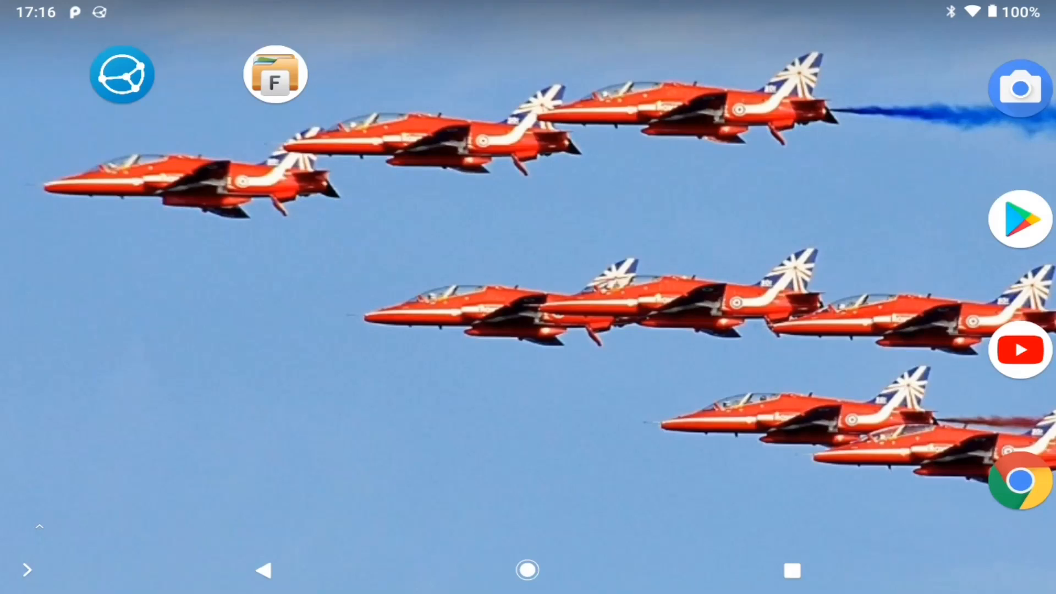
pyautogui.click(122, 75)
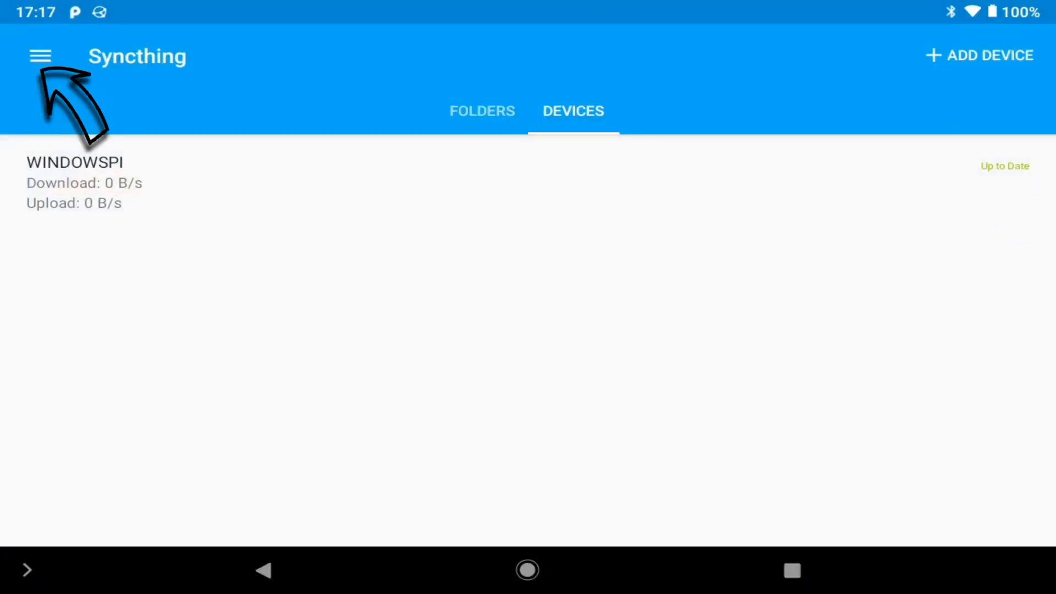
pyautogui.click(41, 51)
pyautogui.click(118, 397)
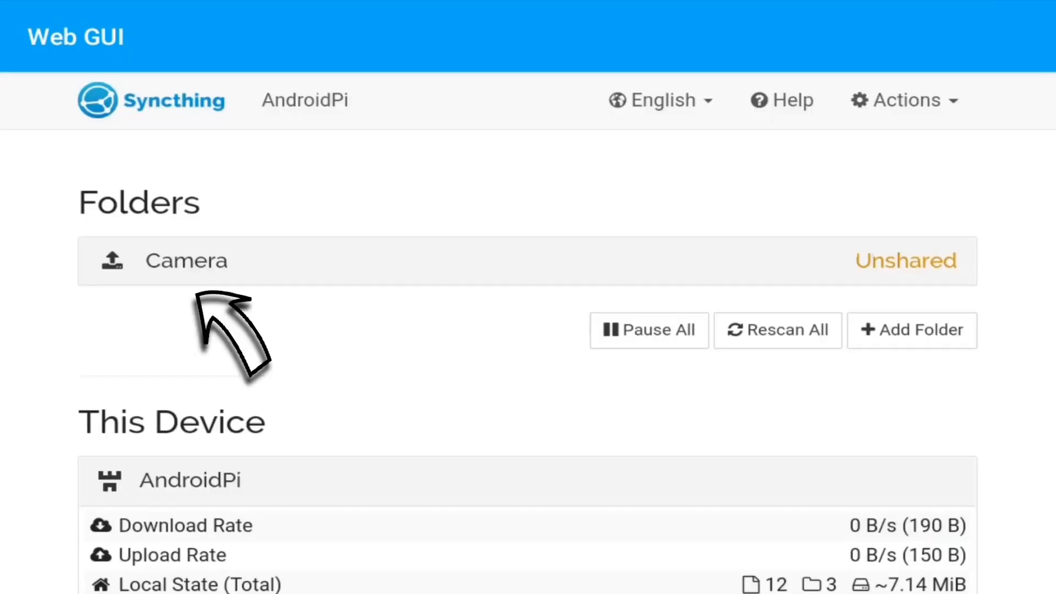
# Step: Edit the Camera folder and select WINDOWSPI as a device to share it with
pyautogui.click(186, 260)
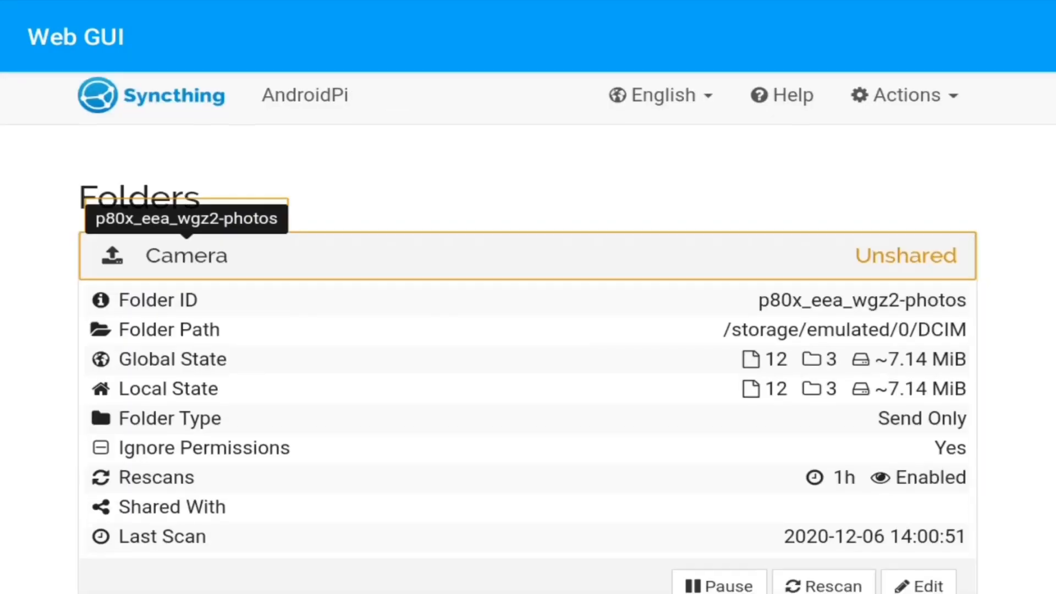
pyautogui.scroll(-3, 528, 330)
pyautogui.click(924, 421)
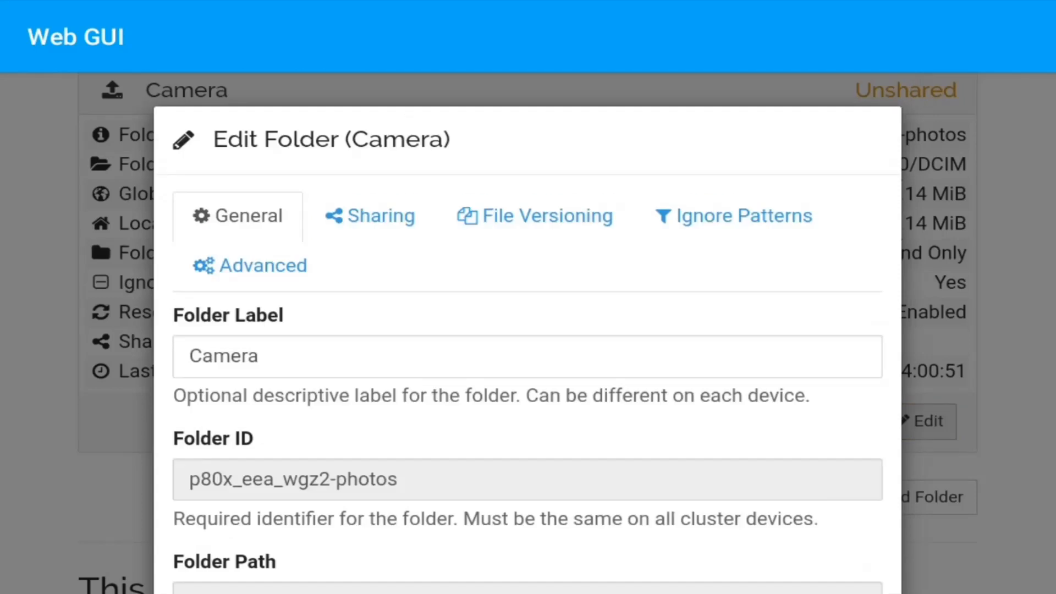
pyautogui.click(381, 216)
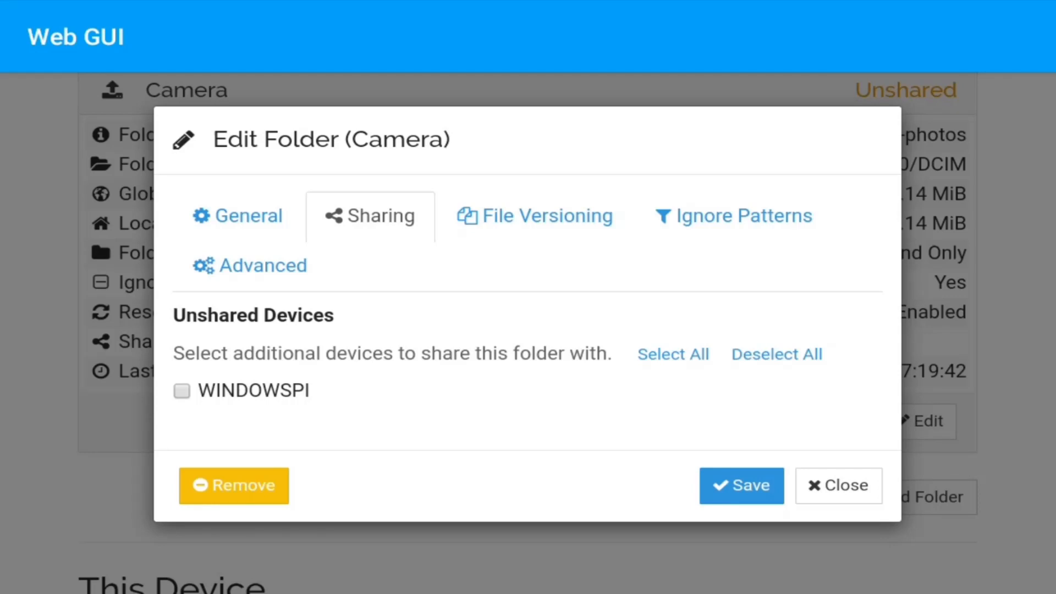
pyautogui.click(182, 391)
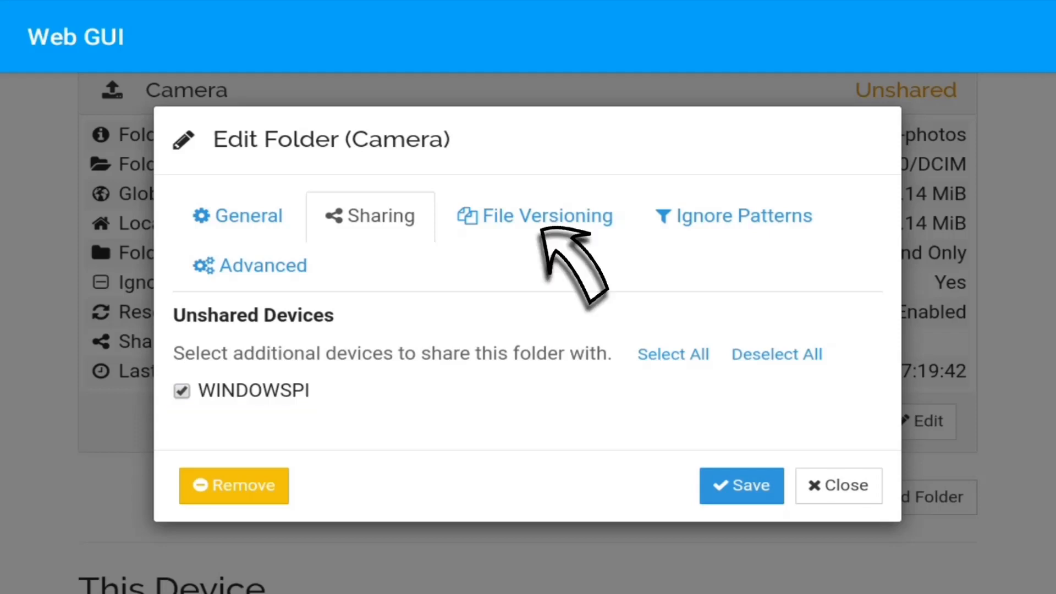
# Step: Set the Camera folder to Simple File Versioning with files cleaned out after 30 days
pyautogui.click(534, 216)
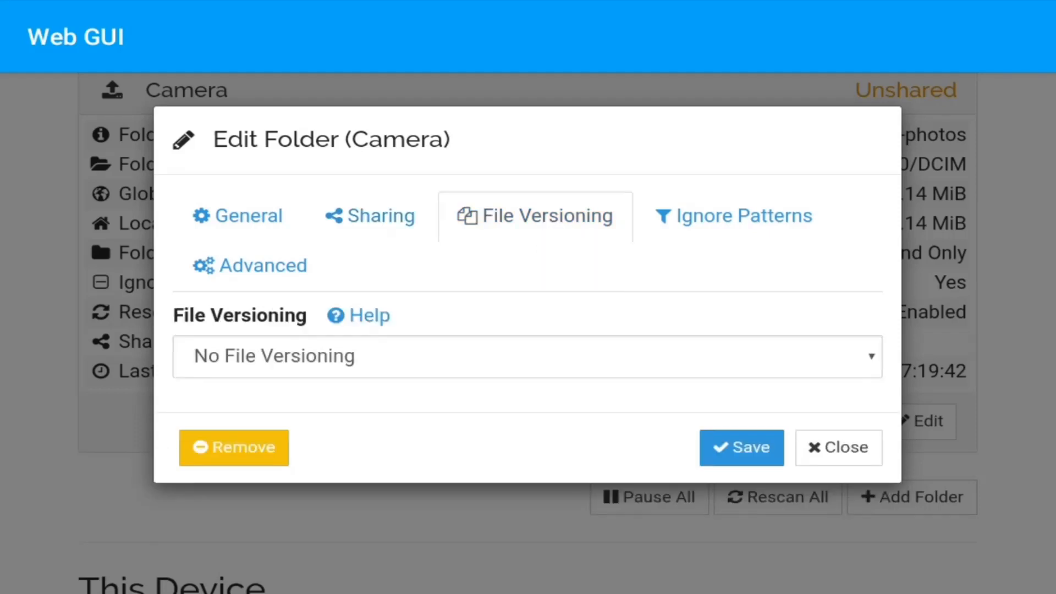
pyautogui.click(528, 356)
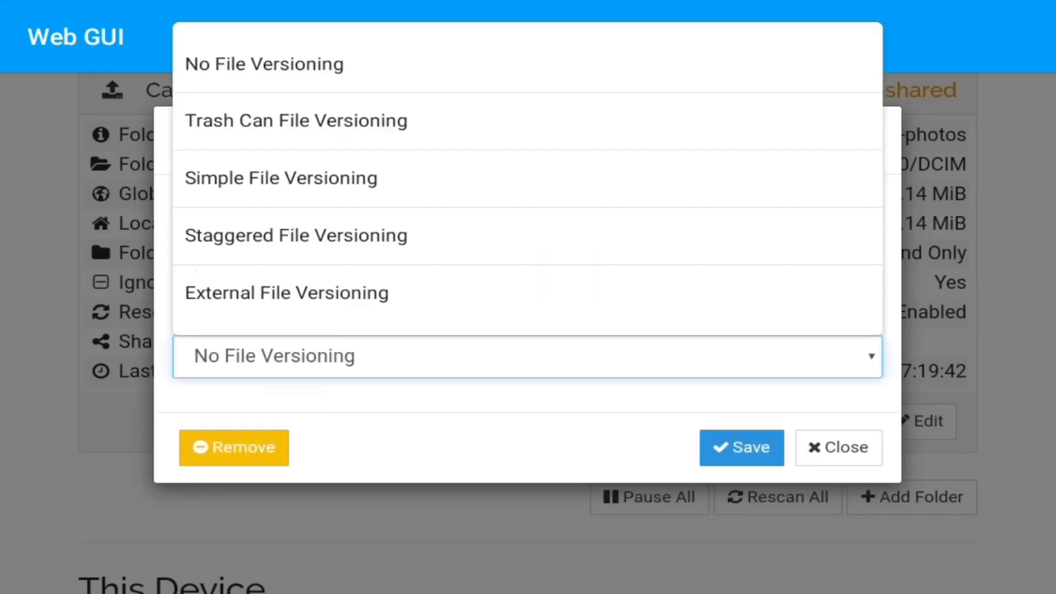
pyautogui.click(281, 178)
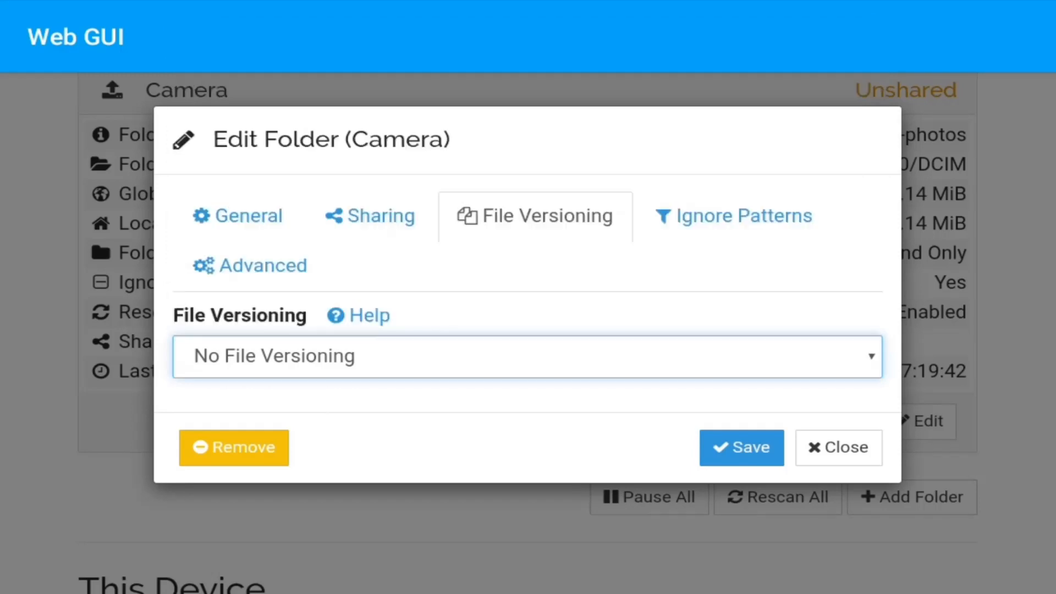
pyautogui.click(777, 495)
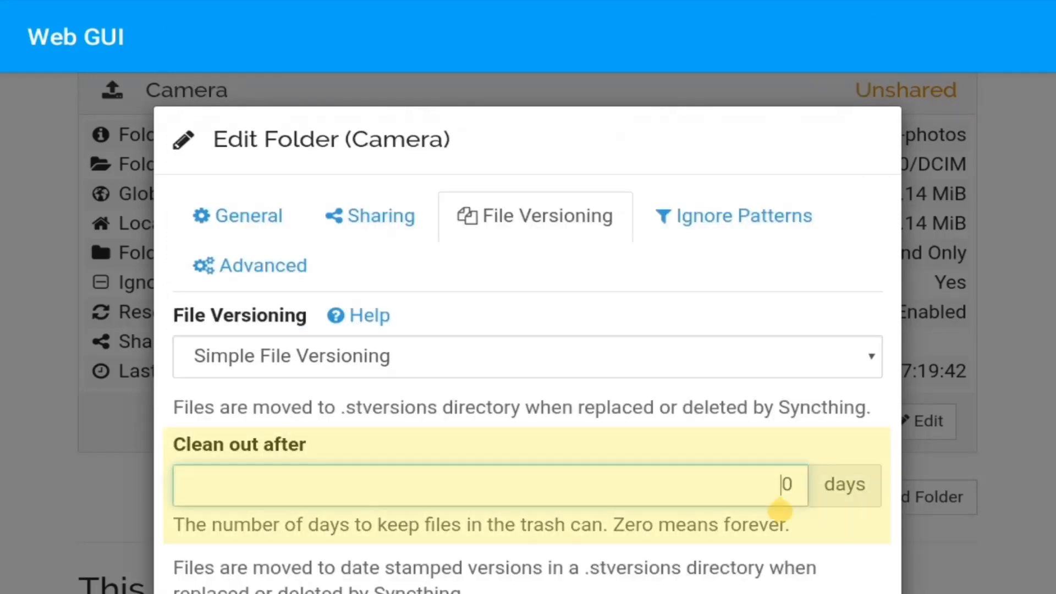
pyautogui.write('3')
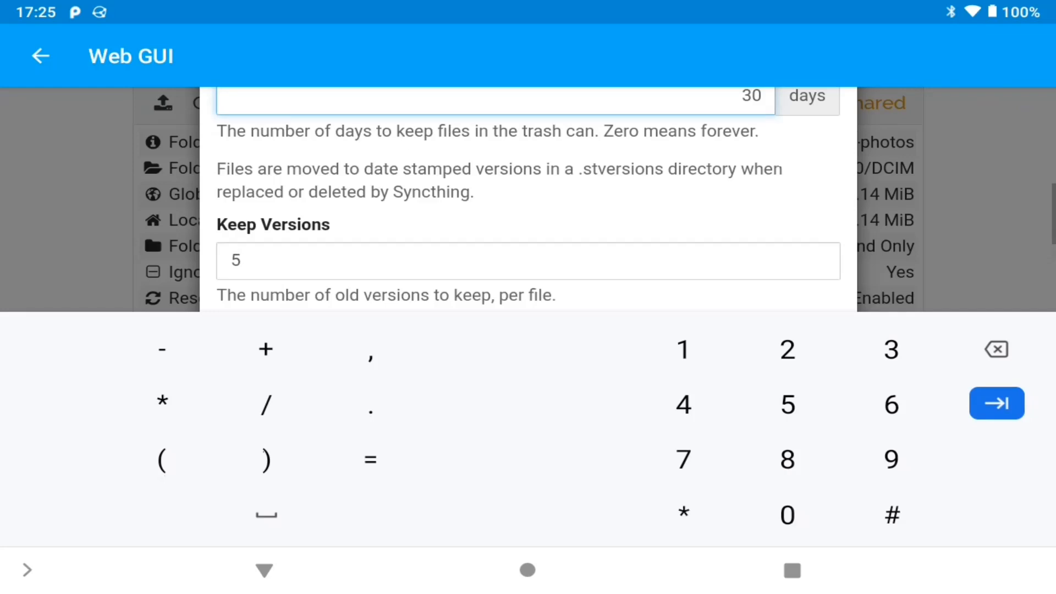
# Step: Set the Camera folder to keep 3 old versions per file
pyautogui.scroll(-4, 528, 198)
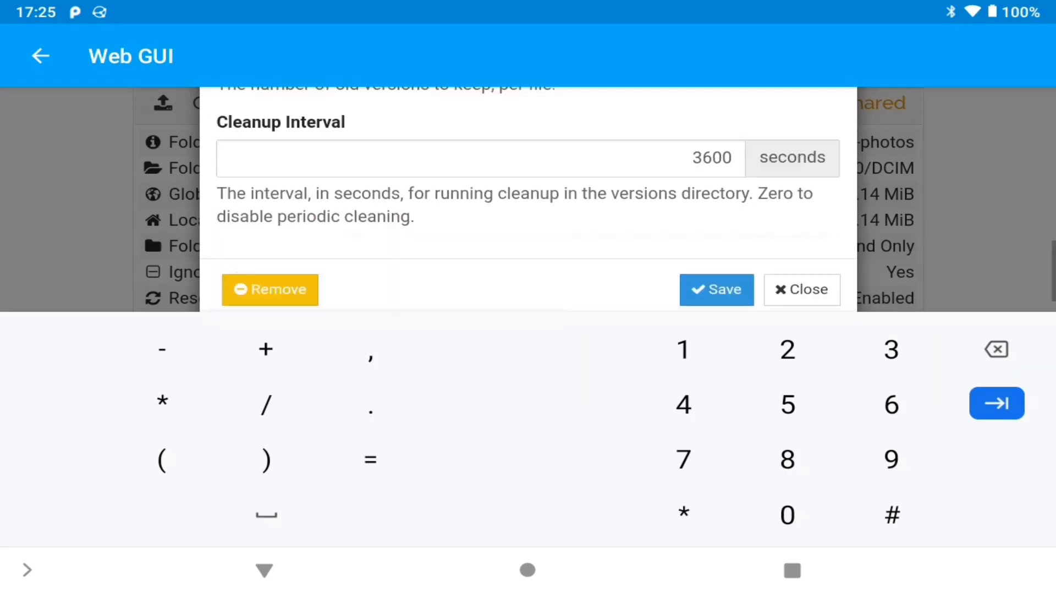
pyautogui.write('3')
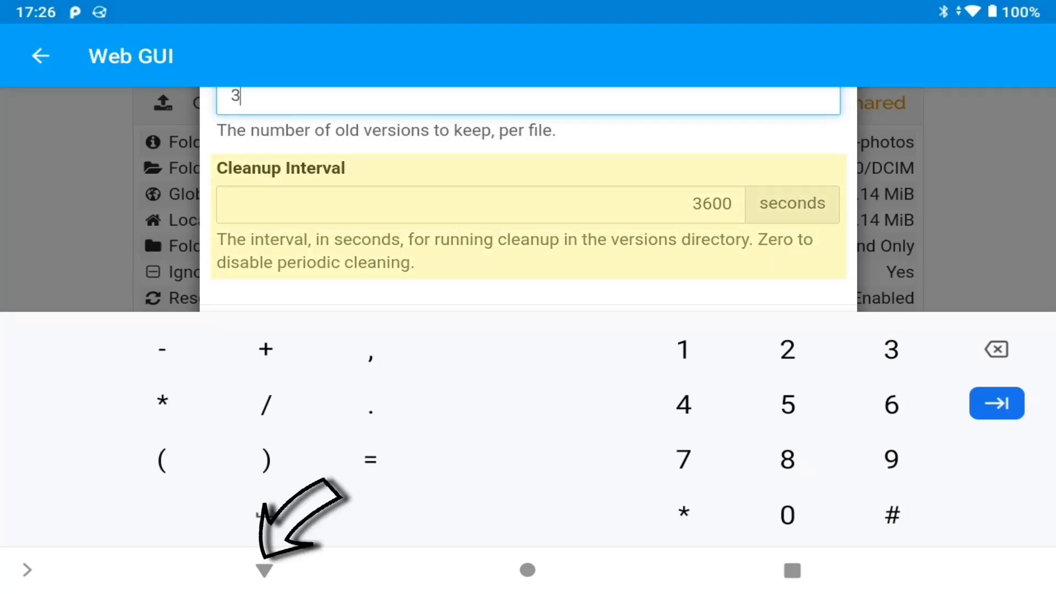
pyautogui.click(264, 570)
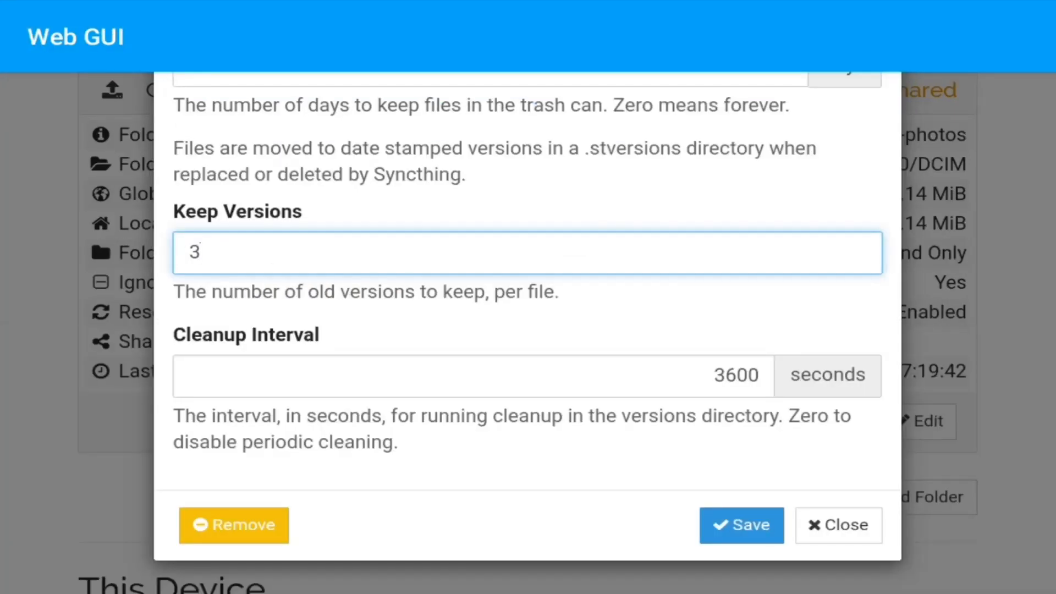
pyautogui.scroll(8, 527, 330)
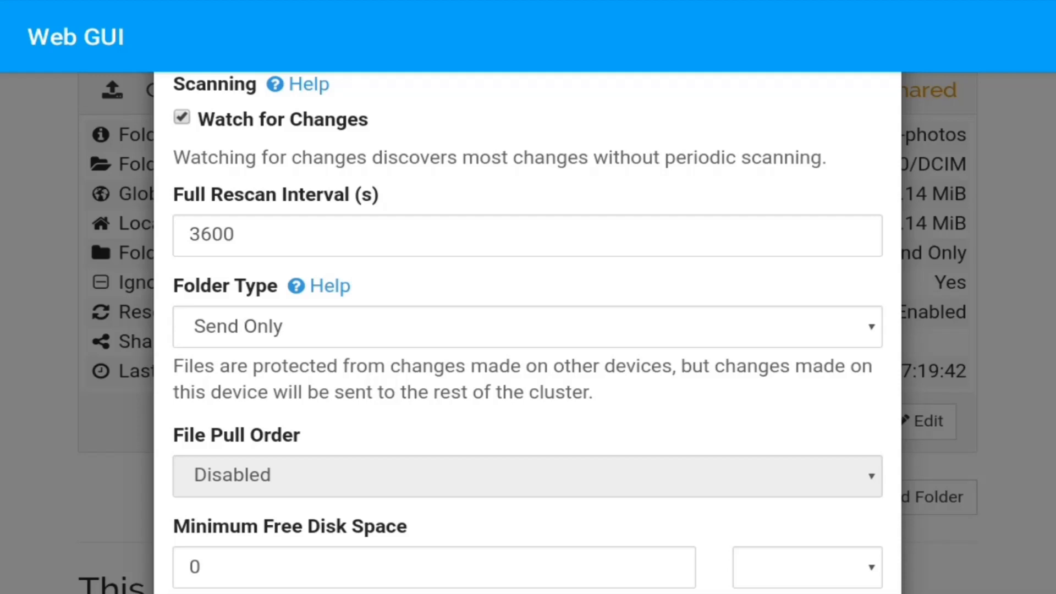
# Step: Check the Camera folder's type options, leave it on Send Only, and save the folder settings
pyautogui.click(527, 326)
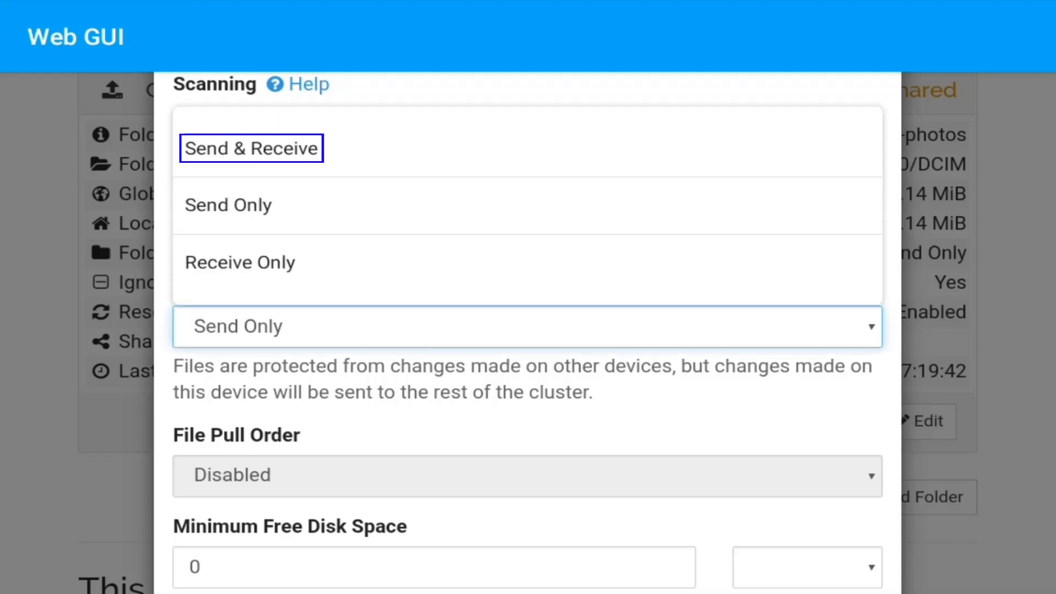
pyautogui.press('Escape')
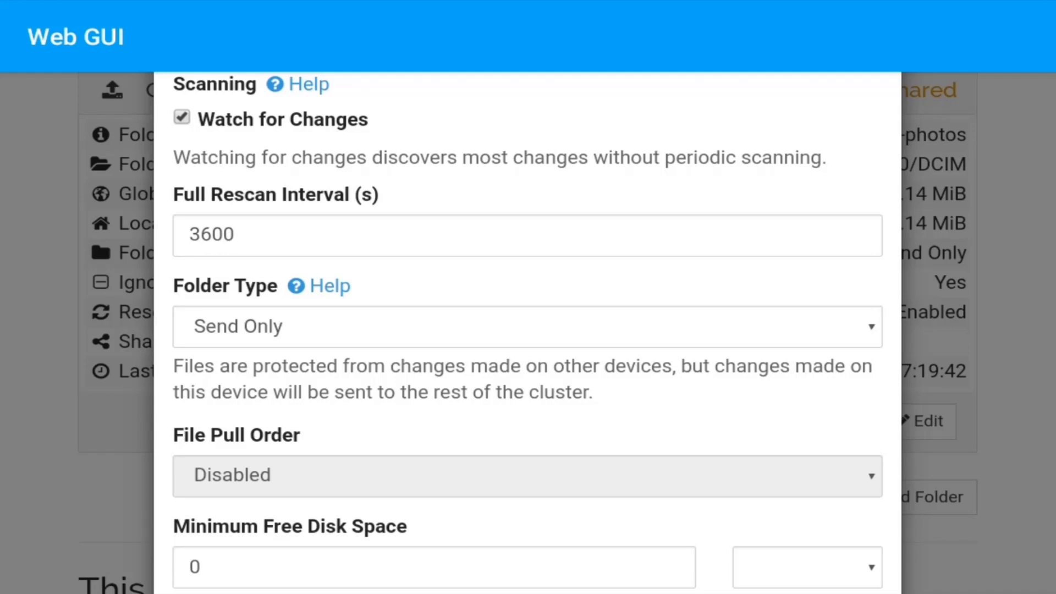
pyautogui.scroll(-4, 528, 330)
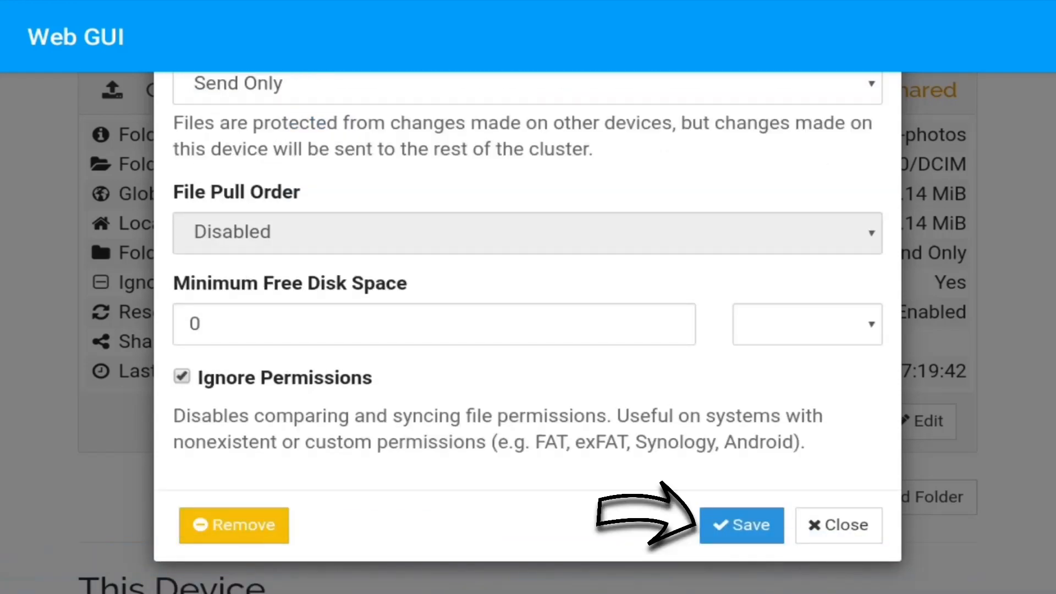
pyautogui.click(741, 525)
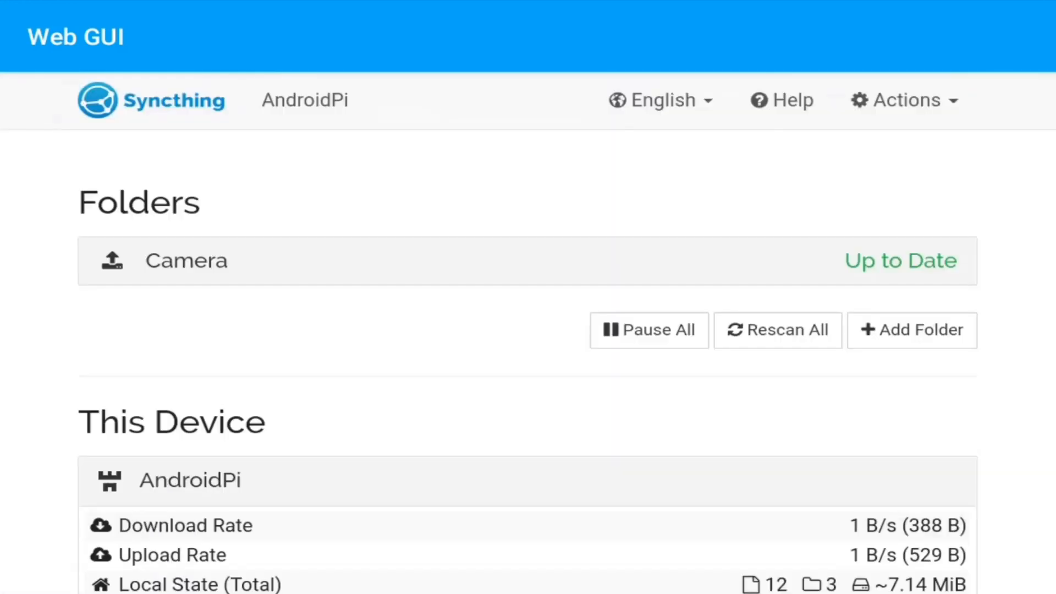
pyautogui.scroll(-7, 528, 330)
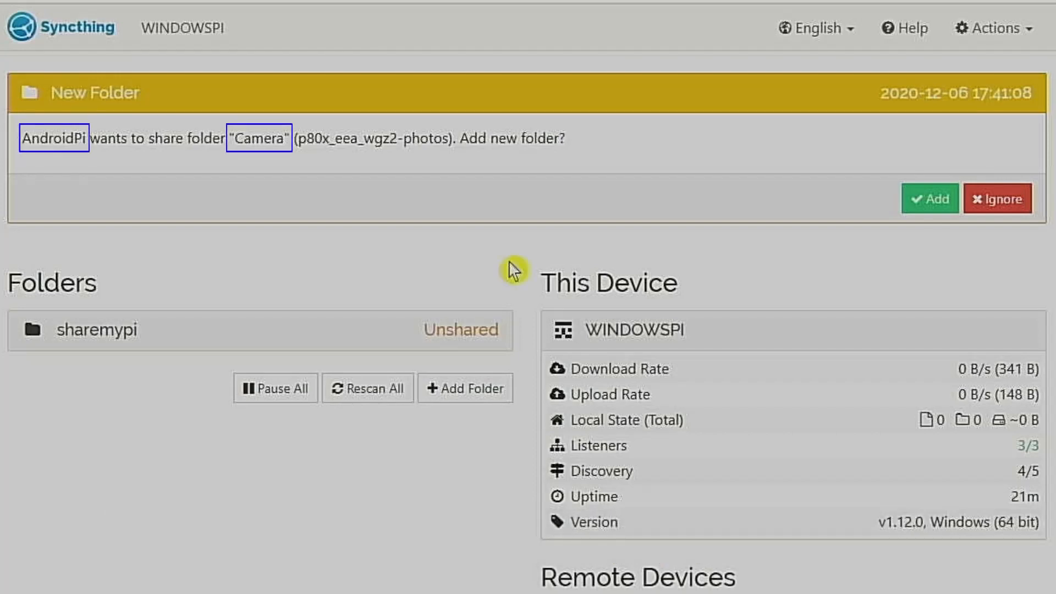
# Step: On WINDOWSPI, add AndroidPi's shared Camera folder and give it Simple File Versioning with clean out after 30 days
pyautogui.click(930, 202)
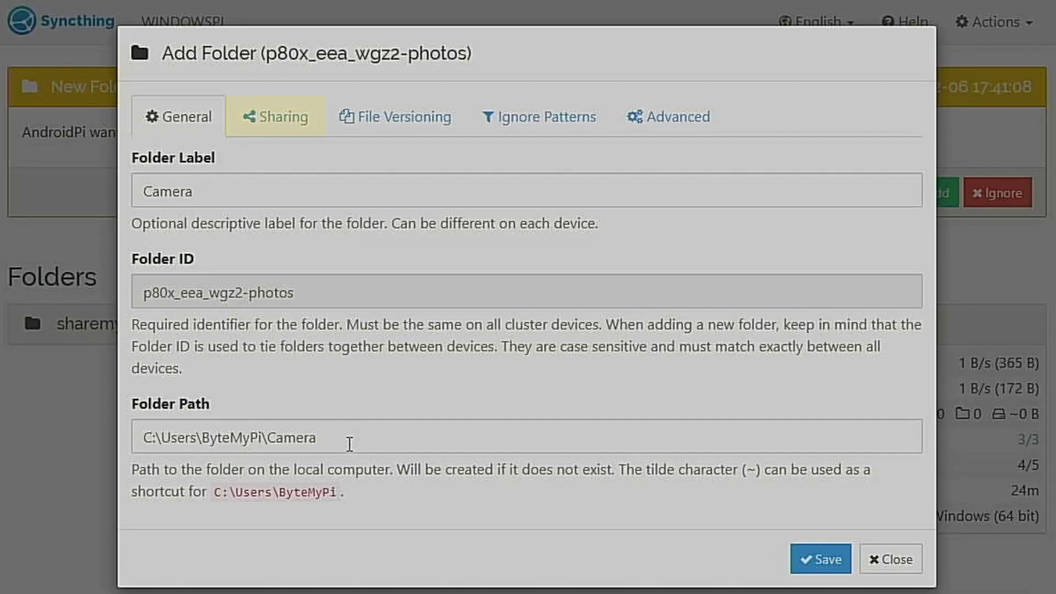
pyautogui.click(387, 120)
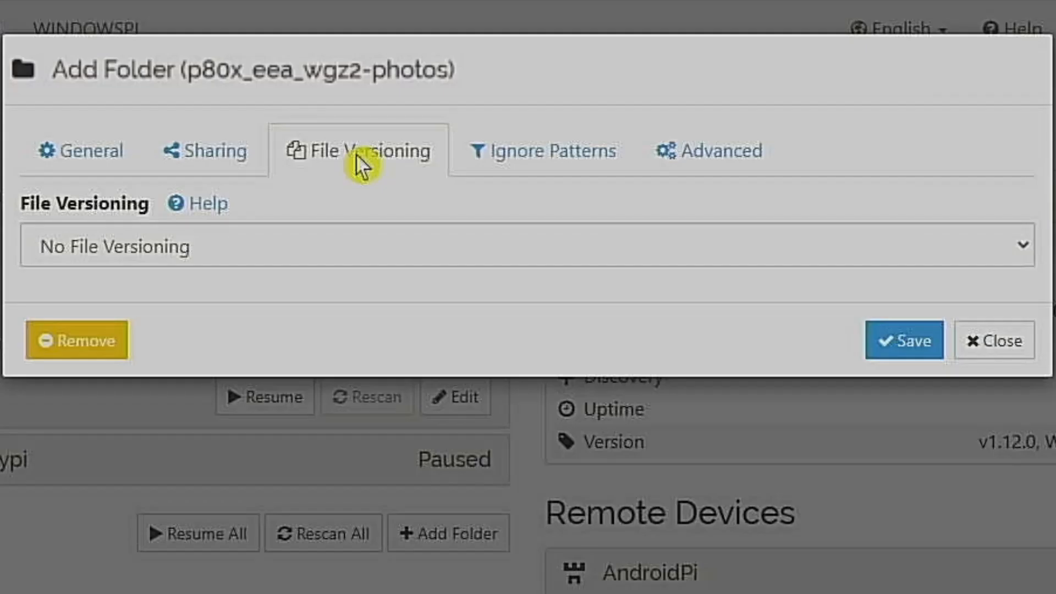
pyautogui.click(356, 245)
pyautogui.click(187, 336)
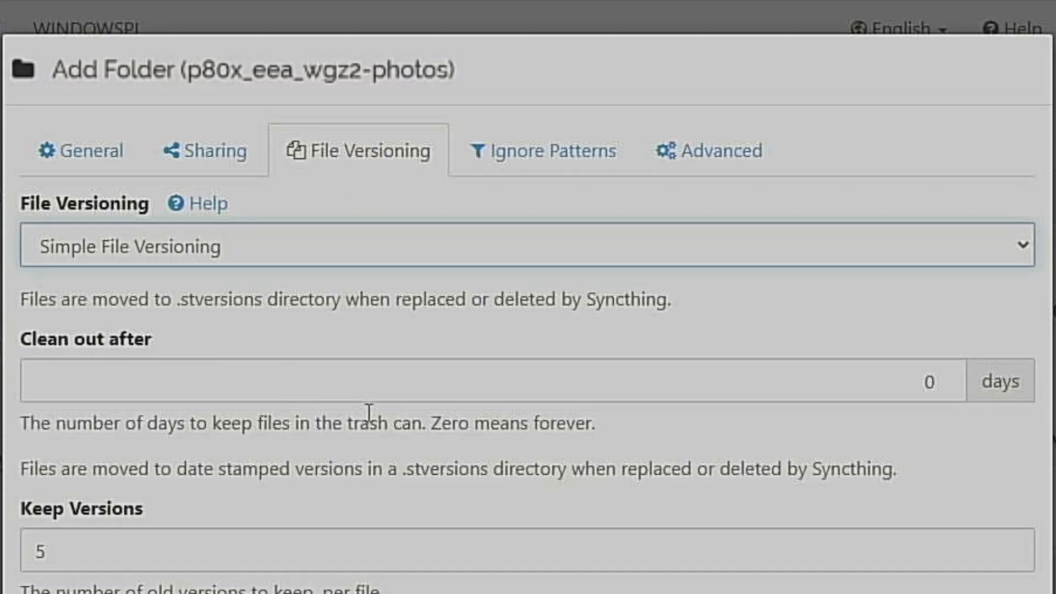
pyautogui.moveTo(879, 370); pyautogui.dragTo(1047, 408)
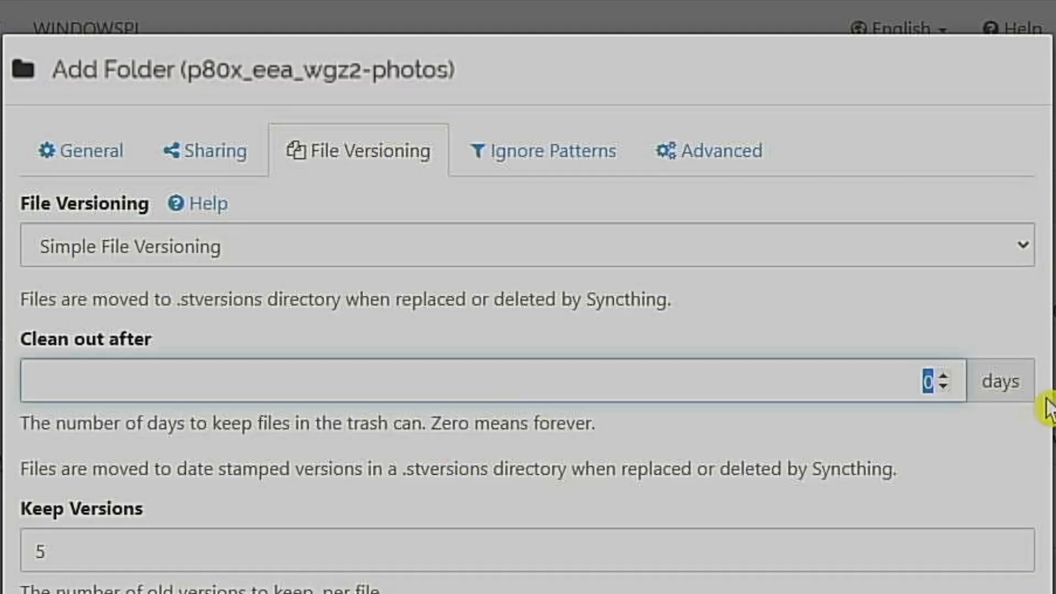
pyautogui.write('30')
# Step: Set the number of old versions kept per file to 3 for the new Camera folder
pyautogui.scroll(-3, 156, 473)
pyautogui.click(26, 404)
pyautogui.moveTo(26, 405); pyautogui.dragTo(14, 408)
pyautogui.write('3')
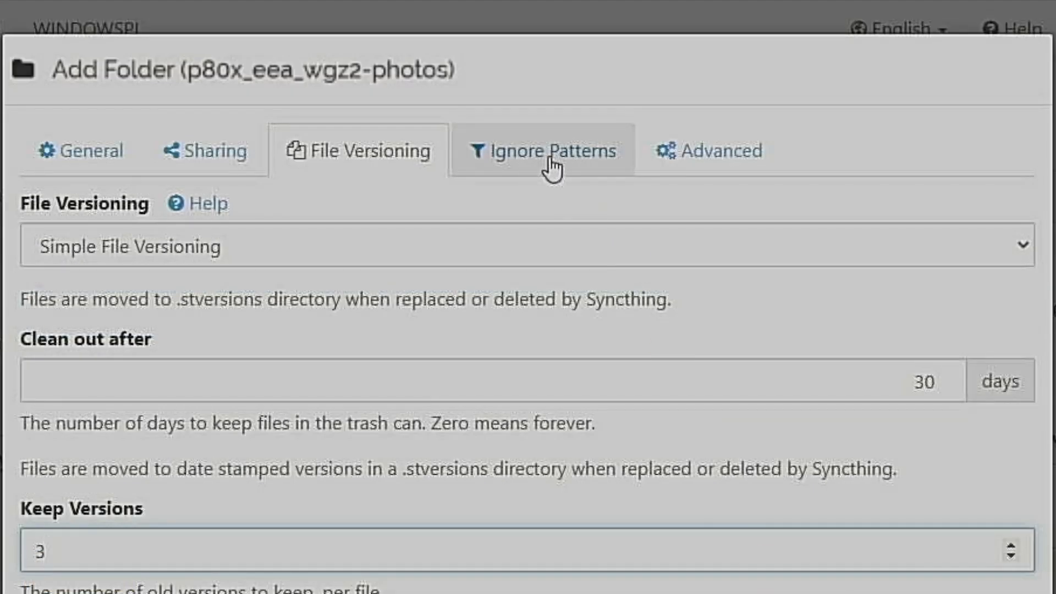
# Step: Set the new Camera folder's type to Receive Only and save it
pyautogui.click(689, 168)
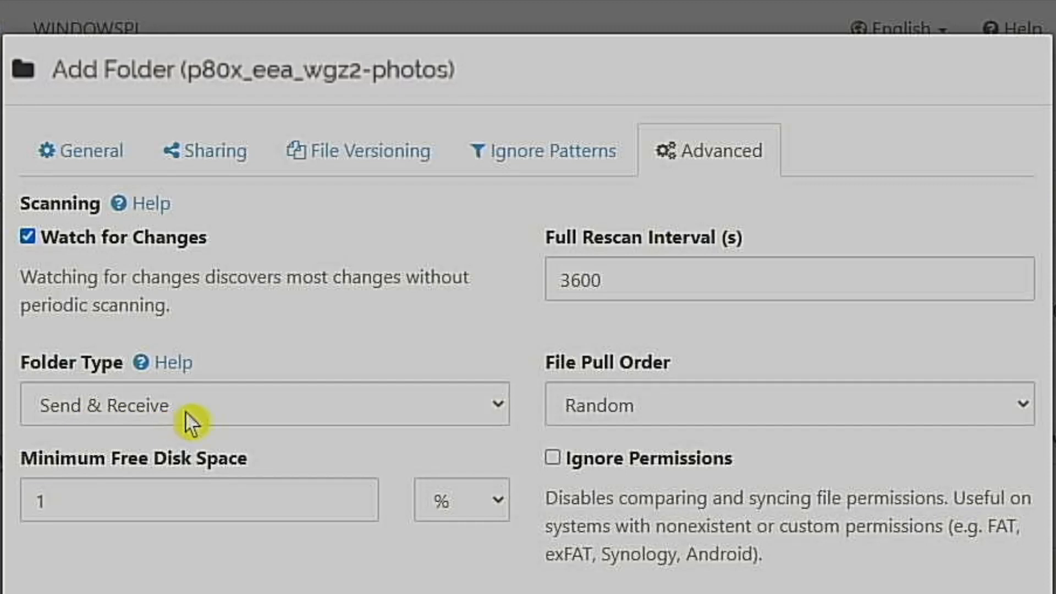
pyautogui.click(202, 410)
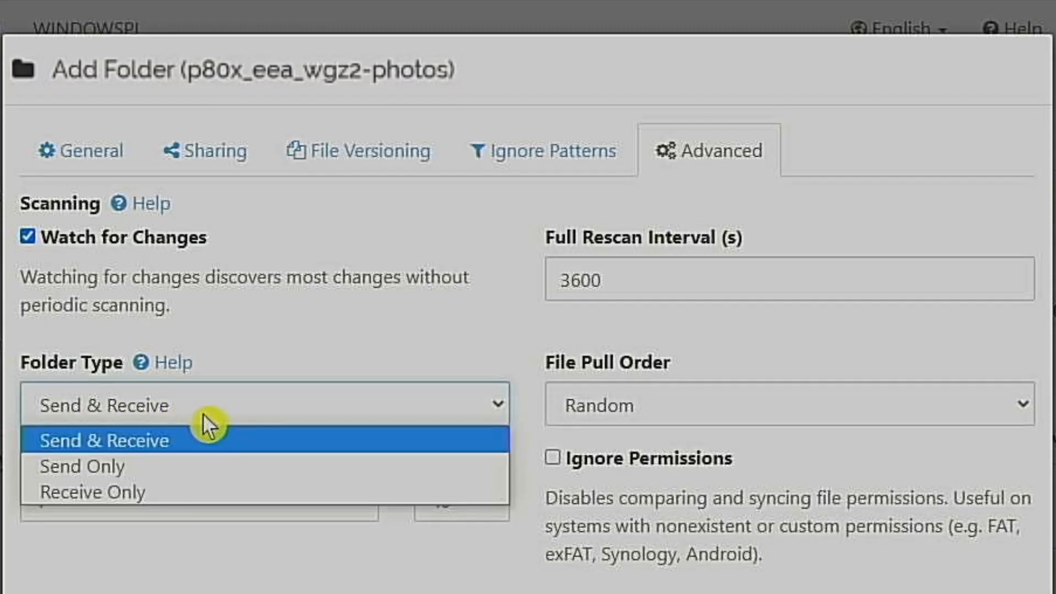
pyautogui.click(148, 491)
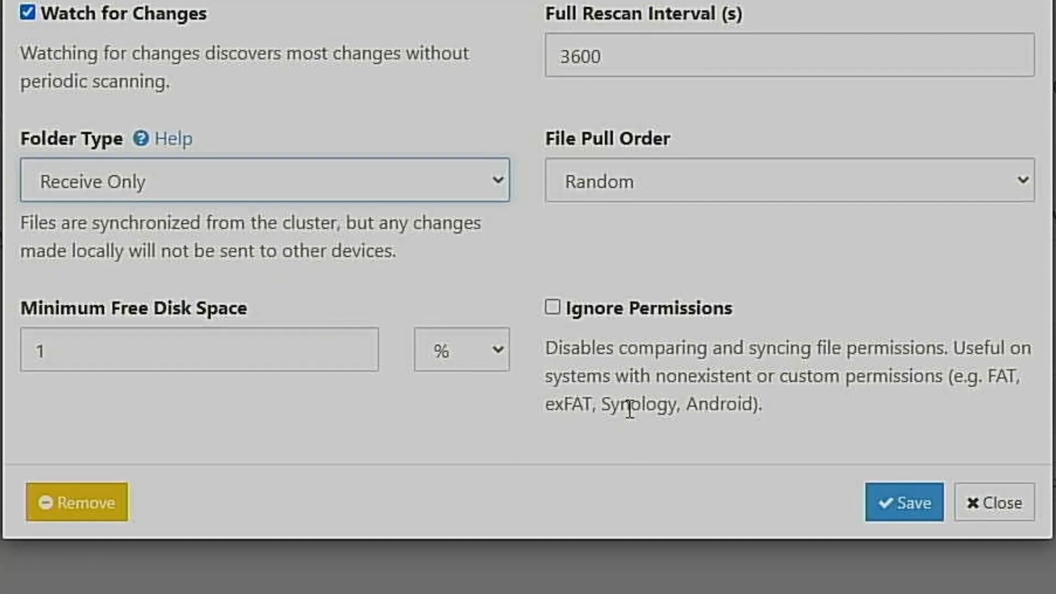
pyautogui.click(879, 516)
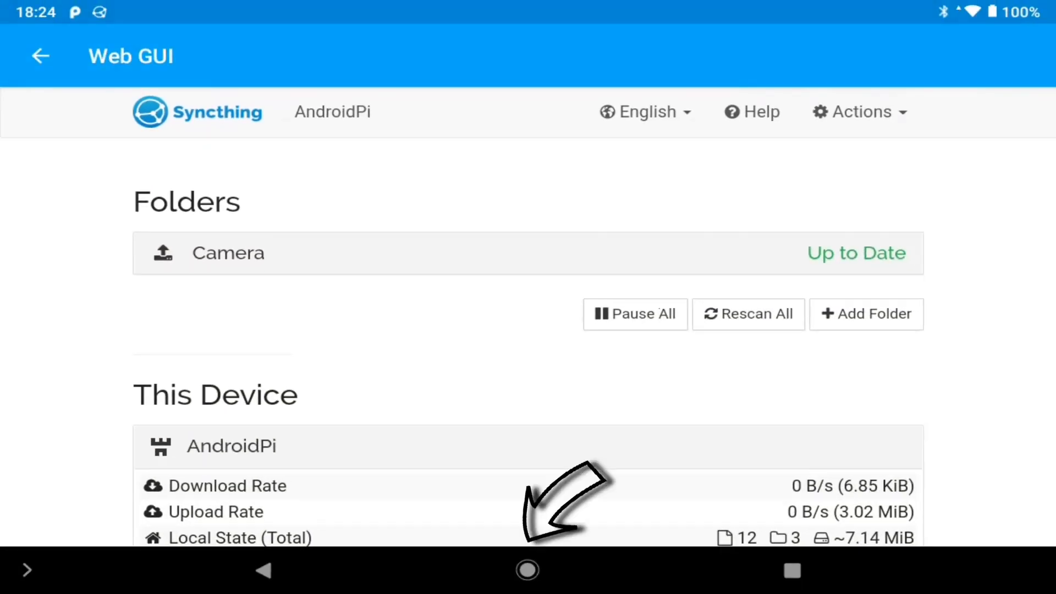
# Step: Switch to File Manager + on Android and open the DCIM folder in main storage
pyautogui.click(527, 570)
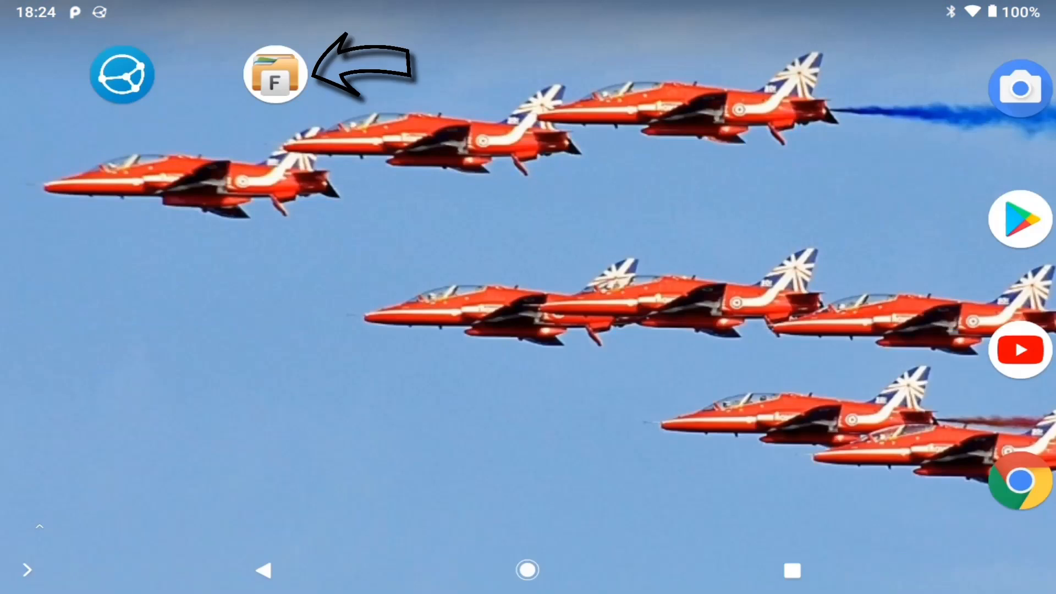
pyautogui.click(275, 78)
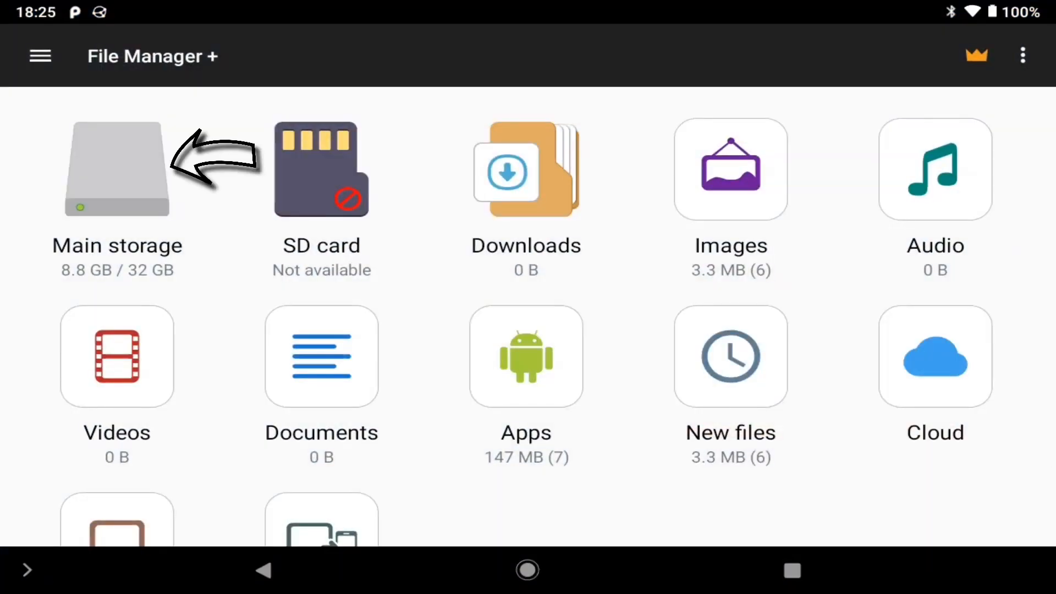
pyautogui.click(117, 169)
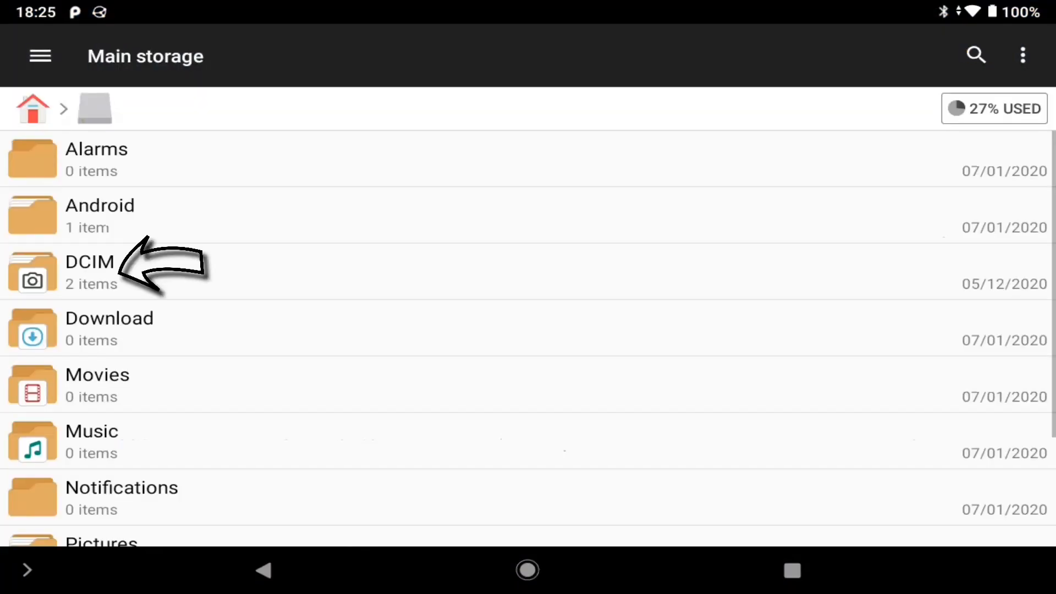
pyautogui.click(119, 267)
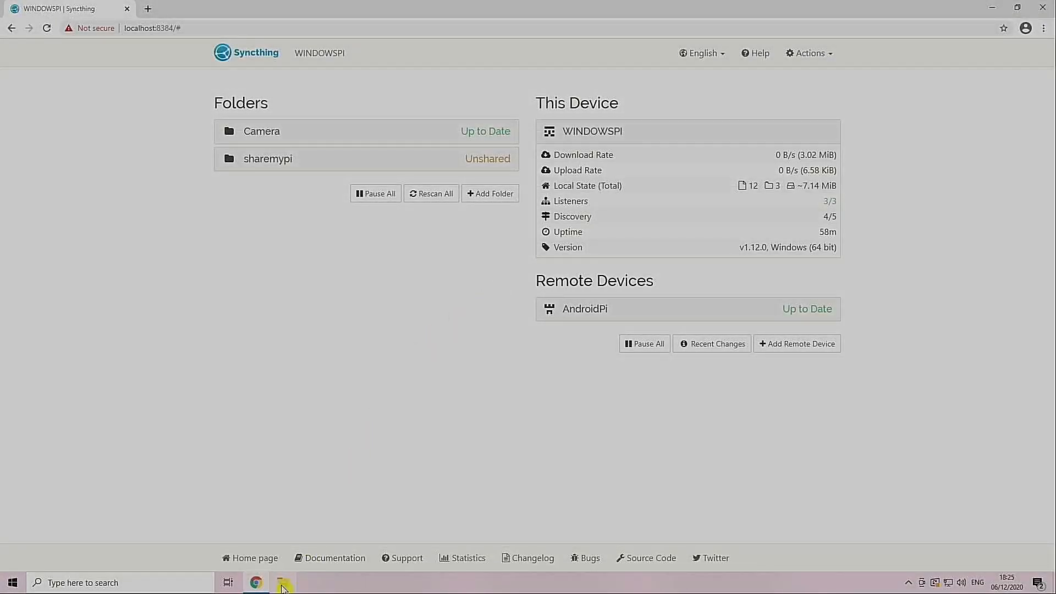
# Step: Switch to File Explorer on Windows and open the Camera subfolder inside C:\Users\ByteMyPi\Camera to compare the synced files
pyautogui.click(282, 583)
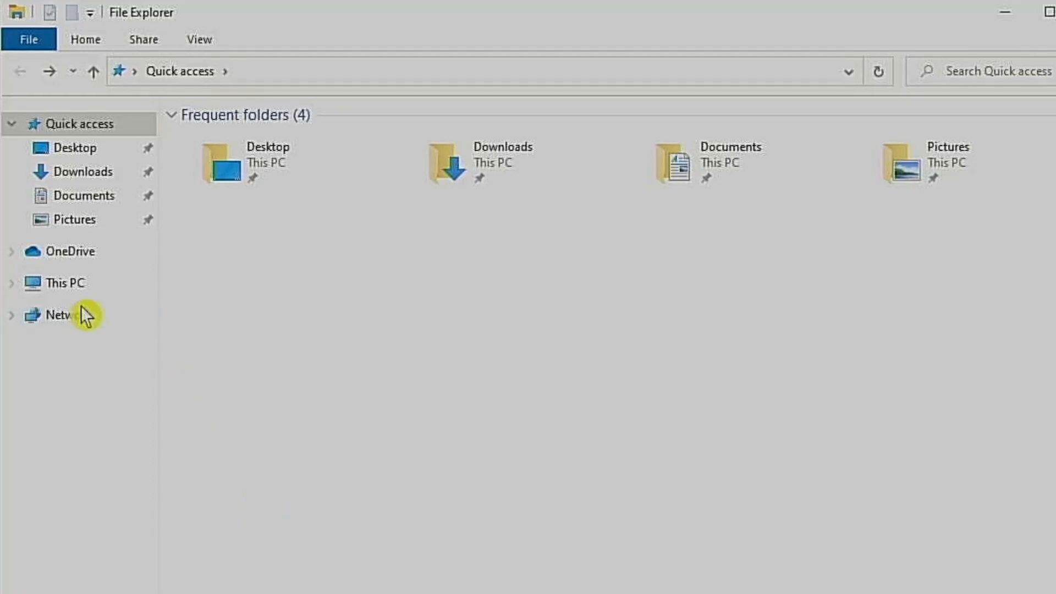
pyautogui.click(61, 289)
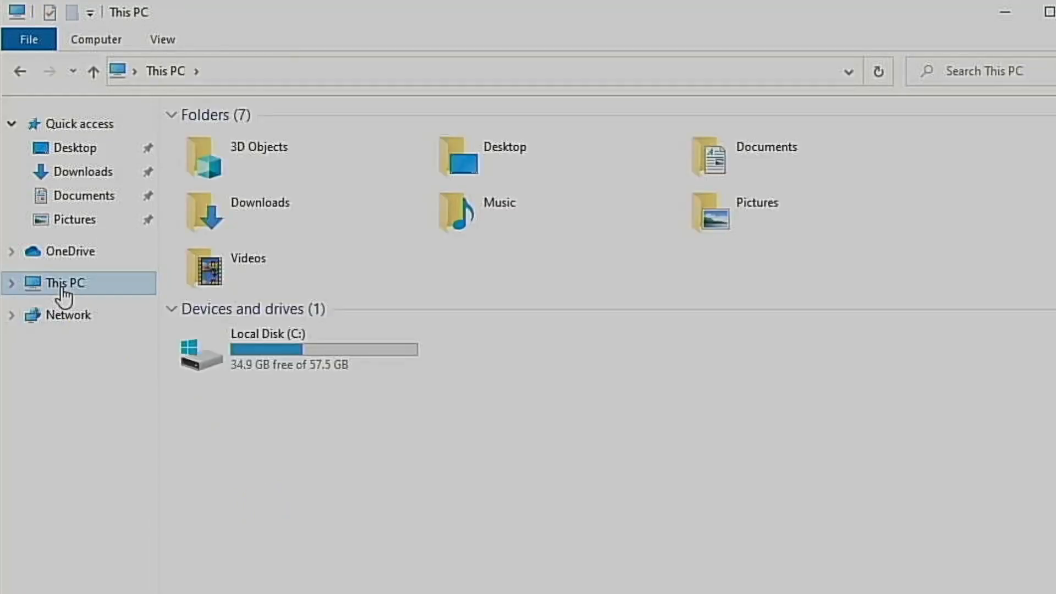
pyautogui.click(266, 364)
pyautogui.doubleClick(266, 364)
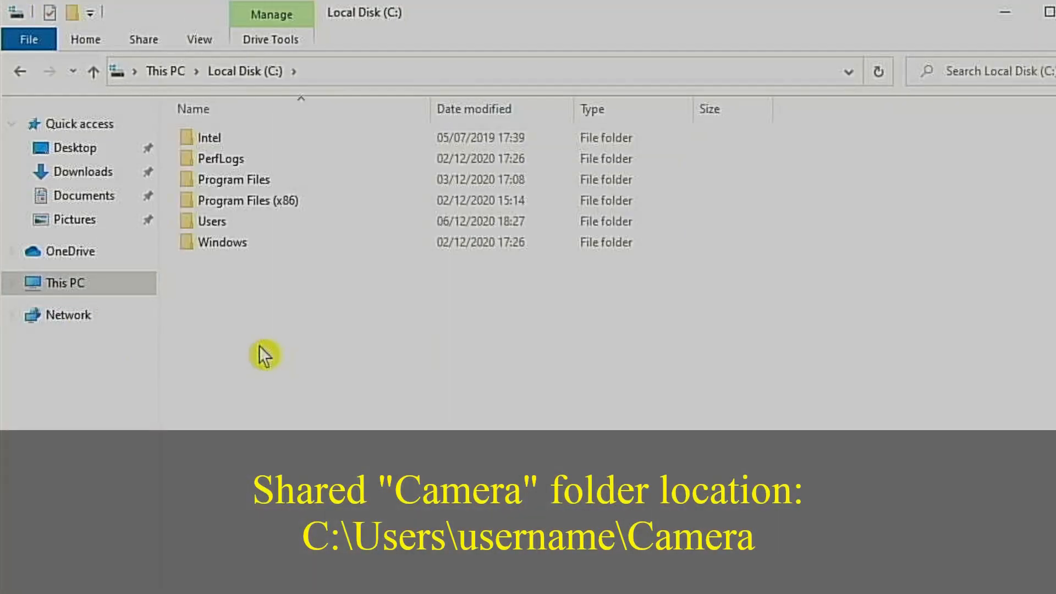
pyautogui.click(213, 226)
pyautogui.doubleClick(215, 224)
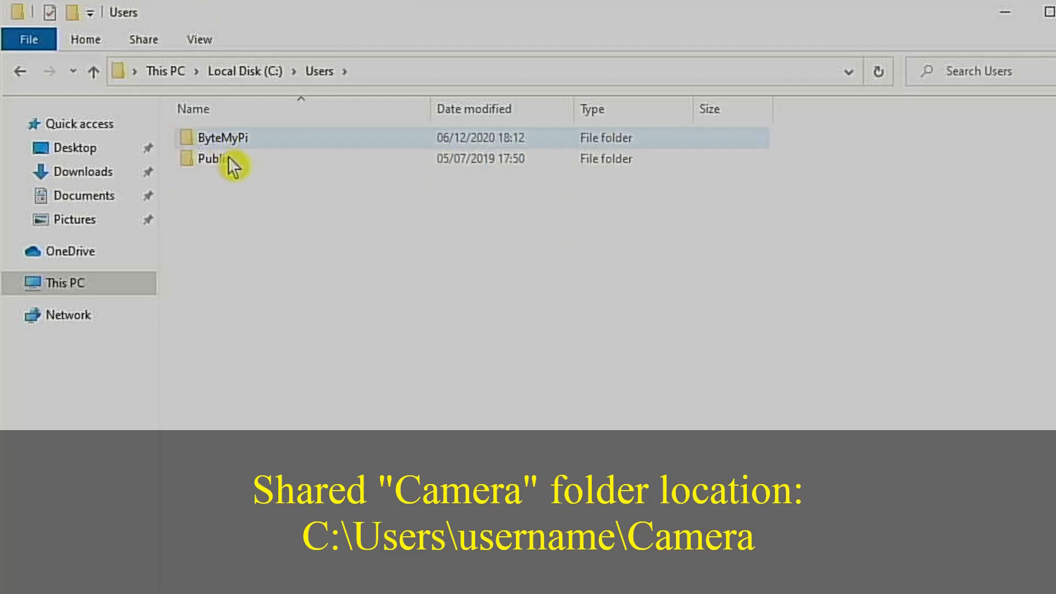
pyautogui.doubleClick(242, 140)
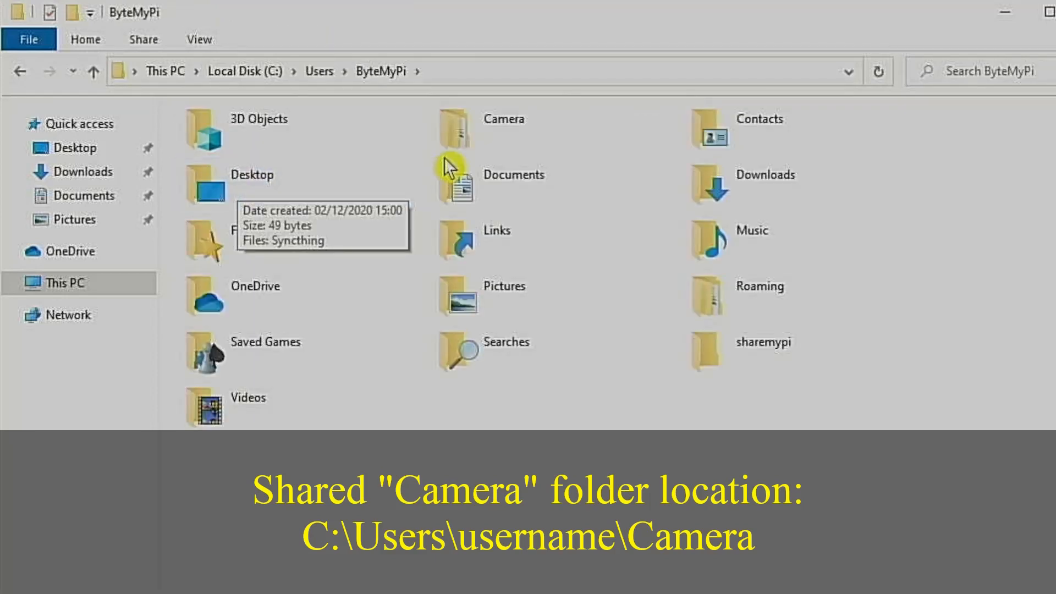
pyautogui.click(506, 142)
pyautogui.doubleClick(506, 142)
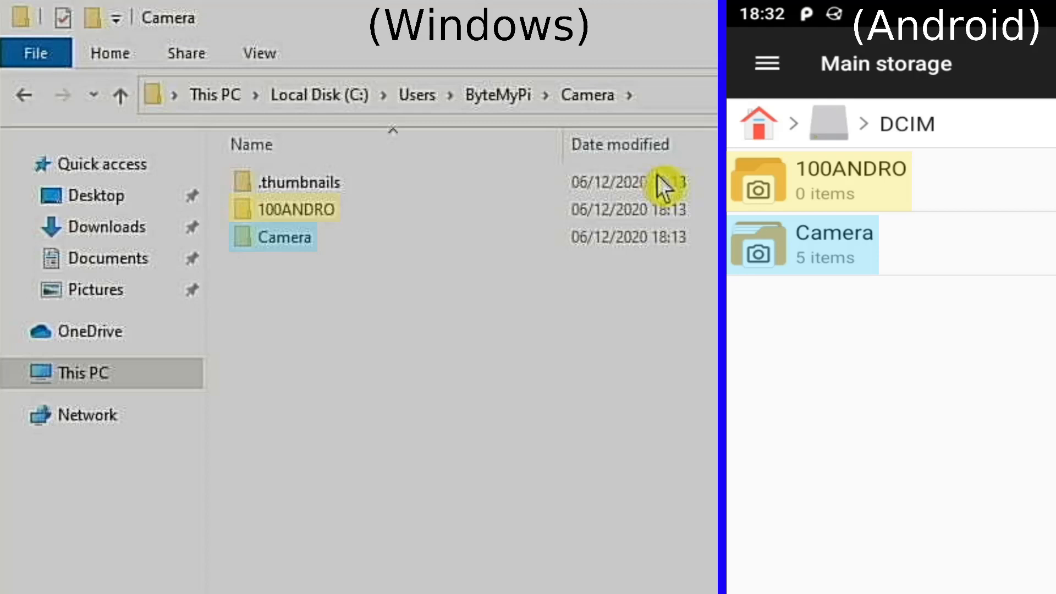
pyautogui.doubleClick(349, 244)
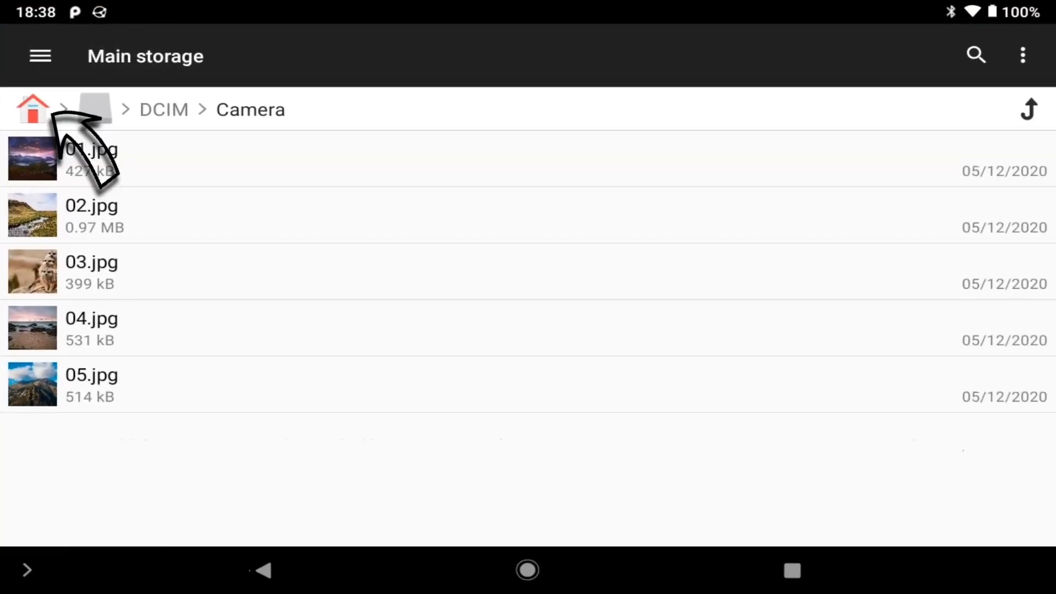
# Step: Switch to File Manager + on Android and copy redarrows1.jpg from the Pictures image folder
pyautogui.click(33, 109)
pyautogui.click(730, 169)
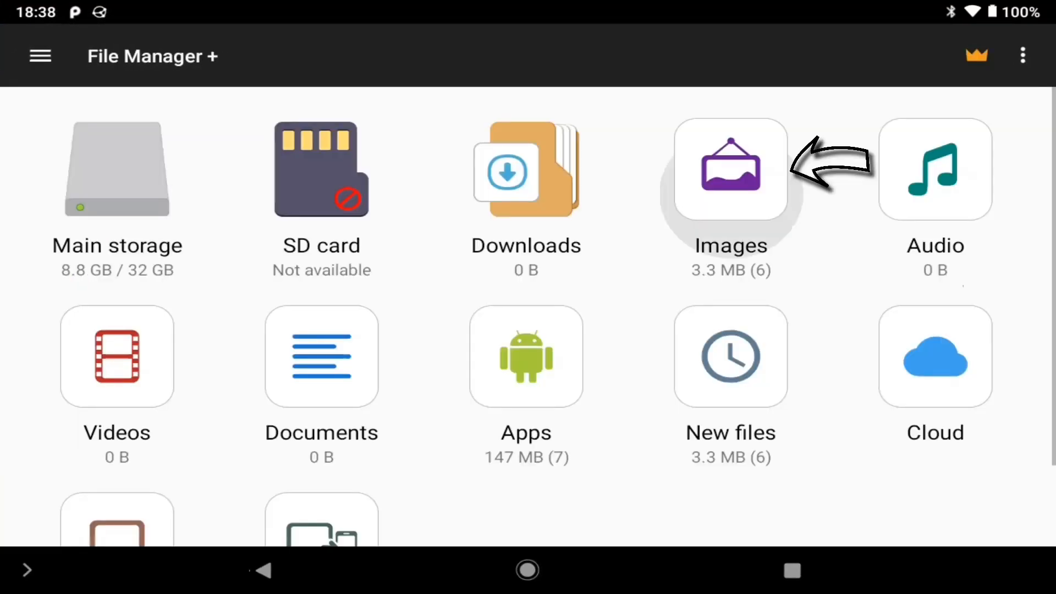
pyautogui.click(264, 212)
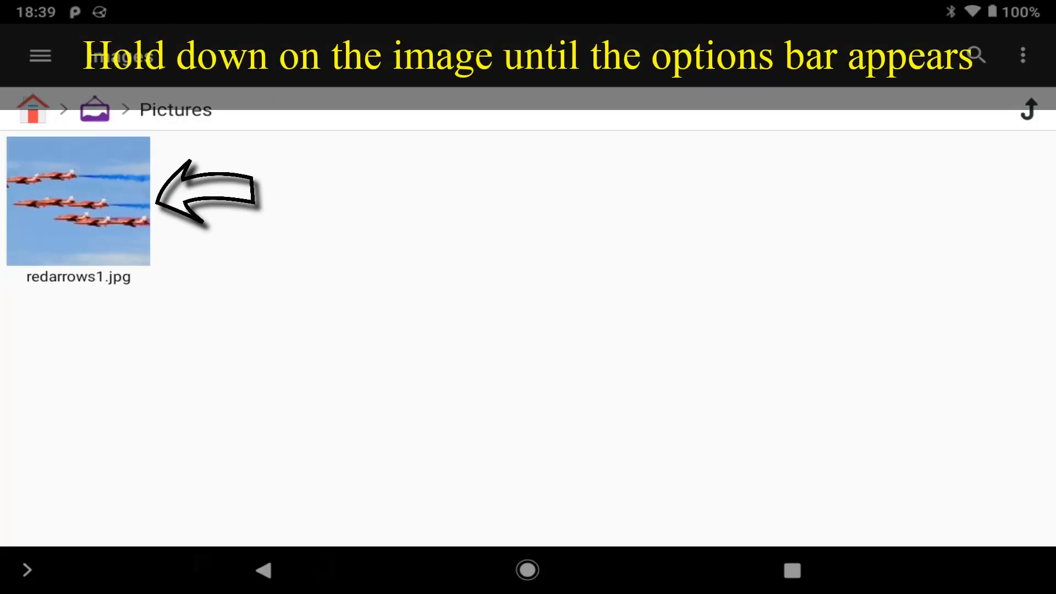
pyautogui.click(78, 201)
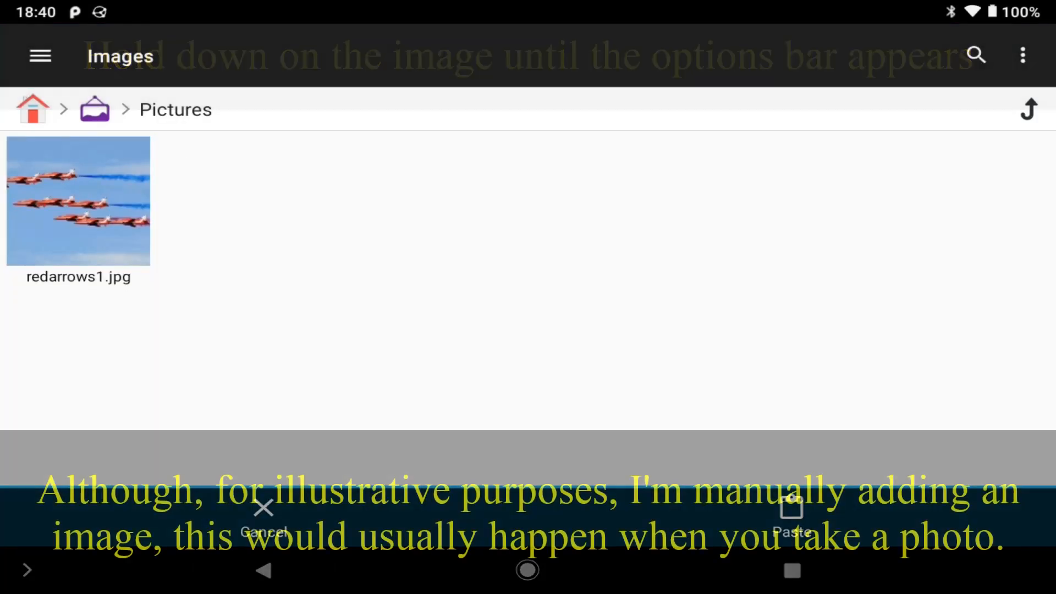
# Step: Paste the copied image into the DCIM/Camera folder in Android's main storage
pyautogui.click(41, 56)
pyautogui.click(74, 111)
pyautogui.click(118, 170)
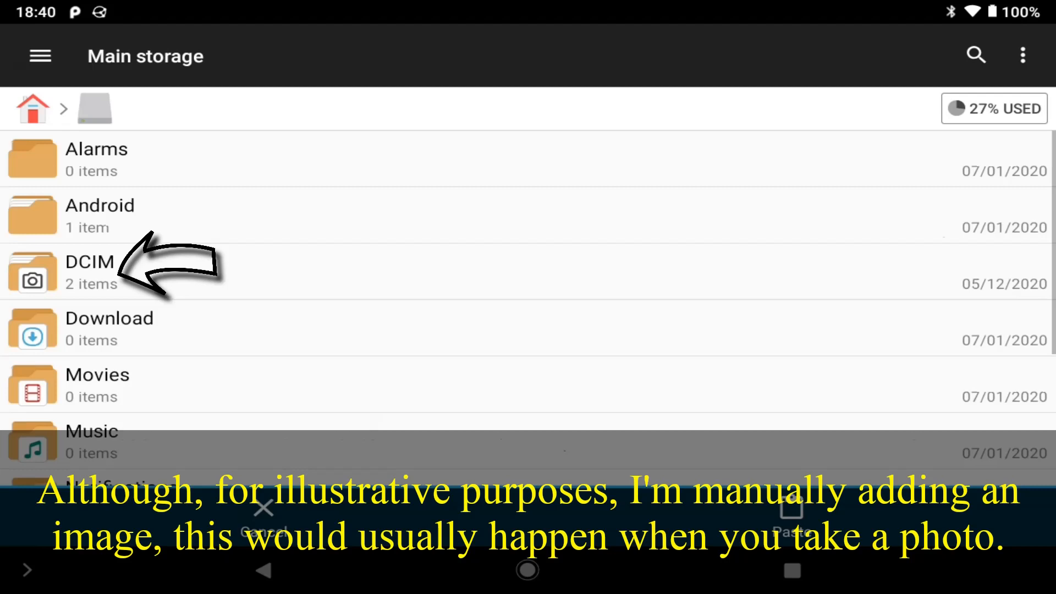
pyautogui.click(110, 270)
pyautogui.click(100, 215)
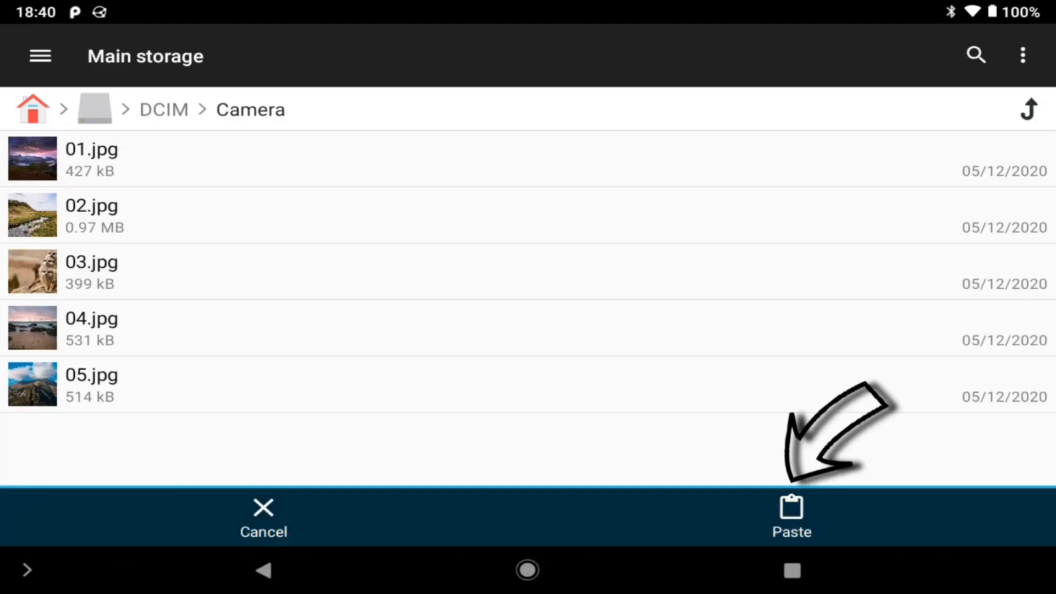
pyautogui.click(791, 517)
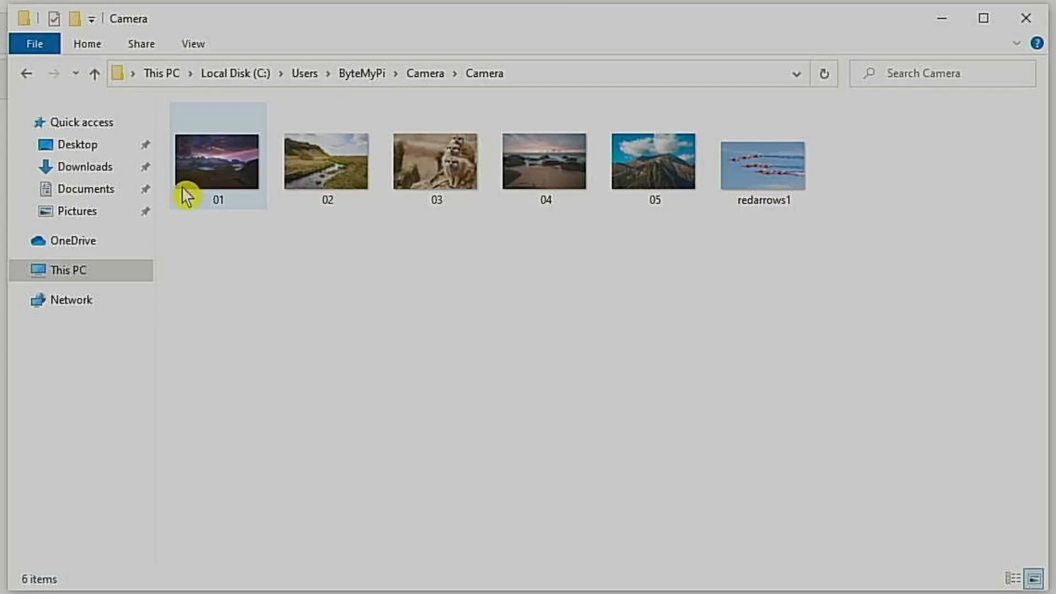
# Step: Switch to File Explorer on Windows and copy the syncwallpaper image from the Pictures folder
pyautogui.click(101, 215)
pyautogui.click(455, 192)
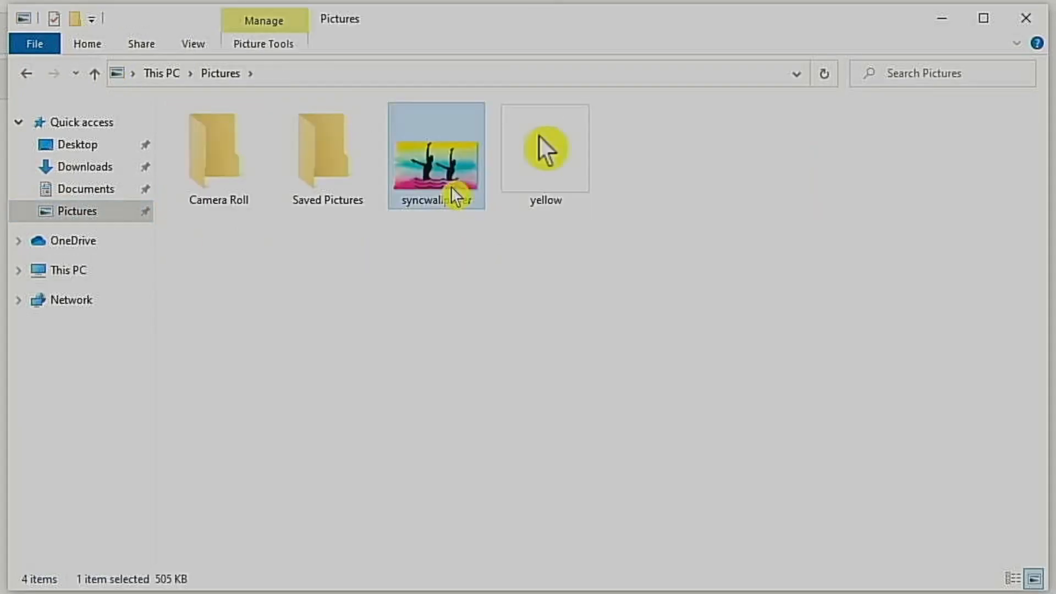
pyautogui.rightClick(450, 187)
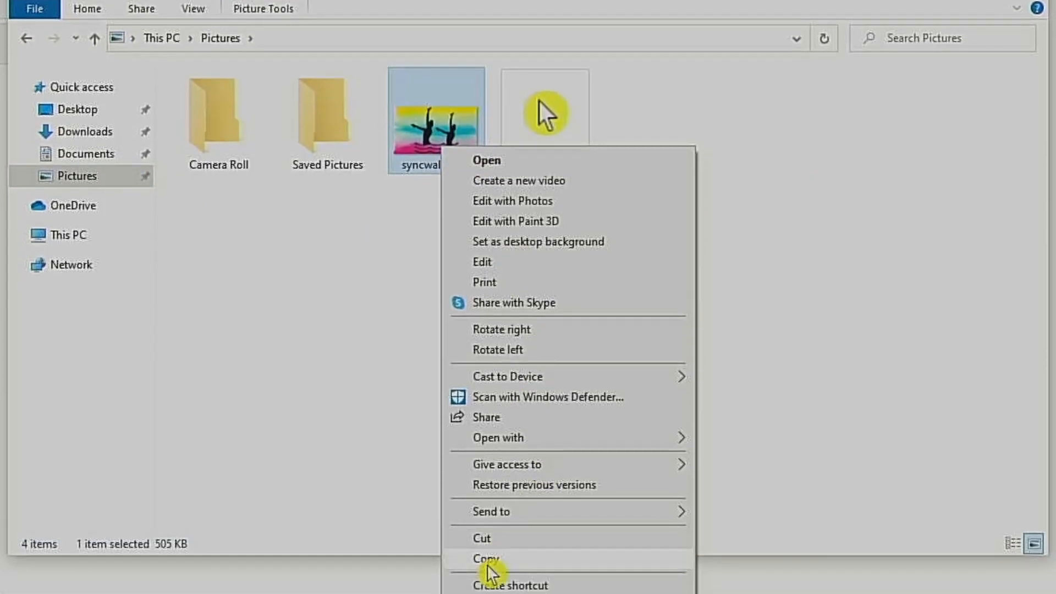
pyautogui.click(484, 562)
# Step: Return to the synced inner Camera folder on Windows and paste the syncwallpaper image there
pyautogui.click(266, 271)
pyautogui.click(29, 75)
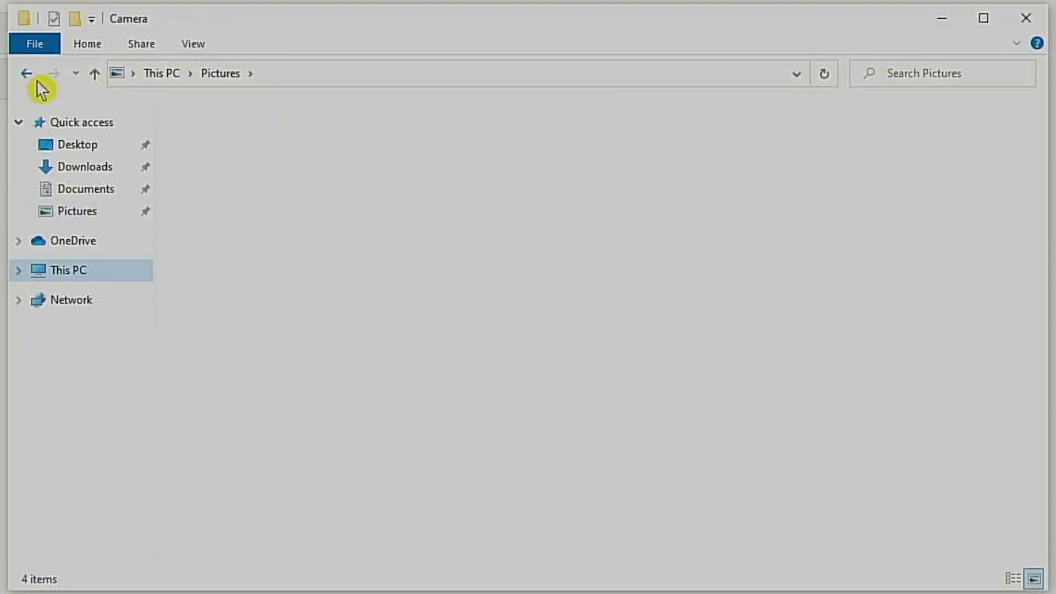
pyautogui.rightClick(325, 287)
pyautogui.click(398, 417)
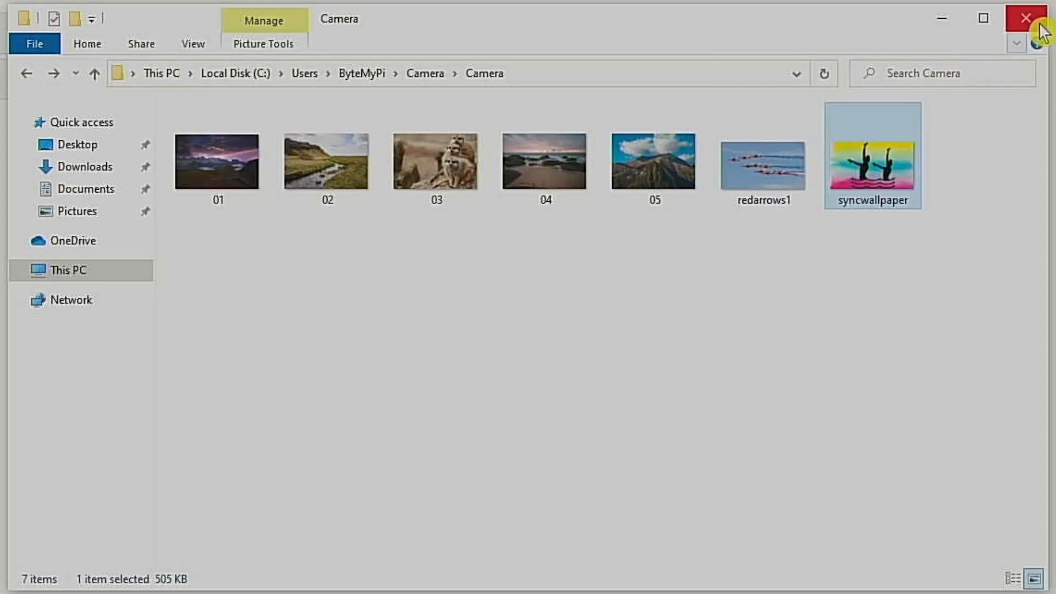
# Step: Close the Camera folder window and share the sharemypi folder with AndroidPi from Syncthing on WINDOWSPI
pyautogui.click(1040, 19)
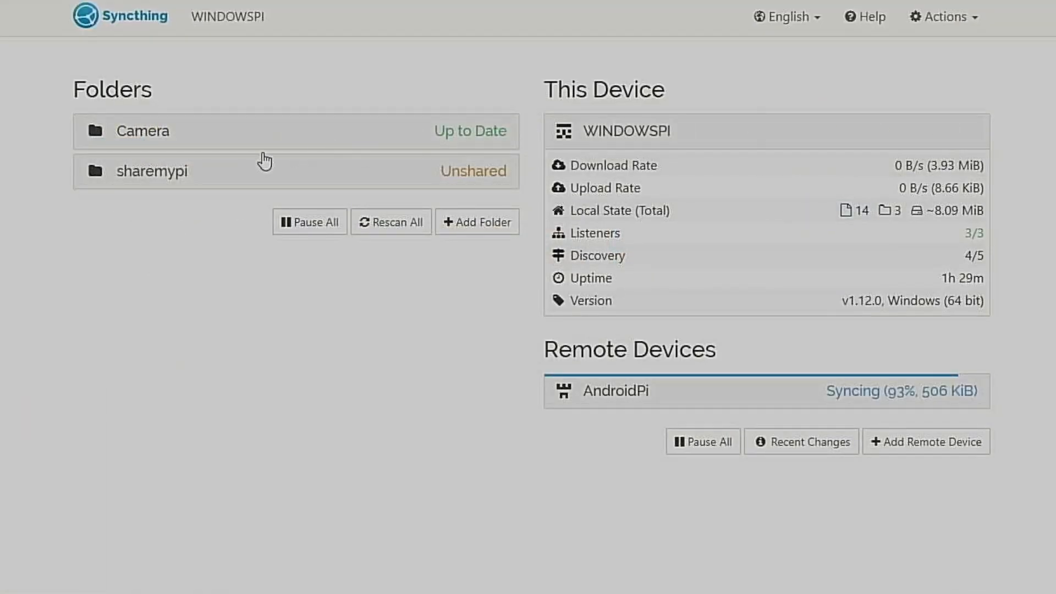
pyautogui.click(144, 178)
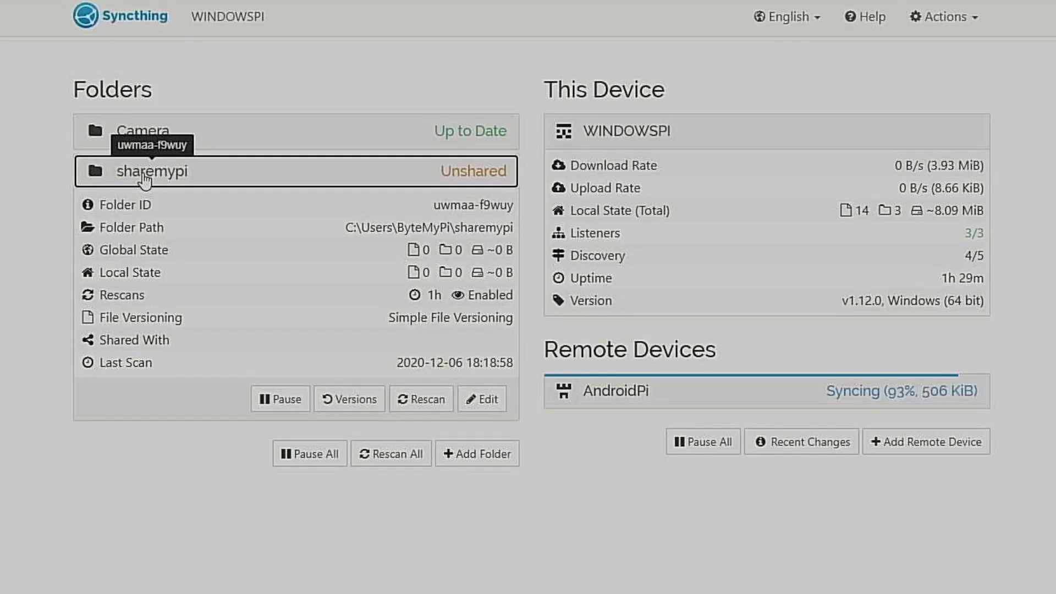
pyautogui.click(469, 410)
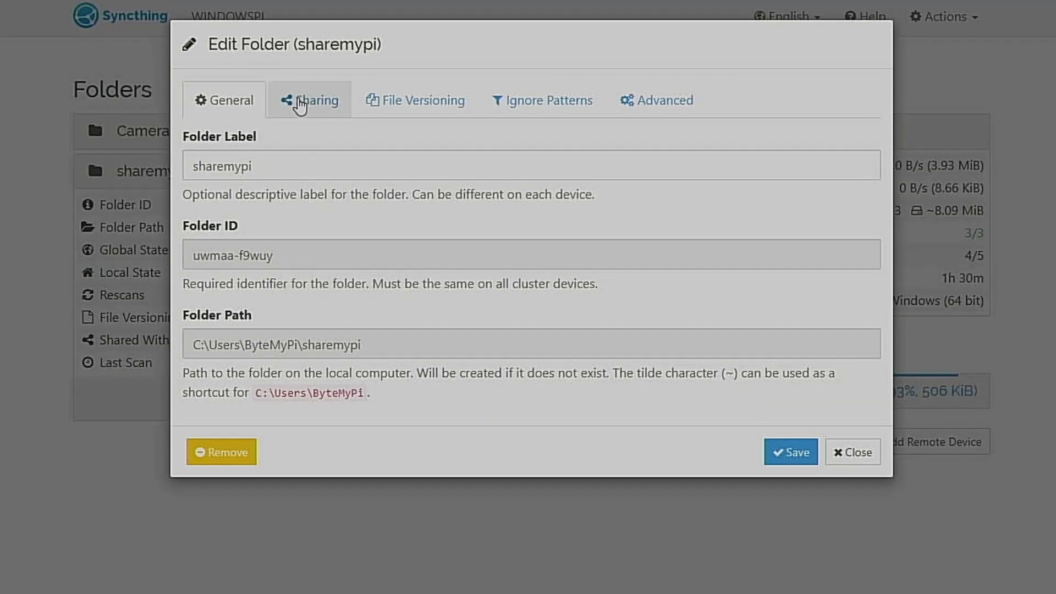
pyautogui.click(311, 109)
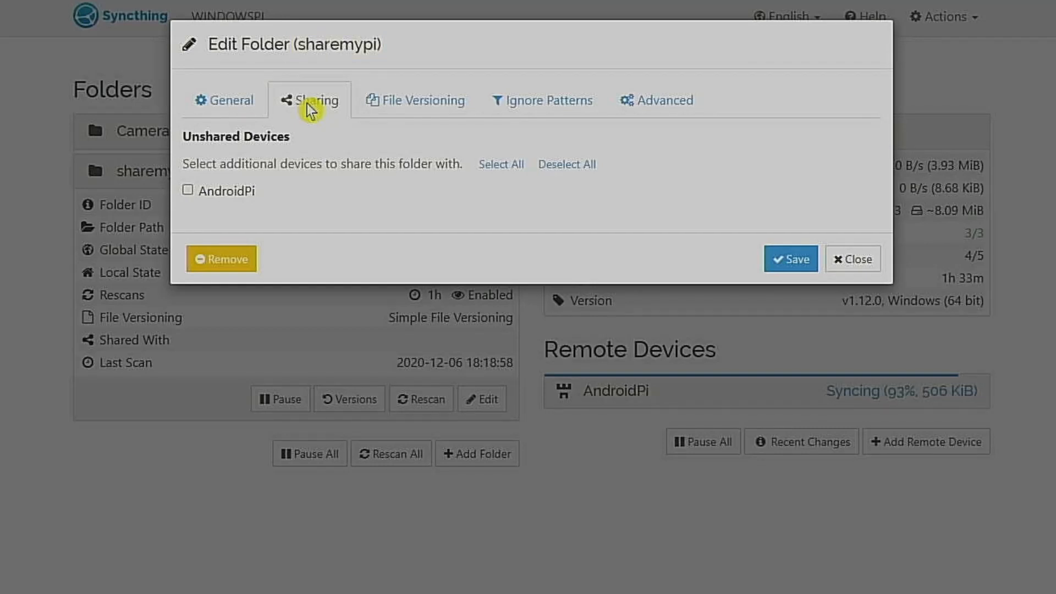
pyautogui.click(199, 191)
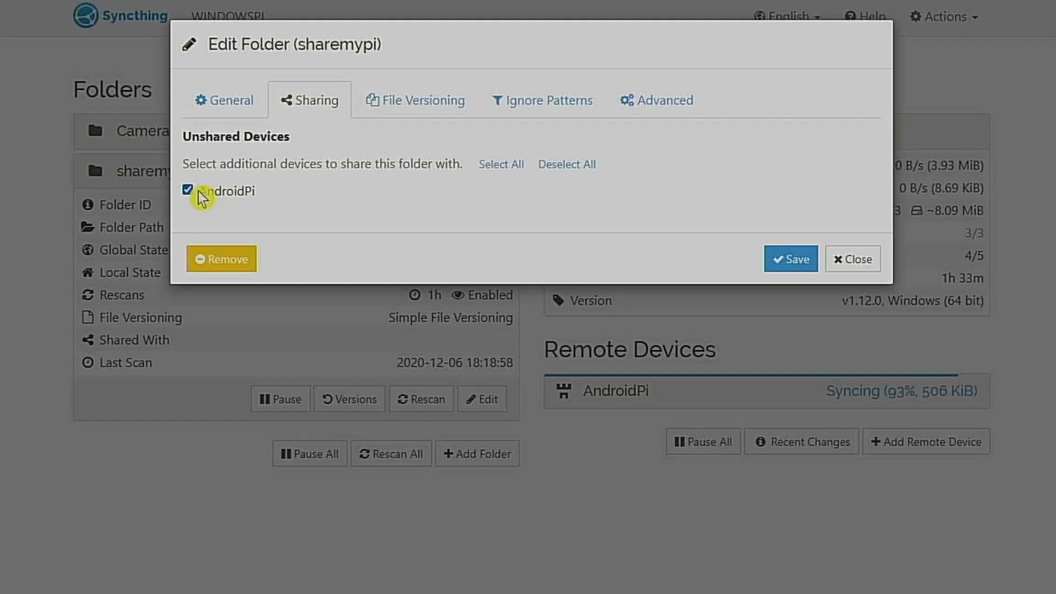
pyautogui.click(781, 258)
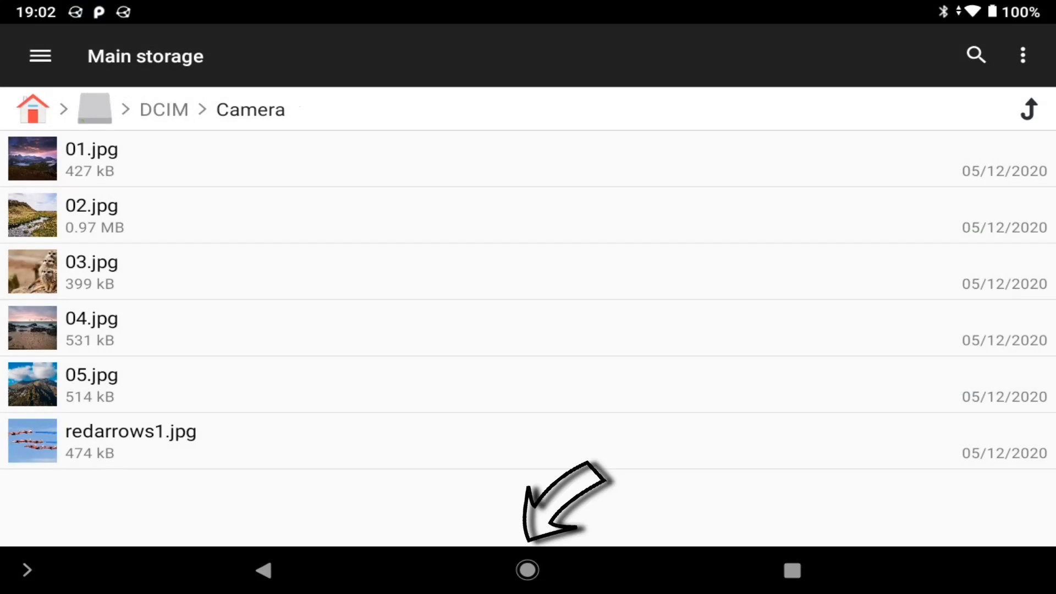
# Step: Switch to Syncthing on Android and accept WINDOWSPI's sharemypi folder share through the web GUI
pyautogui.click(527, 570)
pyautogui.click(122, 75)
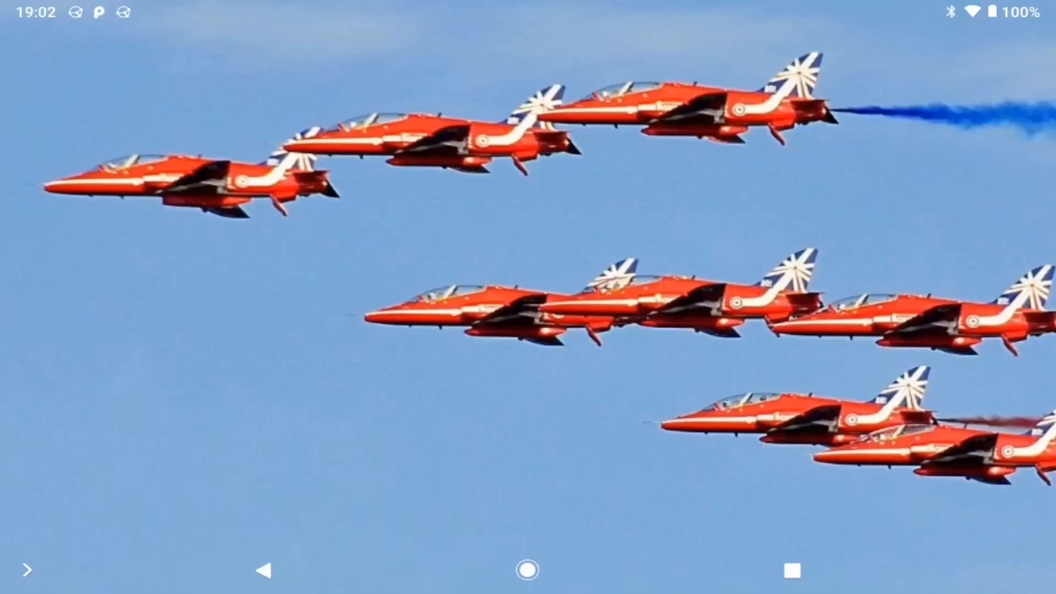
pyautogui.click(40, 55)
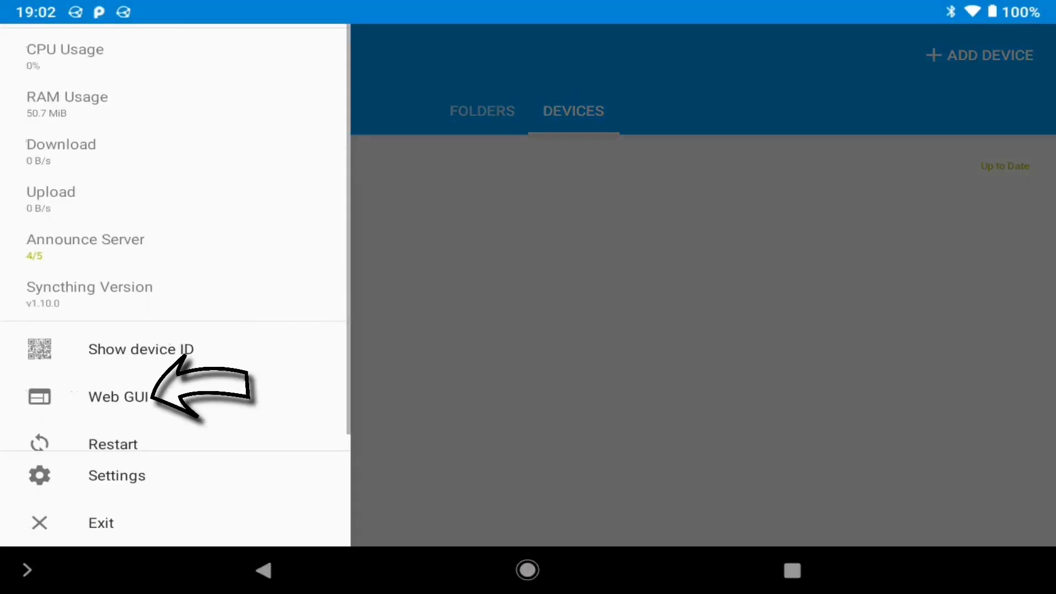
pyautogui.click(110, 395)
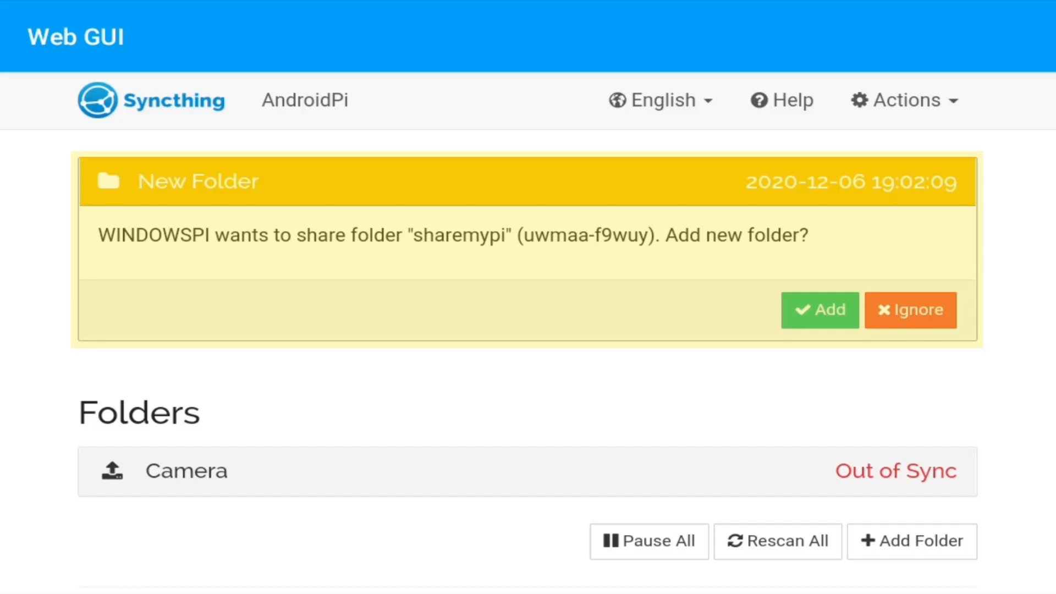
pyautogui.click(819, 309)
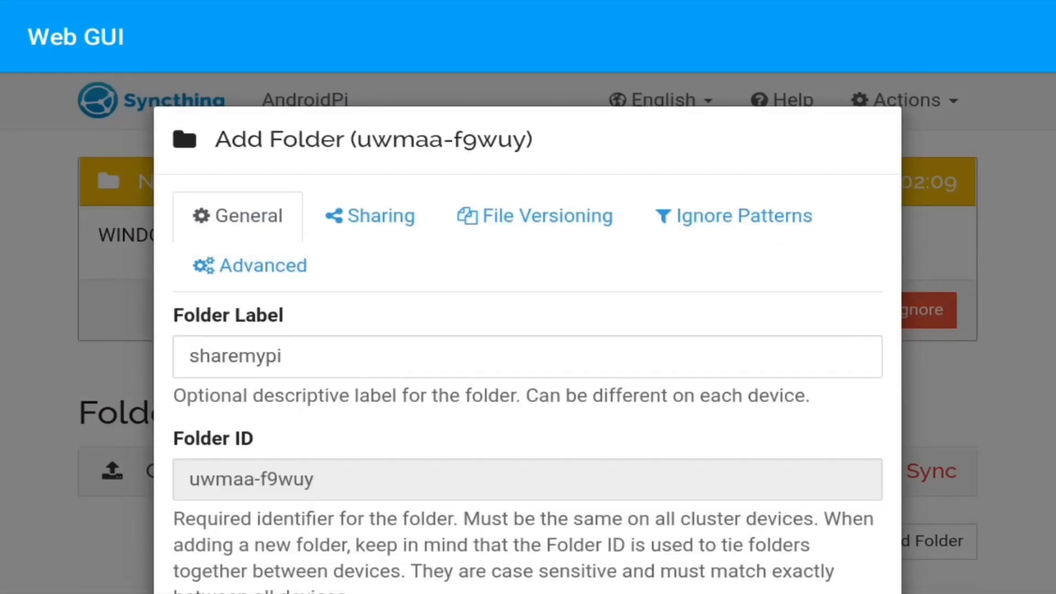
pyautogui.scroll(-5, 528, 330)
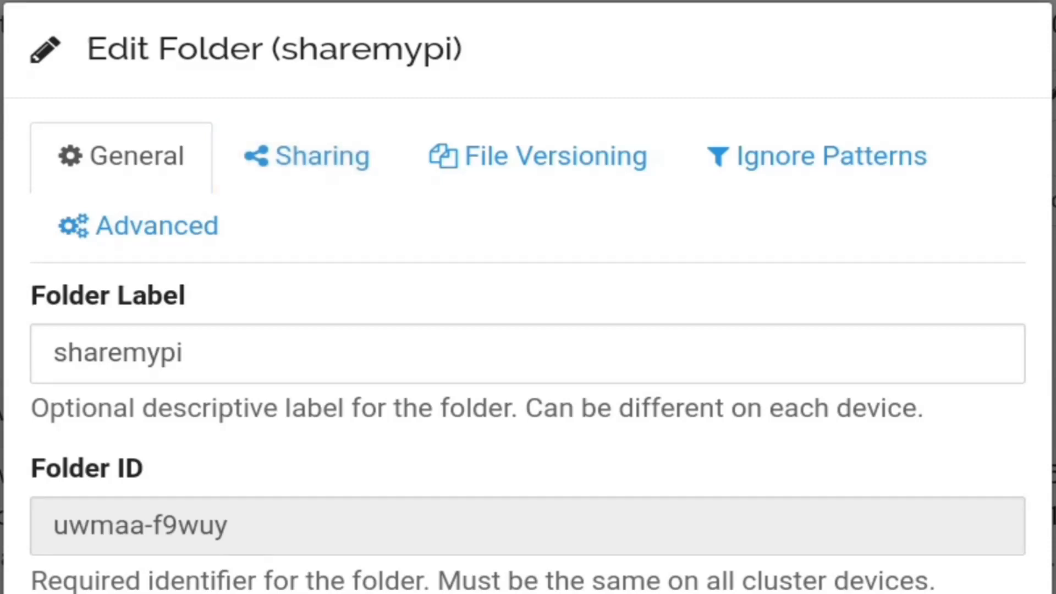
# Step: Give AndroidPi's sharemypi folder Simple File Versioning with files cleaned out after 30 days
pyautogui.click(538, 157)
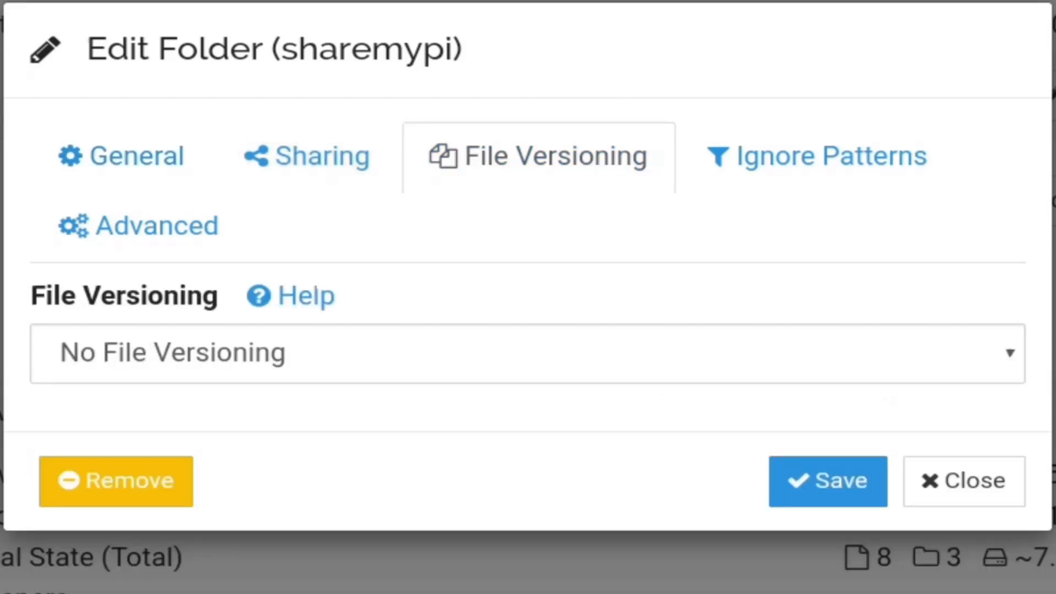
pyautogui.click(286, 353)
pyautogui.click(220, 104)
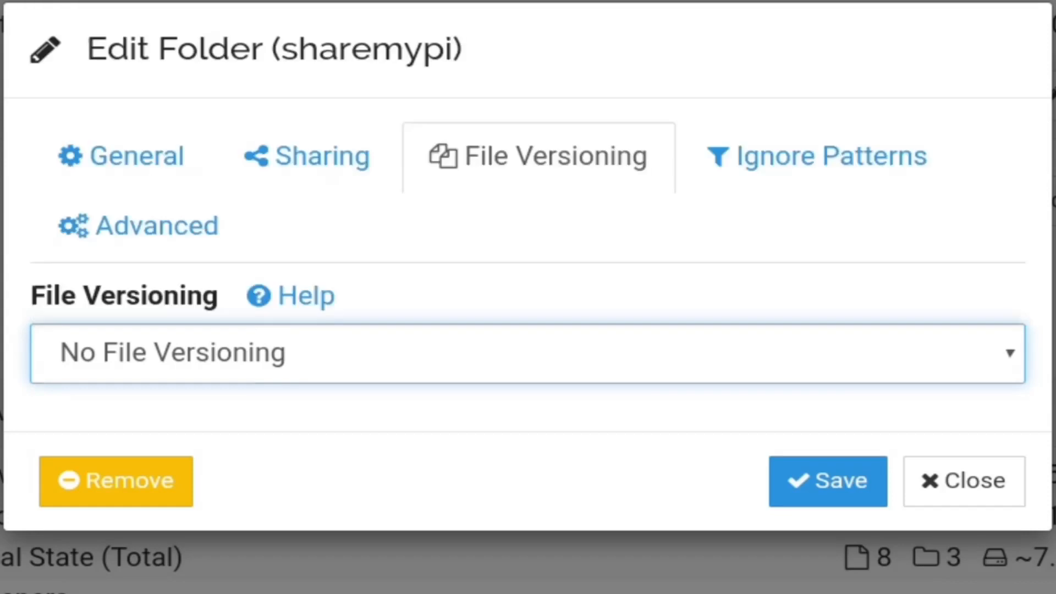
pyautogui.click(882, 472)
pyautogui.write('30')
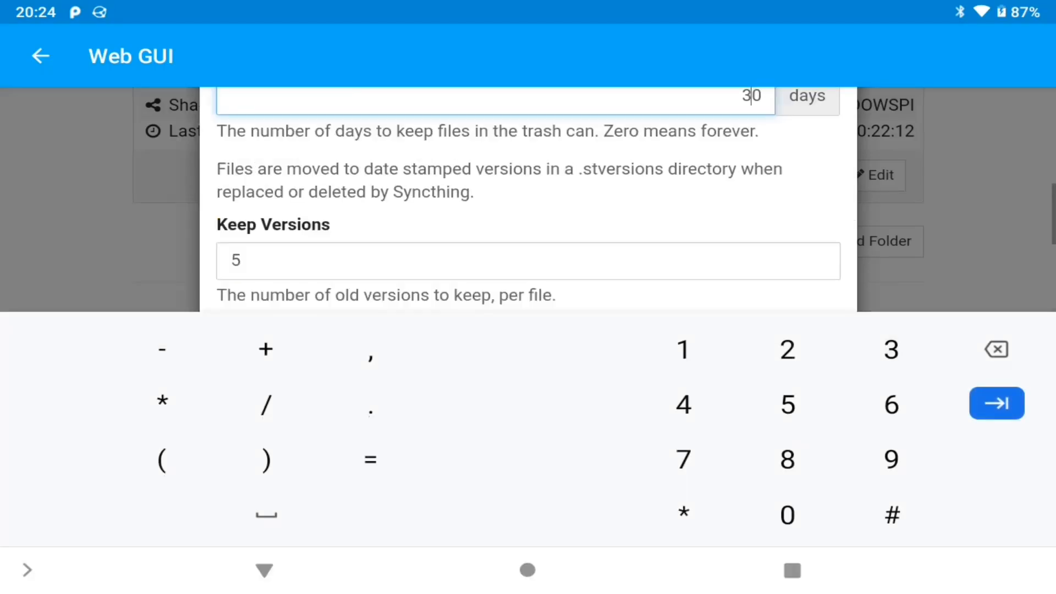
# Step: Set sharemypi to keep 3 old versions per file, check its advanced options and save the folder settings
pyautogui.click(247, 260)
pyautogui.scroll(-4, 528, 198)
pyautogui.press('BackSpace')
pyautogui.write('3')
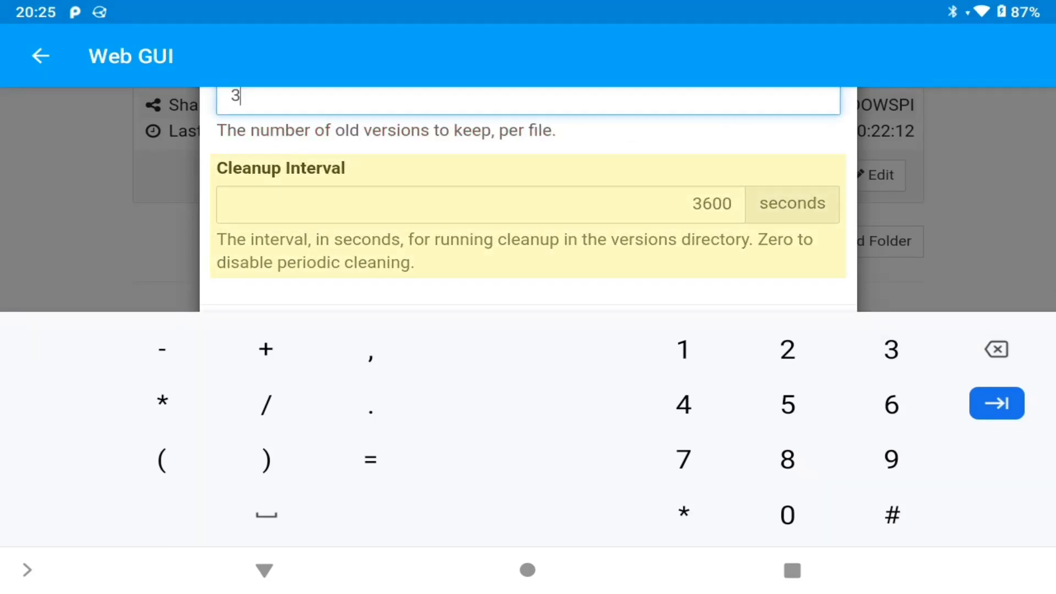
pyautogui.click(264, 569)
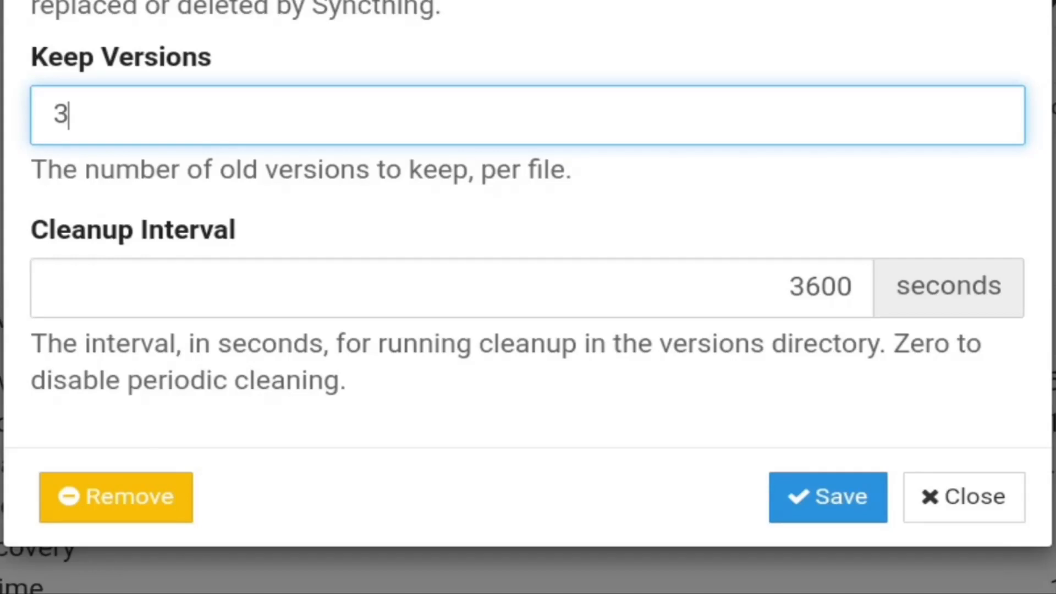
pyautogui.scroll(5, 528, 297)
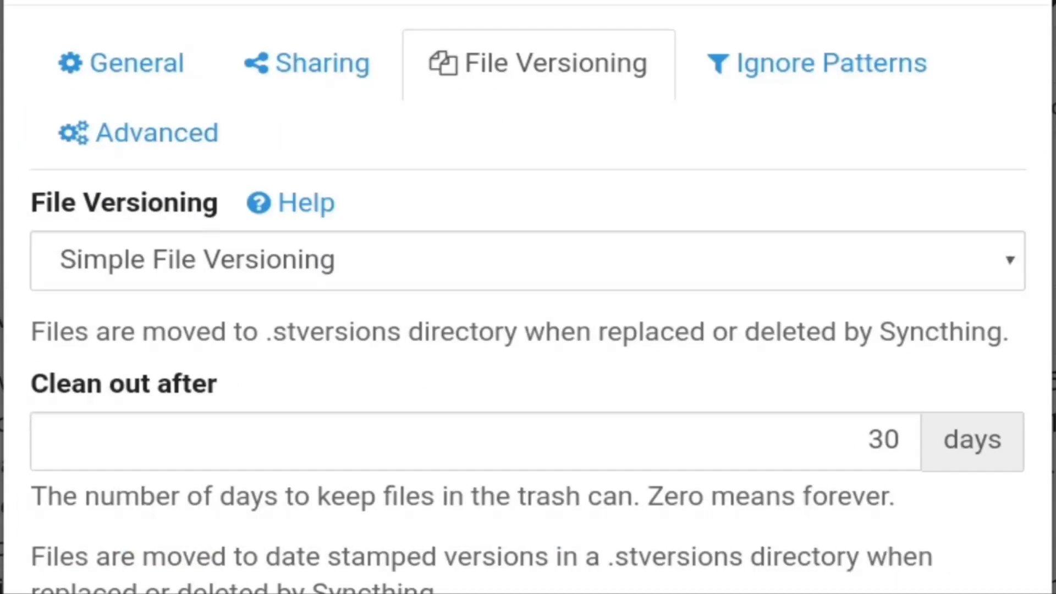
pyautogui.click(157, 132)
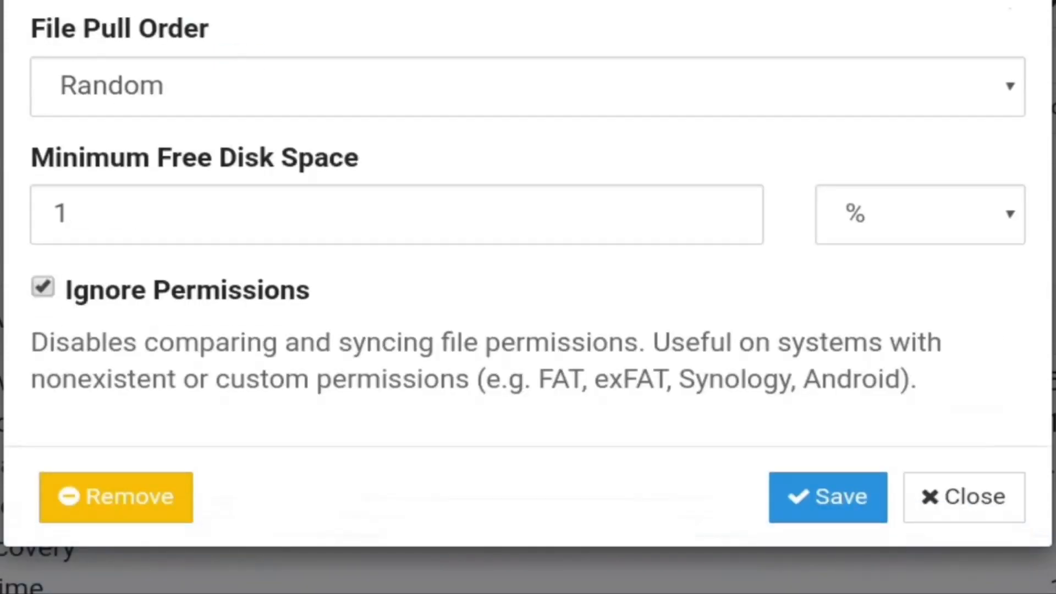
pyautogui.click(828, 497)
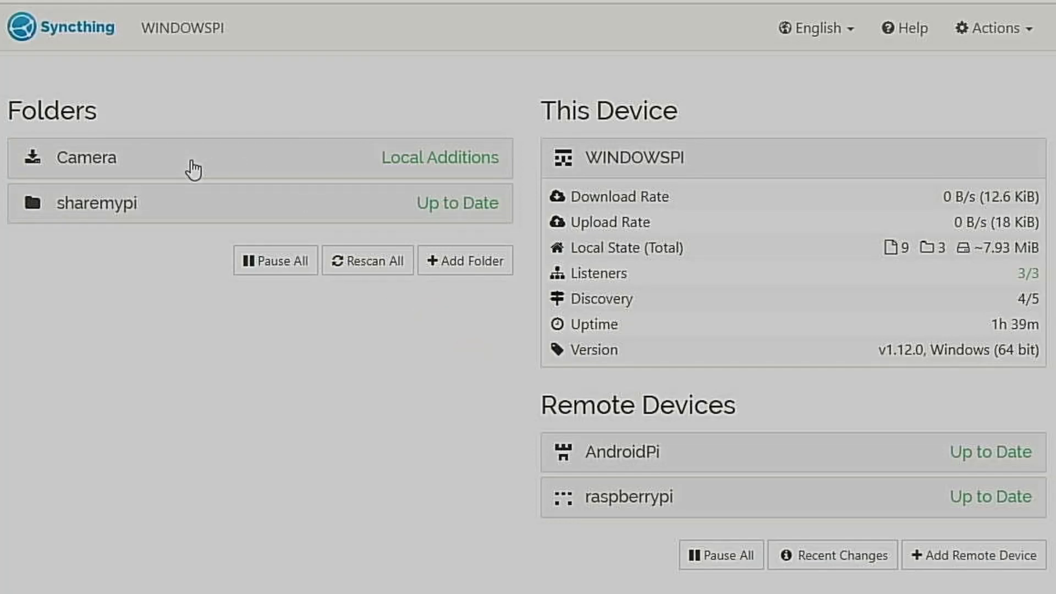
# Step: Switch to Syncthing on Windows and examine the Camera folder's details and its locally changed items
pyautogui.click(193, 167)
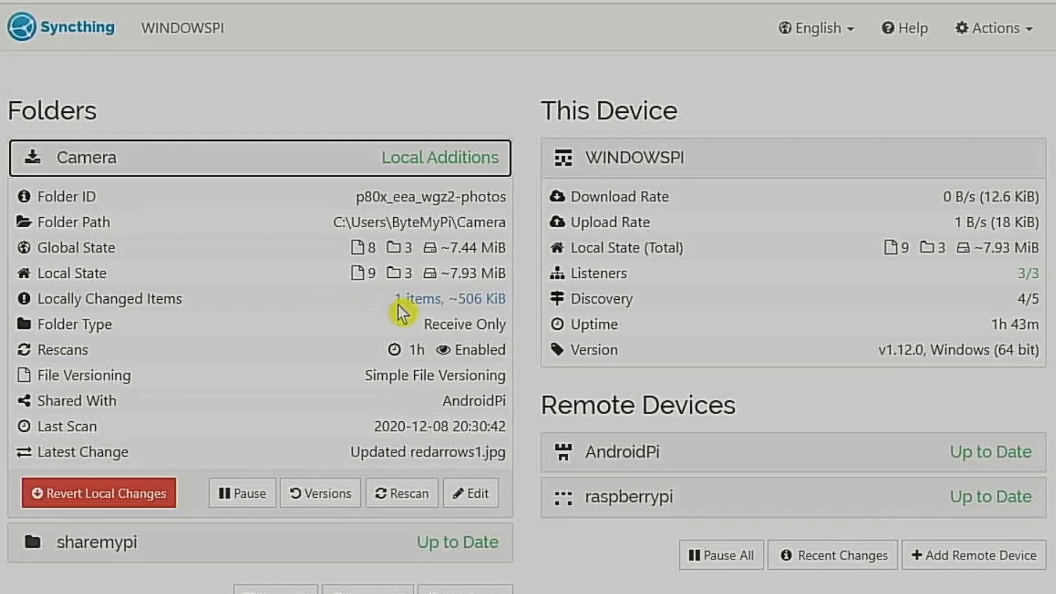
pyautogui.click(418, 301)
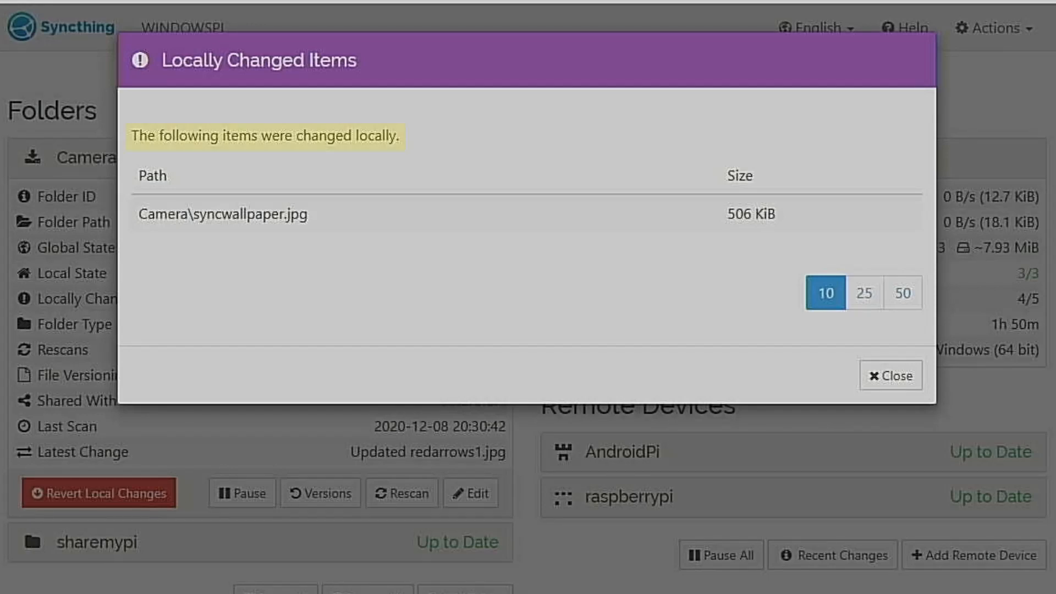
pyautogui.click(887, 379)
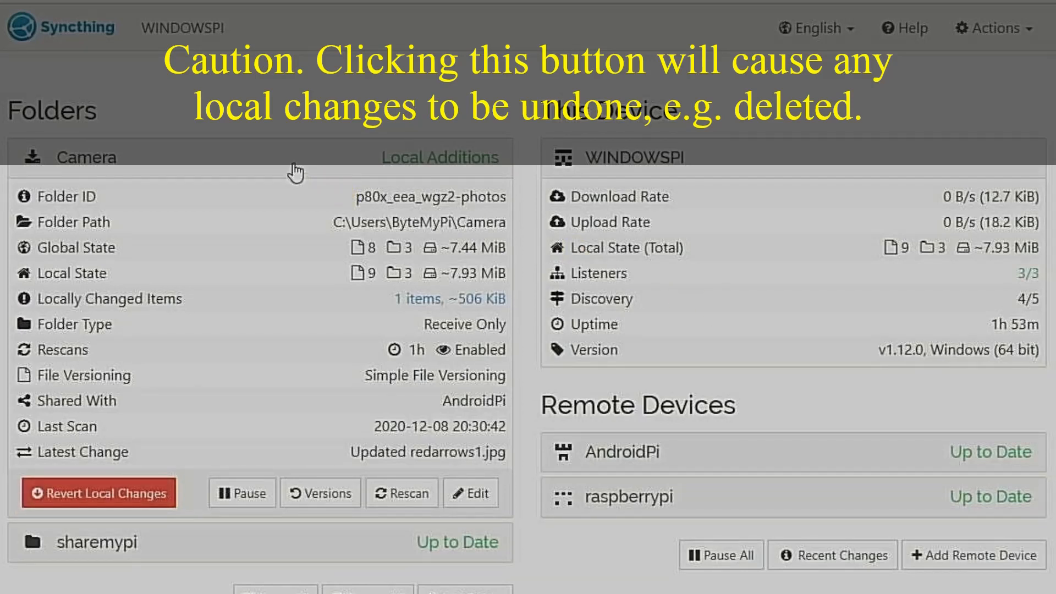
pyautogui.click(295, 173)
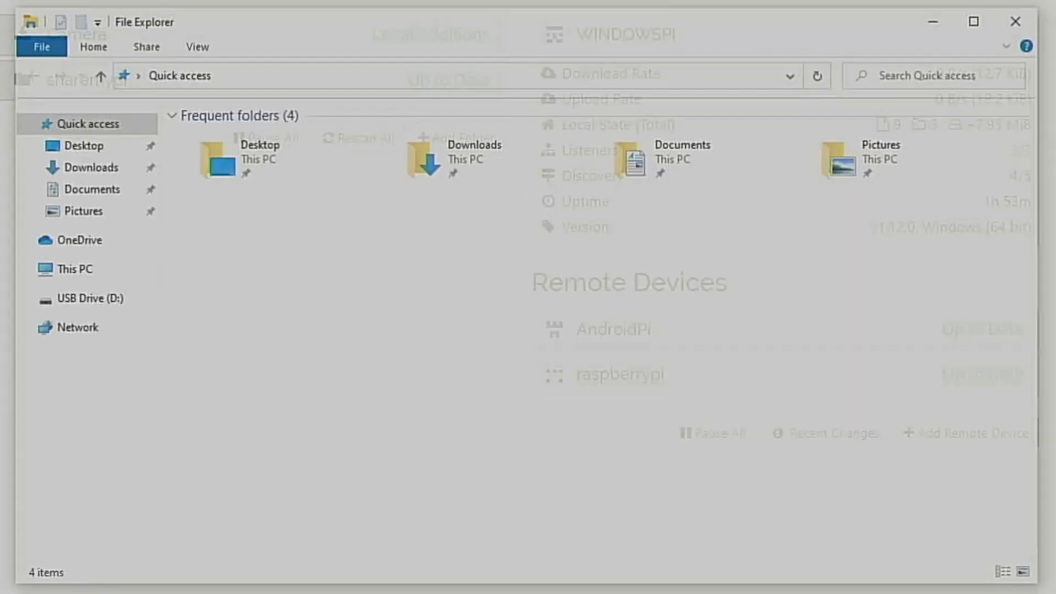
# Step: Switch to File Explorer and delete the syncwallpaper image from the inner Camera folder under C:\Users\ByteMyPi\Camera
pyautogui.click(71, 268)
pyautogui.click(258, 328)
pyautogui.doubleClick(259, 328)
pyautogui.doubleClick(236, 213)
pyautogui.doubleClick(233, 137)
pyautogui.doubleClick(446, 133)
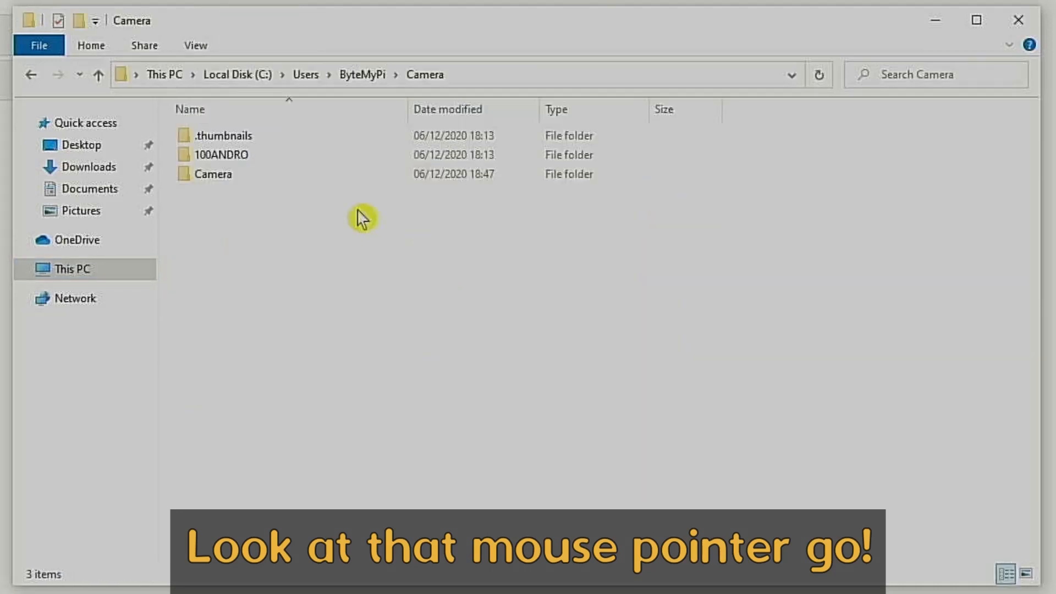
pyautogui.doubleClick(220, 174)
pyautogui.click(851, 198)
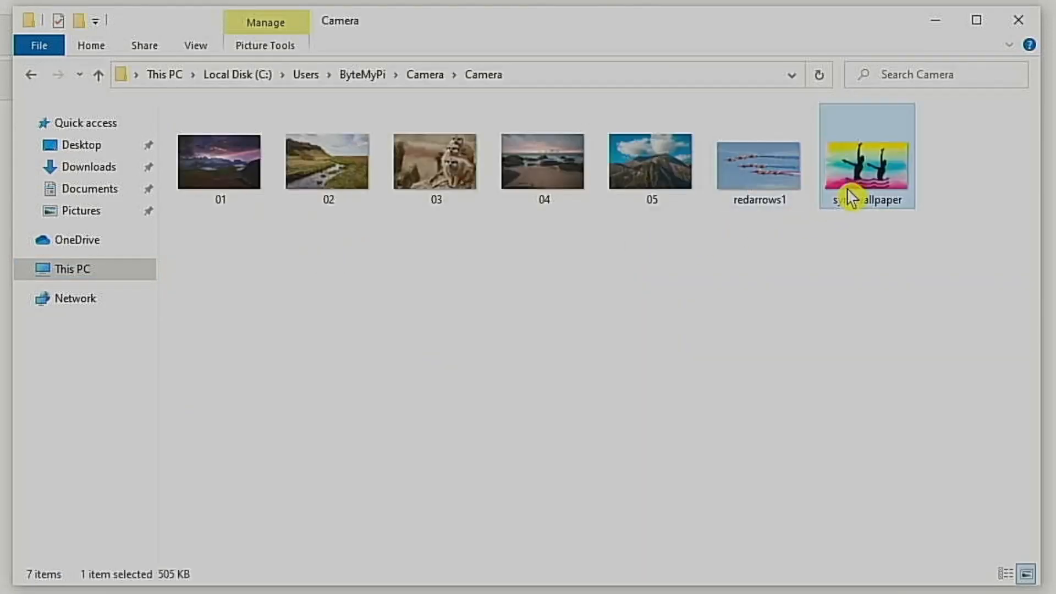
pyautogui.press('Delete')
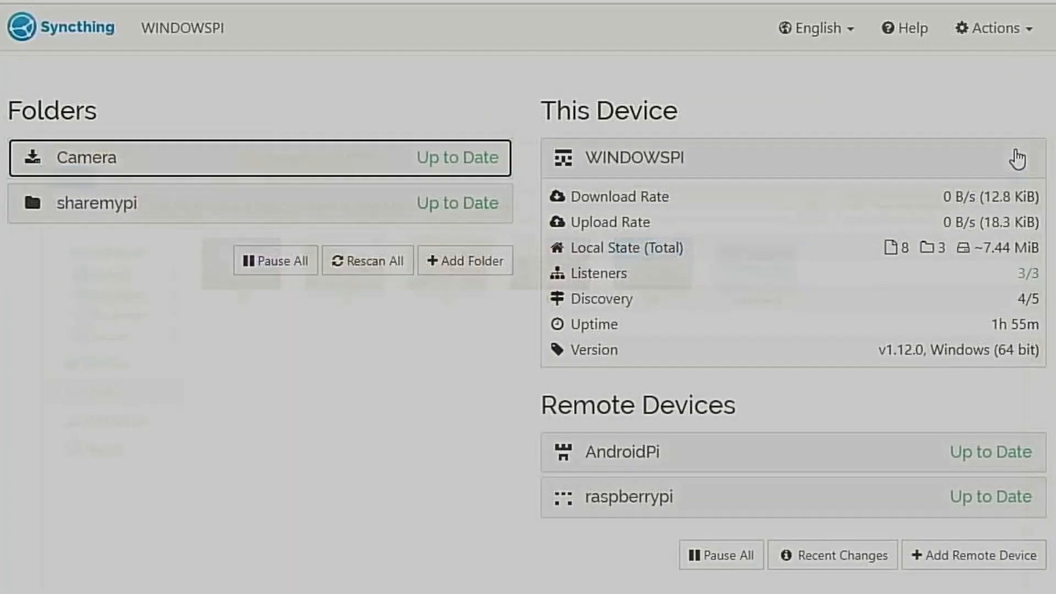
pyautogui.click(329, 341)
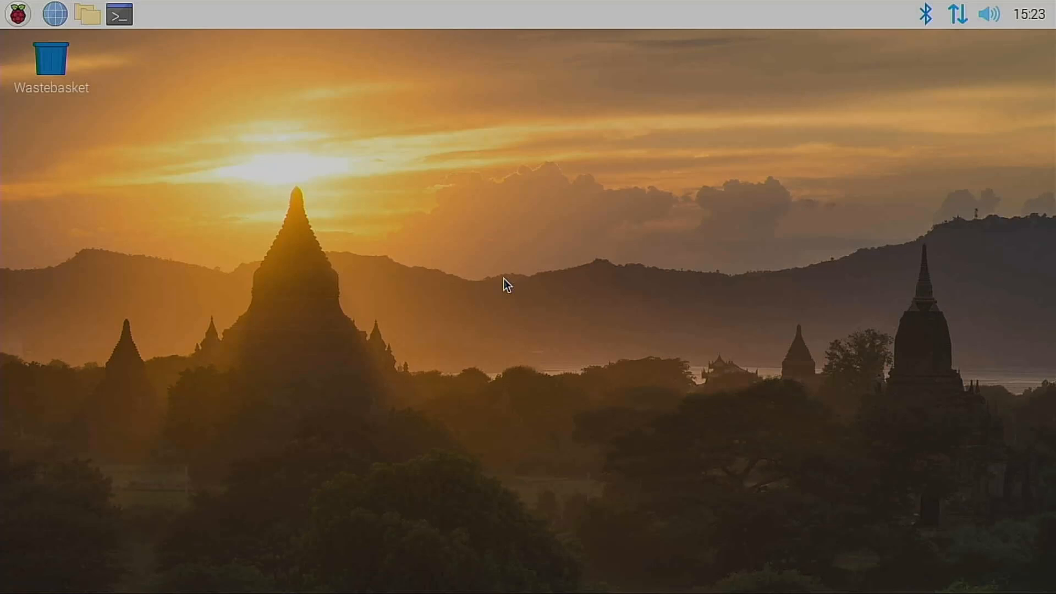
# Step: Open a terminal on the Raspberry Pi and refresh the package lists with sudo apt update
pyautogui.click(121, 16)
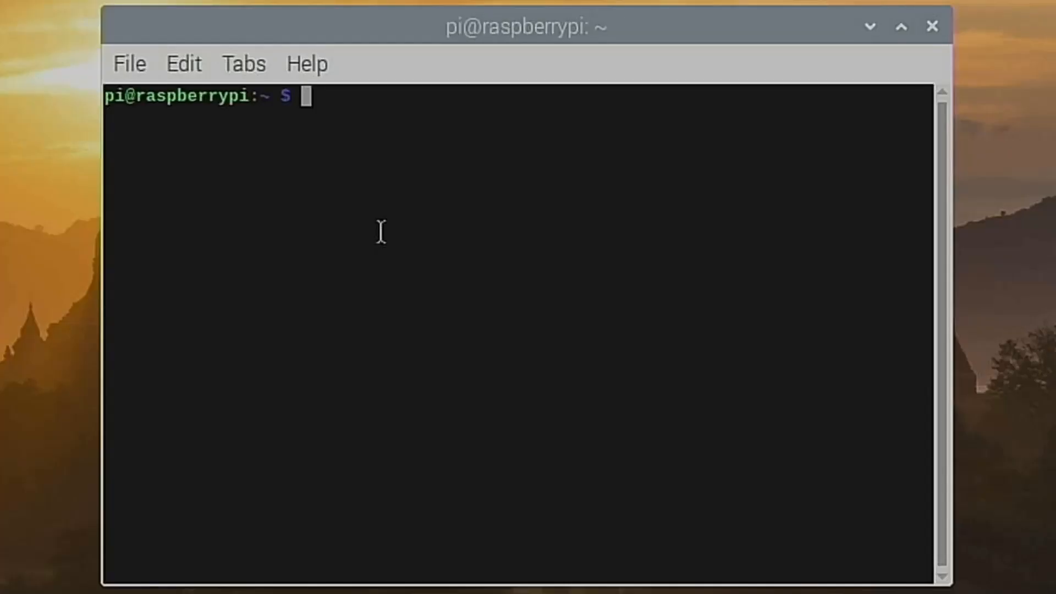
pyautogui.write('sudo ap')
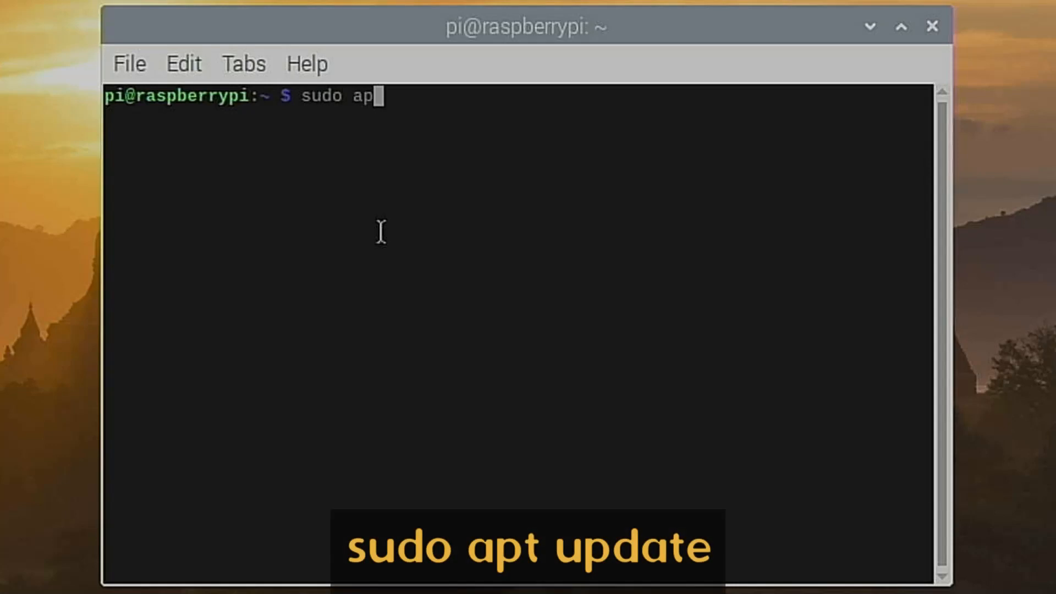
pyautogui.write('t update')
pyautogui.press('Return')
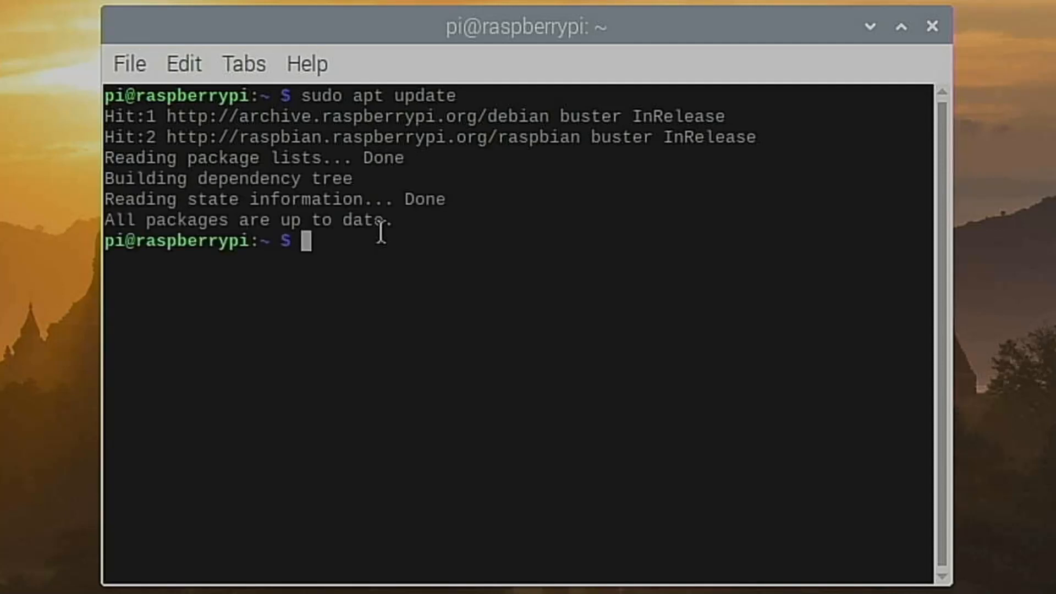
# Step: Clear the terminal and install Syncthing with sudo apt install syncthing
pyautogui.write('clear')
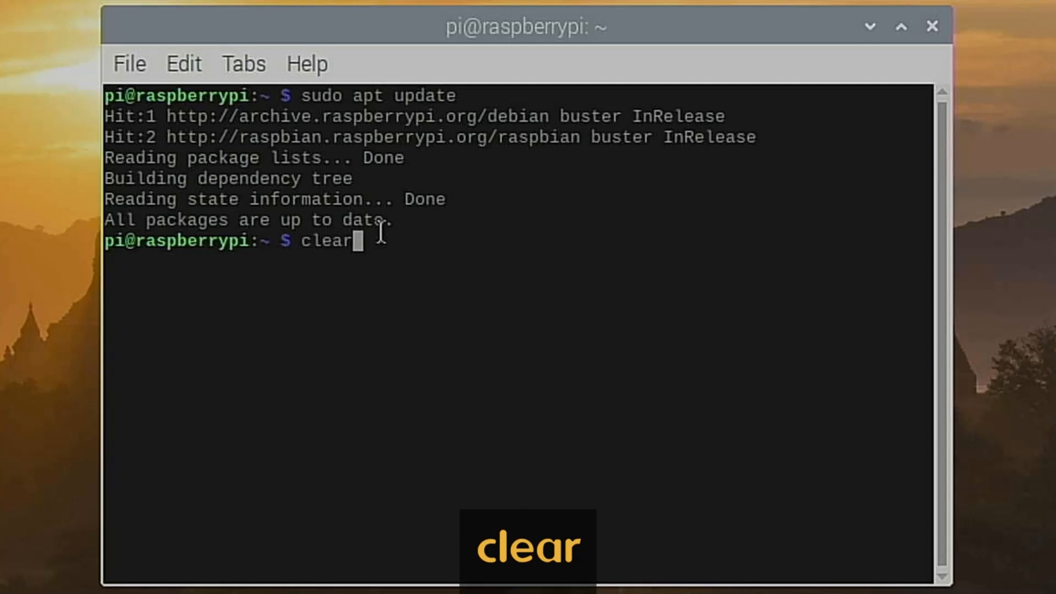
pyautogui.press('Return')
pyautogui.write('su')
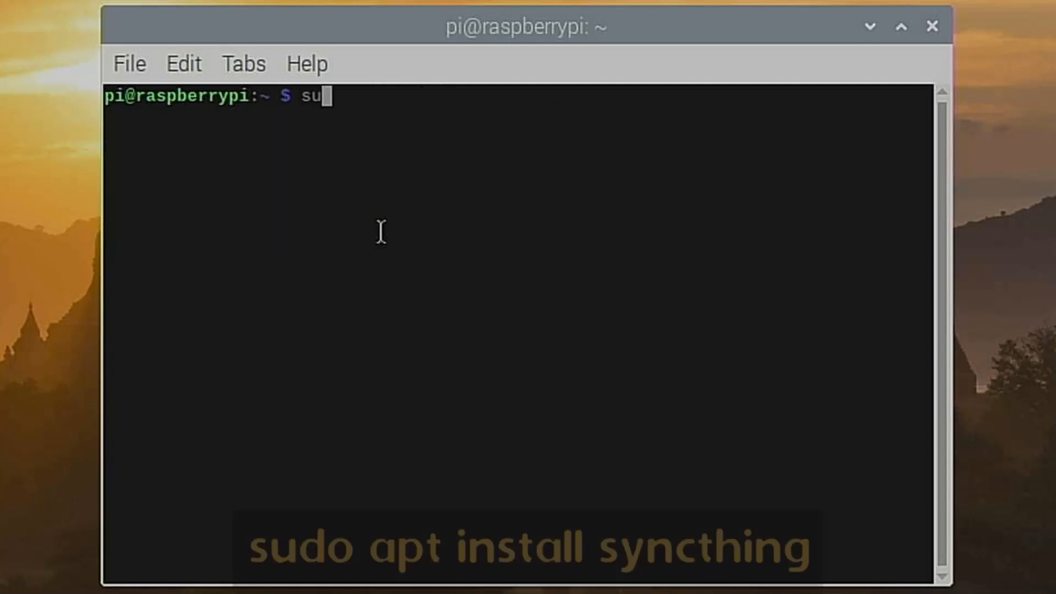
pyautogui.write('do apt ins')
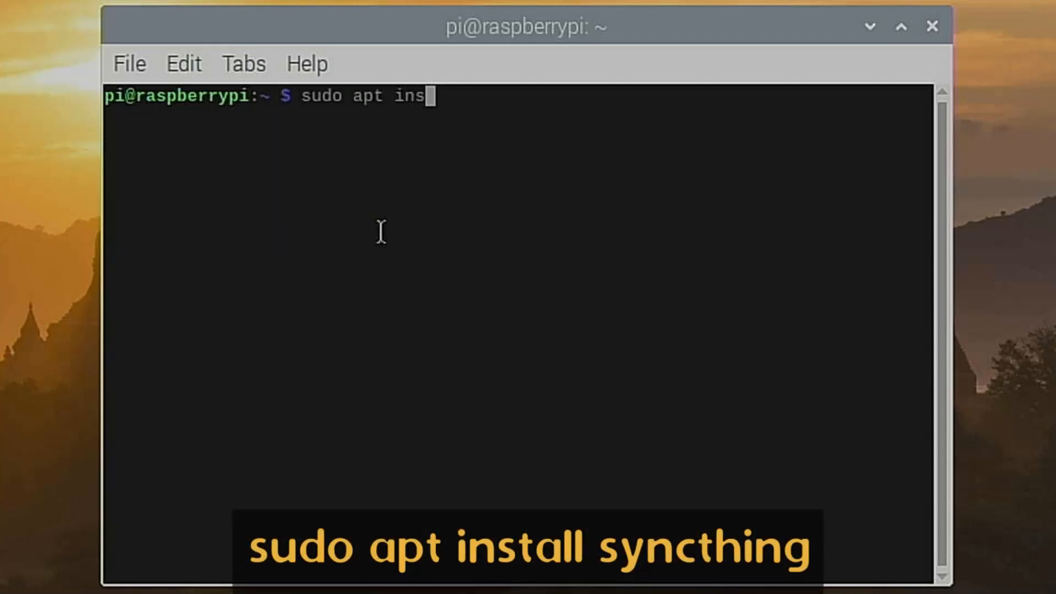
pyautogui.write('tall syncthing')
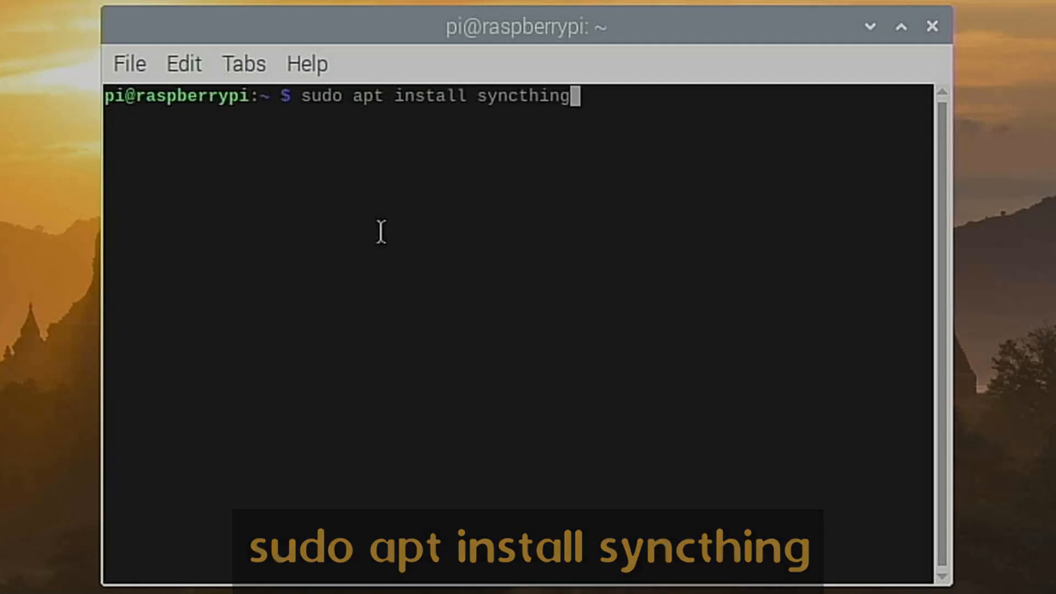
pyautogui.press('Return')
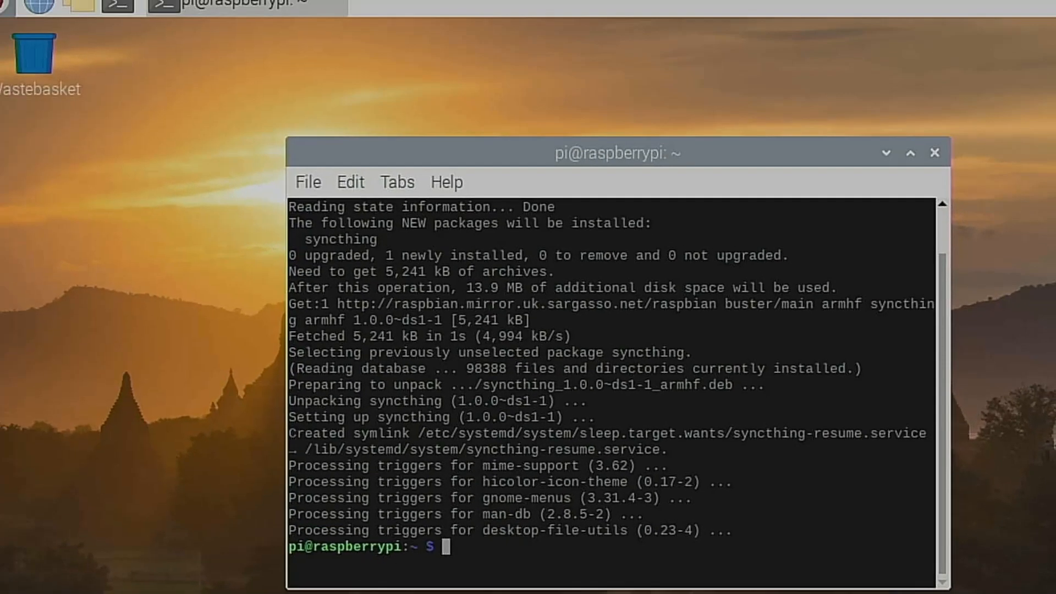
pyautogui.click(20, 22)
pyautogui.moveTo(81, 97)
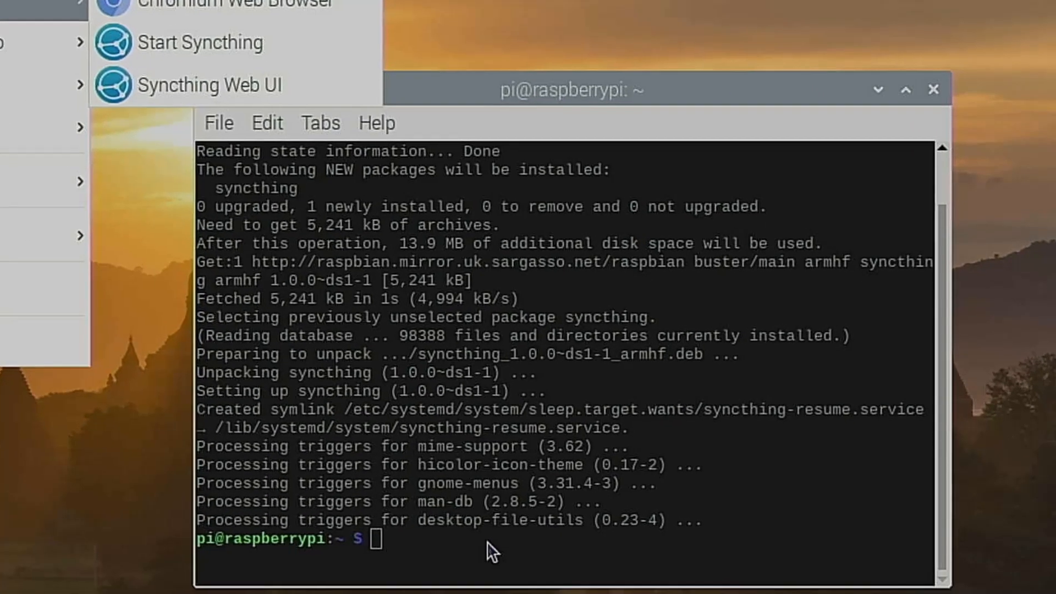
pyautogui.click(488, 541)
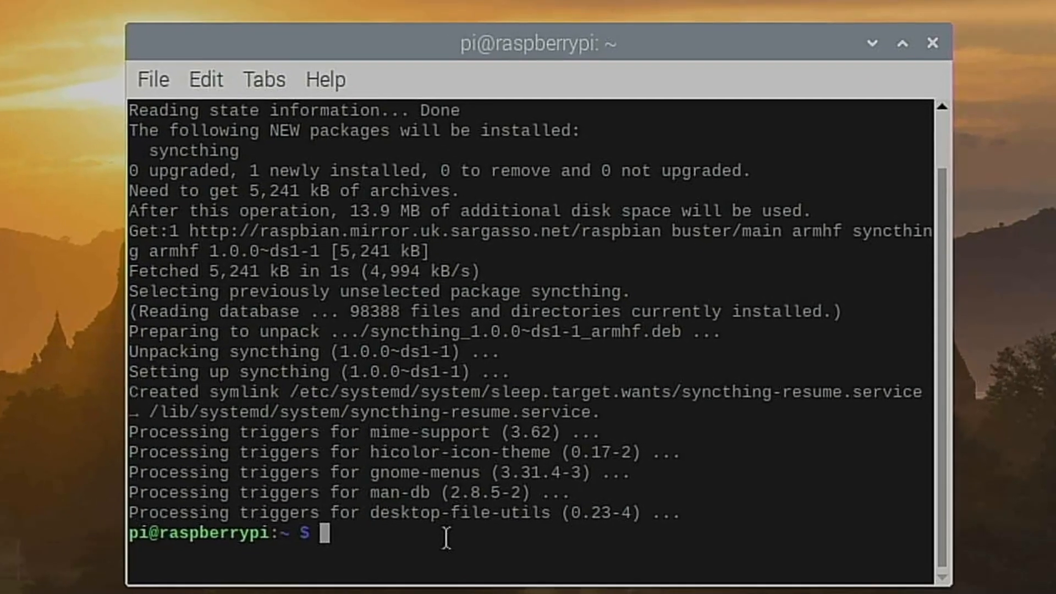
pyautogui.hotkey('ctrl', 'l')
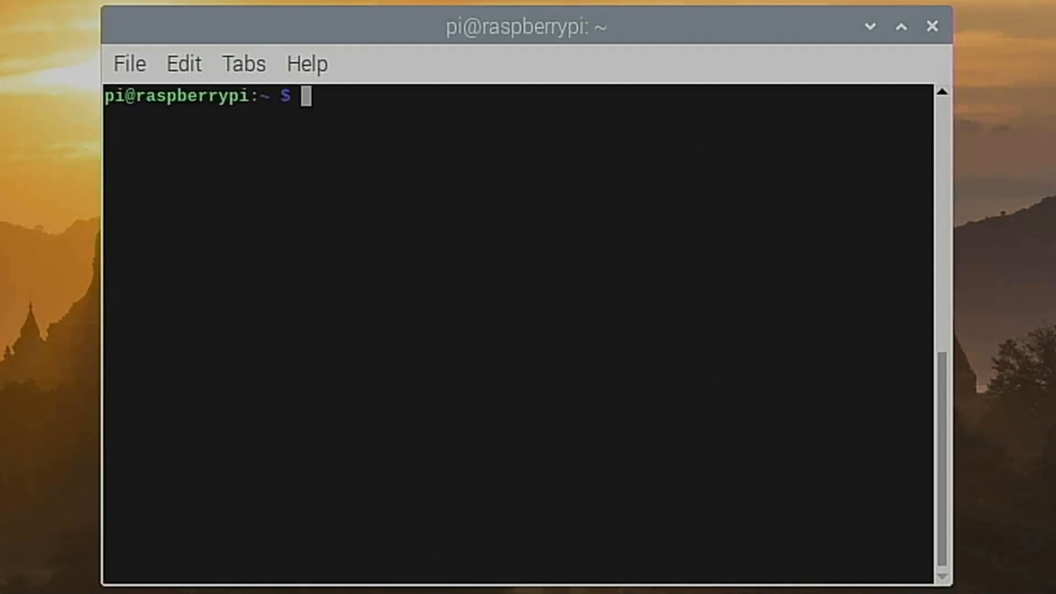
pyautogui.write('sudo')
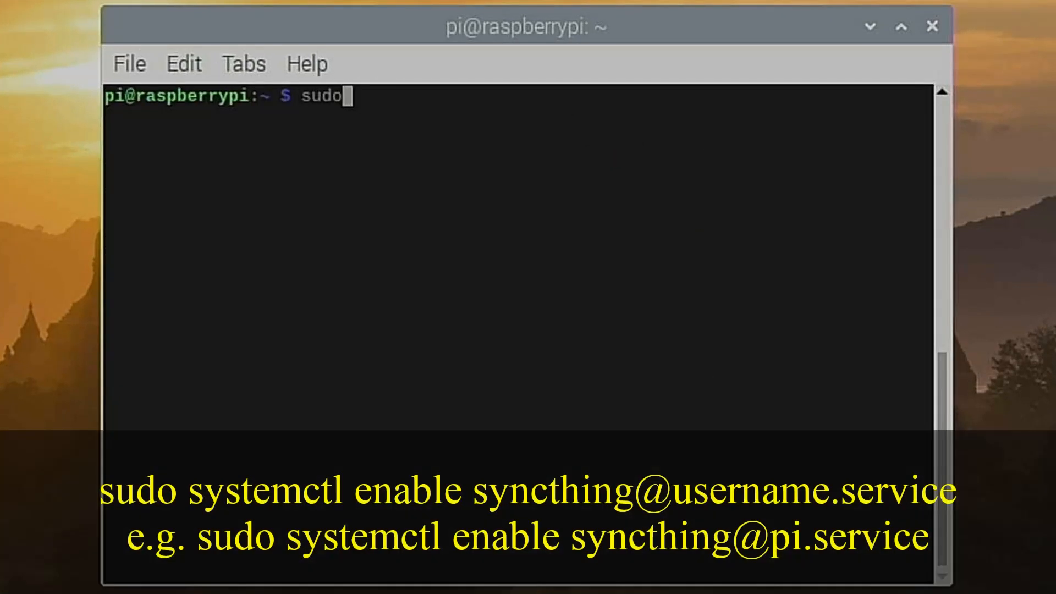
pyautogui.write(' systemc')
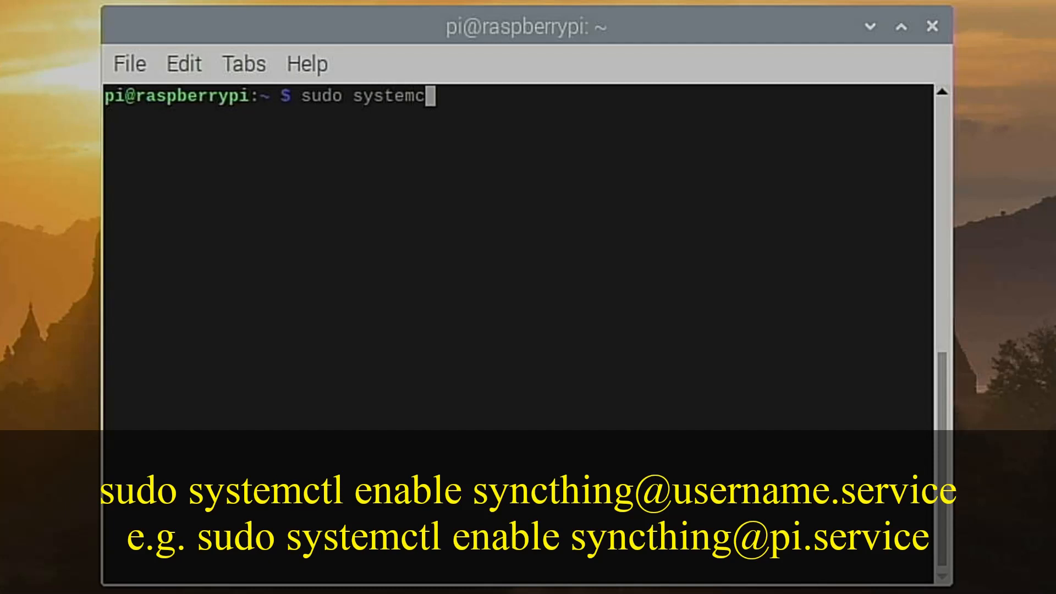
pyautogui.write('tl enab')
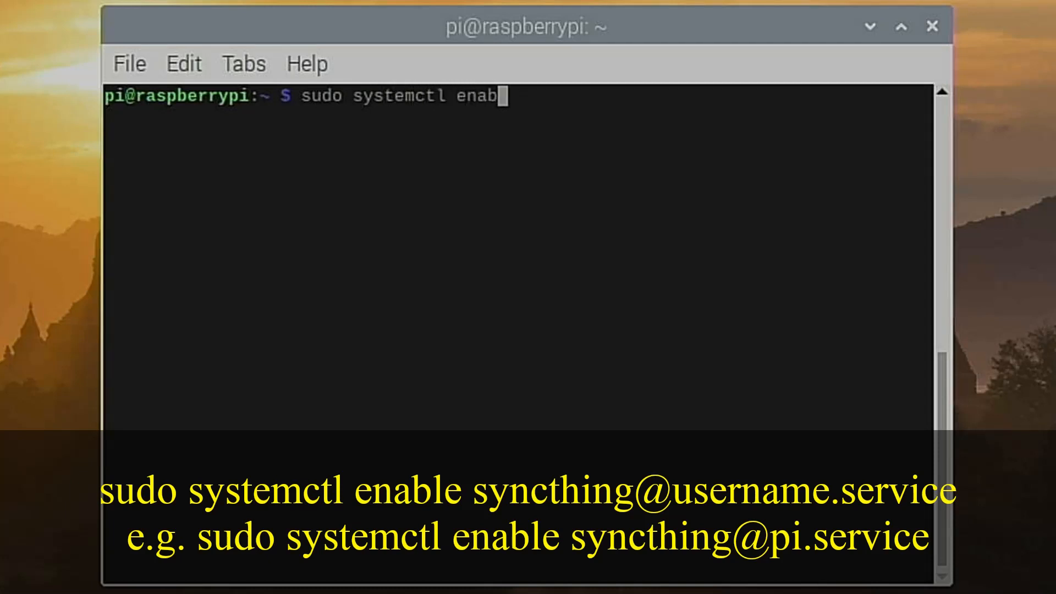
pyautogui.write('le syncthing@')
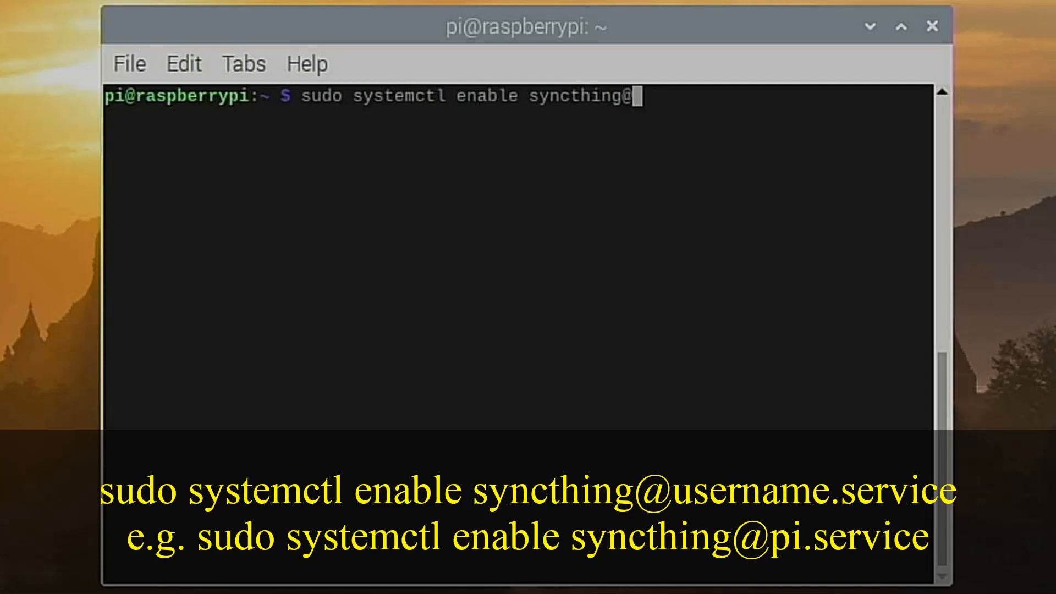
pyautogui.write('pi.service')
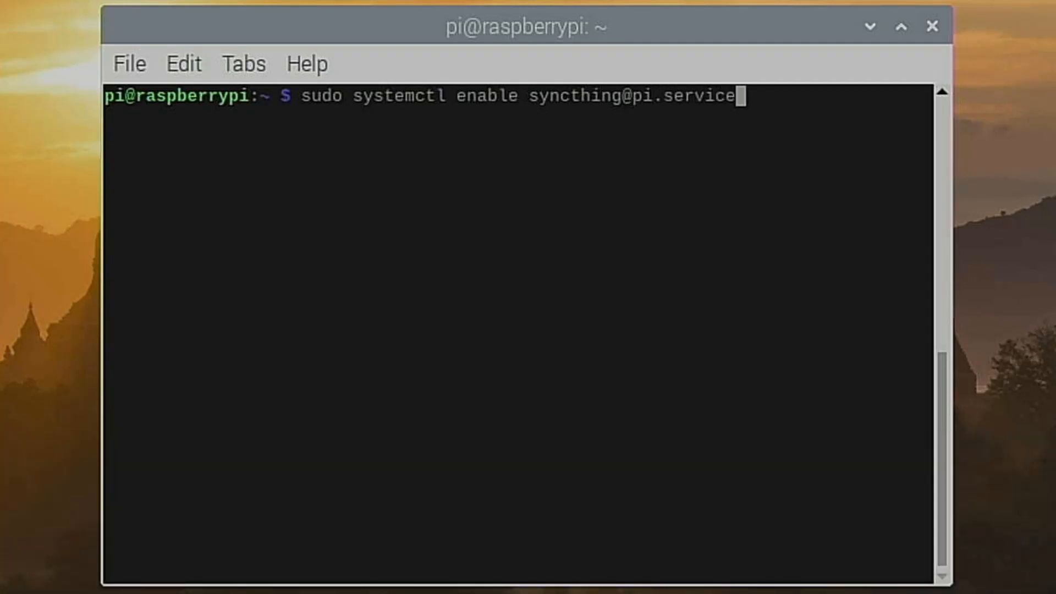
pyautogui.press('Return')
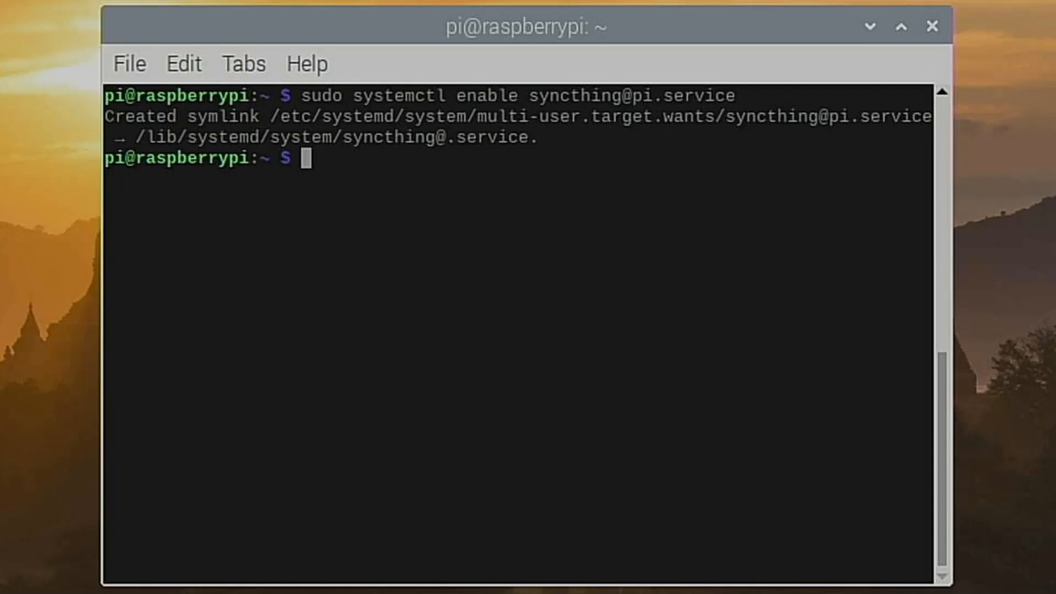
pyautogui.write('sudo reboot')
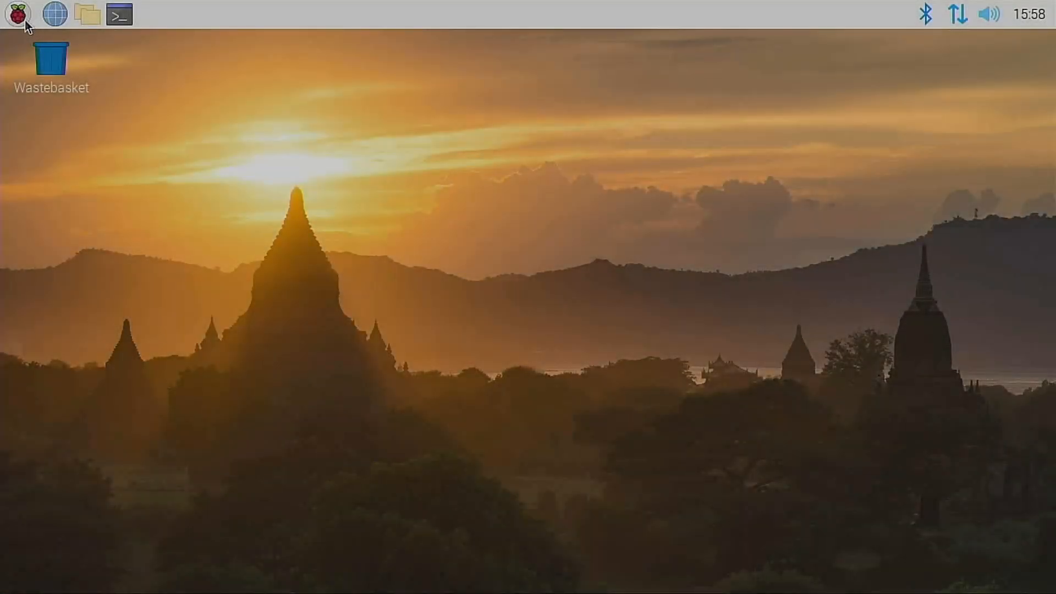
# Step: Add a shortcut for the Syncthing Web UI to the Raspberry Pi desktop
pyautogui.click(25, 19)
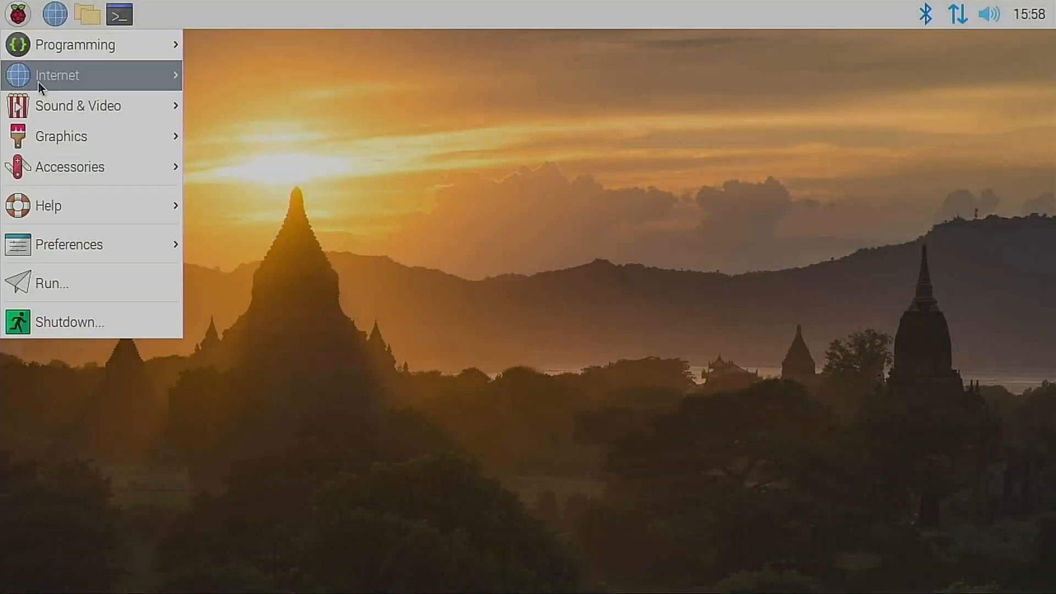
pyautogui.moveTo(39, 81)
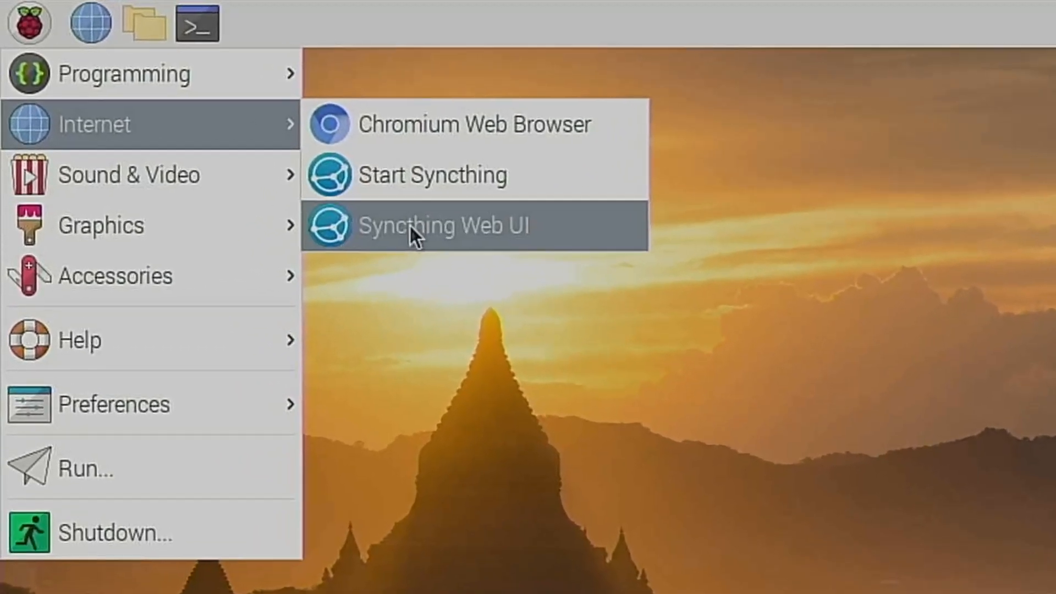
pyautogui.rightClick(324, 179)
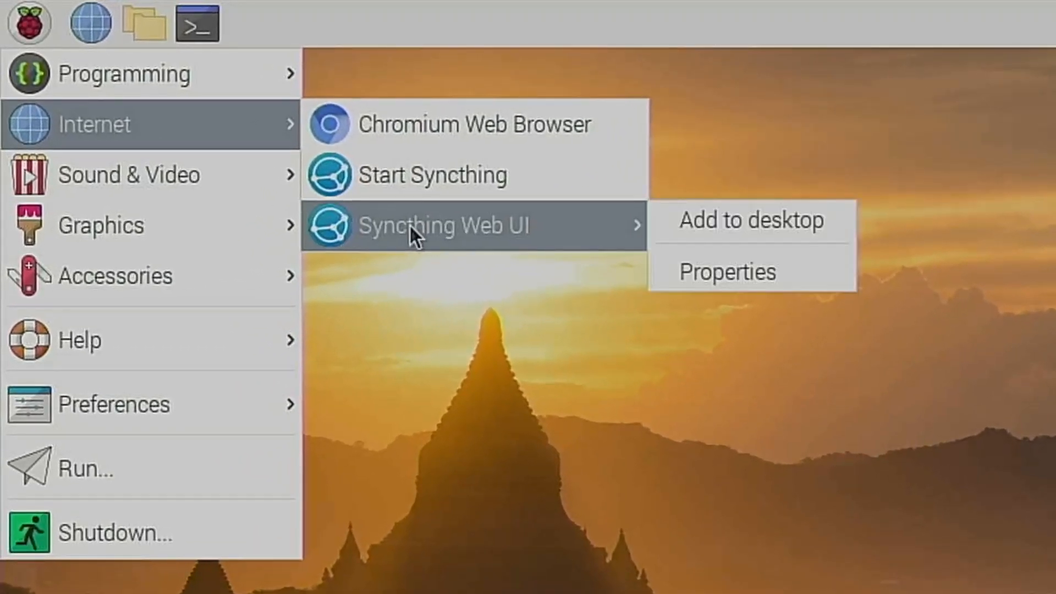
pyautogui.click(769, 204)
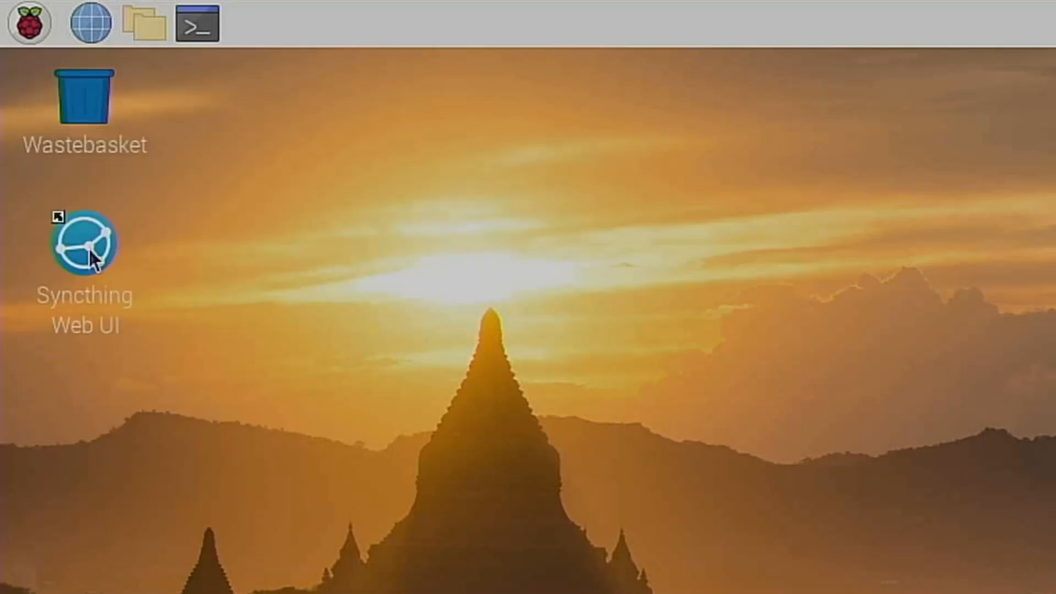
# Step: Open the Syncthing Web UI from its desktop shortcut and decline anonymous usage reporting
pyautogui.doubleClick(88, 246)
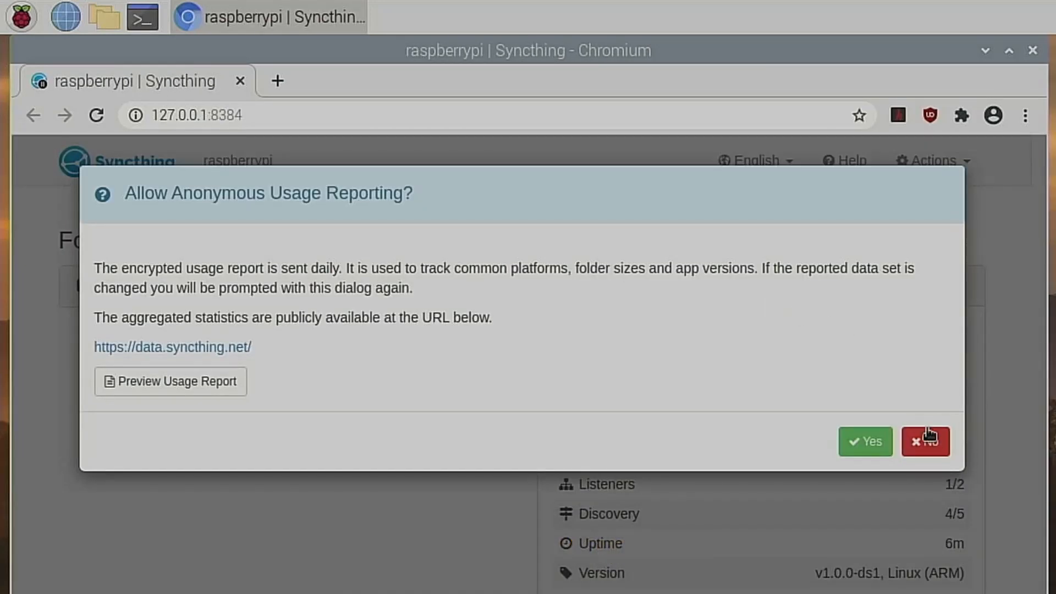
pyautogui.click(929, 438)
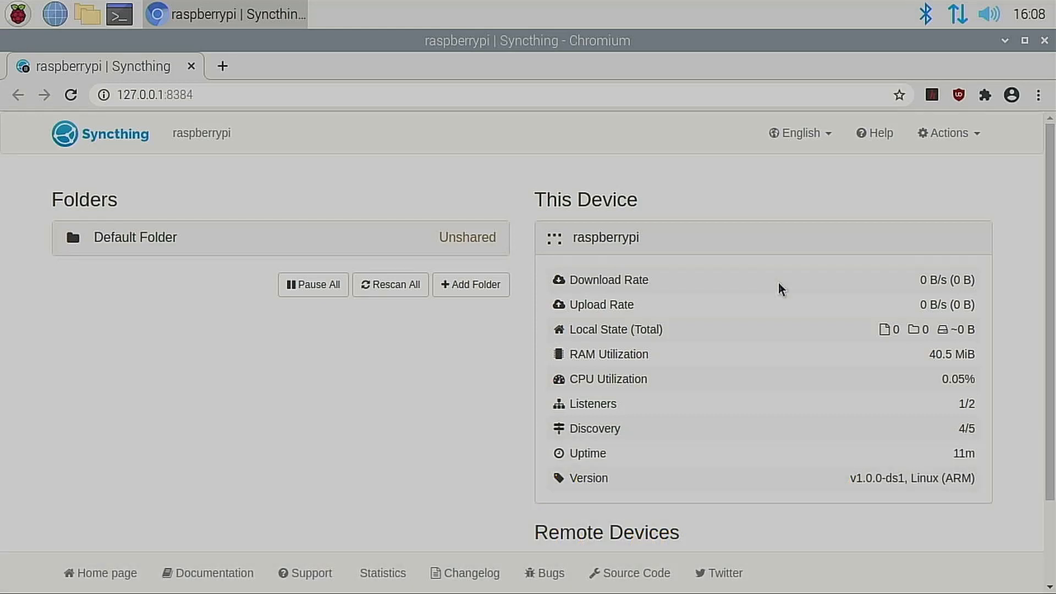
# Step: In the Raspberry Pi's Syncthing settings, enable HTTPS for the GUI and turn off Start Browser
pyautogui.click(941, 144)
pyautogui.click(891, 169)
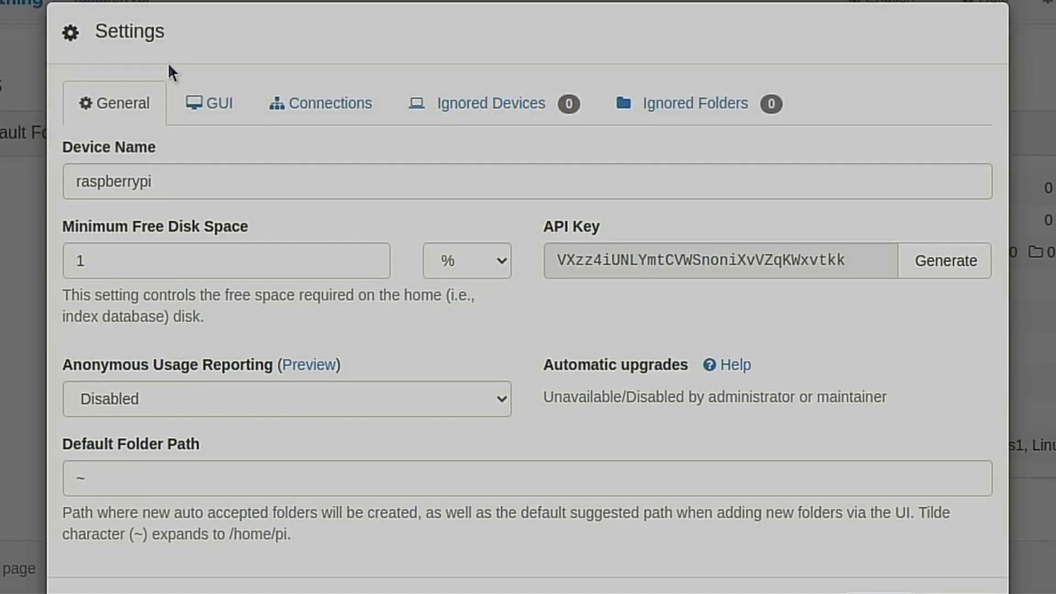
pyautogui.click(221, 117)
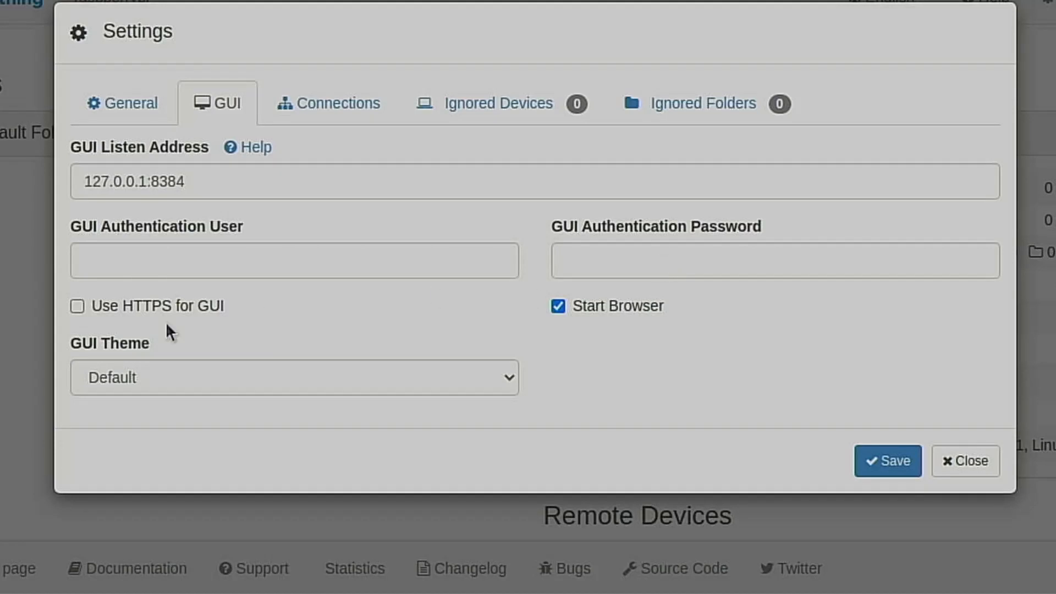
pyautogui.click(86, 311)
pyautogui.click(566, 305)
# Step: Disable NAT traversal, Global Discovery and Relaying in the connection settings, keep Local Discovery on, and save the settings
pyautogui.click(316, 107)
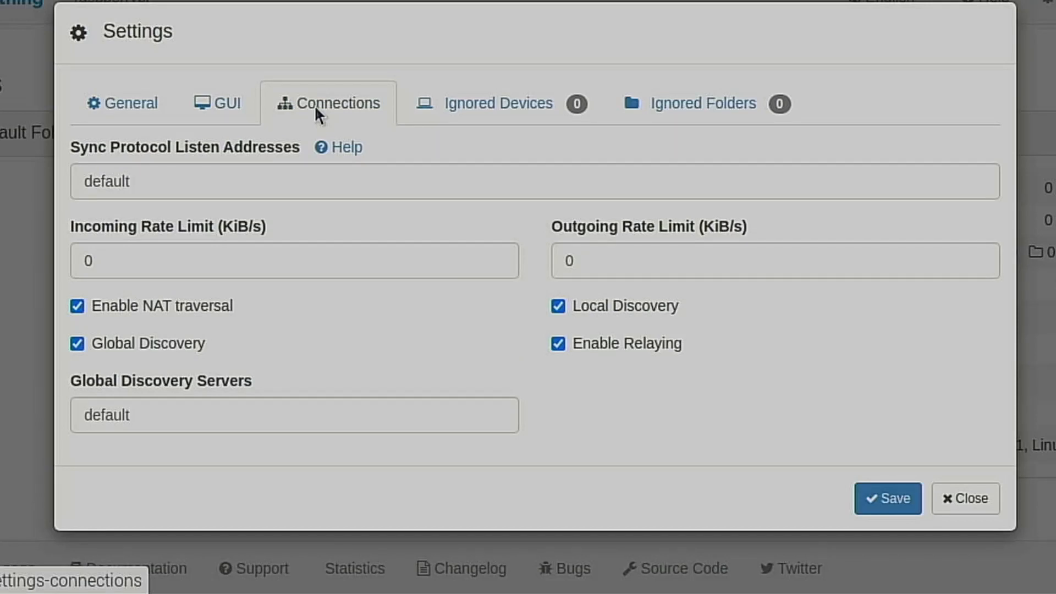
pyautogui.click(83, 312)
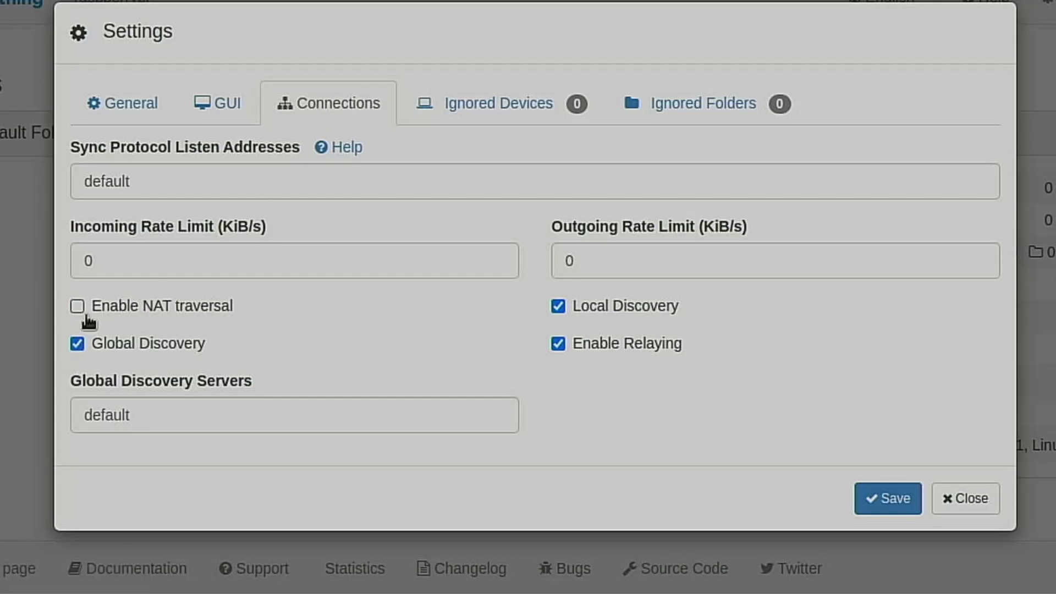
pyautogui.click(80, 345)
pyautogui.click(557, 347)
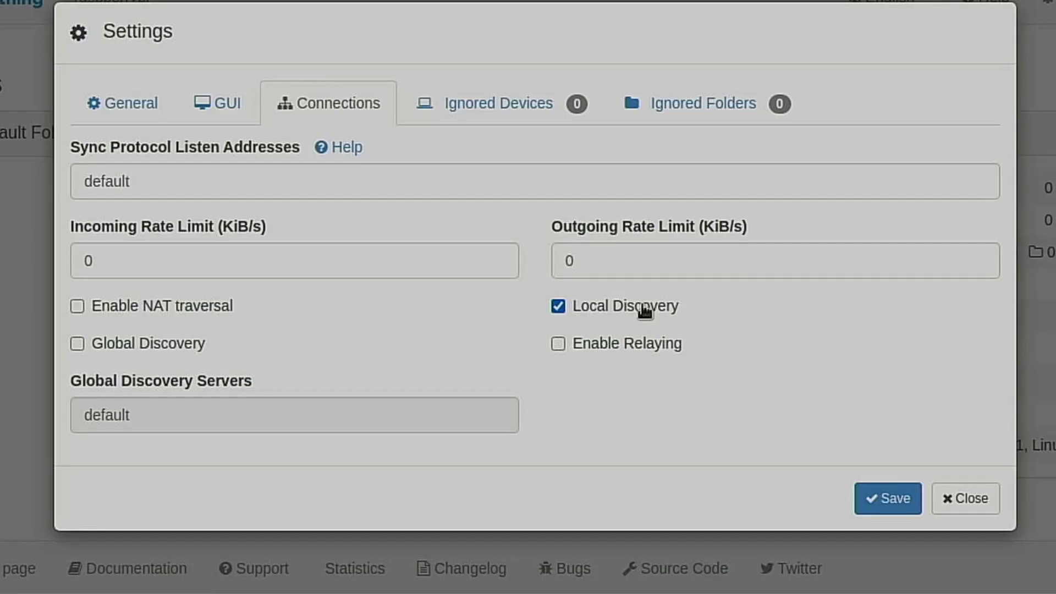
pyautogui.click(896, 514)
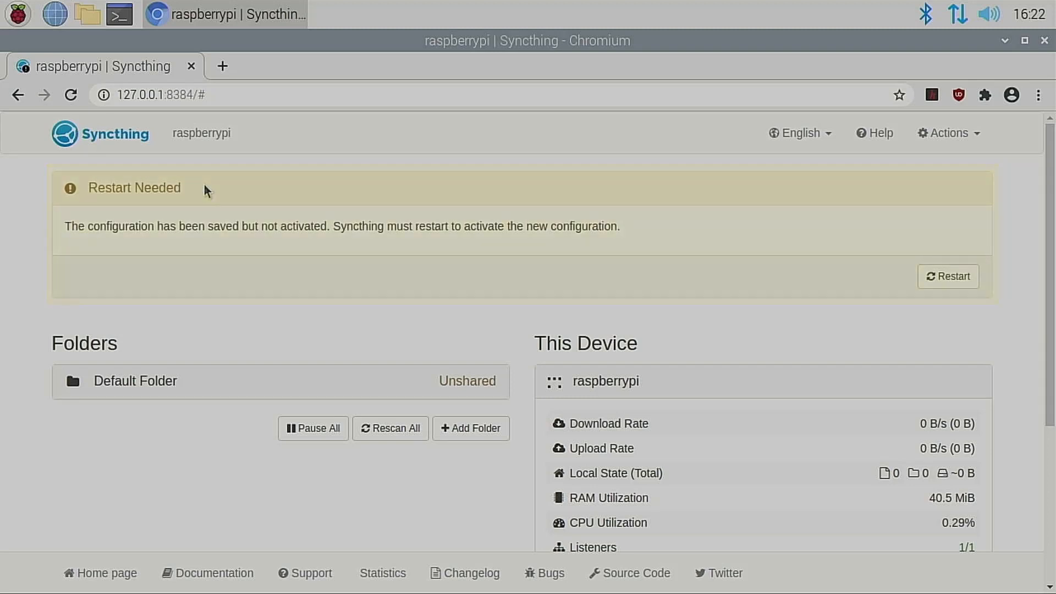
# Step: Restart Syncthing to activate the saved configuration, proceeding past the browser's certificate warning for 127.0.0.1
pyautogui.click(947, 276)
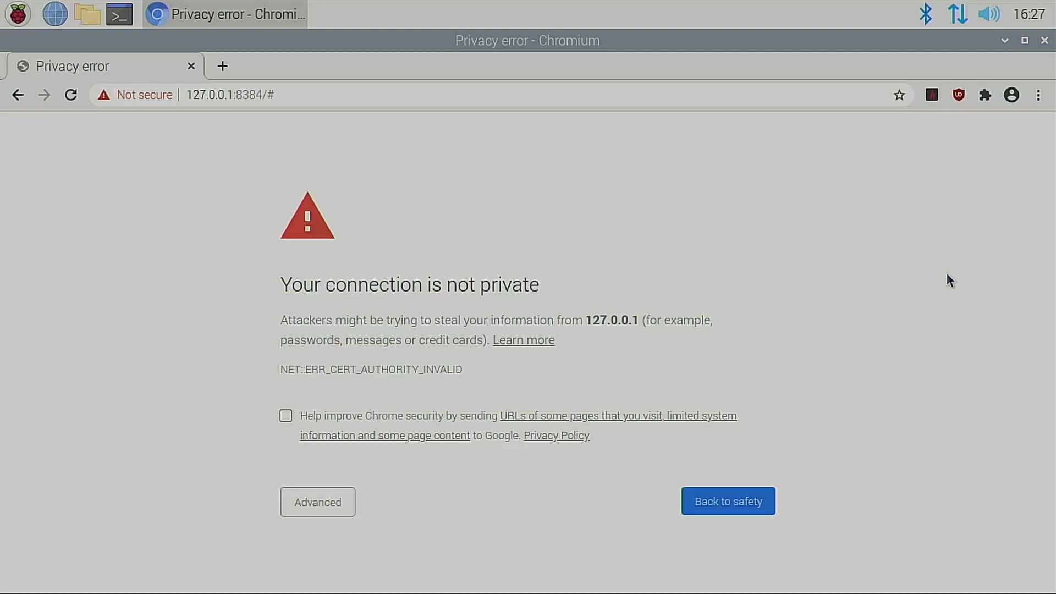
pyautogui.click(302, 502)
pyautogui.click(343, 545)
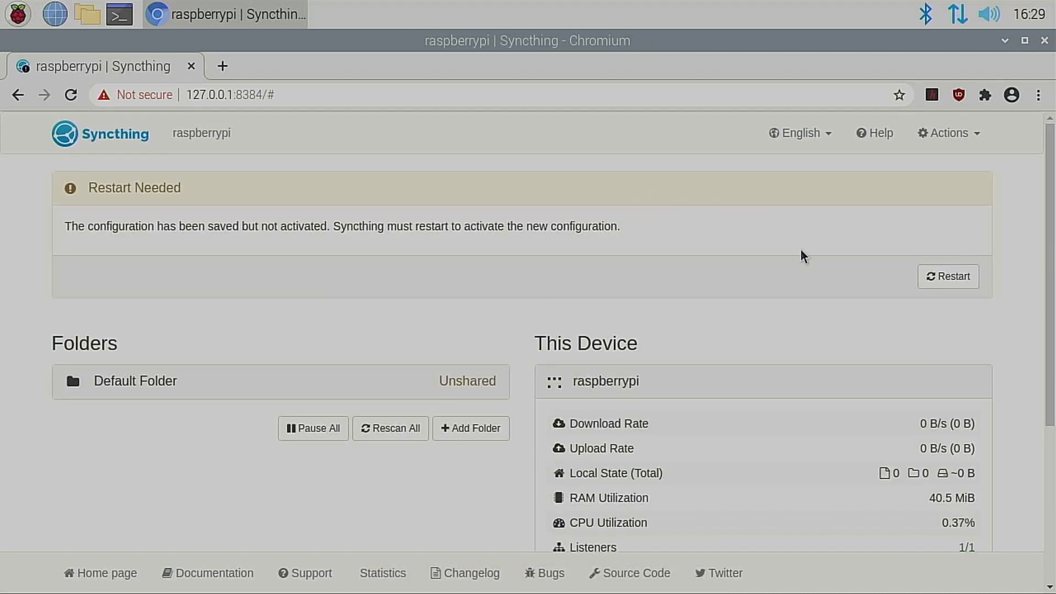
pyautogui.click(945, 279)
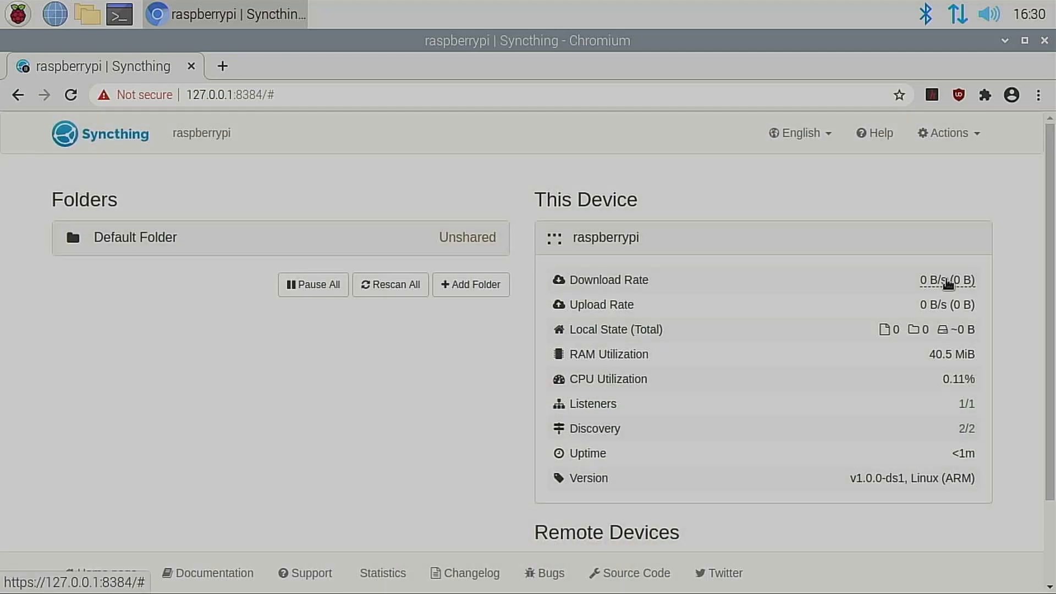
# Step: Add the Windows computer as a remote device using the first suggested nearby device ID, leaving the device name empty, and save
pyautogui.scroll(-2, 697, 419)
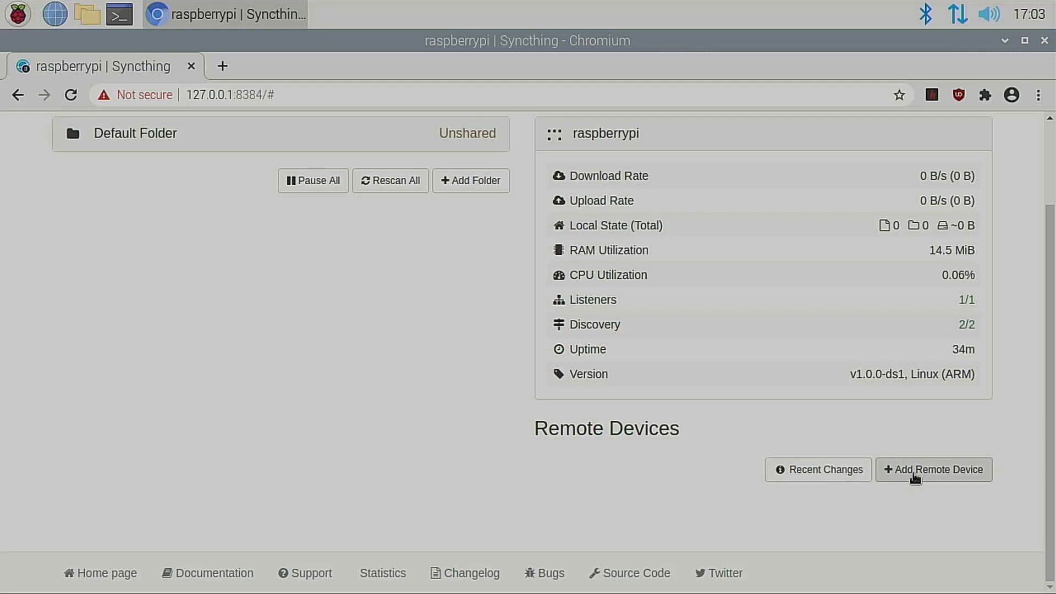
pyautogui.click(914, 474)
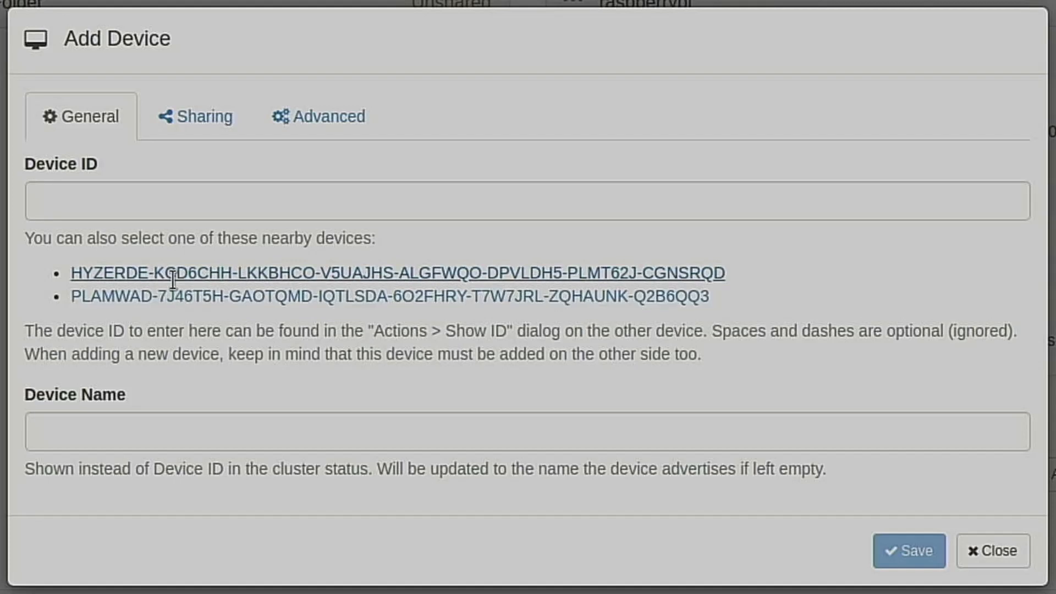
pyautogui.click(180, 273)
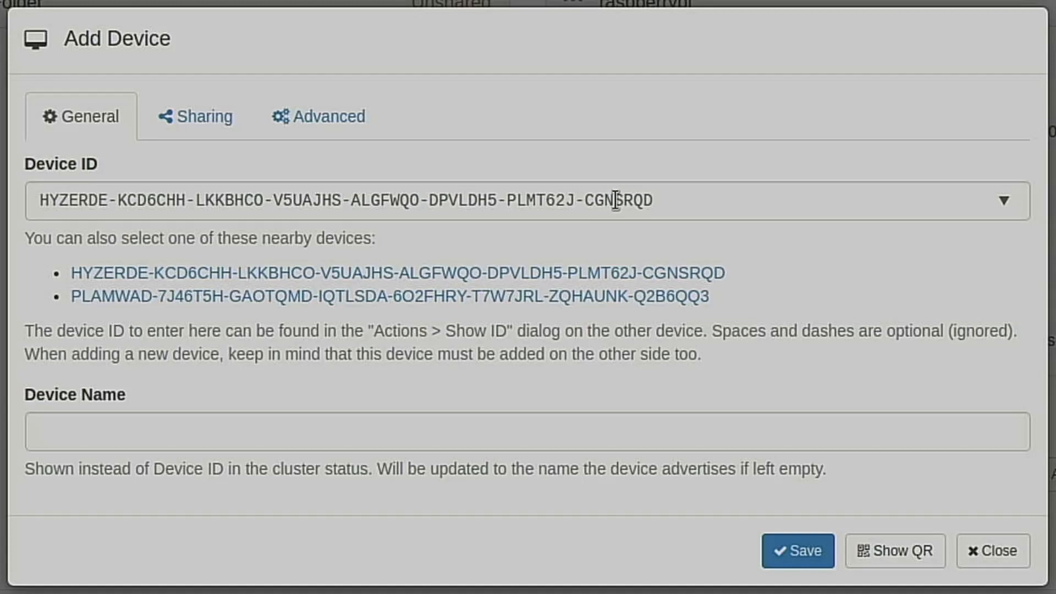
pyautogui.click(666, 197)
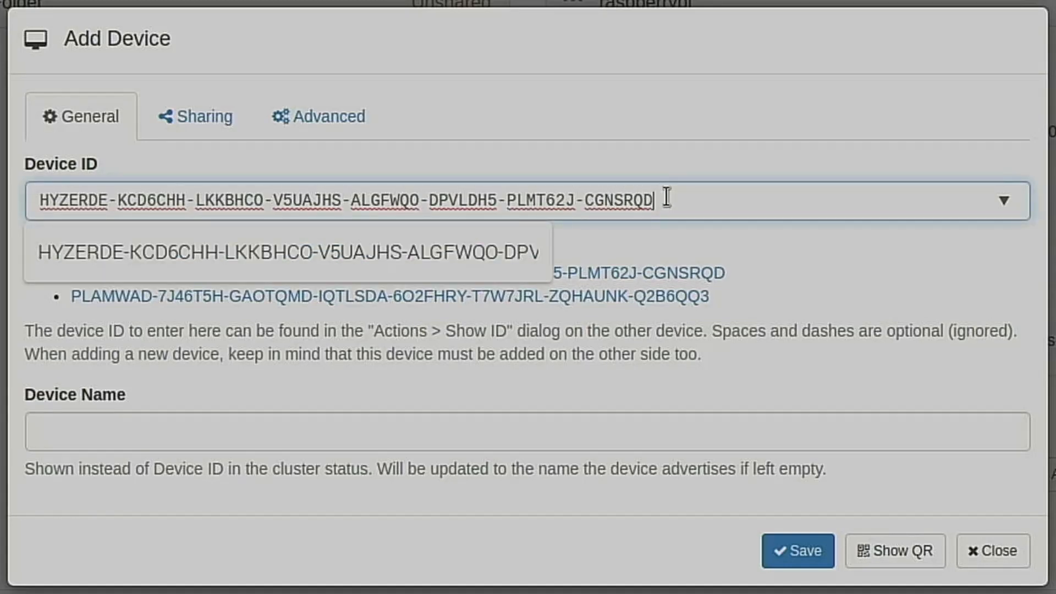
pyautogui.click(778, 550)
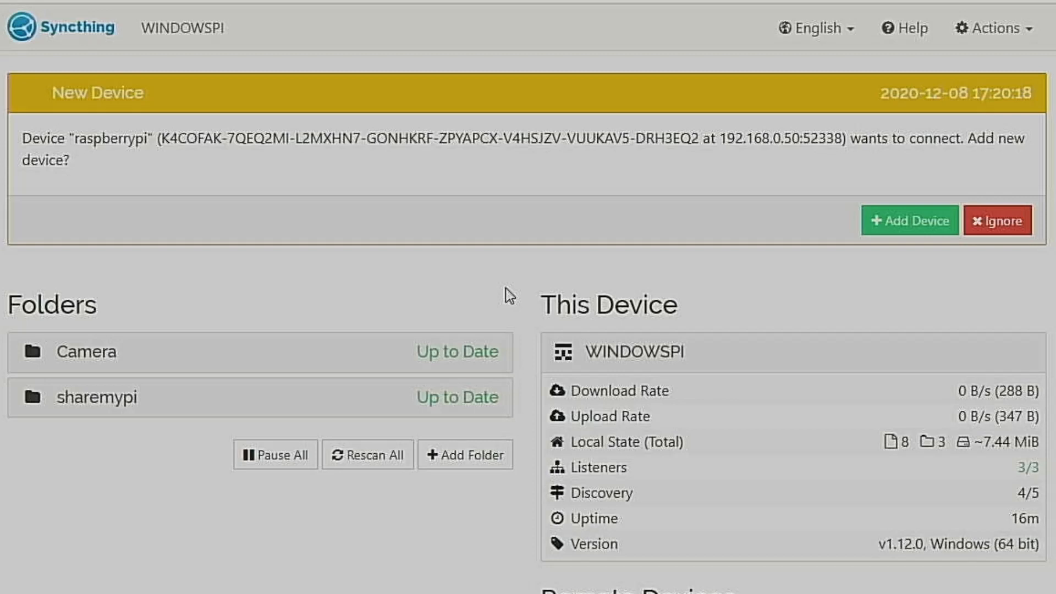
# Step: Switch to Syncthing on Windows, accept the new device request from raspberrypi and save it under the name raspberrypi
pyautogui.click(895, 216)
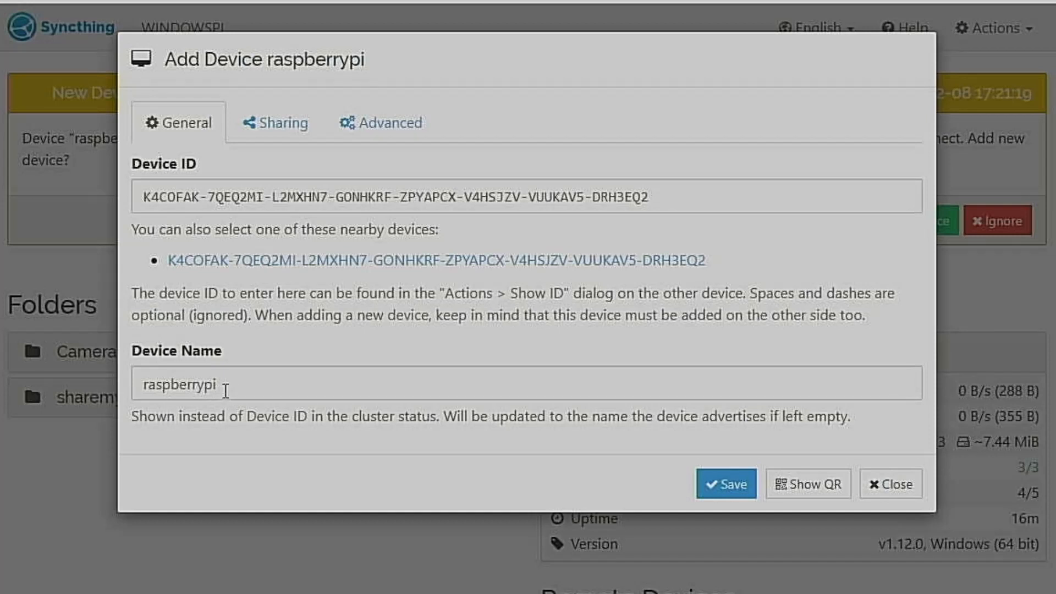
pyautogui.click(725, 486)
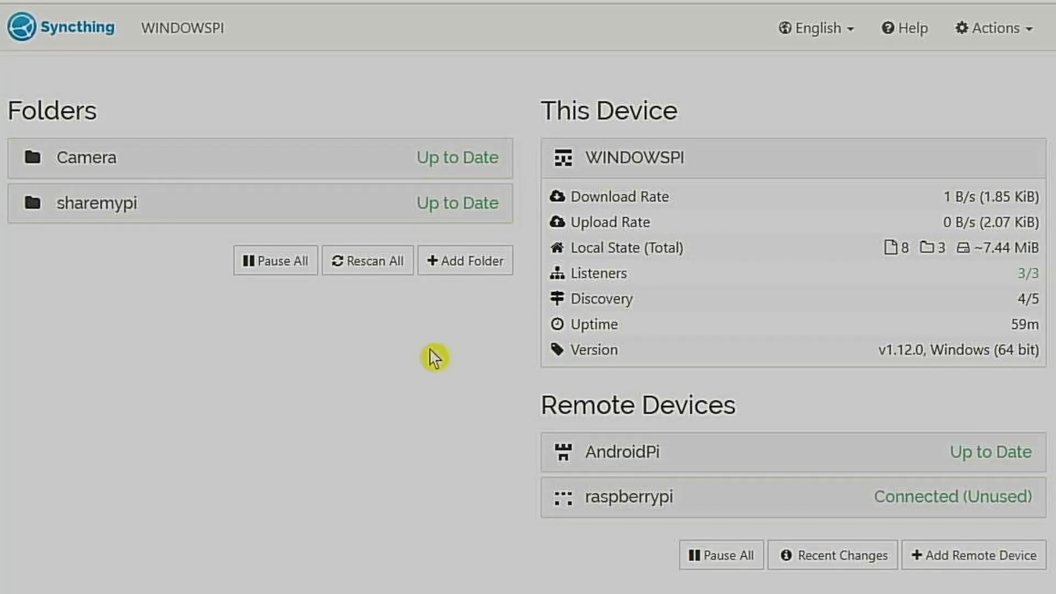
# Step: Share the sharemypi folder with the raspberrypi device as well and save the folder settings
pyautogui.click(119, 212)
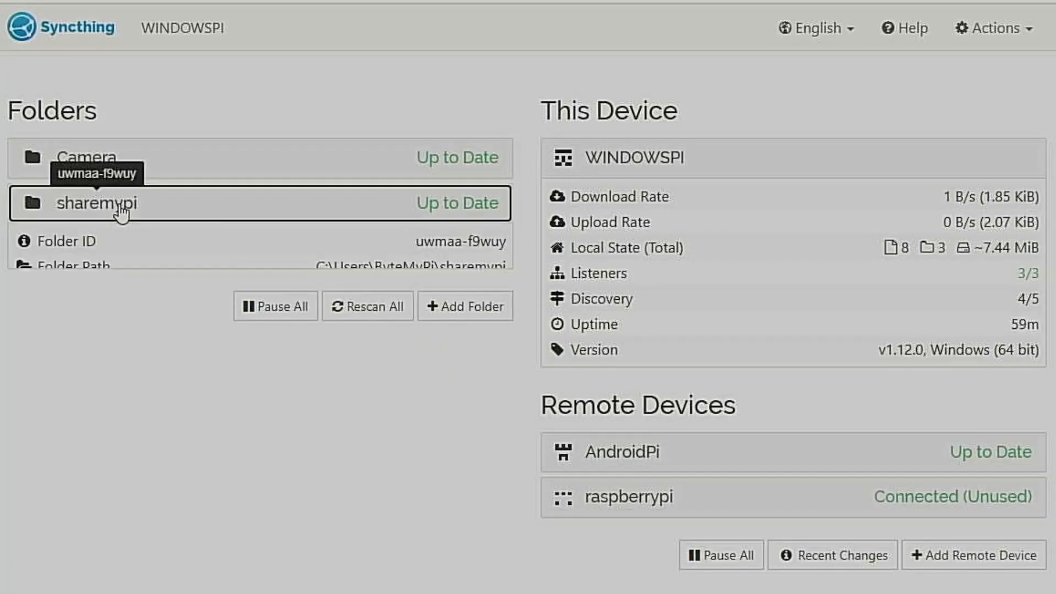
pyautogui.click(477, 461)
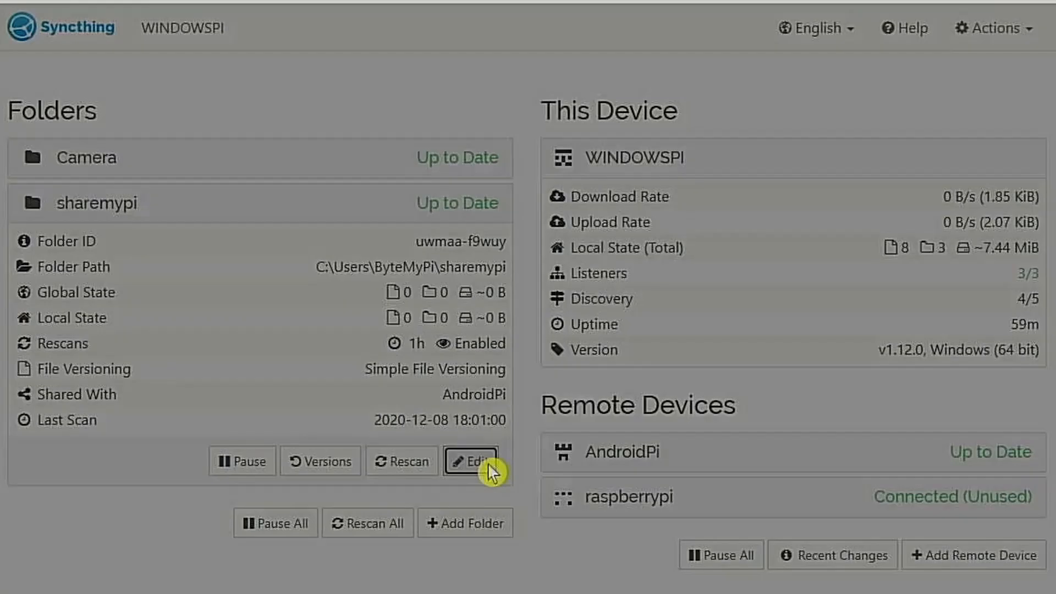
pyautogui.click(263, 128)
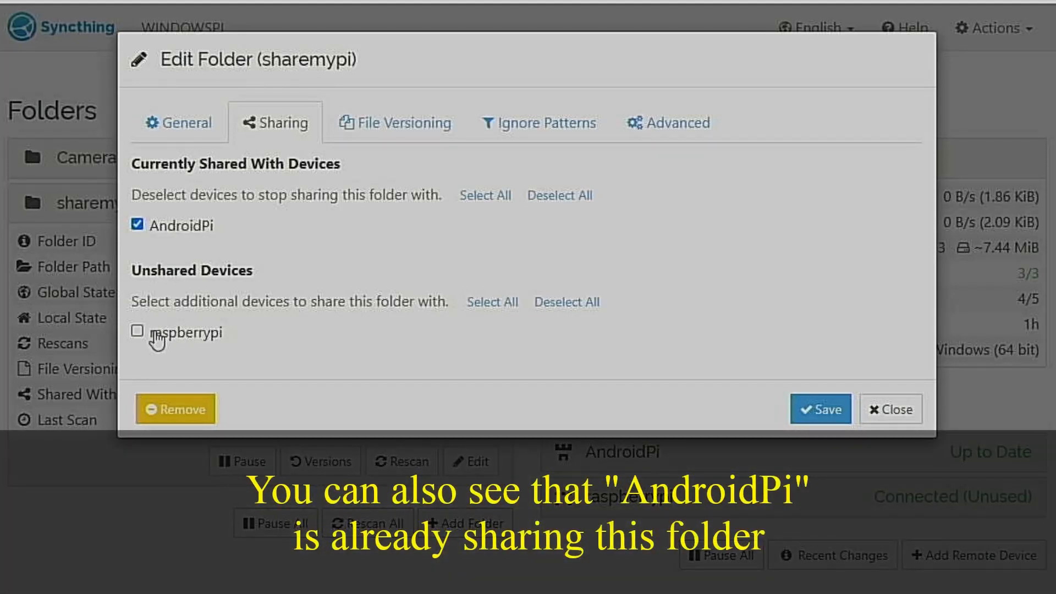
pyautogui.click(138, 331)
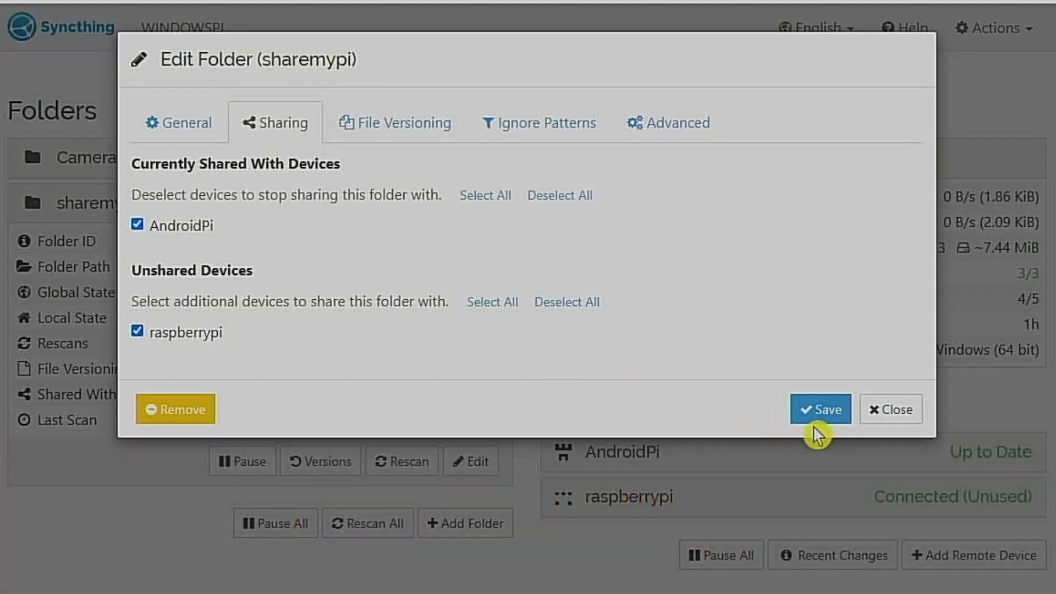
pyautogui.click(823, 409)
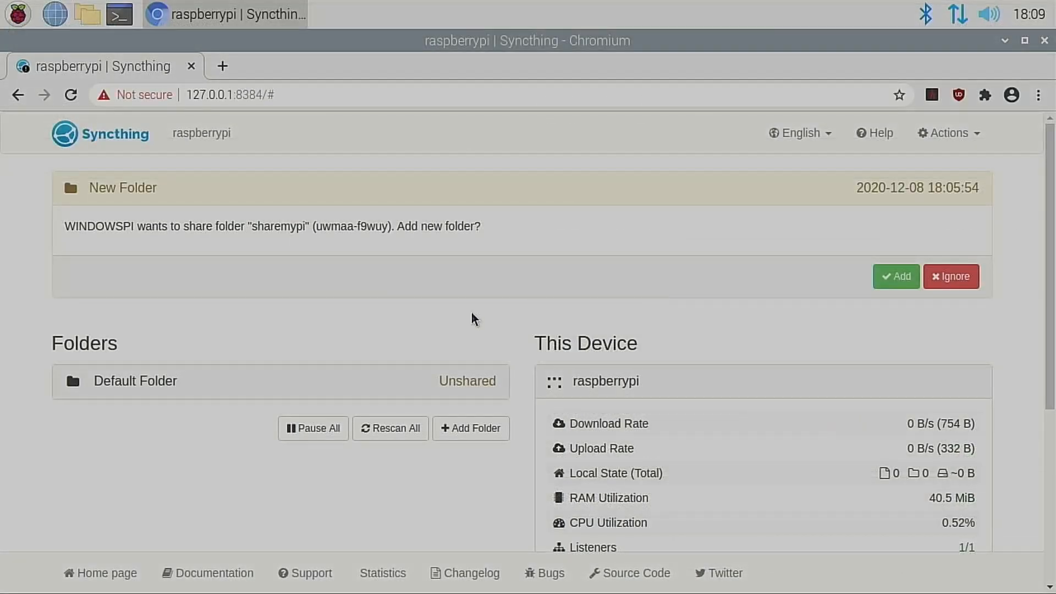
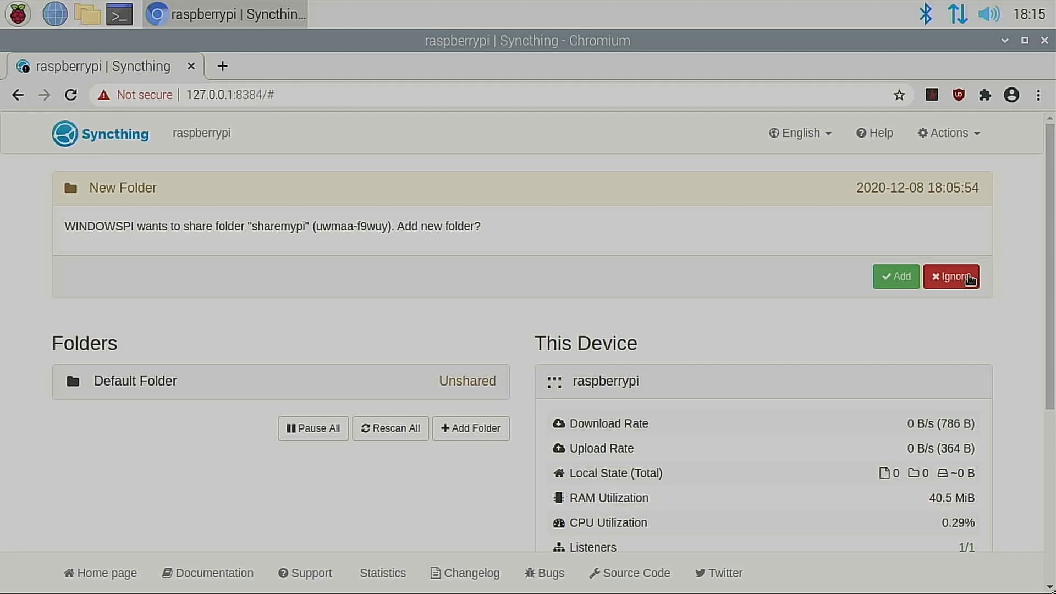
# Step: On the Raspberry Pi, accept the shared sharemypi folder with Simple File Versioning keeping 3 versions, leave the advanced options unchanged, and save
pyautogui.click(891, 281)
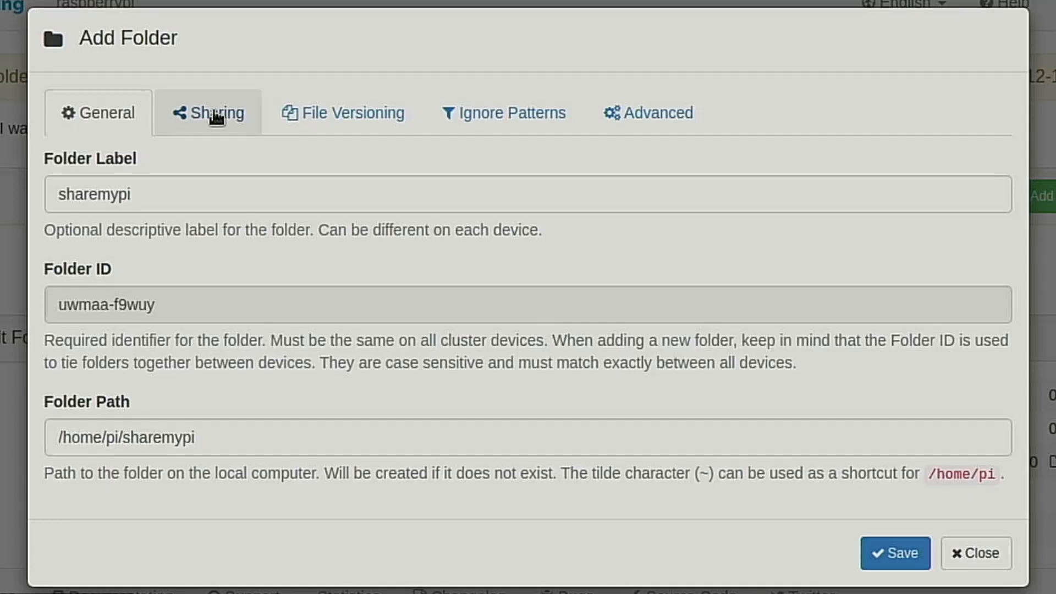
pyautogui.click(349, 118)
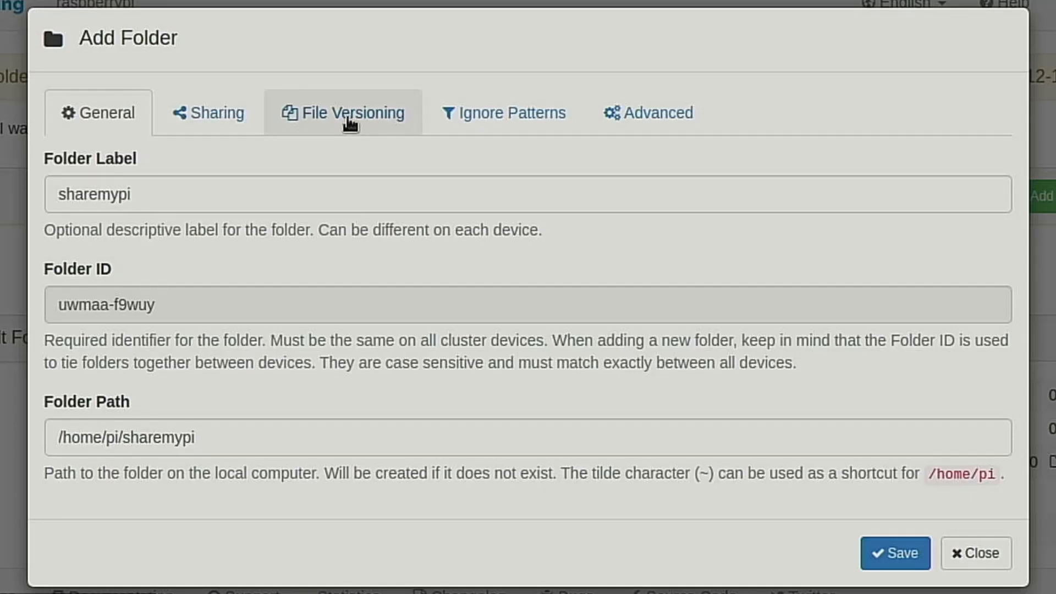
pyautogui.click(266, 194)
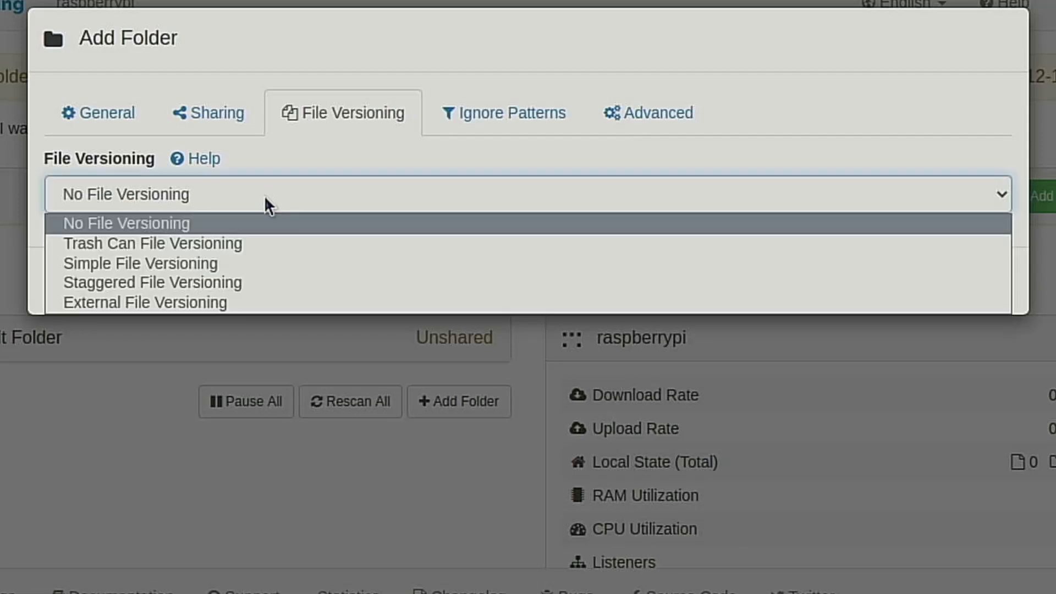
pyautogui.click(169, 269)
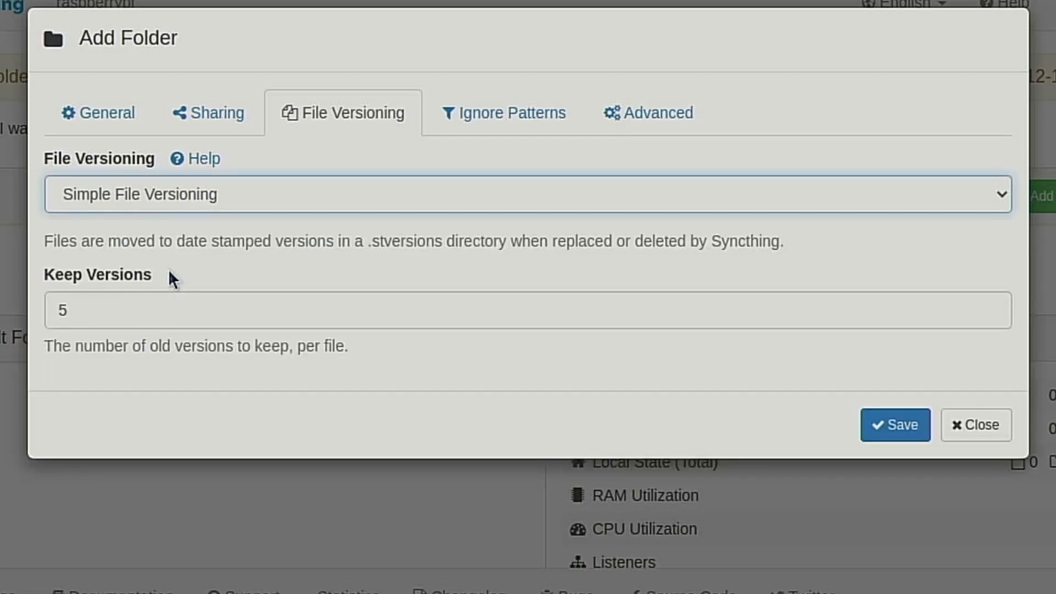
pyautogui.click(110, 319)
pyautogui.press('BackSpace')
pyautogui.write('3')
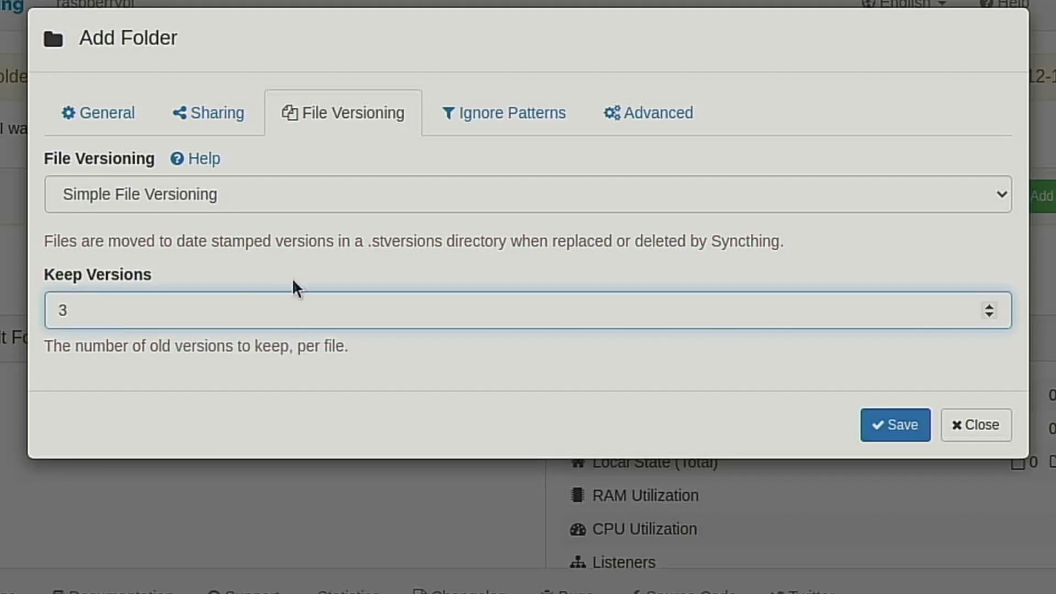
pyautogui.click(650, 115)
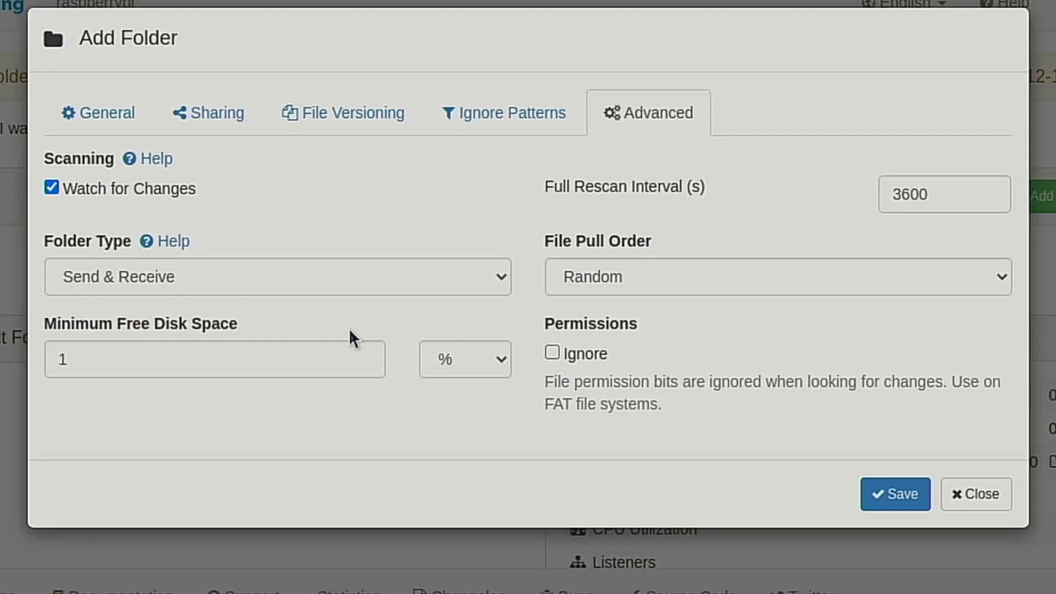
pyautogui.click(891, 494)
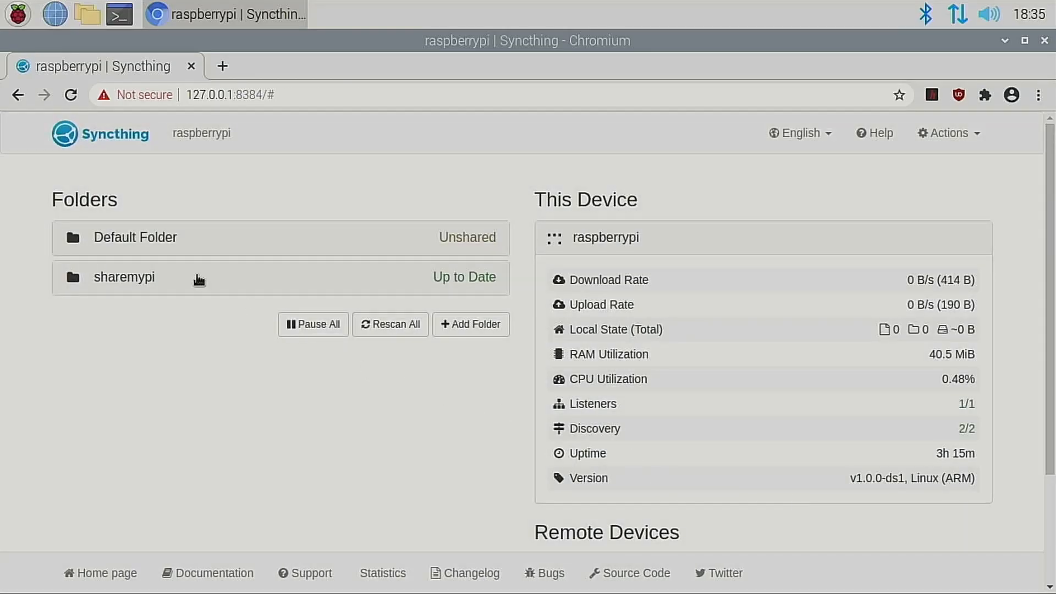
# Step: Remove the unshared Default Folder from Syncthing on the Raspberry Pi and confirm the removal
pyautogui.click(196, 242)
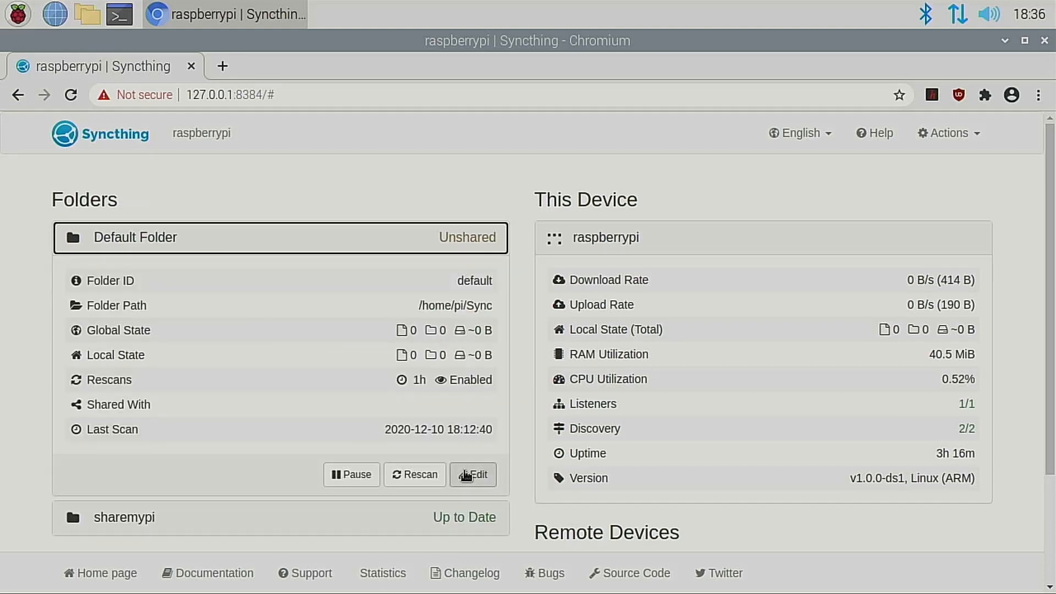
pyautogui.click(472, 475)
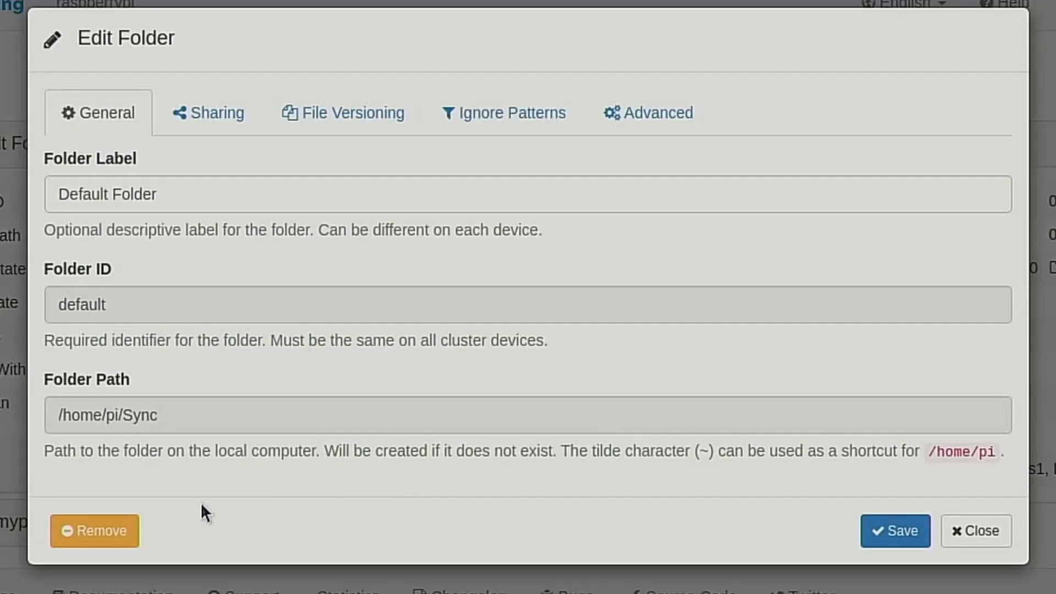
pyautogui.click(108, 533)
pyautogui.click(236, 230)
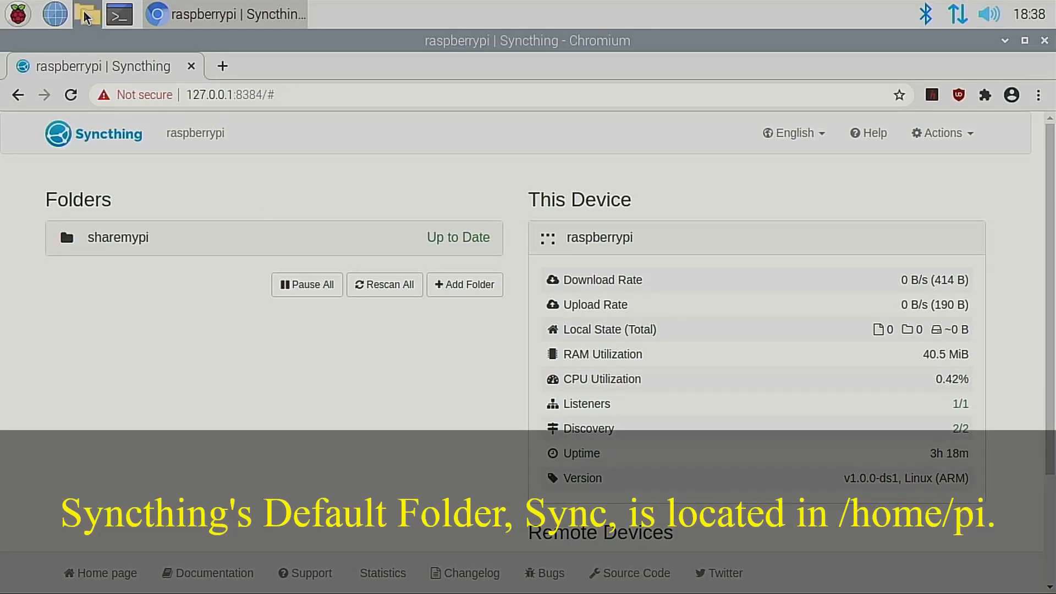
# Step: Move the Sync folder in /home/pi to the Wastebasket, then close the file manager and the browser
pyautogui.click(84, 10)
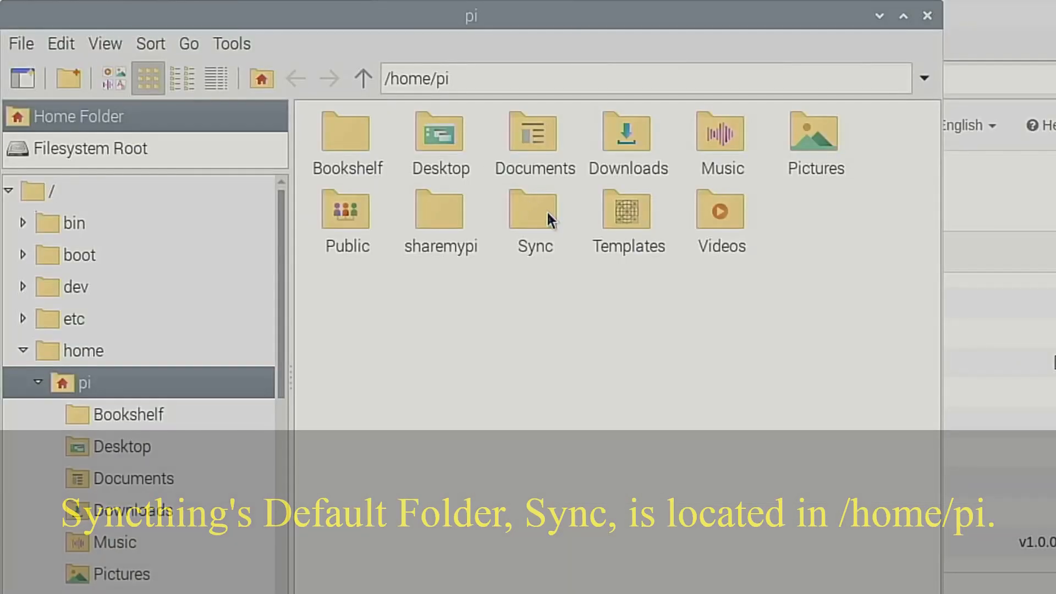
pyautogui.rightClick(543, 227)
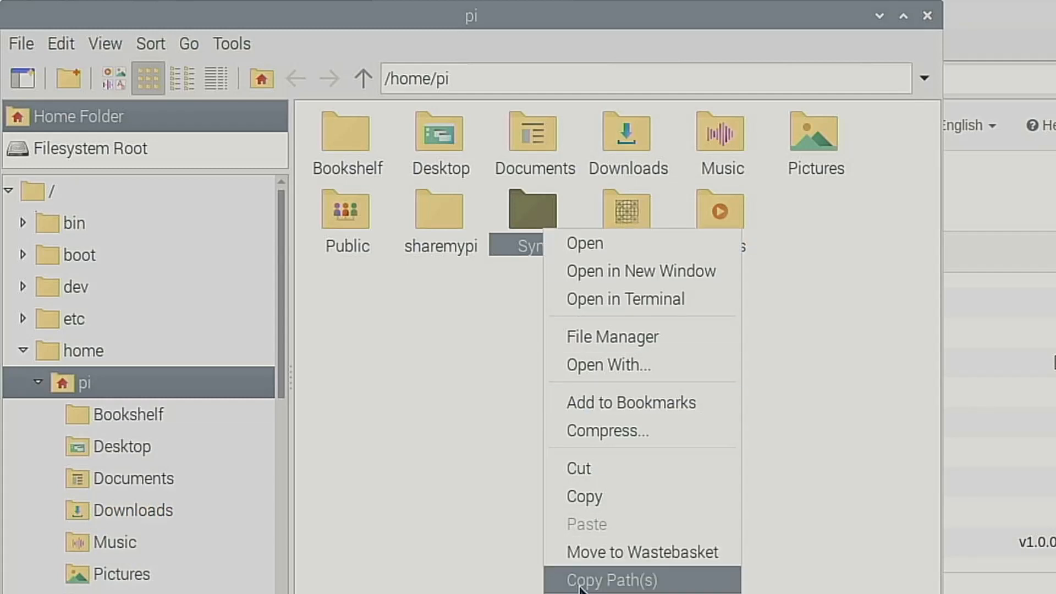
pyautogui.click(598, 558)
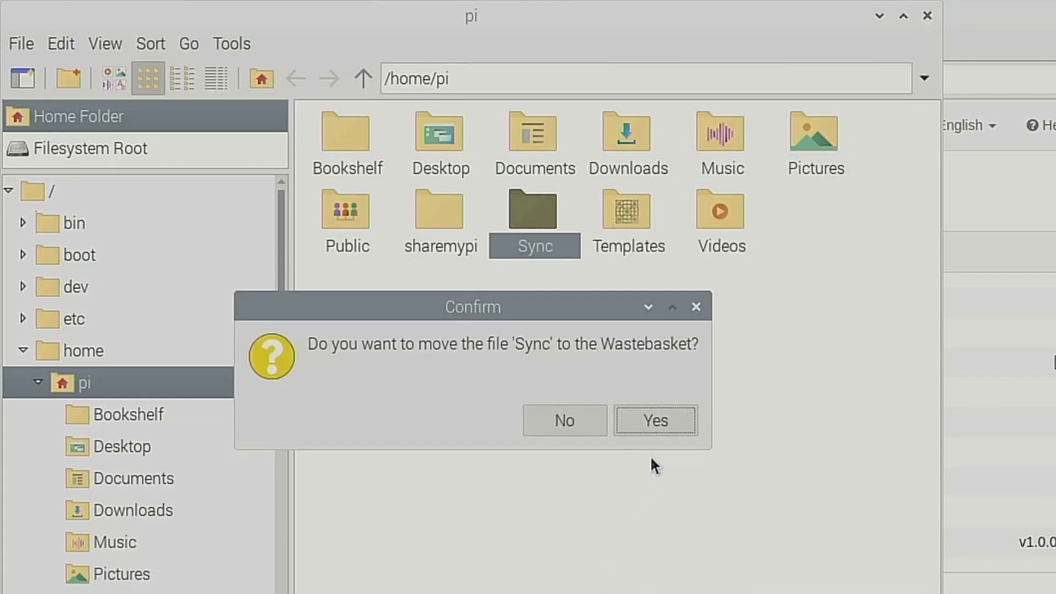
pyautogui.click(654, 424)
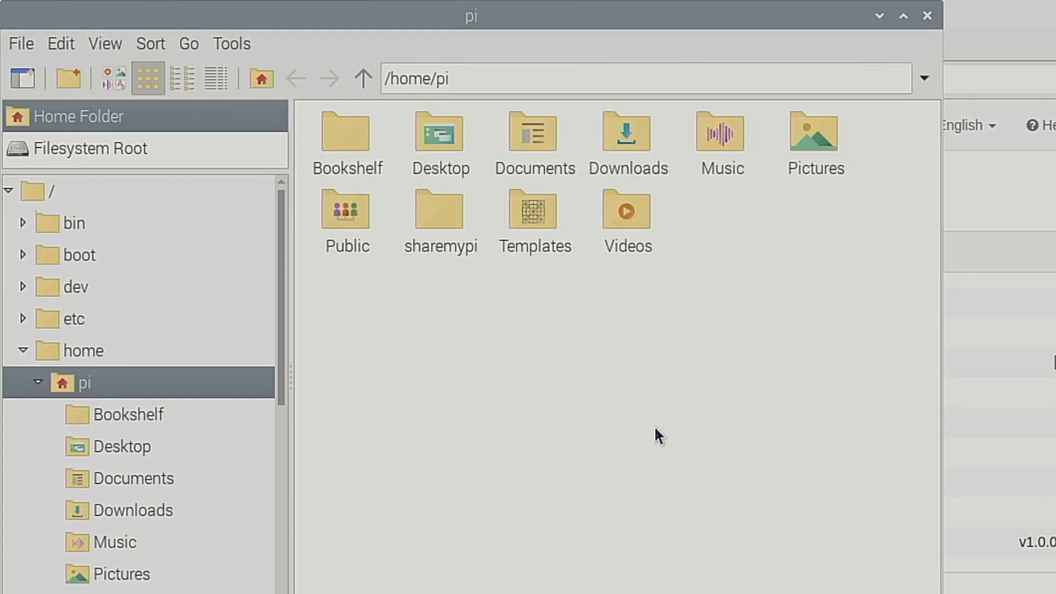
pyautogui.click(927, 15)
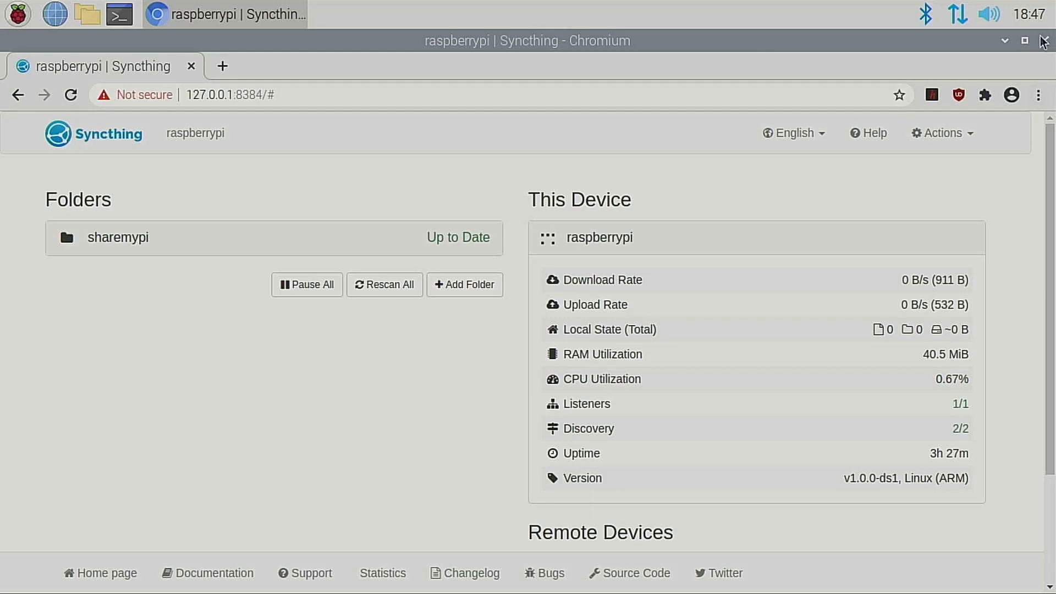
pyautogui.click(1043, 41)
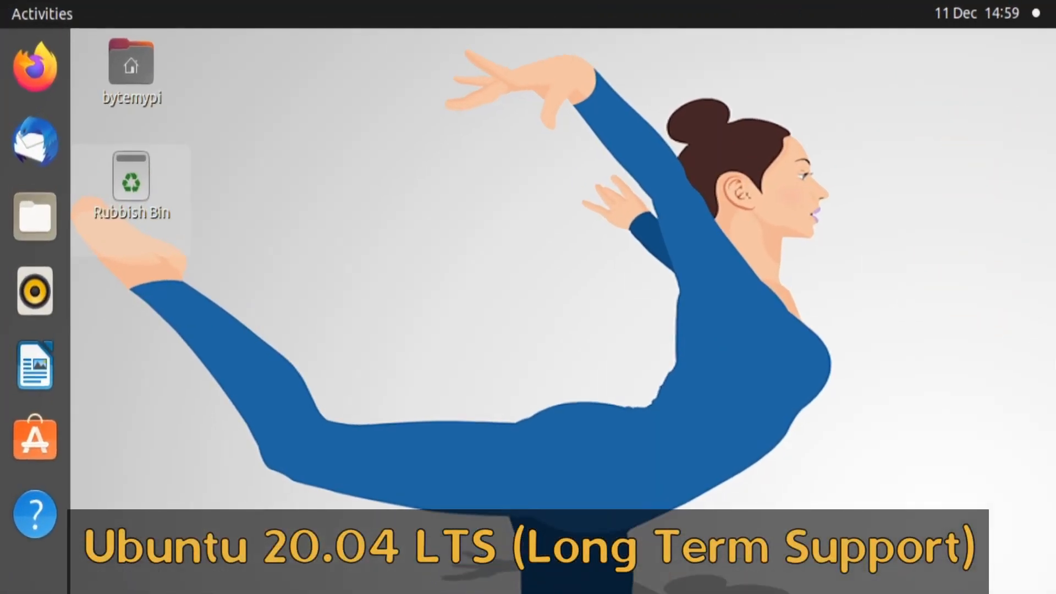
# Step: On Ubuntu, find syncthing in the software store, install Start Syncthing by authenticating with the account password, and close the store
pyautogui.click(38, 469)
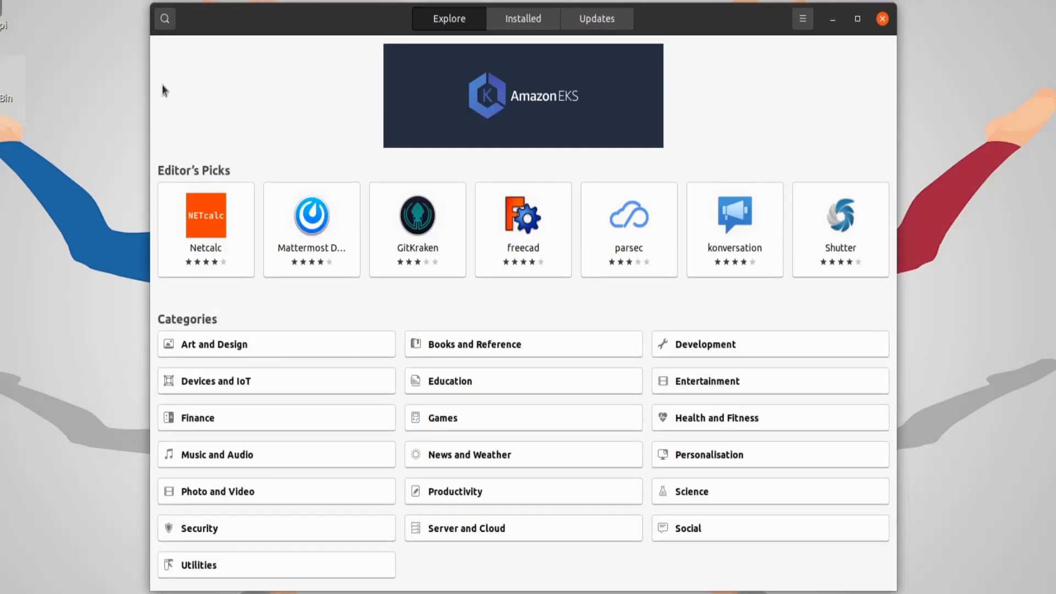
pyautogui.click(165, 20)
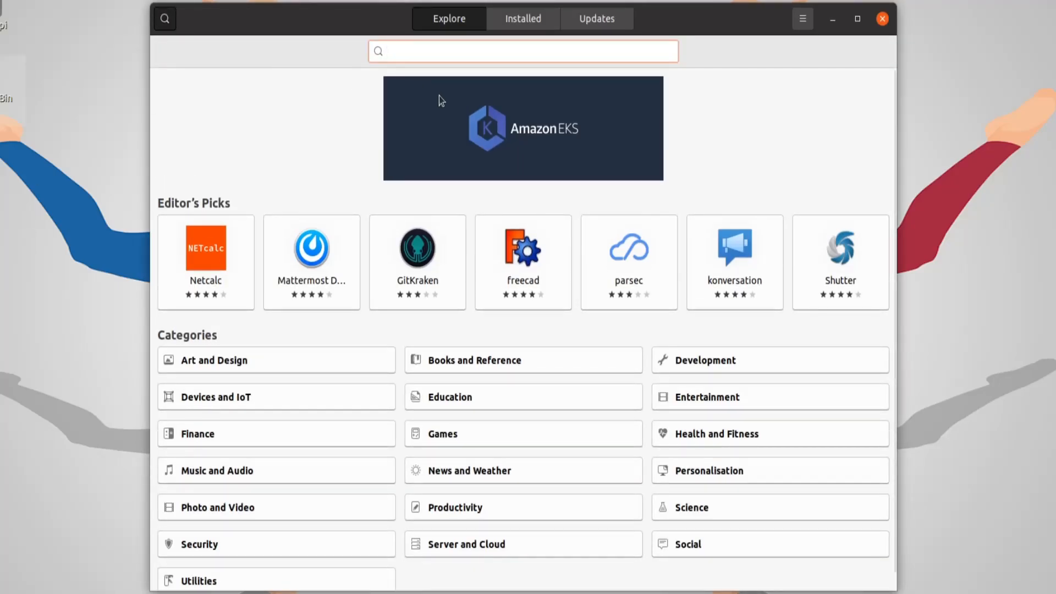
pyautogui.write('syncthing')
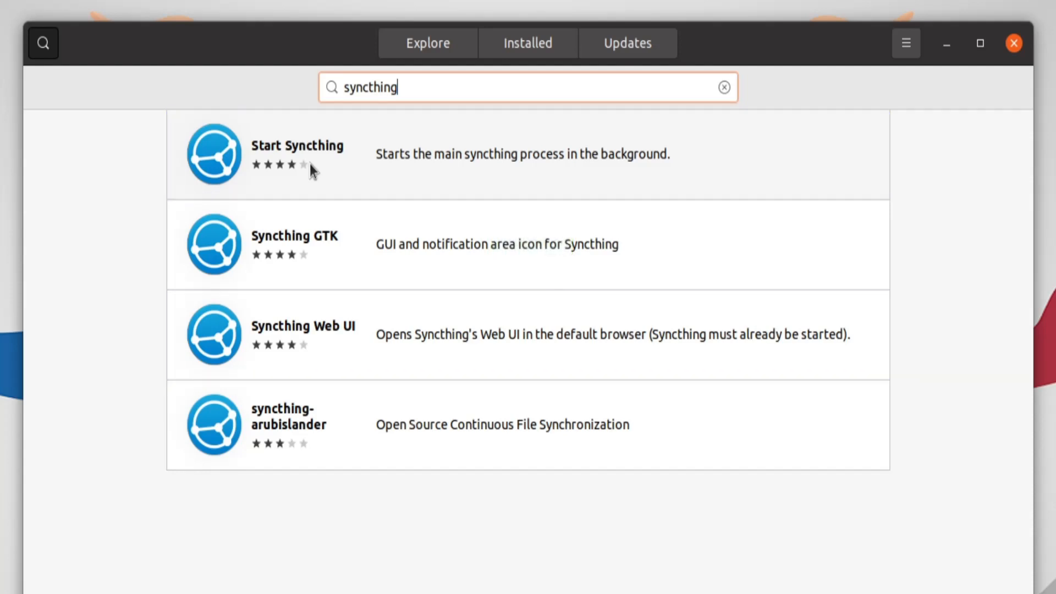
pyautogui.click(312, 170)
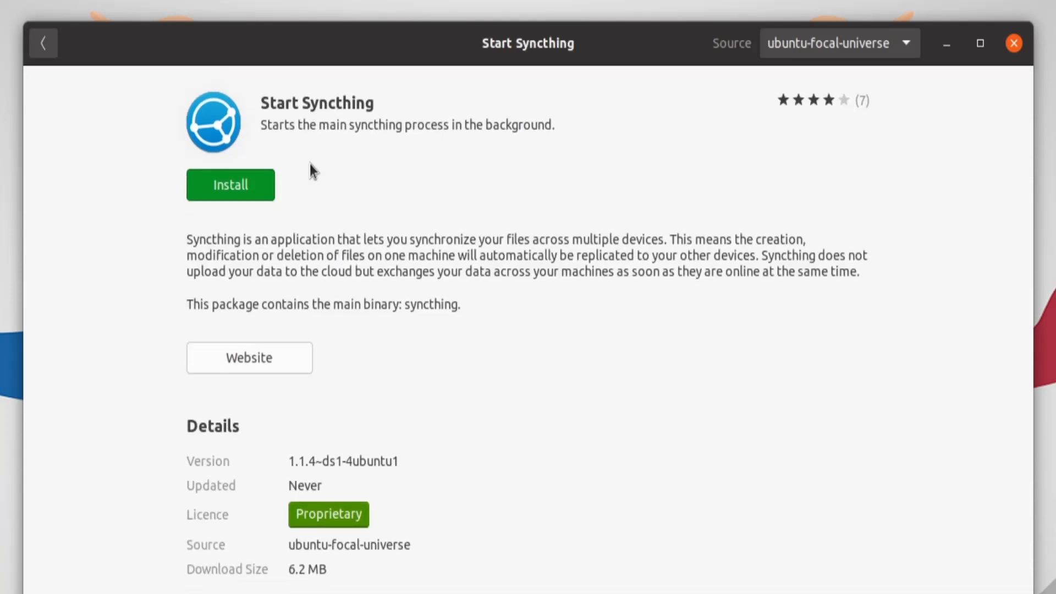
pyautogui.click(230, 185)
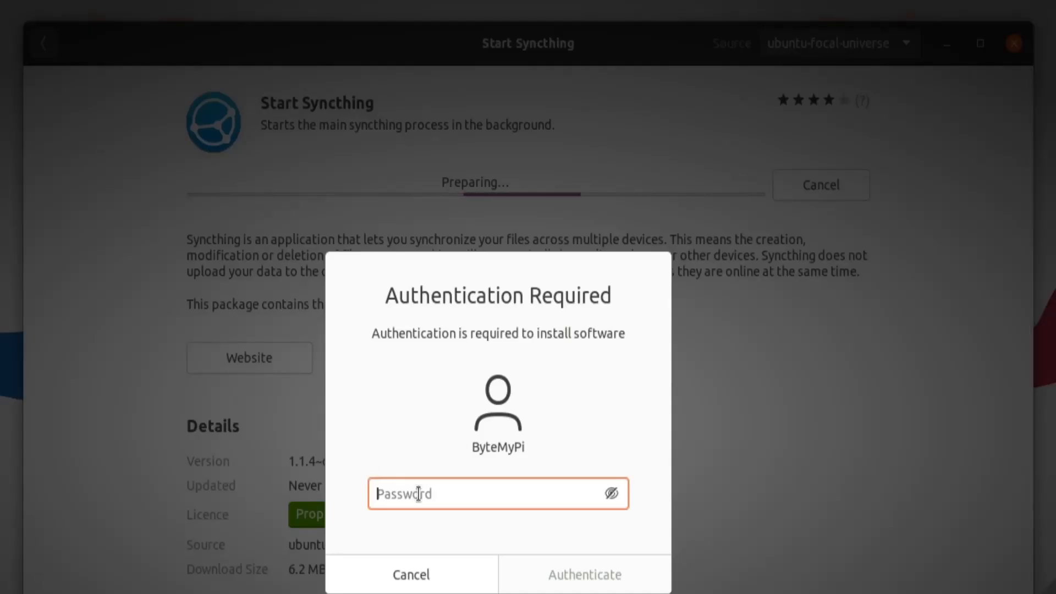
pyautogui.write('•••••••')
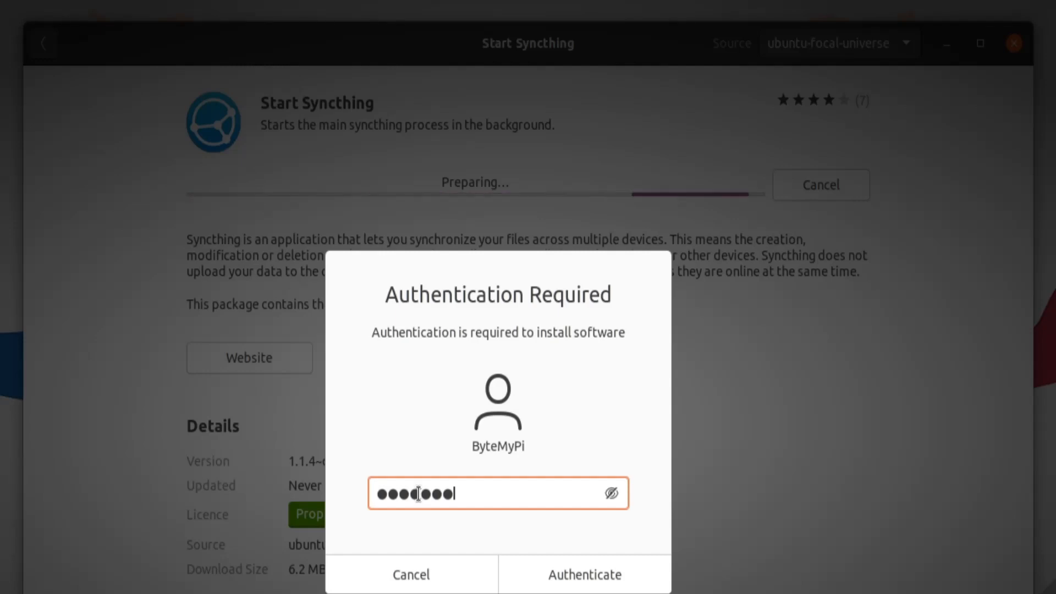
pyautogui.click(567, 577)
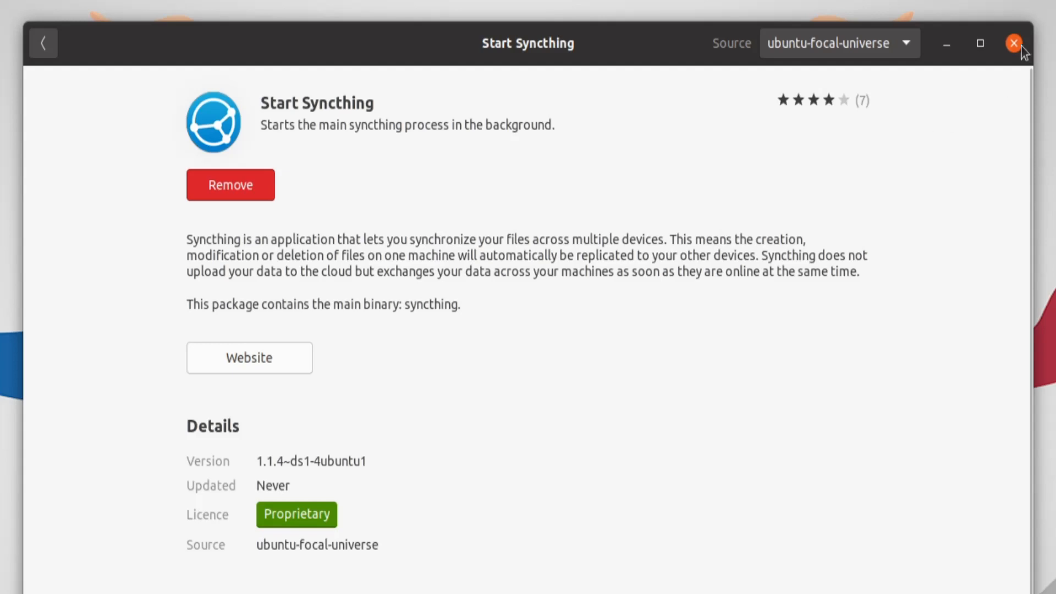
pyautogui.click(1012, 42)
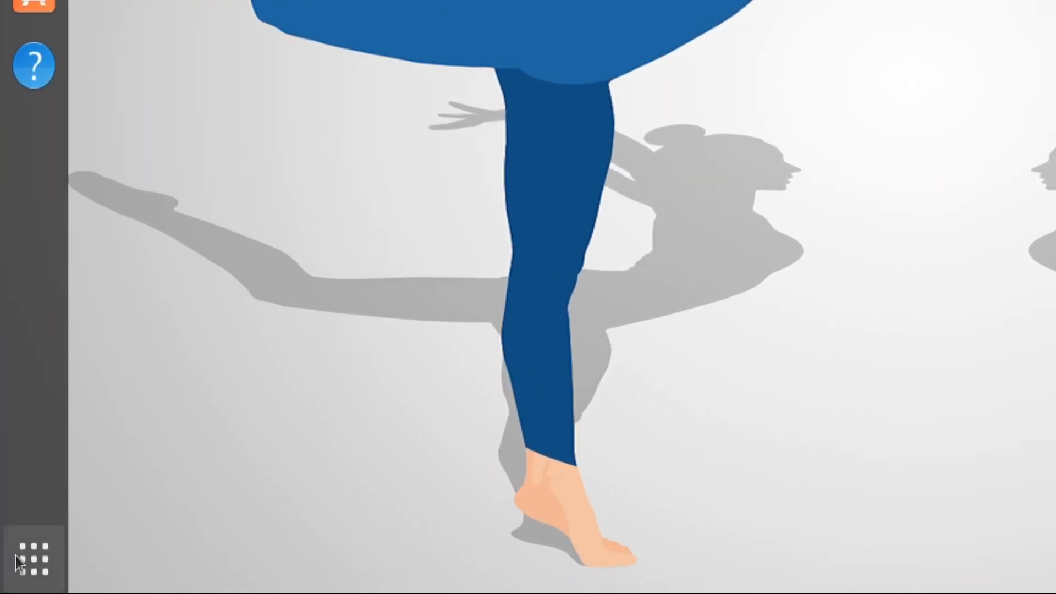
# Step: Search the installed applications for startup and open Startup Applications
pyautogui.click(31, 555)
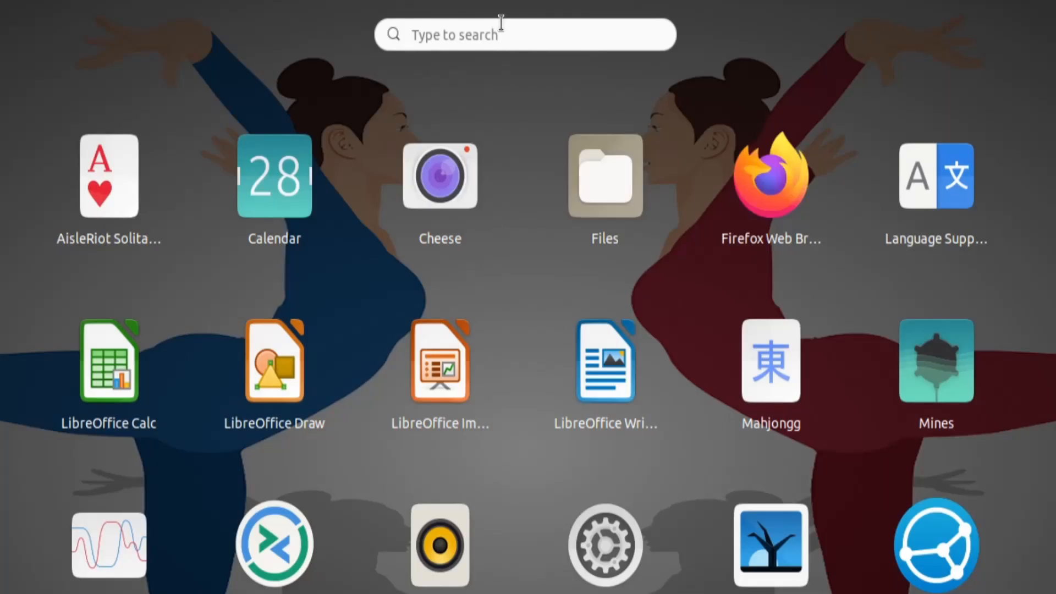
pyautogui.click(501, 22)
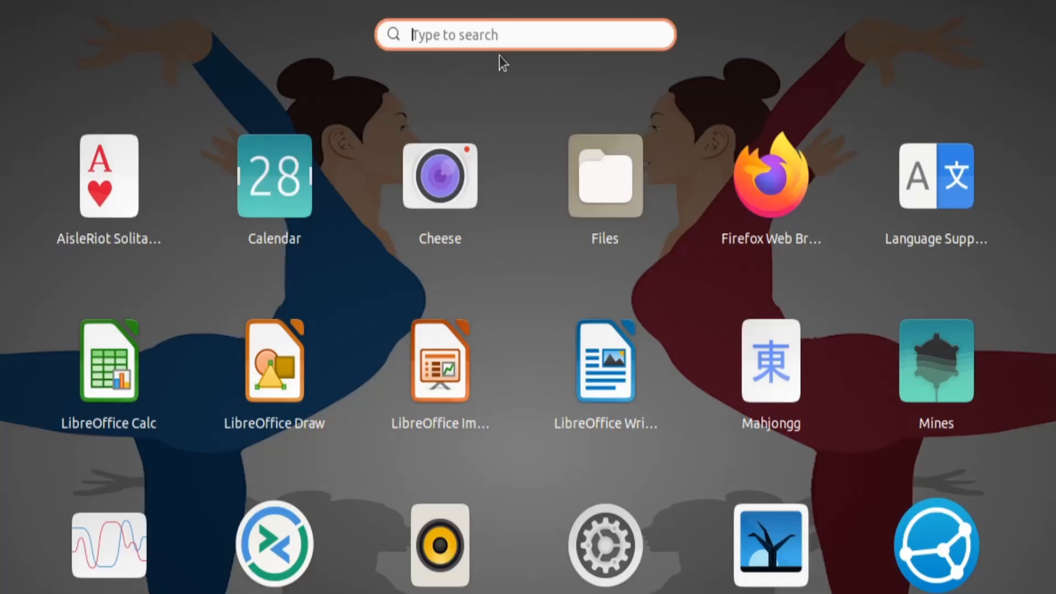
pyautogui.write('startup')
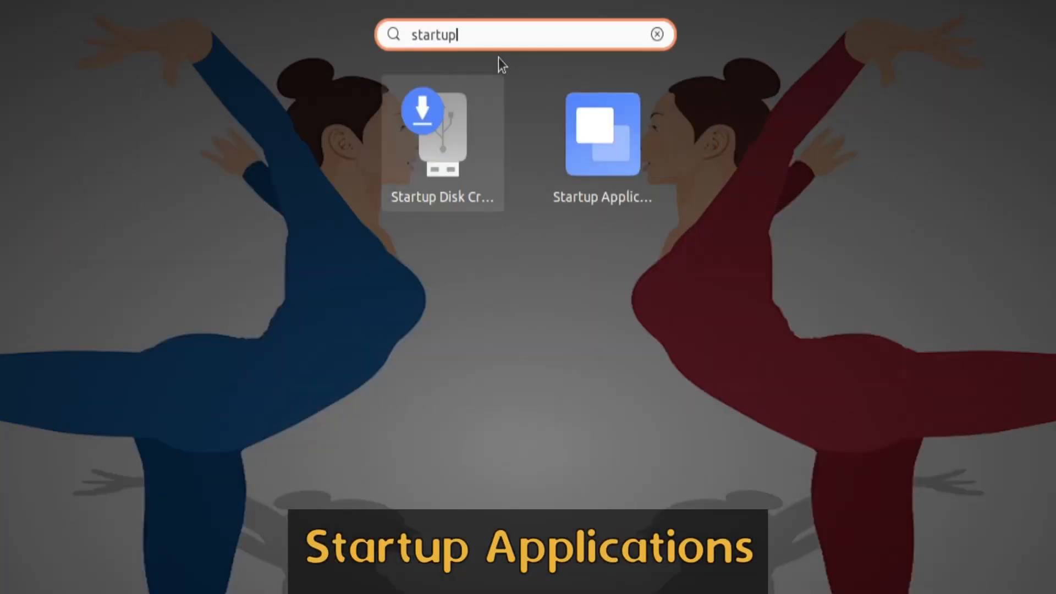
pyautogui.click(615, 167)
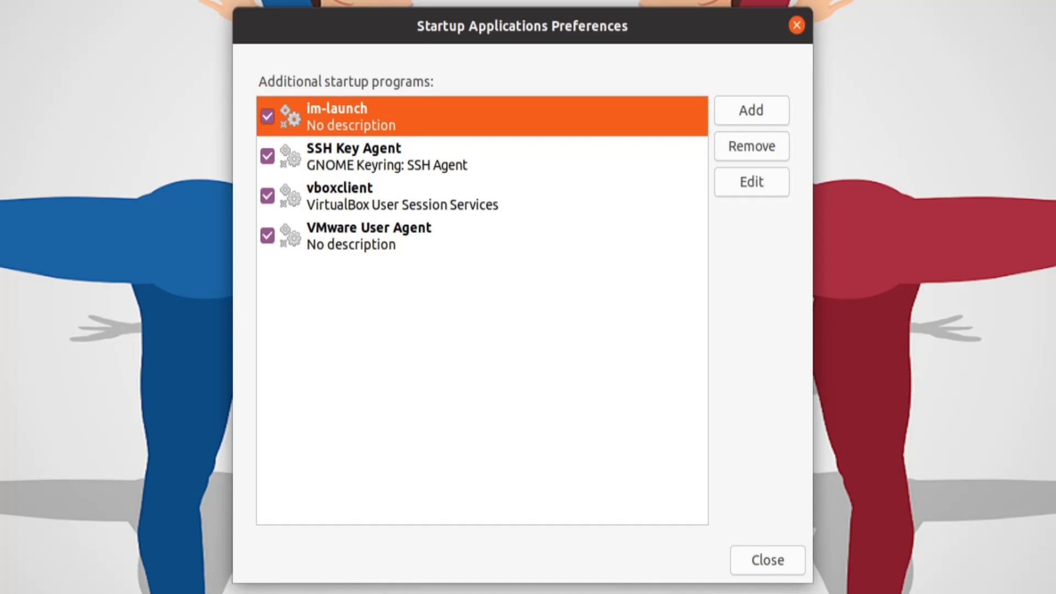
# Step: Add a startup program named Syncthing with command syncthing and comment "Automatically start the Syncthing service", and close the preferences
pyautogui.click(734, 112)
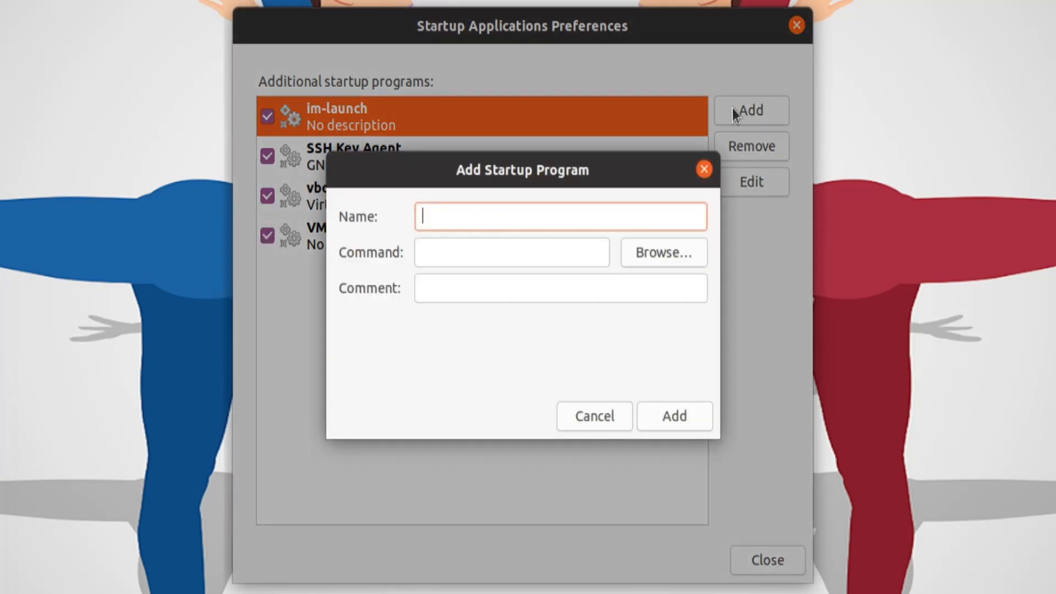
pyautogui.write('Syncthing')
pyautogui.click(443, 254)
pyautogui.write('syncthing')
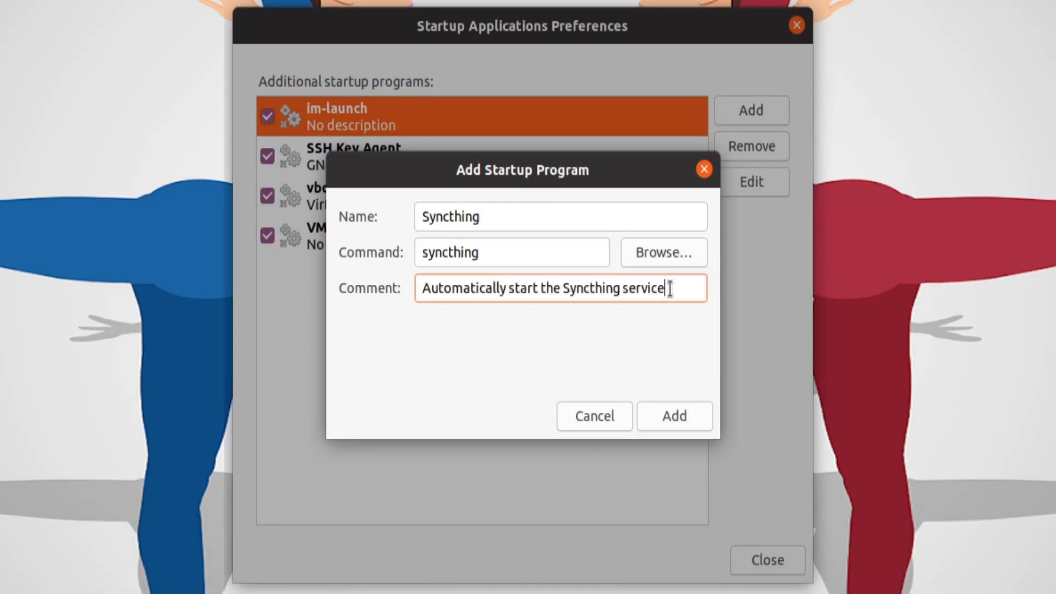
pyautogui.click(678, 415)
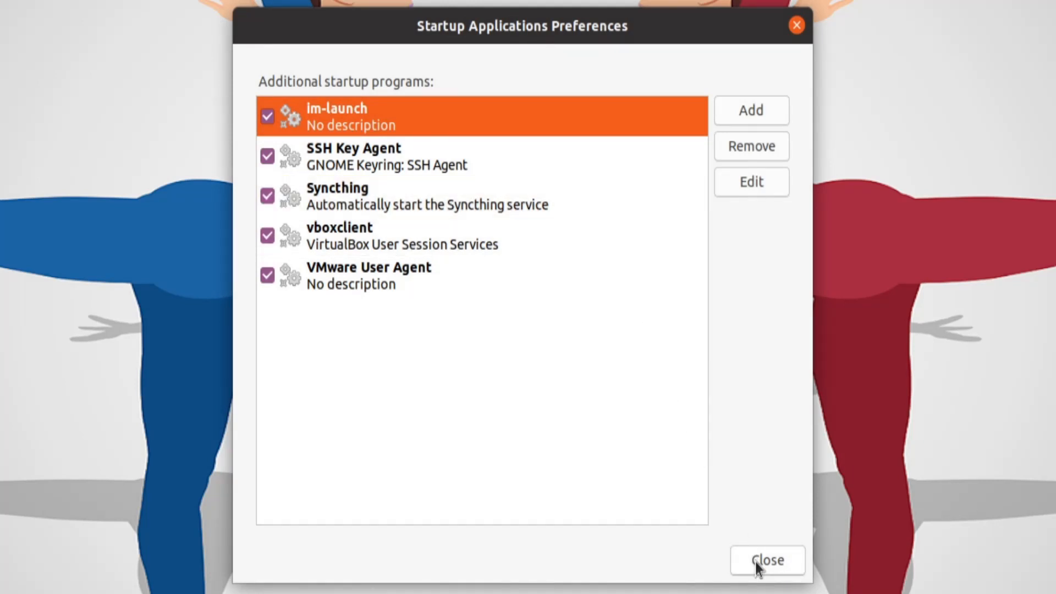
pyautogui.click(757, 563)
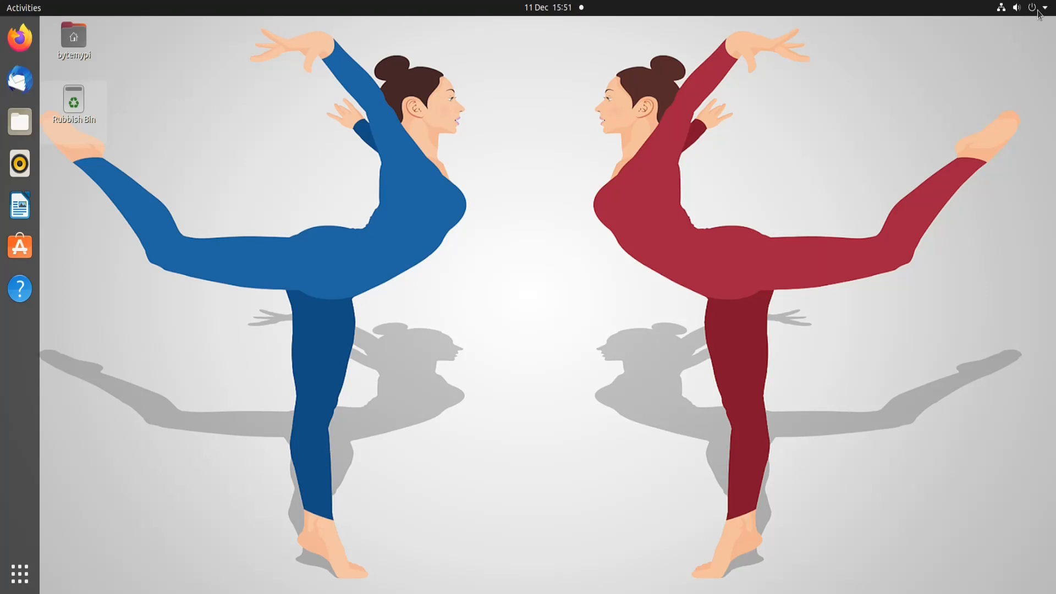
# Step: Restart the Ubuntu computer
pyautogui.click(1037, 9)
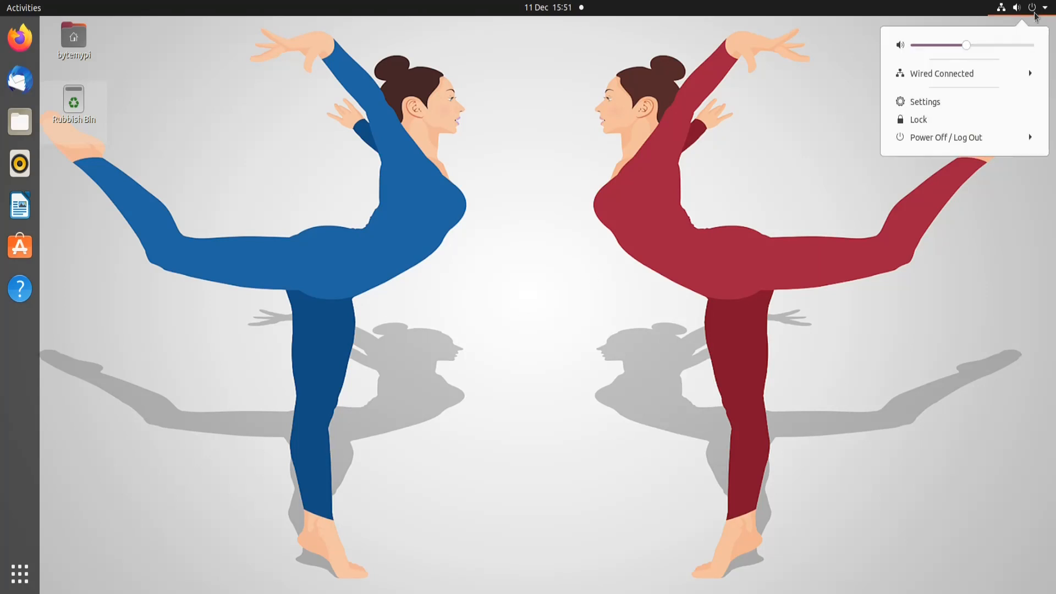
pyautogui.click(959, 136)
pyautogui.click(937, 219)
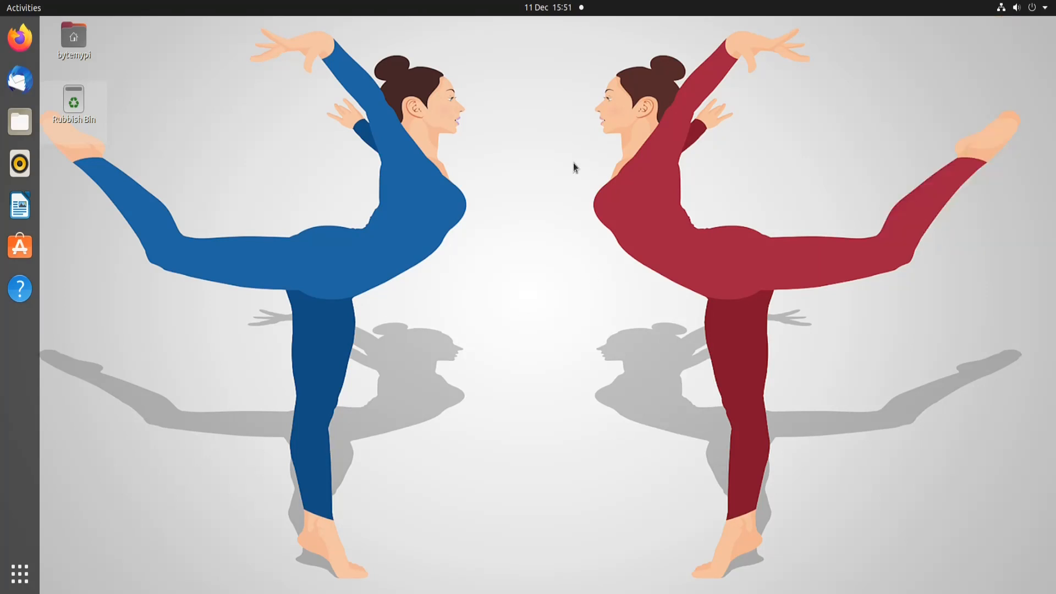
pyautogui.click(533, 338)
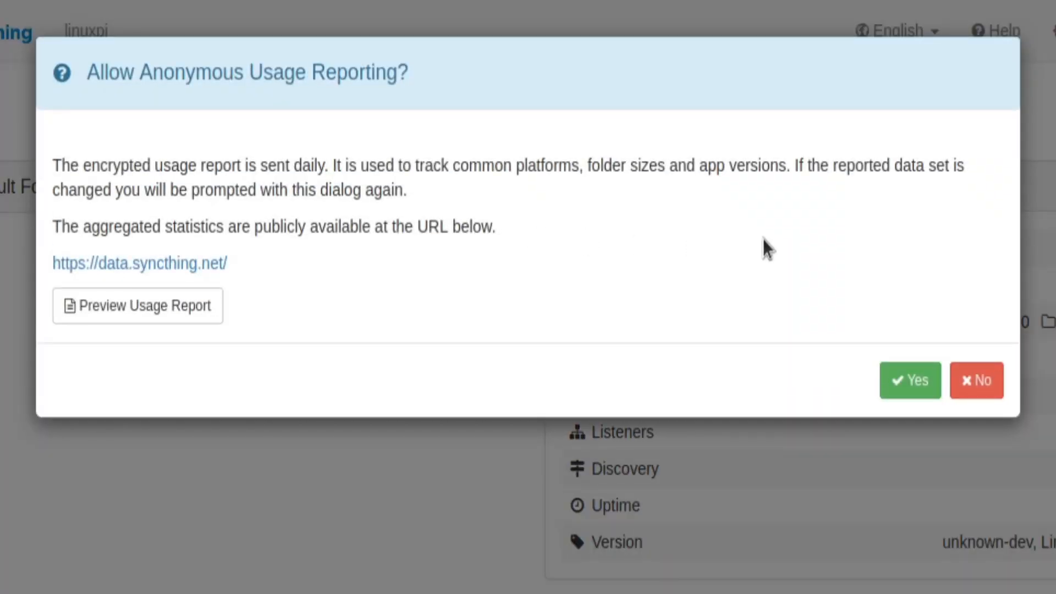
# Step: Decline anonymous usage reporting in Syncthing, and in its GUI settings enable HTTPS and disable Start Browser
pyautogui.click(990, 390)
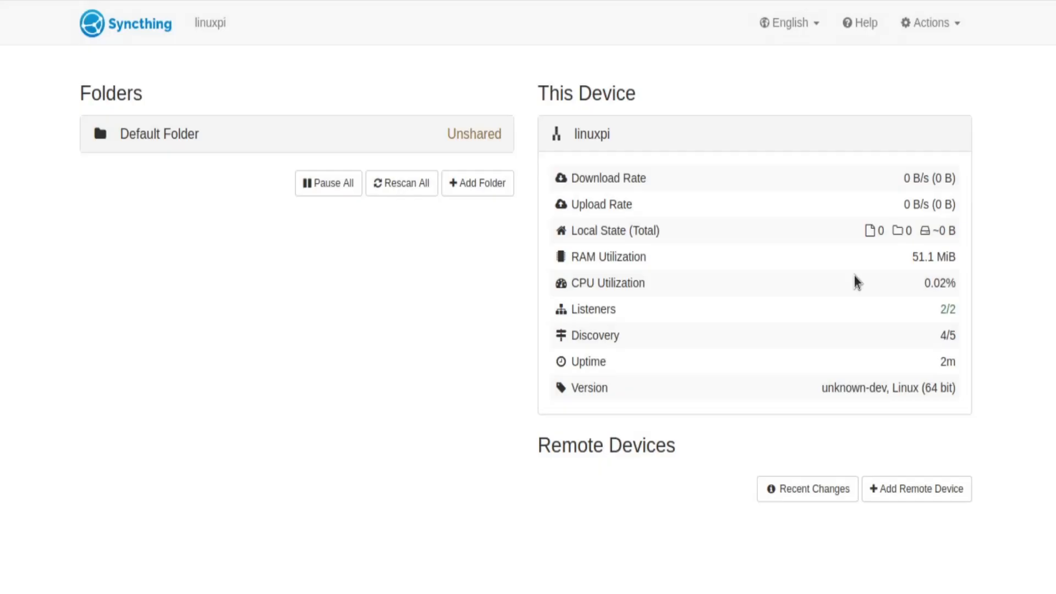
pyautogui.click(928, 26)
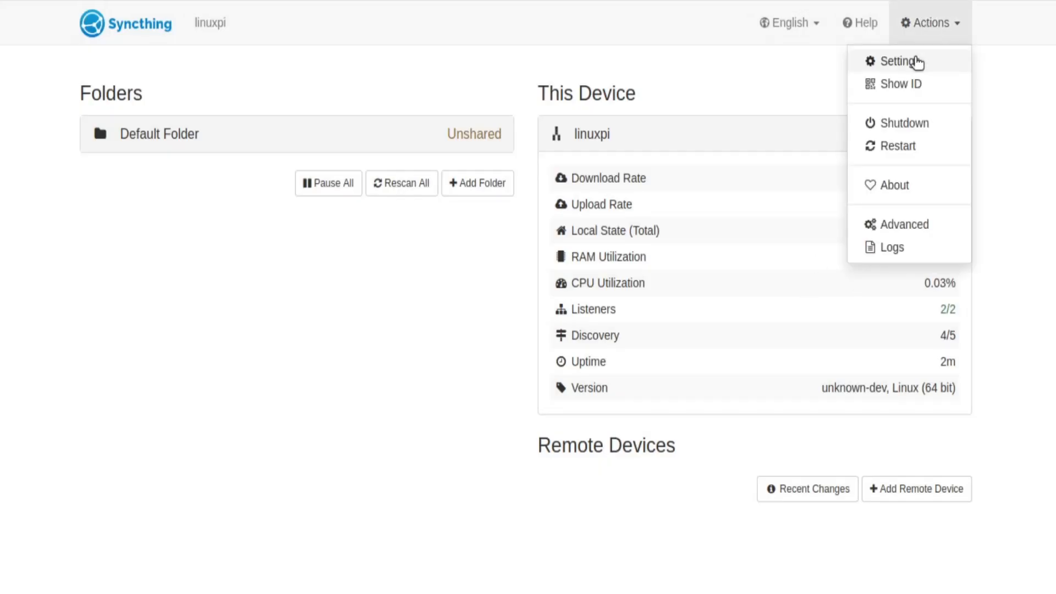
pyautogui.click(897, 61)
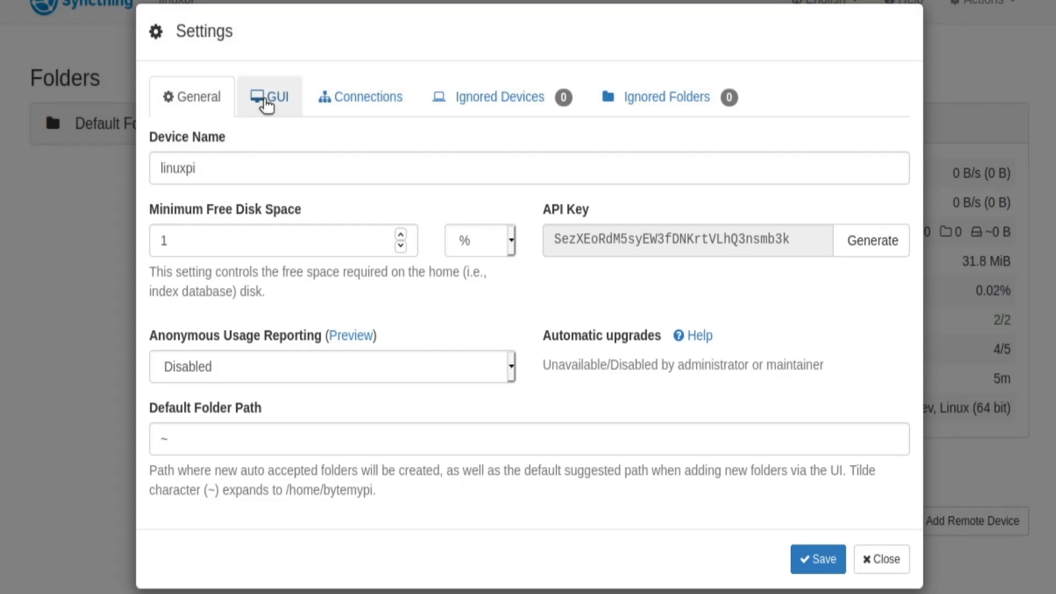
pyautogui.click(266, 103)
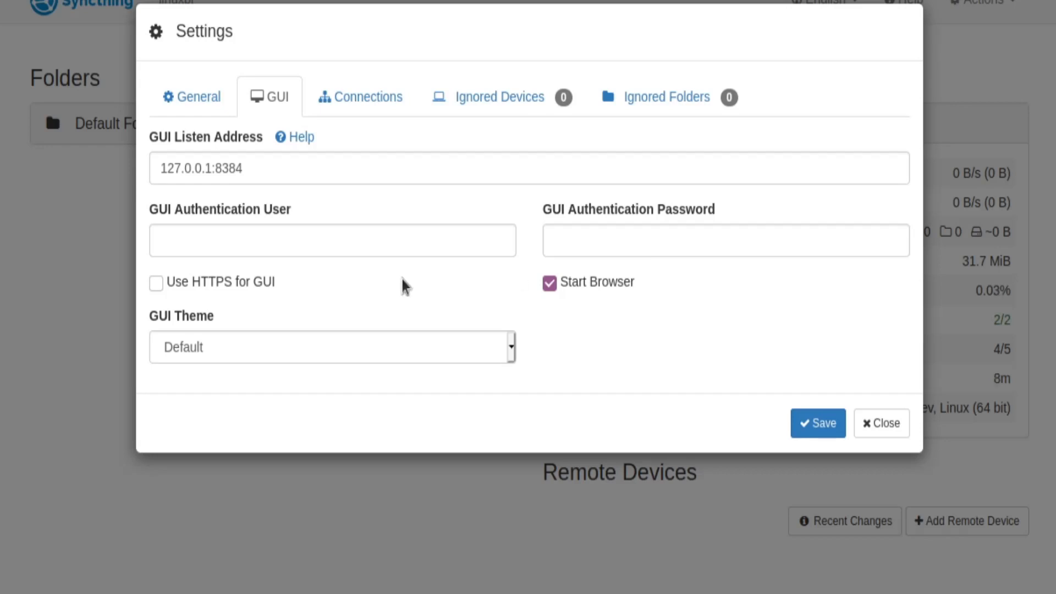
pyautogui.click(156, 290)
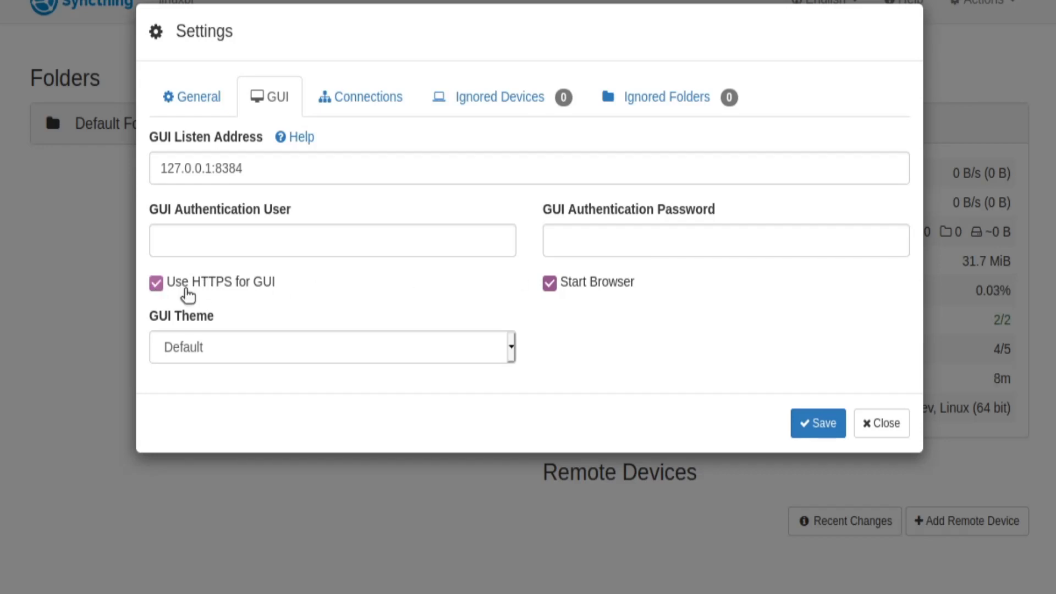
pyautogui.click(548, 287)
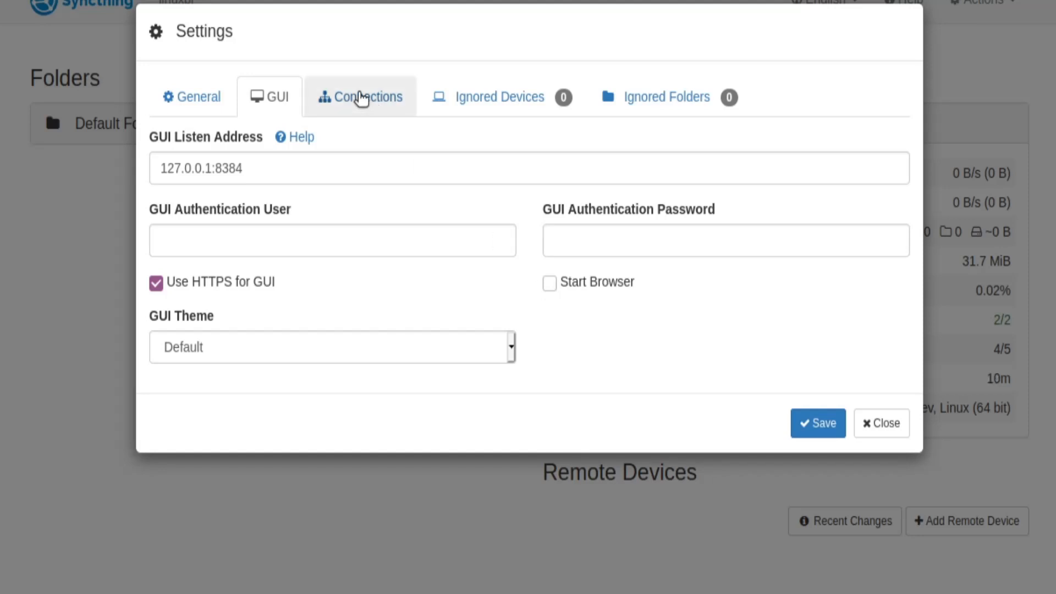
# Step: Open the Connections settings of the linuxpi device
pyautogui.click(360, 98)
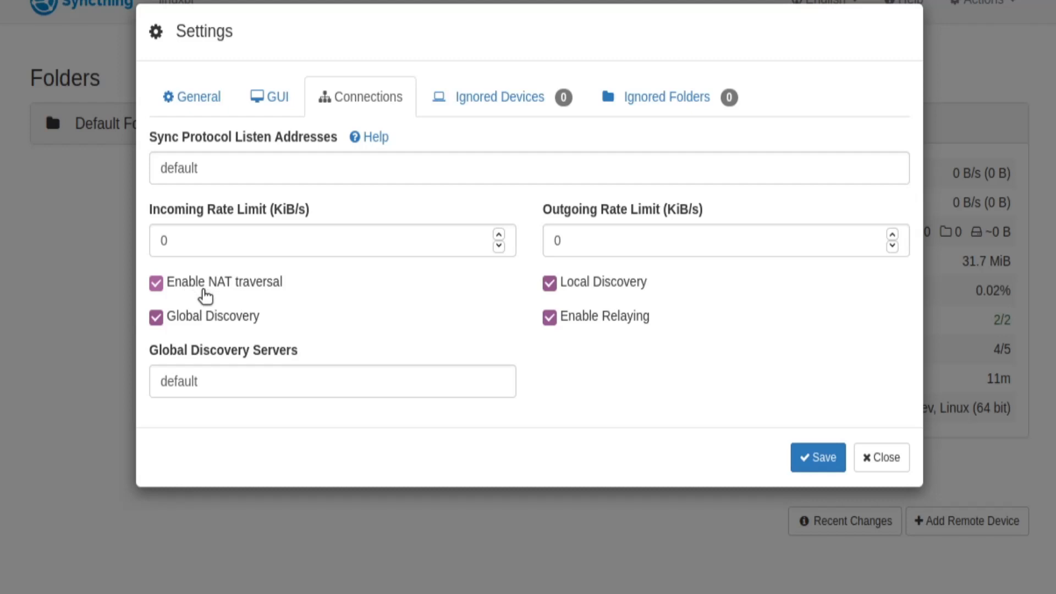
# Step: Disable NAT traversal, global discovery and relaying in the connection settings, keeping local discovery on, and save
pyautogui.click(156, 287)
pyautogui.click(157, 321)
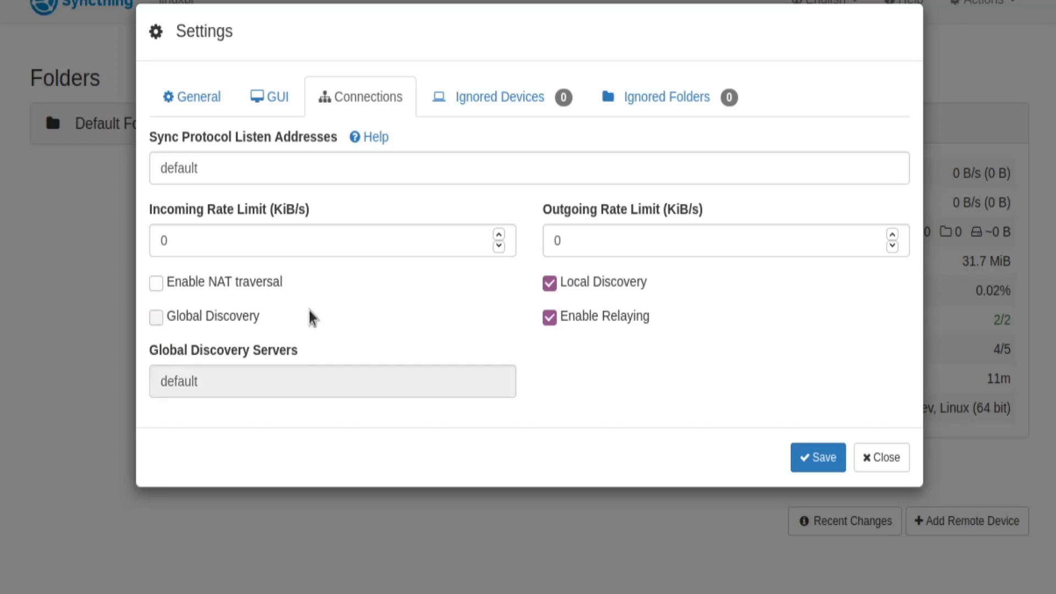
pyautogui.click(549, 321)
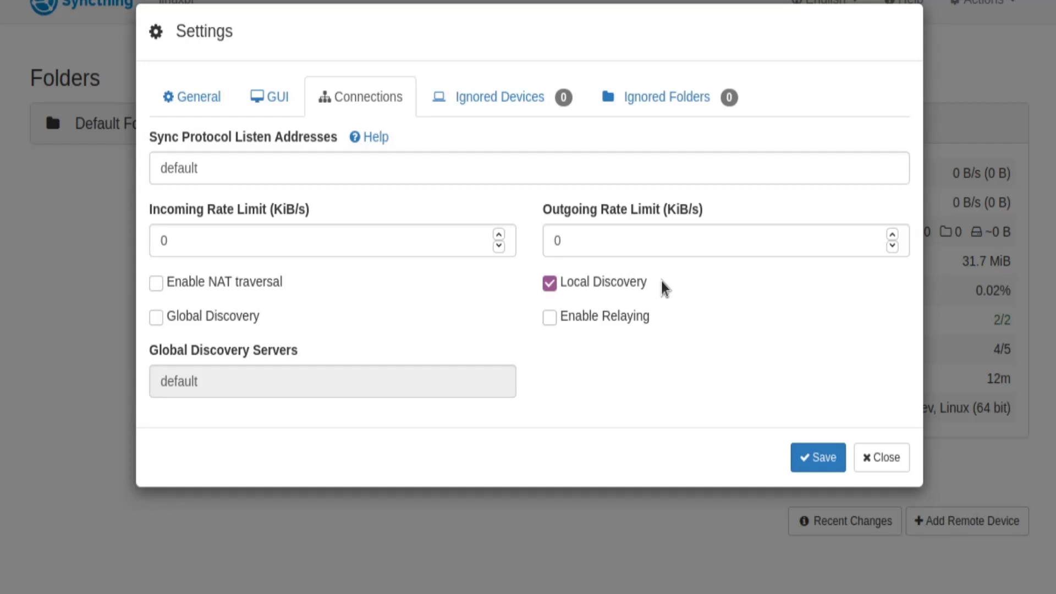
pyautogui.click(809, 459)
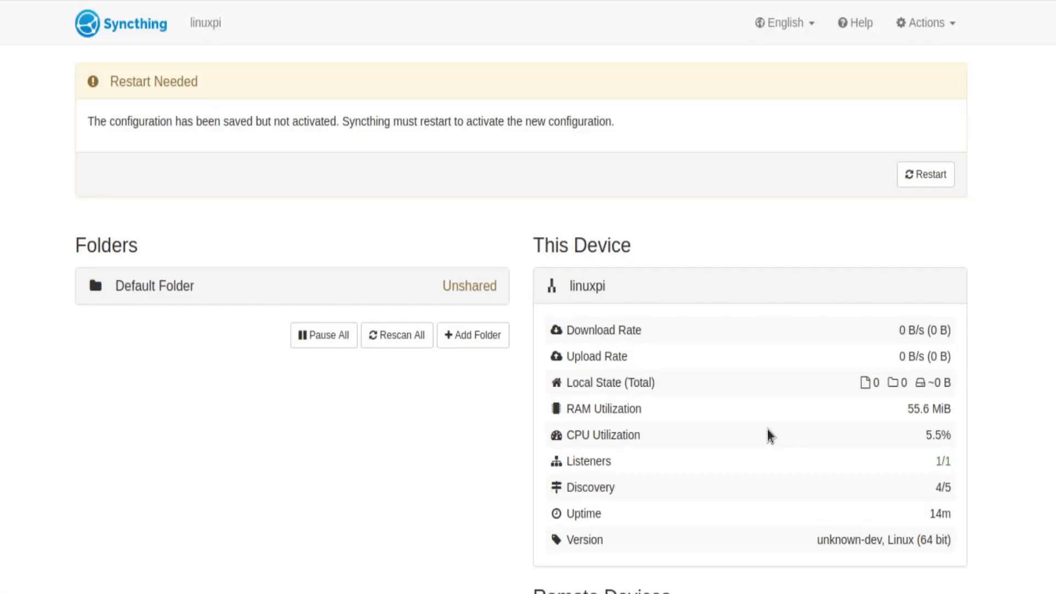
# Step: Restart Syncthing to activate the saved configuration and accept the self-signed certificate risk for 127.0.0.1:8384
pyautogui.click(928, 177)
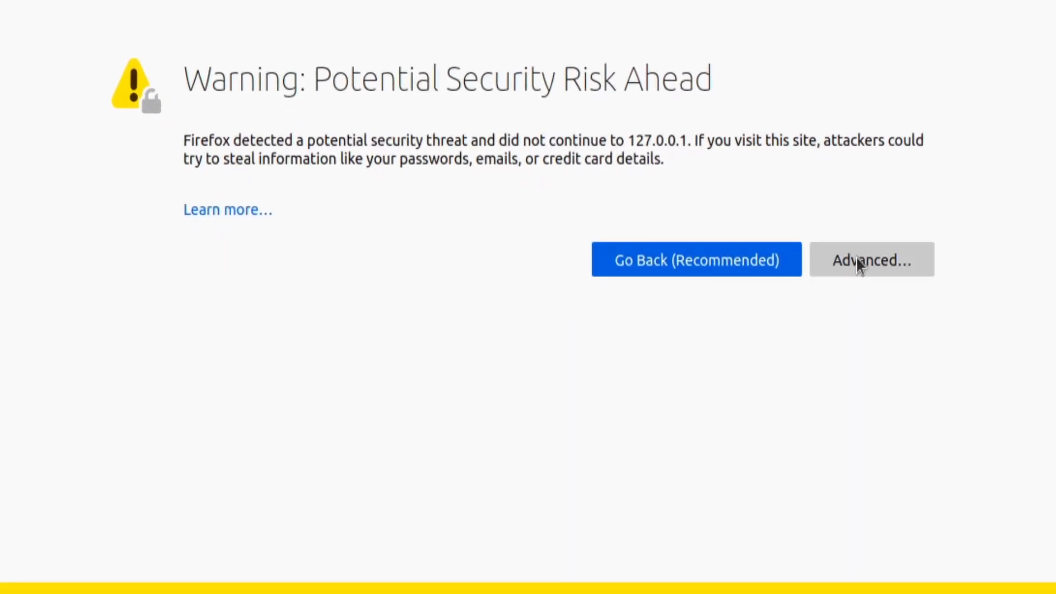
pyautogui.click(873, 262)
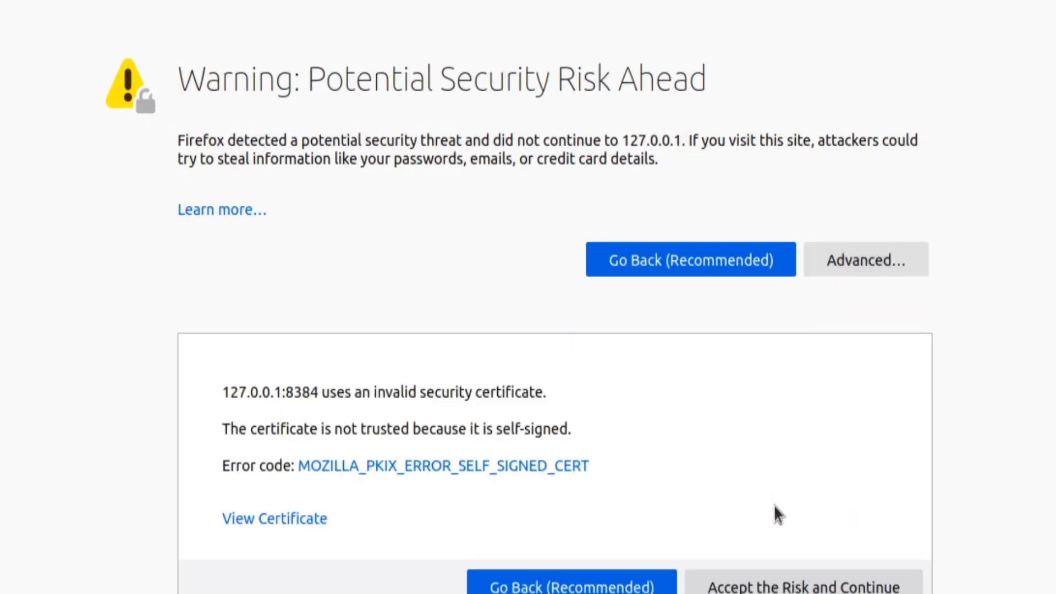
pyautogui.click(787, 586)
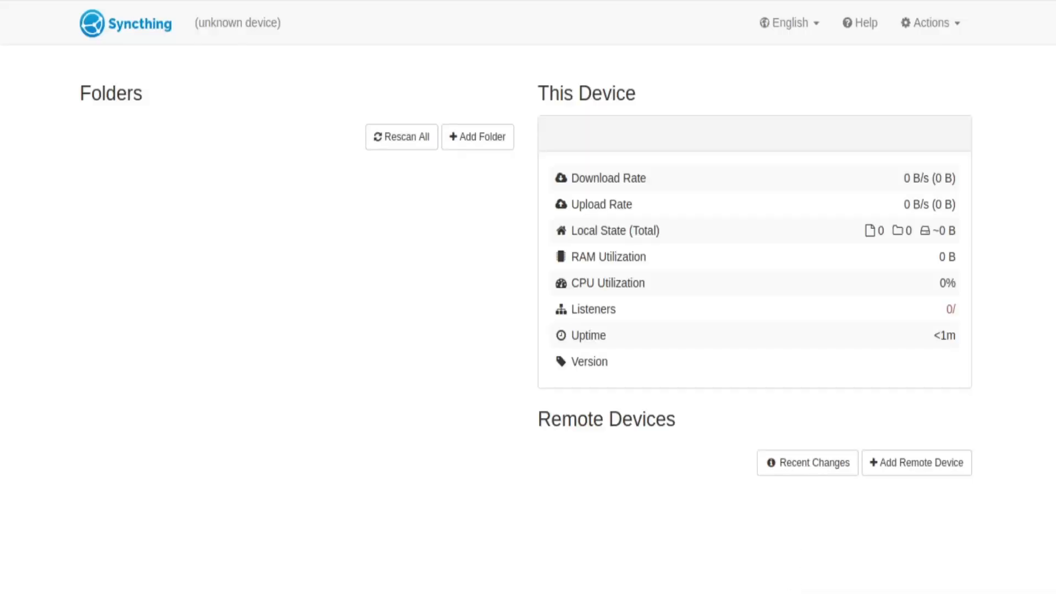
pyautogui.click(913, 176)
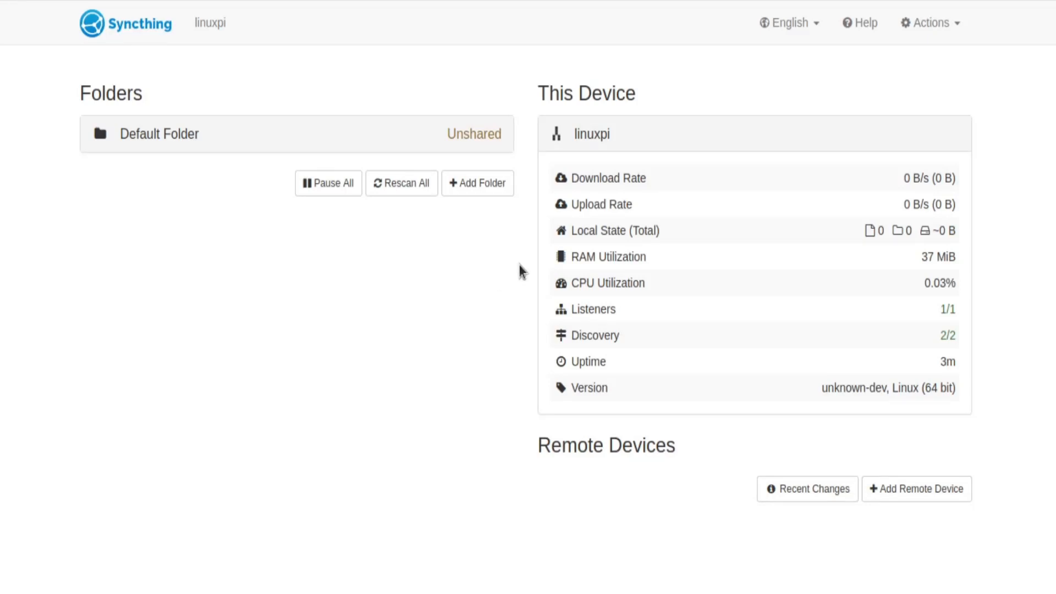
# Step: Bookmark the page under the name Syncthing in the Bookmarks Toolbar folder
pyautogui.hotkey('ctrl', 'd')
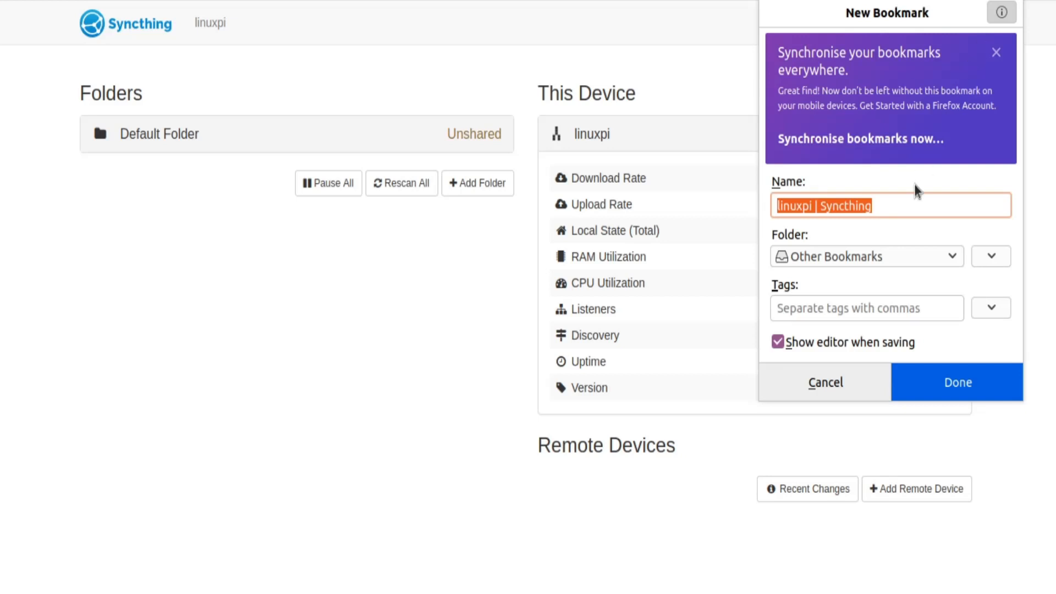
pyautogui.click(886, 204)
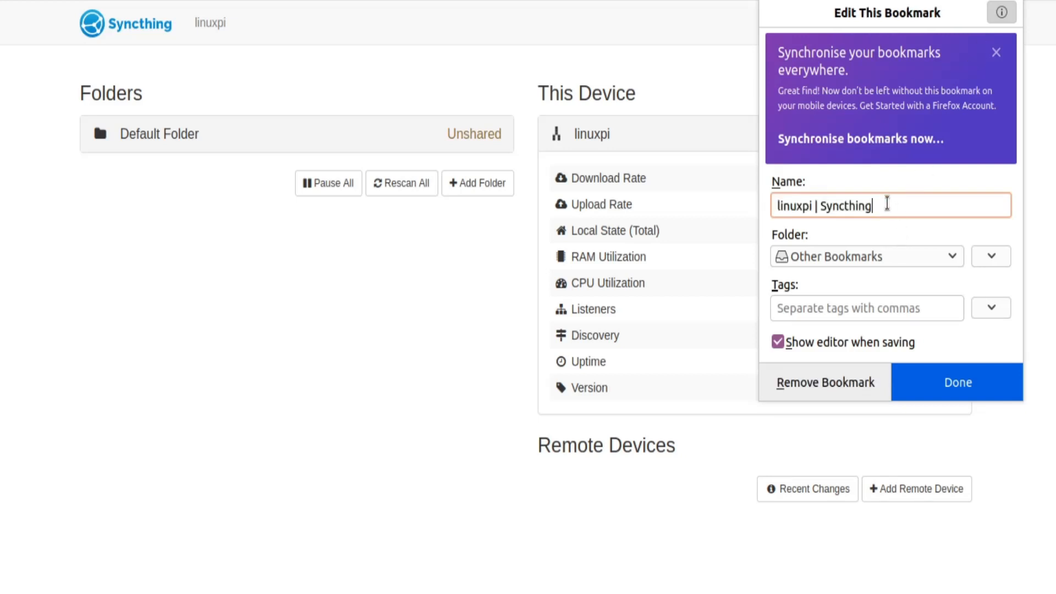
pyautogui.press('BackSpace')
pyautogui.press('BackSpace')
pyautogui.press('BackSpace')
pyautogui.press('BackSpace')
pyautogui.press('BackSpace')
pyautogui.press('BackSpace')
pyautogui.press('BackSpace')
pyautogui.press('BackSpace')
pyautogui.press('BackSpace')
pyautogui.press('BackSpace')
pyautogui.click(888, 257)
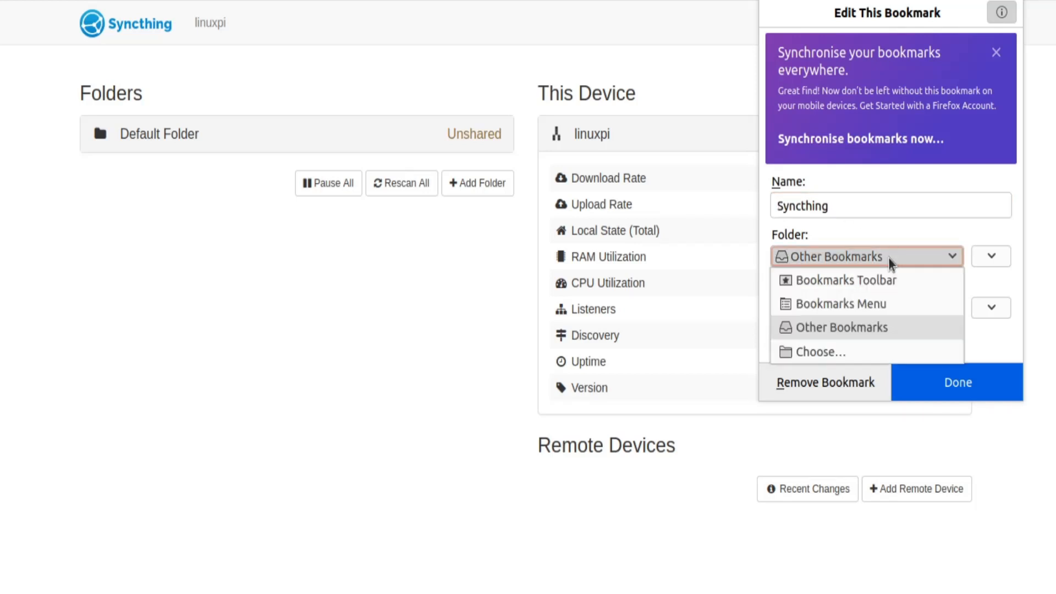
pyautogui.click(870, 281)
pyautogui.click(925, 384)
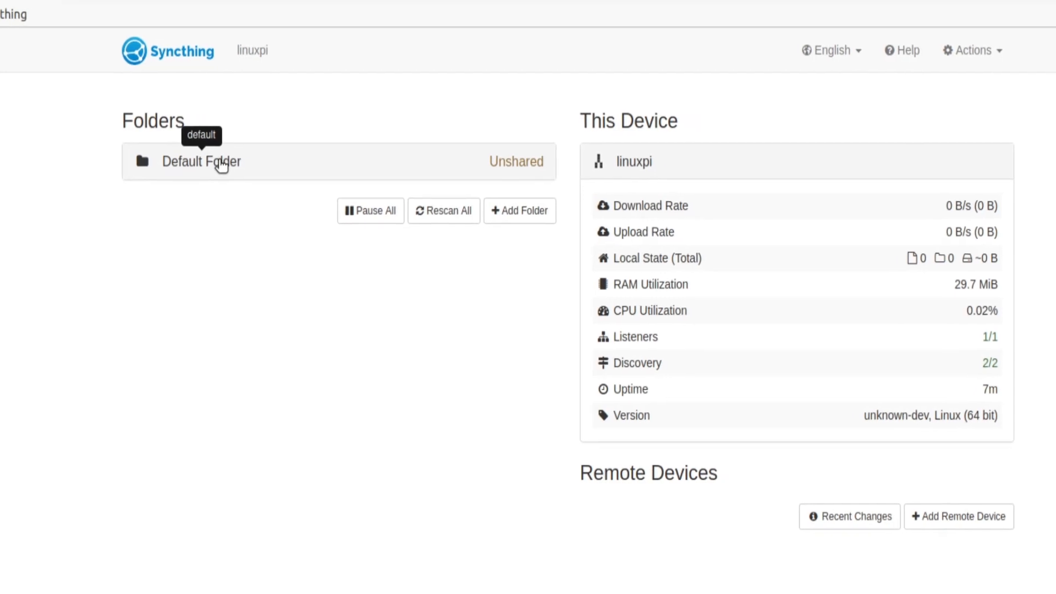
# Step: Remove the Default Folder from Syncthing and confirm the removal
pyautogui.click(220, 162)
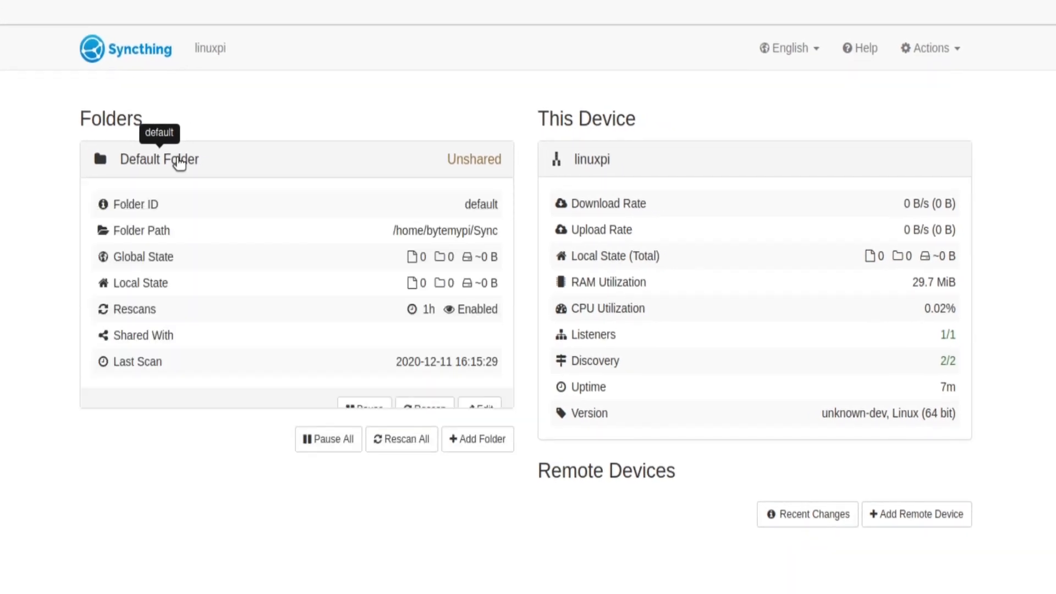
pyautogui.click(490, 411)
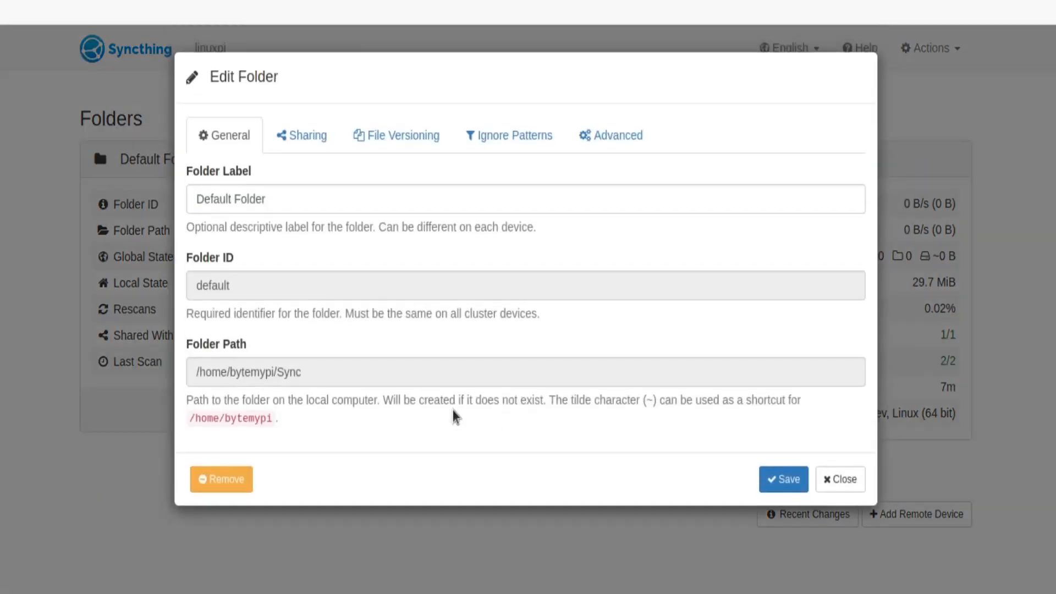
pyautogui.click(223, 479)
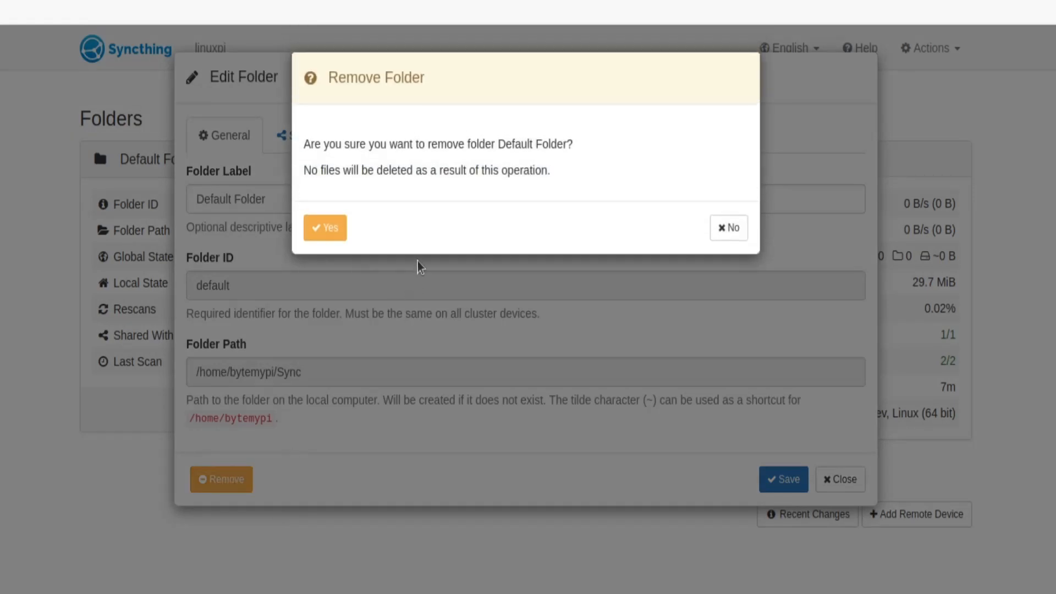
pyautogui.click(326, 228)
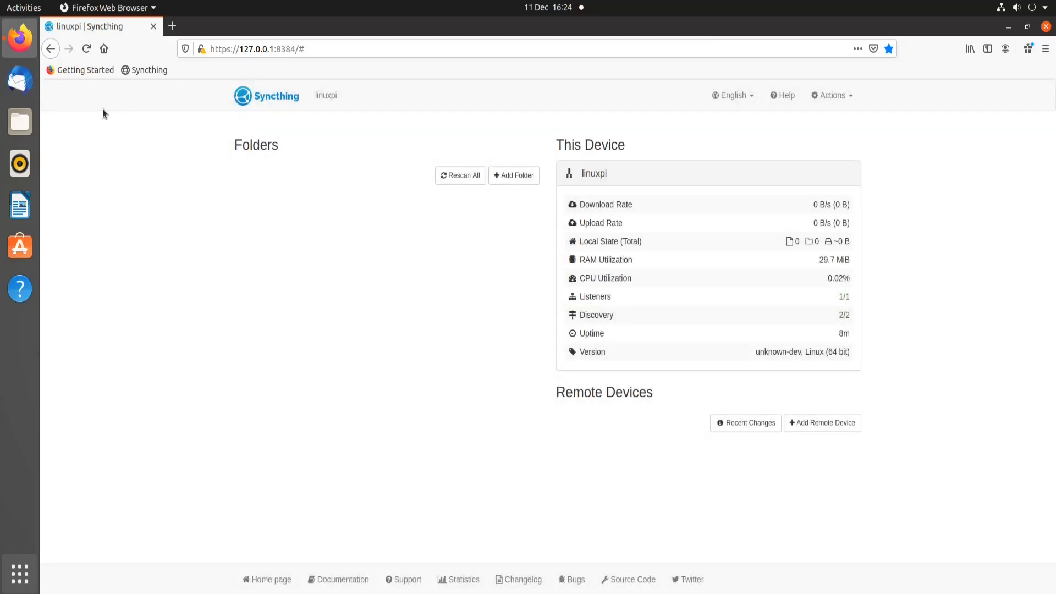
# Step: Switch to the file manager and move the Sync folder in Home to the Rubbish Bin
pyautogui.click(20, 122)
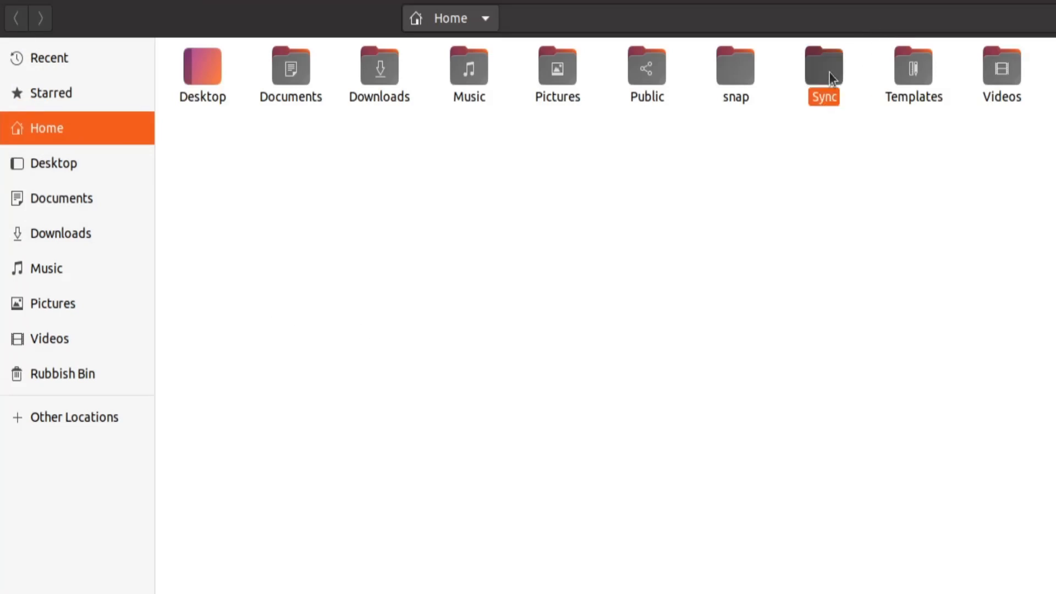
pyautogui.rightClick(829, 74)
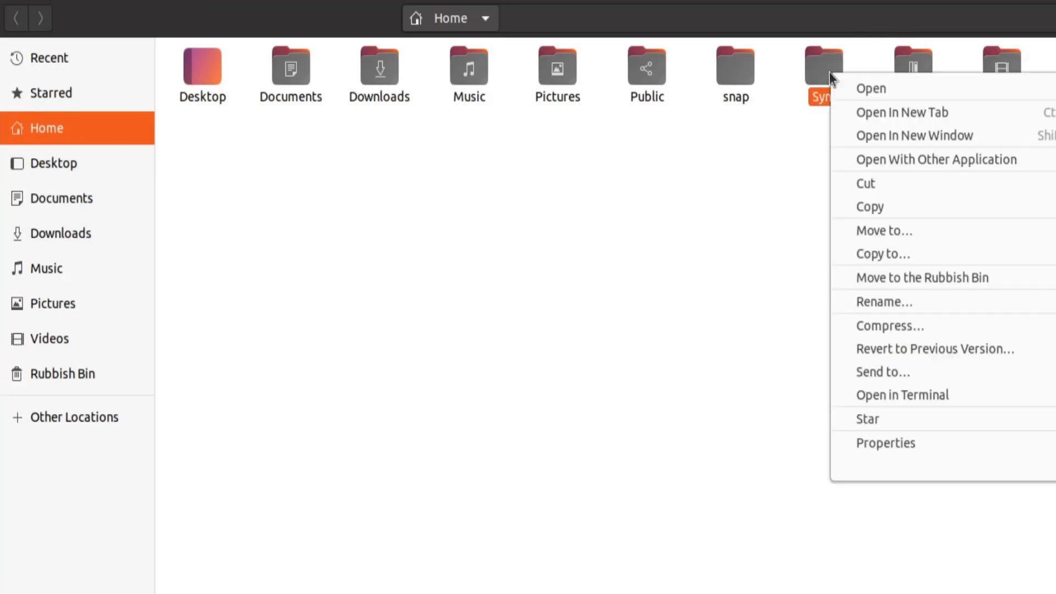
pyautogui.click(895, 277)
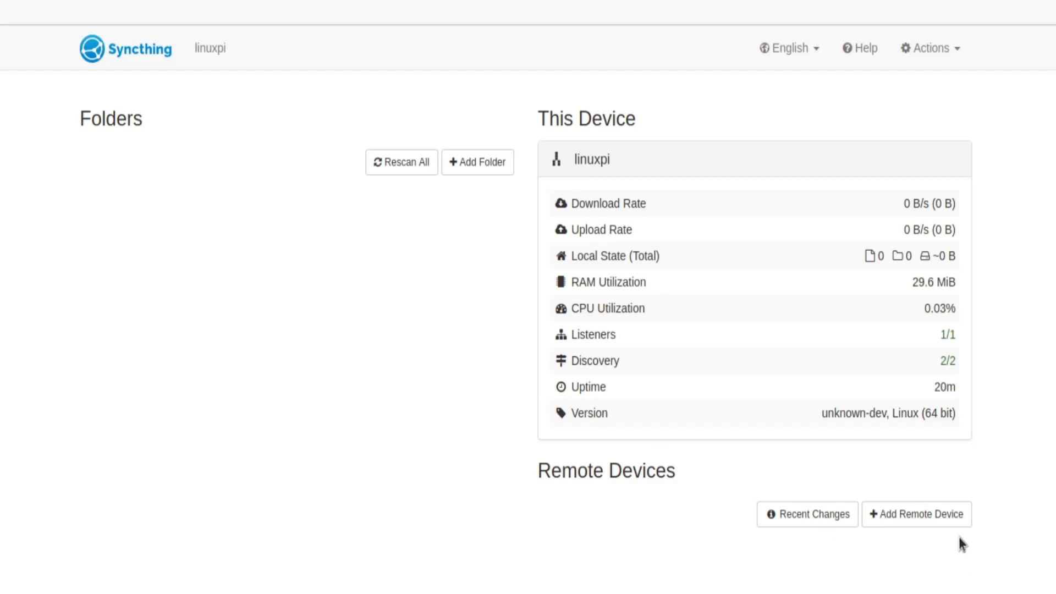
# Step: In Syncthing, add the nearby device whose ID starts with HYZERDE as a remote device, leaving its name empty
pyautogui.click(916, 520)
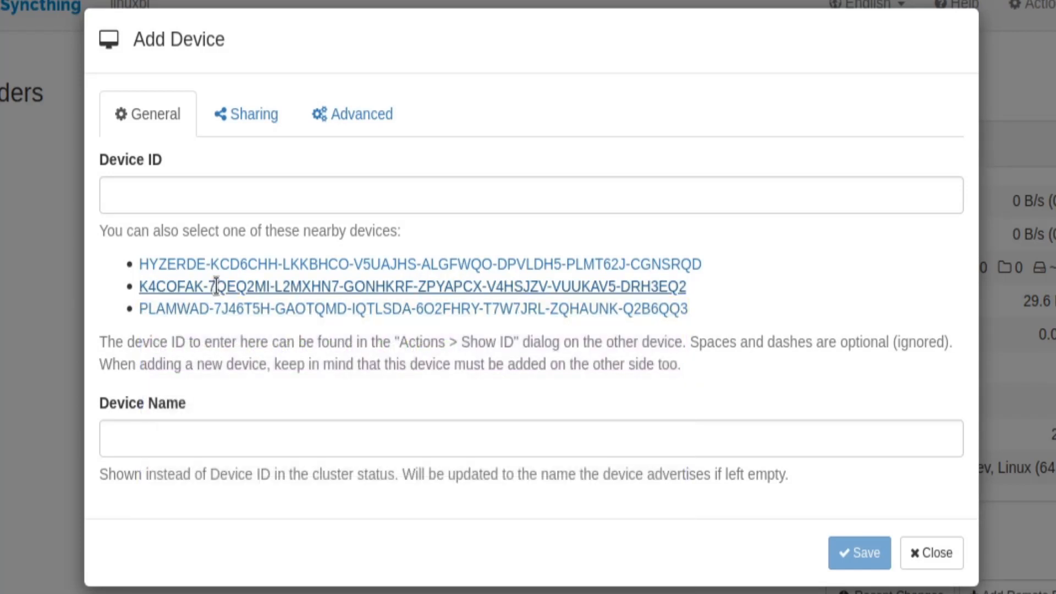
pyautogui.click(242, 265)
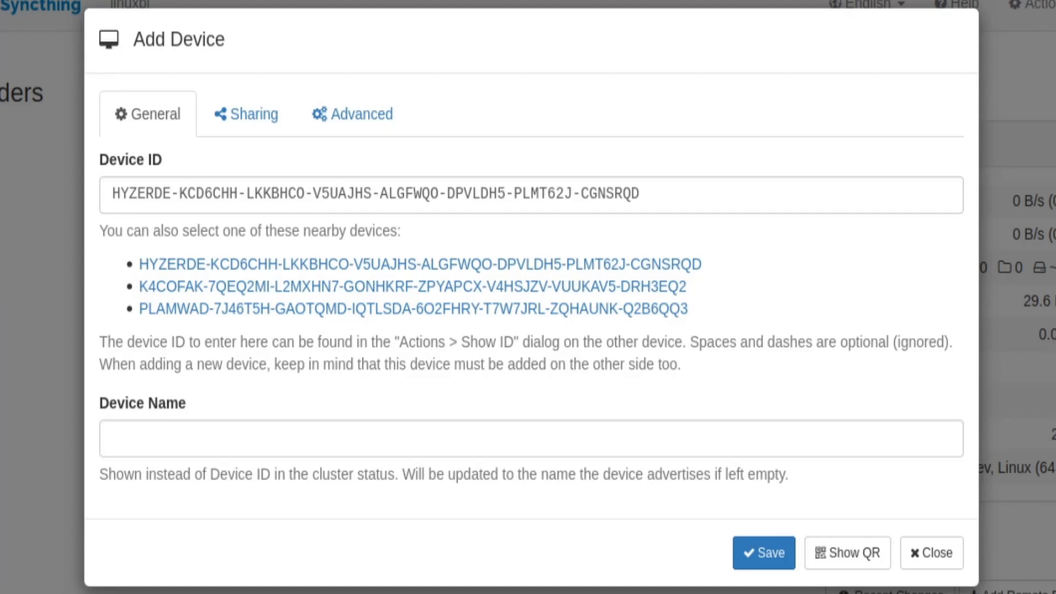
pyautogui.click(767, 552)
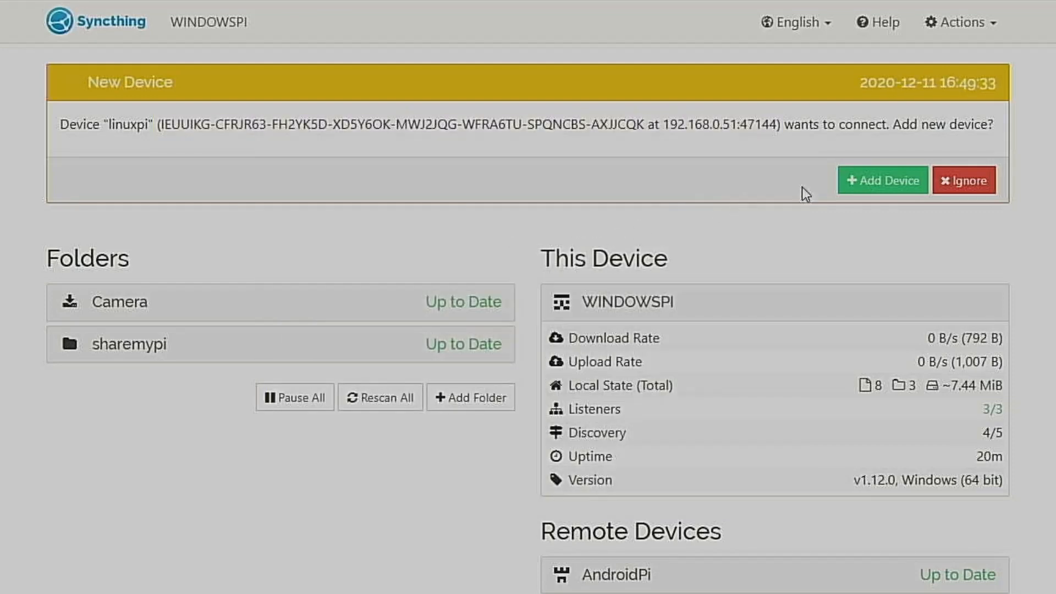
# Step: On WINDOWSPI, accept the new device linuxpi under that name and share the sharemypi folder with it
pyautogui.click(872, 186)
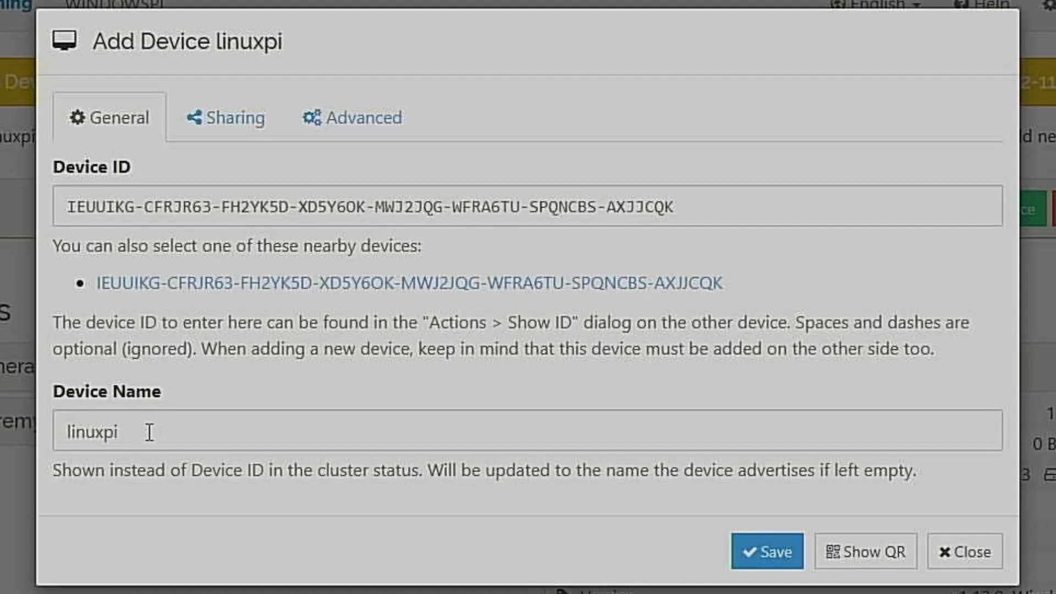
pyautogui.click(758, 554)
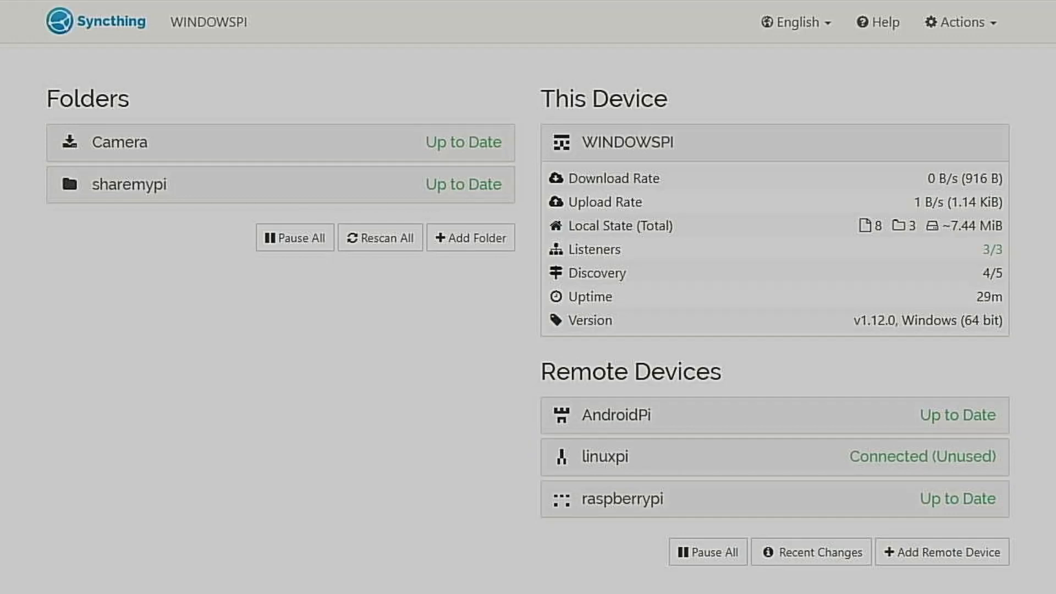
pyautogui.click(189, 199)
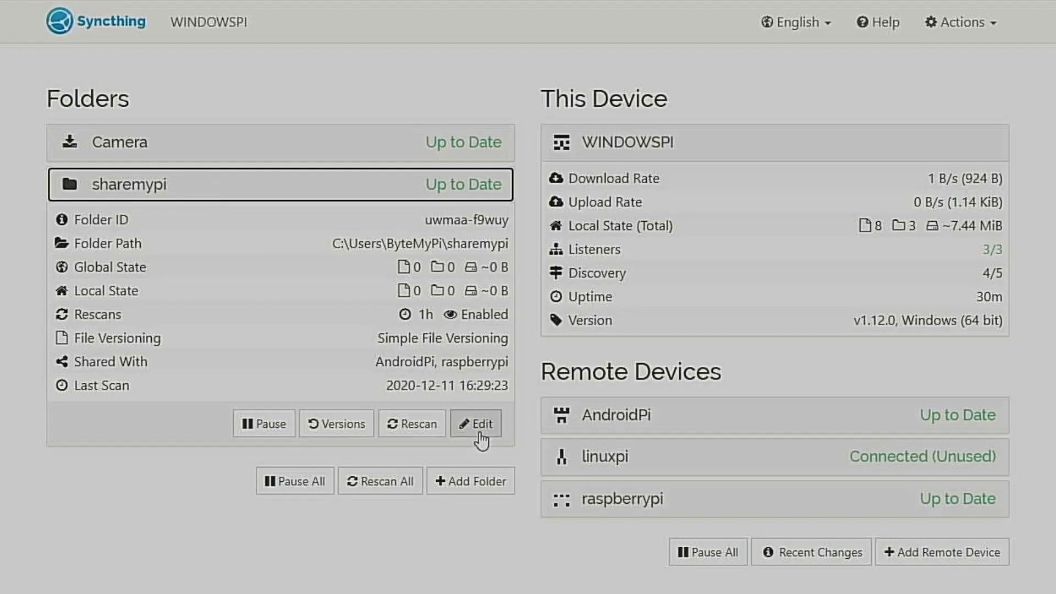
pyautogui.click(479, 429)
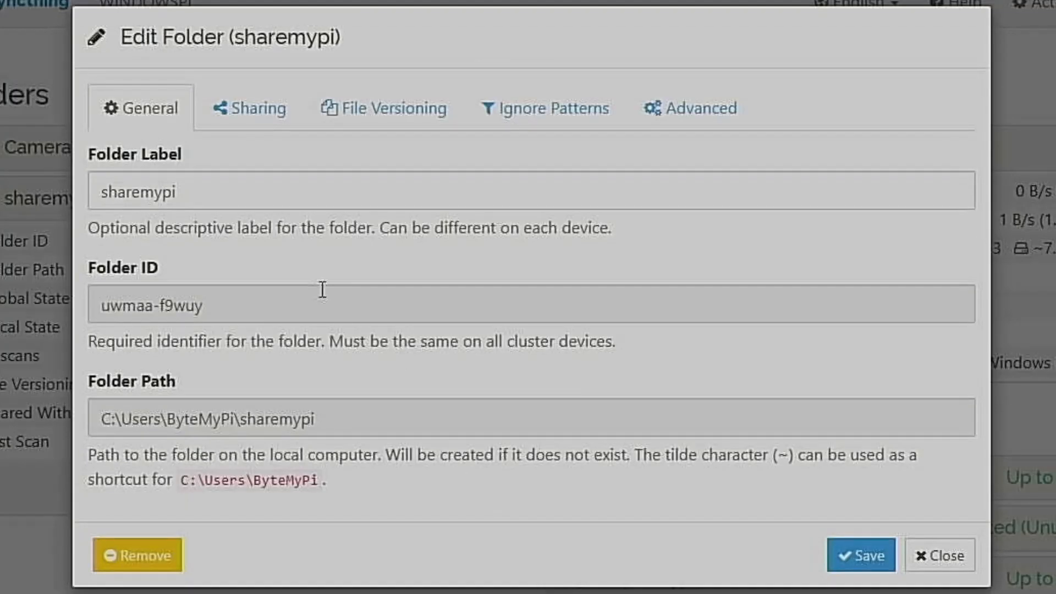
pyautogui.click(267, 120)
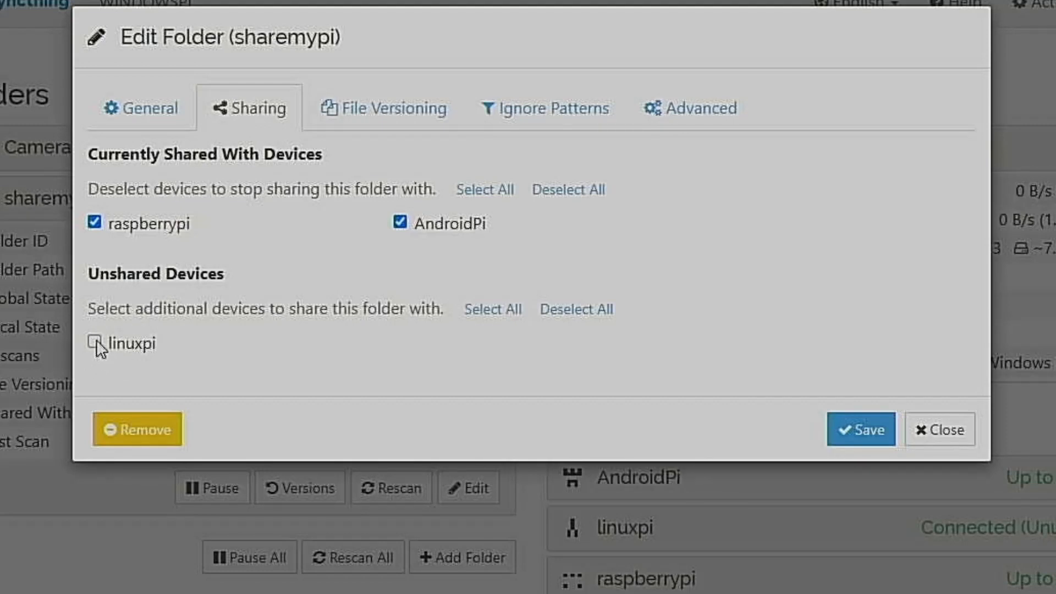
pyautogui.click(850, 430)
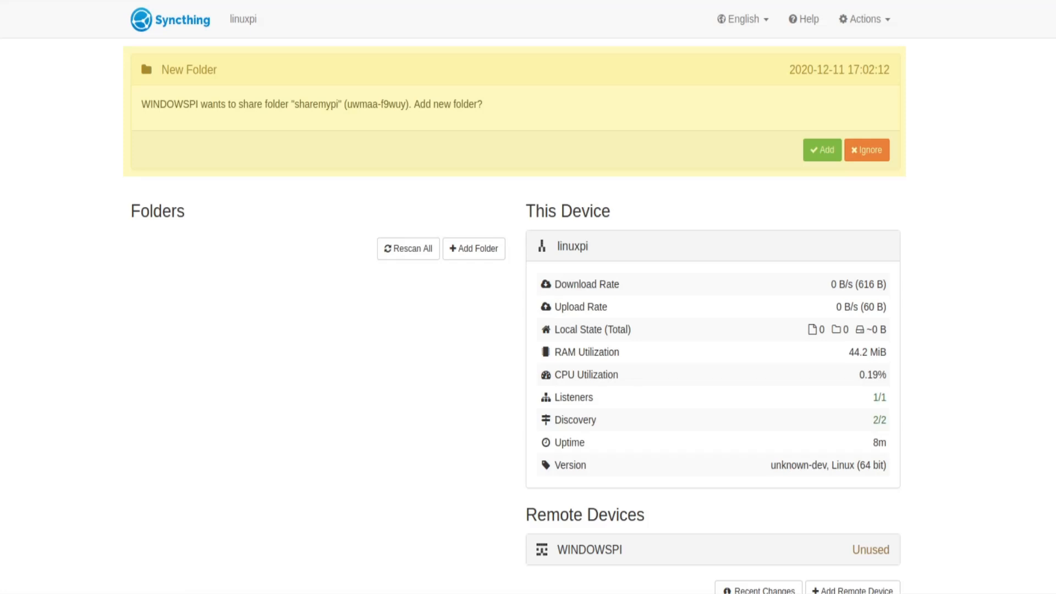
# Step: On linuxpi, accept the shared folder sharemypi and set its folder path to /home/bytemypi/sharemypi
pyautogui.click(825, 148)
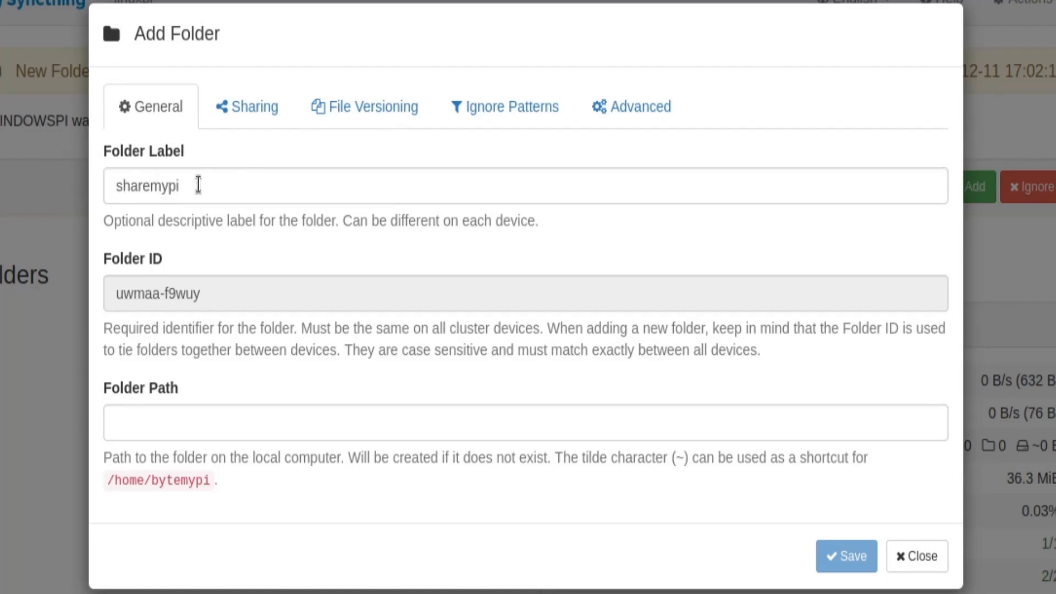
pyautogui.click(120, 421)
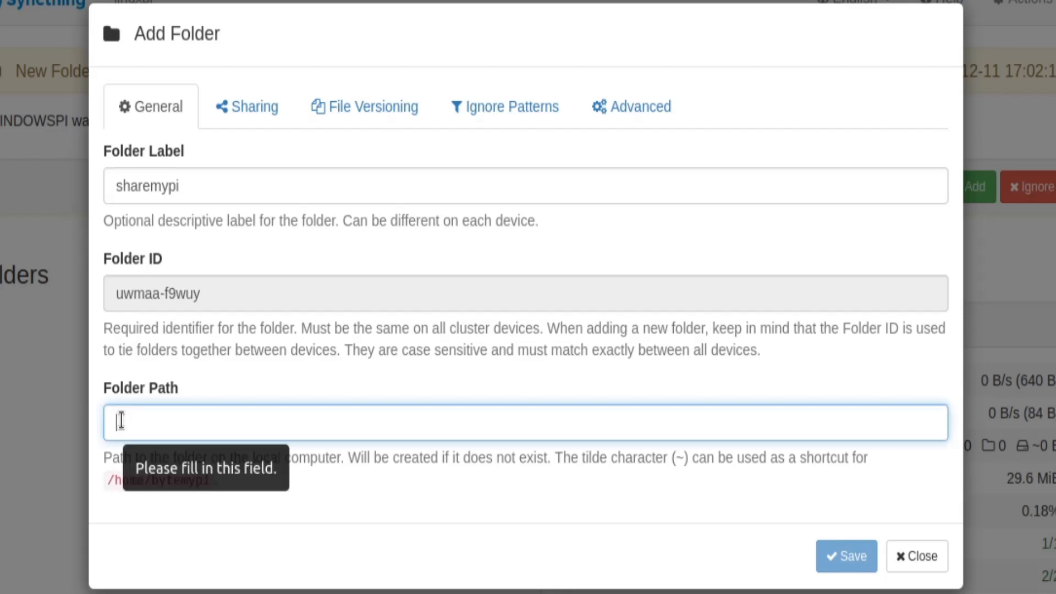
pyautogui.write('~')
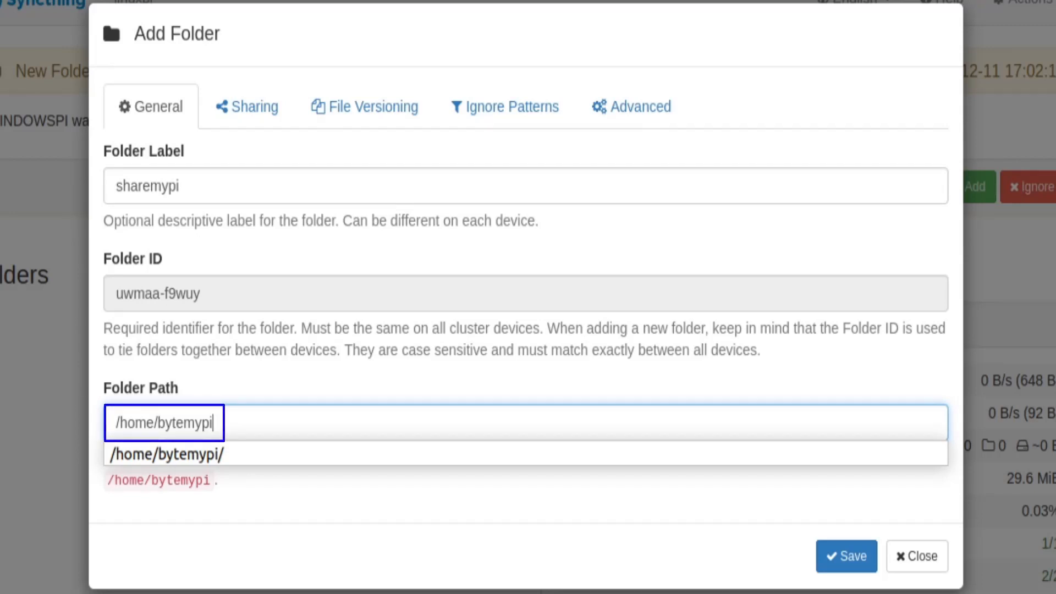
pyautogui.click(224, 420)
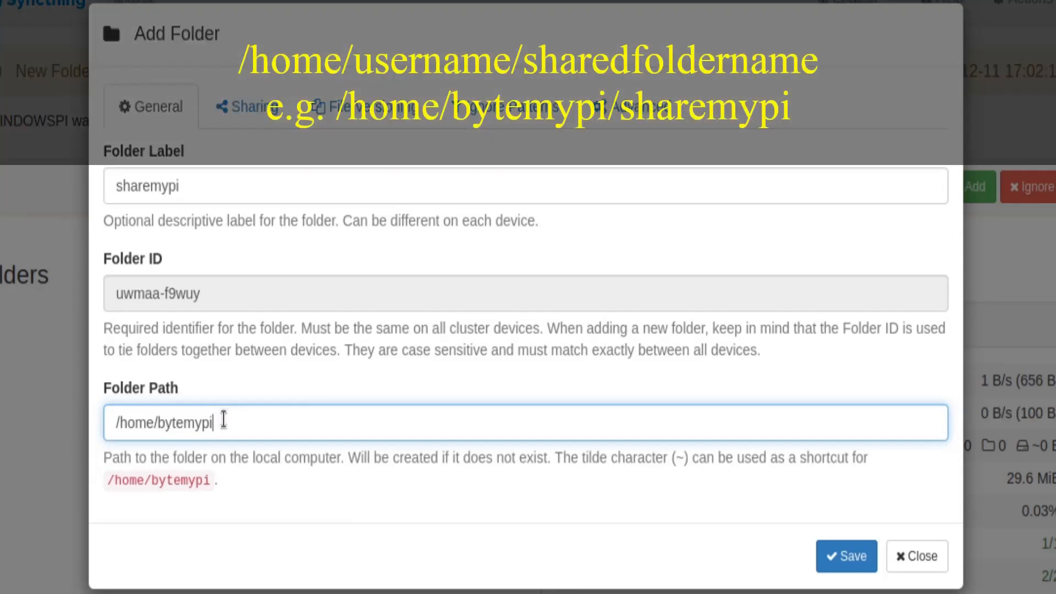
pyautogui.write('/')
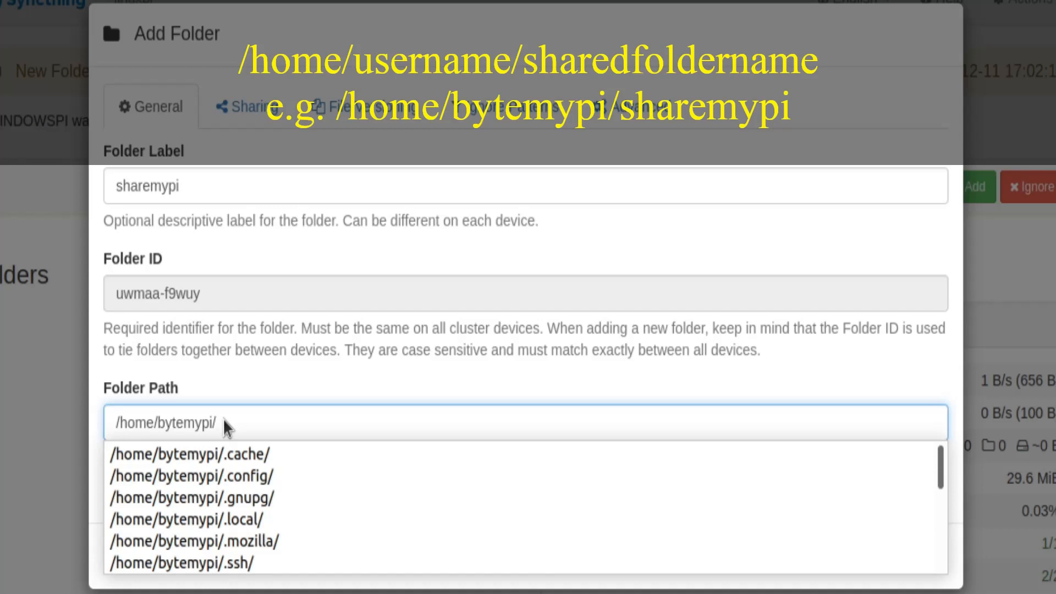
pyautogui.write('sharemypi')
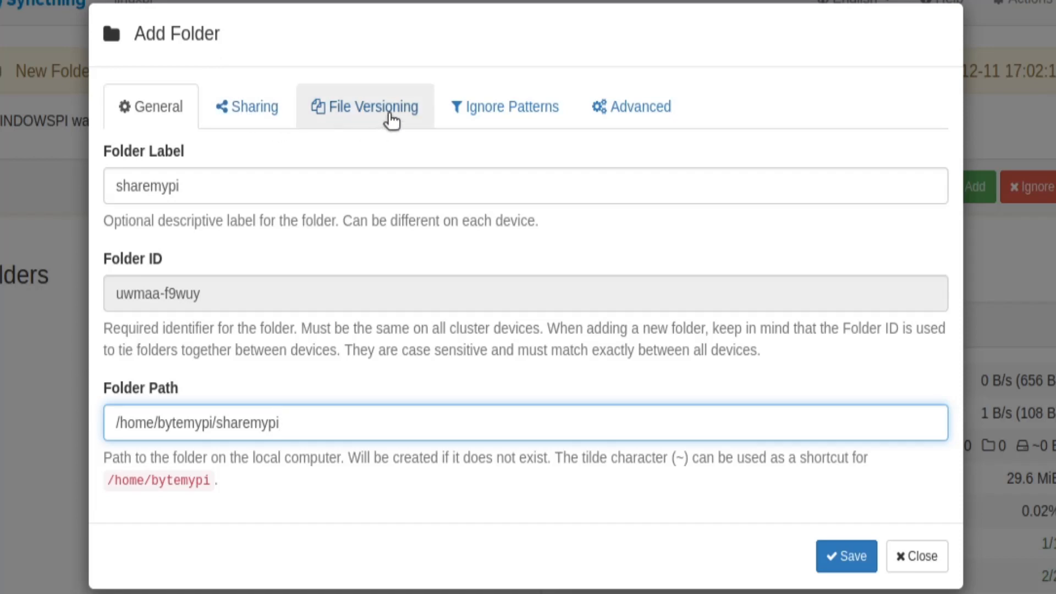
# Step: Set the new sharemypi folder's file versioning to Simple File Versioning
pyautogui.click(364, 111)
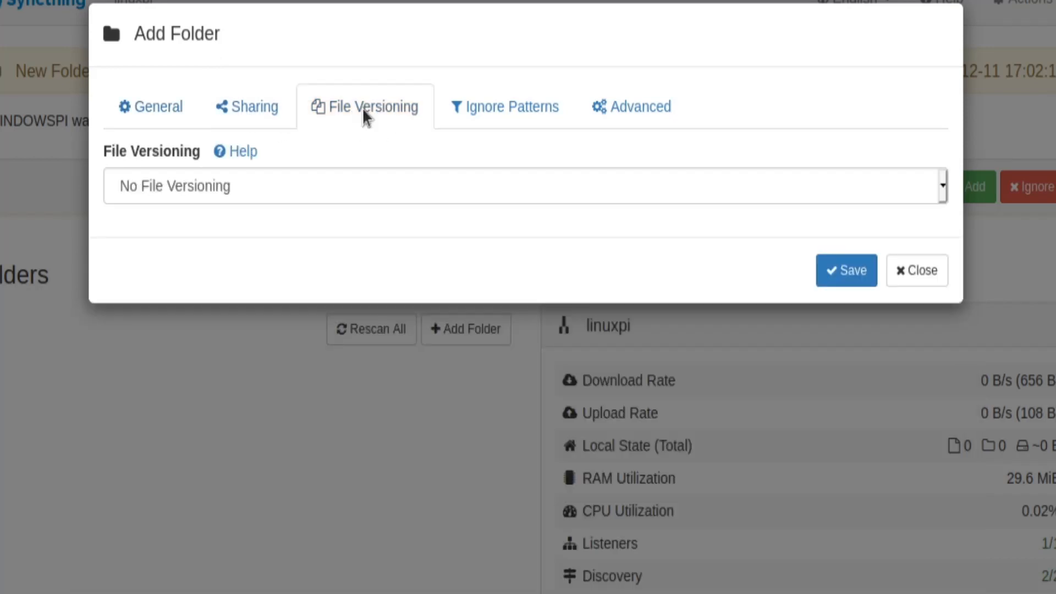
pyautogui.click(234, 187)
pyautogui.click(215, 276)
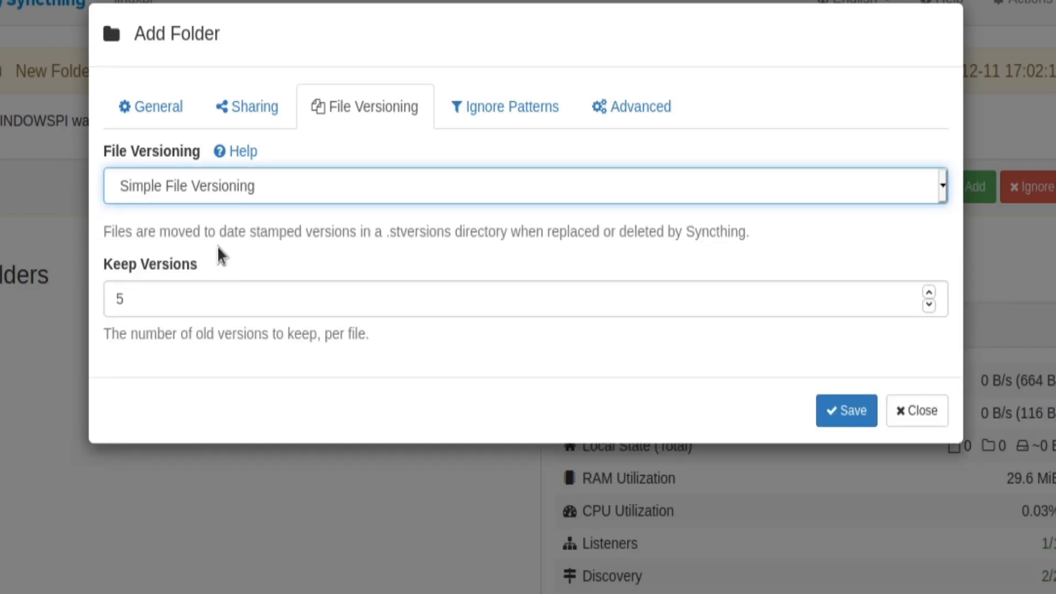
# Step: Set the sharemypi folder to keep 3 old versions per file, save the folder, and close the browser
pyautogui.click(142, 299)
pyautogui.press('BackSpace')
pyautogui.write('3')
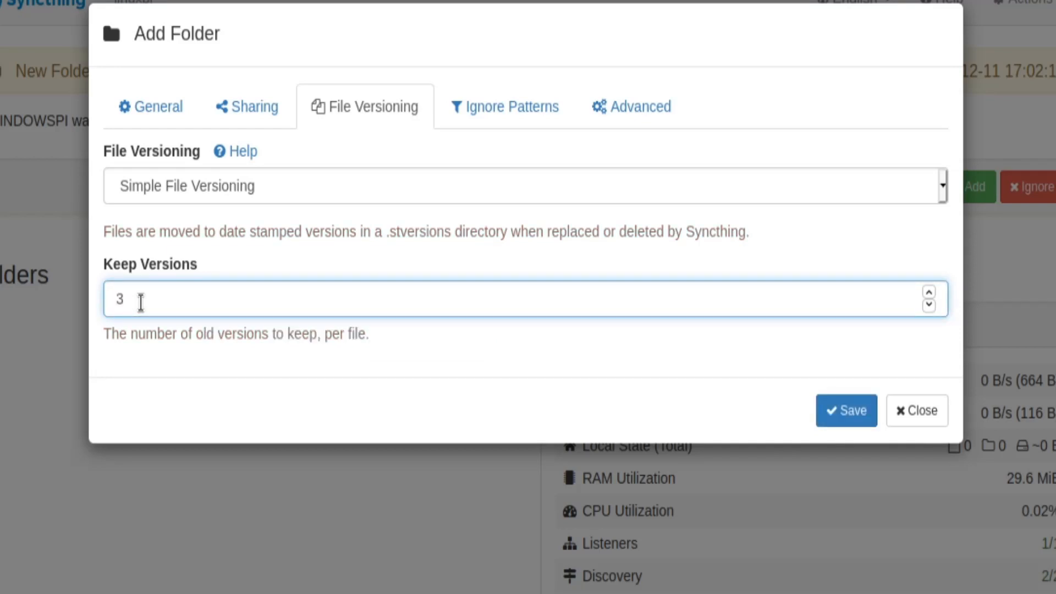
pyautogui.click(638, 110)
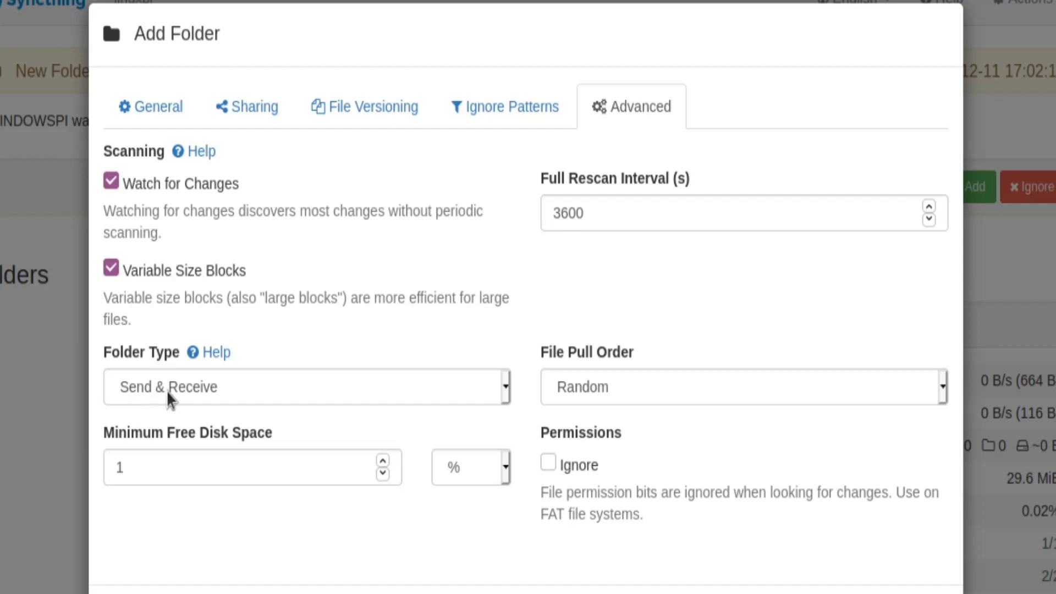
pyautogui.scroll(-3, 669, 536)
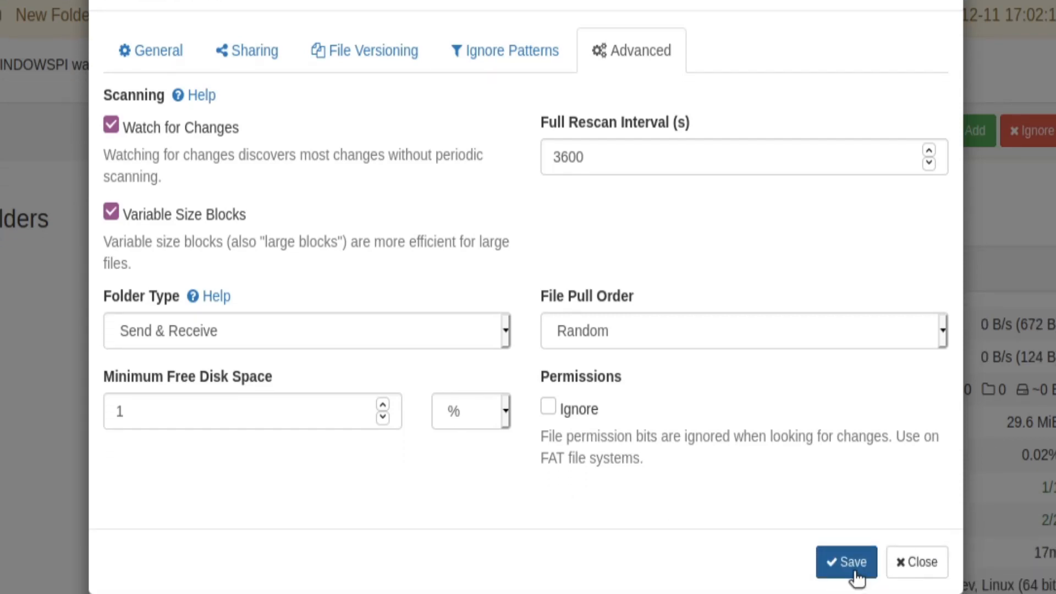
pyautogui.click(852, 555)
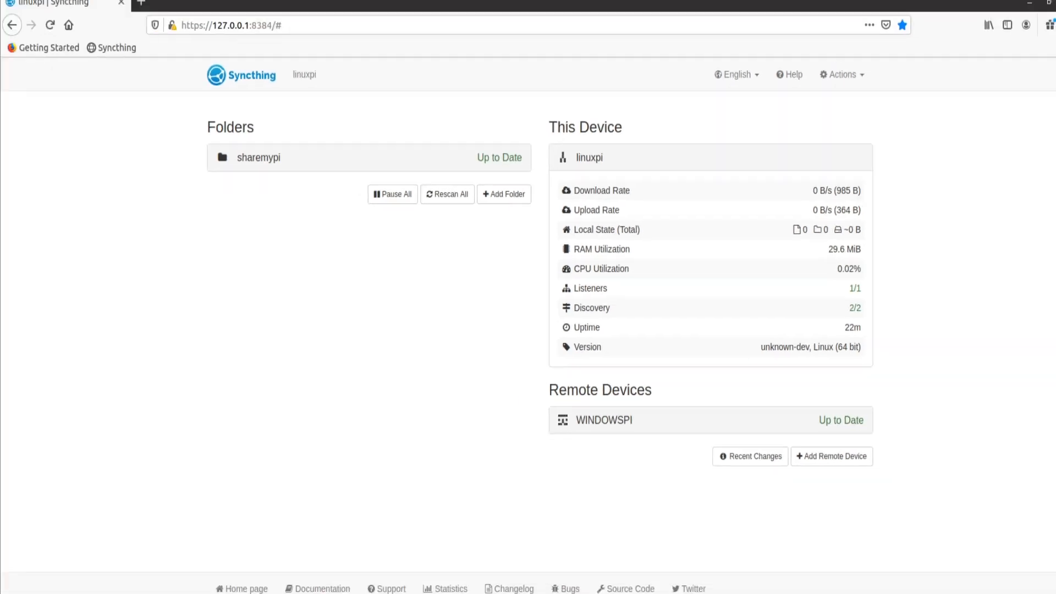
pyautogui.click(1043, 27)
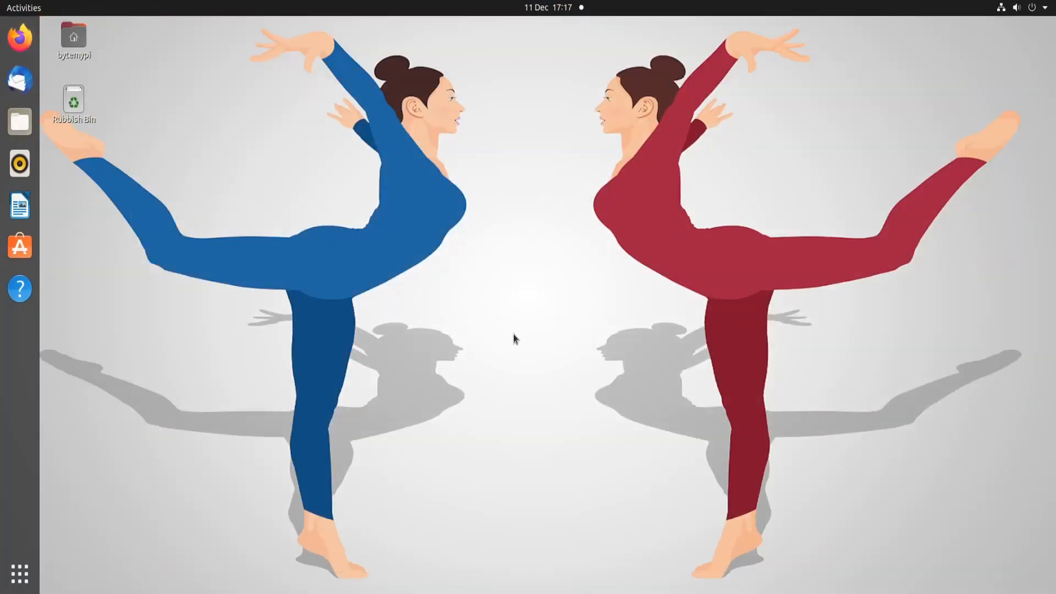
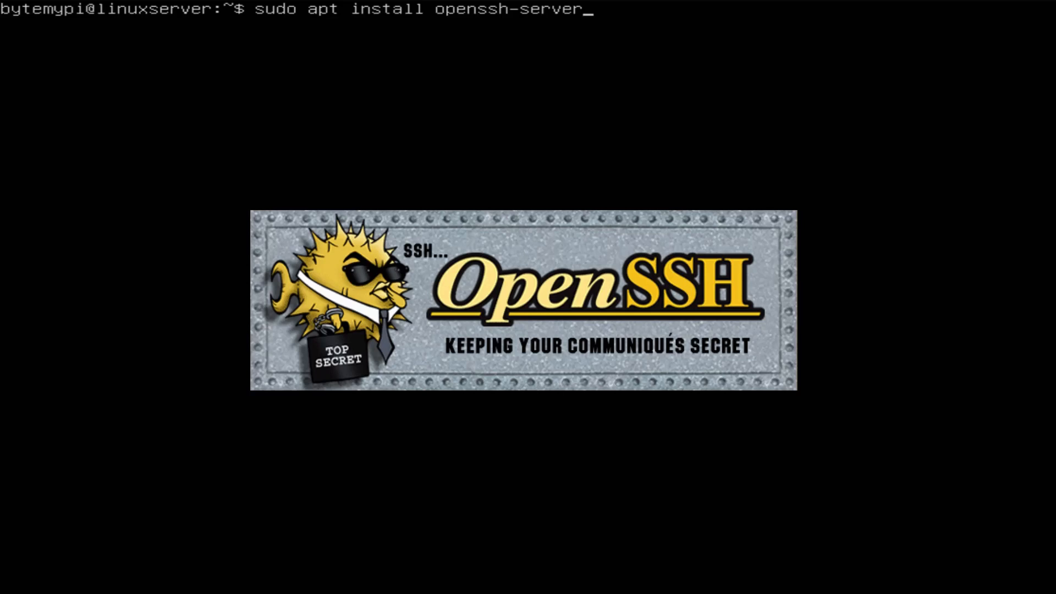
# Step: On linuxserver, install the openssh-server package with apt and list the network addresses with ip a
pyautogui.press('Return')
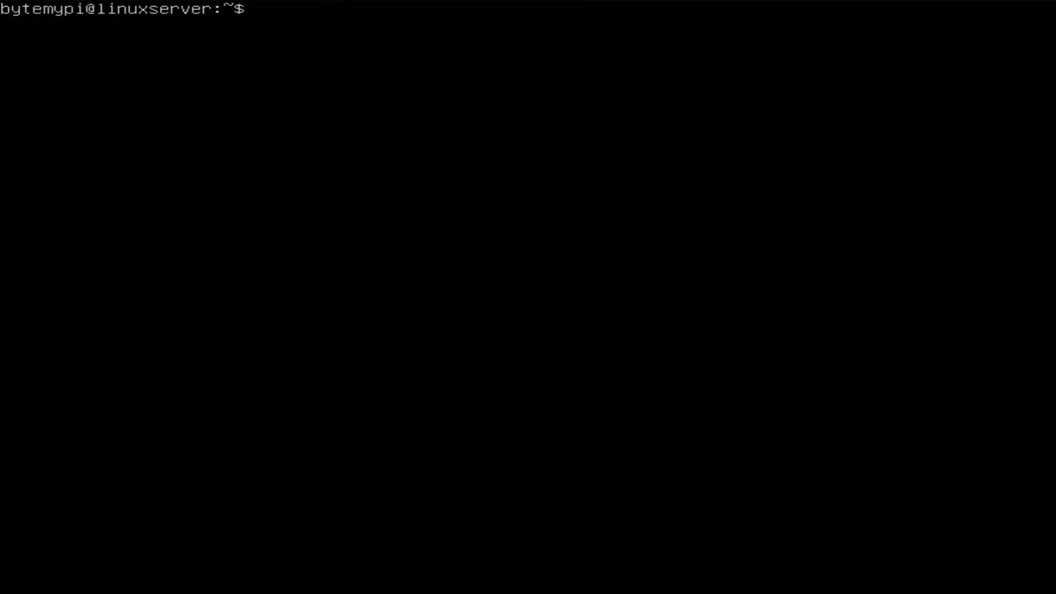
pyautogui.write('ip a')
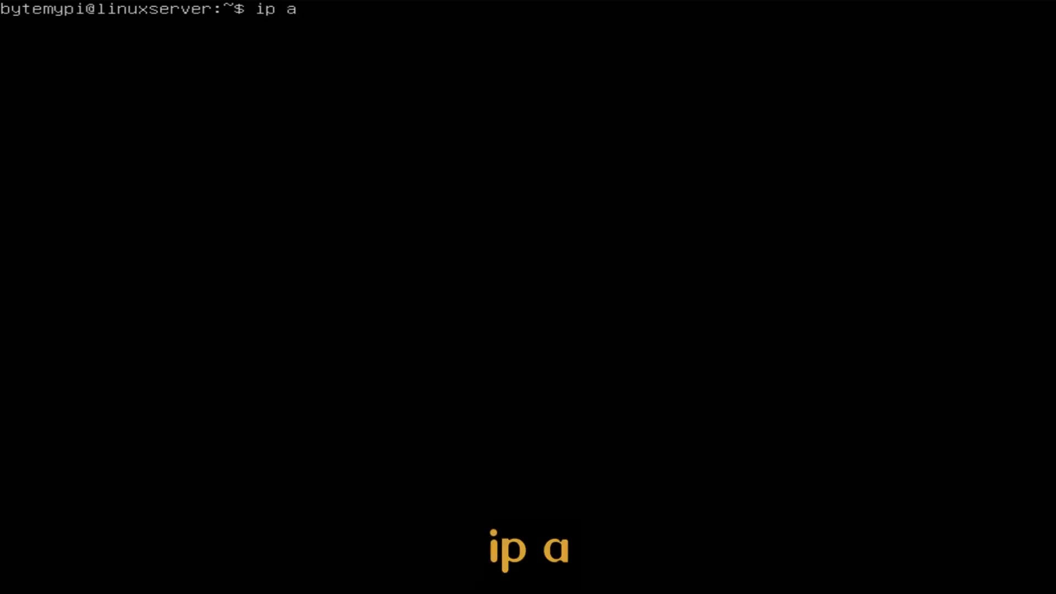
pyautogui.press('Return')
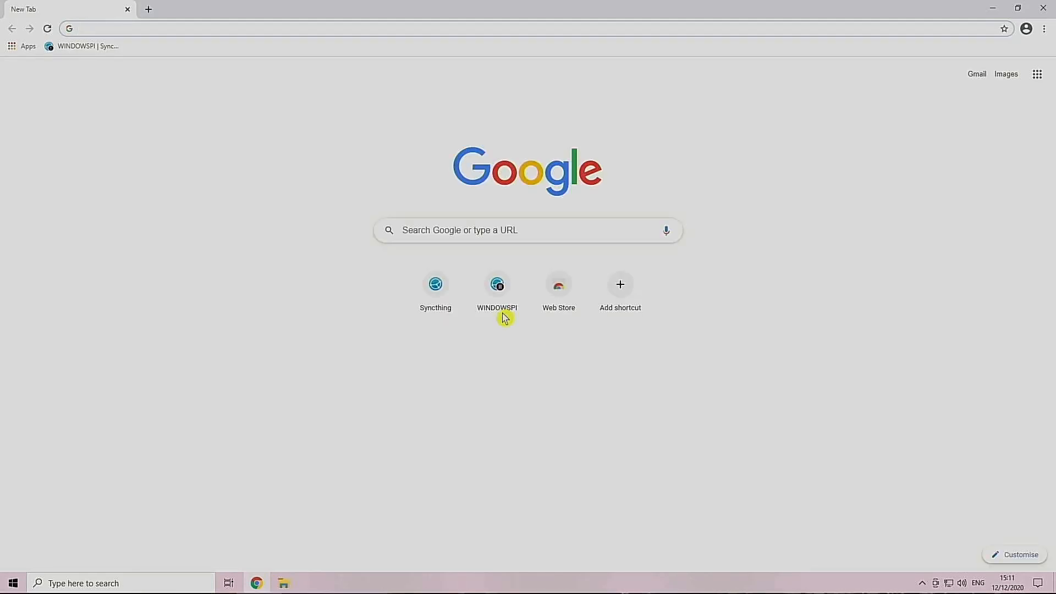
# Step: In Chrome on the Windows machine, search Google for putty and open the stable release download page on the chiark.greenend.org.uk PuTTY site
pyautogui.click(447, 231)
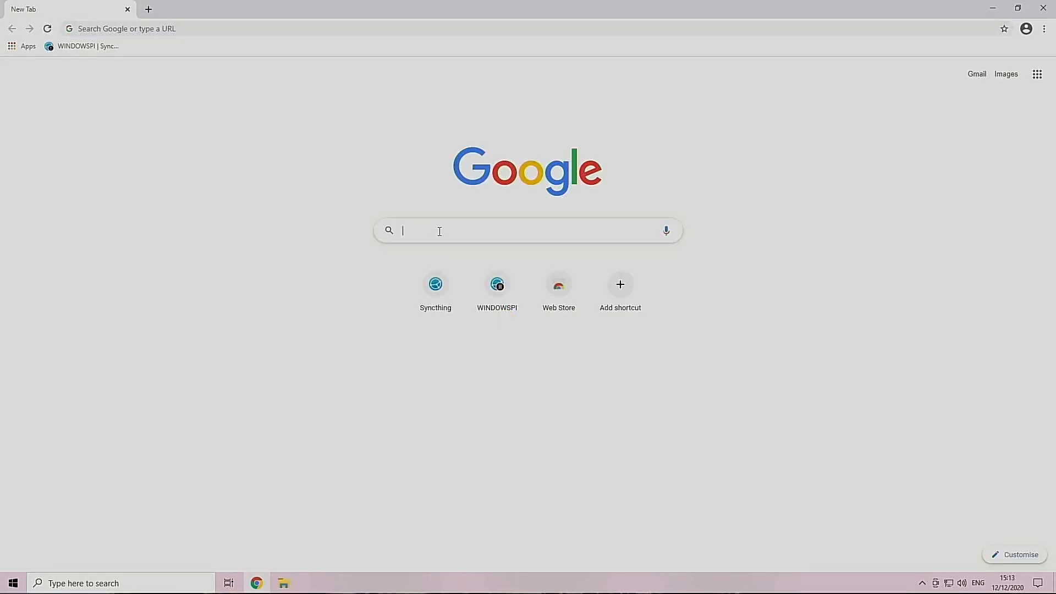
pyautogui.write('putty')
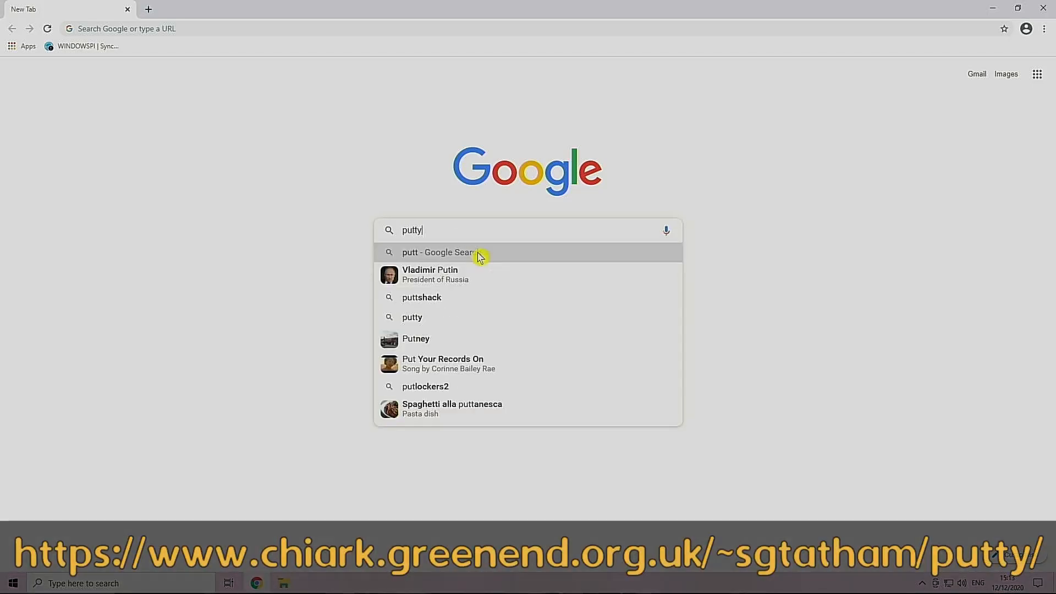
pyautogui.press('Return')
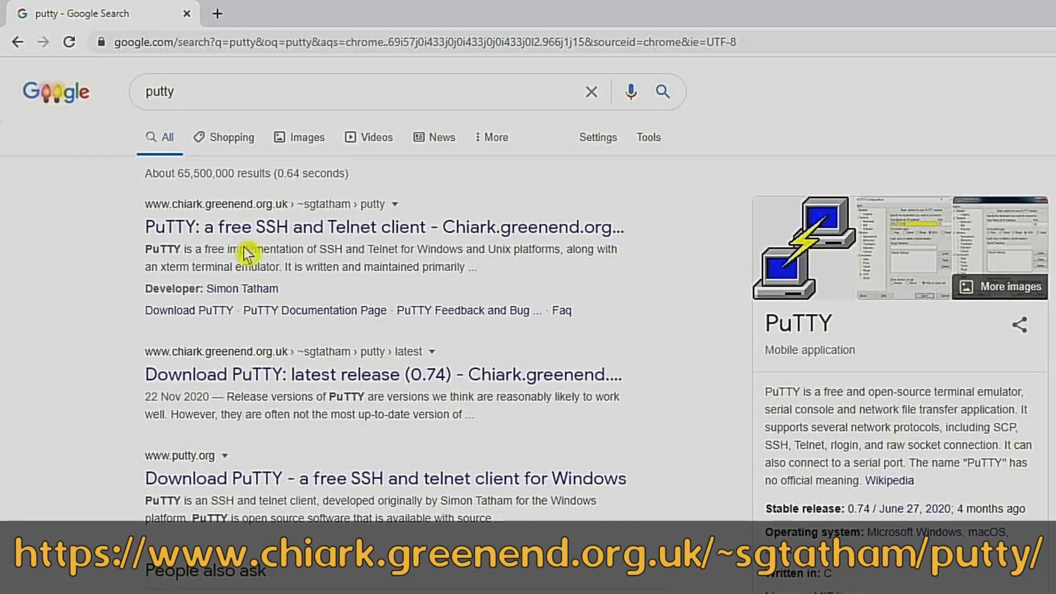
pyautogui.click(212, 236)
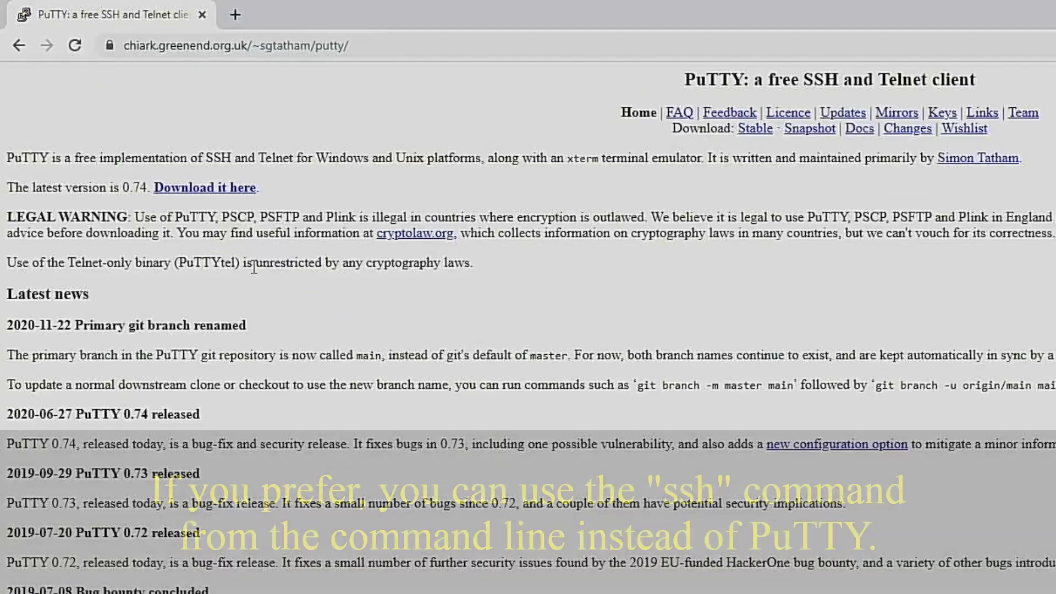
pyautogui.click(761, 129)
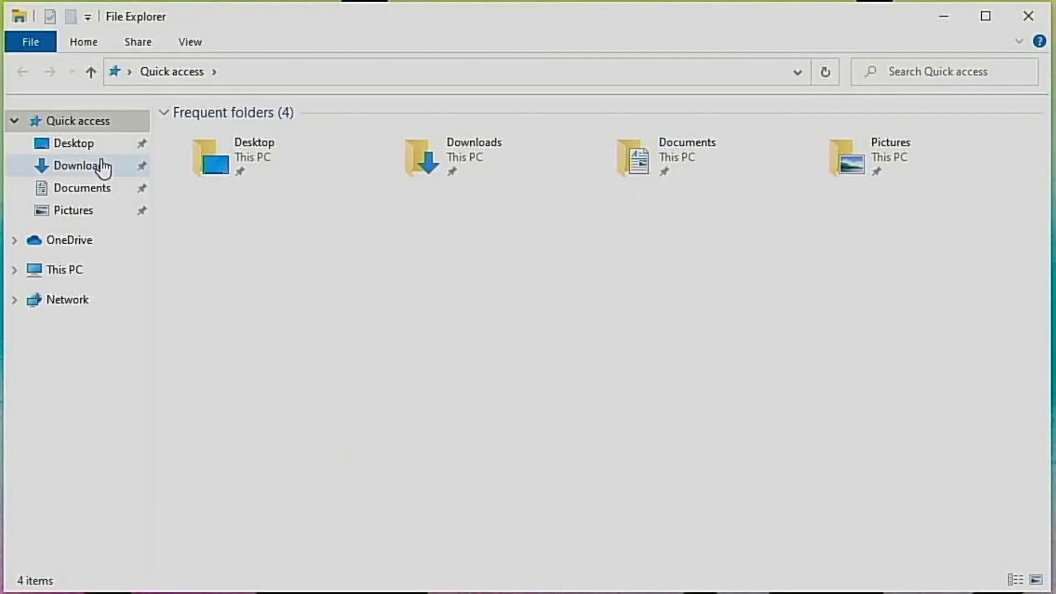
# Step: Move the putty application from the Downloads folder to the Windows desktop and close File Explorer
pyautogui.click(86, 169)
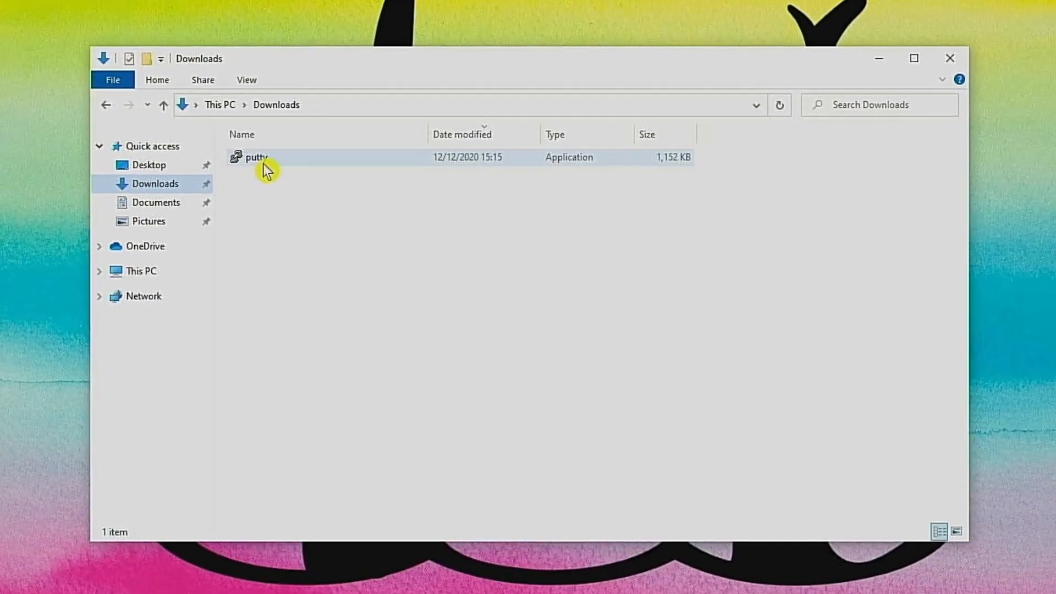
pyautogui.moveTo(266, 170); pyautogui.dragTo(23, 186)
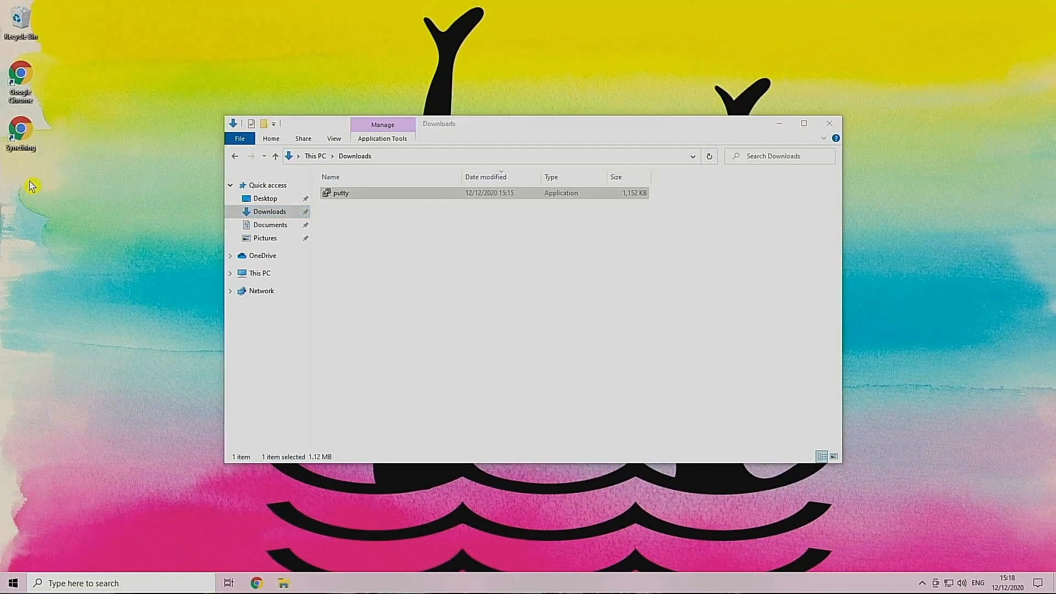
pyautogui.click(829, 124)
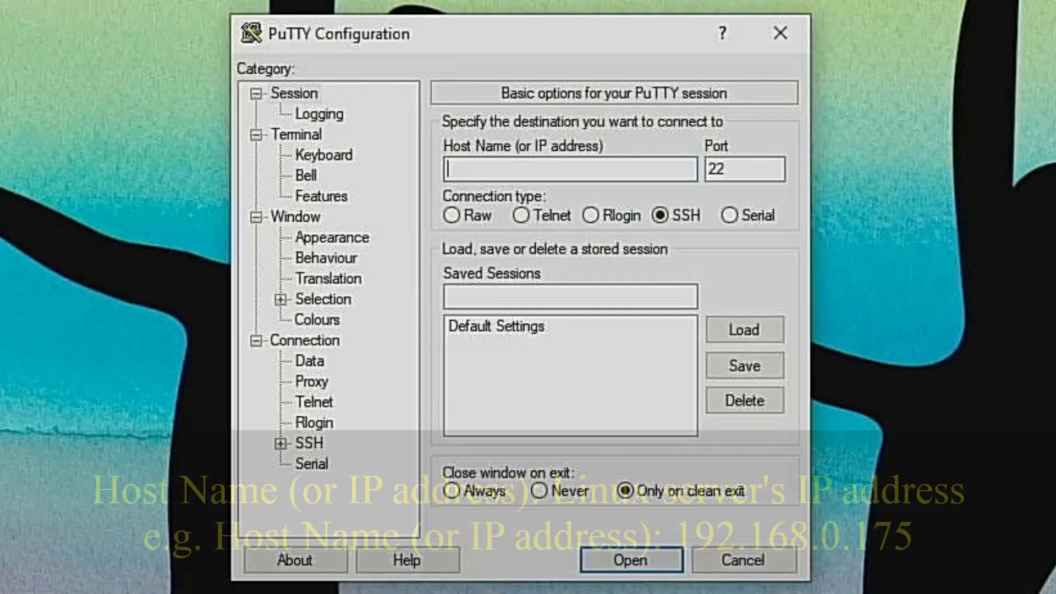
# Step: In PuTTY, open an SSH connection to 192.168.0.175 on port 22 and accept the server's host key
pyautogui.click(479, 165)
pyautogui.write('192.168.0.175')
pyautogui.click(732, 172)
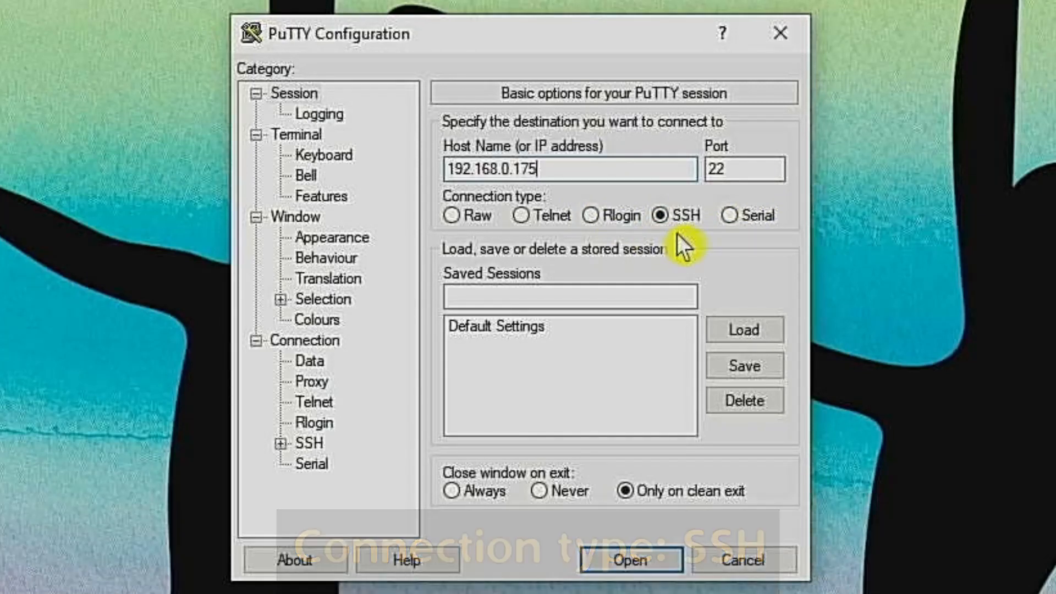
pyautogui.click(637, 562)
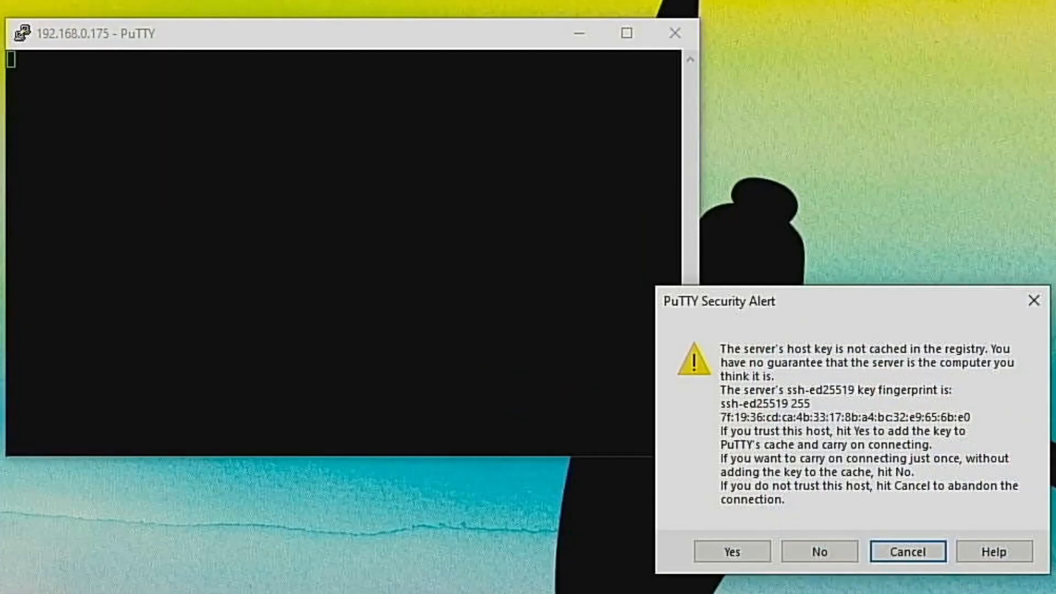
pyautogui.click(737, 556)
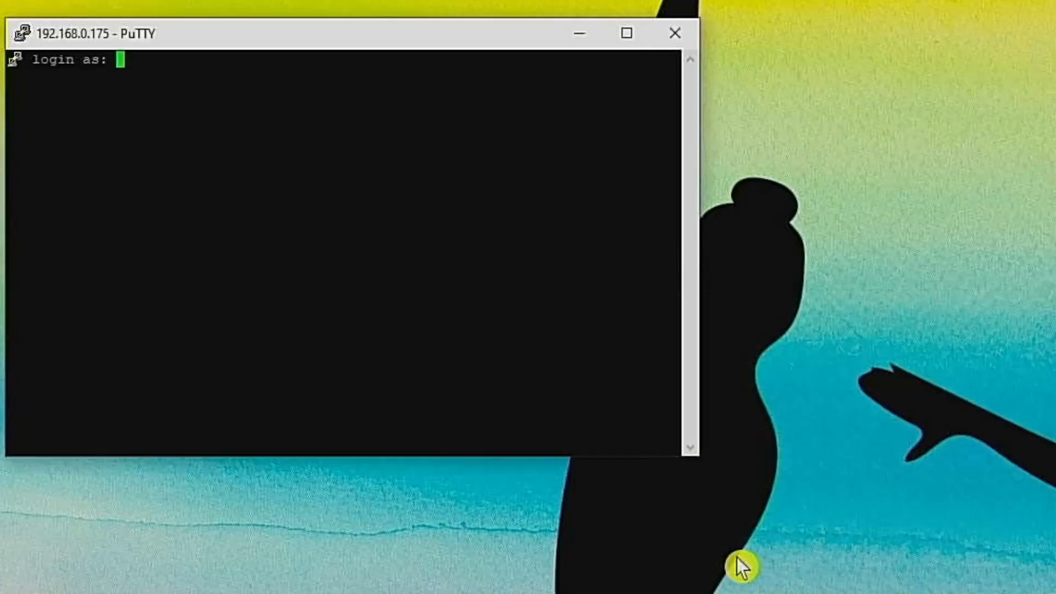
# Step: Log in to the server as bytemypi with the account password
pyautogui.write('bytemypi')
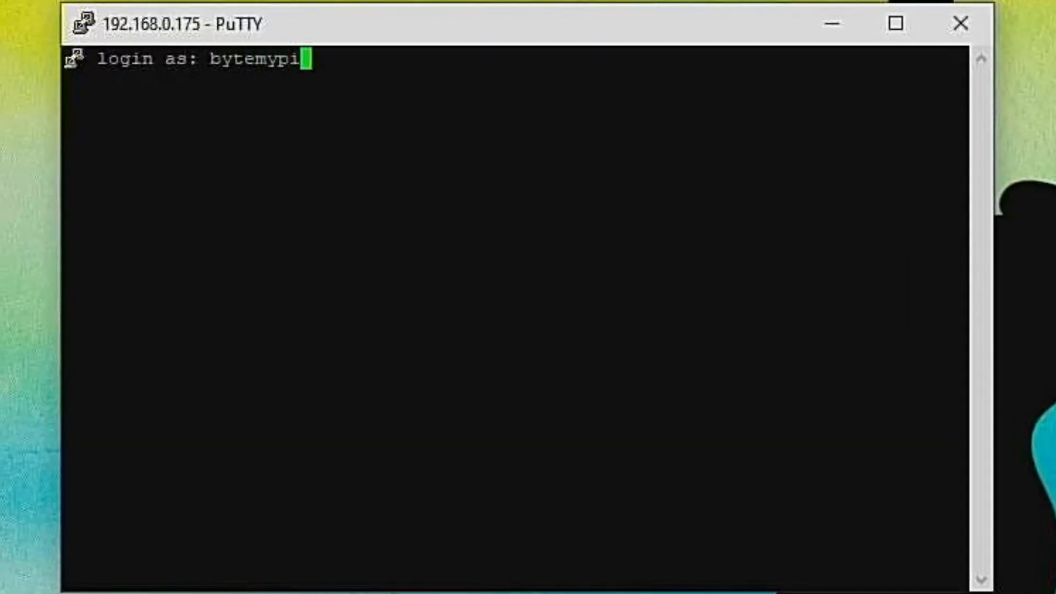
pyautogui.press('Return')
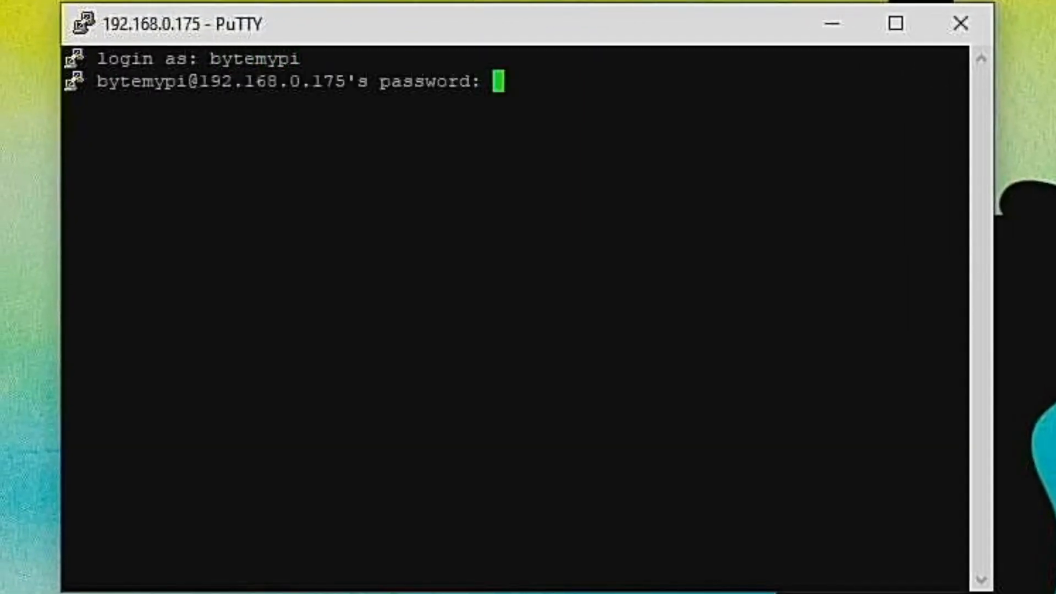
pyautogui.press('Return')
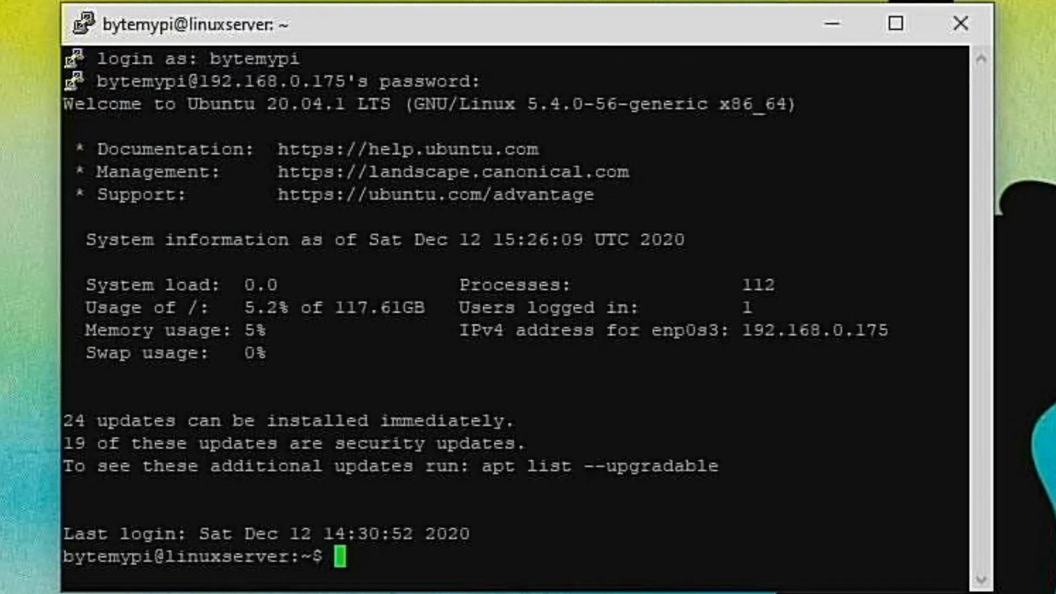
# Step: Clear the server terminal and arrange it side by side with Chrome, terminal on the left half and browser on the right
pyautogui.write('clear')
pyautogui.press('Return')
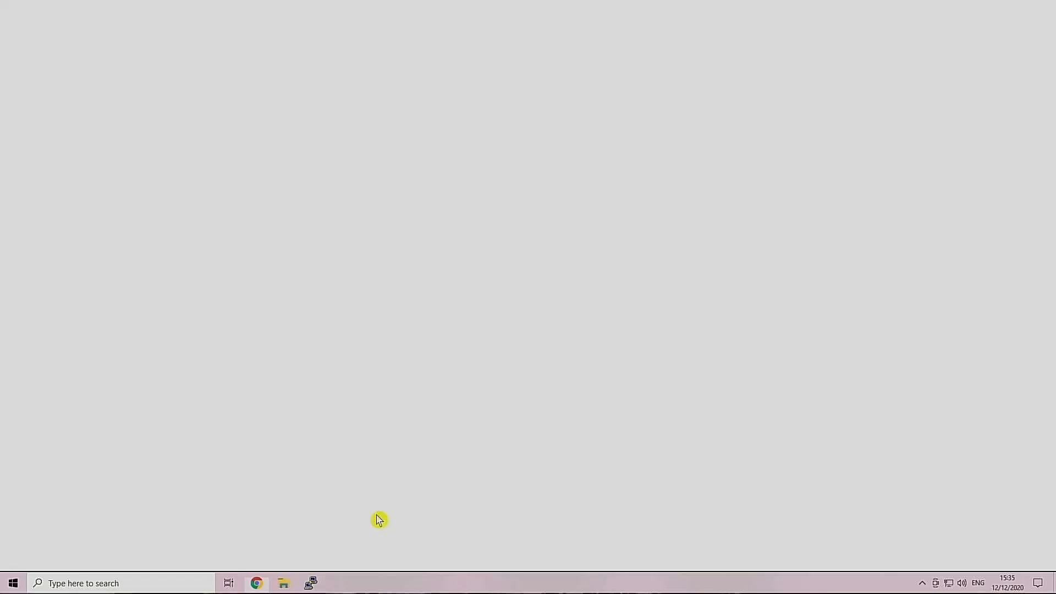
pyautogui.moveTo(538, 8); pyautogui.dragTo(1053, 142)
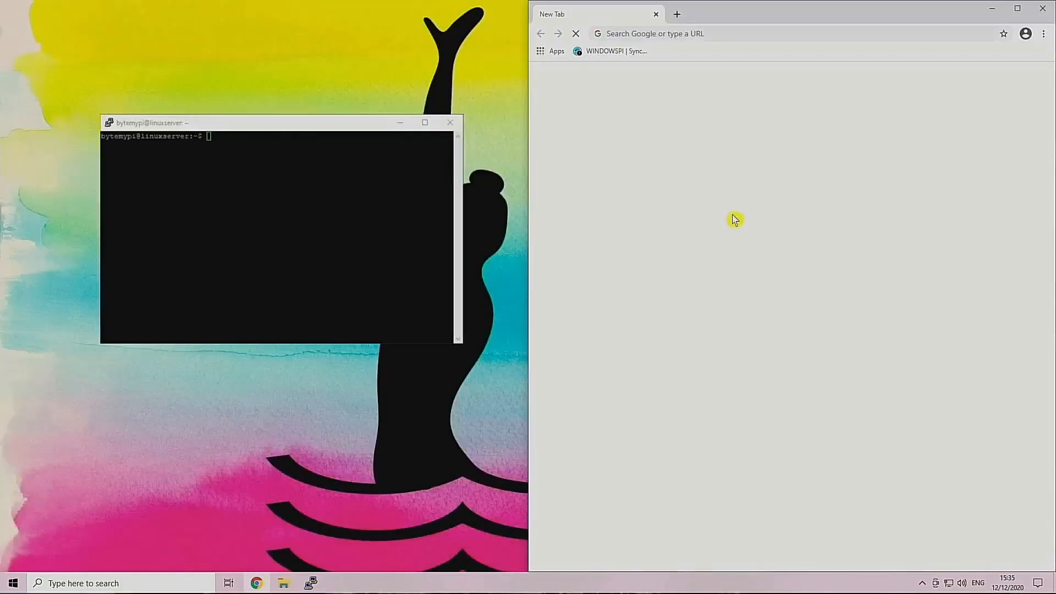
pyautogui.moveTo(316, 108); pyautogui.dragTo(22, 401)
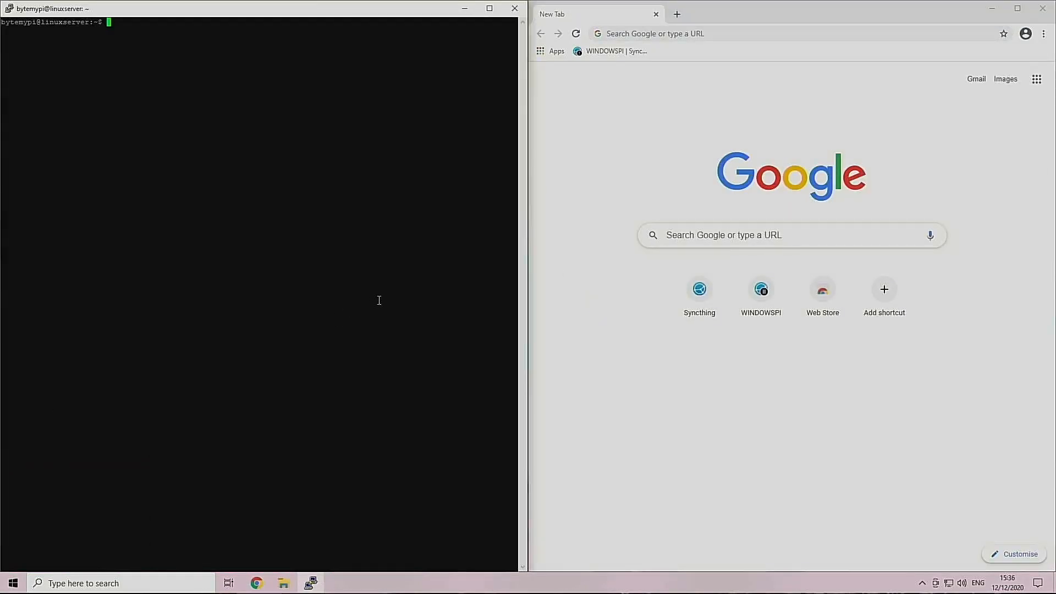
# Step: In Chrome, search Google for syncthing and open the Downloads page of the syncthing.net website
pyautogui.click(719, 236)
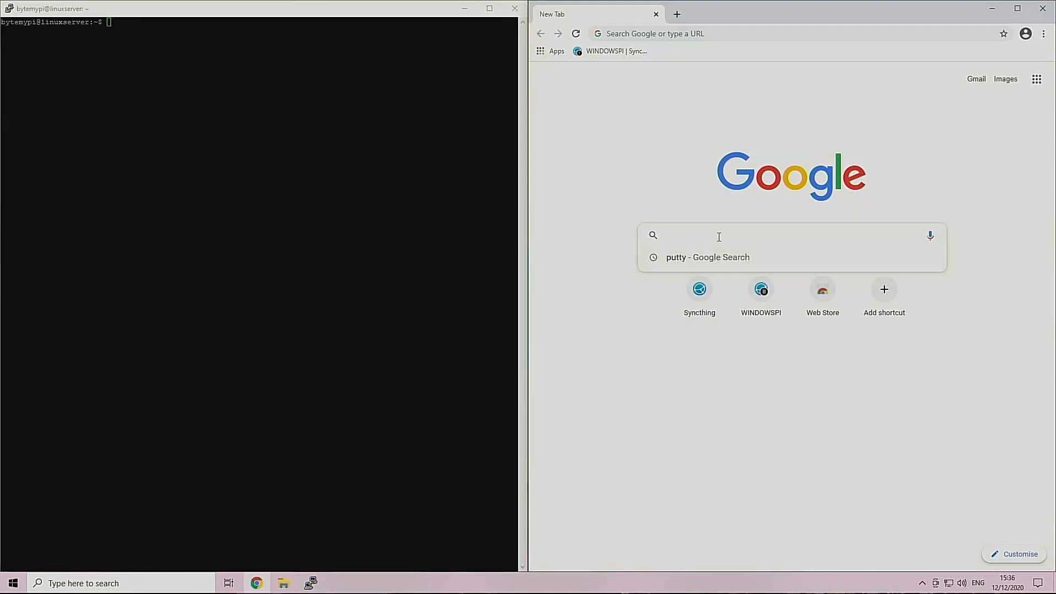
pyautogui.write('syncthing')
pyautogui.press('Return')
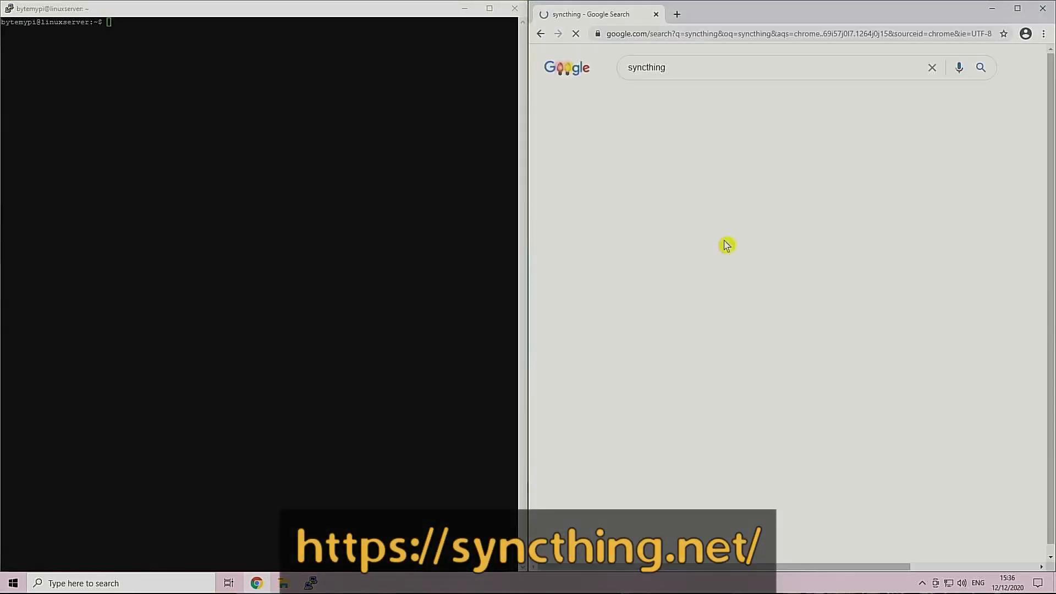
pyautogui.click(657, 168)
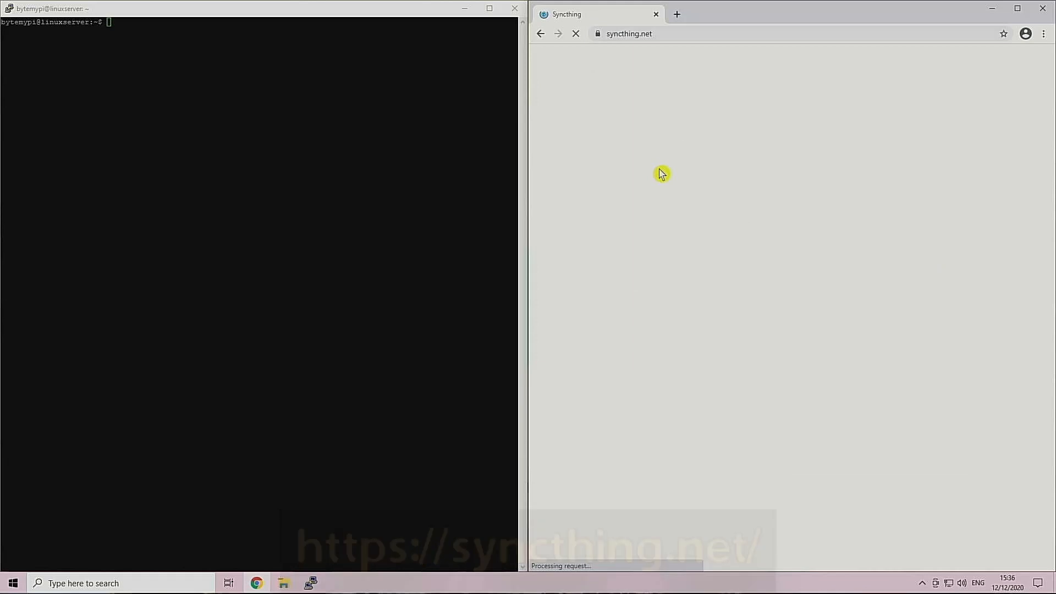
pyautogui.click(626, 124)
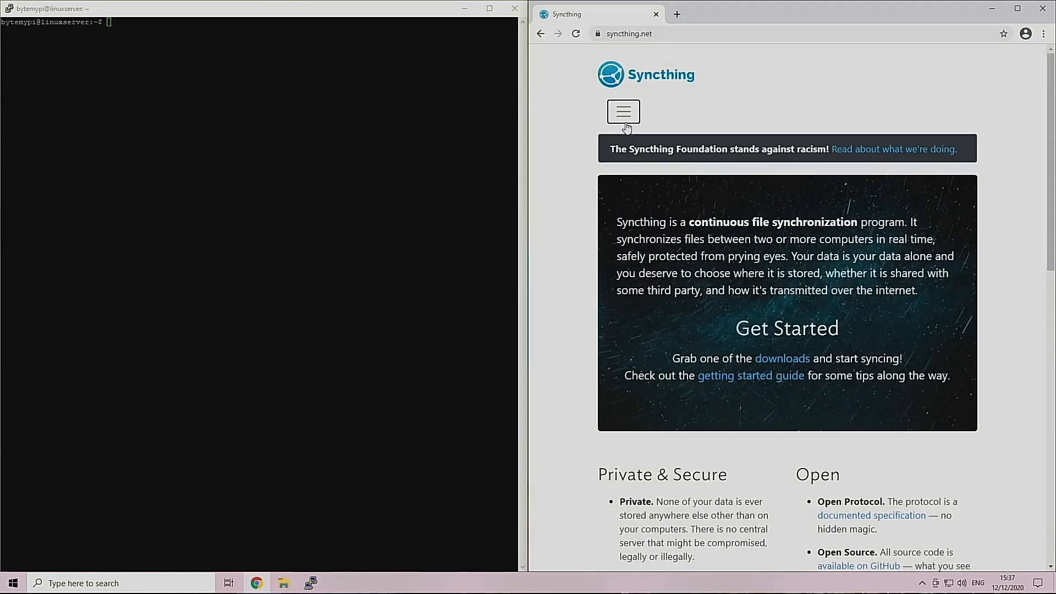
pyautogui.click(635, 161)
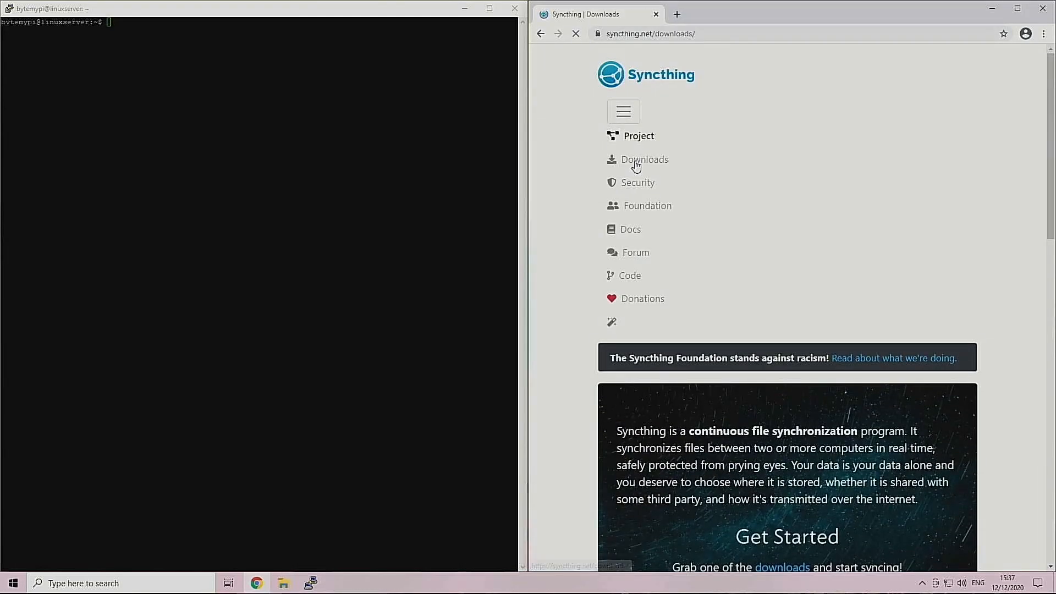
# Step: Copy the echo command that adds the stable Syncthing channel to the APT sources from the Debian / Ubuntu Packages section
pyautogui.scroll(-8, 637, 176)
pyautogui.scroll(-5, 645, 176)
pyautogui.scroll(1, 582, 174)
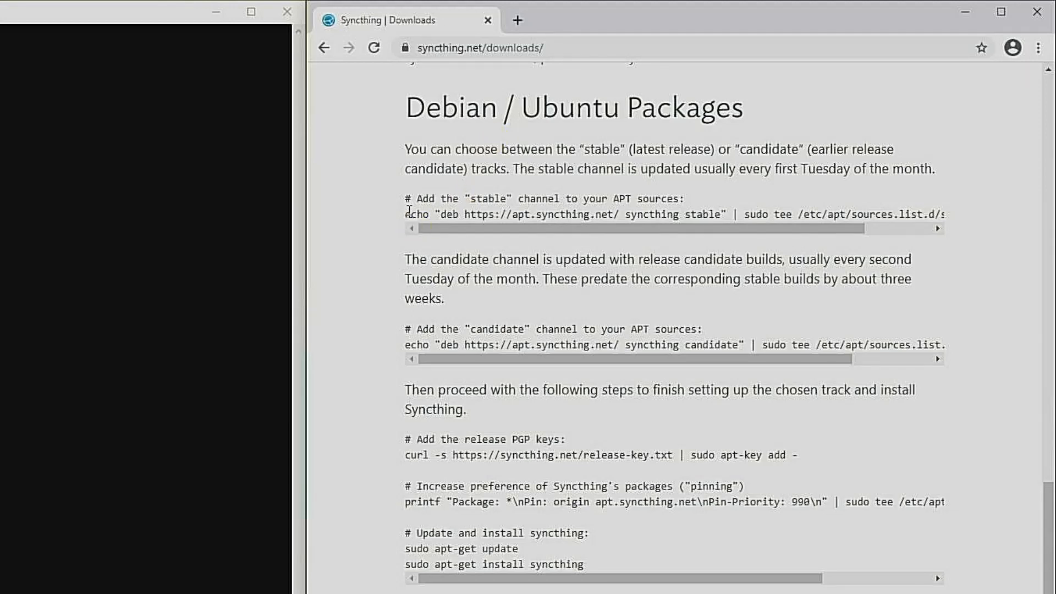
pyautogui.moveTo(409, 210); pyautogui.dragTo(1002, 223)
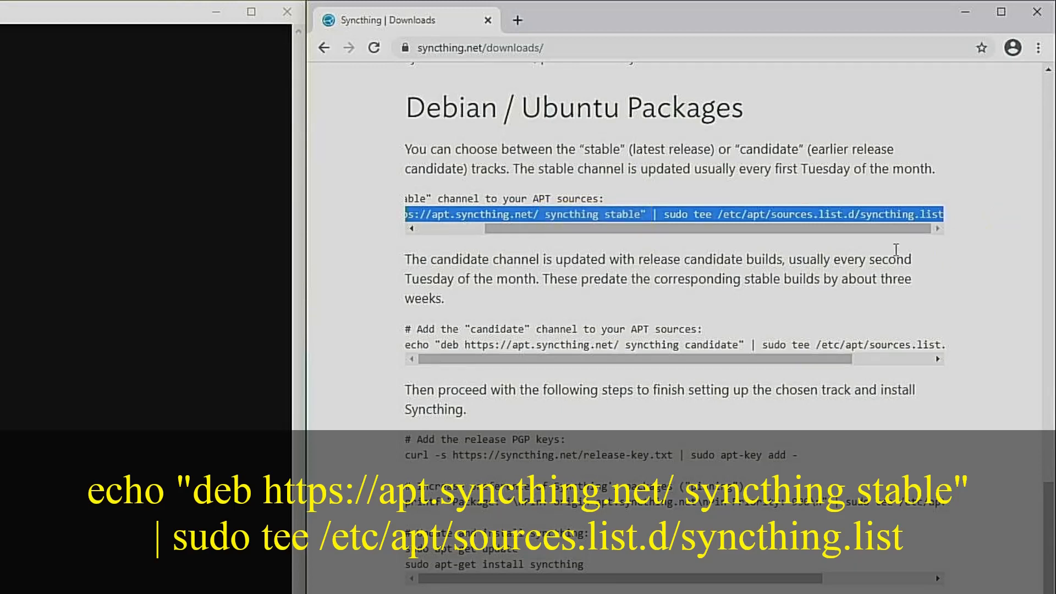
pyautogui.rightClick(730, 209)
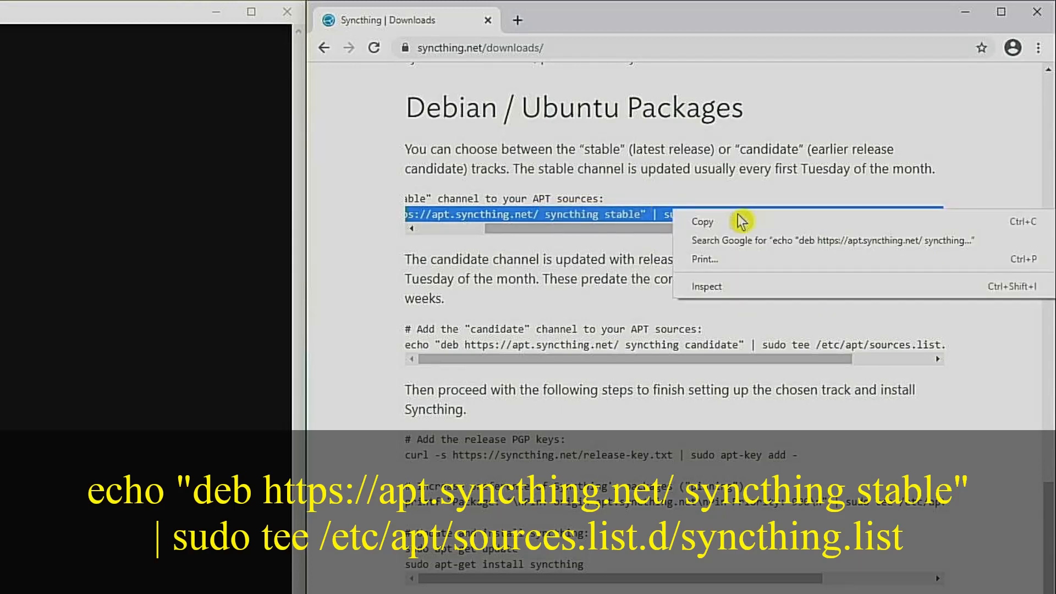
pyautogui.click(716, 226)
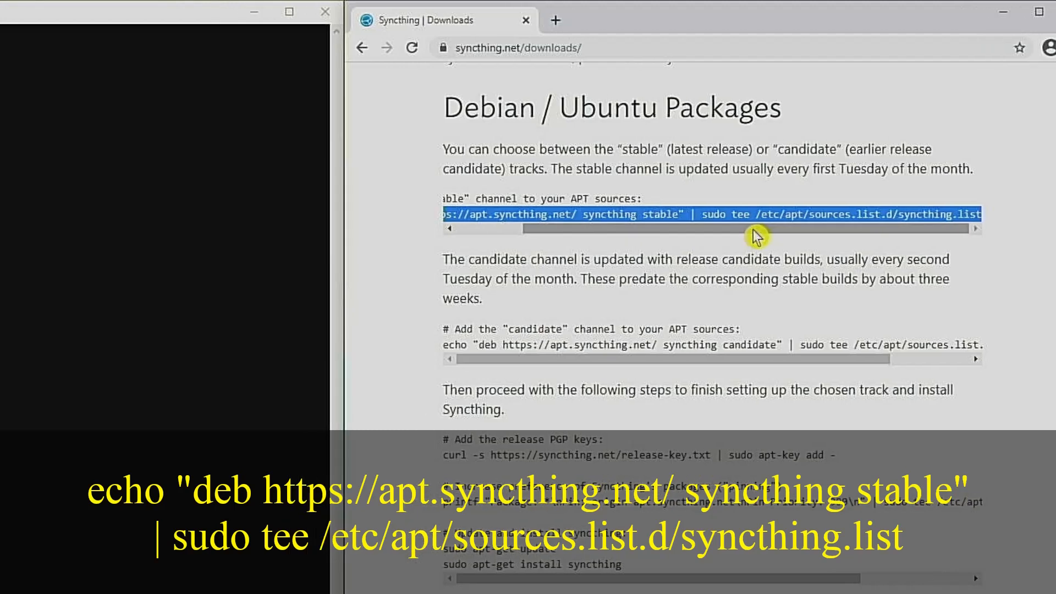
# Step: Run the copied echo command in the server terminal to add the stable Syncthing channel, authorising it with the sudo password
pyautogui.rightClick(111, 59)
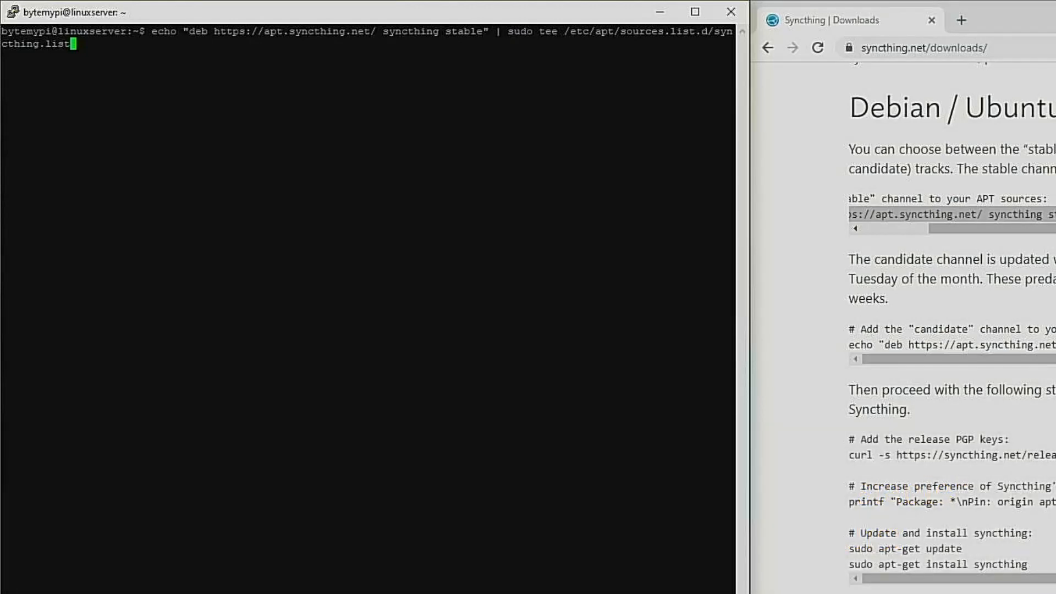
pyautogui.press('Return')
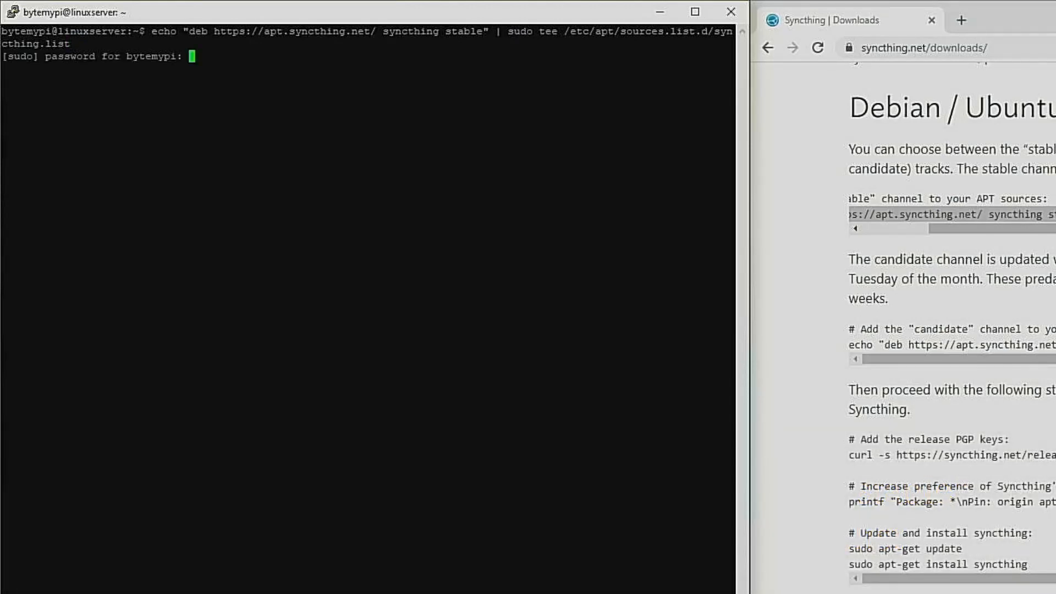
pyautogui.press('Return')
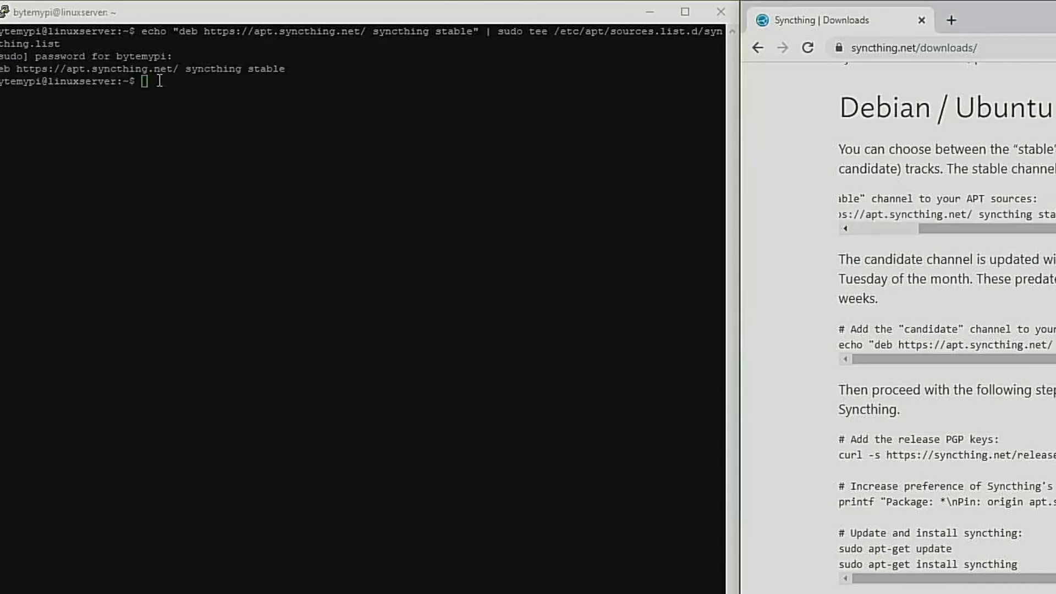
pyautogui.moveTo(461, 455); pyautogui.dragTo(914, 465)
pyautogui.rightClick(719, 459)
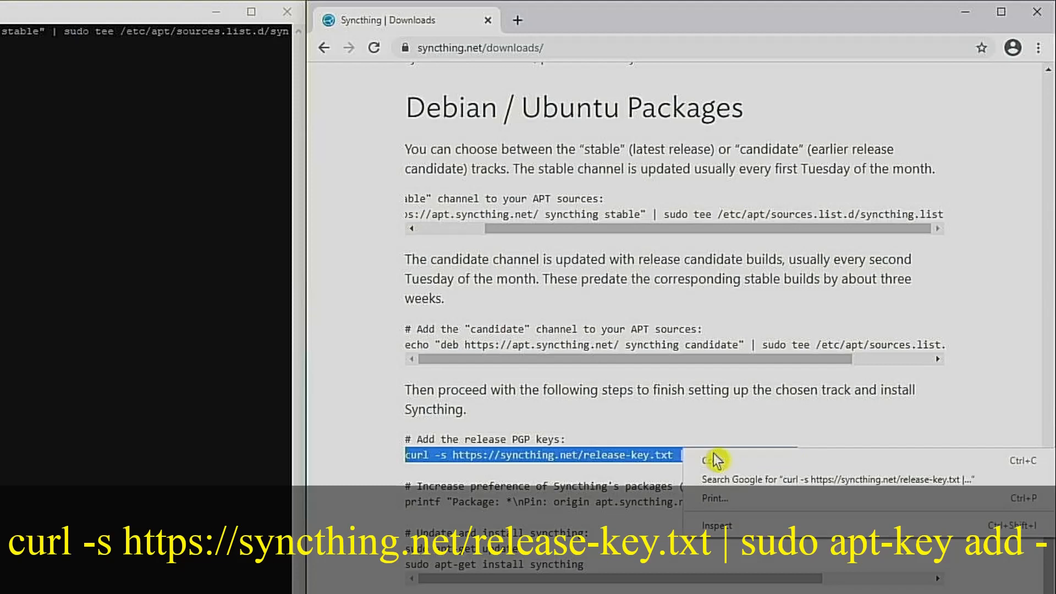
pyautogui.click(733, 469)
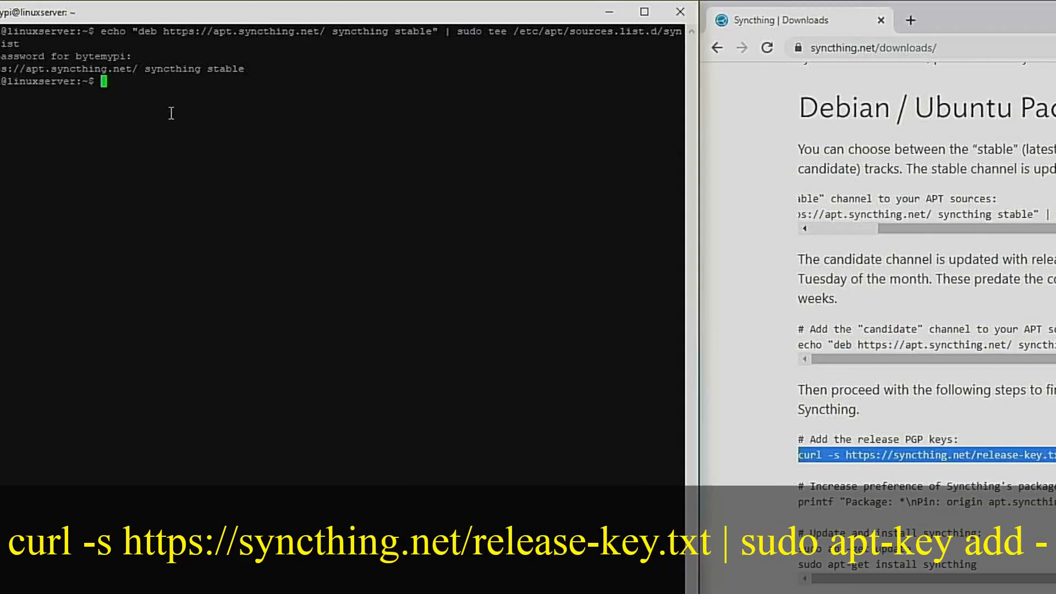
pyautogui.rightClick(42, 124)
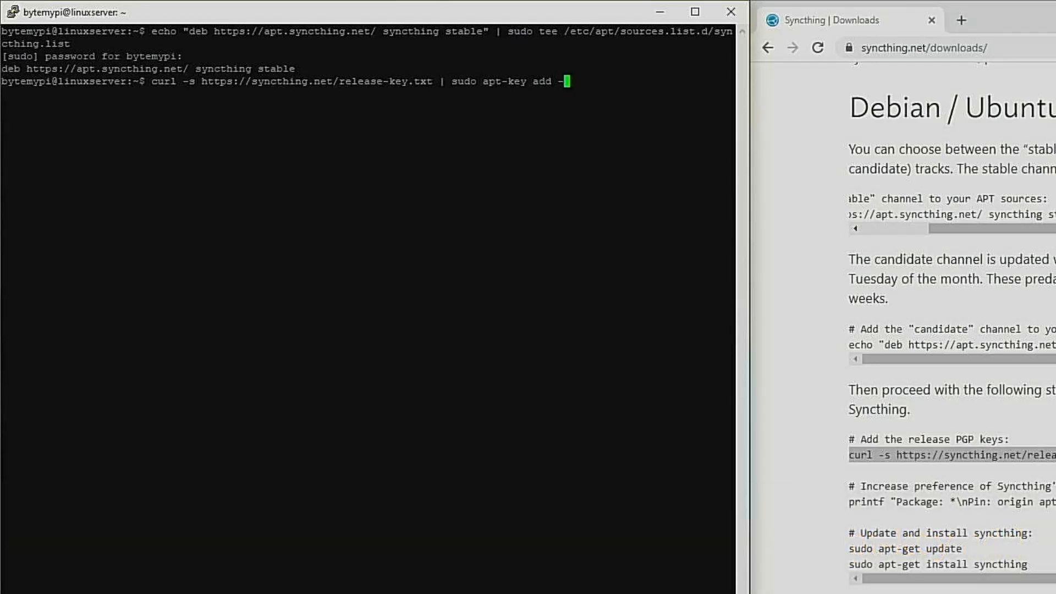
pyautogui.press('Return')
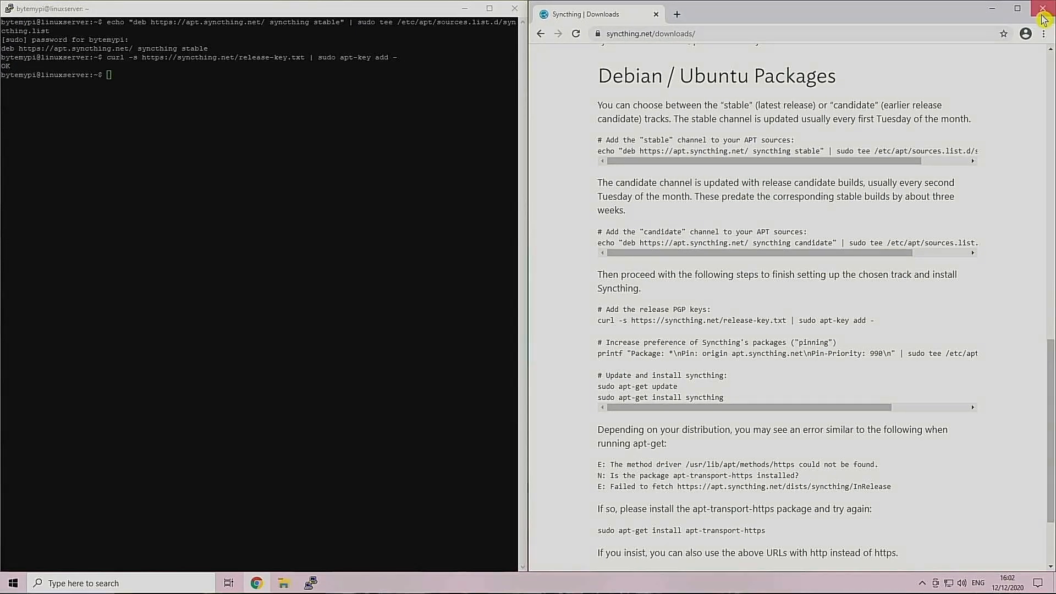
# Step: Close Chrome and move the server terminal to the middle of the desktop
pyautogui.click(1043, 8)
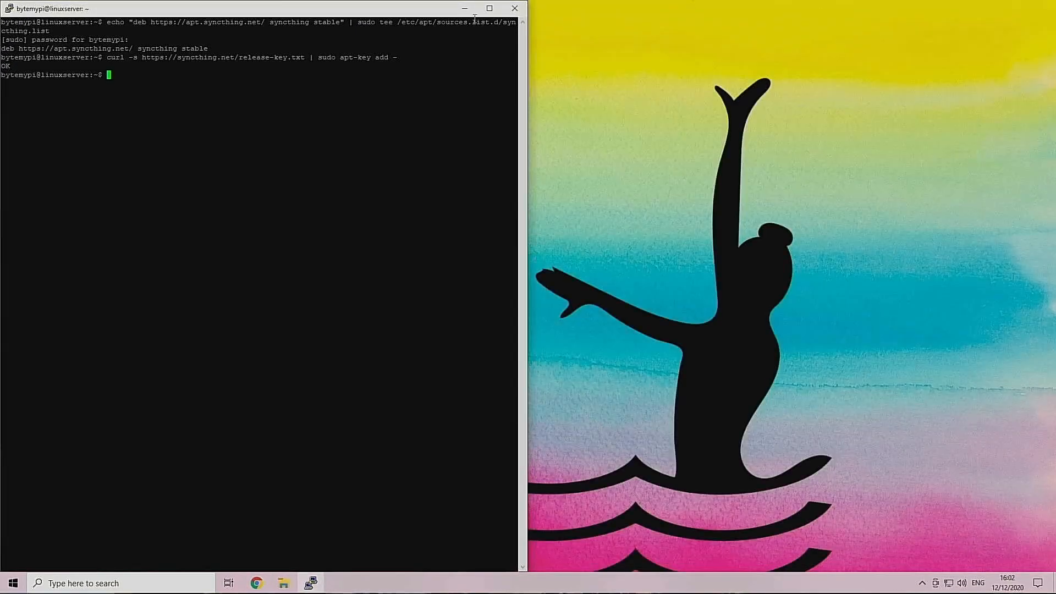
pyautogui.moveTo(370, 14); pyautogui.dragTo(531, 155)
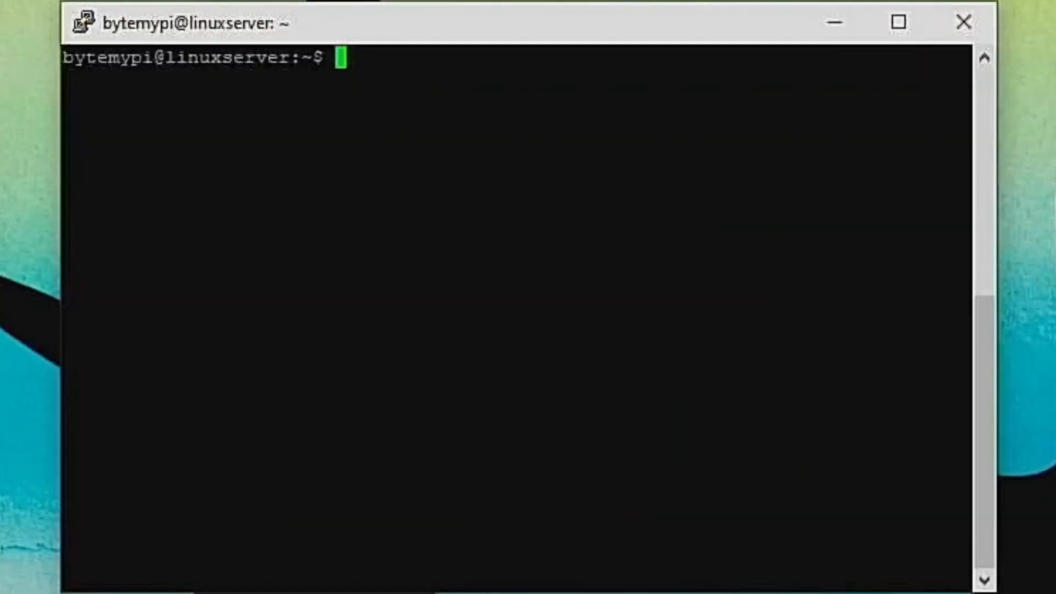
# Step: Refresh the server's package lists with sudo apt update
pyautogui.write('sudo')
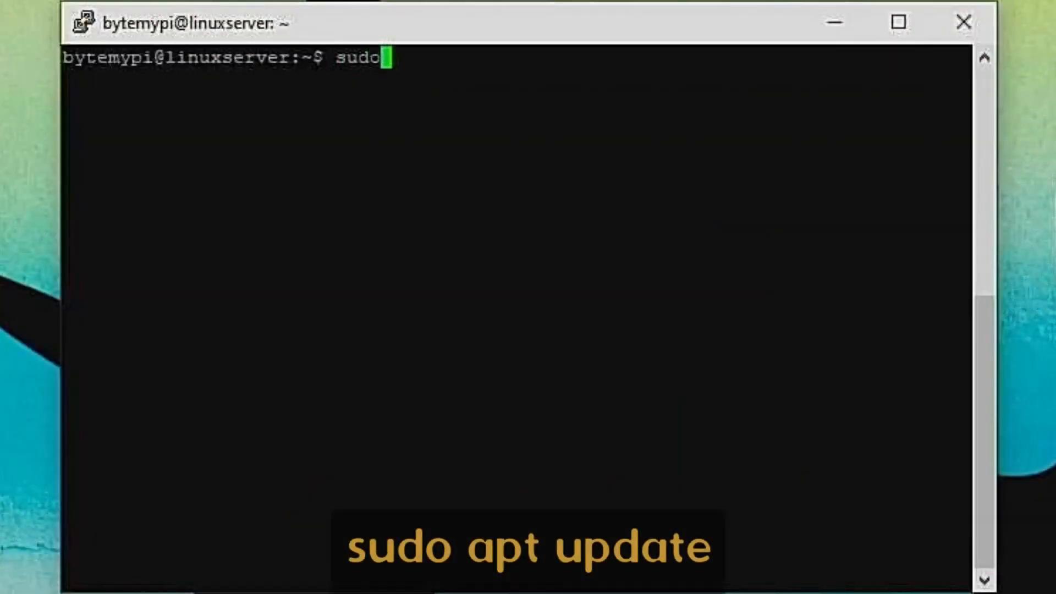
pyautogui.write(' apt update')
pyautogui.press('Return')
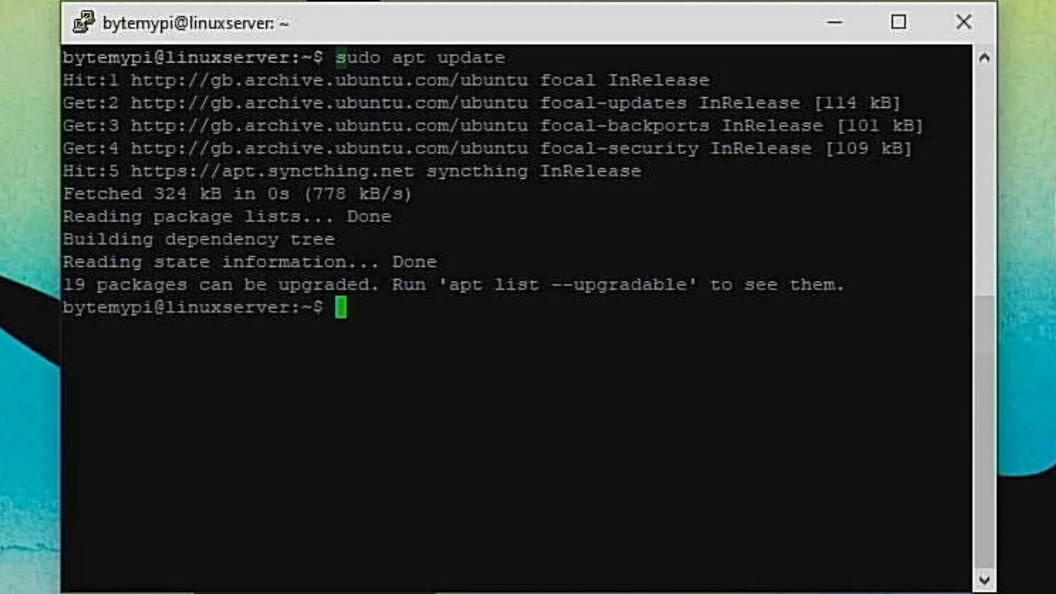
# Step: Clear the terminal and install Syncthing with sudo apt install syncthing
pyautogui.hotkey('ctrl', 'l')
pyautogui.write('sudo apt i')
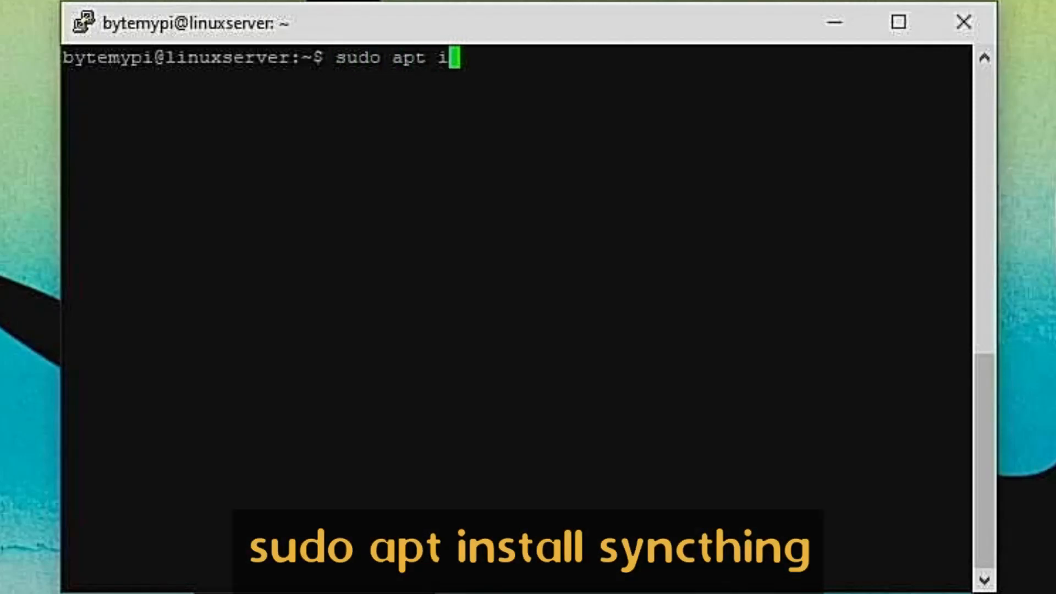
pyautogui.write('nstall syncthing')
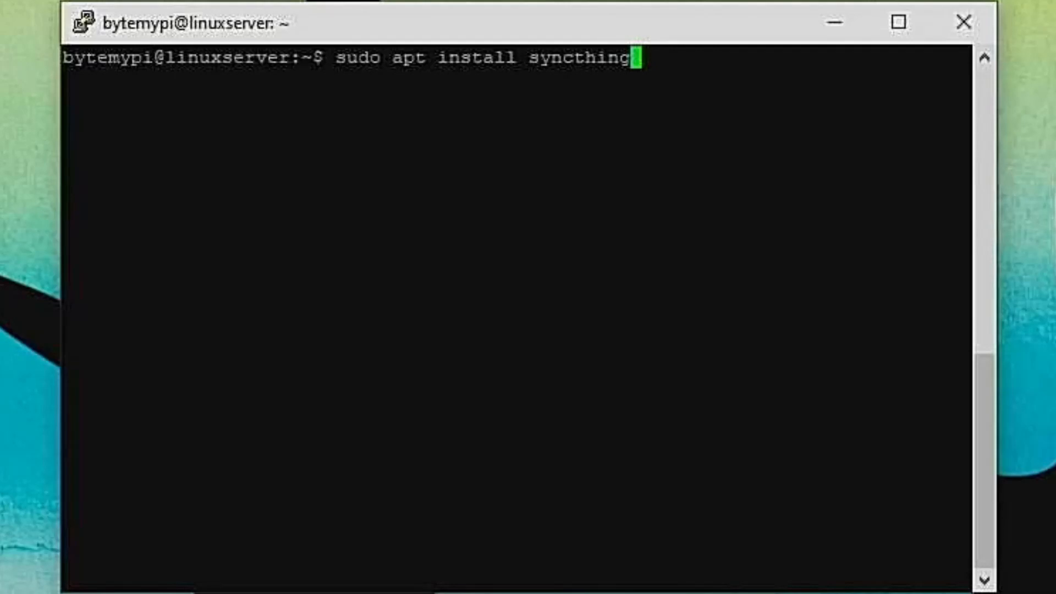
pyautogui.press('Return')
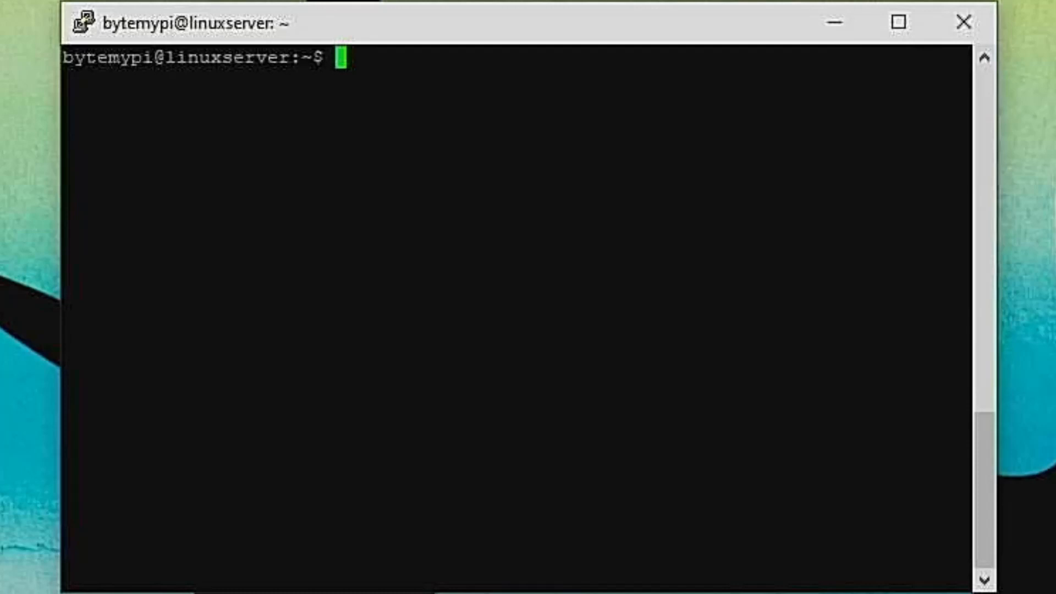
pyautogui.write('sudo ')
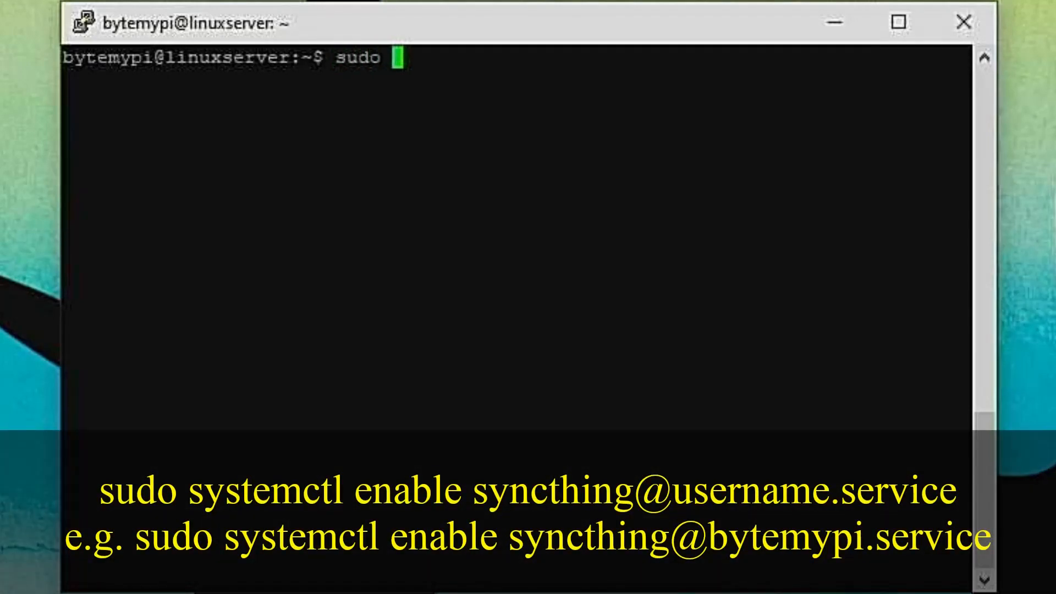
pyautogui.write('systemctl ')
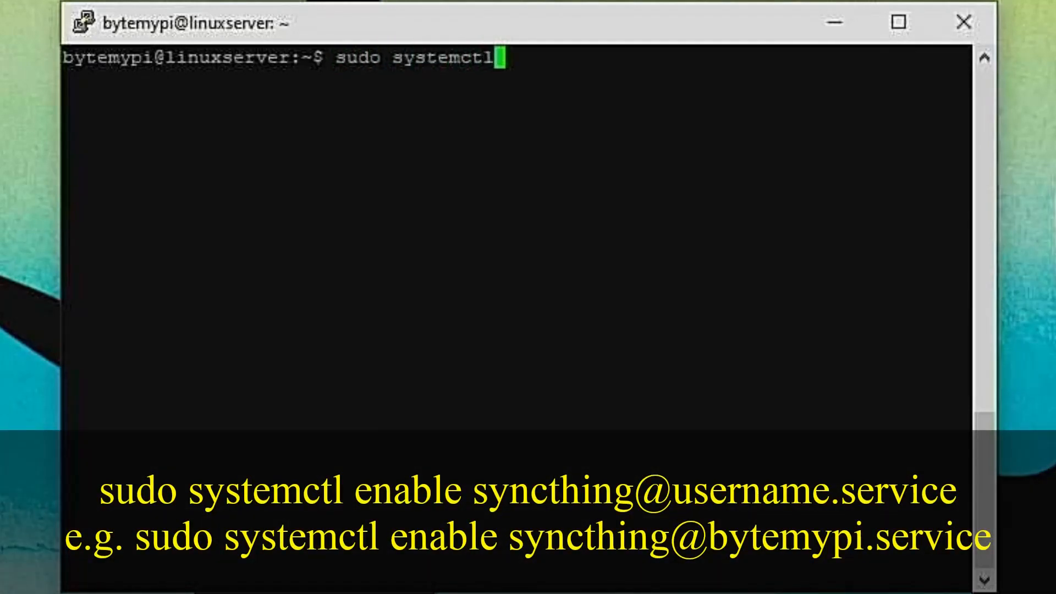
pyautogui.write('enable')
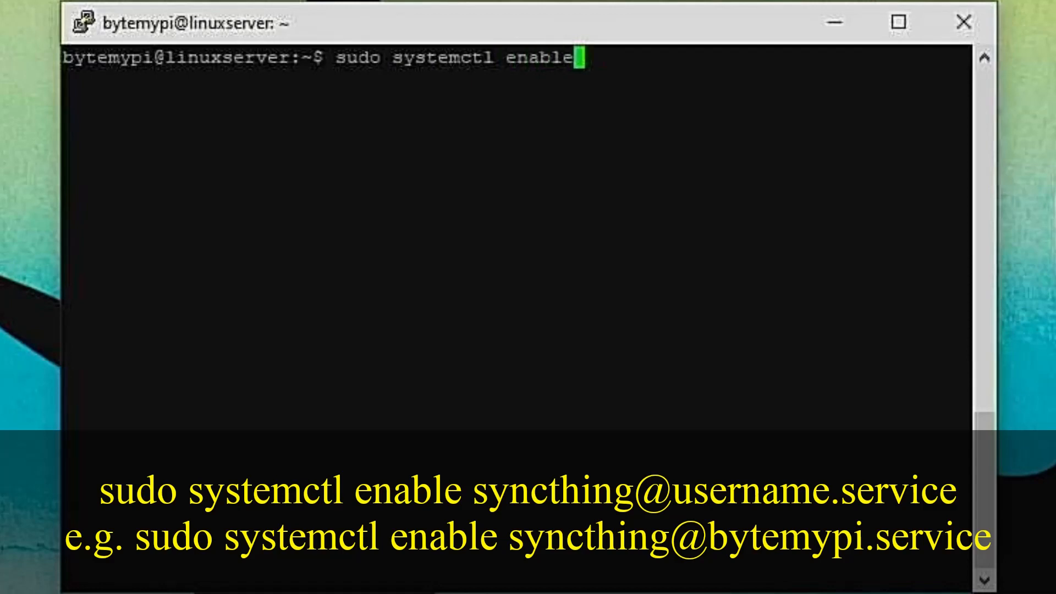
pyautogui.write(' syncthing')
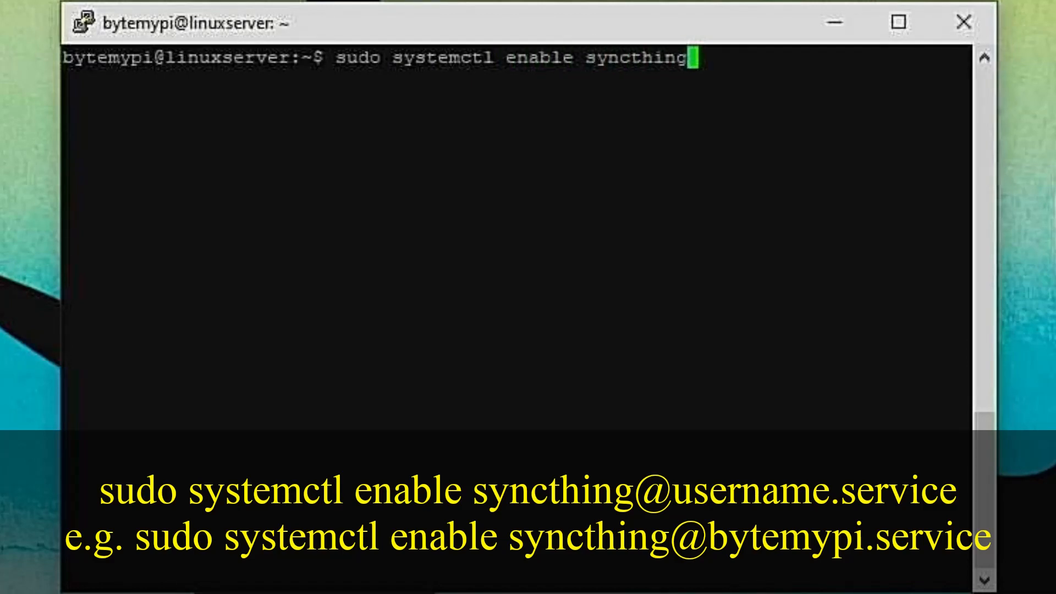
pyautogui.write('@')
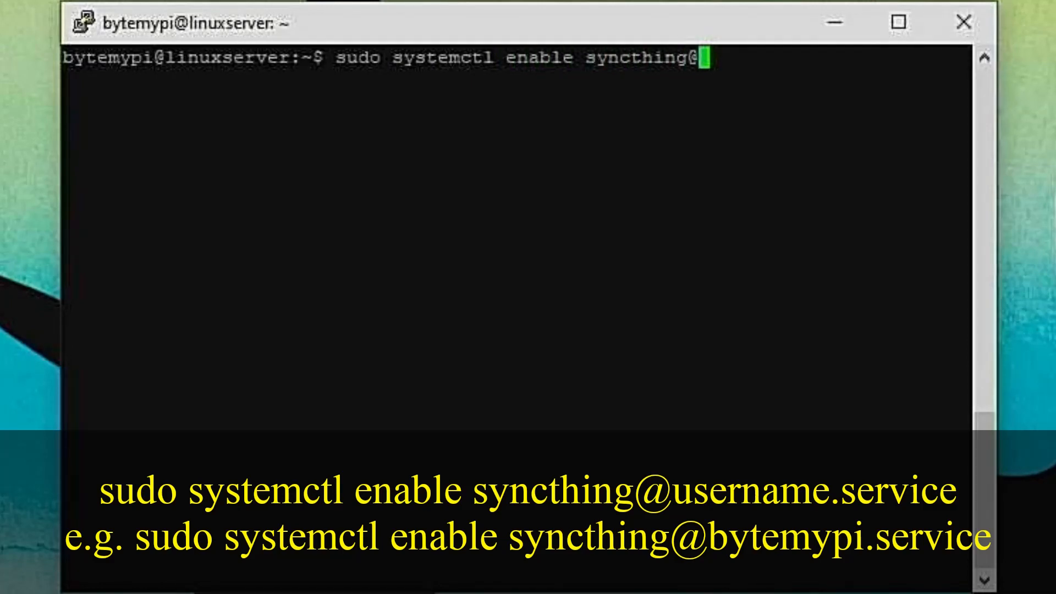
pyautogui.write('byte')
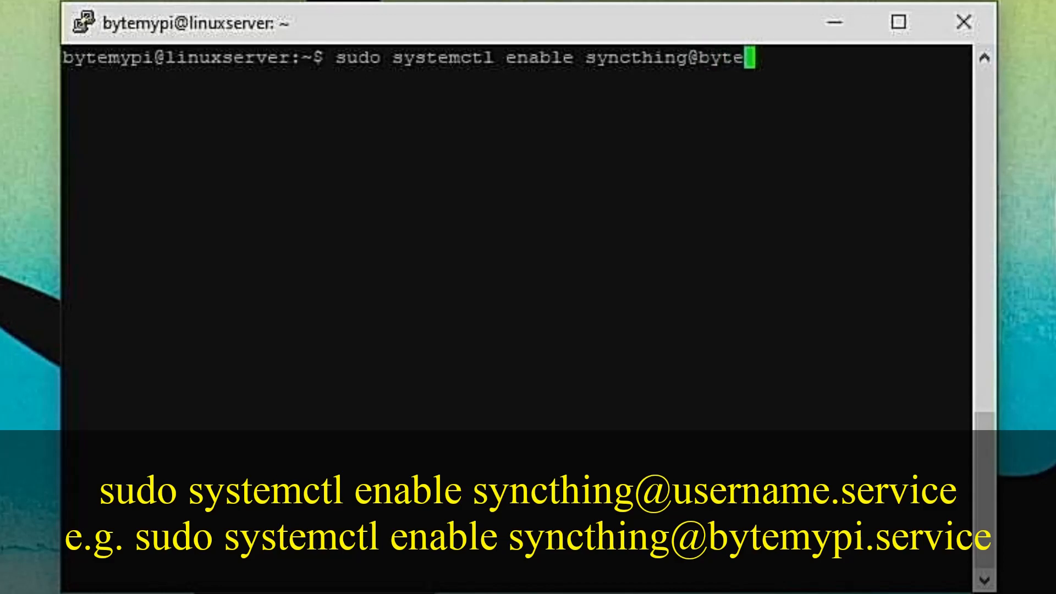
pyautogui.write('mypi.')
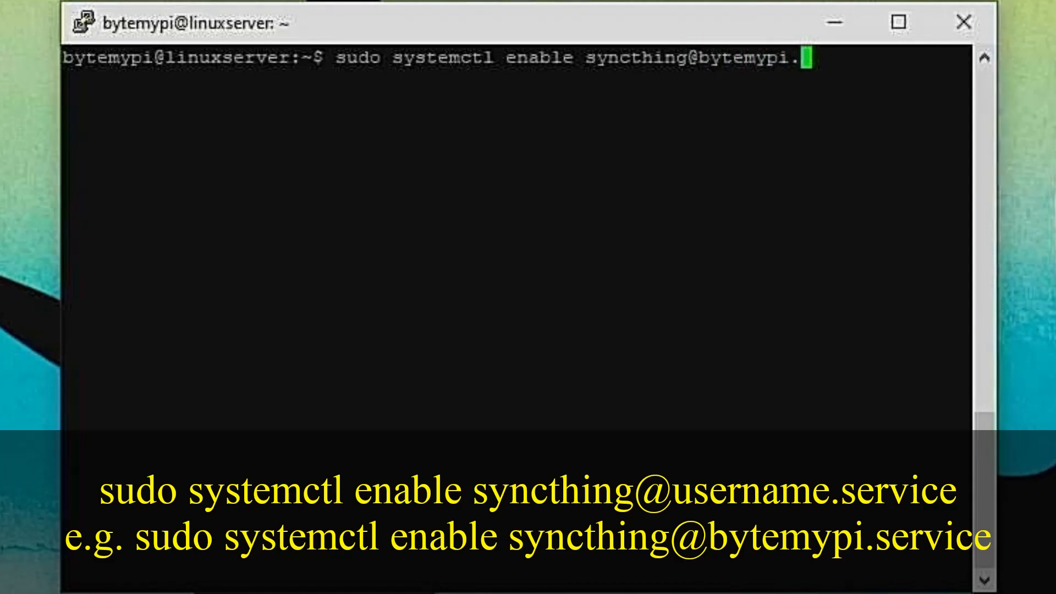
pyautogui.write('service')
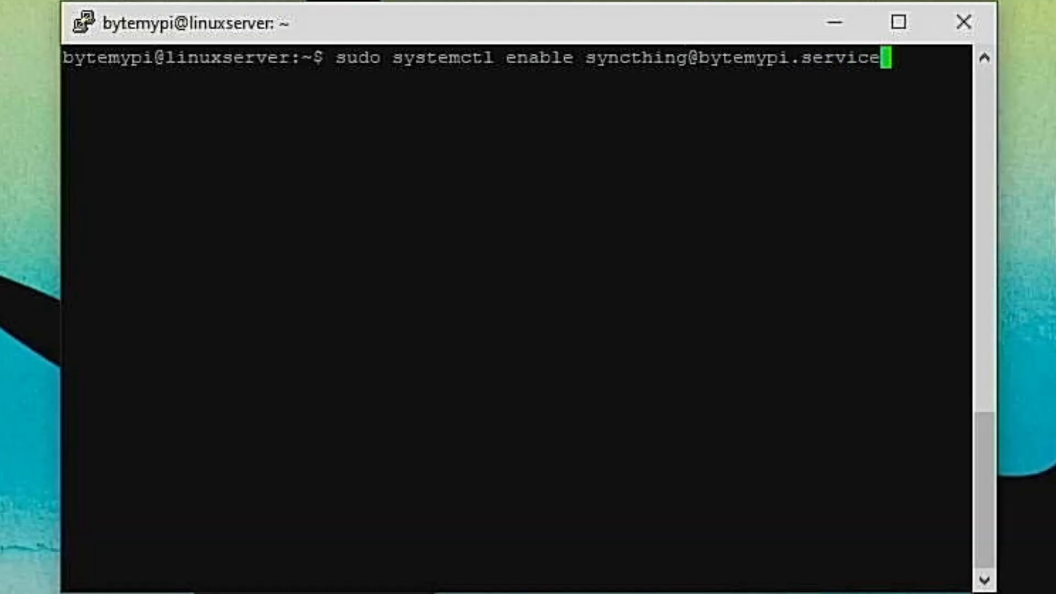
pyautogui.press('Return')
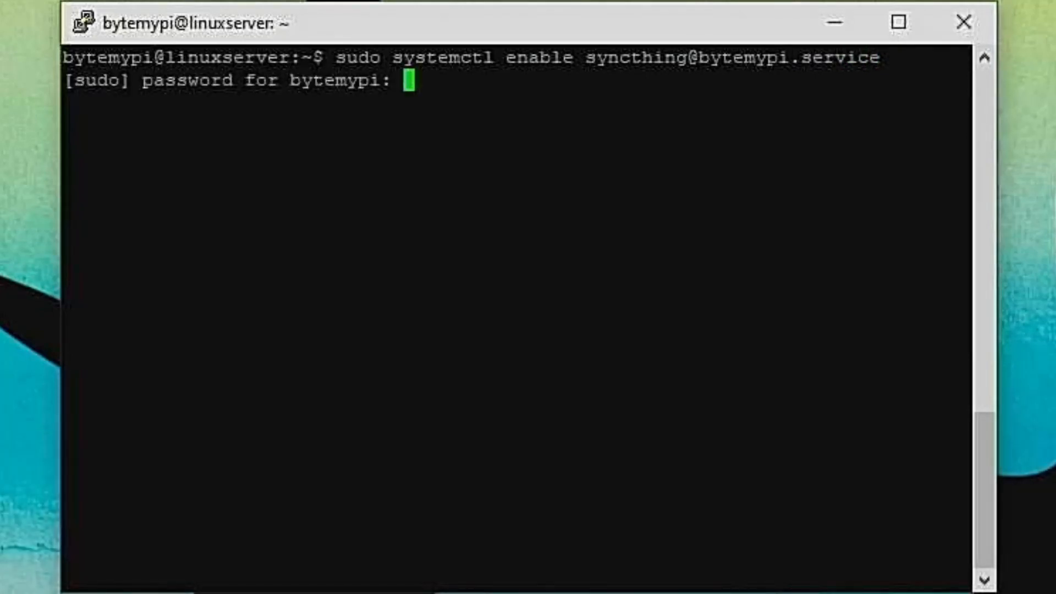
pyautogui.press('Return')
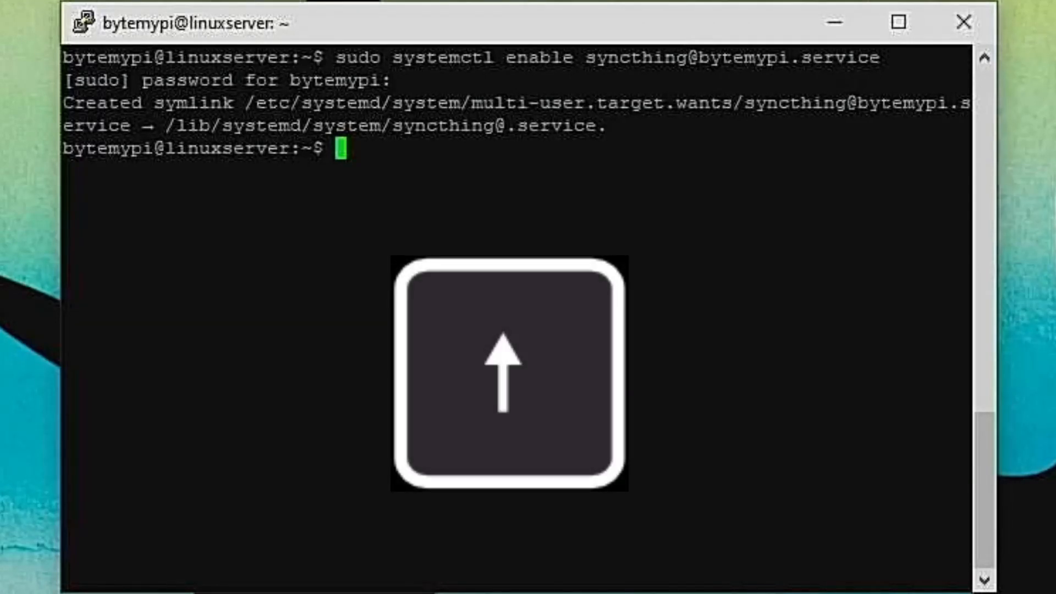
pyautogui.press('Up')
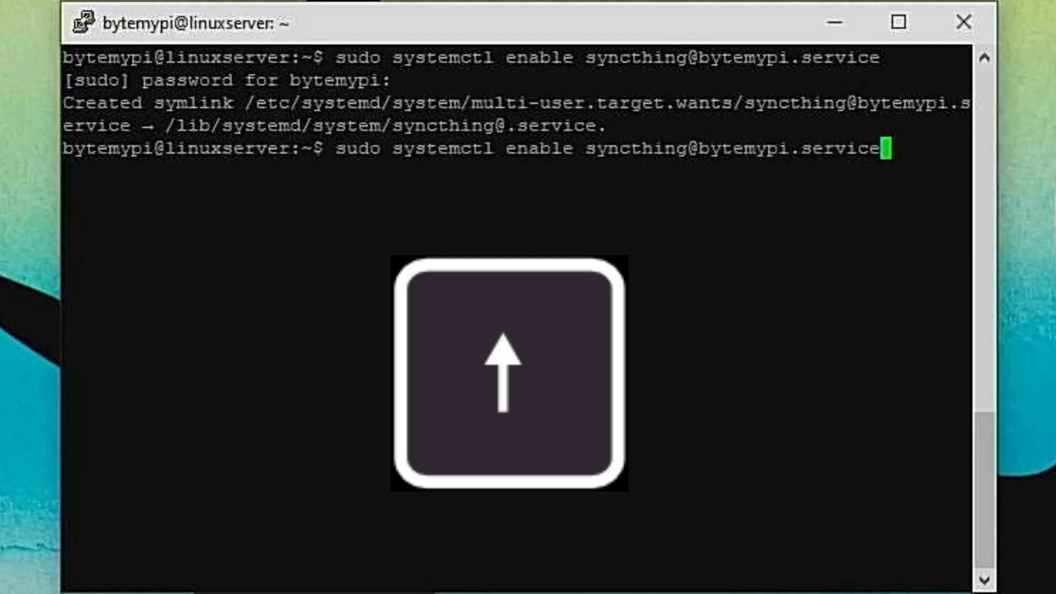
pyautogui.press('Left')
pyautogui.press('Left')
pyautogui.press('Left')
pyautogui.press('Left')
pyautogui.press('Left')
pyautogui.press('Left')
pyautogui.press('Left')
pyautogui.press('Left')
pyautogui.press('Left')
pyautogui.press('Left')
pyautogui.press('Left')
pyautogui.press('Left')
pyautogui.press('Left')
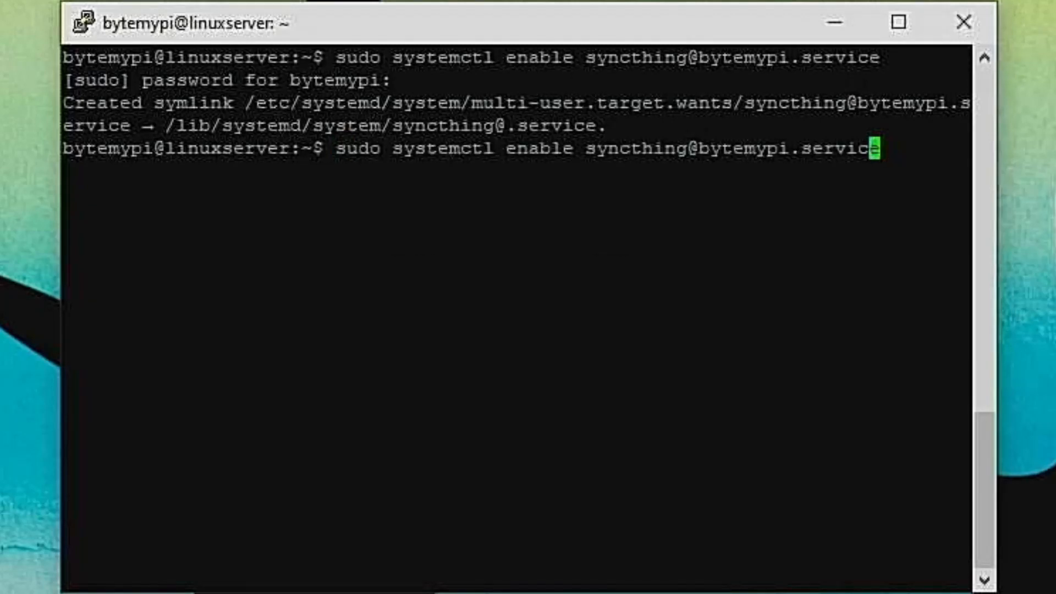
pyautogui.press('Left')
pyautogui.press('Left')
pyautogui.press('Left')
pyautogui.press('Left')
pyautogui.press('Left')
pyautogui.press('Left')
pyautogui.press('Left')
pyautogui.press('Left')
pyautogui.press('Left')
pyautogui.press('Left')
pyautogui.press('Left')
pyautogui.press('Left')
pyautogui.press('Left')
pyautogui.press('Left')
pyautogui.press('Left')
pyautogui.press('Right')
pyautogui.press('BackSpace')
pyautogui.press('BackSpace')
pyautogui.press('BackSpace')
pyautogui.press('BackSpace')
pyautogui.press('BackSpace')
pyautogui.press('BackSpace')
pyautogui.write('start')
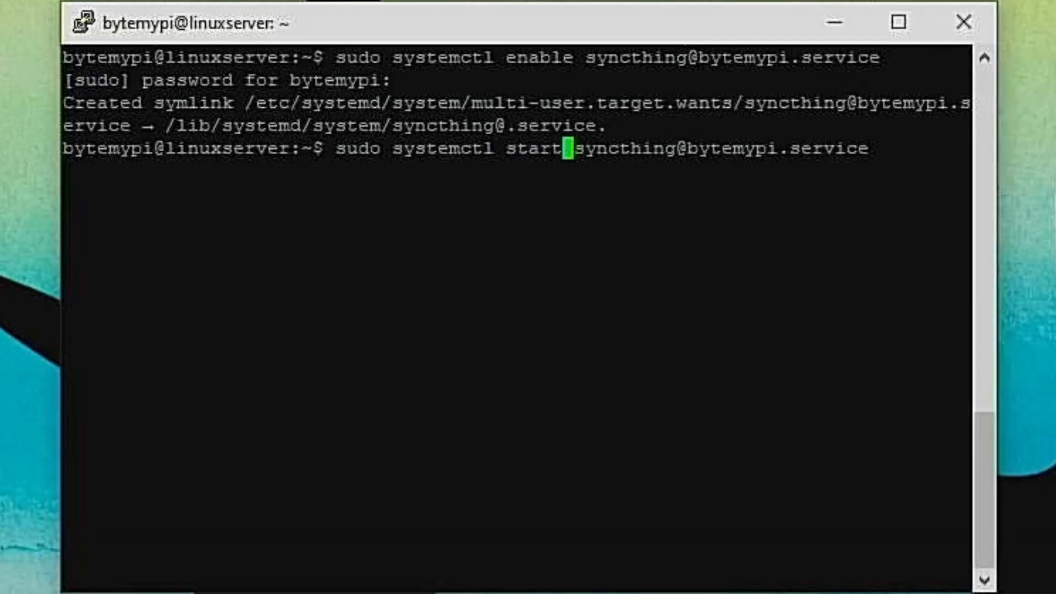
pyautogui.press('Return')
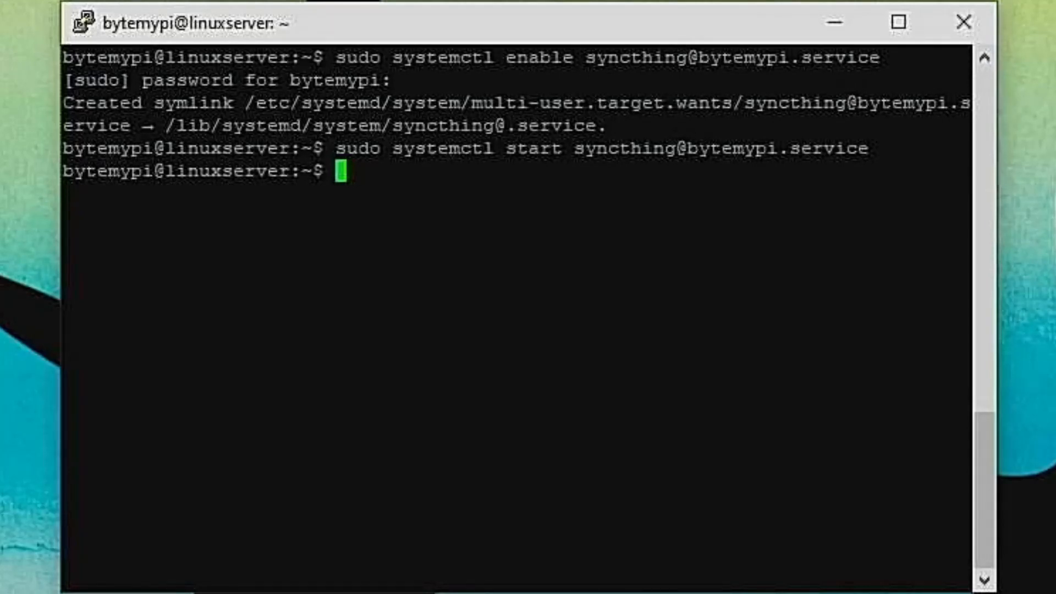
pyautogui.press('Up')
pyautogui.press('Left')
pyautogui.press('Left')
pyautogui.press('Left')
pyautogui.press('Left')
pyautogui.press('Left')
pyautogui.press('Left')
pyautogui.press('Left')
pyautogui.press('Left')
pyautogui.press('Left')
pyautogui.press('Left')
pyautogui.press('Left')
pyautogui.press('Left')
pyautogui.press('Left')
pyautogui.press('Left')
pyautogui.press('Left')
pyautogui.press('Left')
pyautogui.press('Left')
pyautogui.press('Left')
pyautogui.press('Left')
pyautogui.press('Left')
pyautogui.press('Left')
pyautogui.press('Left')
pyautogui.press('Left')
pyautogui.press('Left')
pyautogui.press('Left')
pyautogui.press('Left')
pyautogui.press('Left')
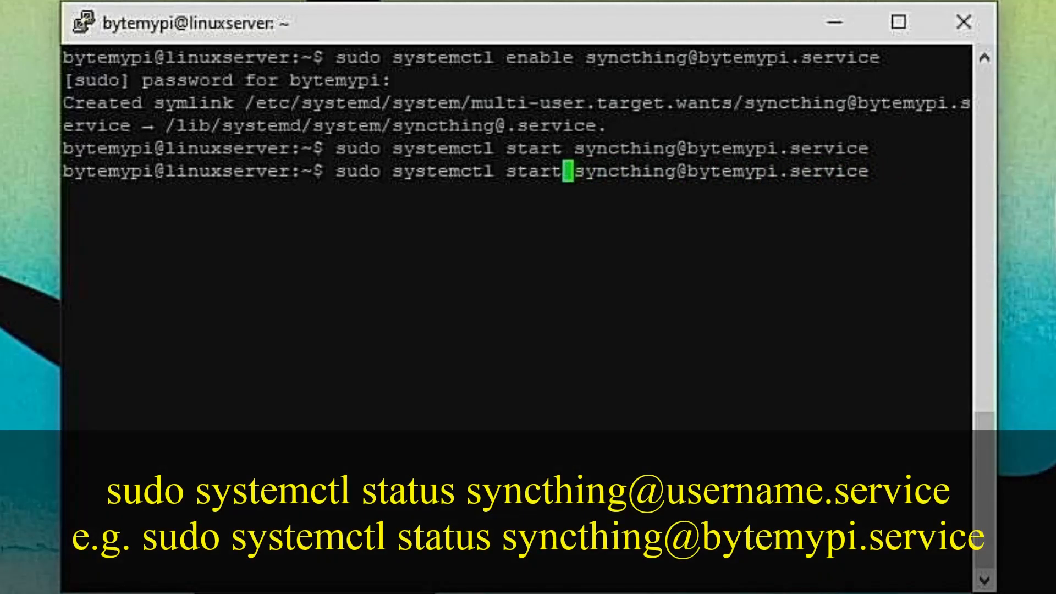
pyautogui.press('BackSpace')
pyautogui.press('BackSpace')
pyautogui.press('BackSpace')
pyautogui.press('BackSpace')
pyautogui.press('BackSpace')
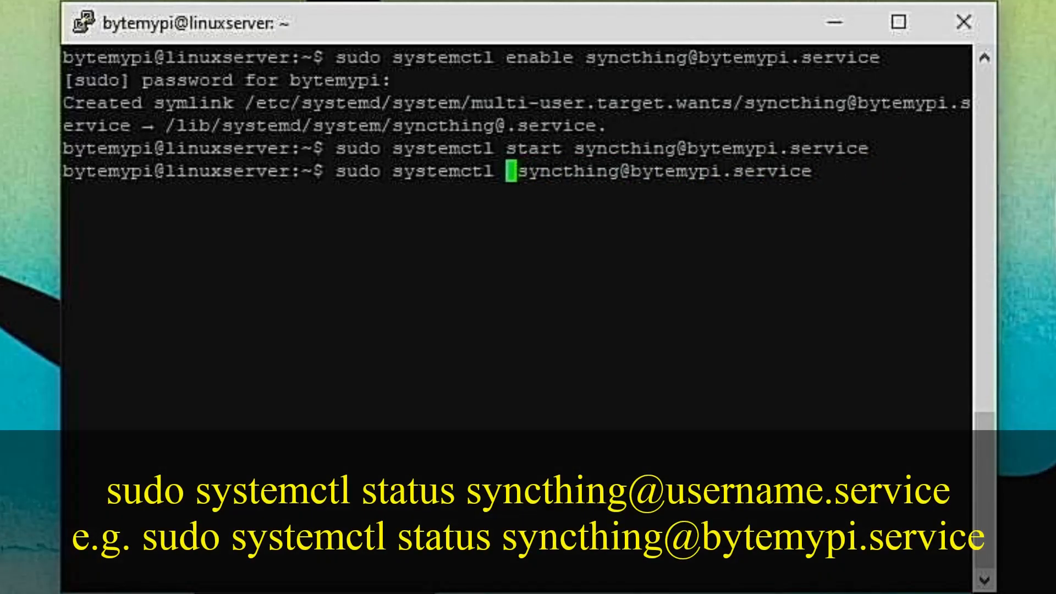
pyautogui.write('status')
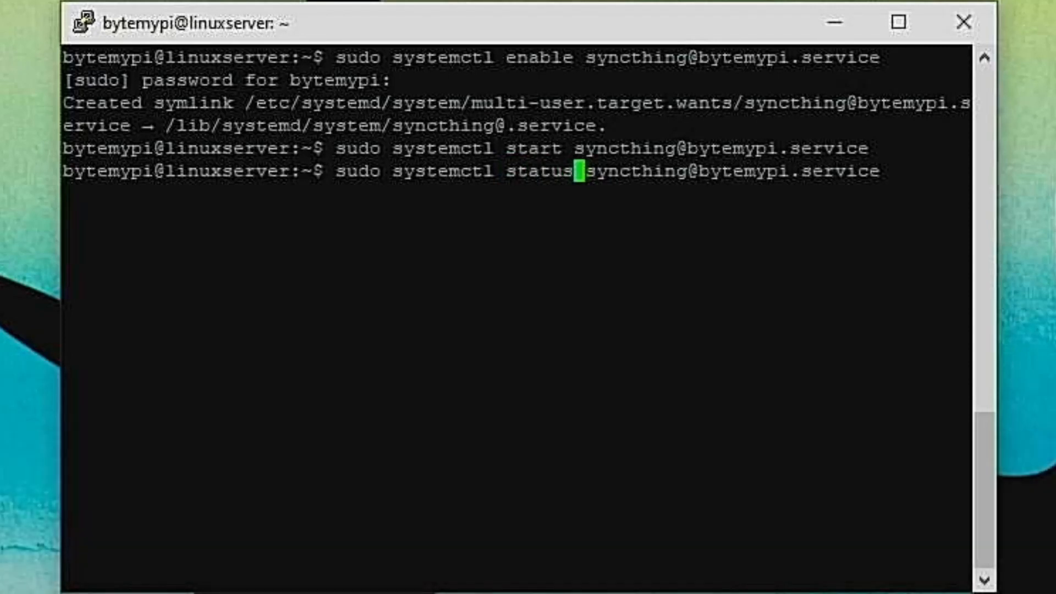
pyautogui.press('Return')
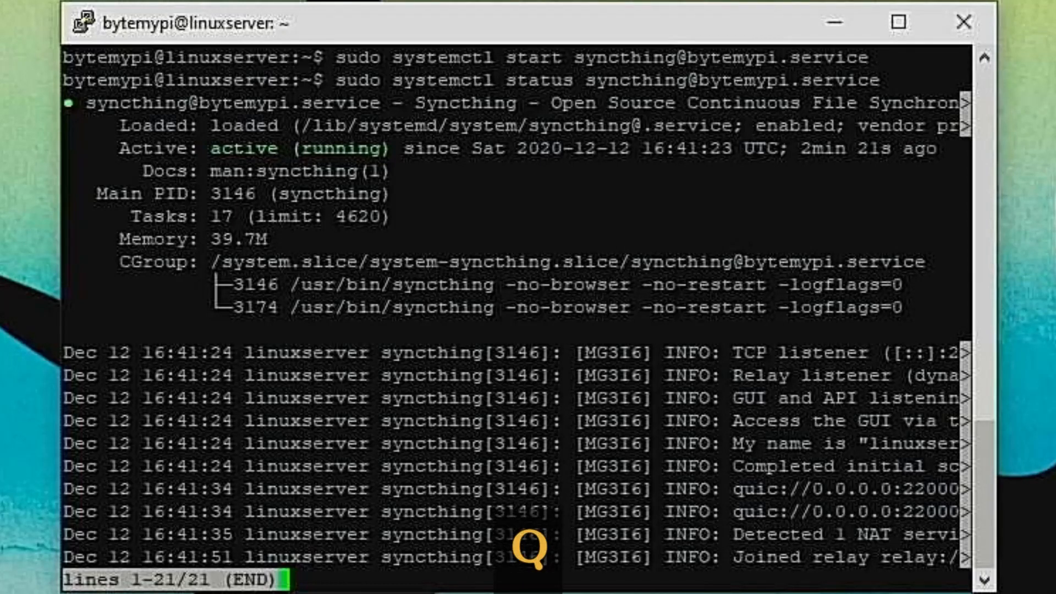
pyautogui.press('q')
pyautogui.hotkey('ctrl', 'l')
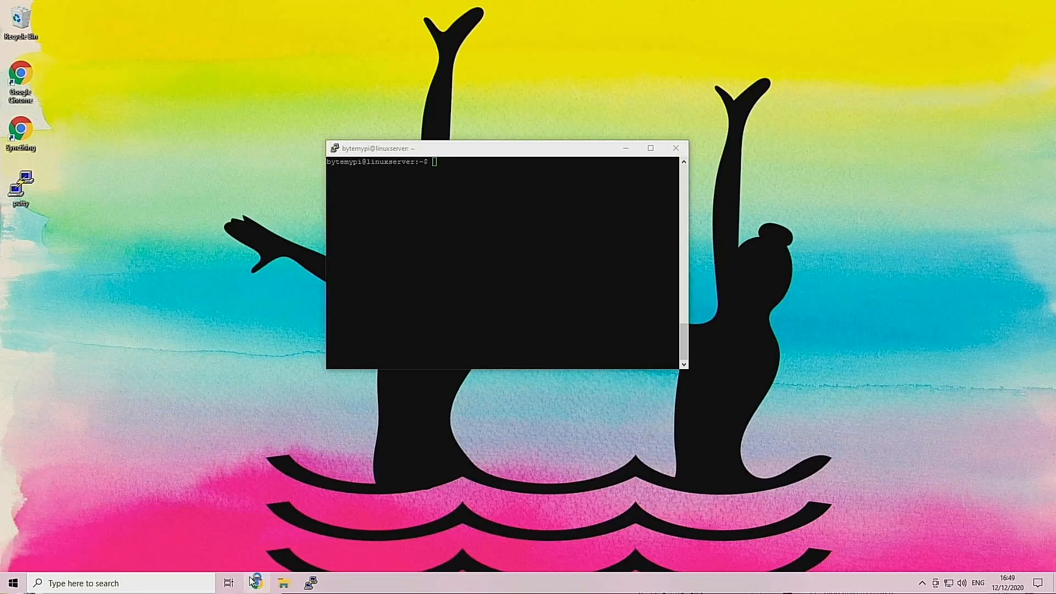
# Step: Switch to Chrome and try to load the server's Syncthing web interface at 192.168.0.175:8384
pyautogui.click(254, 581)
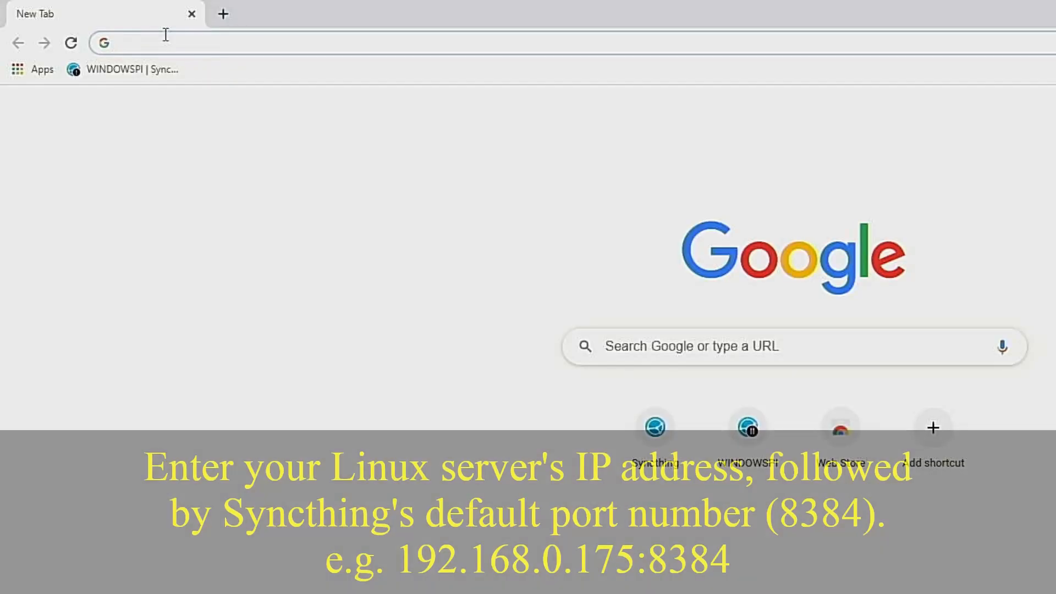
pyautogui.click(165, 43)
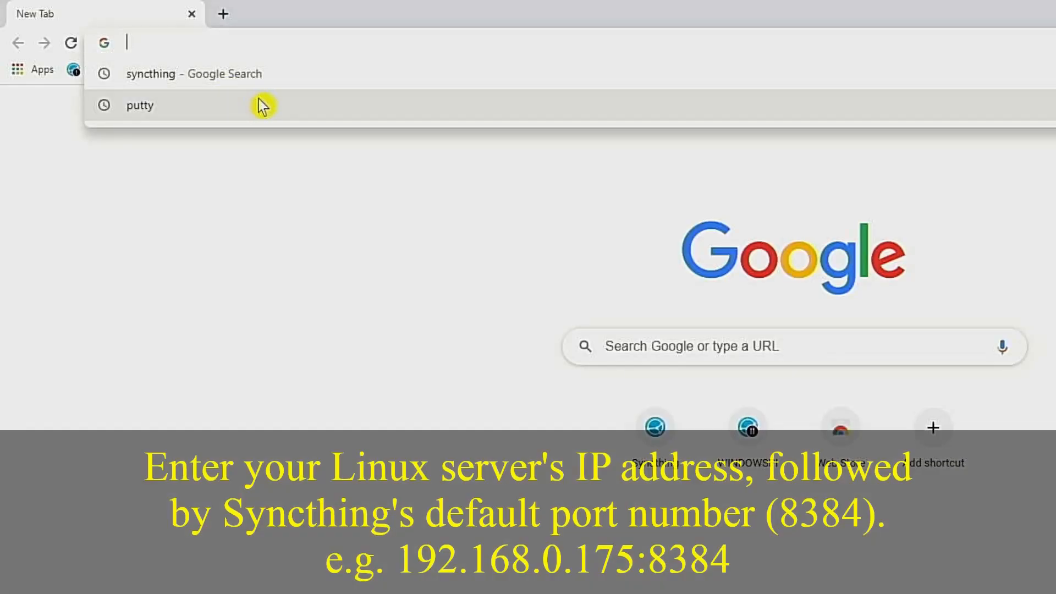
pyautogui.write('192')
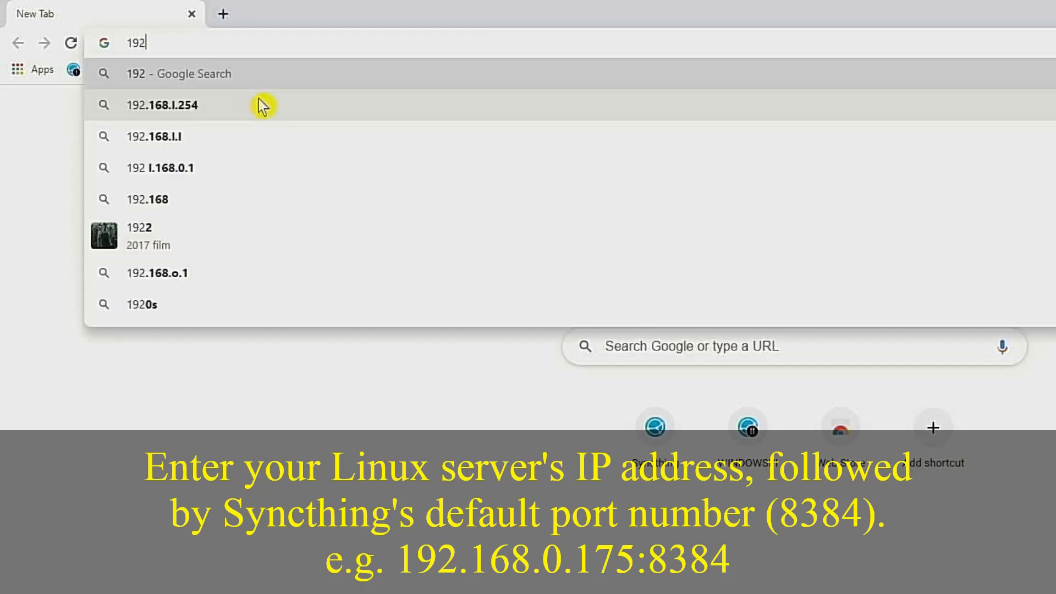
pyautogui.write('.168.0')
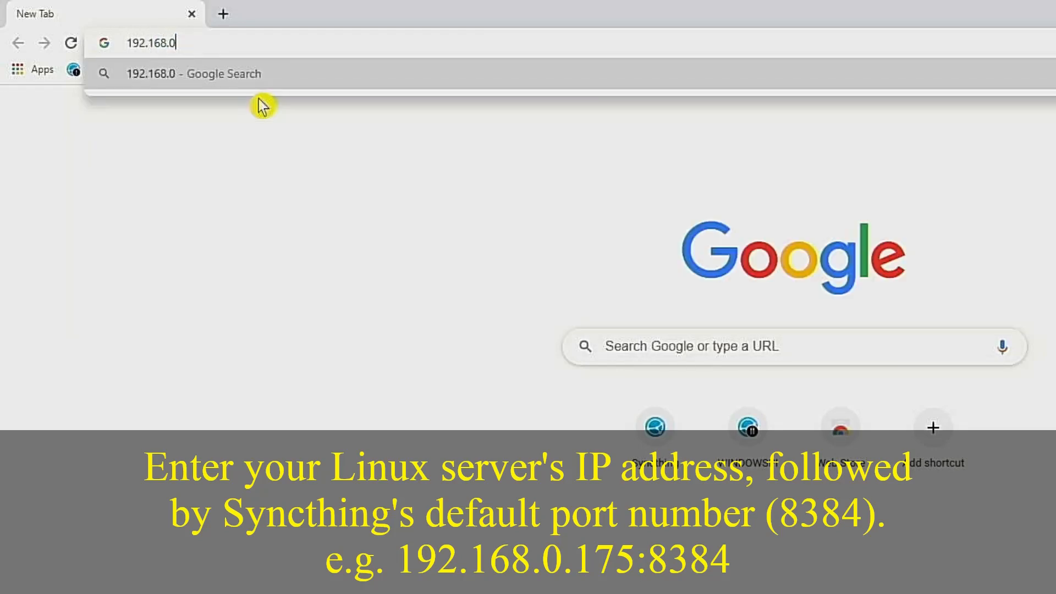
pyautogui.write('.175')
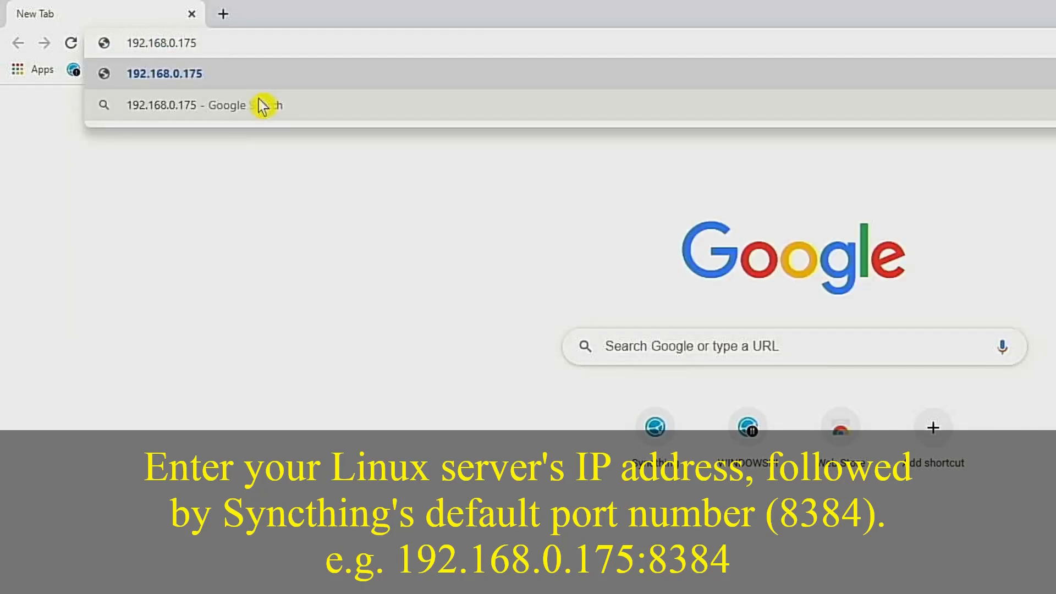
pyautogui.write(':8384')
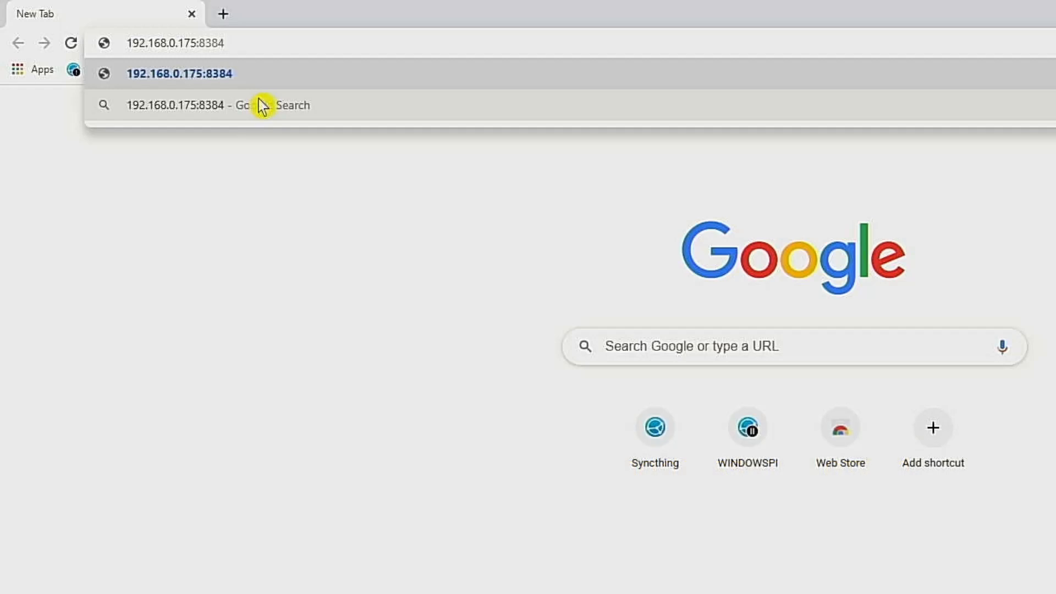
pyautogui.press('Return')
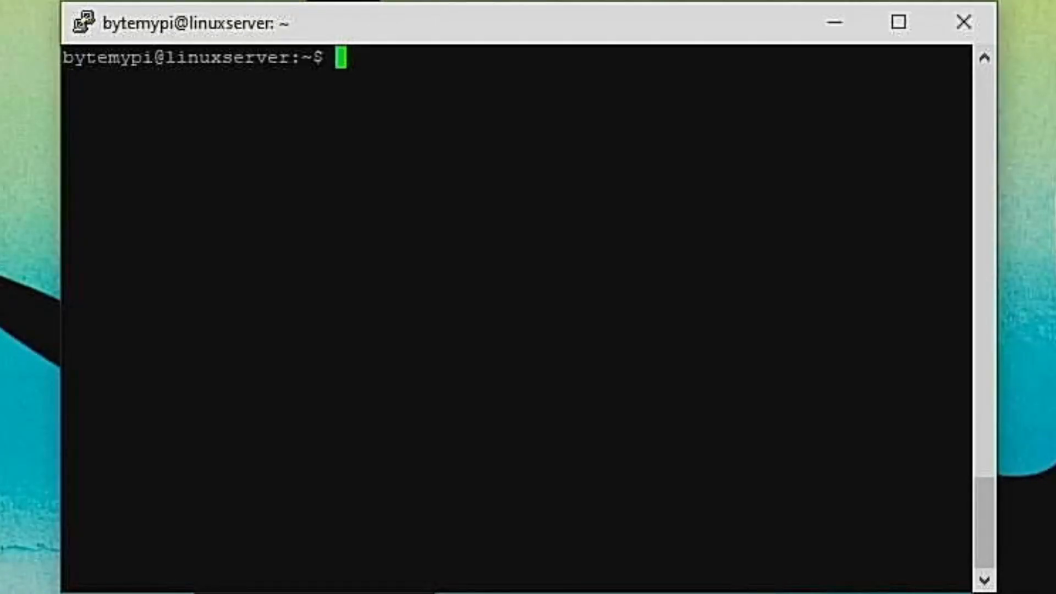
# Step: In the server's terminal, change to the ~/.config/syncthing directory and open config.xml in nano
pyautogui.write('cd ')
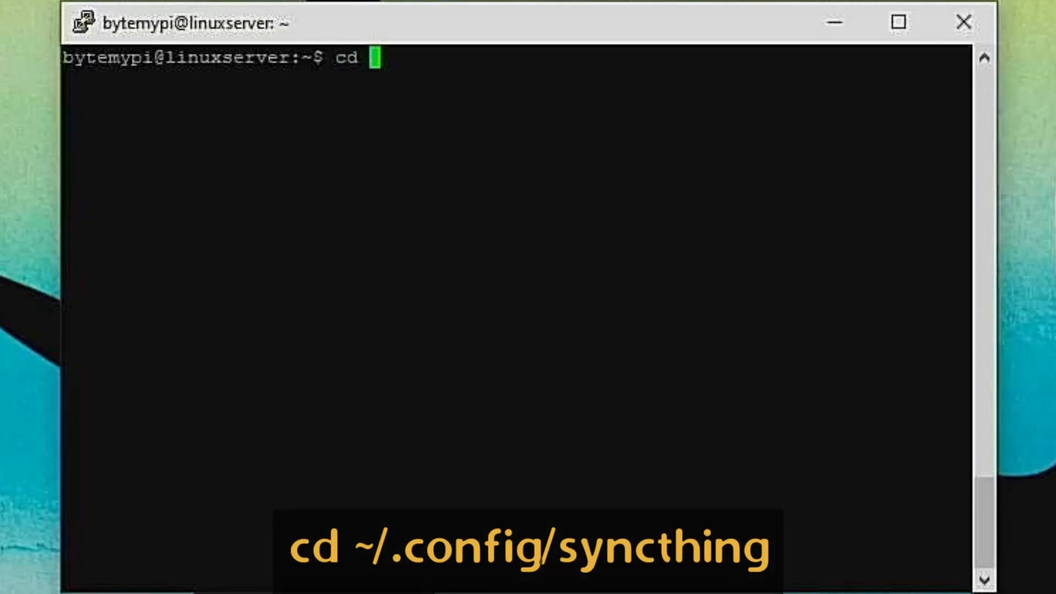
pyautogui.write('~/.')
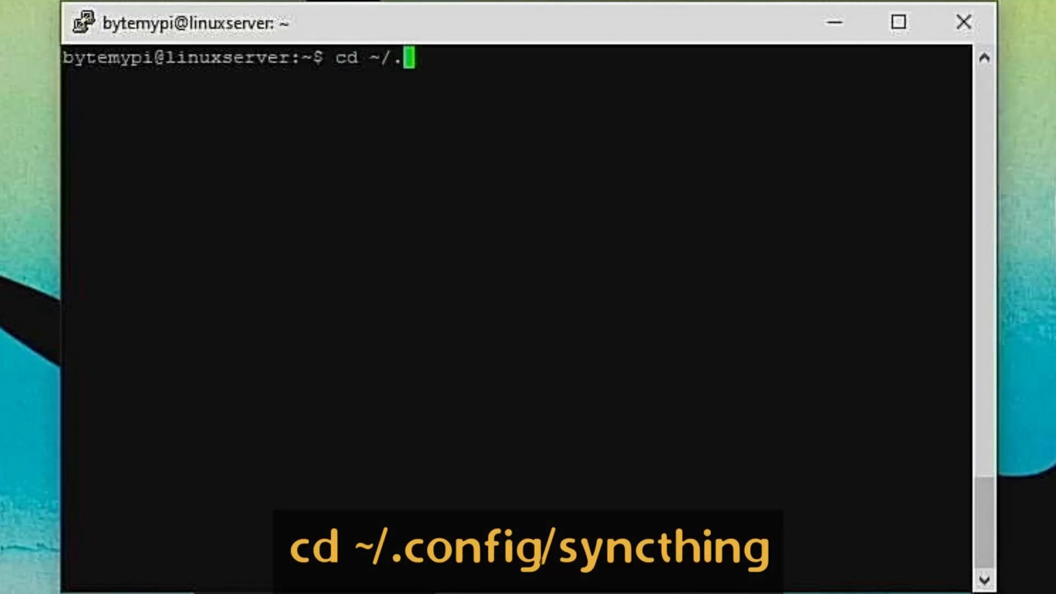
pyautogui.write('config')
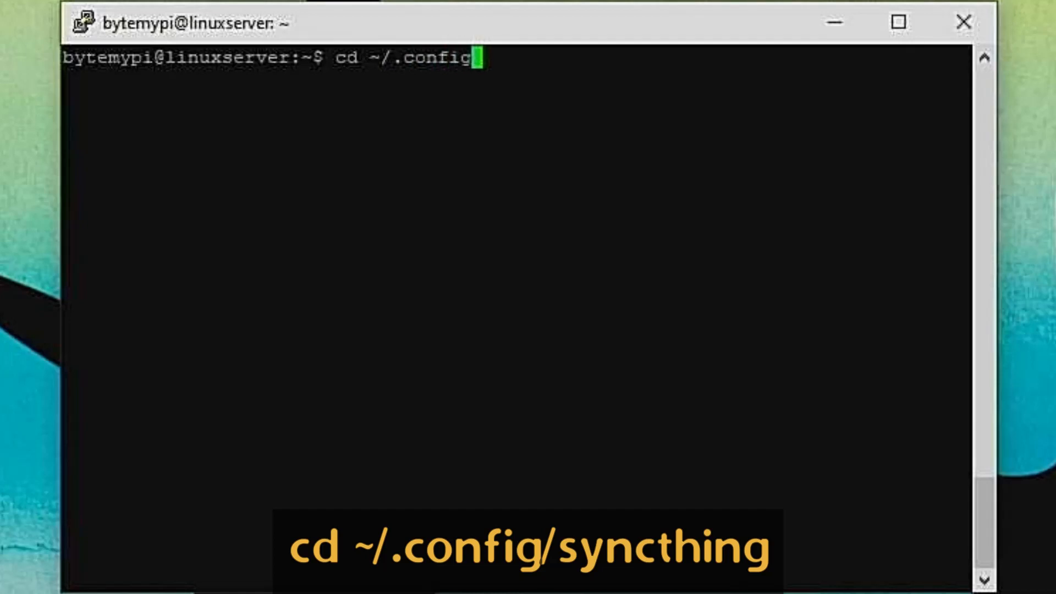
pyautogui.write('/syncthing')
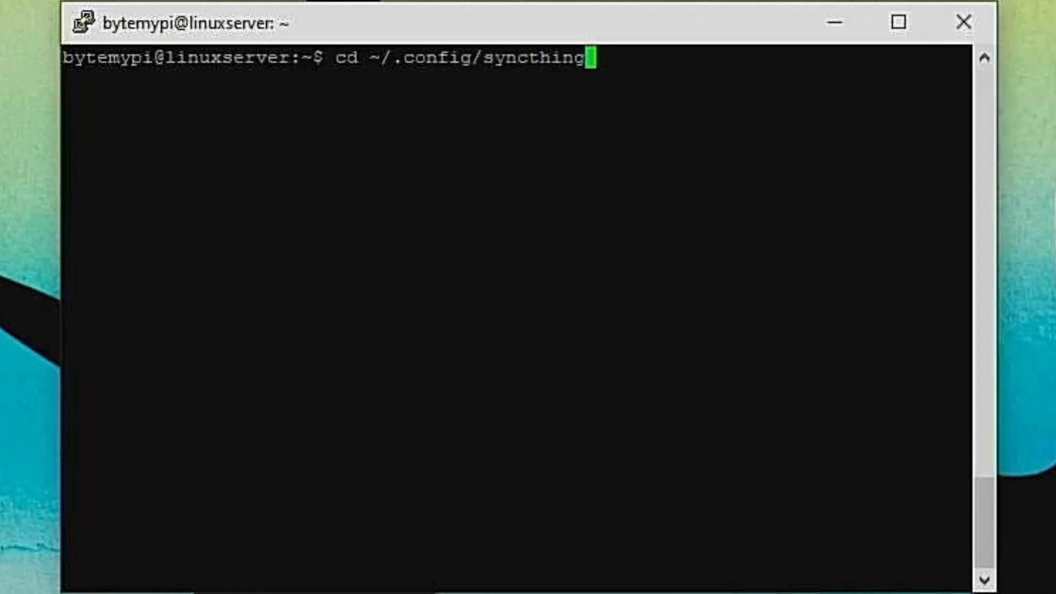
pyautogui.press('Return')
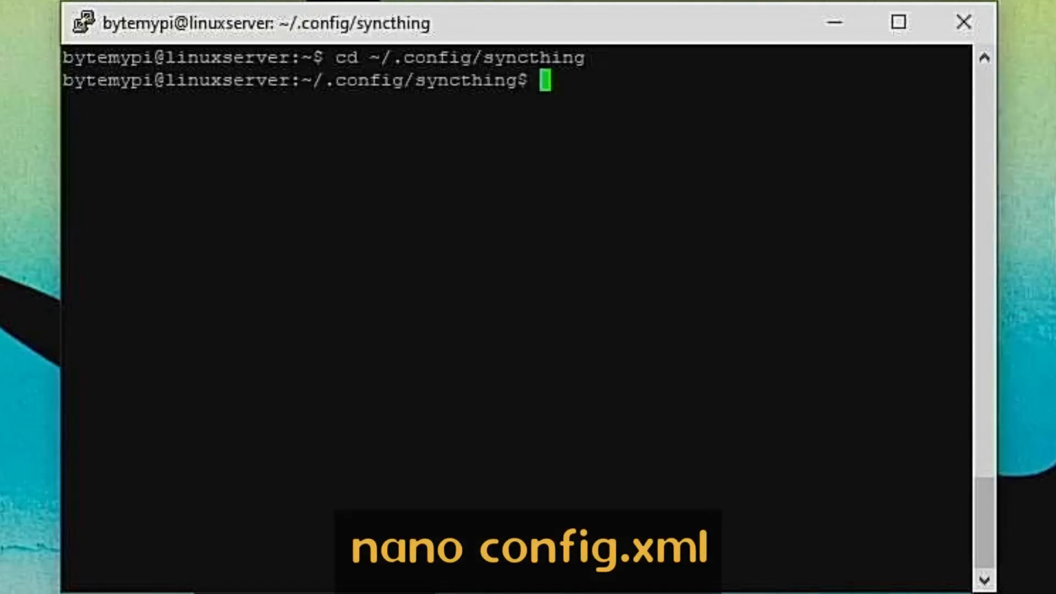
pyautogui.write('nano config.')
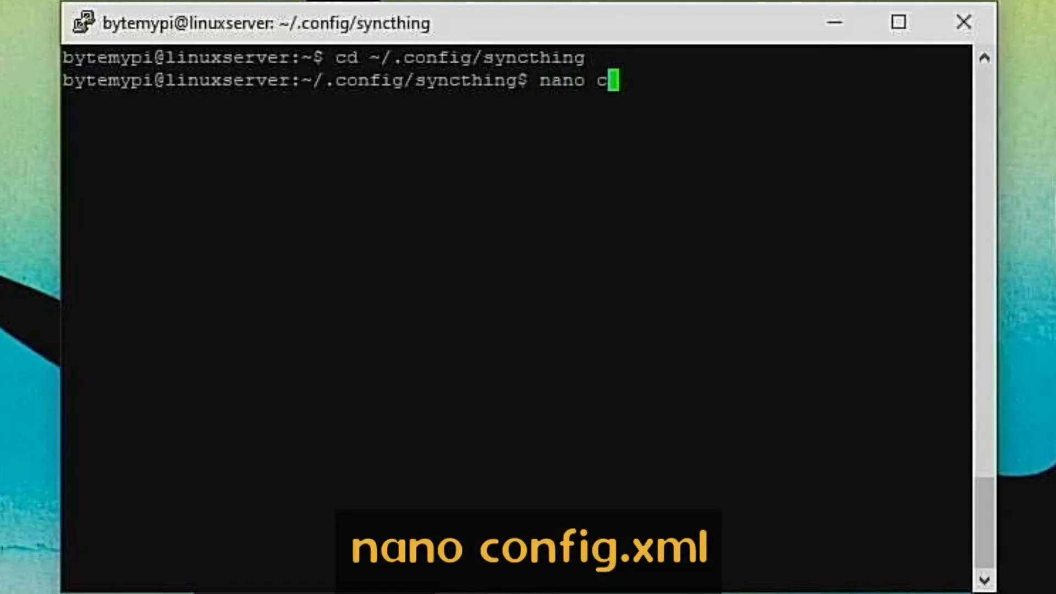
pyautogui.write('xml')
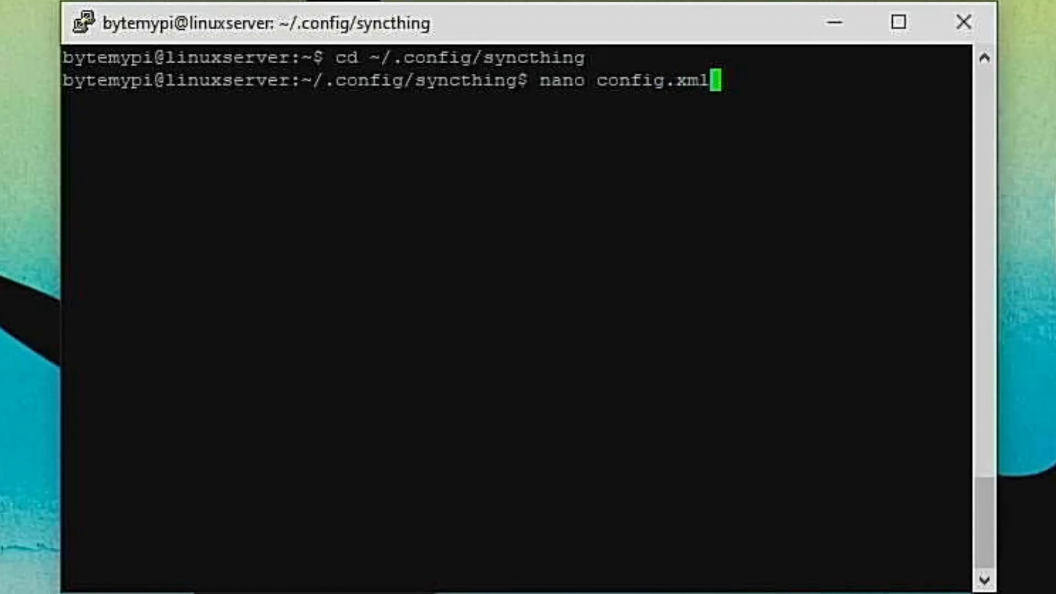
pyautogui.press('Return')
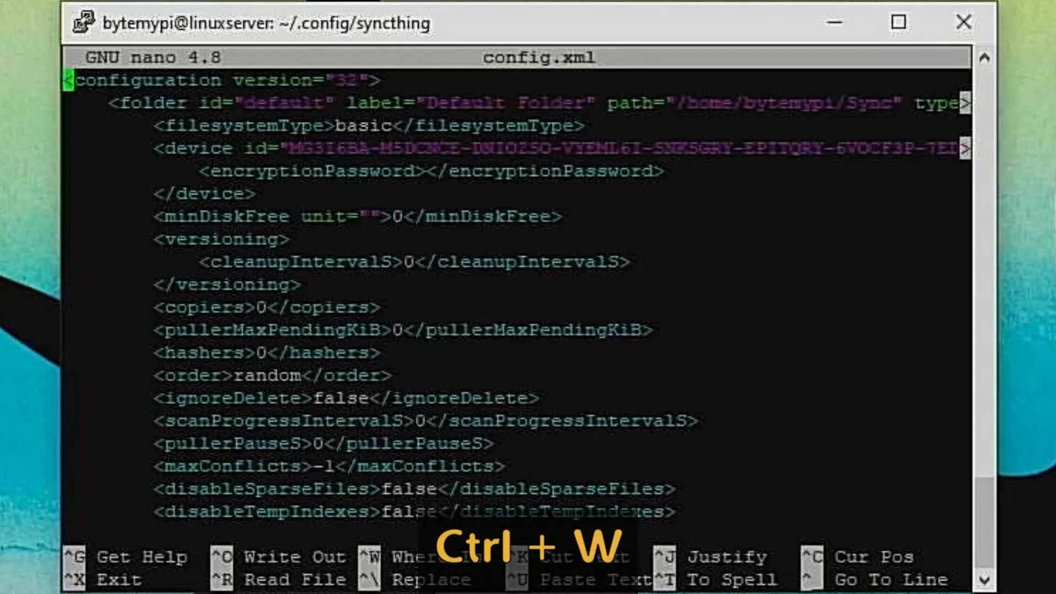
# Step: Search config.xml for <address>127.0.0.1 to reach the GUI address line
pyautogui.hotkey('ctrl', 'w')
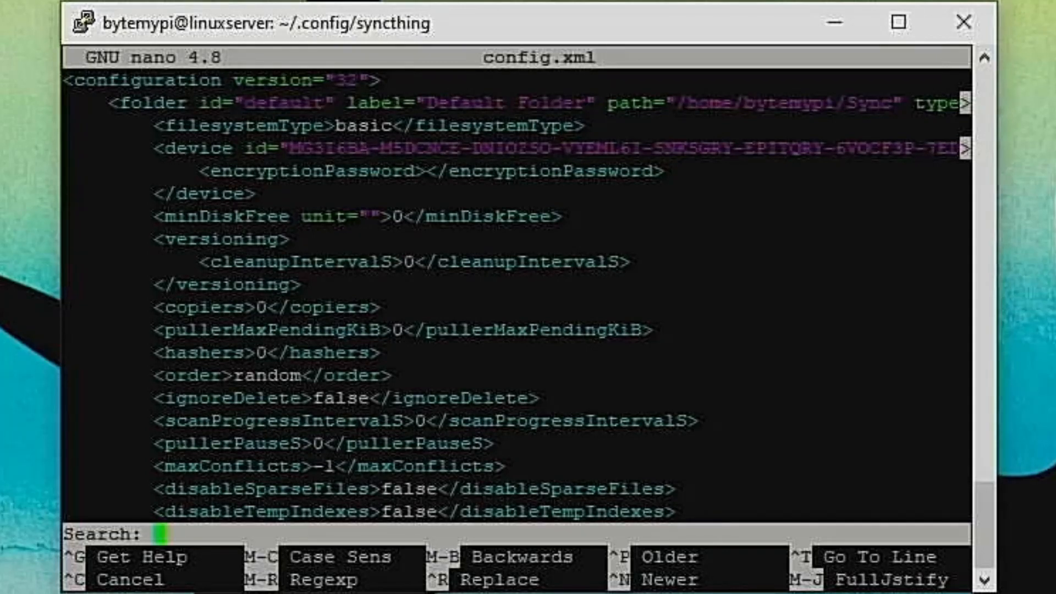
pyautogui.write('<address>12')
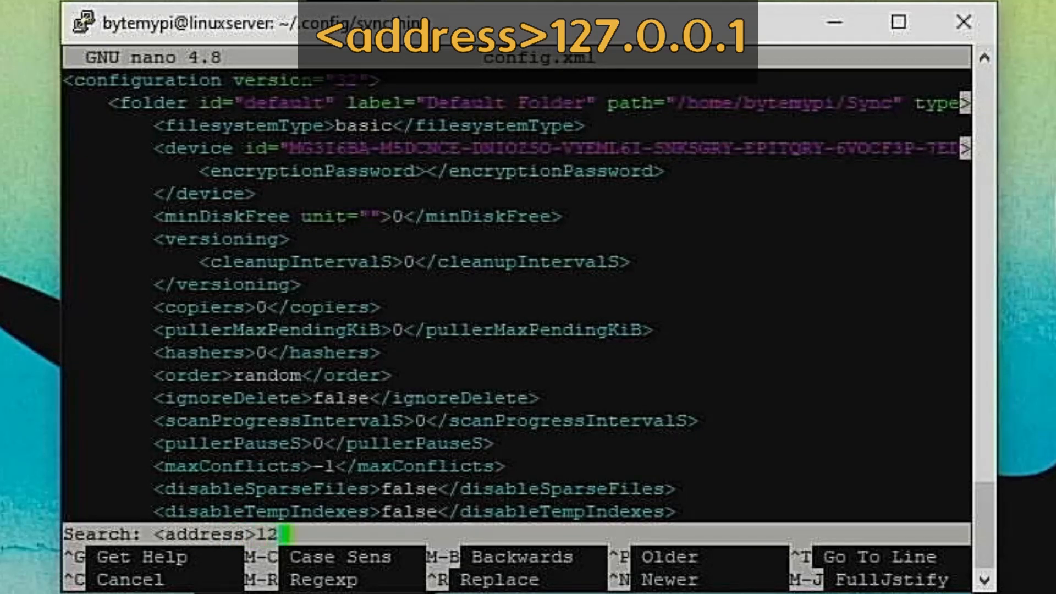
pyautogui.write('7.0.0.1')
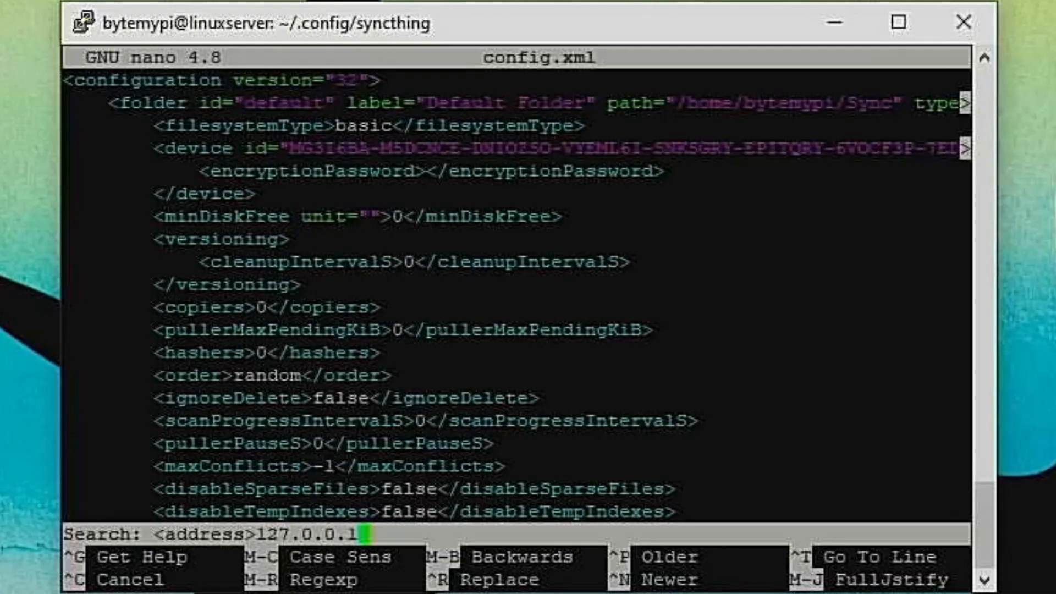
pyautogui.press('Return')
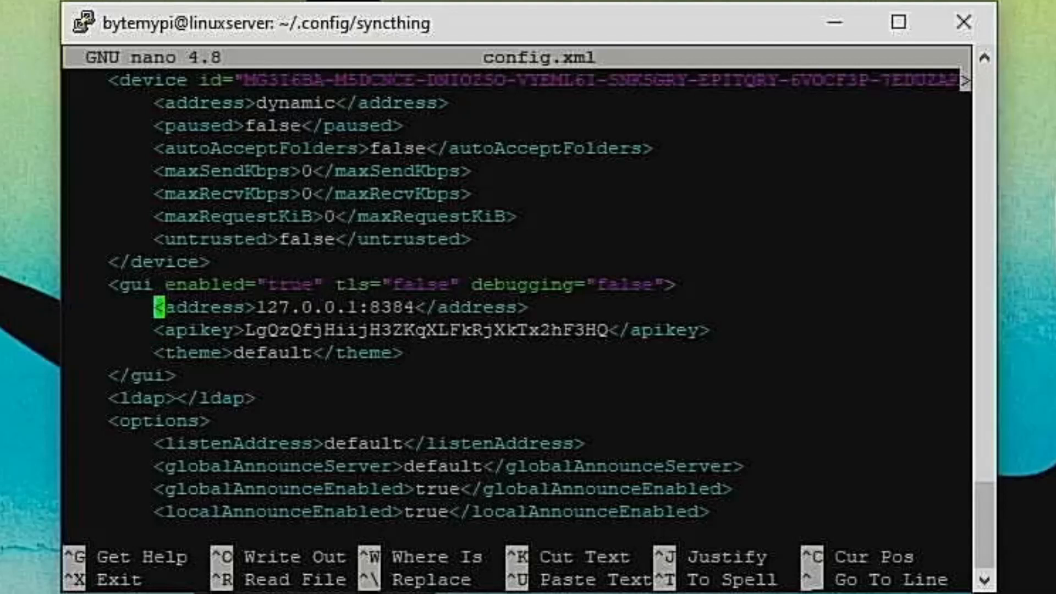
# Step: Replace the IP address in the GUI address line with 0.0.0.0, keeping port 8384
pyautogui.press('Right')
pyautogui.press('Right')
pyautogui.press('Right')
pyautogui.press('Right')
pyautogui.press('Right')
pyautogui.press('Right')
pyautogui.press('Right')
pyautogui.press('Right')
pyautogui.press('Right')
pyautogui.press('Right')
pyautogui.press('Right')
pyautogui.press('Right')
pyautogui.press('Right')
pyautogui.press('Right')
pyautogui.press('Right')
pyautogui.press('Right')
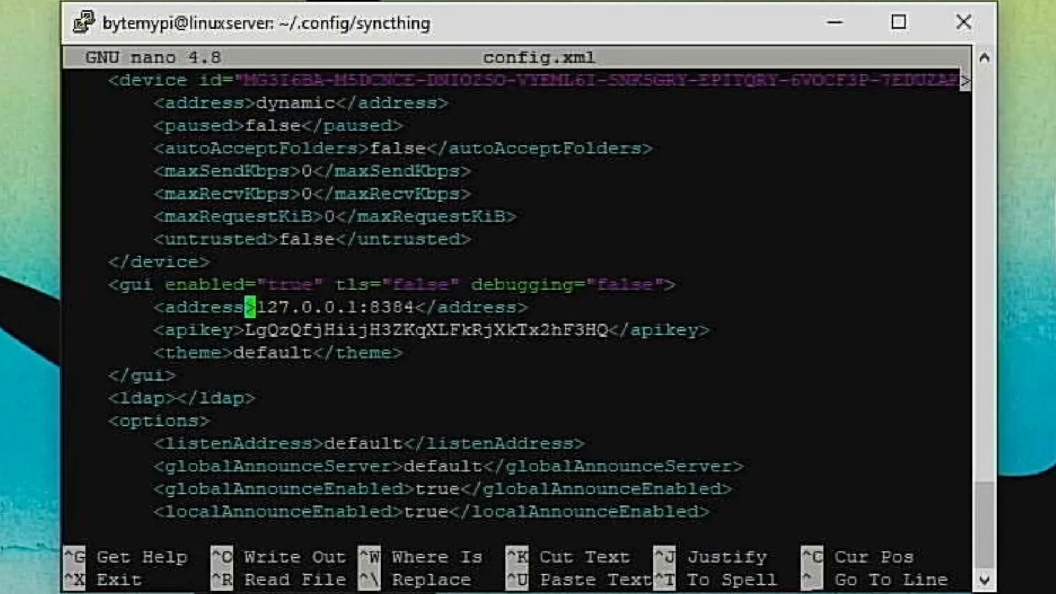
pyautogui.press('Right')
pyautogui.press('Right')
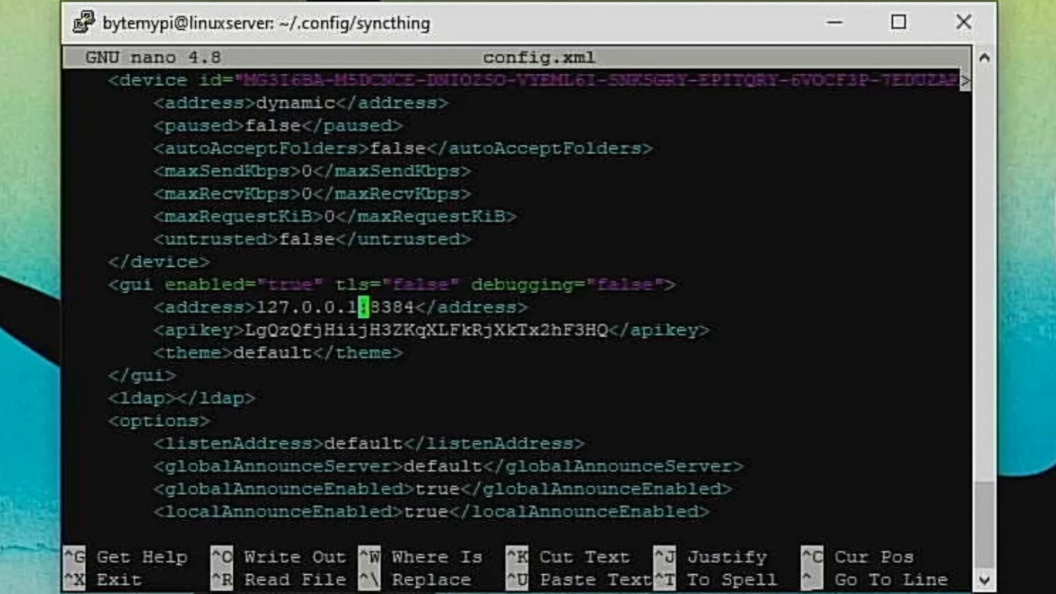
pyautogui.press('BackSpace')
pyautogui.press('BackSpace')
pyautogui.press('BackSpace')
pyautogui.press('BackSpace')
pyautogui.press('BackSpace')
pyautogui.press('BackSpace')
pyautogui.press('BackSpace')
pyautogui.press('BackSpace')
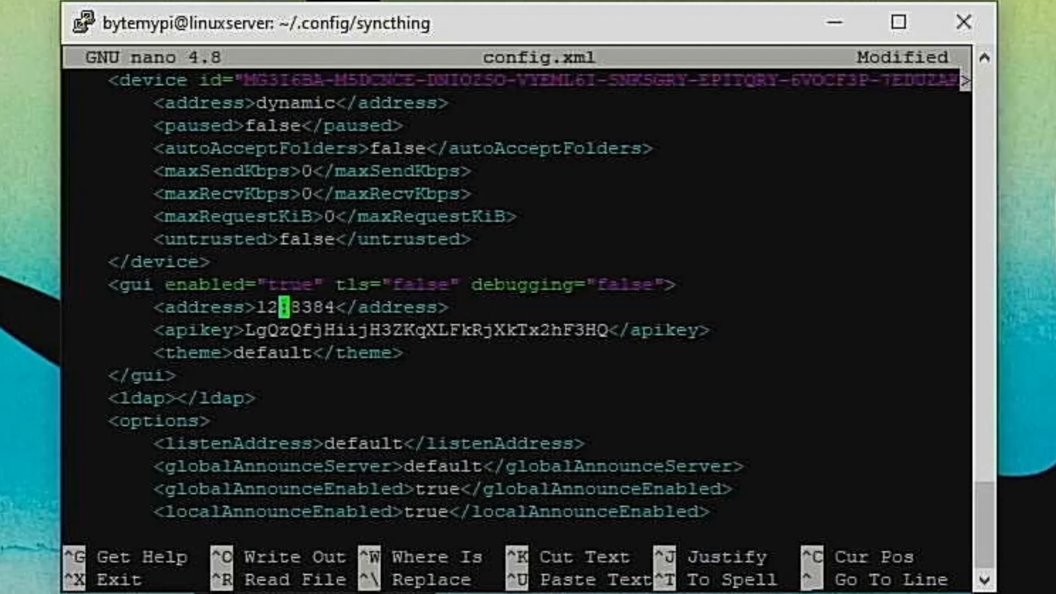
pyautogui.press('BackSpace')
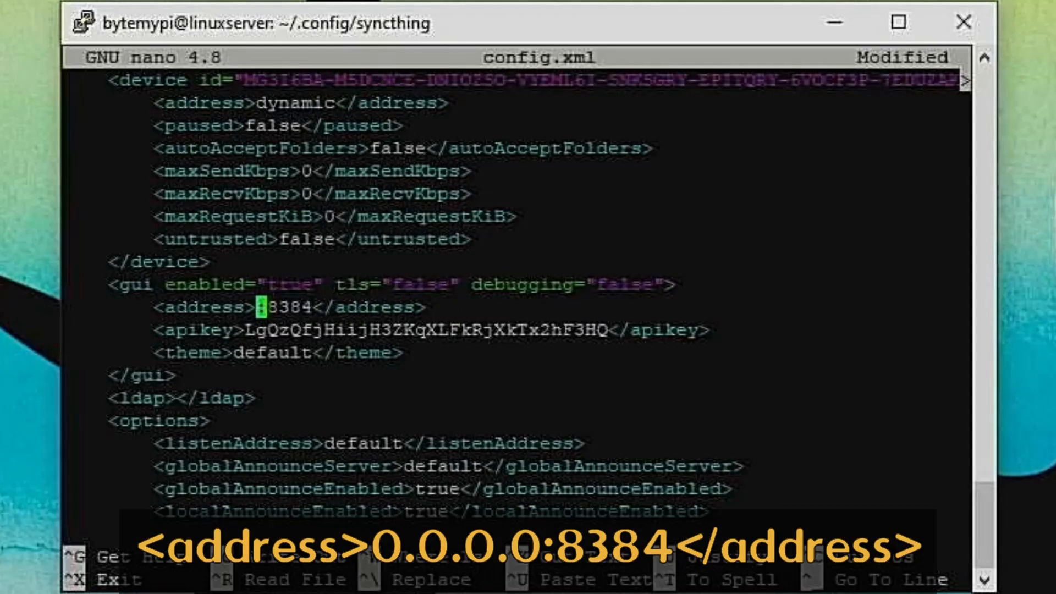
pyautogui.write('0.0.0.0')
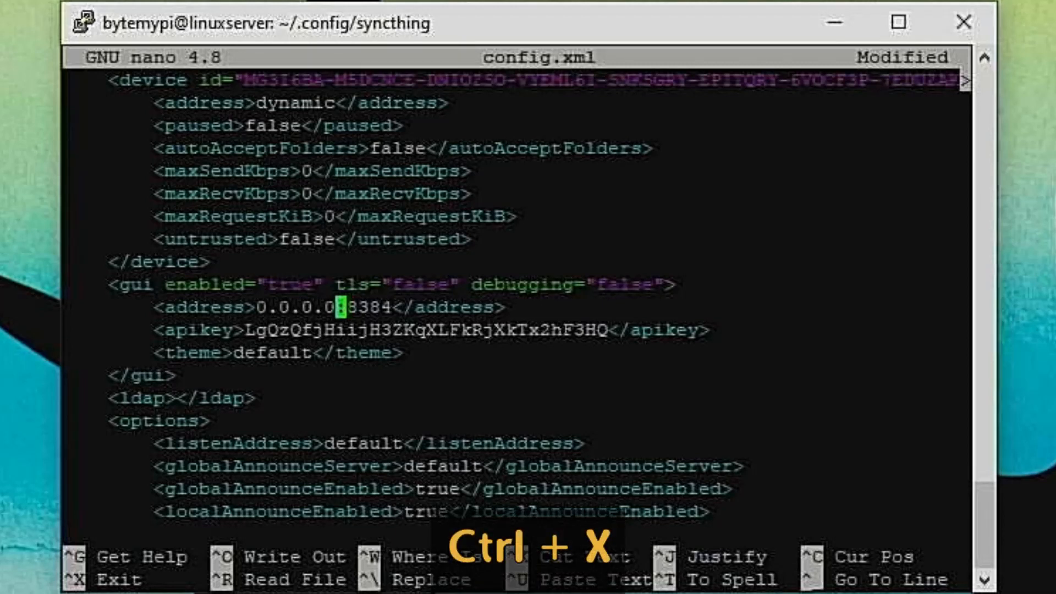
# Step: Exit nano, saving the modified config.xml under its existing name
pyautogui.hotkey('ctrl', 'x')
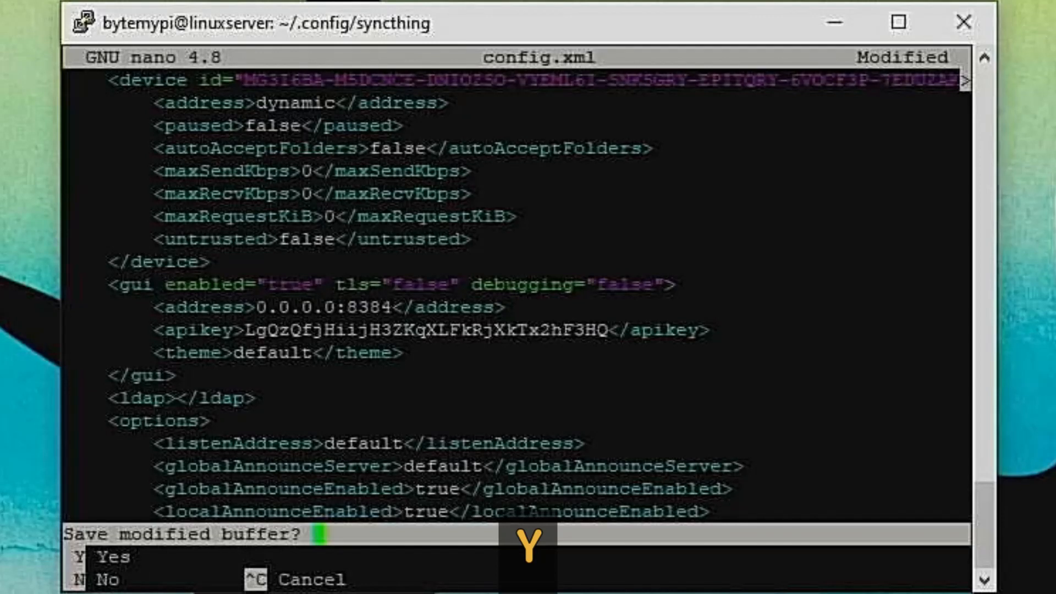
pyautogui.press('y')
pyautogui.press('Return')
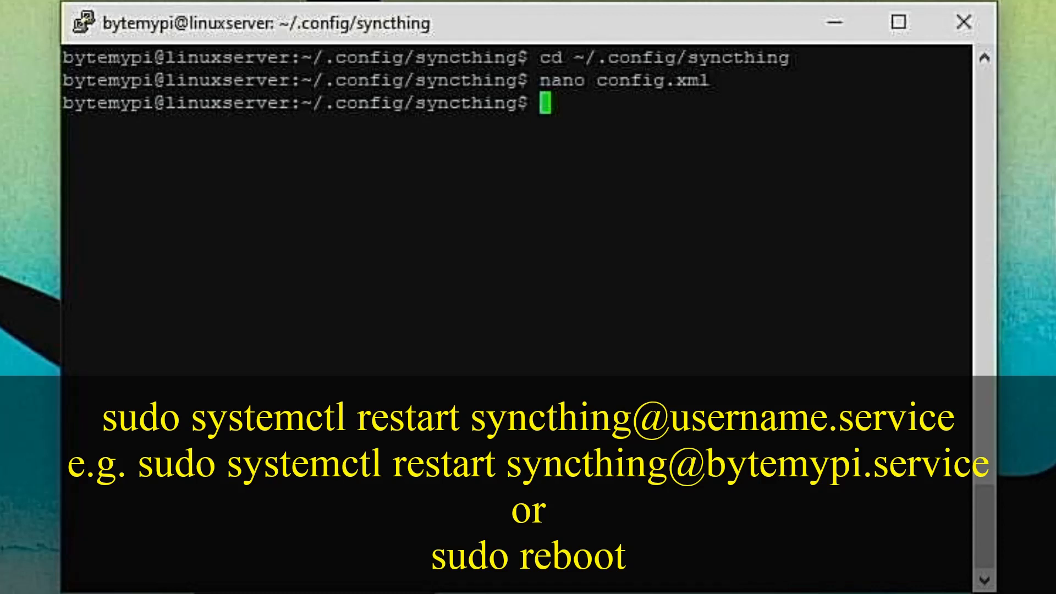
# Step: Reboot the server with sudo reboot, authorising it with the sudo password, and close the disconnected PuTTY session
pyautogui.write('sudo')
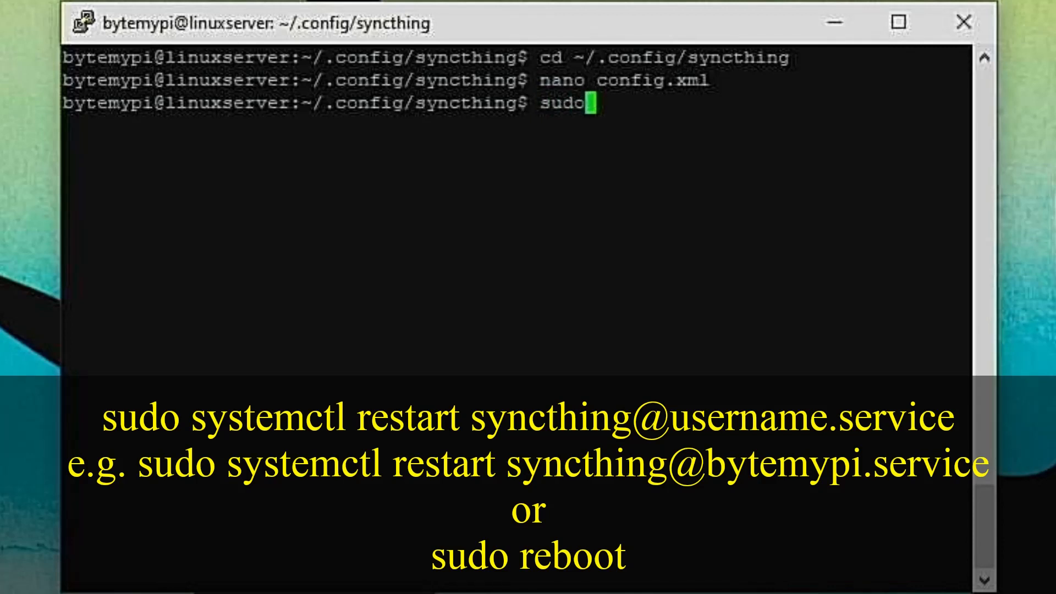
pyautogui.write(' reboot')
pyautogui.press('Return')
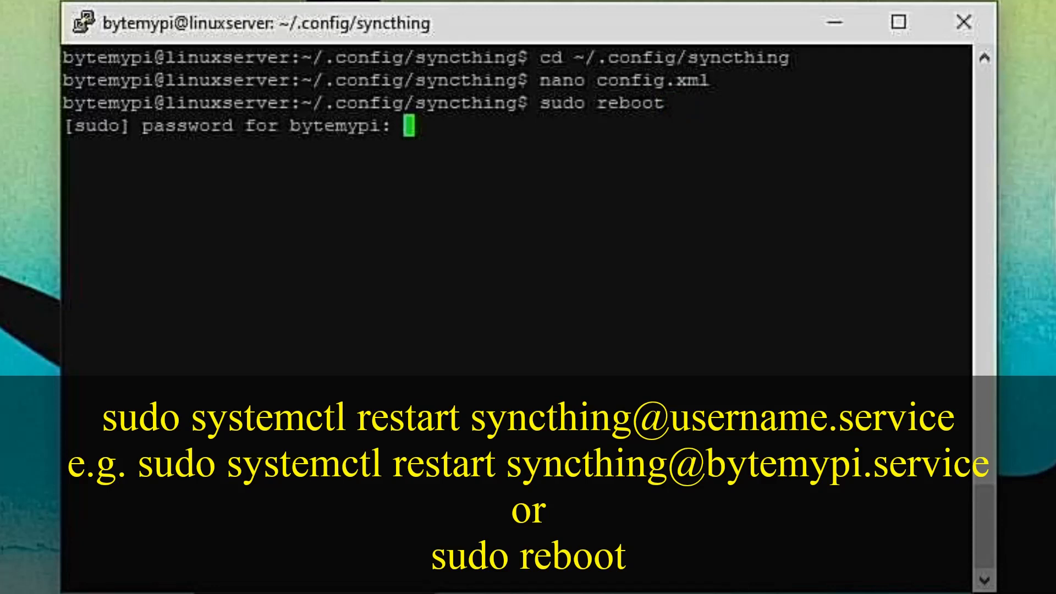
pyautogui.press('Return')
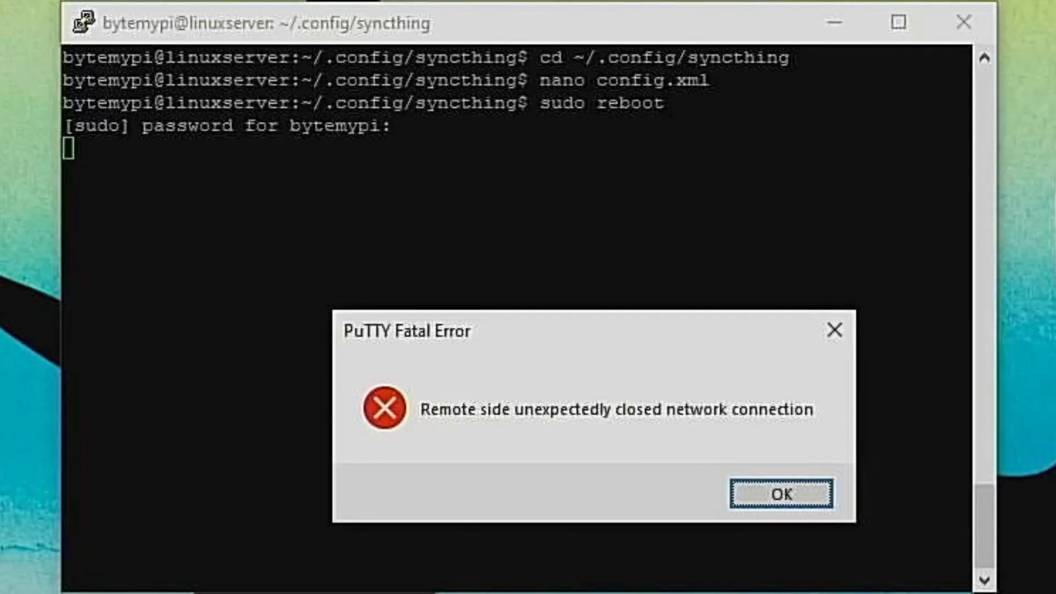
pyautogui.click(779, 496)
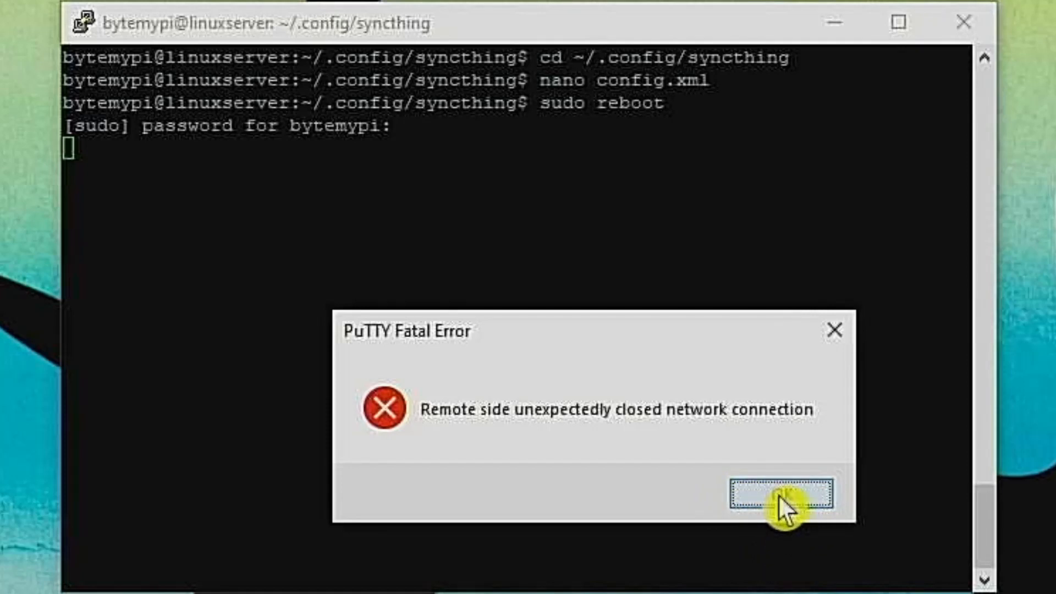
pyautogui.click(978, 26)
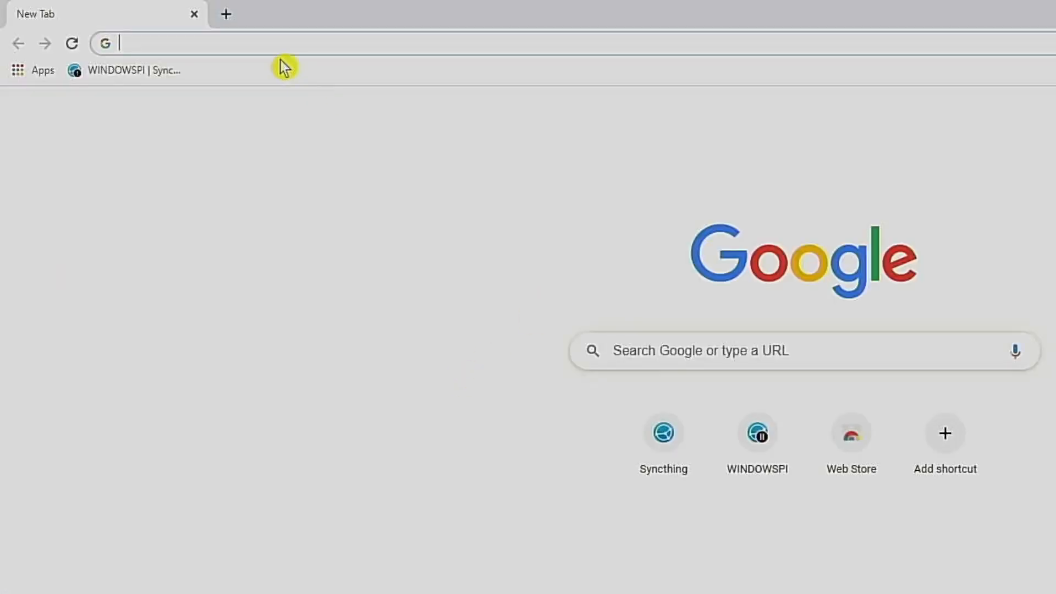
# Step: Open the Syncthing web interface at 192.168.0.175:8384 and decline anonymous usage reporting
pyautogui.click(245, 44)
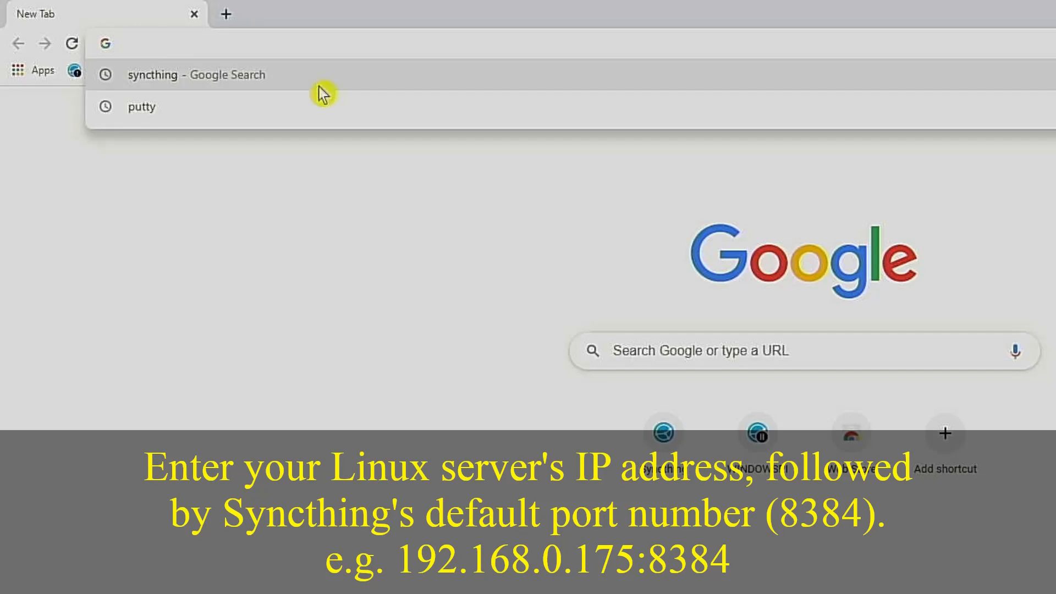
pyautogui.write('192.168')
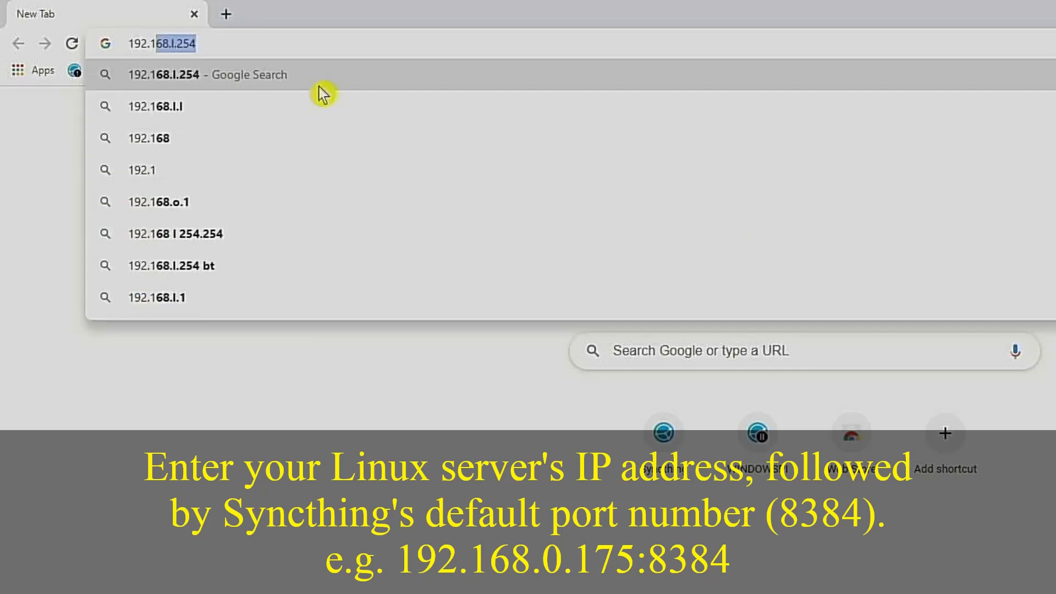
pyautogui.write('.0.')
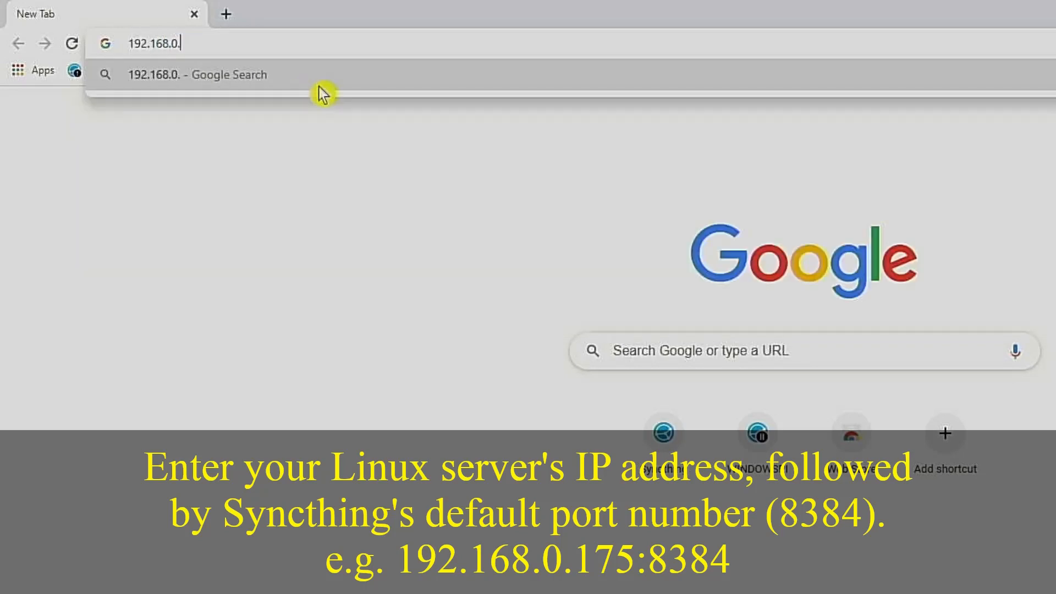
pyautogui.write('175')
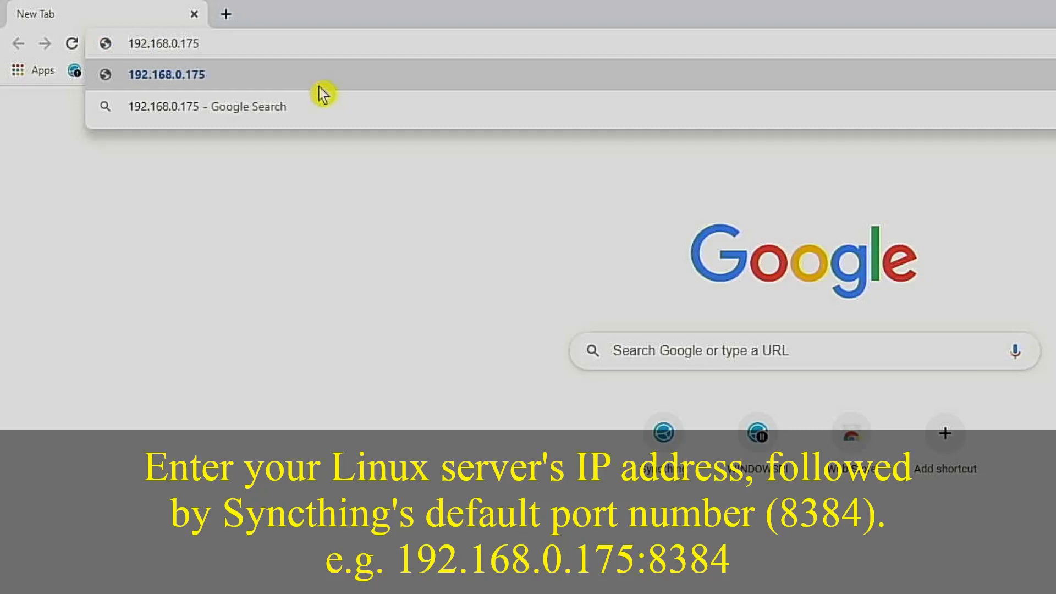
pyautogui.write(':8384')
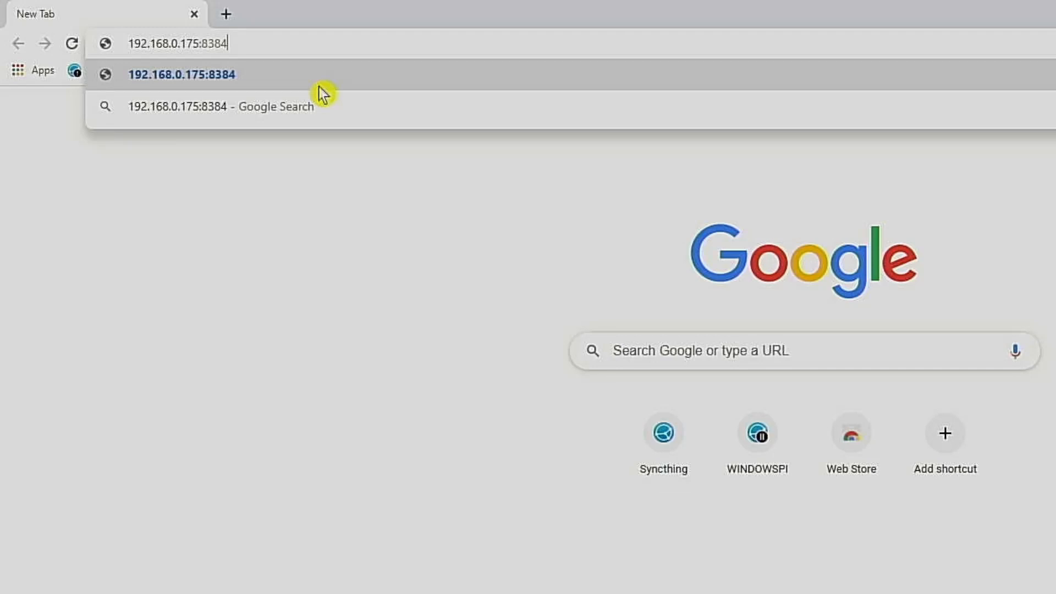
pyautogui.press('Return')
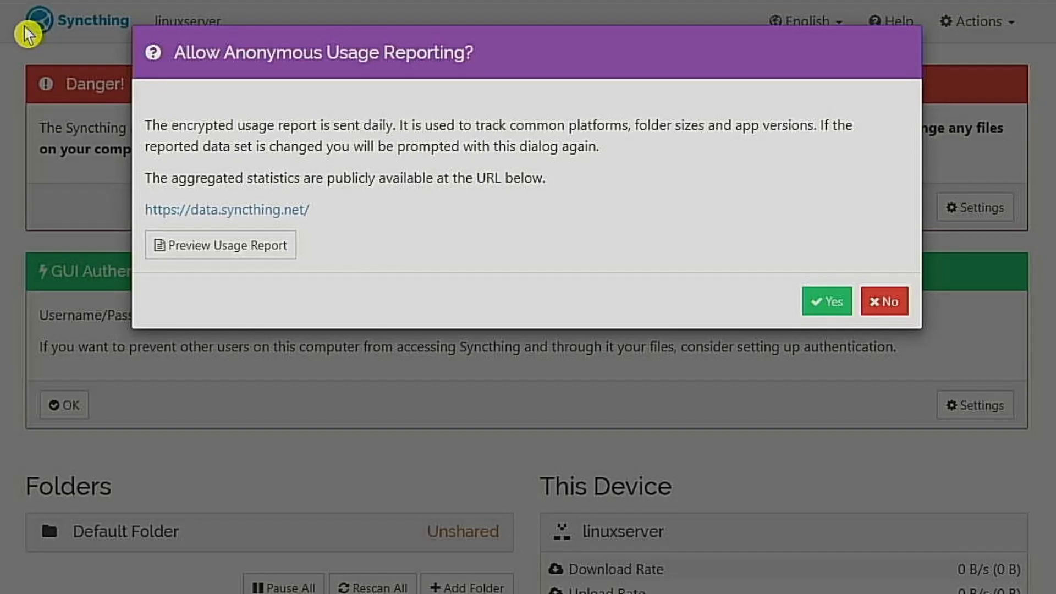
pyautogui.click(891, 303)
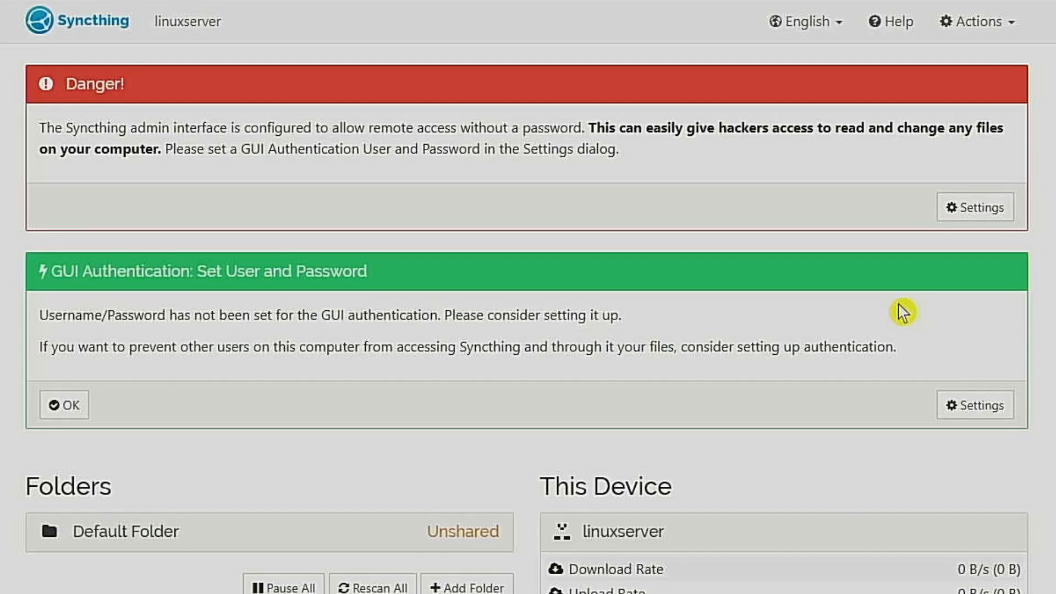
# Step: In Syncthing's GUI settings, set the authentication user to bytemypi and enter the GUI authentication password
pyautogui.click(977, 21)
pyautogui.click(971, 66)
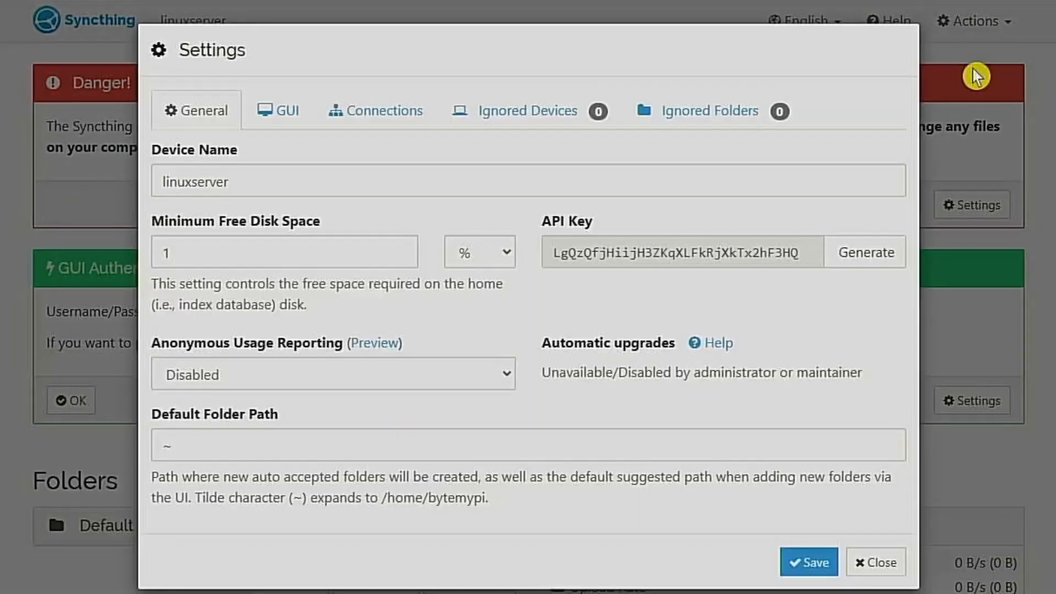
pyautogui.click(301, 118)
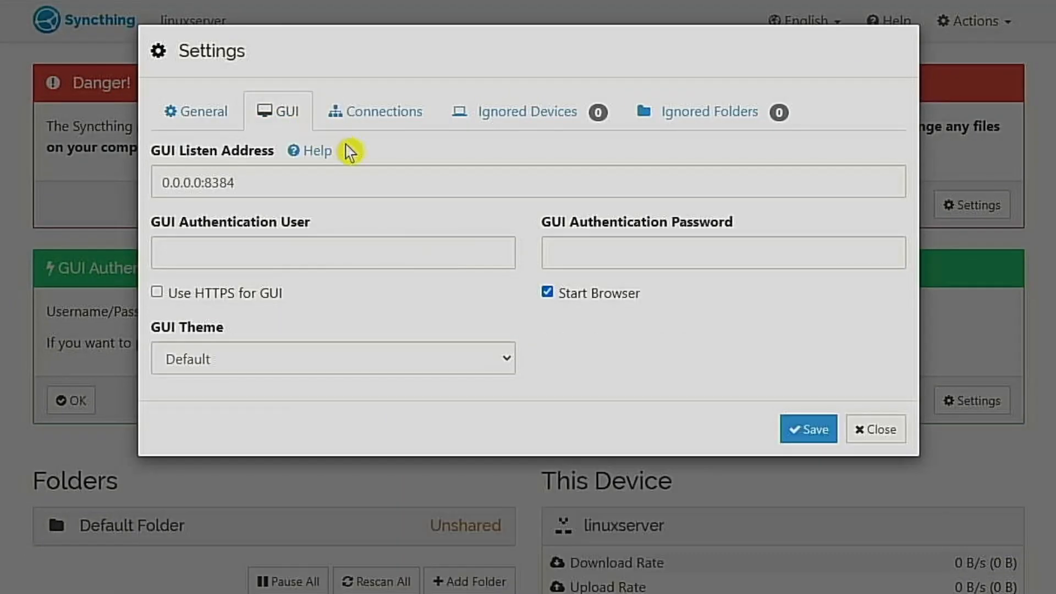
pyautogui.click(236, 254)
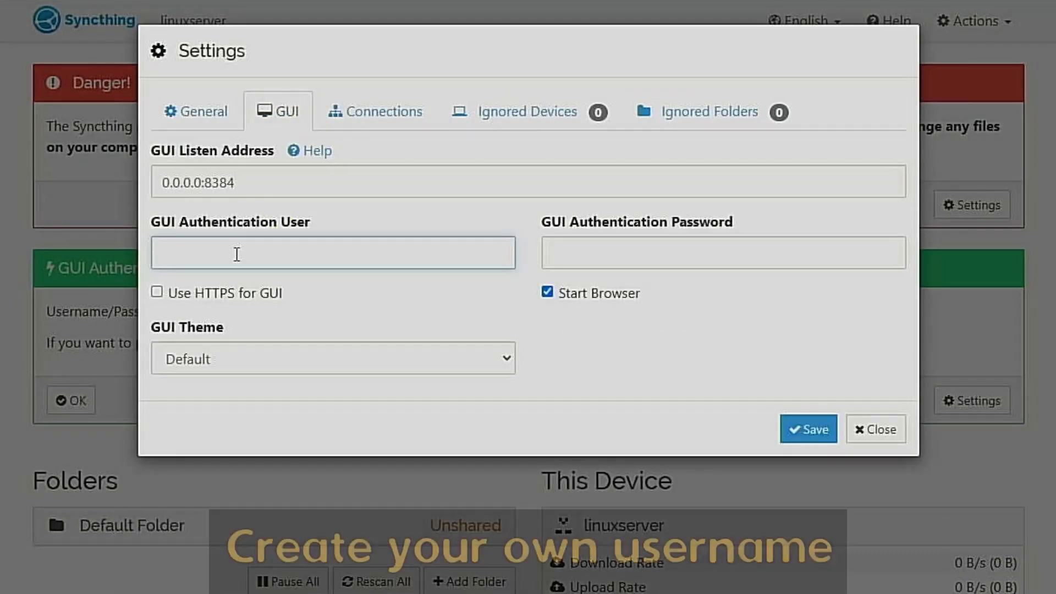
pyautogui.write('bytemypi')
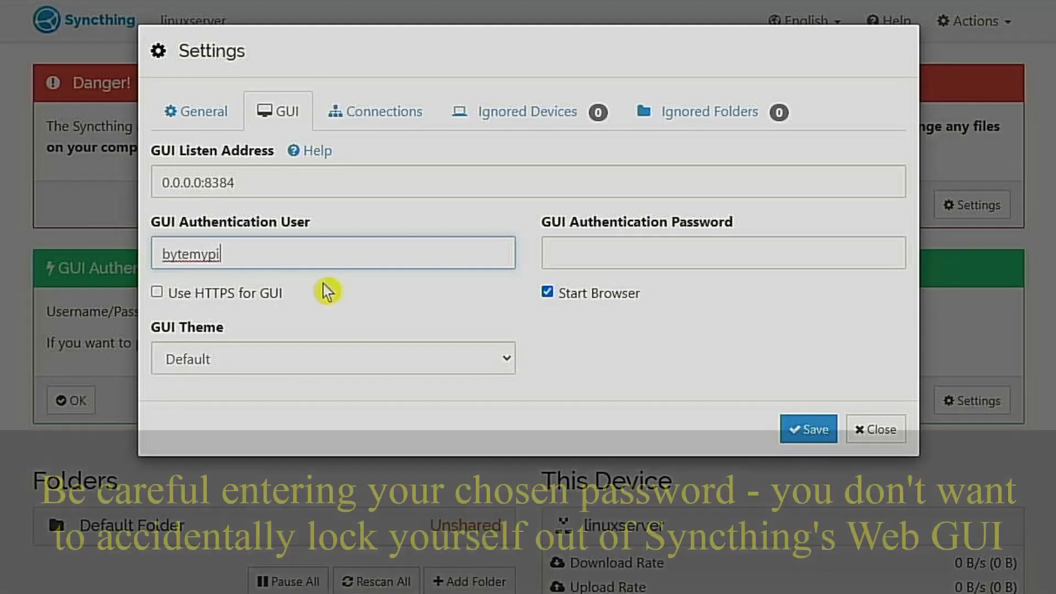
pyautogui.click(557, 254)
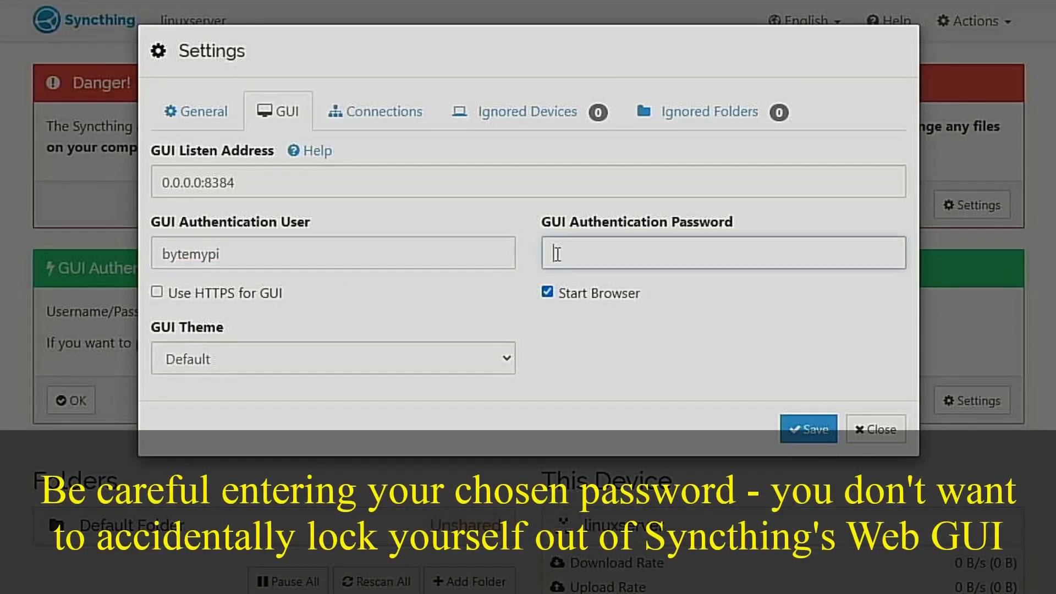
pyautogui.write('•••••••')
# Step: Enable HTTPS for the GUI and disable Start Browser, and check the general settings
pyautogui.click(169, 293)
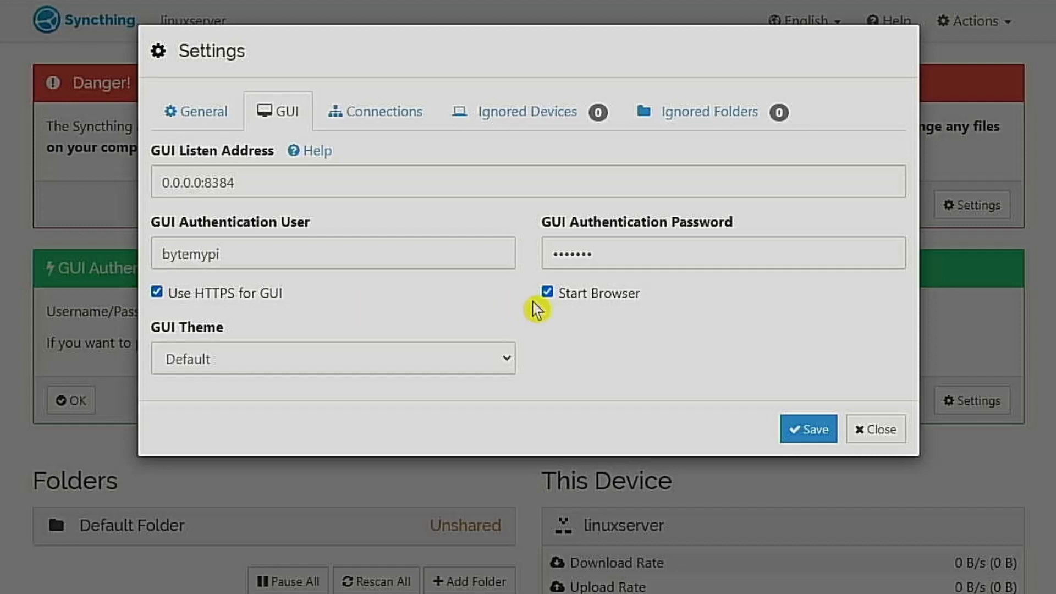
pyautogui.click(547, 292)
pyautogui.click(224, 126)
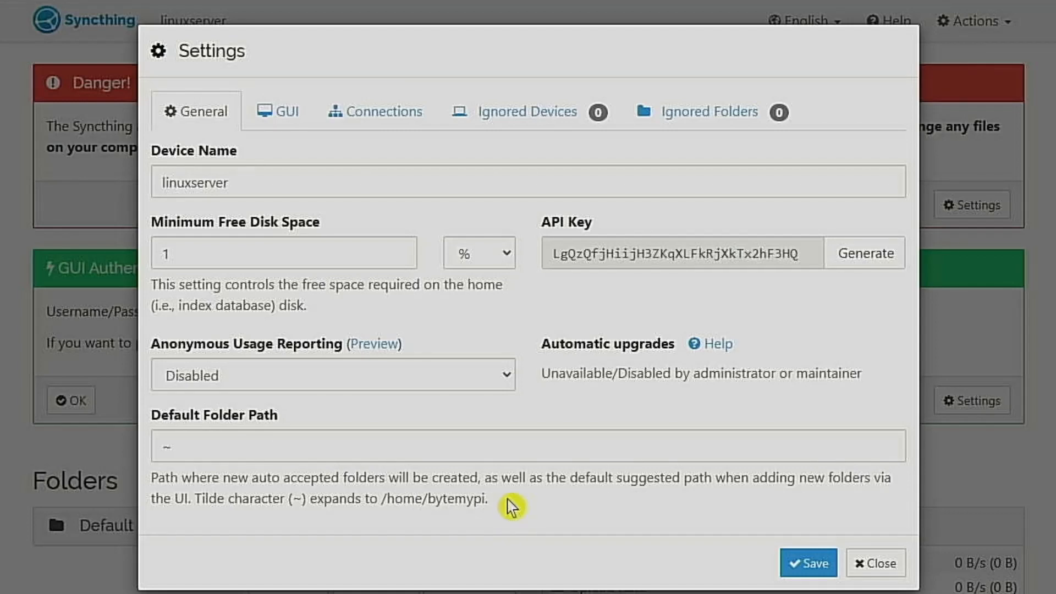
# Step: Disable NAT traversal, Global Discovery and relaying in the connection settings, and save the Syncthing settings
pyautogui.click(385, 131)
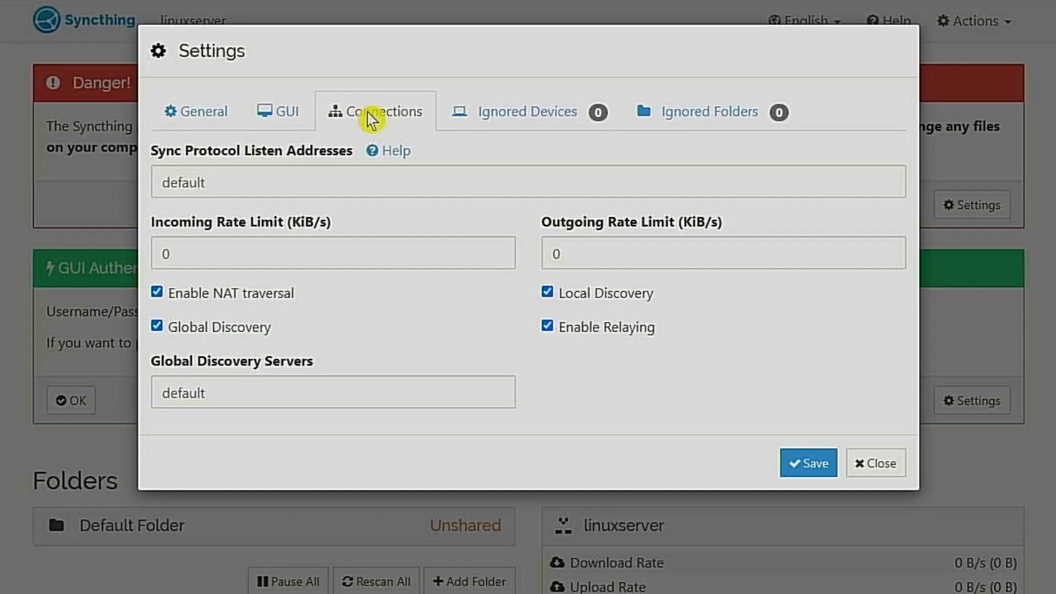
pyautogui.click(181, 293)
pyautogui.click(176, 328)
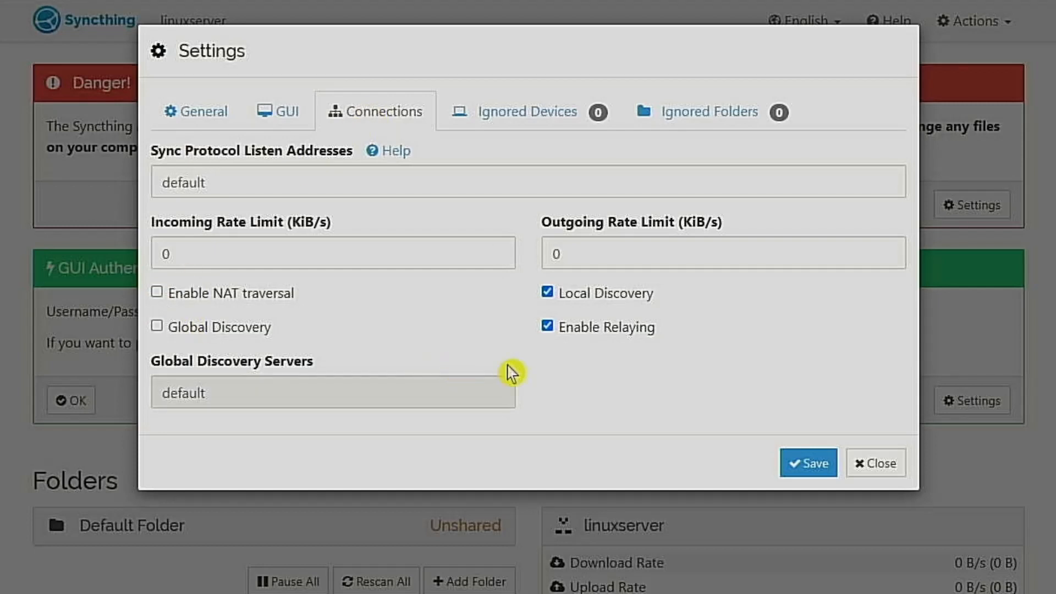
pyautogui.click(564, 337)
pyautogui.click(804, 468)
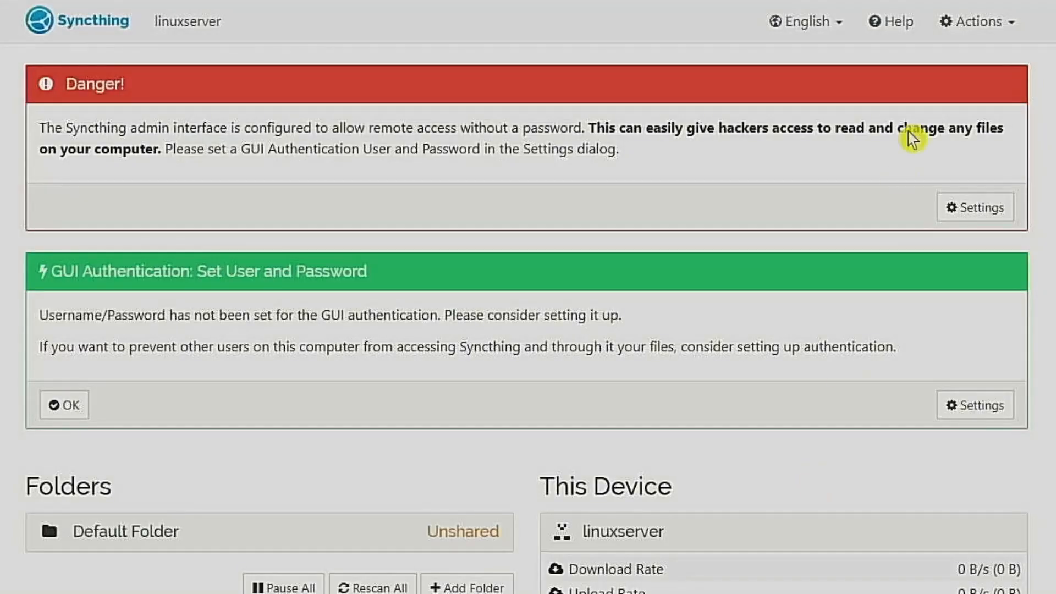
# Step: Restart Syncthing and proceed past the browser's certificate warning to 192.168.0.175
pyautogui.click(957, 22)
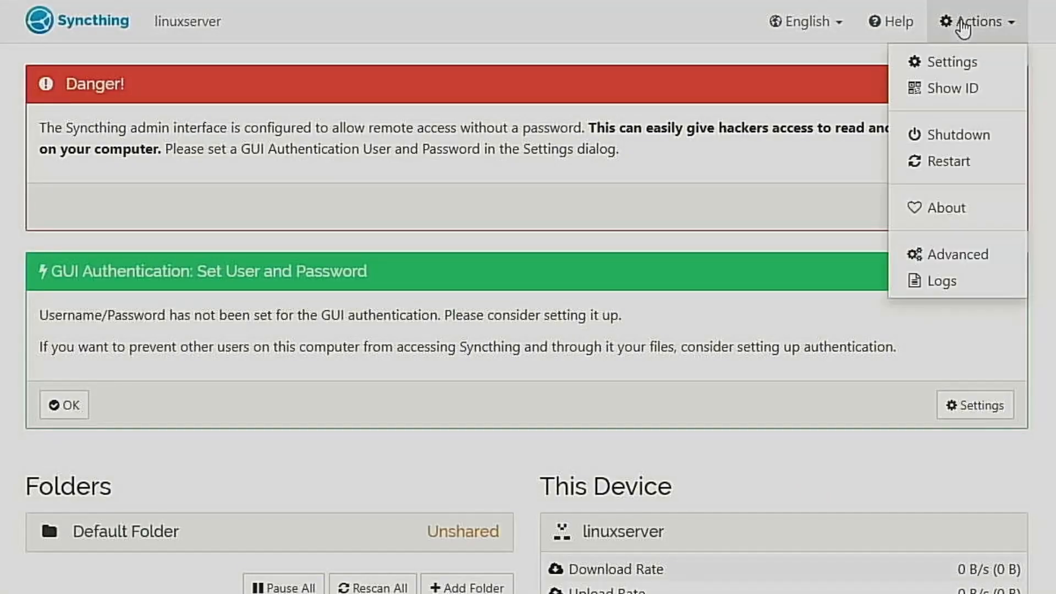
pyautogui.click(952, 163)
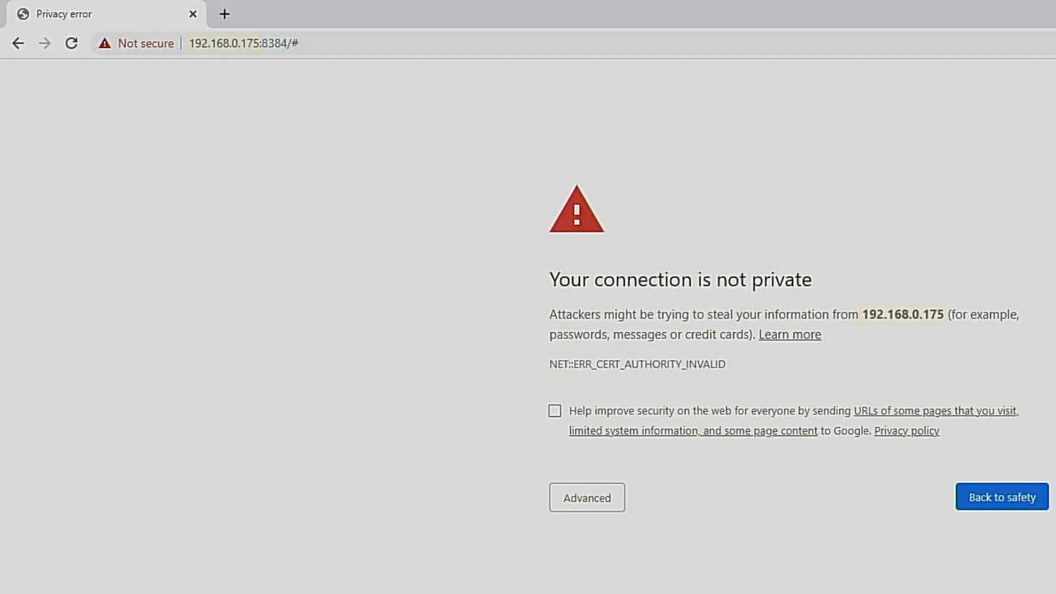
pyautogui.click(439, 437)
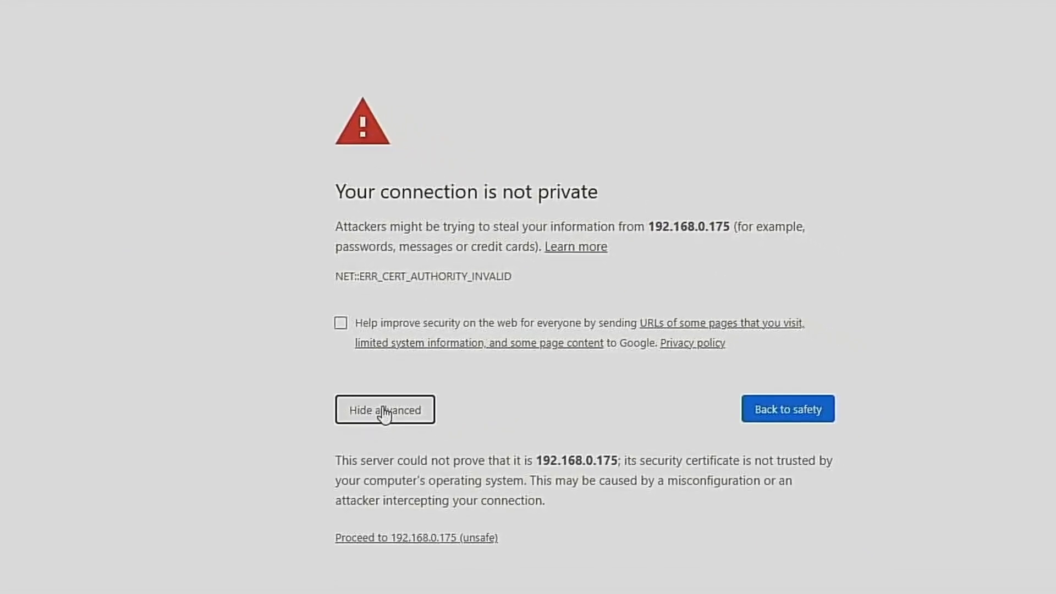
pyautogui.click(473, 560)
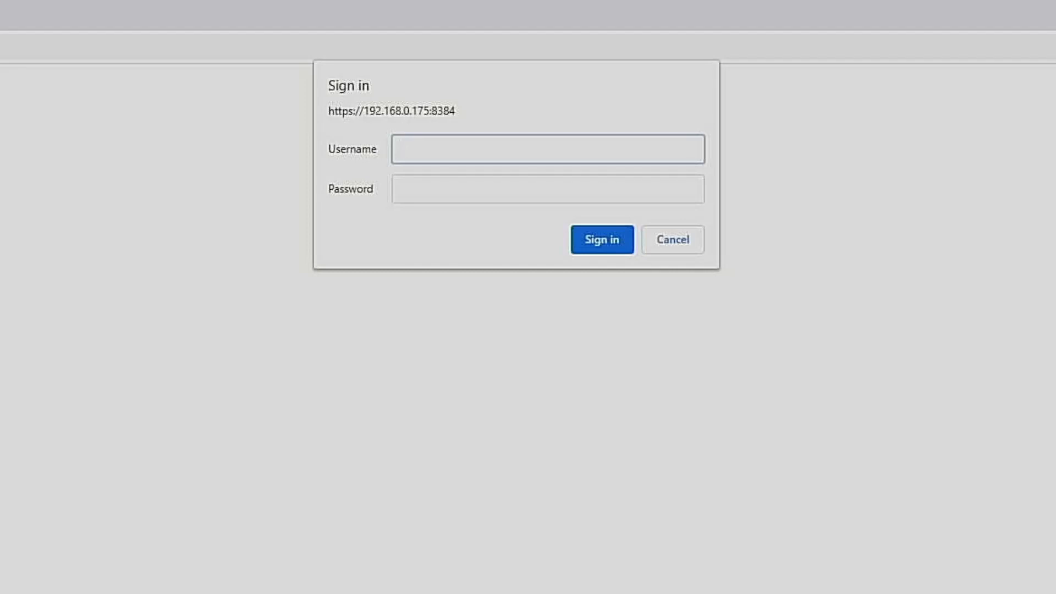
# Step: Sign in to the Syncthing web interface as bytemypi with the GUI authentication password
pyautogui.write('bytemypi')
pyautogui.press('Tab')
pyautogui.write('••••••••')
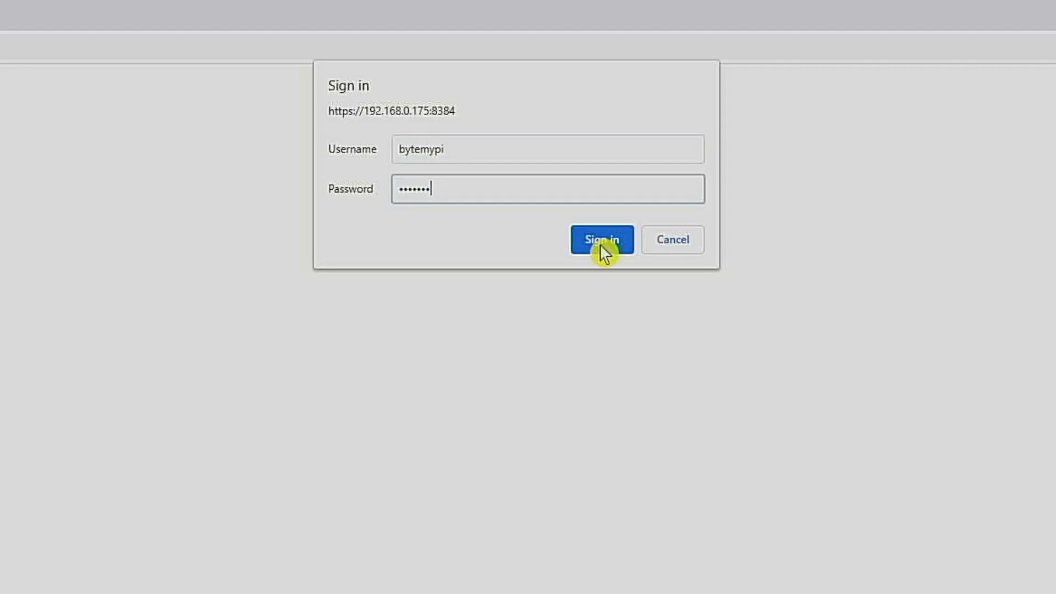
pyautogui.click(604, 248)
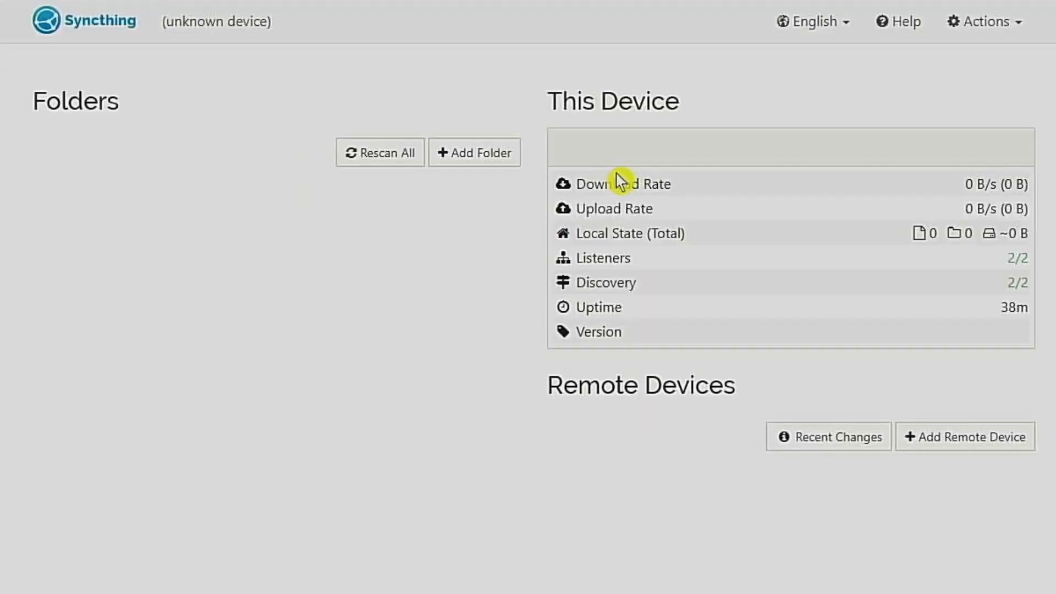
# Step: Remove the Default Folder from Syncthing and confirm the removal
pyautogui.click(167, 151)
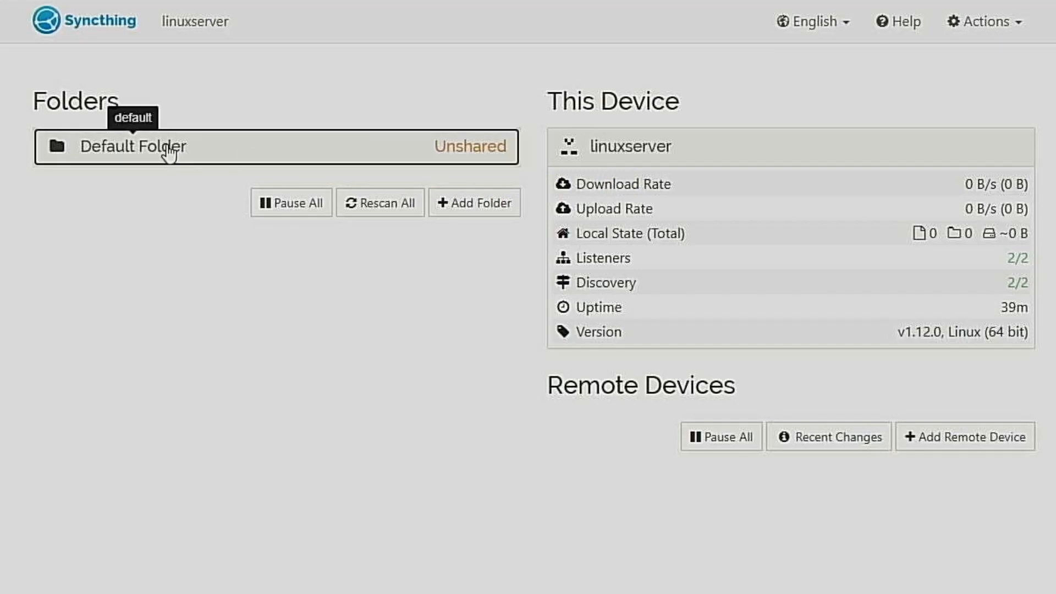
pyautogui.click(484, 373)
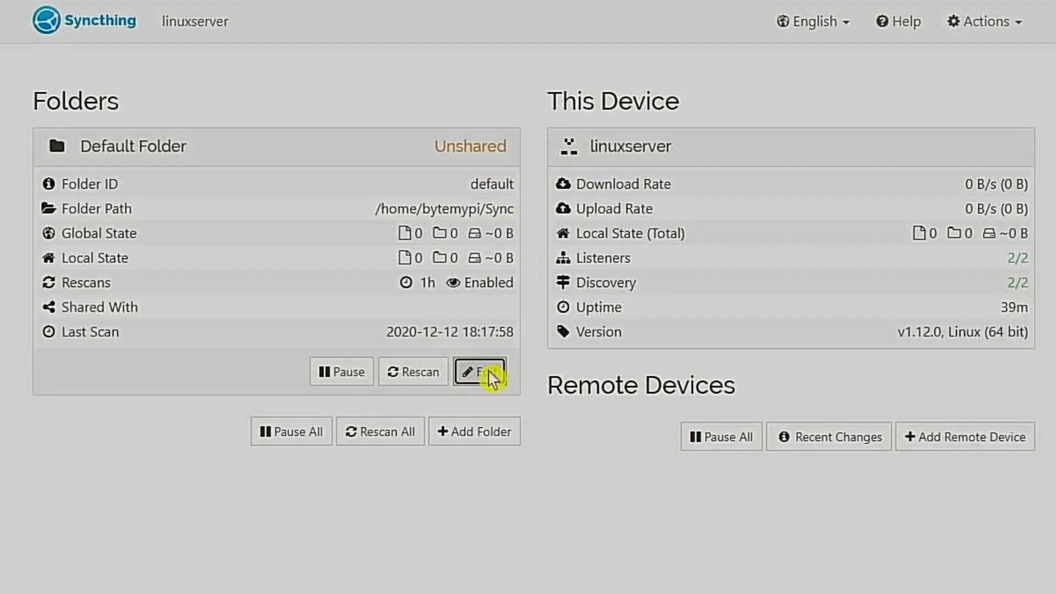
pyautogui.click(198, 503)
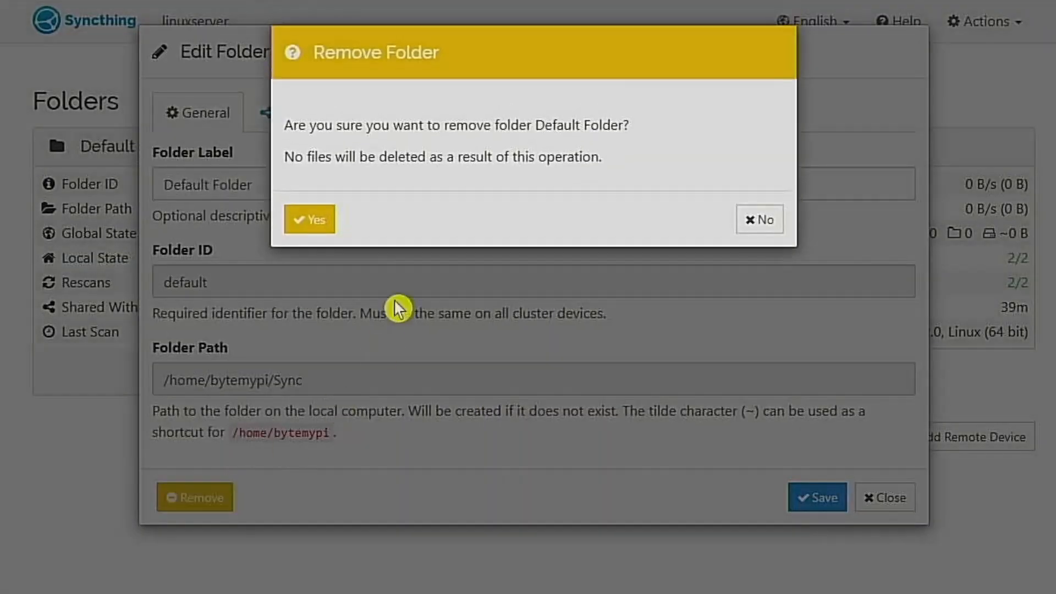
pyautogui.click(301, 223)
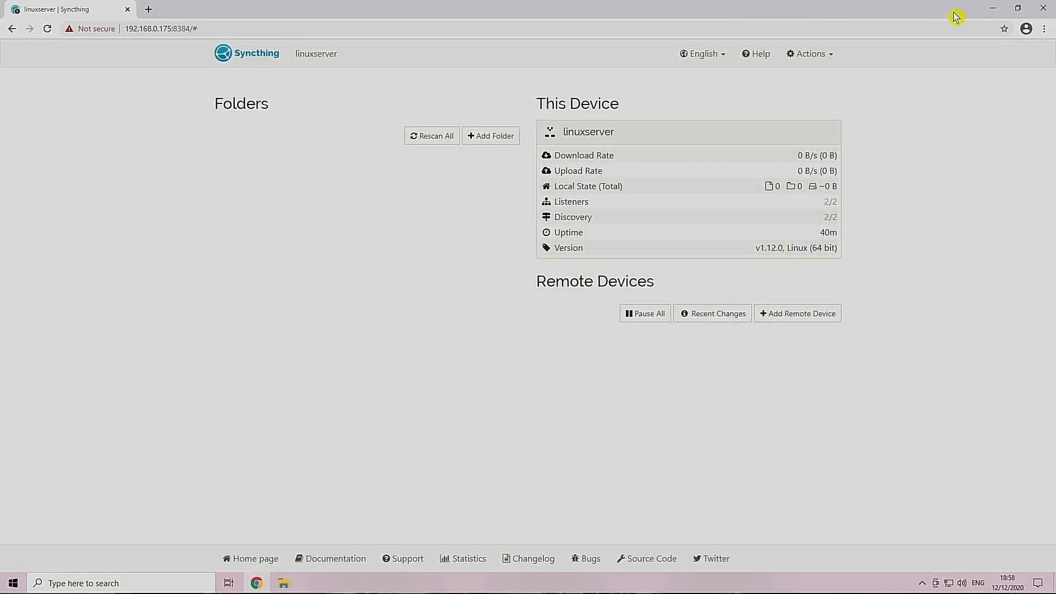
# Step: Switch from Chrome to the Ubuntu server console, log in as bytemypi with the account password, and clear the screen
pyautogui.click(996, 9)
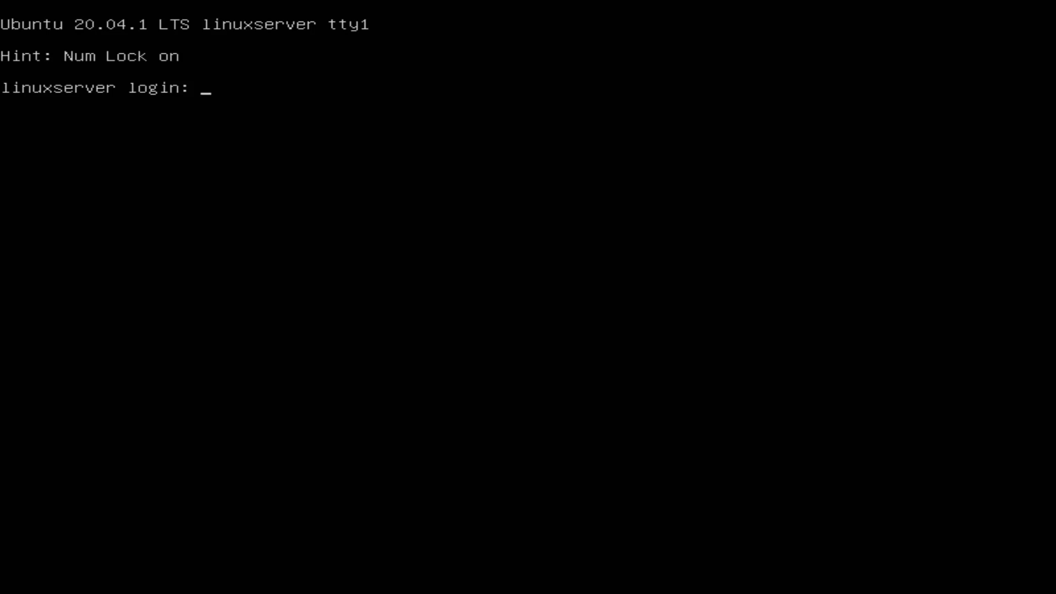
pyautogui.write('bytemypi')
pyautogui.press('Return')
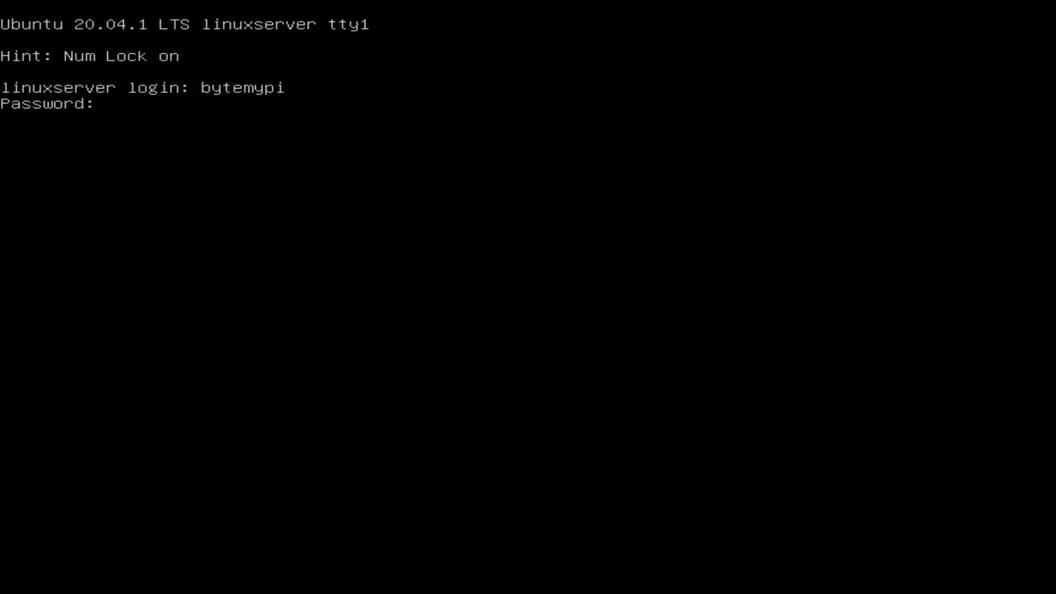
pyautogui.press('Return')
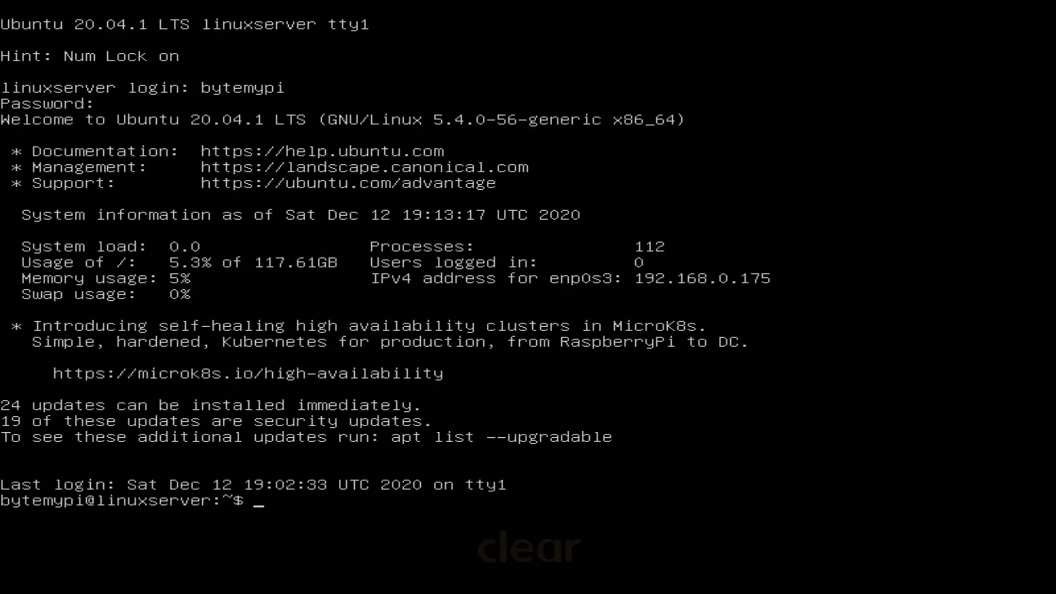
pyautogui.write('clear')
pyautogui.press('Return')
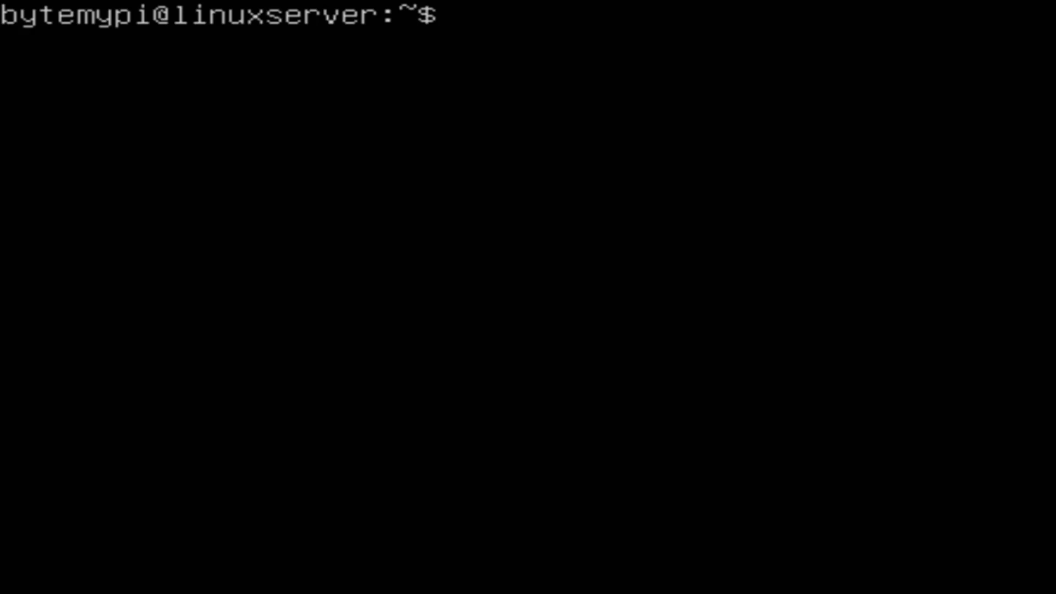
# Step: Change to the home directory and list its contents
pyautogui.write('cd')
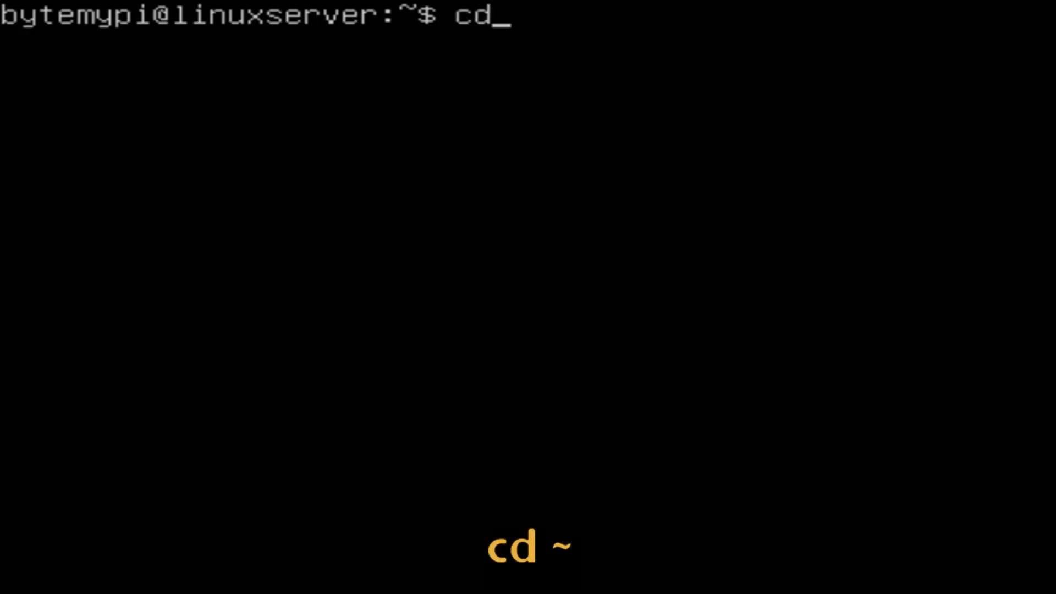
pyautogui.write(' ~')
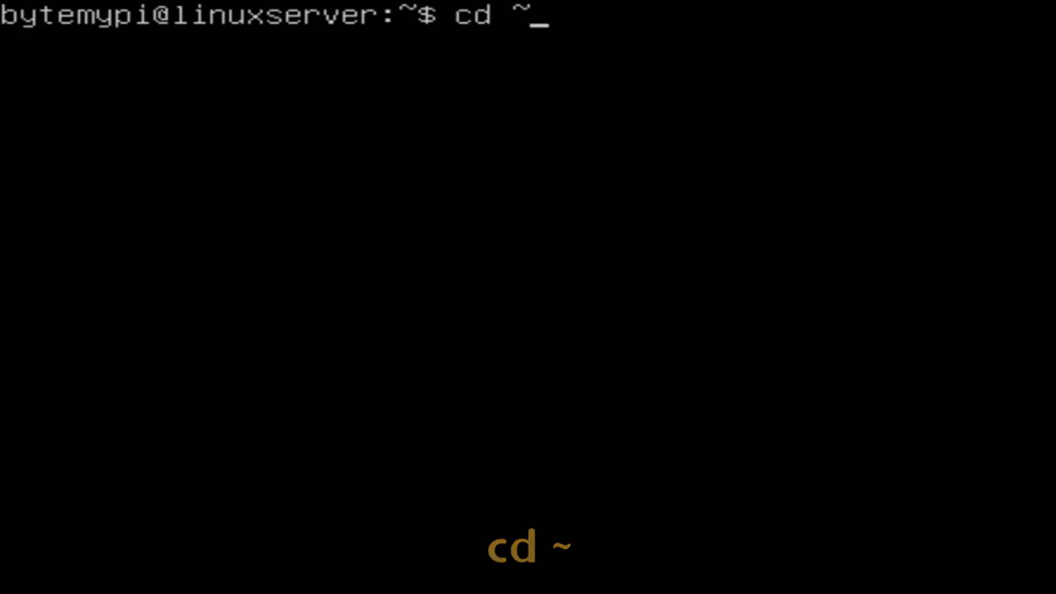
pyautogui.press('Return')
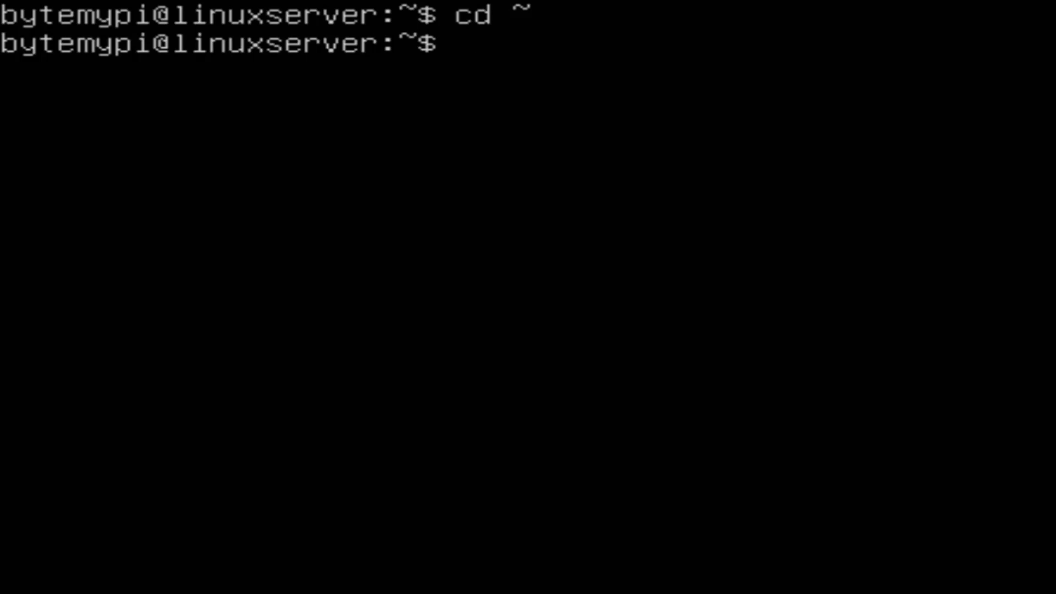
pyautogui.write('ls')
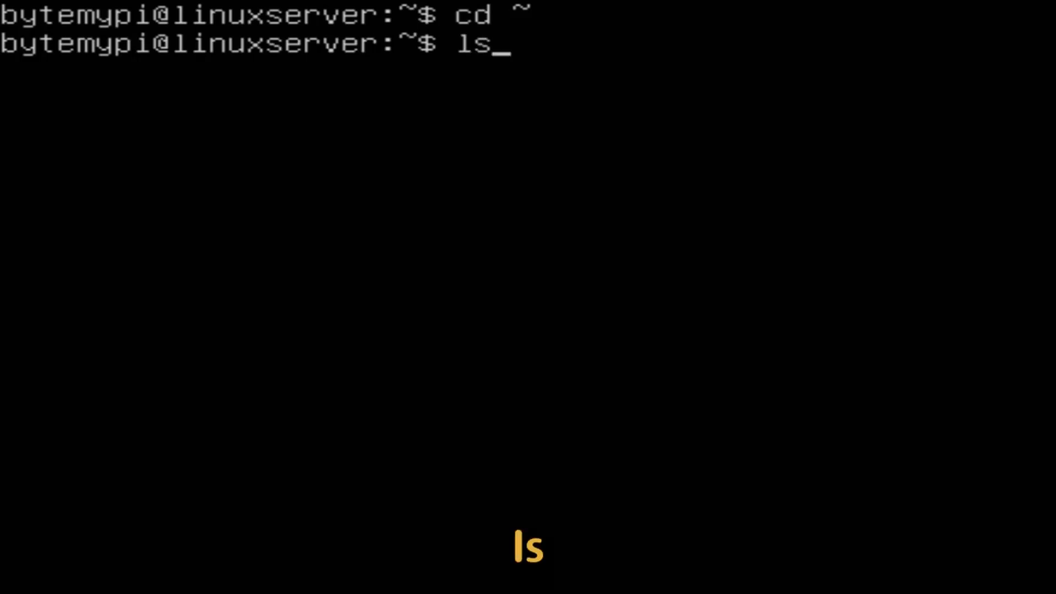
pyautogui.press('Return')
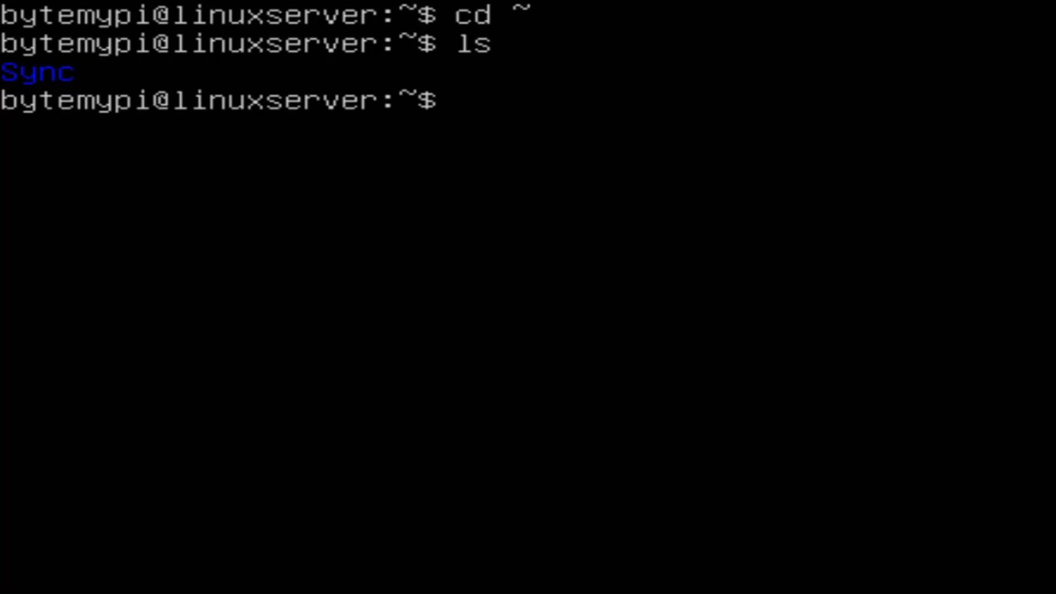
# Step: Remove the Sync directory with rmdir and list the home directory again
pyautogui.write('rmdir')
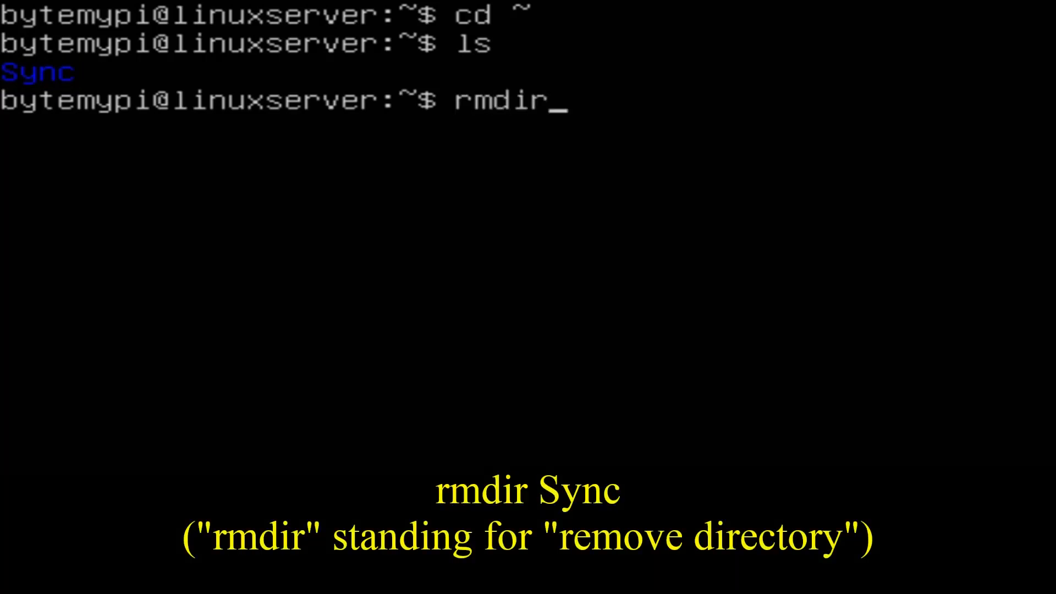
pyautogui.write(' Sync')
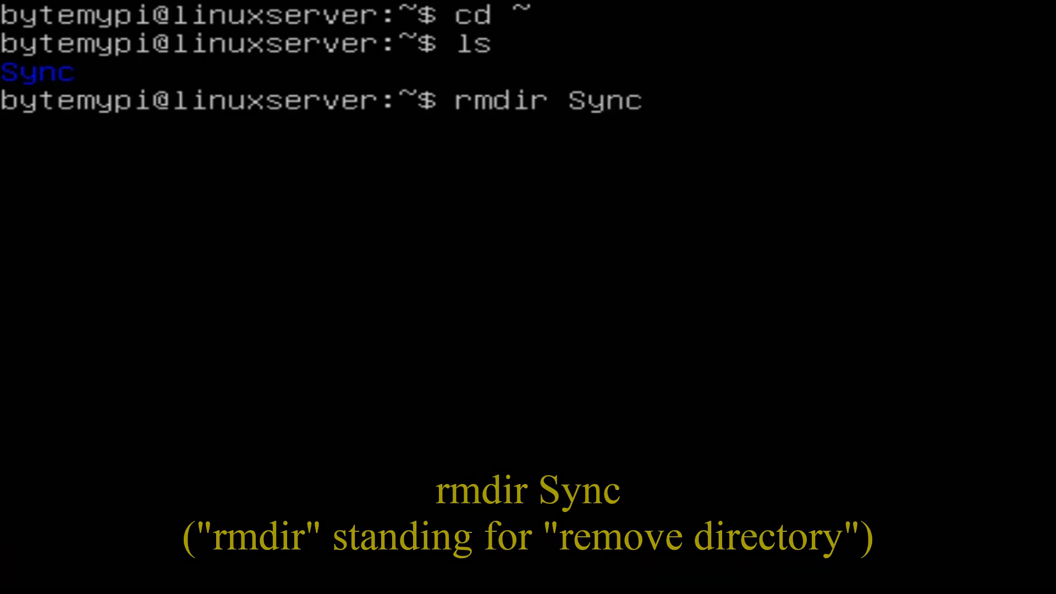
pyautogui.press('Return')
pyautogui.write('ls')
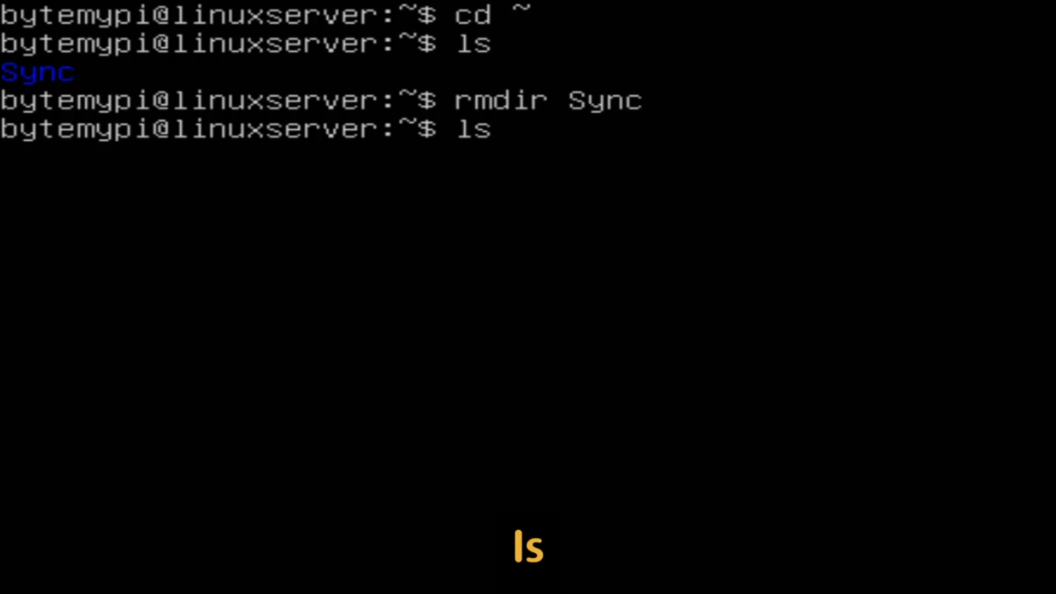
pyautogui.press('Return')
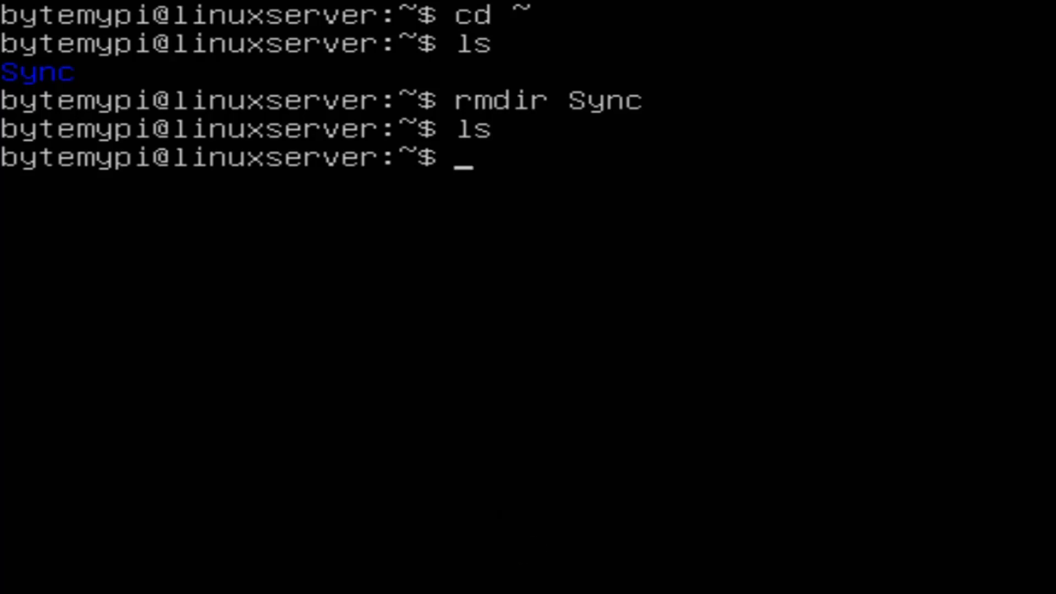
# Step: Exit the server console session
pyautogui.write('ex')
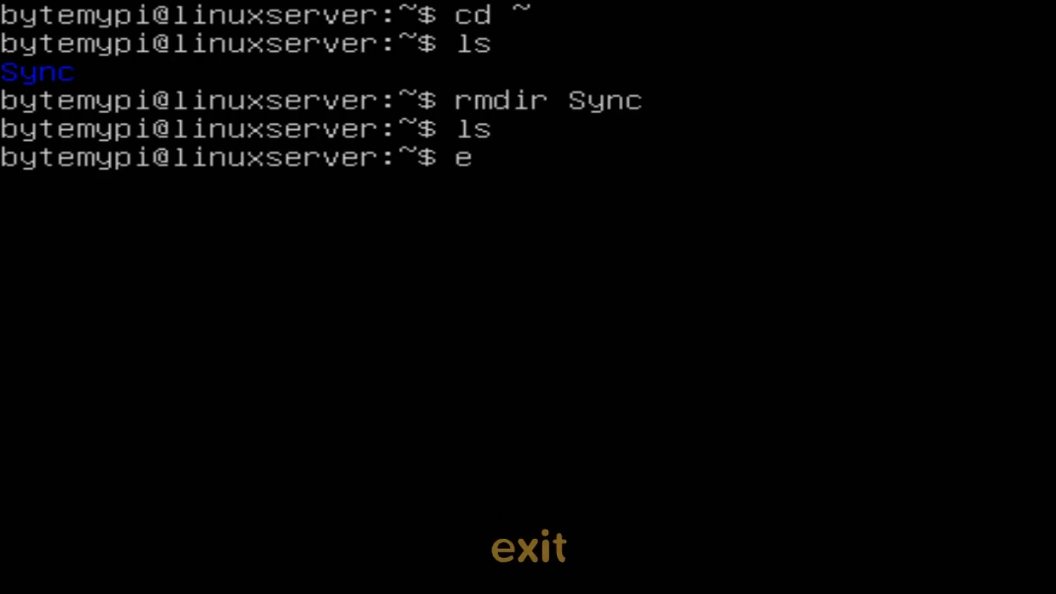
pyautogui.write('it')
pyautogui.press('Return')
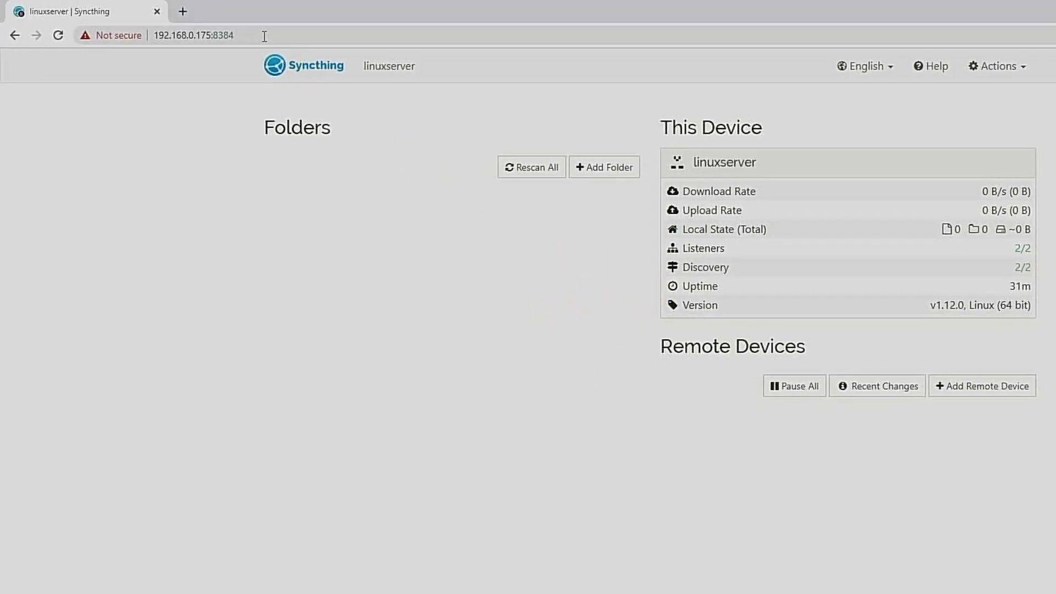
# Step: Switch to Chrome, copy the linuxserver Syncthing address 192.168.0.175:8384, and minimize the browser to reach the desktop
pyautogui.click(264, 36)
pyautogui.rightClick(188, 35)
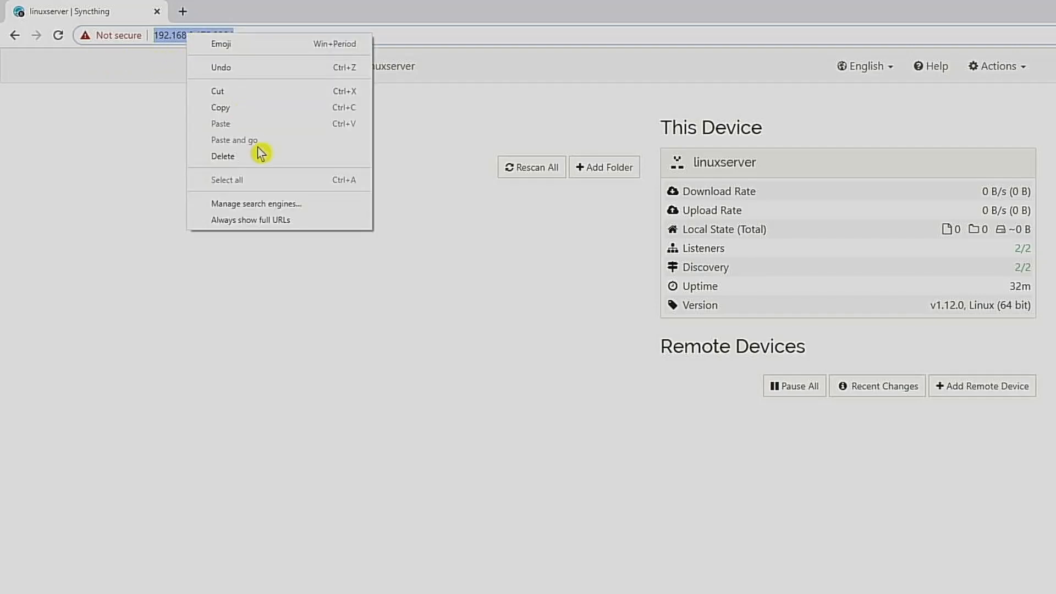
pyautogui.click(236, 107)
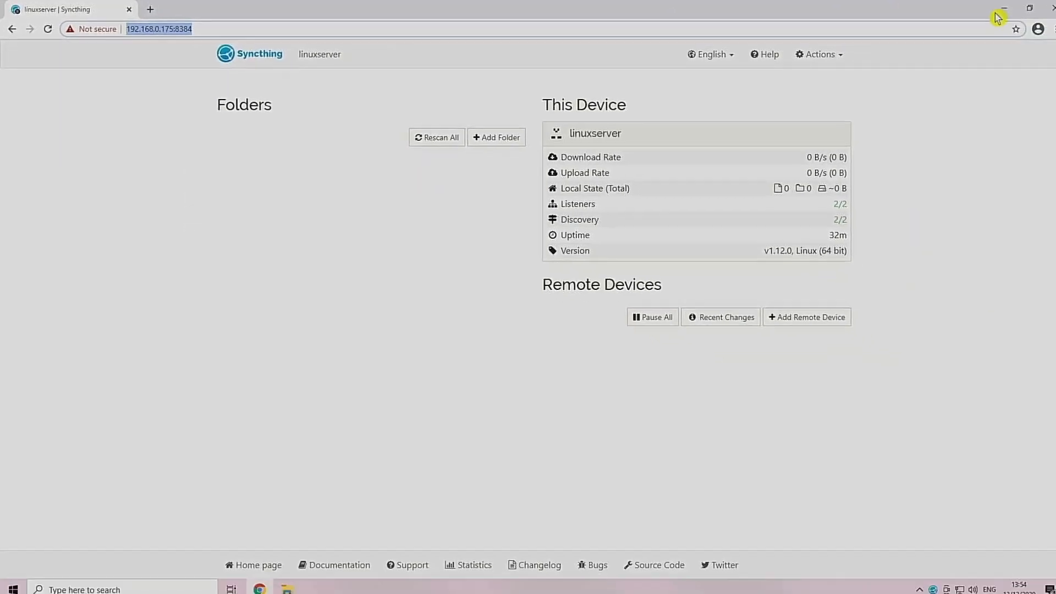
pyautogui.click(1003, 8)
# Step: Start a new desktop shortcut with the copied Syncthing address as its location and continue to the naming page
pyautogui.rightClick(120, 193)
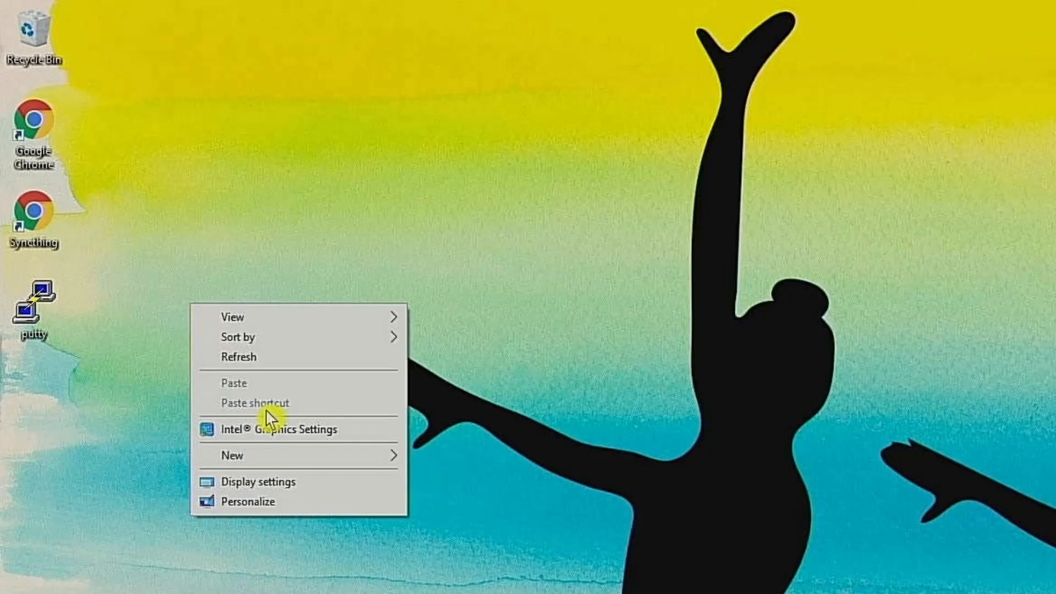
pyautogui.moveTo(297, 465)
pyautogui.click(524, 479)
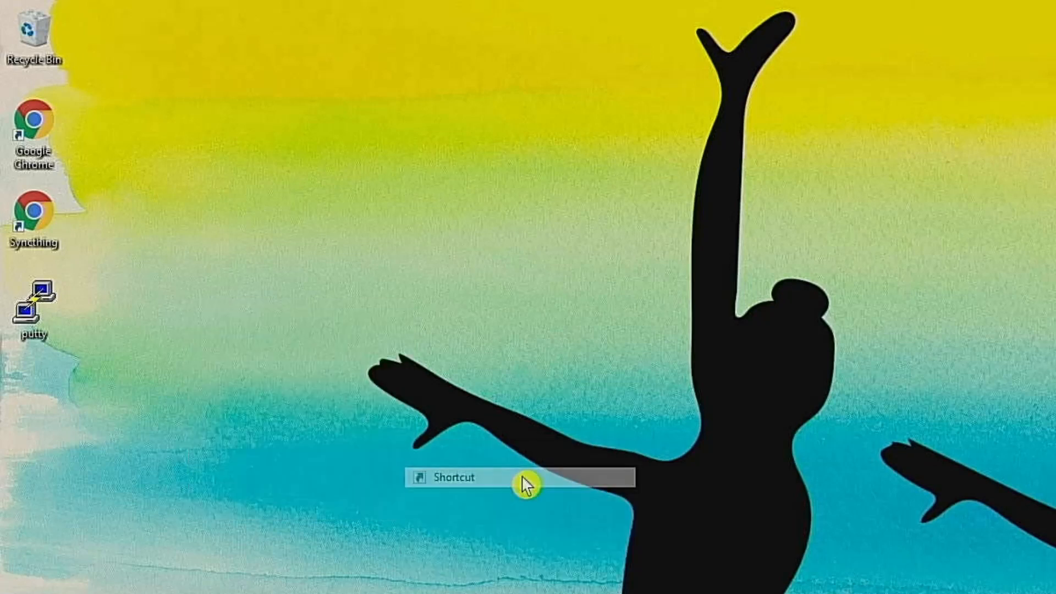
pyautogui.rightClick(311, 306)
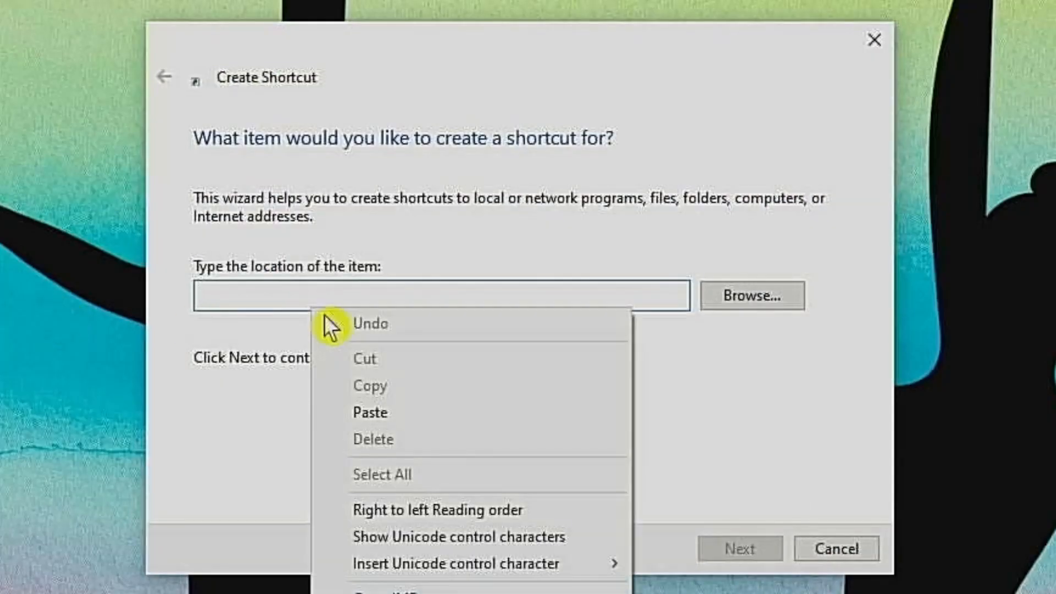
pyautogui.click(396, 423)
pyautogui.click(731, 551)
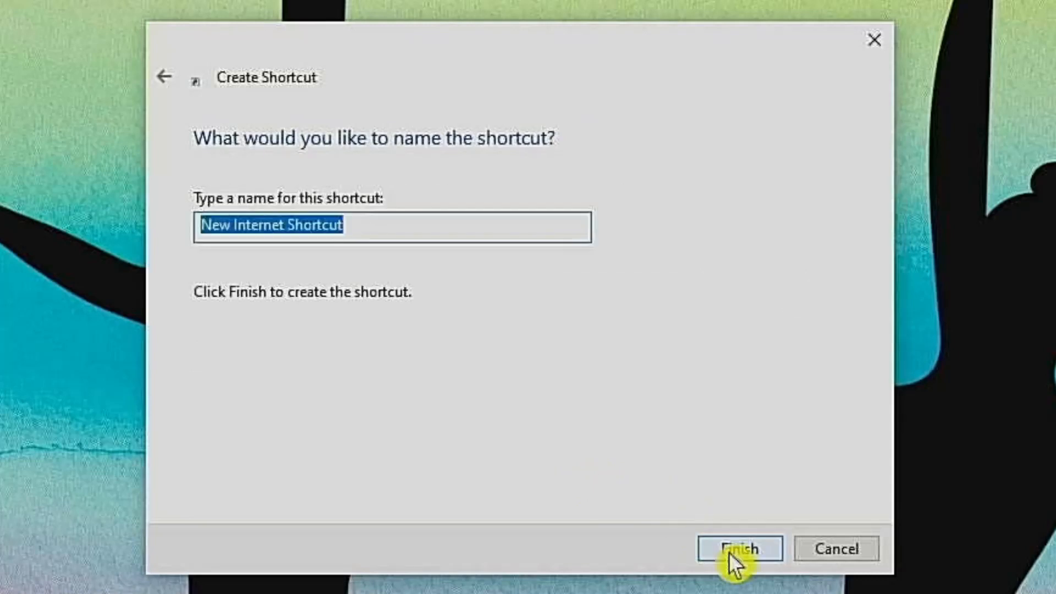
# Step: Name the shortcut Syncthing Linux Server, finish it, and place it between the Syncthing and putty icons
pyautogui.write('Syncthing Linux Server')
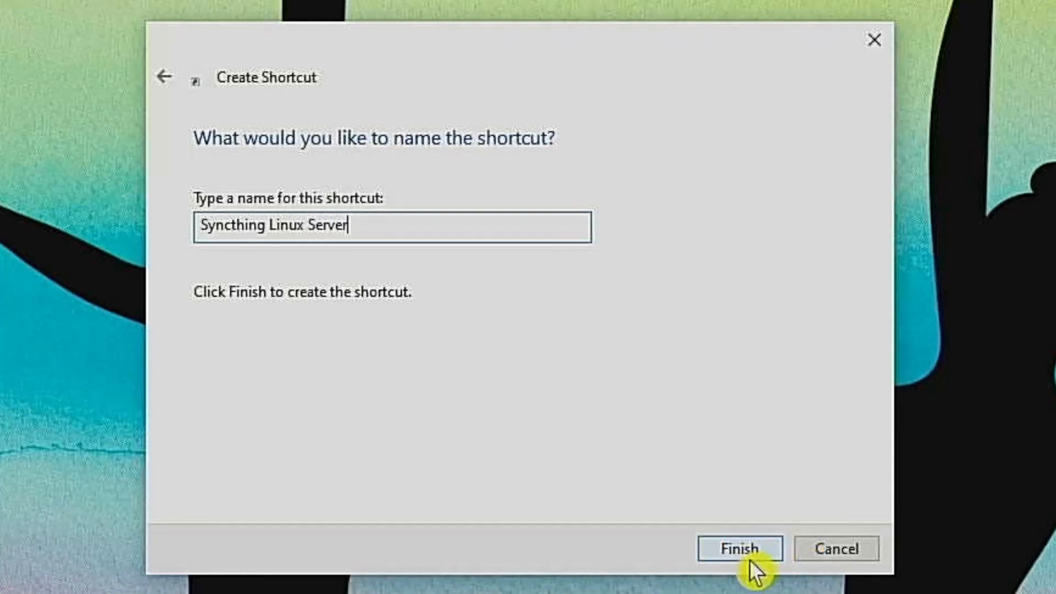
pyautogui.click(745, 555)
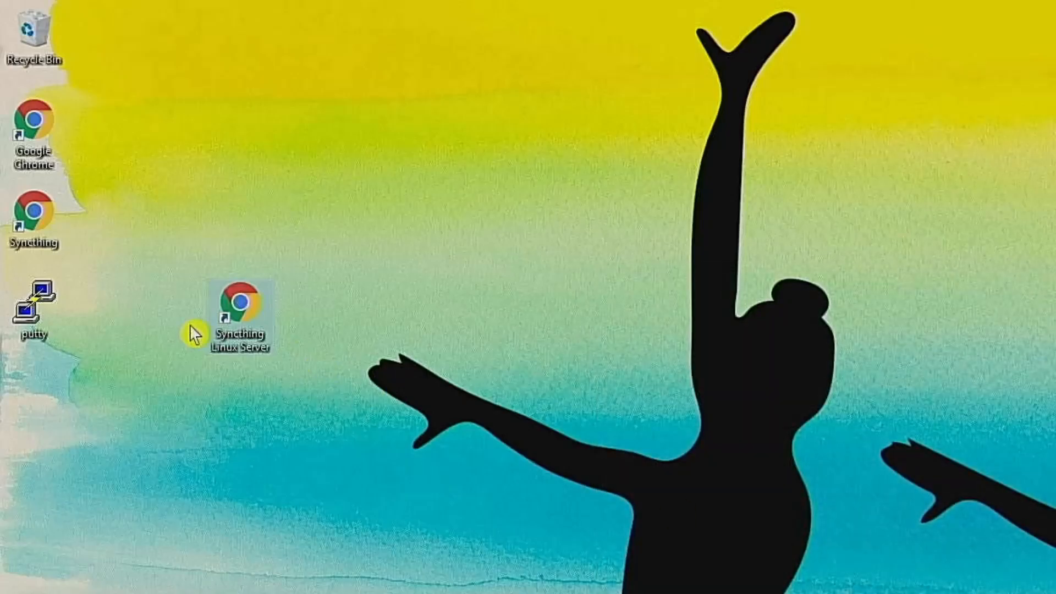
pyautogui.moveTo(42, 322); pyautogui.dragTo(44, 415)
pyautogui.moveTo(254, 356); pyautogui.dragTo(42, 347)
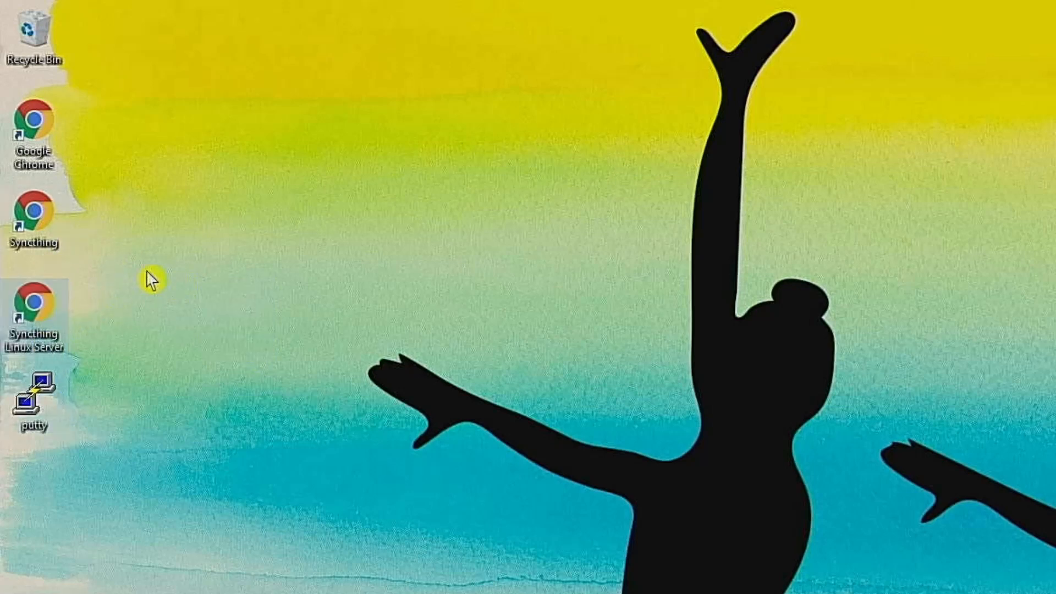
# Step: Rename the existing Syncthing desktop shortcut to Syncthing Windows
pyautogui.rightClick(33, 223)
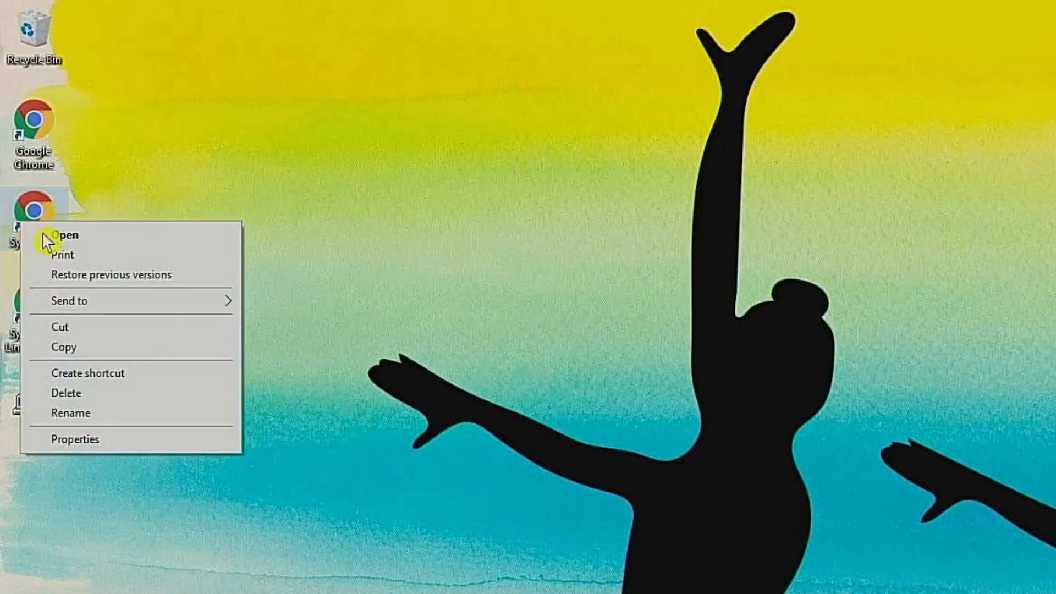
pyautogui.click(113, 413)
pyautogui.press('End')
pyautogui.write('Windows')
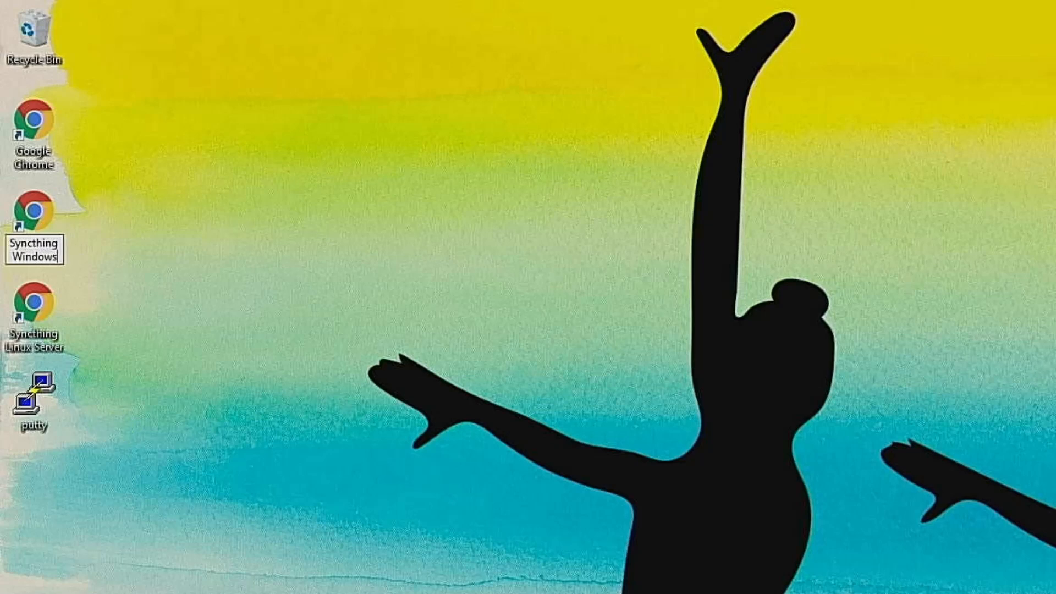
pyautogui.press('Return')
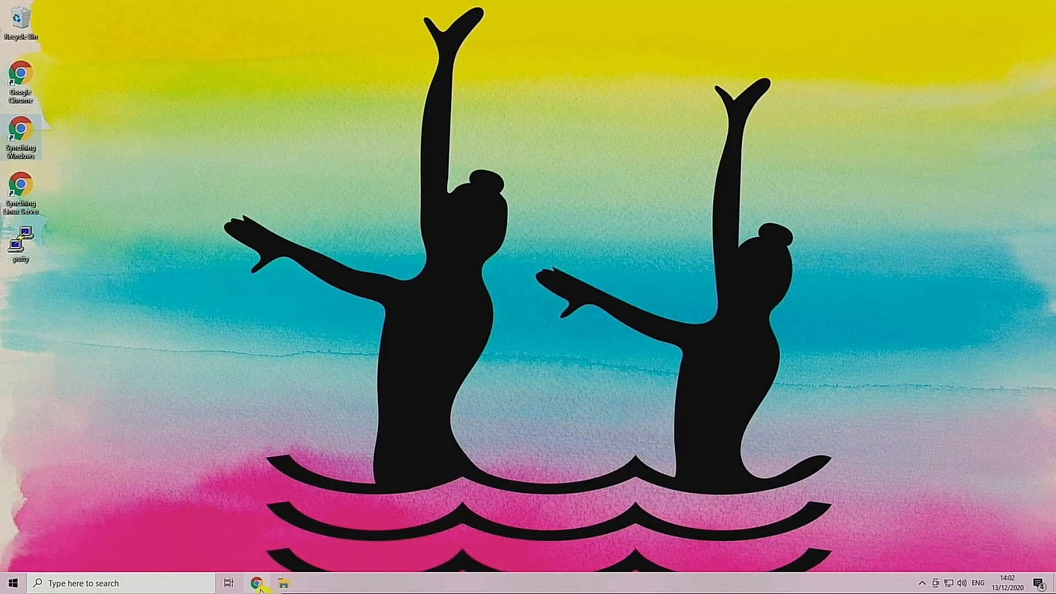
# Step: Switch to Chrome and add the nearby device whose ID begins with HYZERDE as a remote device on linuxserver
pyautogui.click(257, 584)
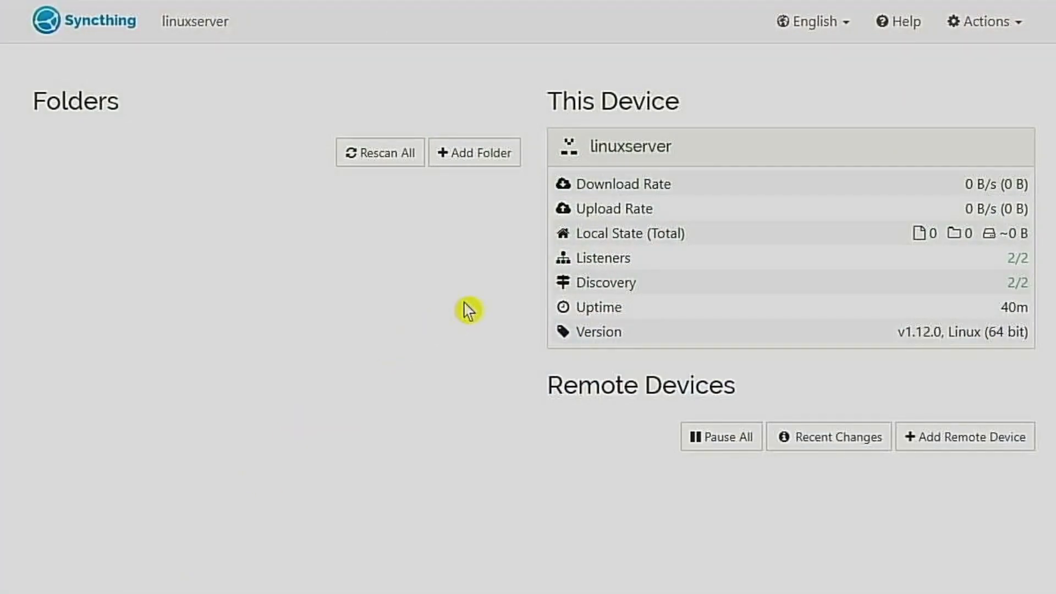
pyautogui.click(956, 448)
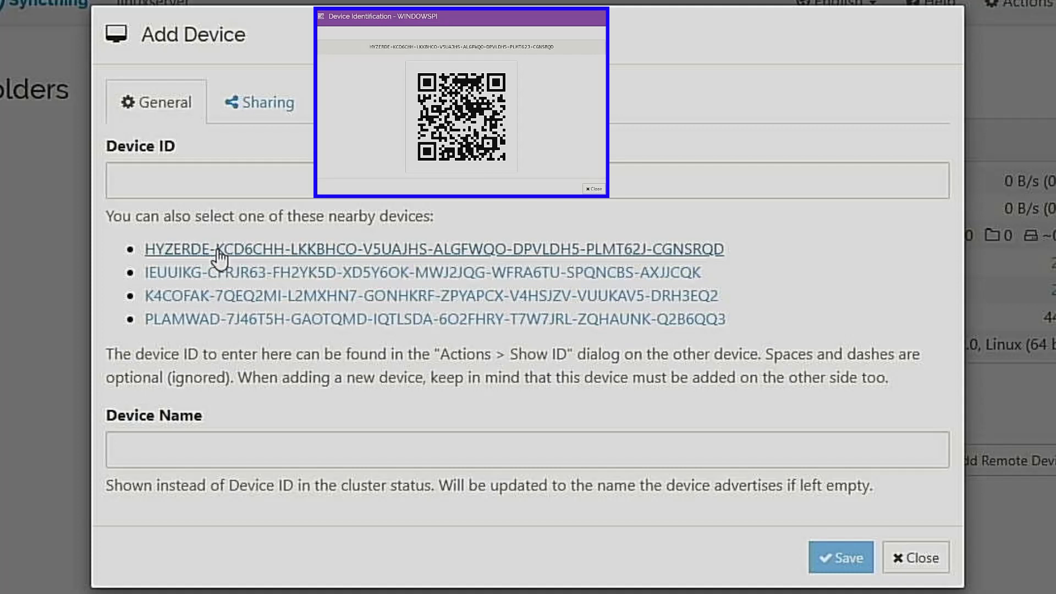
pyautogui.click(219, 251)
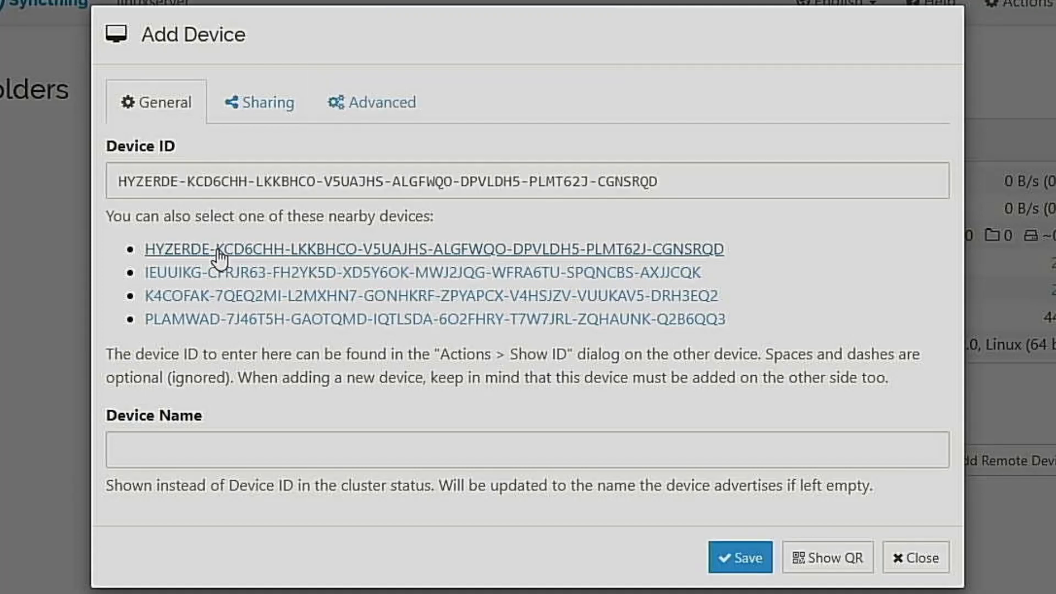
pyautogui.click(720, 557)
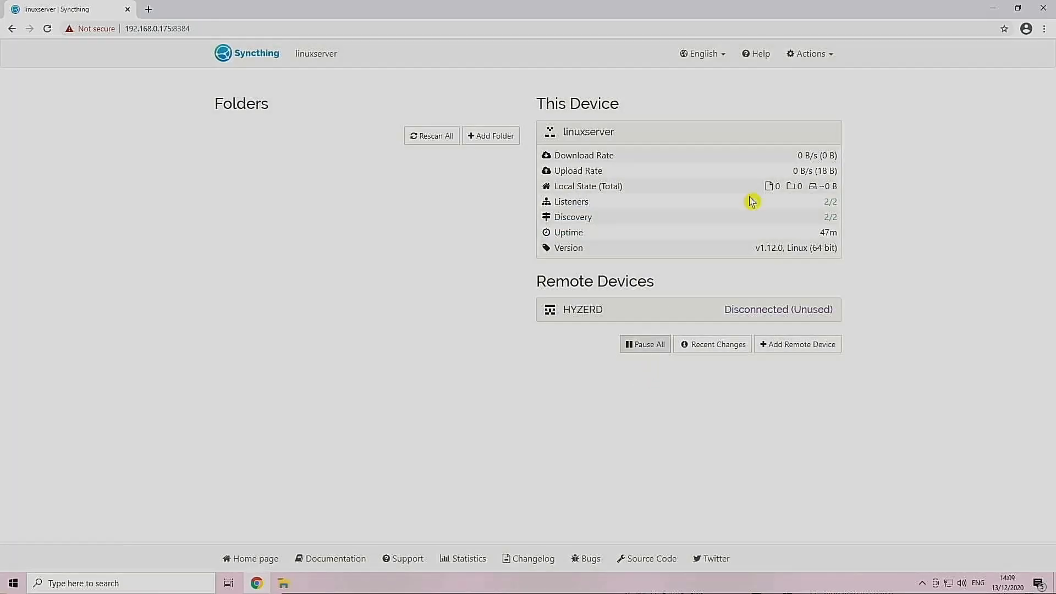
# Step: Open the Windows Syncthing interface from its desktop shortcut, accept the linuxserver connection request, and save it as a device
pyautogui.click(989, 10)
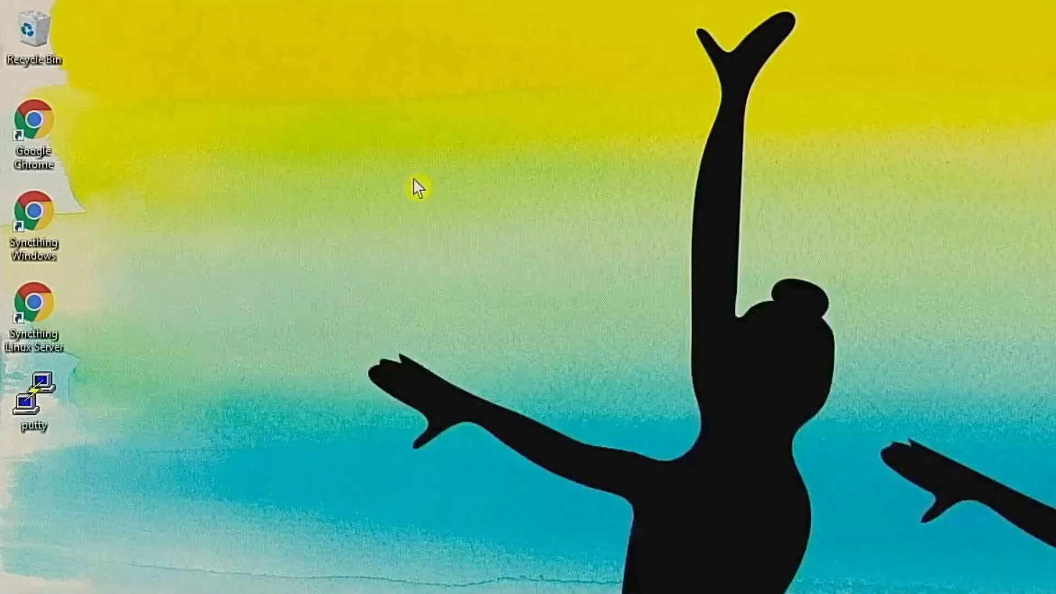
pyautogui.doubleClick(45, 243)
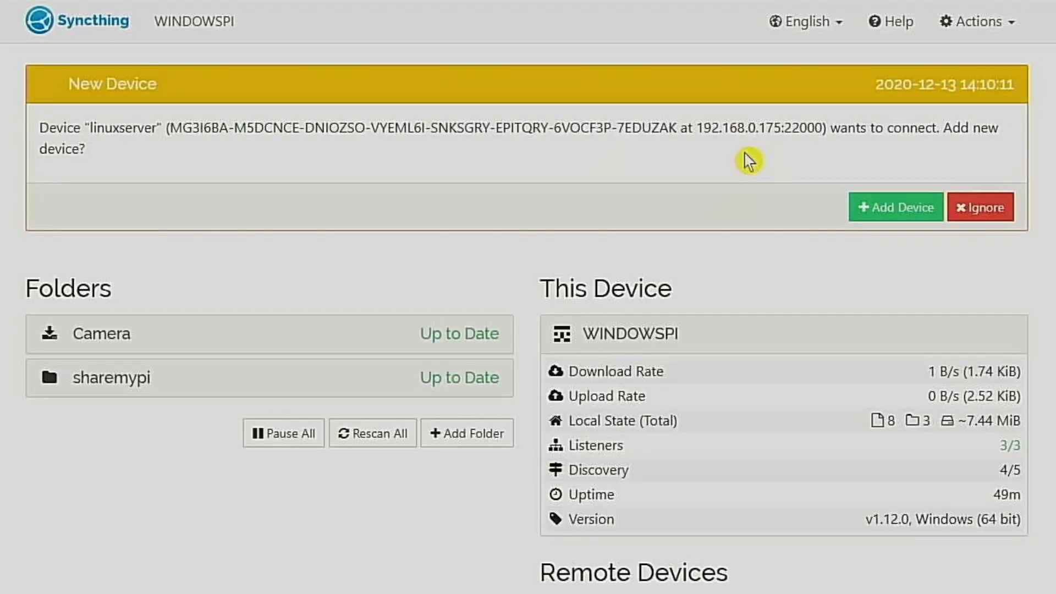
pyautogui.click(903, 210)
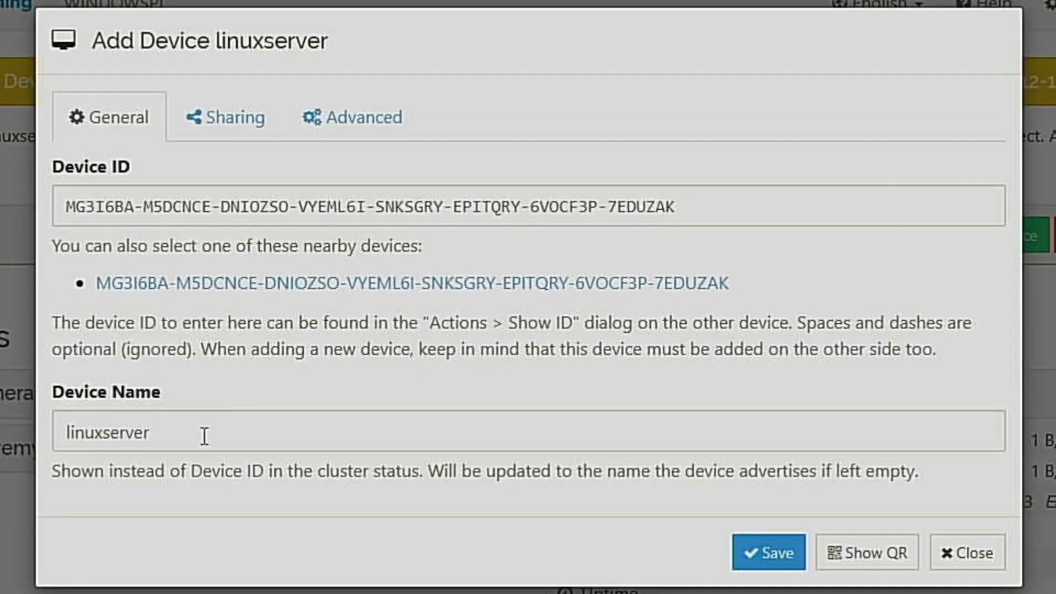
pyautogui.click(768, 555)
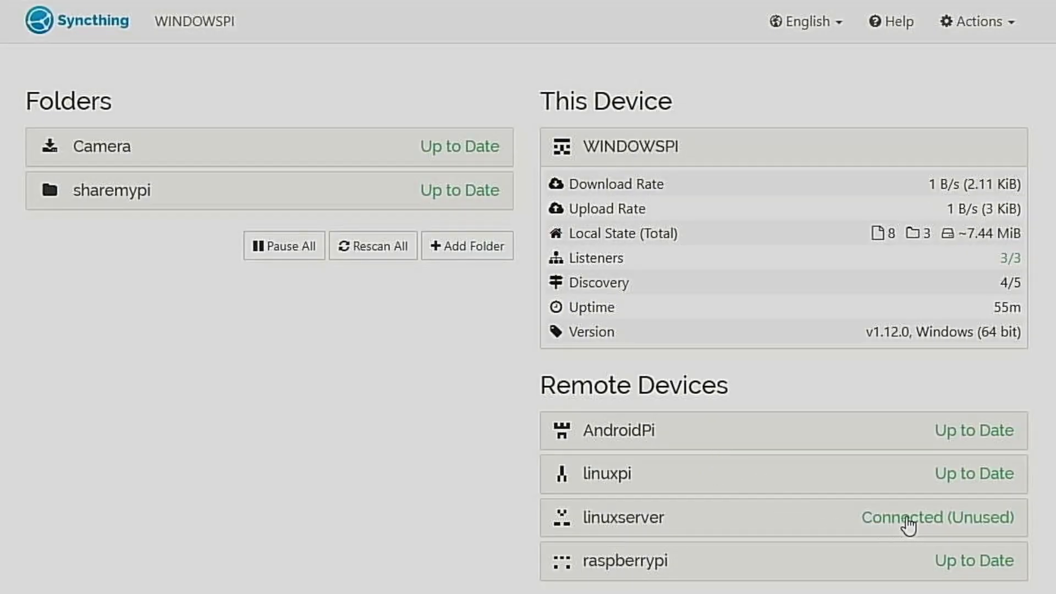
# Step: Share the sharemypi folder with the linuxserver device and save the folder settings
pyautogui.click(109, 192)
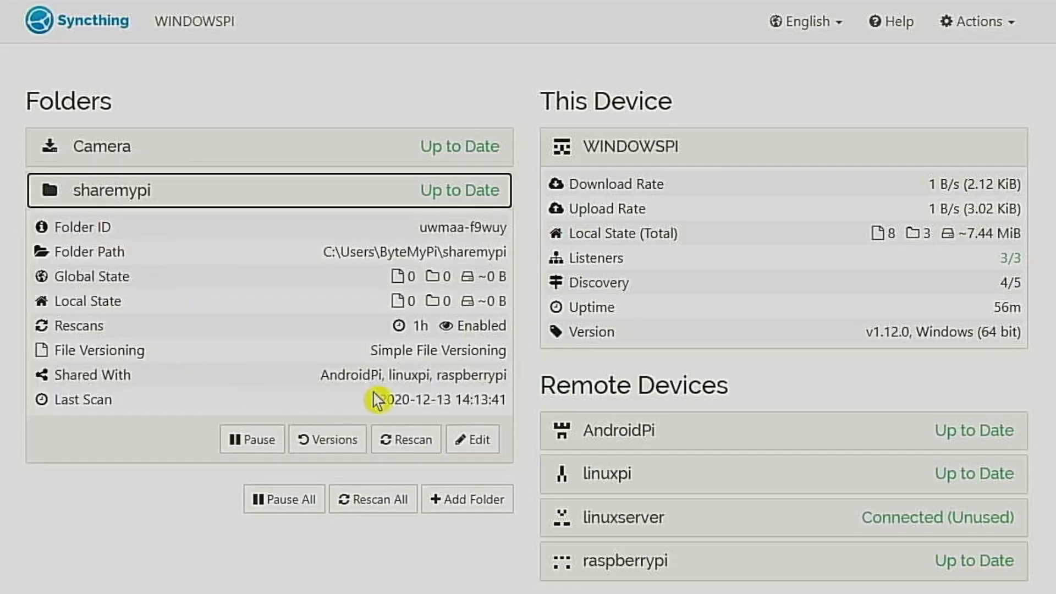
pyautogui.click(480, 440)
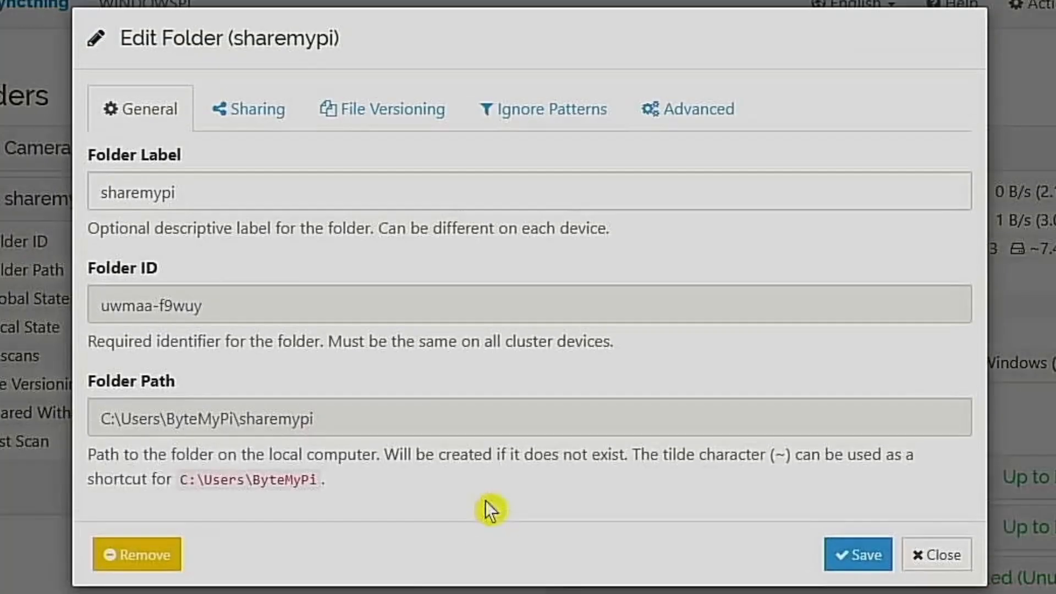
pyautogui.click(250, 129)
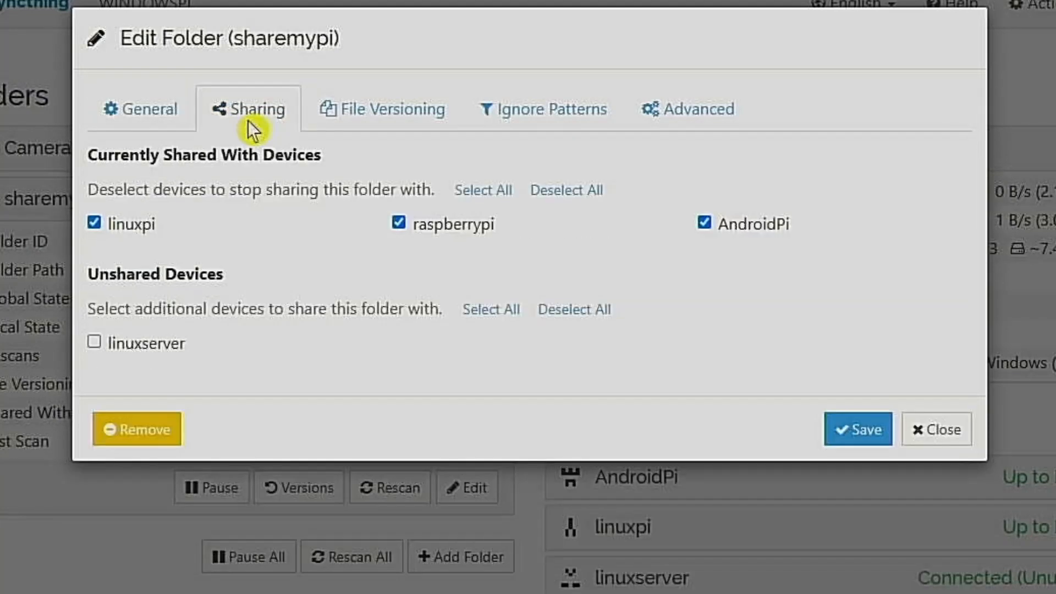
pyautogui.click(106, 353)
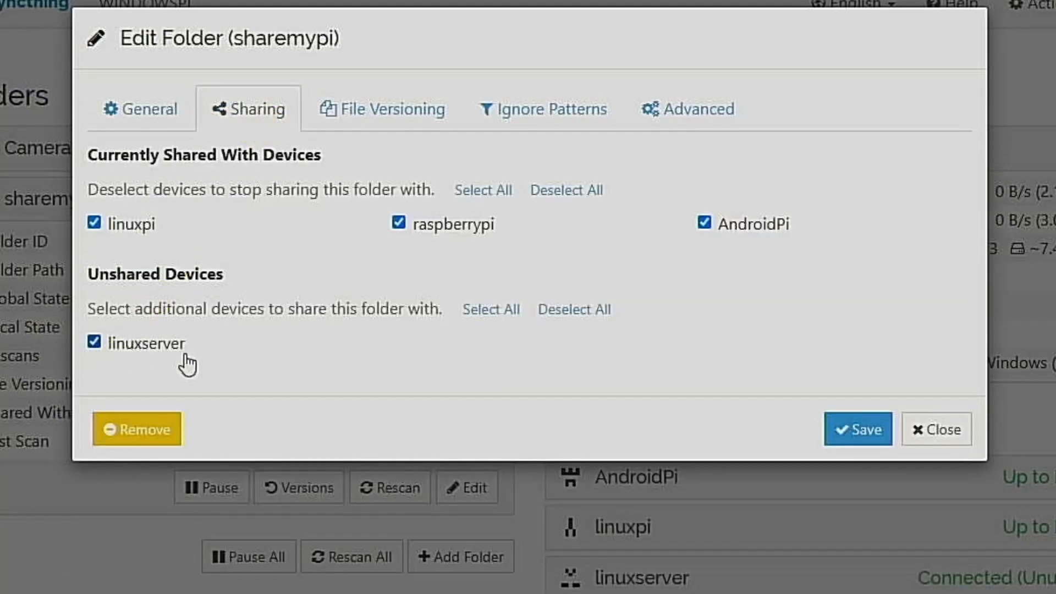
pyautogui.click(842, 433)
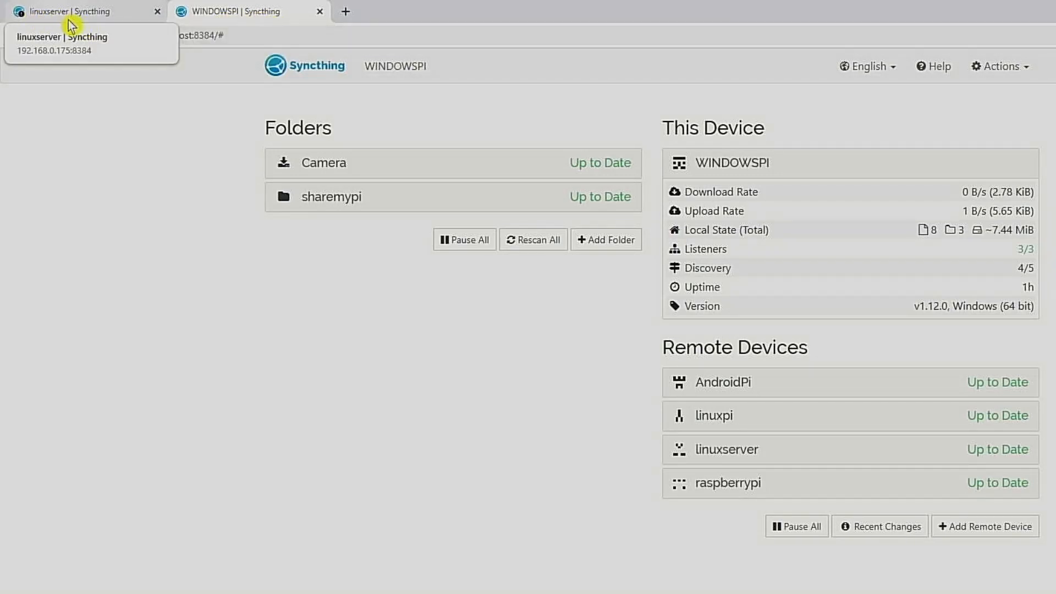
# Step: On linuxserver, accept the sharemypi folder and set Simple File Versioning with clean out after 30 days and 3 versions kept
pyautogui.click(69, 18)
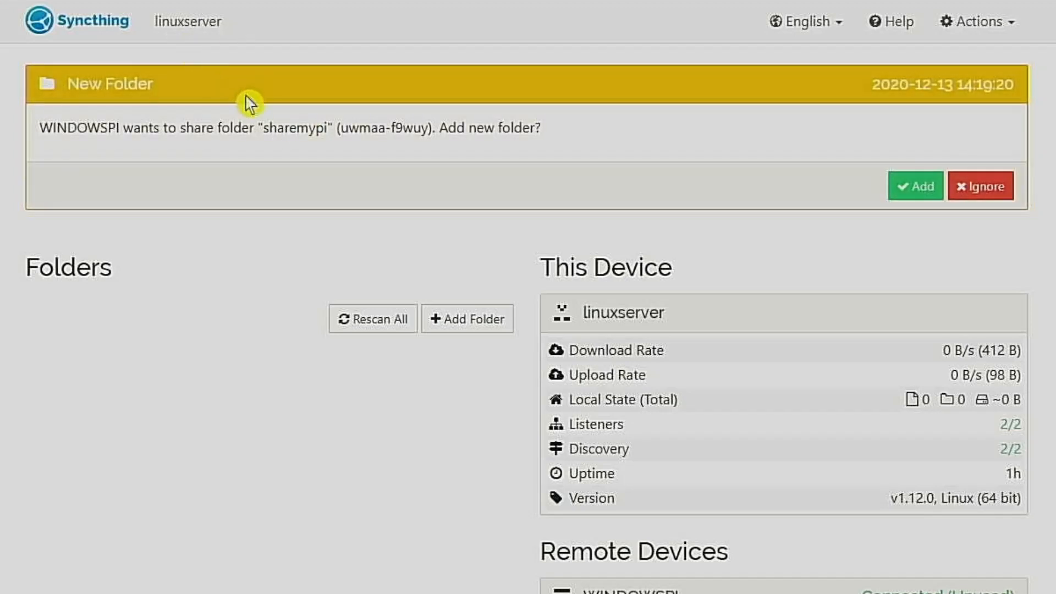
pyautogui.click(915, 190)
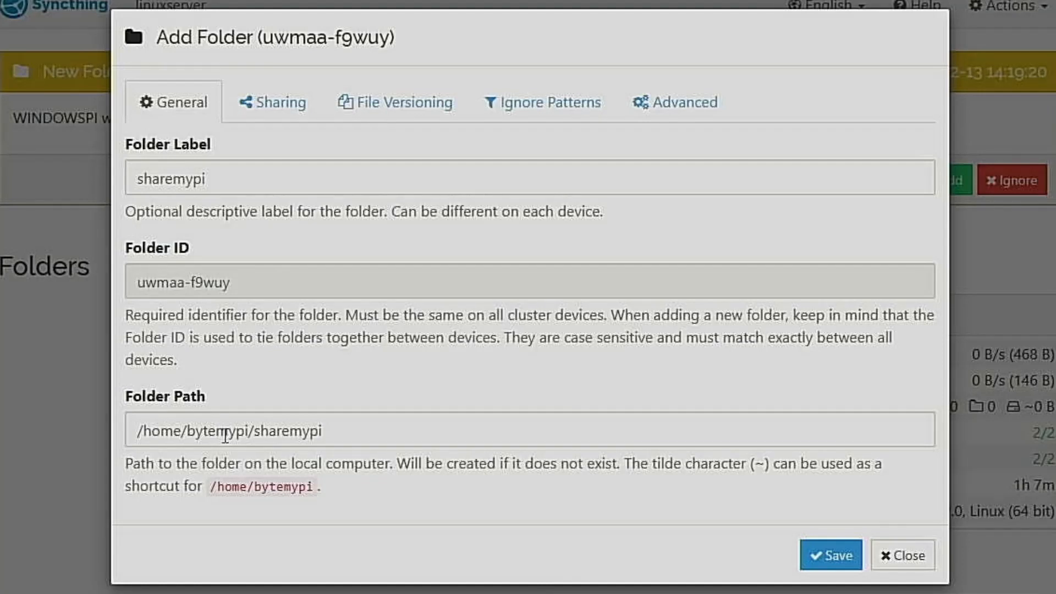
pyautogui.click(403, 110)
pyautogui.click(322, 175)
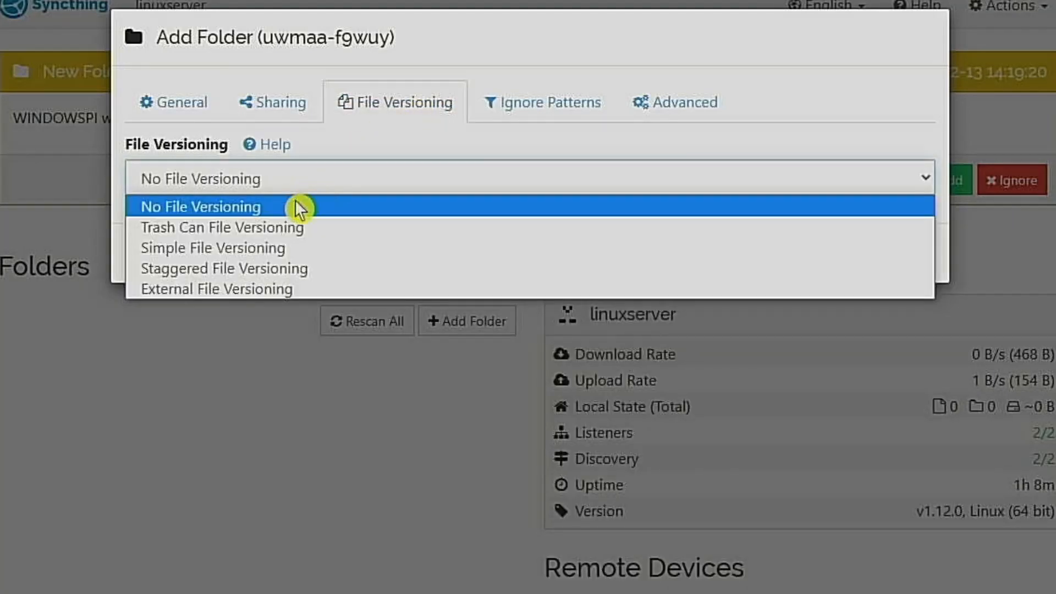
pyautogui.click(280, 250)
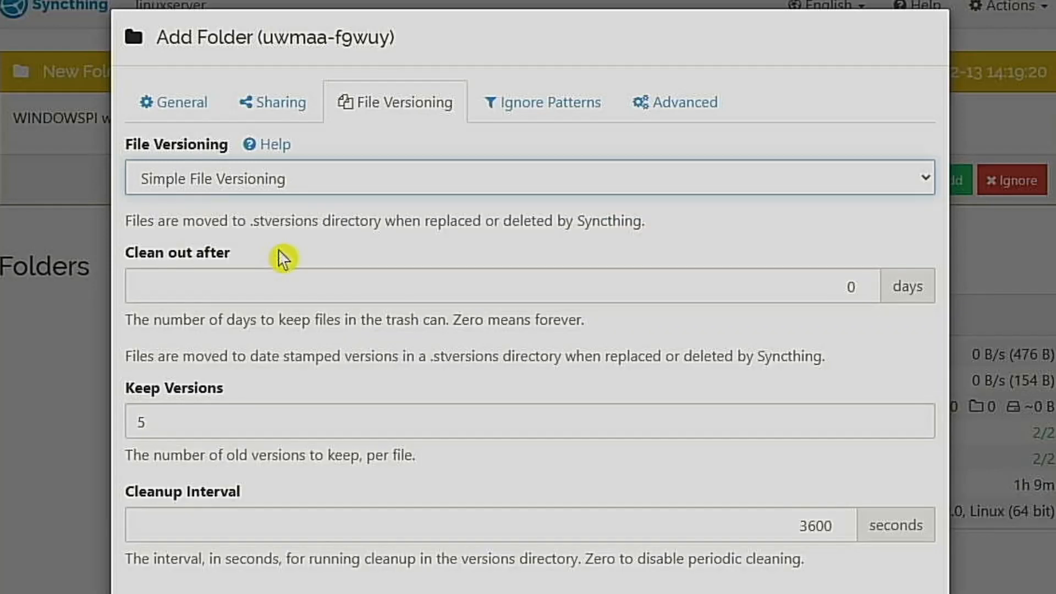
pyautogui.click(802, 288)
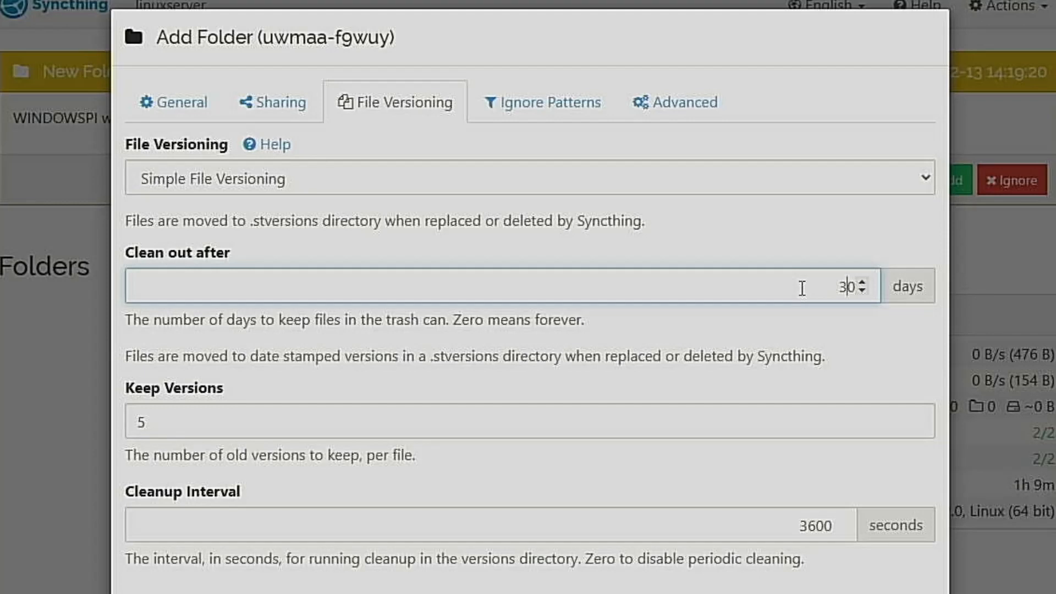
pyautogui.press('Tab')
pyautogui.write('3')
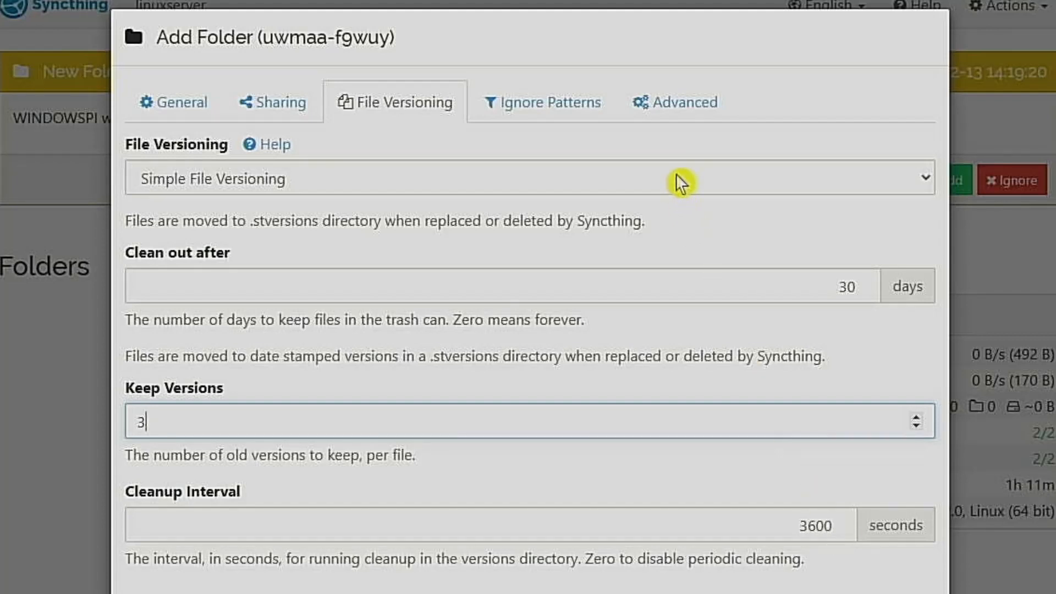
# Step: Review the new folder's advanced settings, save the folder on linuxserver, and close the browser
pyautogui.click(668, 118)
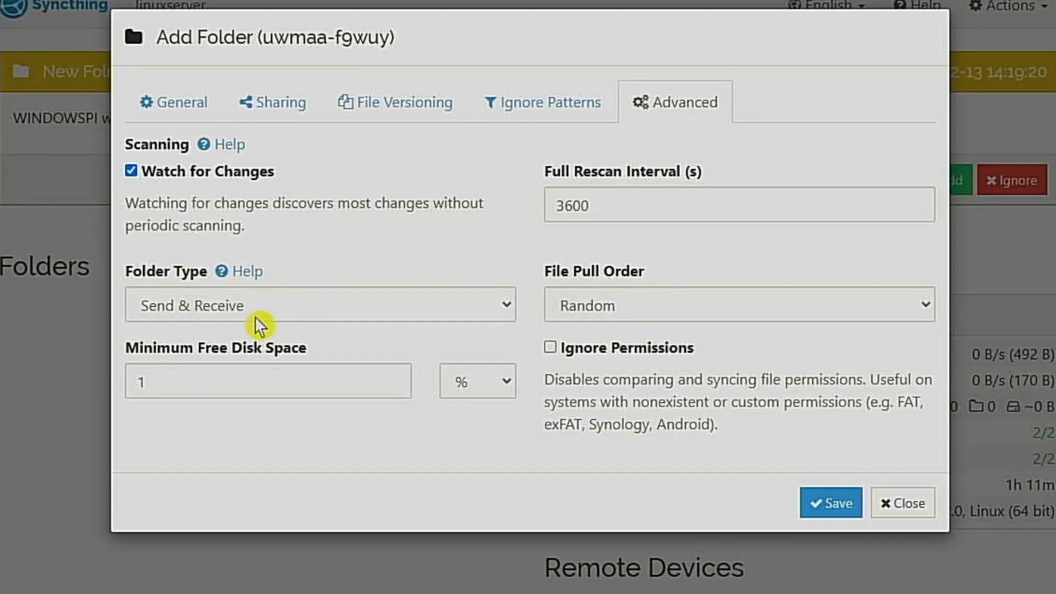
pyautogui.click(818, 502)
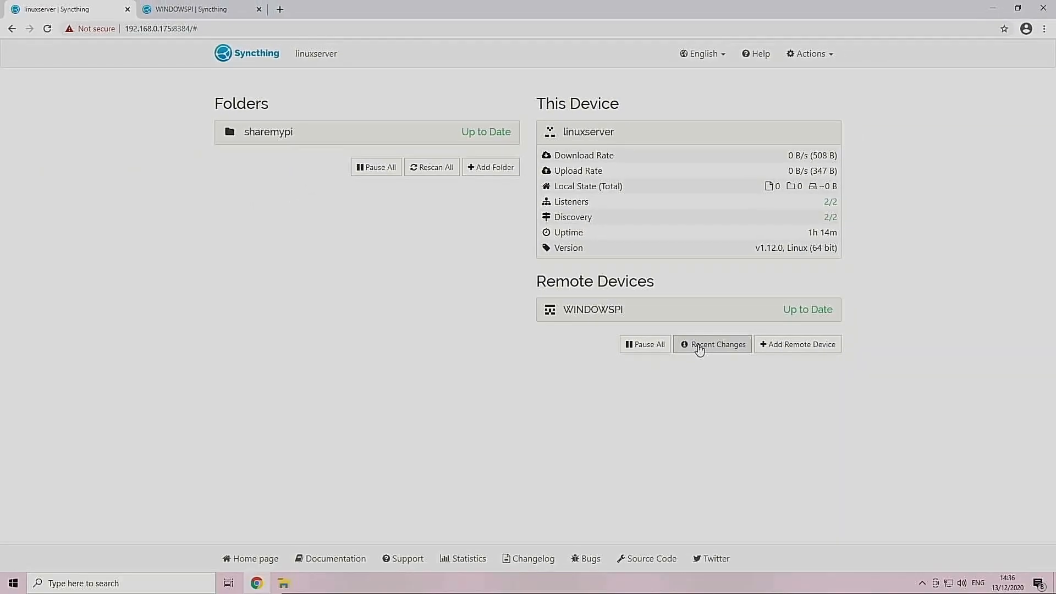
pyautogui.click(1042, 9)
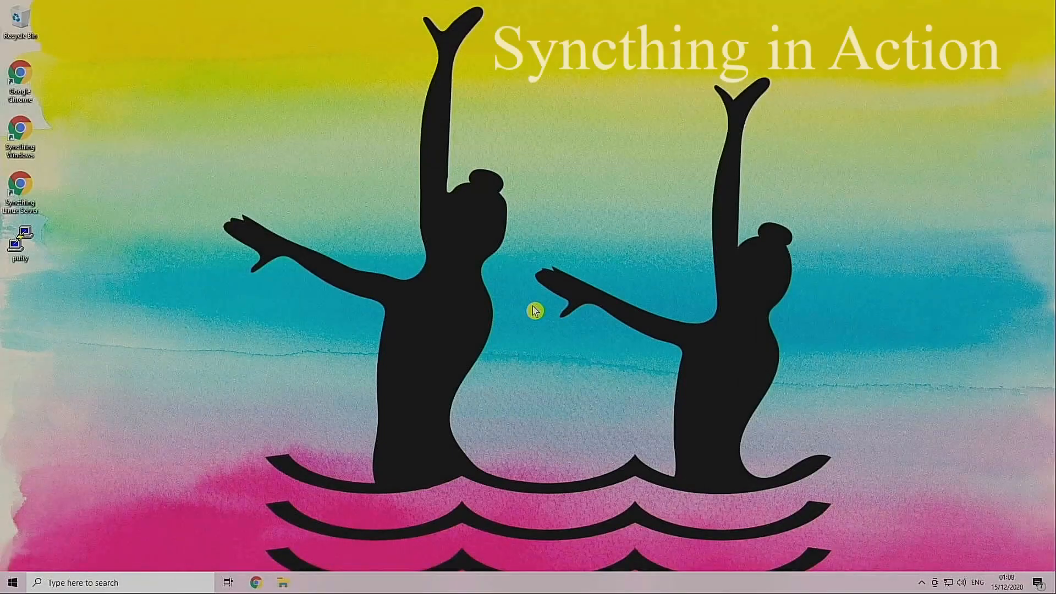
# Step: Switch to File Explorer, go to %homepath%, and pin the Camera and sharemypi folders to Quick access
pyautogui.click(284, 582)
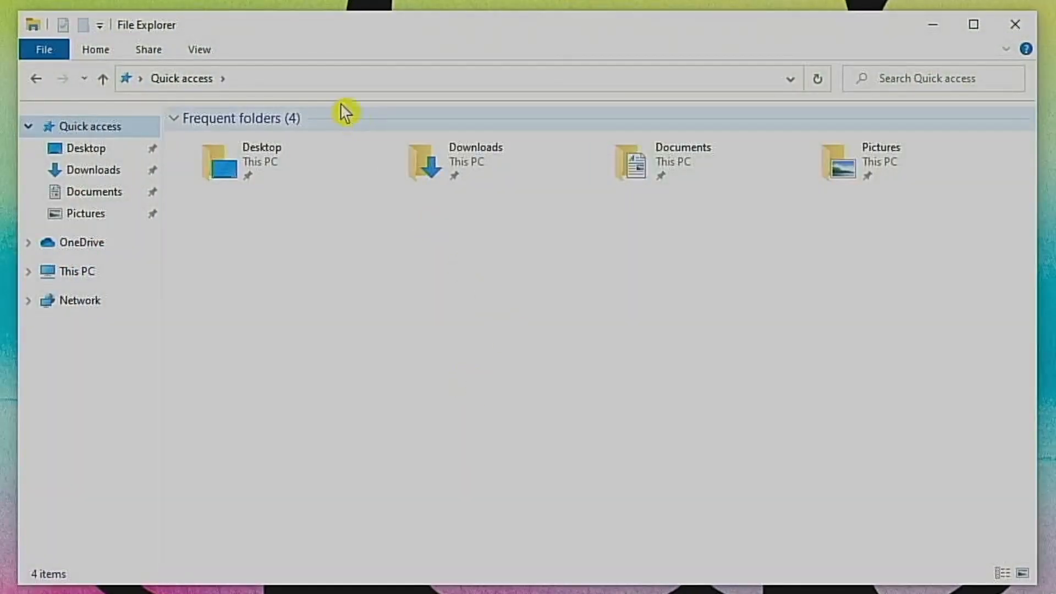
pyautogui.click(314, 82)
pyautogui.write('%')
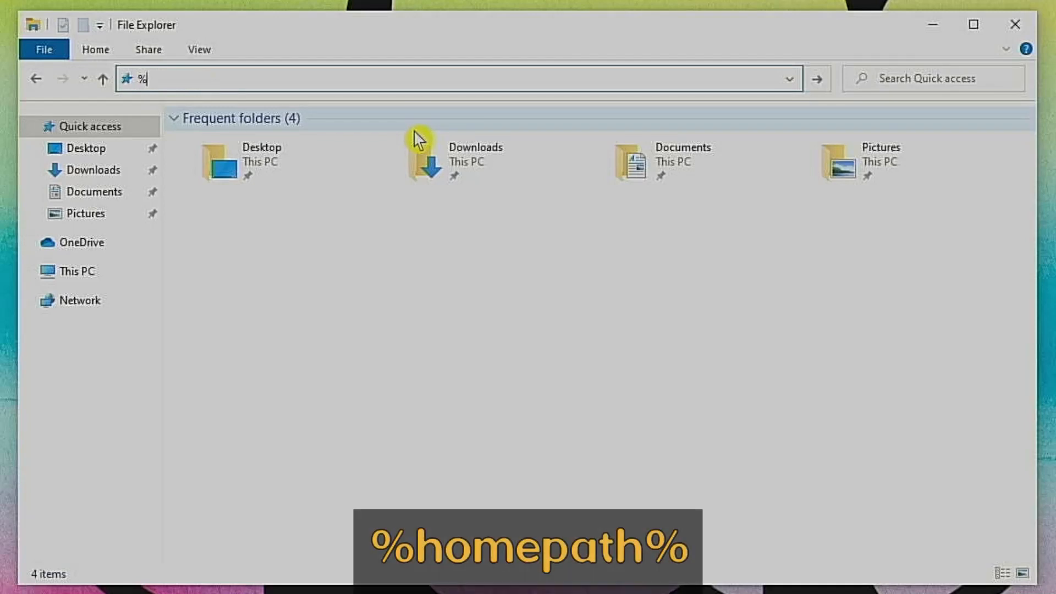
pyautogui.write('homepath%')
pyautogui.press('Return')
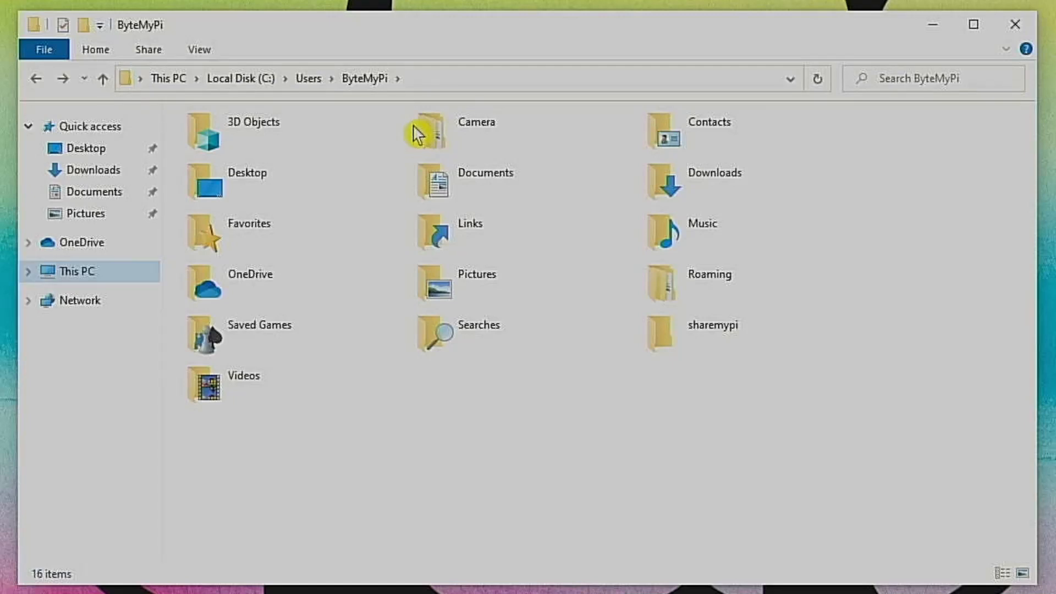
pyautogui.moveTo(520, 146); pyautogui.dragTo(121, 154)
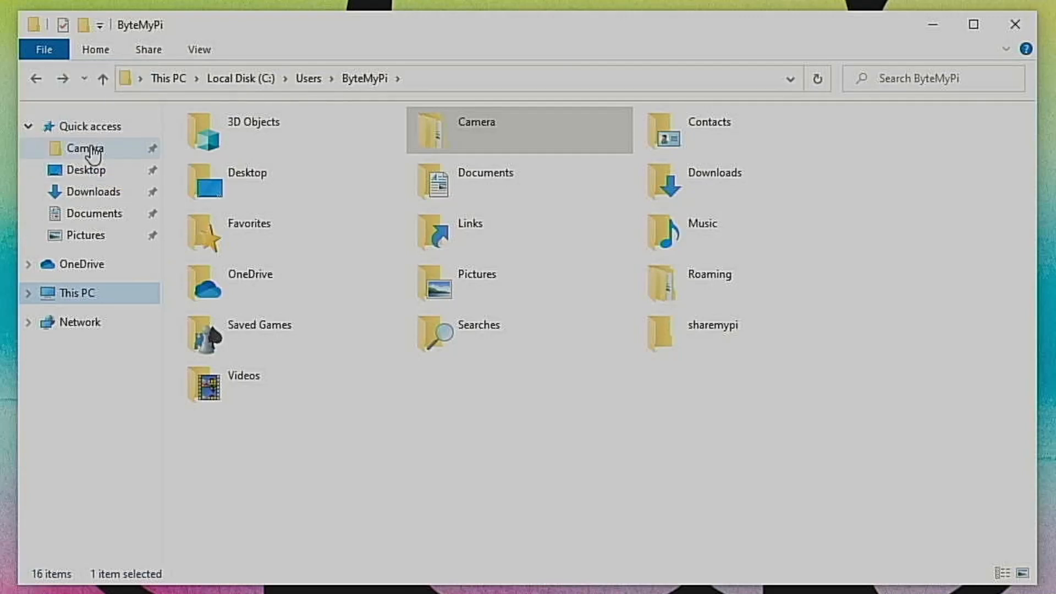
pyautogui.moveTo(723, 328); pyautogui.dragTo(107, 174)
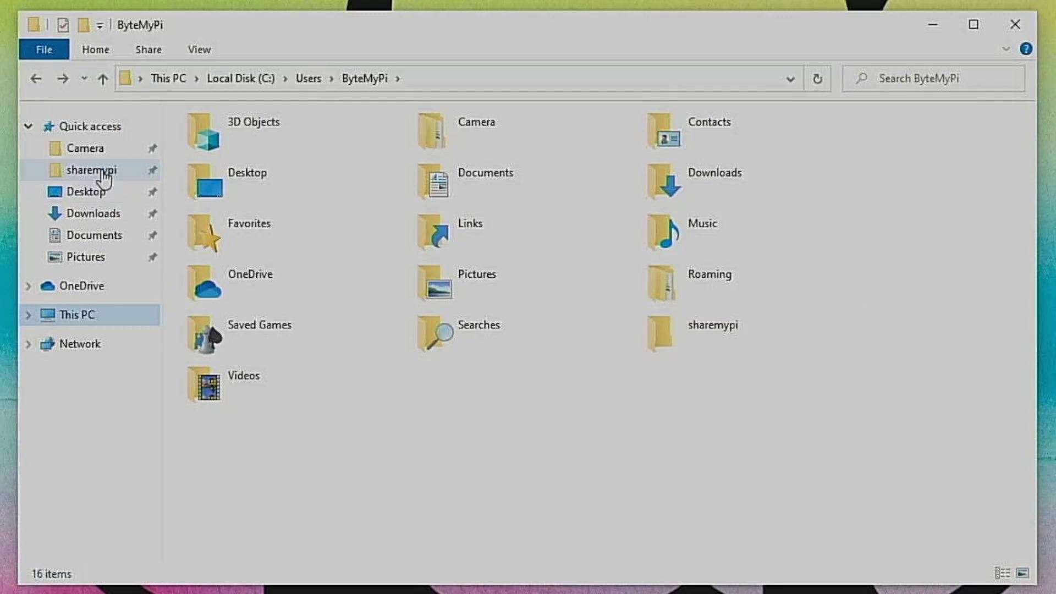
pyautogui.rightClick(470, 140)
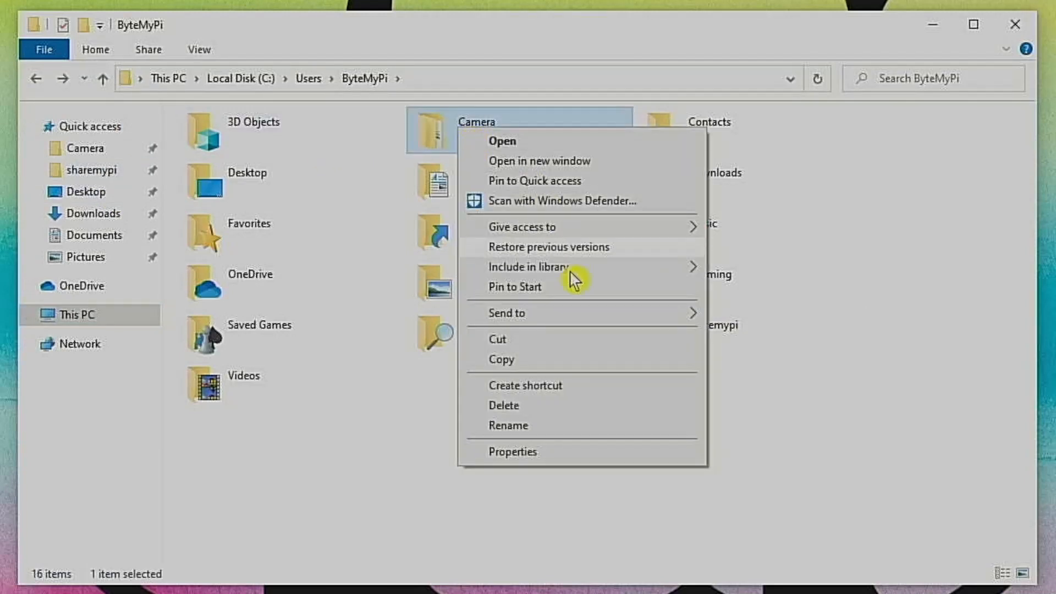
pyautogui.moveTo(575, 320)
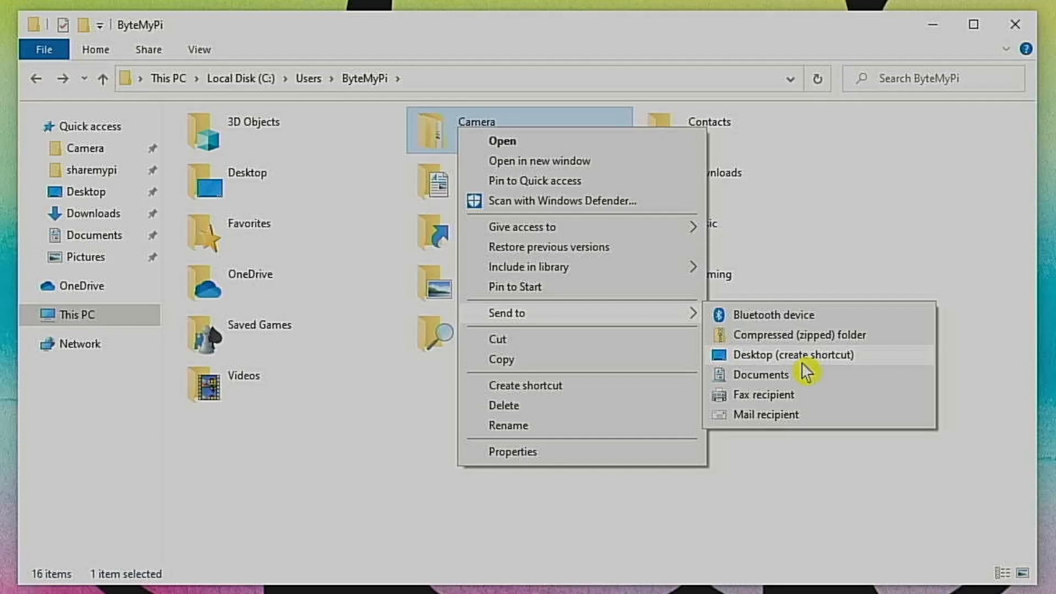
pyautogui.click(875, 228)
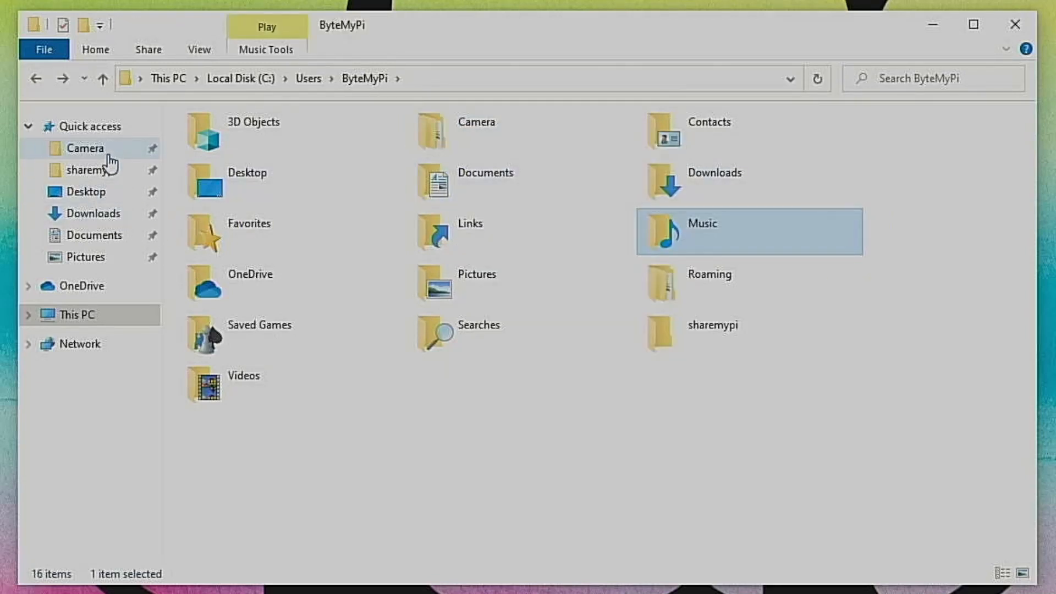
# Step: Check the contents of the Camera and sharemypi folders and view the Windows PC PDF in Documents
pyautogui.click(95, 151)
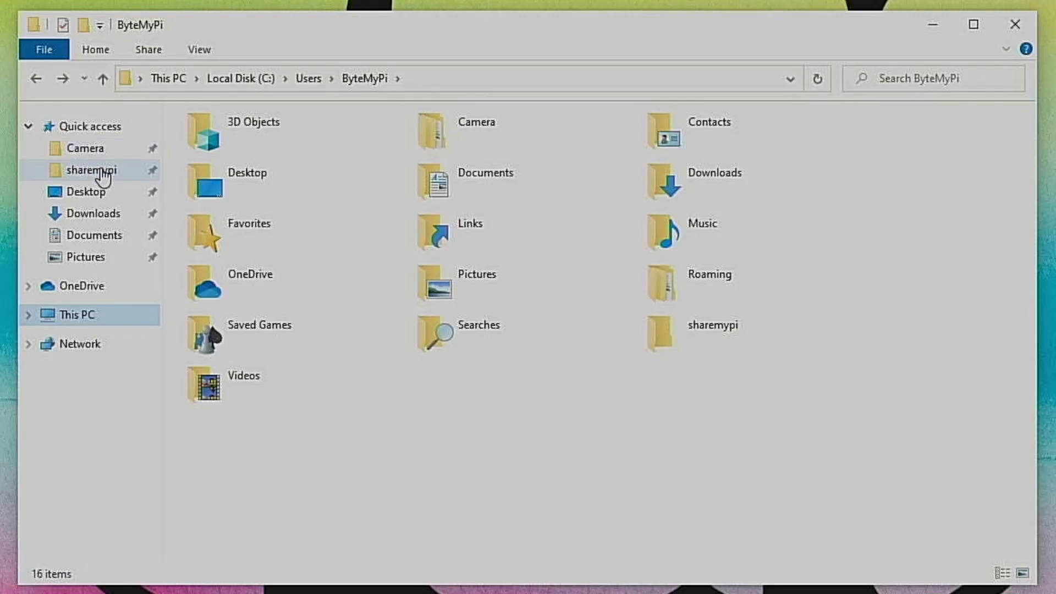
pyautogui.click(93, 175)
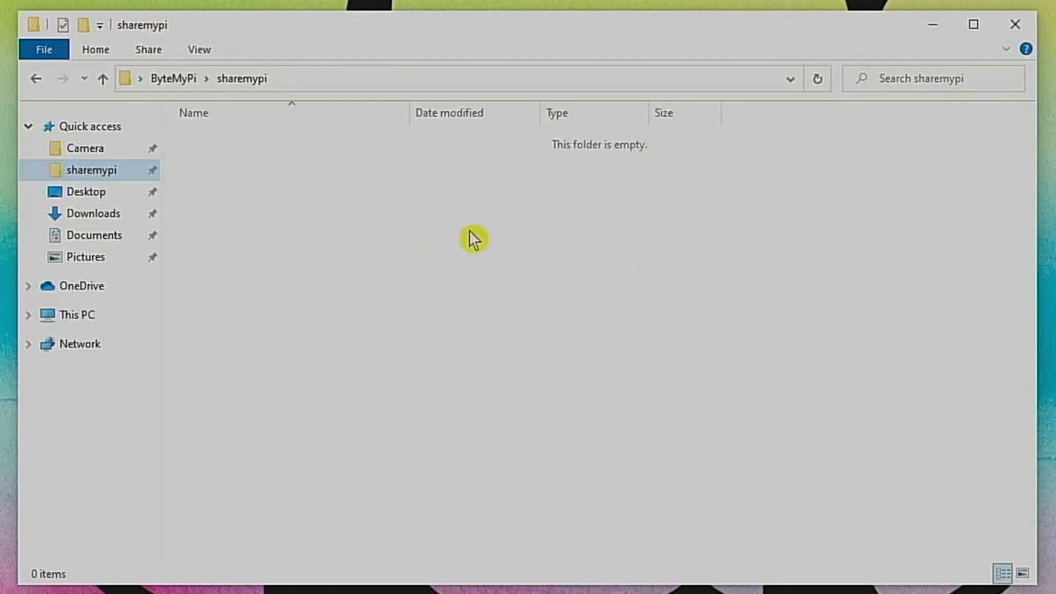
pyautogui.click(105, 237)
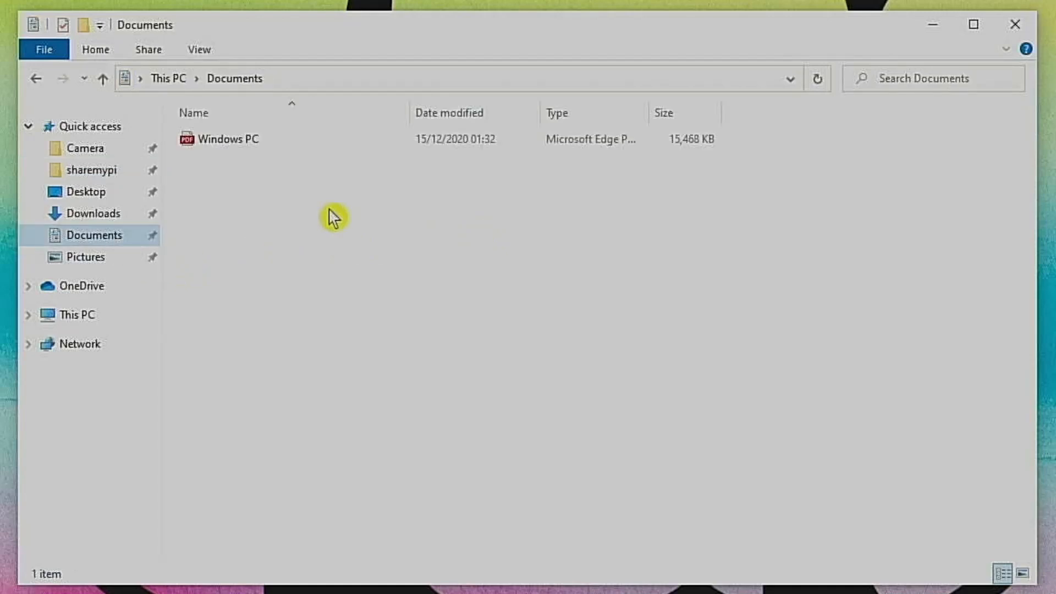
pyautogui.doubleClick(231, 154)
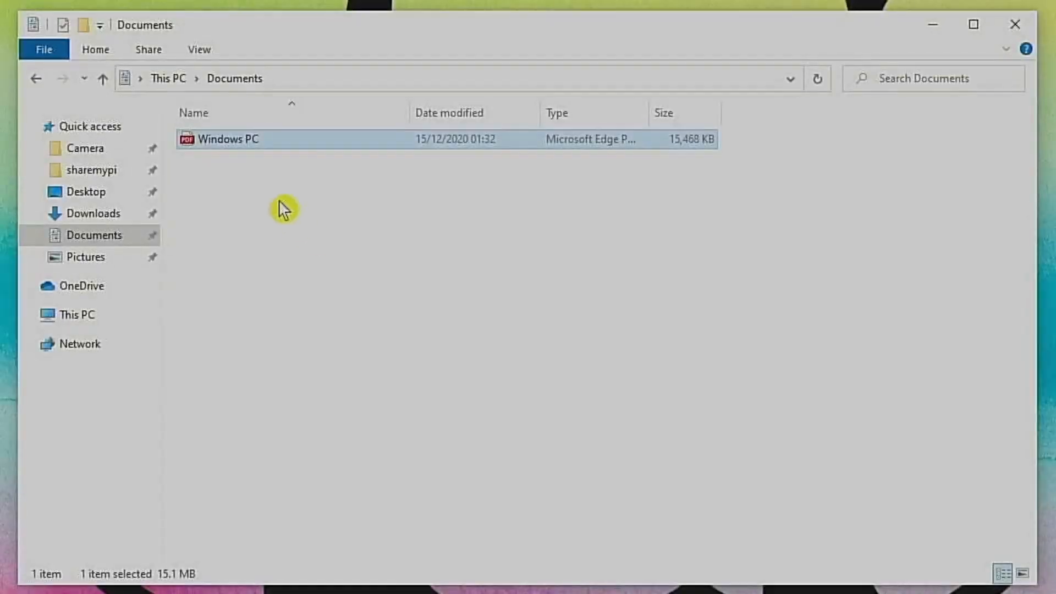
# Step: Copy the Windows PC PDF from Documents into the sharemypi folder
pyautogui.rightClick(222, 140)
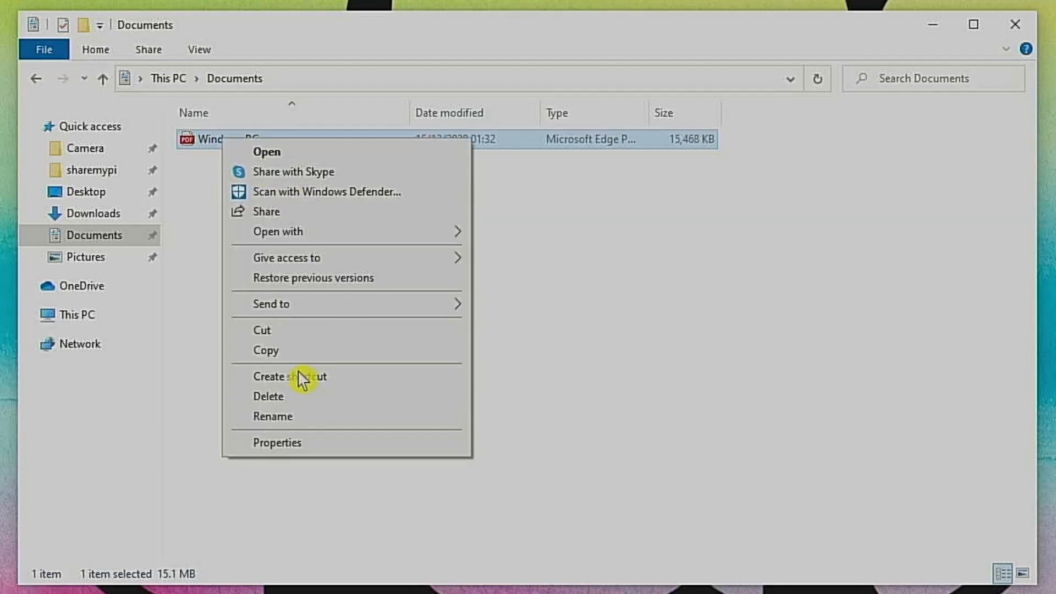
pyautogui.click(299, 353)
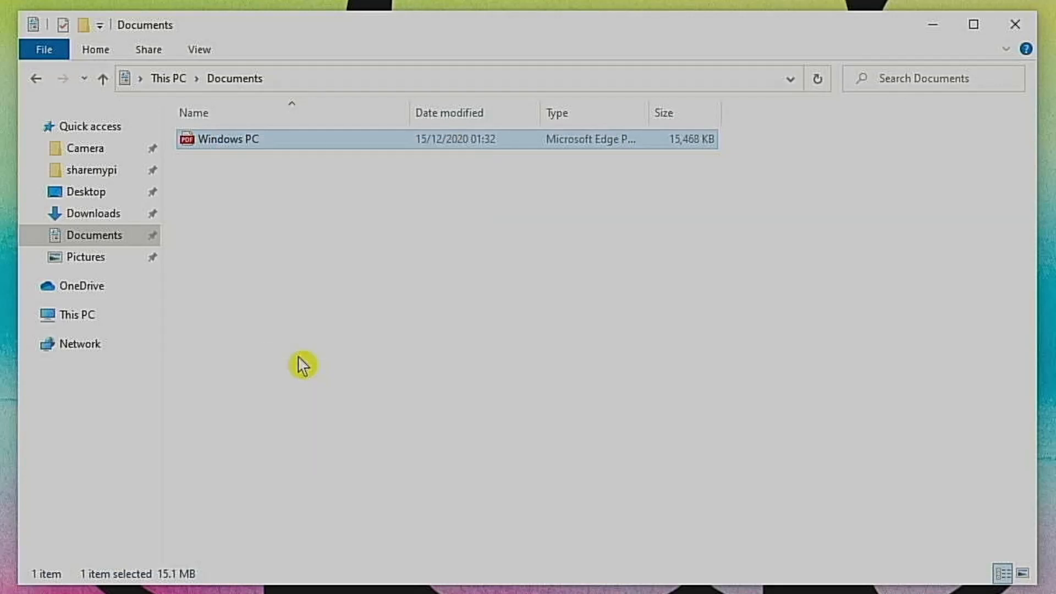
pyautogui.click(91, 170)
pyautogui.rightClick(315, 202)
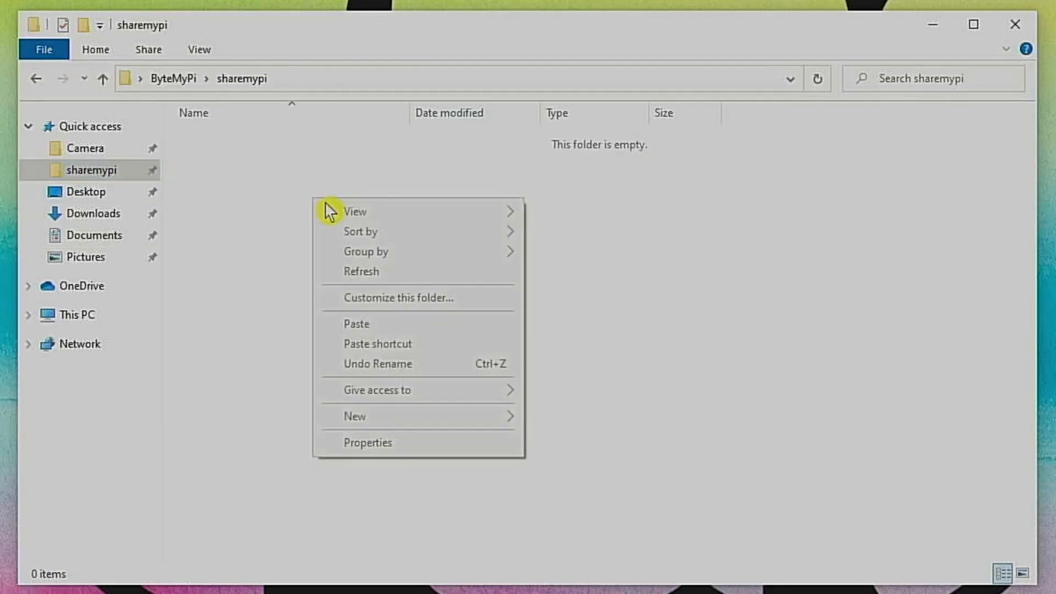
pyautogui.click(386, 325)
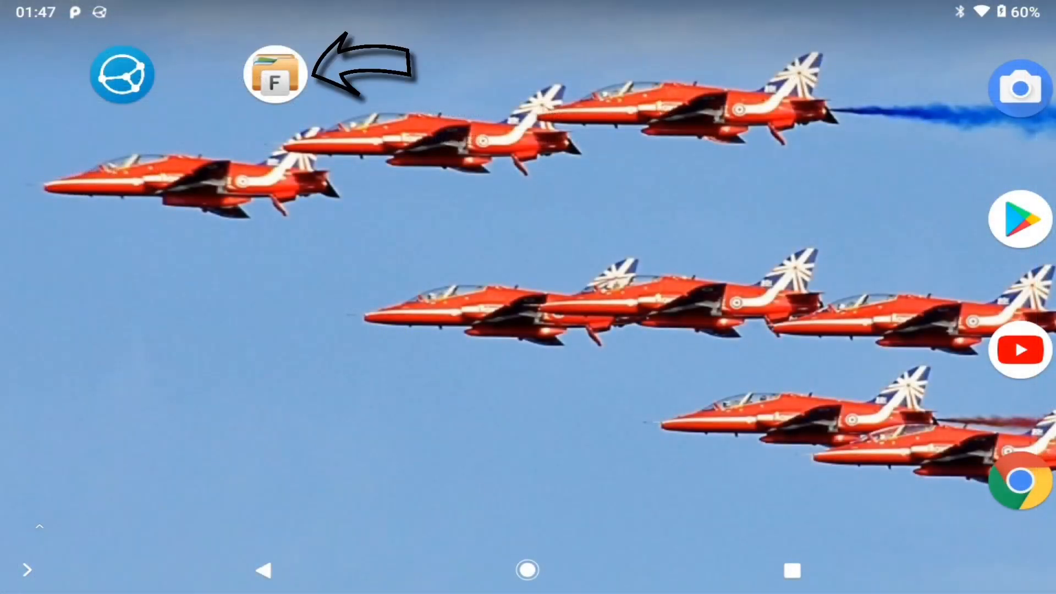
# Step: On the Android device, use File Manager + to open Windows PC.pdf from the sharemypi folder in main storage
pyautogui.click(275, 74)
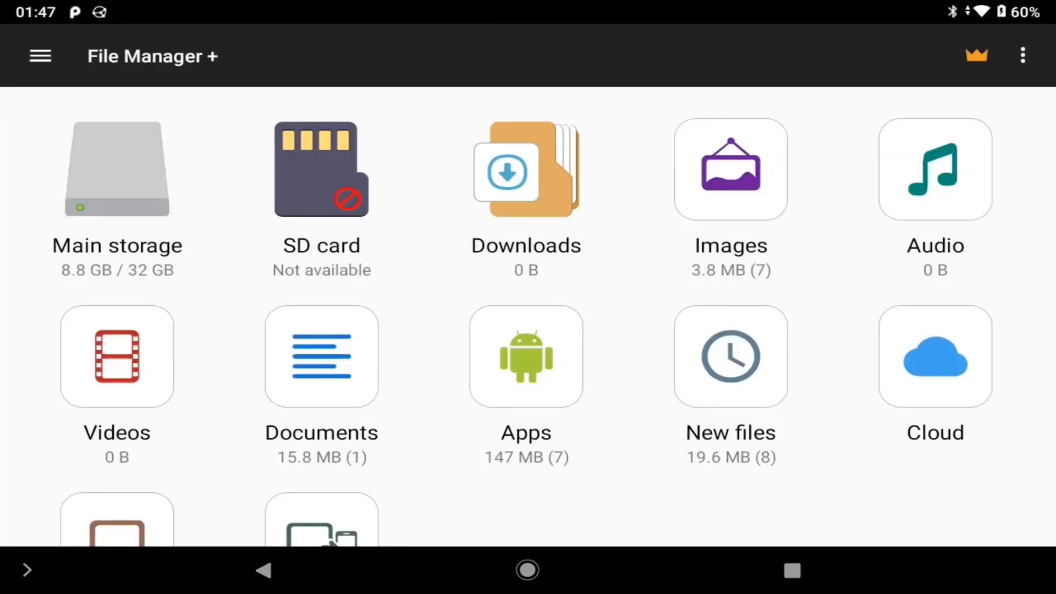
pyautogui.click(118, 182)
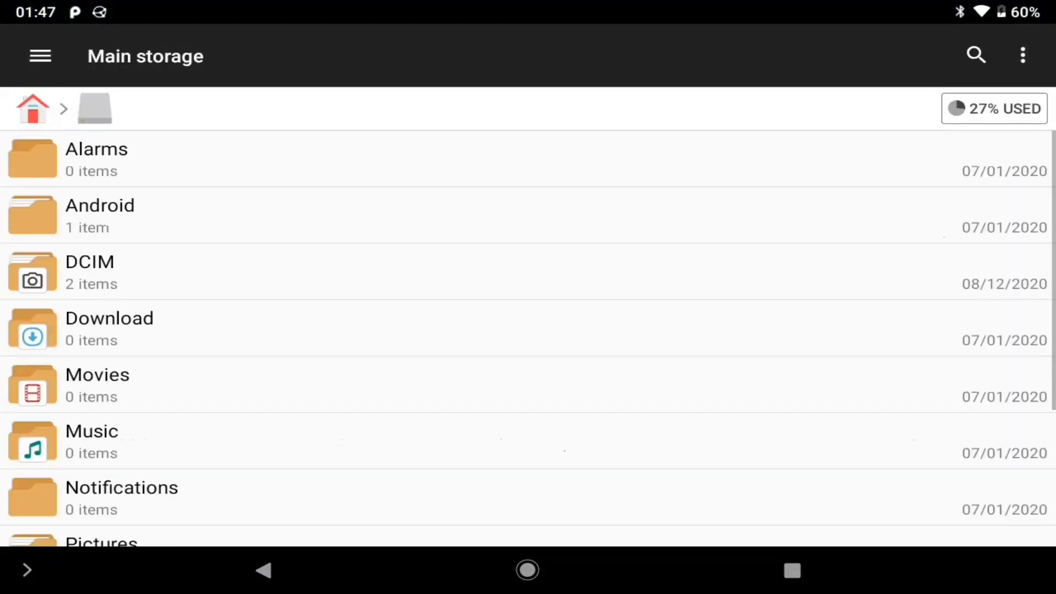
pyautogui.scroll(-4, 528, 339)
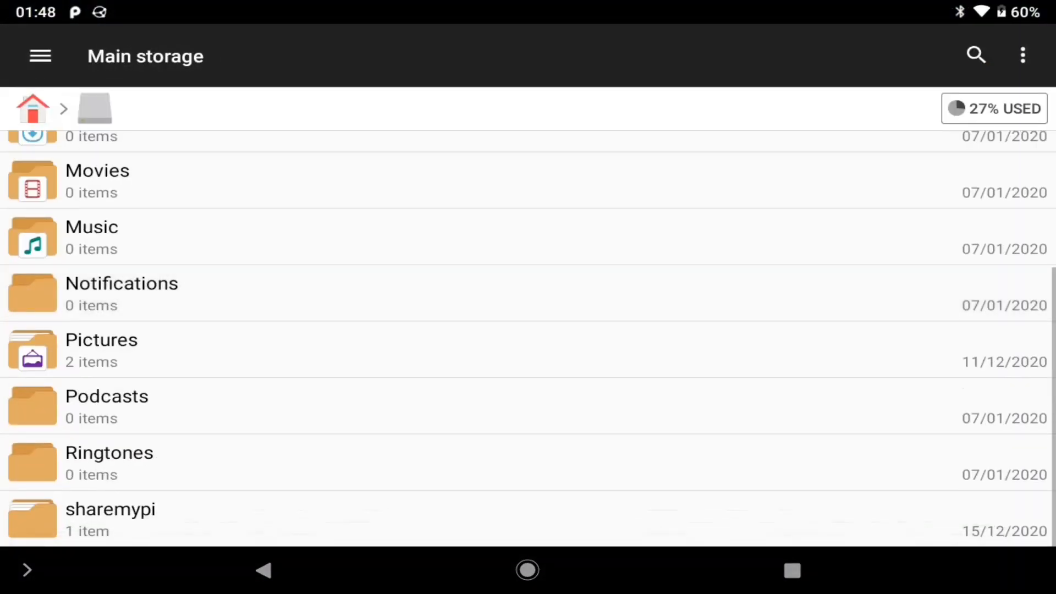
pyautogui.click(528, 517)
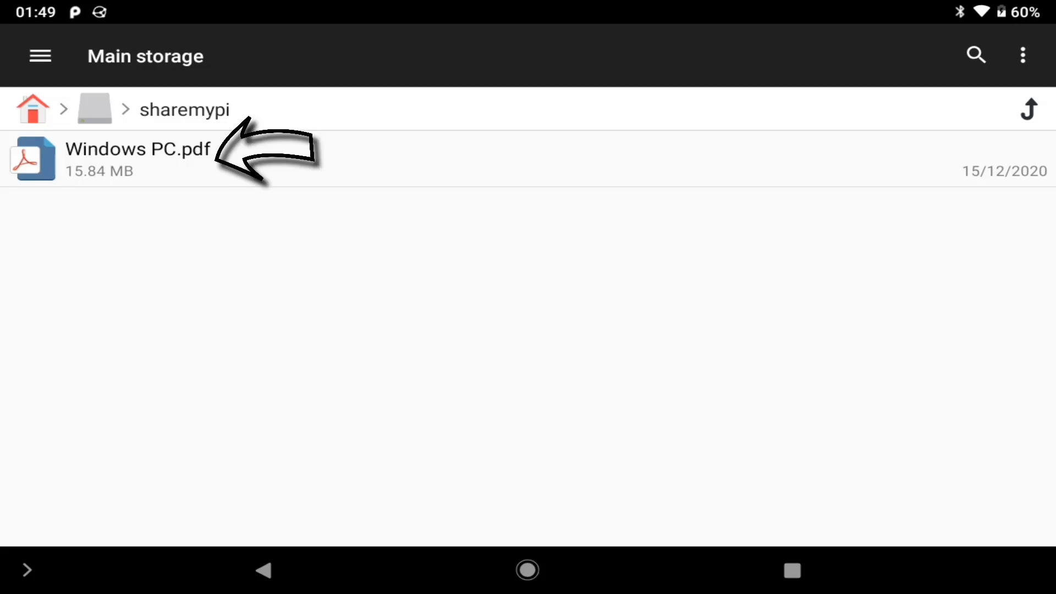
pyautogui.click(137, 158)
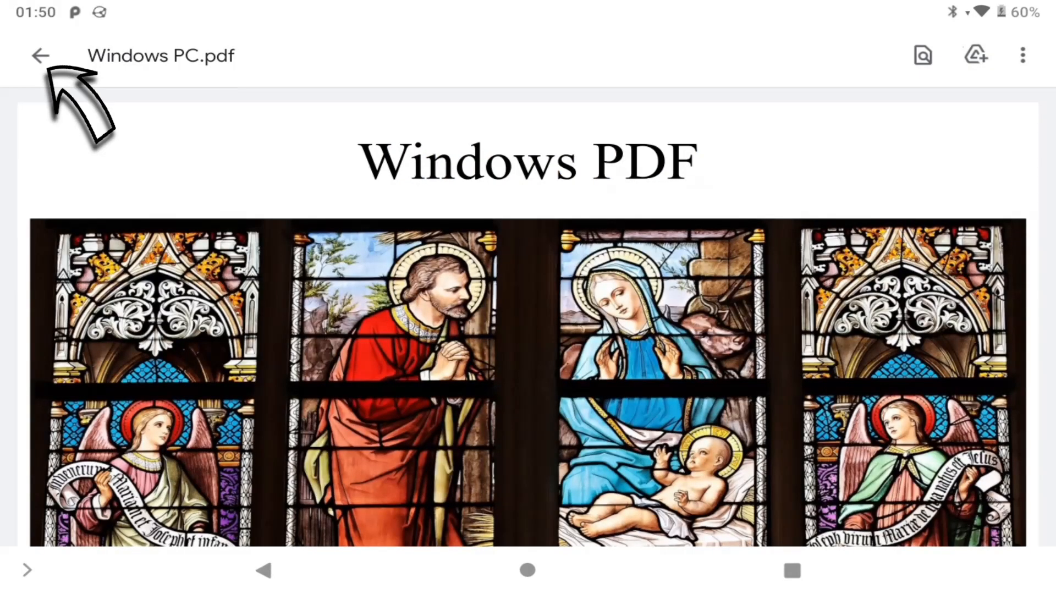
# Step: Close the PDF and rename it as Windows PC (Android).pdf in the sharemypi folder
pyautogui.click(40, 55)
pyautogui.click(137, 158)
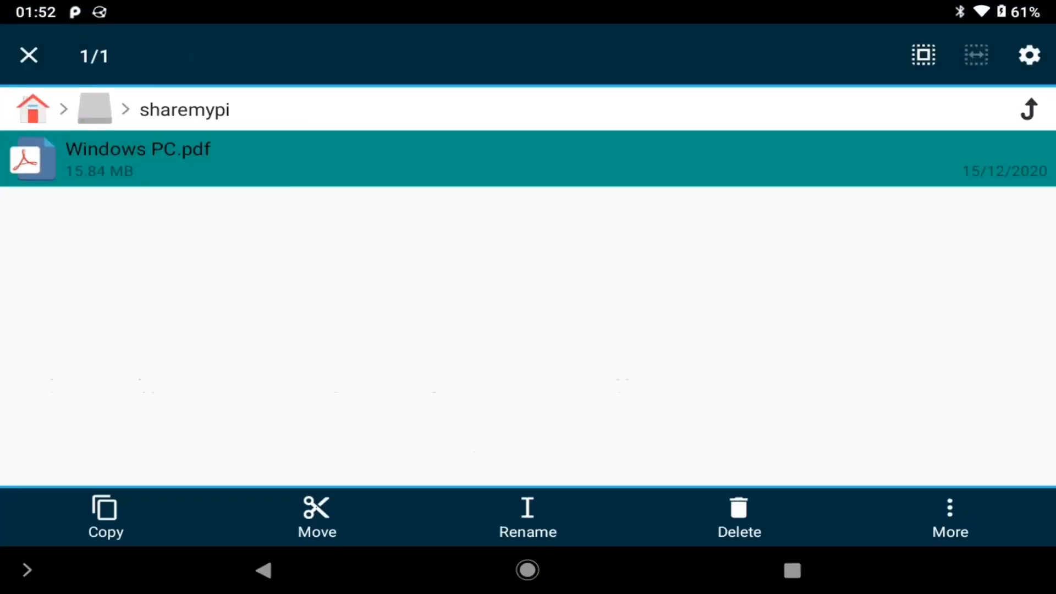
pyautogui.click(528, 514)
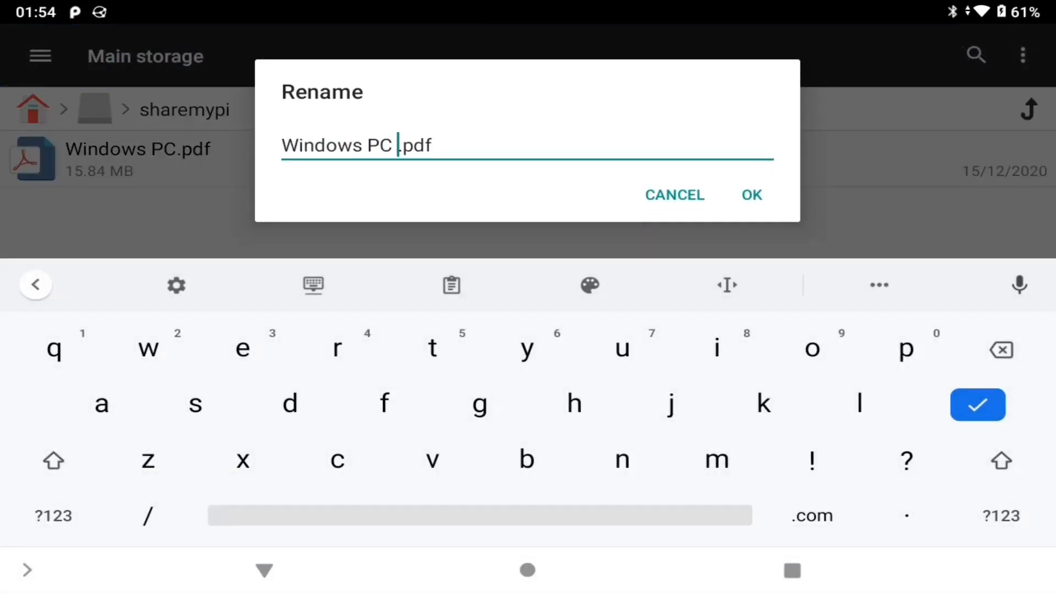
pyautogui.click(53, 516)
pyautogui.write('(A')
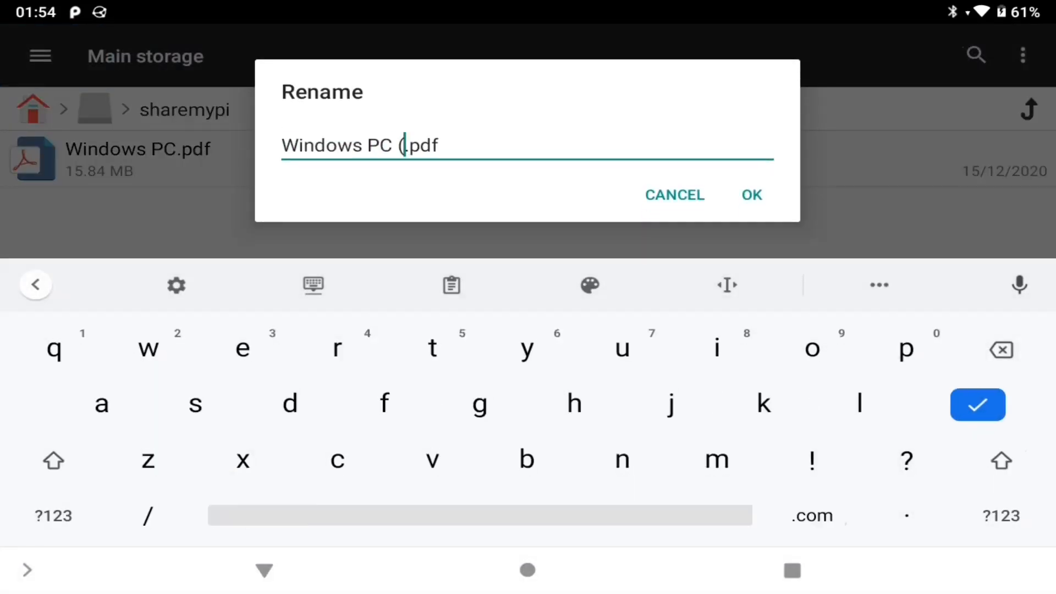
pyautogui.write('ndroid')
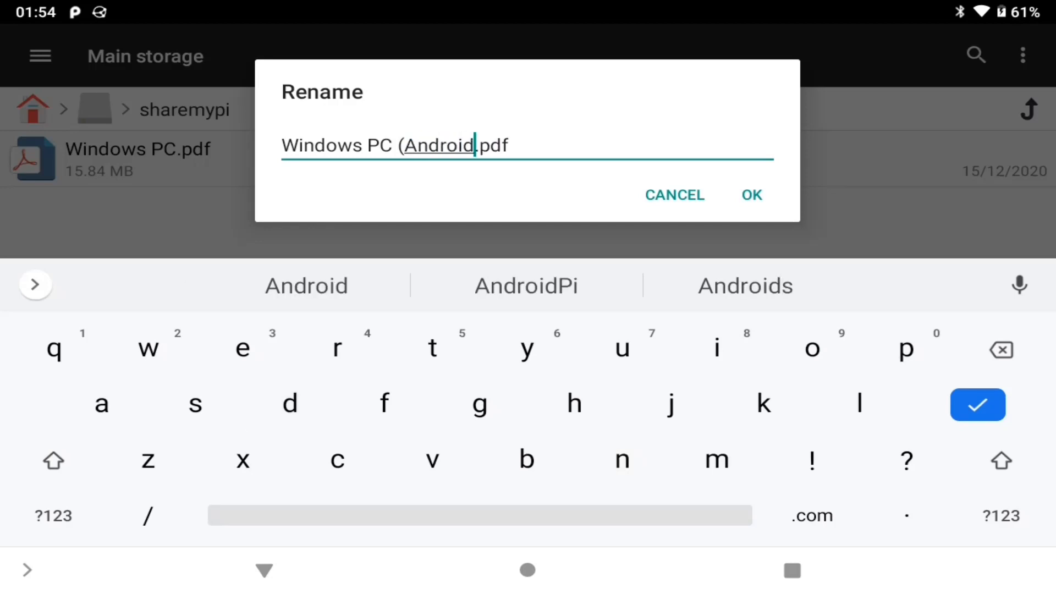
pyautogui.click(53, 515)
pyautogui.write(')')
pyautogui.click(751, 194)
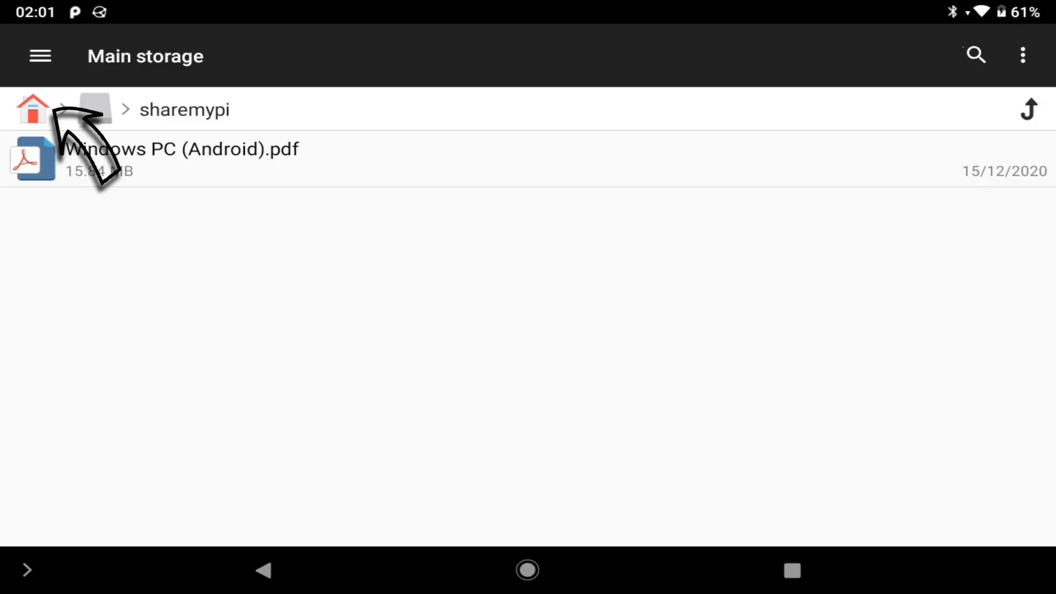
# Step: Go to the Pictures folder in main storage and copy Android Tablet.jpg
pyautogui.click(32, 108)
pyautogui.click(106, 160)
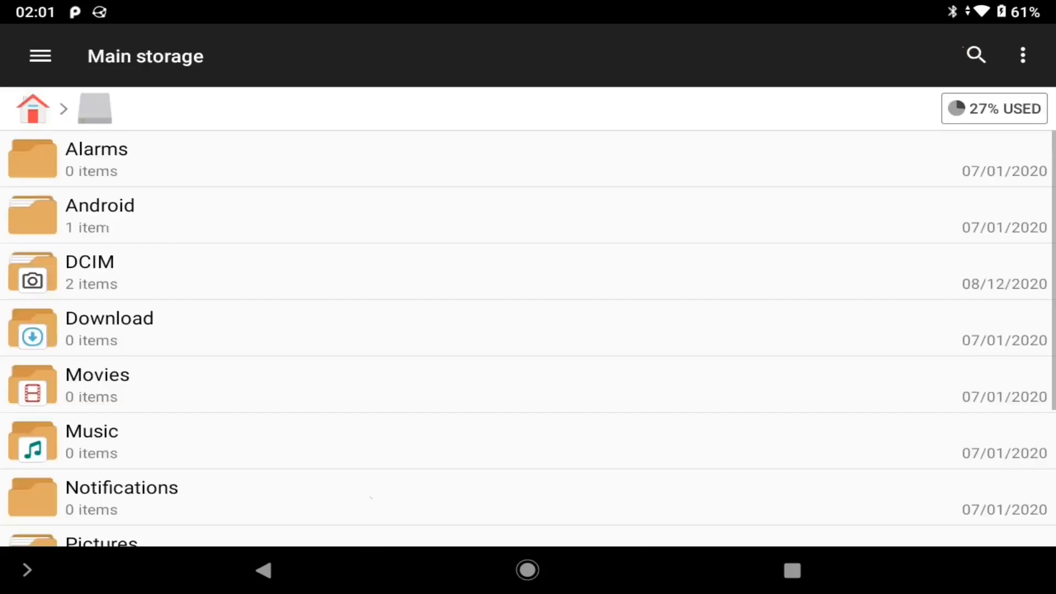
pyautogui.scroll(-2, 528, 330)
pyautogui.scroll(-3, 528, 338)
pyautogui.click(102, 349)
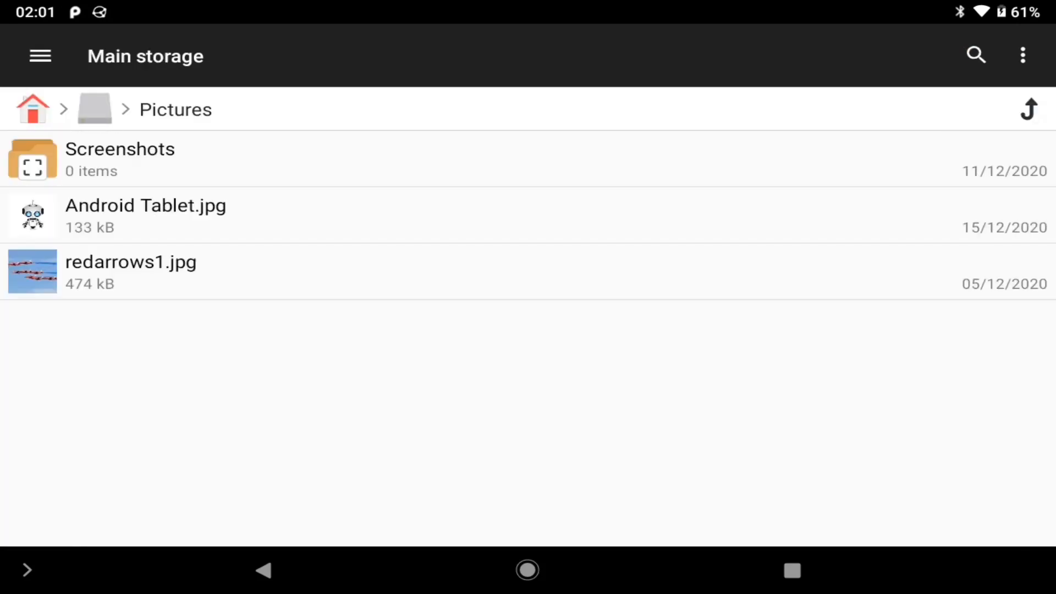
pyautogui.click(146, 215)
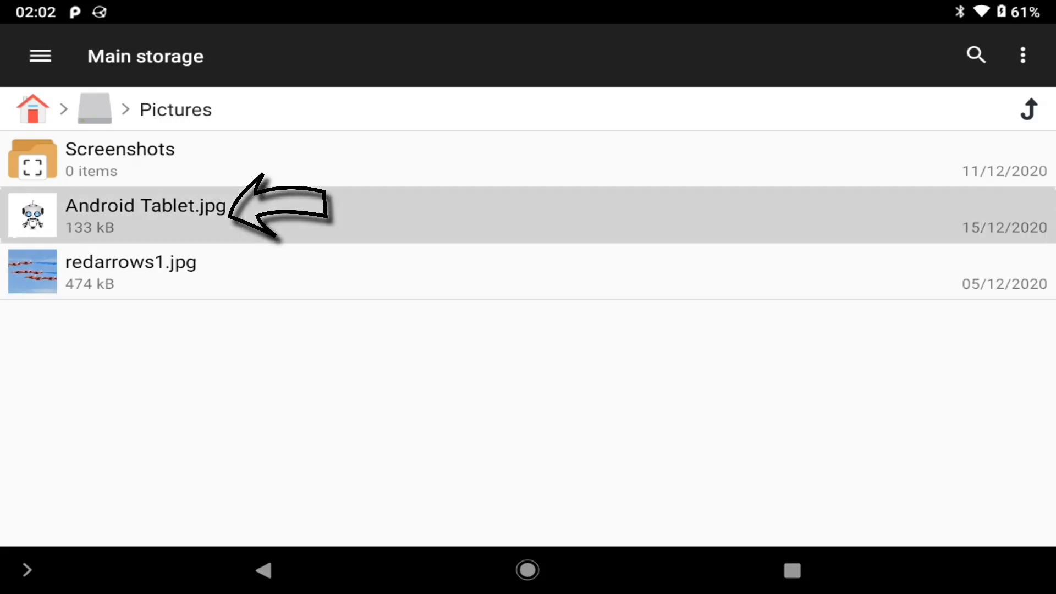
pyautogui.click(104, 517)
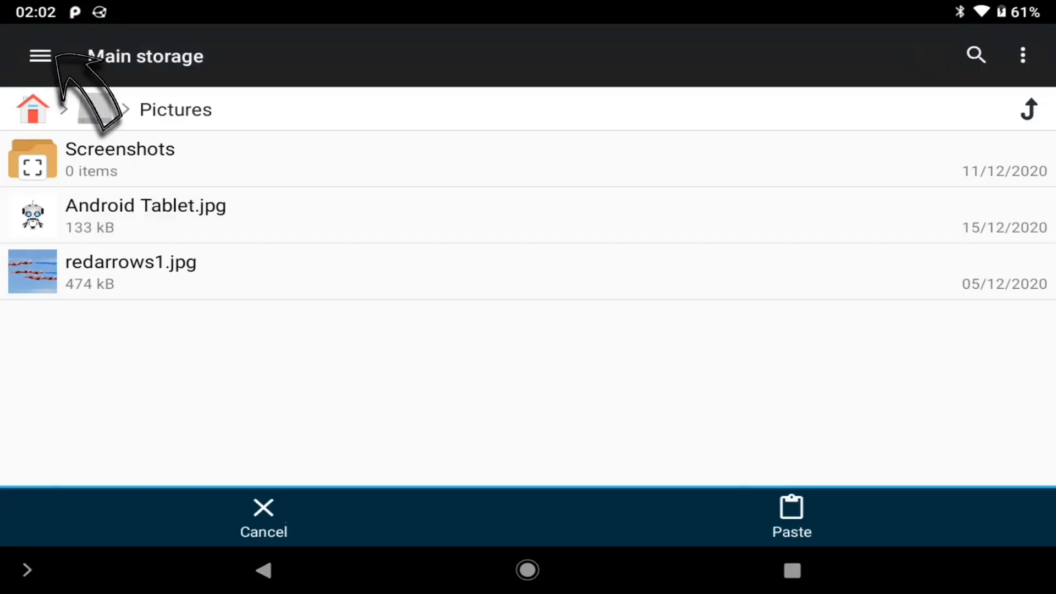
# Step: Paste the copied image into the sharemypi folder in main storage and view it there
pyautogui.click(41, 56)
pyautogui.click(66, 110)
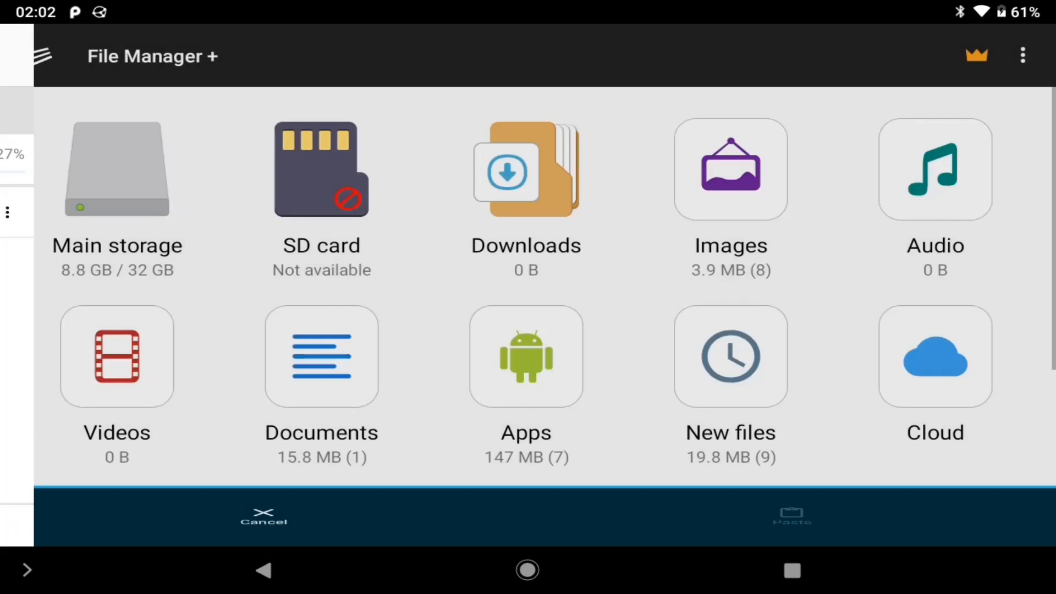
pyautogui.click(117, 170)
pyautogui.scroll(-5, 528, 308)
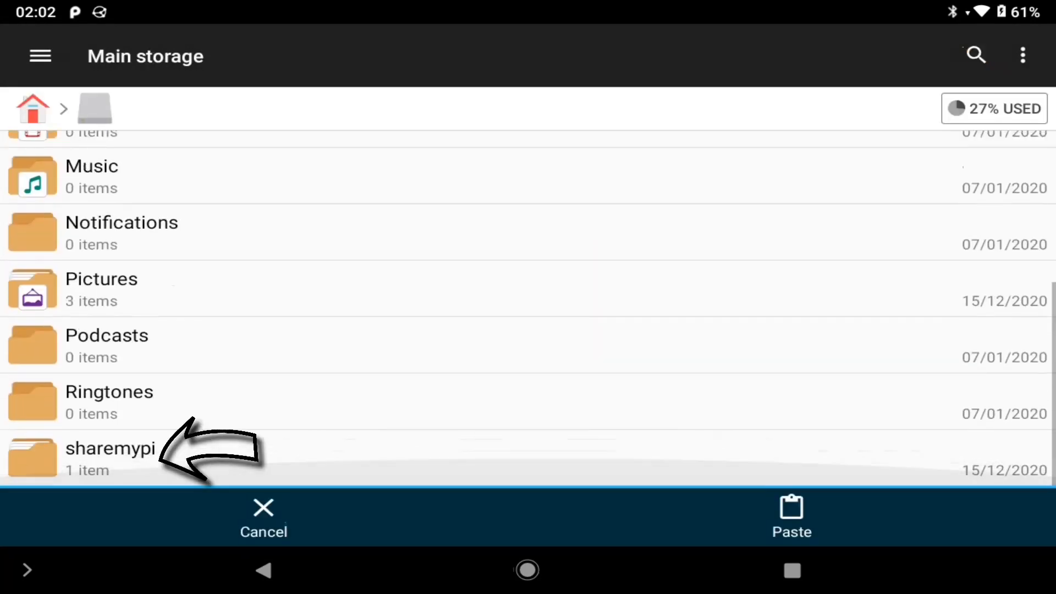
pyautogui.click(110, 451)
pyautogui.click(791, 517)
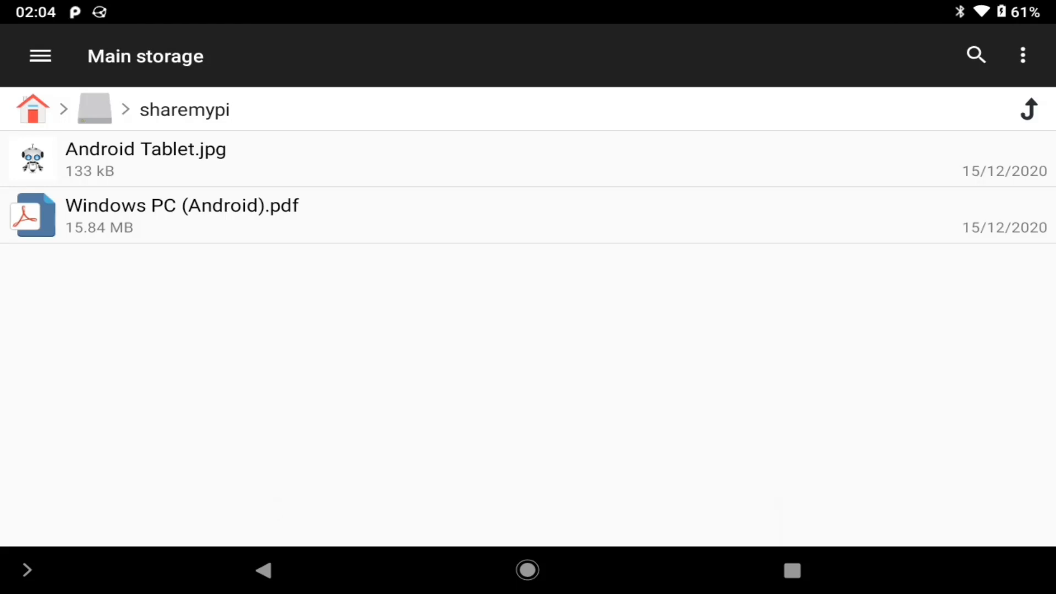
pyautogui.click(237, 165)
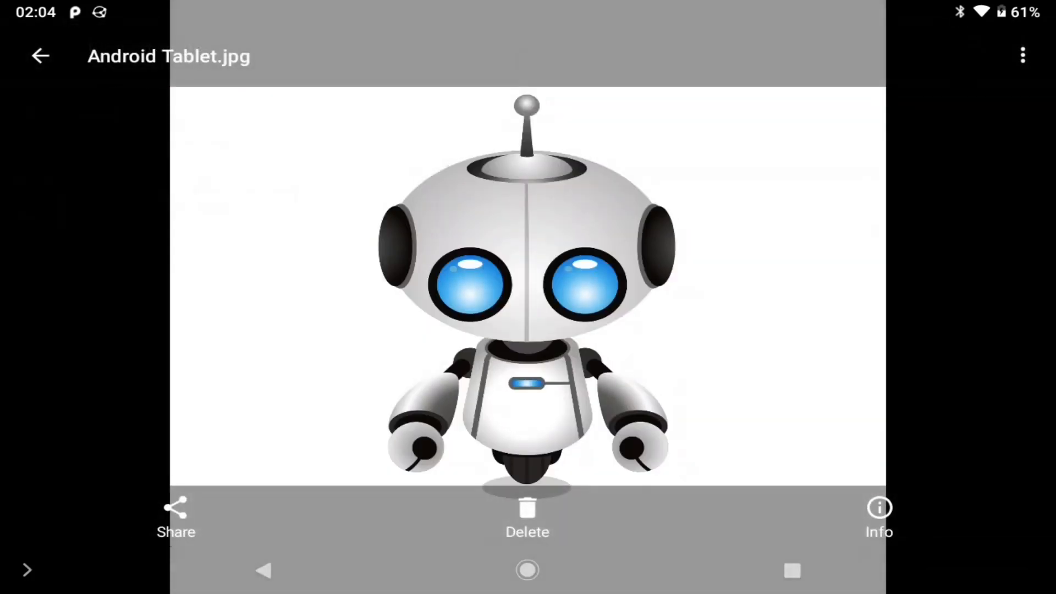
pyautogui.click(264, 570)
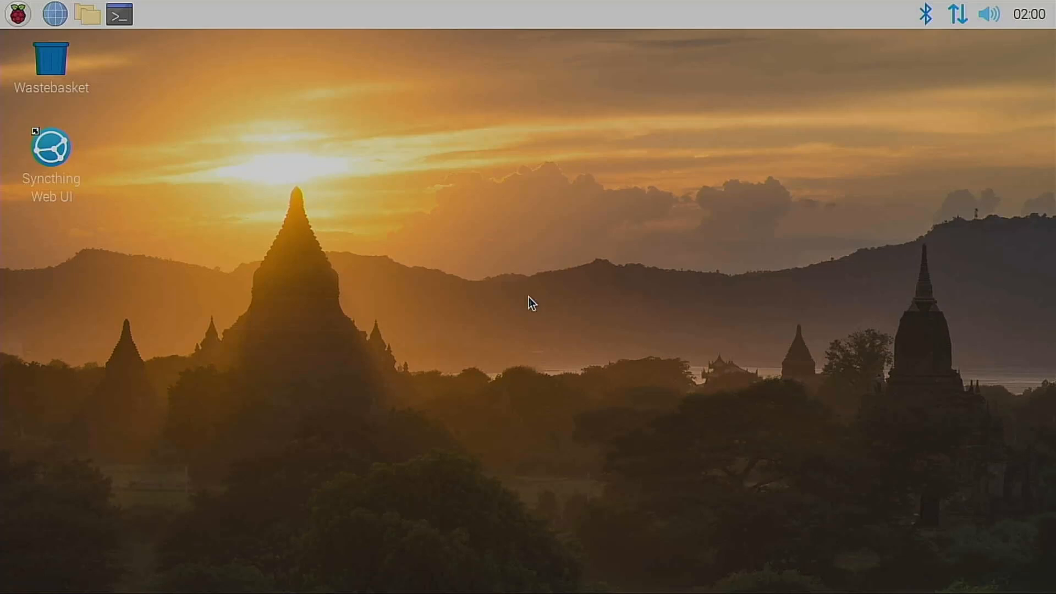
# Step: On the Raspberry Pi, go to sharemypi in the file manager and view Android Tablet.jpg and Windows PC (Android).pdf
pyautogui.click(87, 14)
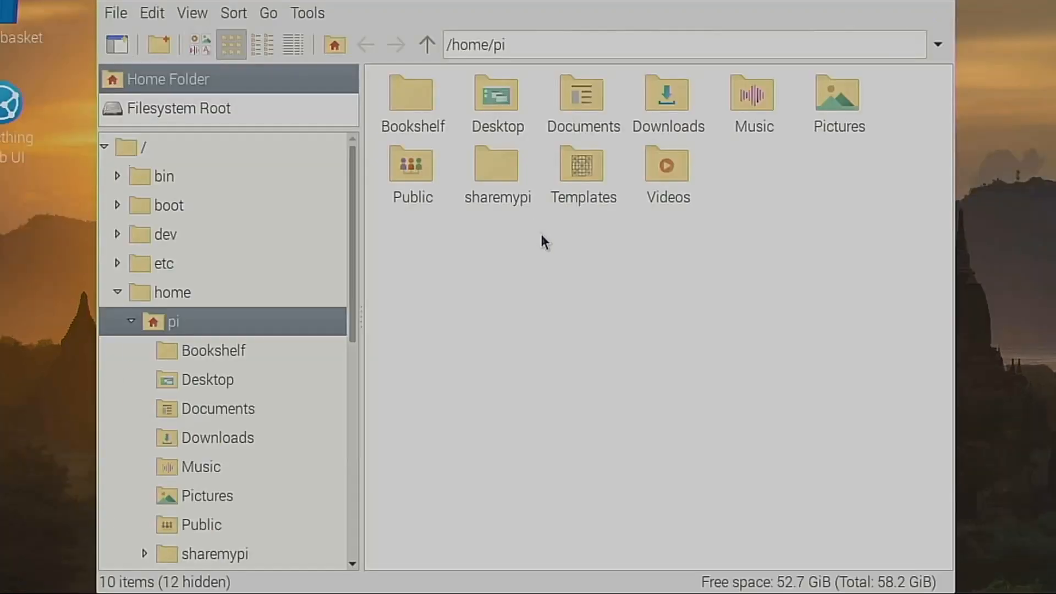
pyautogui.doubleClick(500, 171)
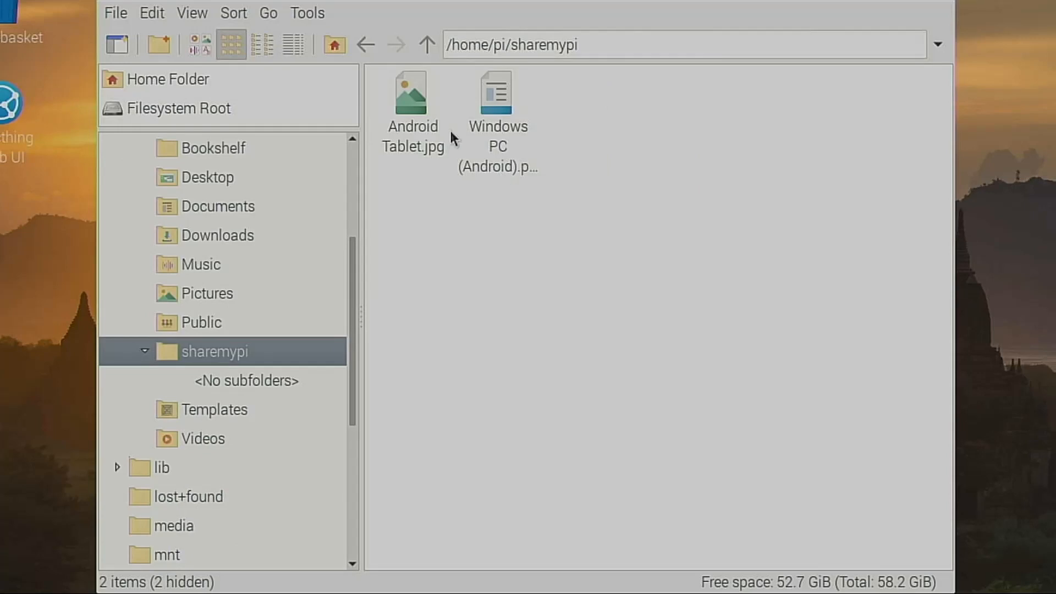
pyautogui.doubleClick(414, 117)
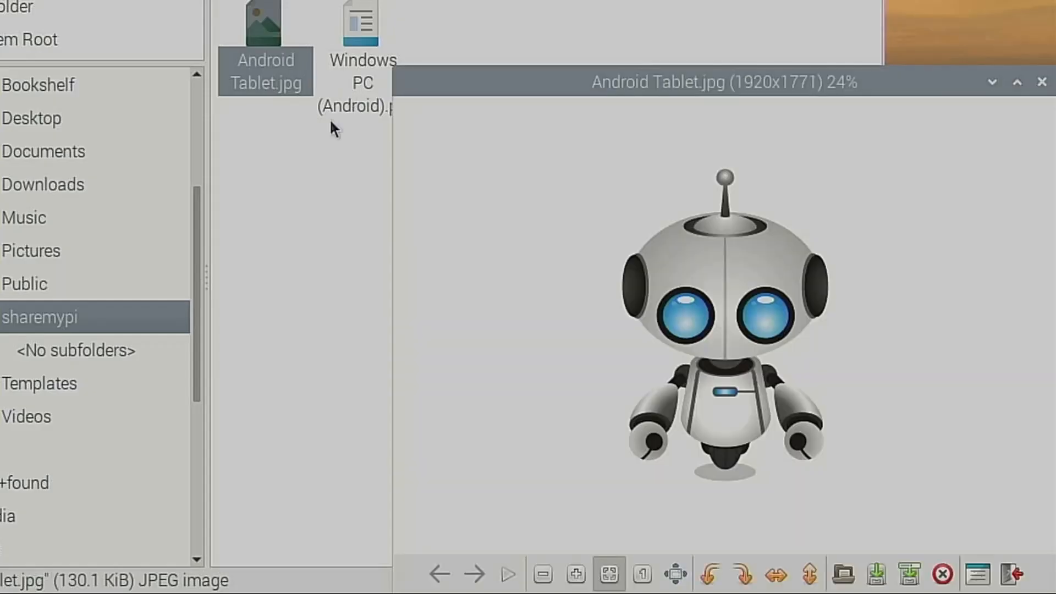
pyautogui.click(1042, 82)
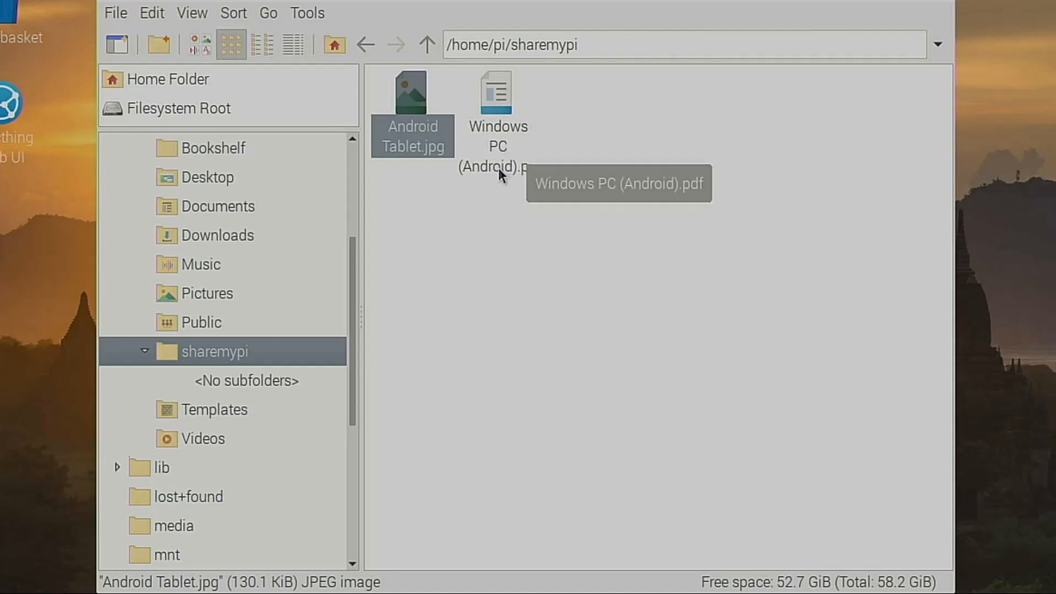
pyautogui.click(486, 97)
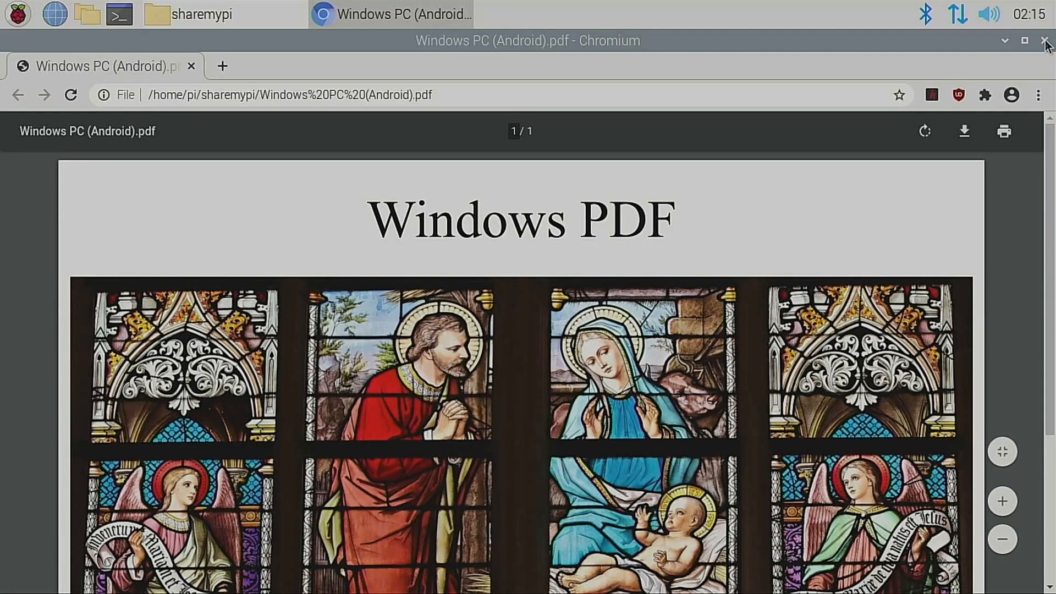
pyautogui.click(1044, 40)
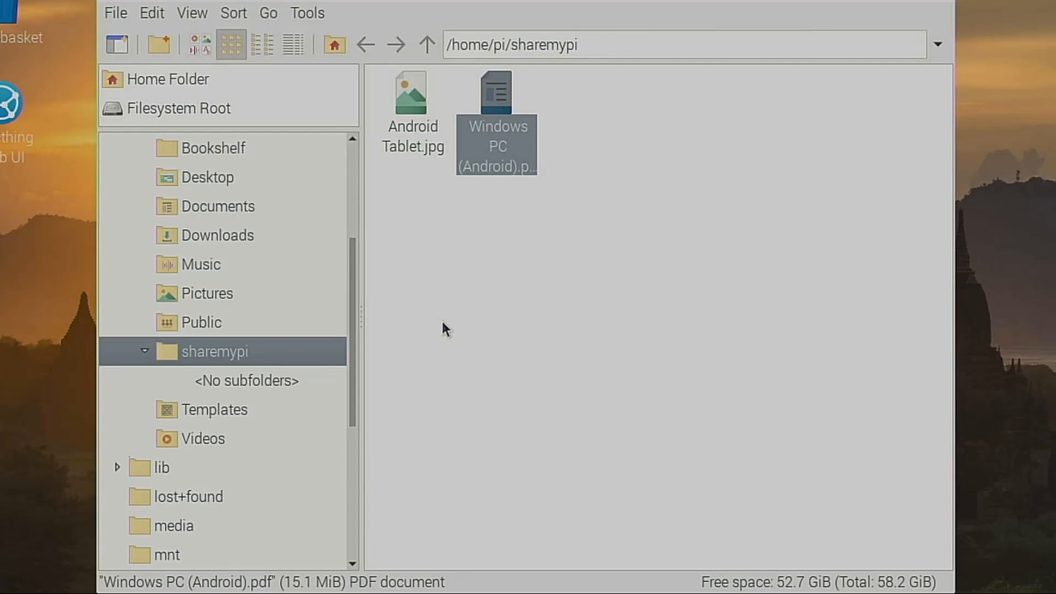
# Step: Show hidden files in sharemypi, check the contents of the .stversions folder, and hide hidden files again
pyautogui.click(194, 15)
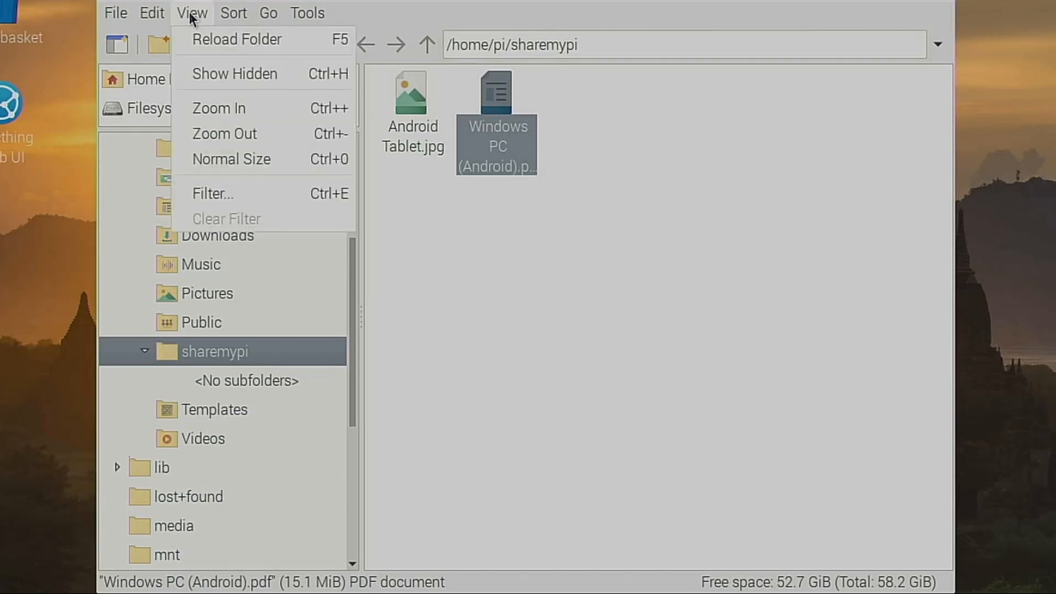
pyautogui.click(239, 72)
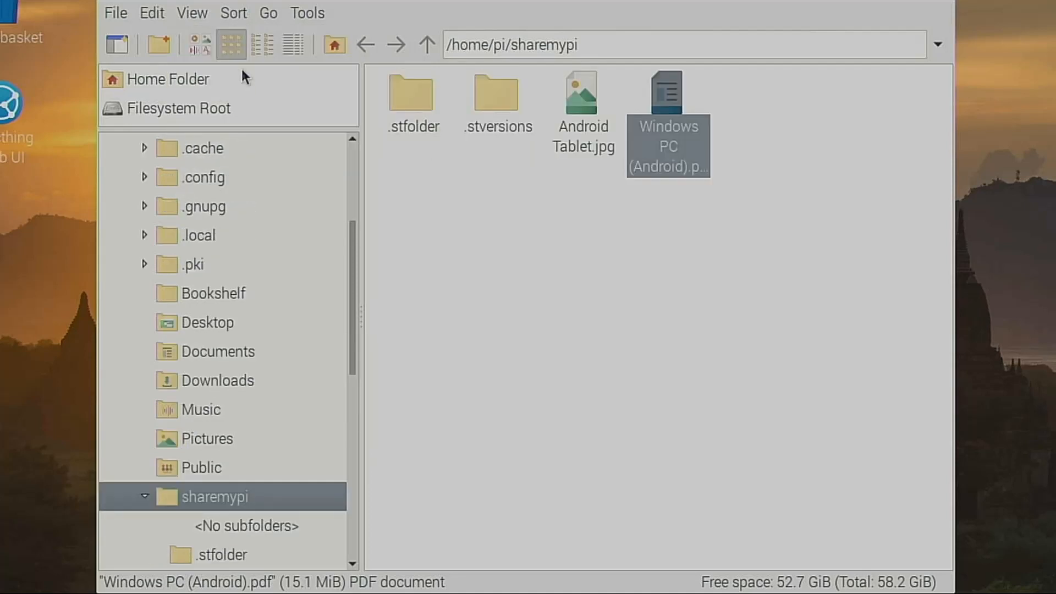
pyautogui.doubleClick(497, 94)
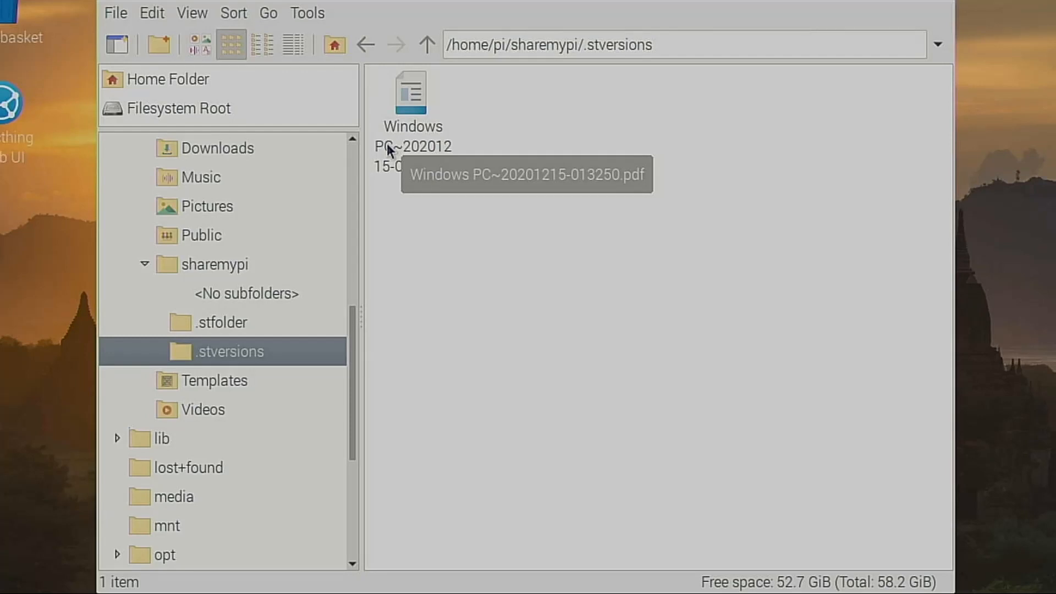
pyautogui.click(428, 44)
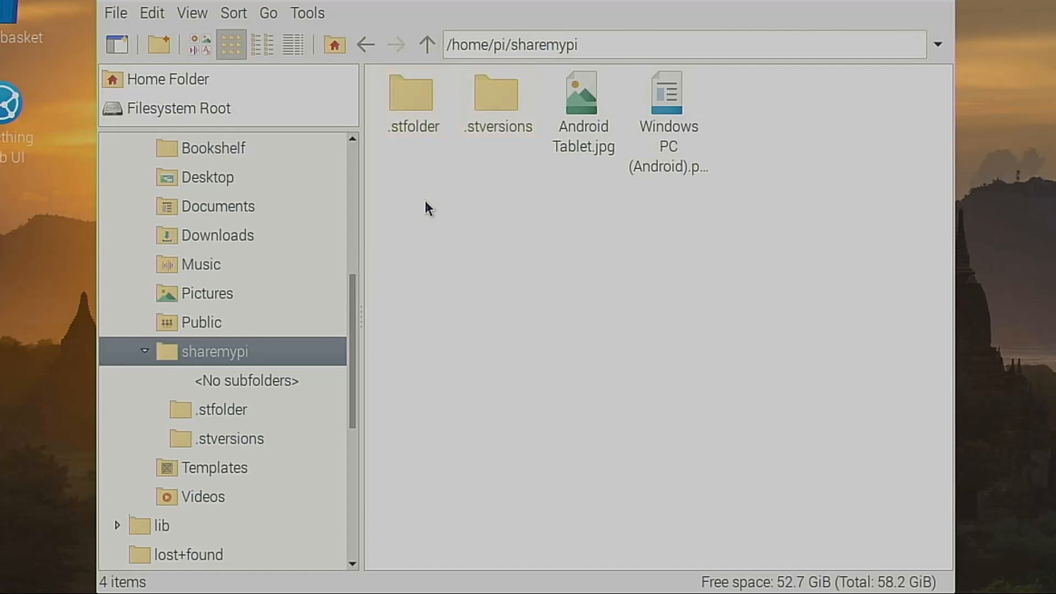
pyautogui.click(194, 13)
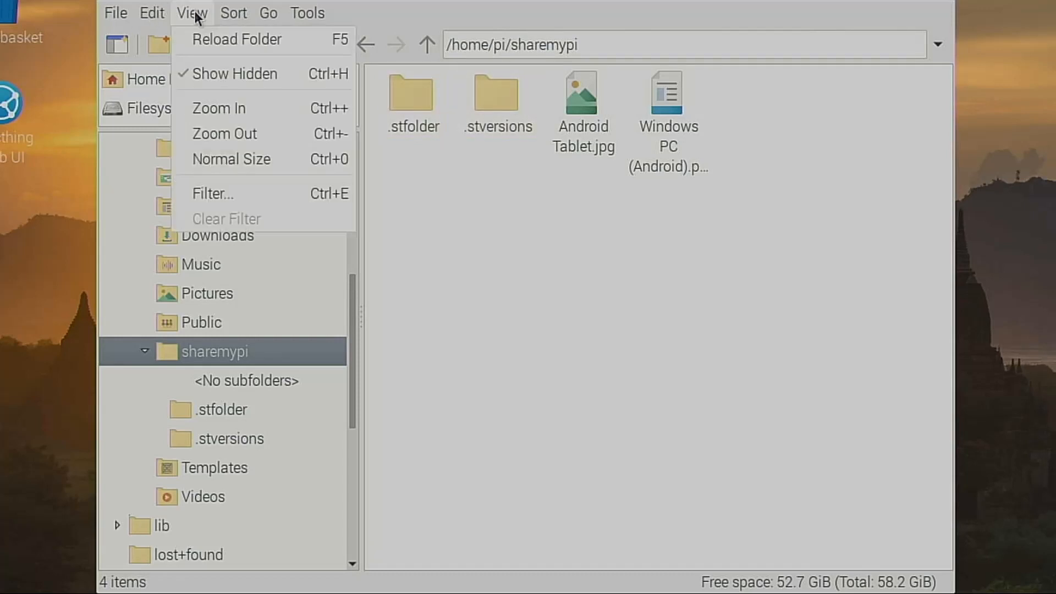
pyautogui.click(217, 72)
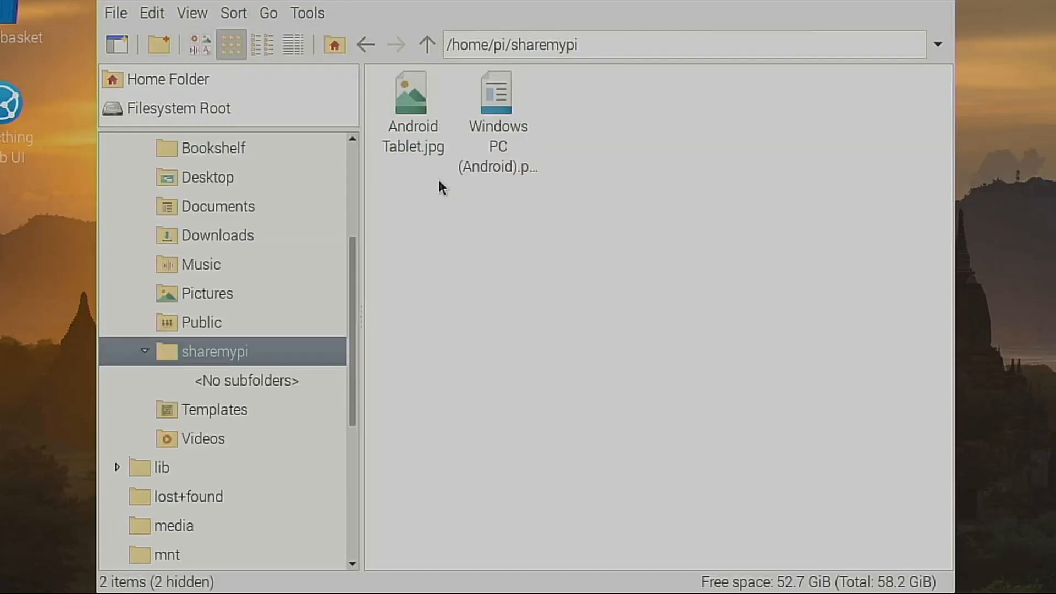
# Step: Copy Raspberry Pi.jpg from Pictures into the sharemypi folder and view the copy
pyautogui.click(219, 301)
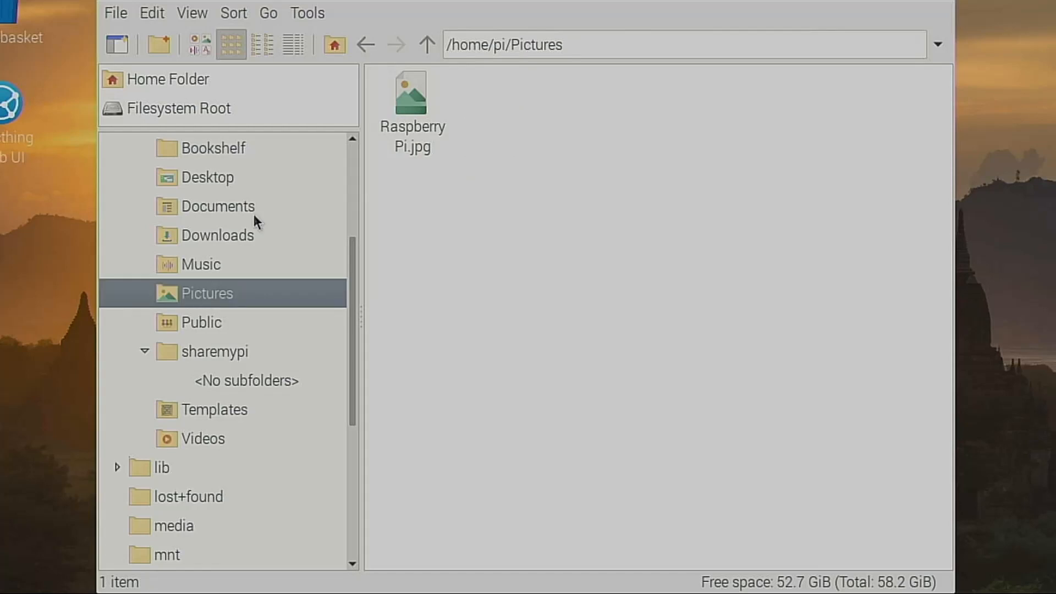
pyautogui.rightClick(404, 125)
pyautogui.click(495, 271)
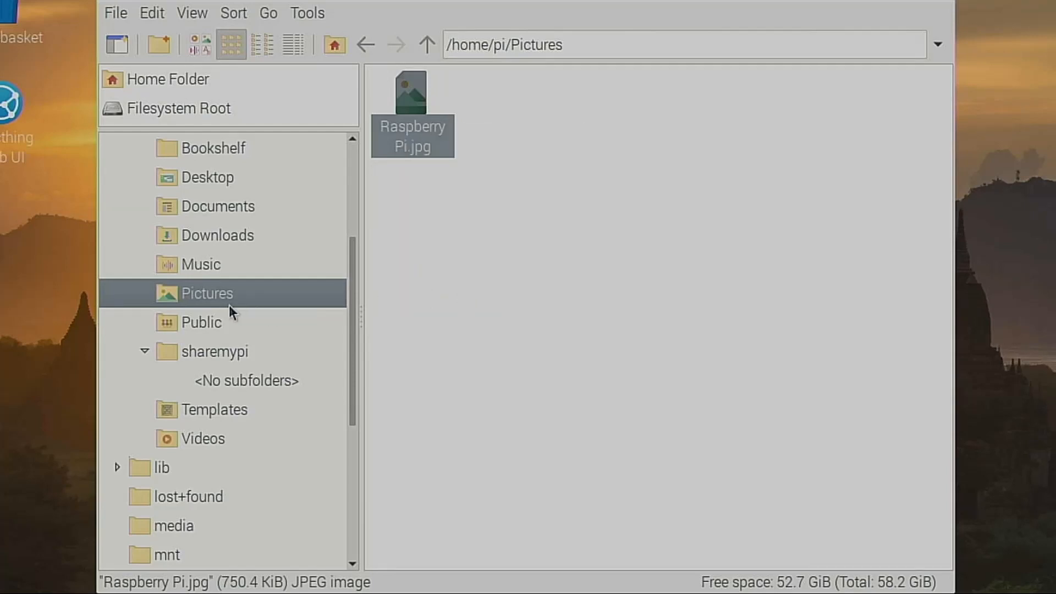
pyautogui.click(209, 352)
pyautogui.rightClick(423, 243)
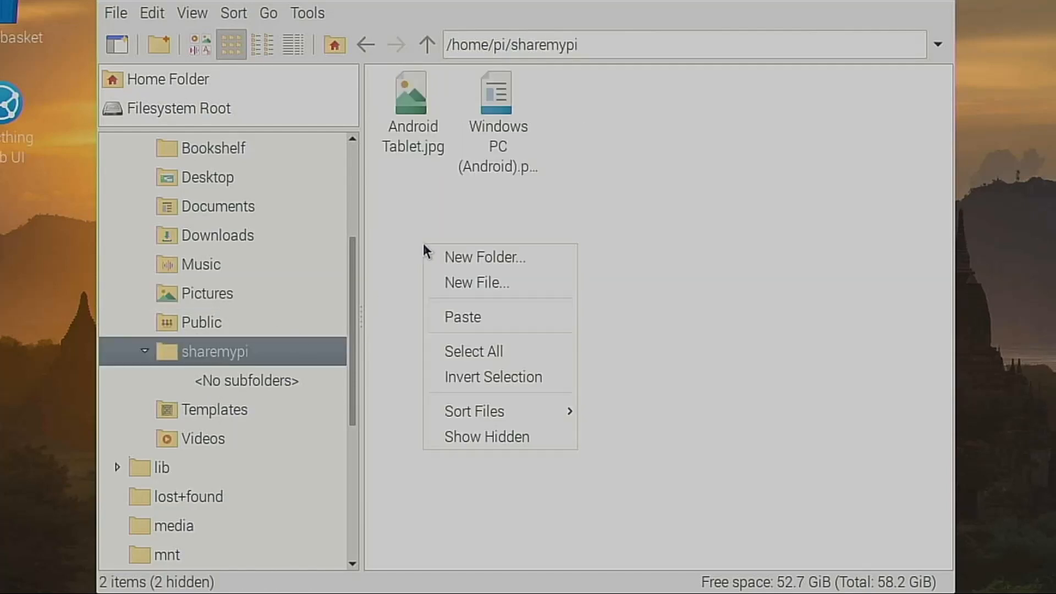
pyautogui.click(474, 318)
pyautogui.doubleClick(496, 109)
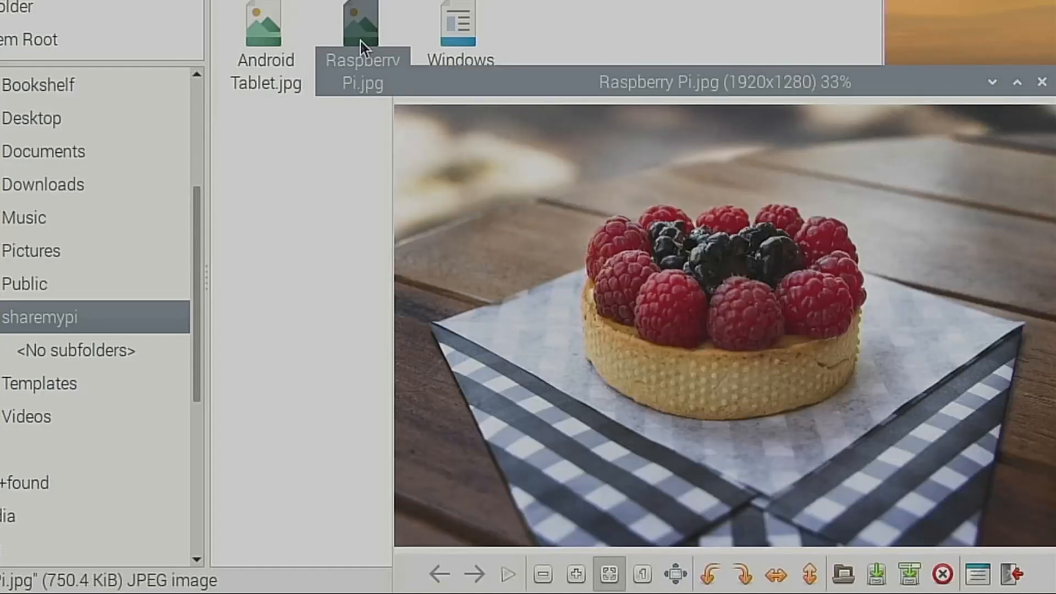
pyautogui.click(1042, 81)
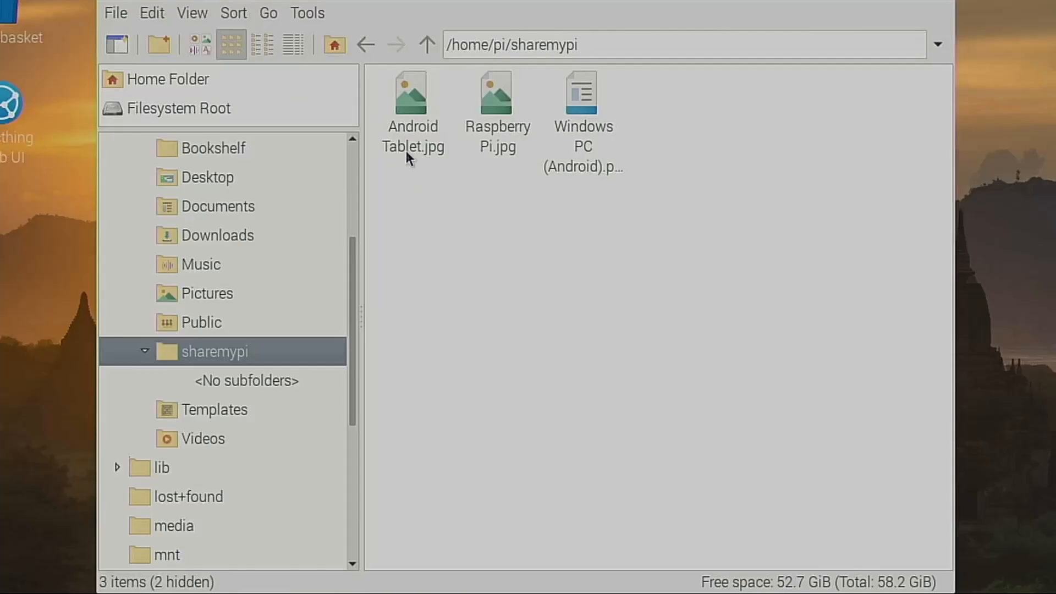
# Step: Rename Android Tablet.jpg in sharemypi as Android Tablet (Pi).jpg
pyautogui.rightClick(407, 136)
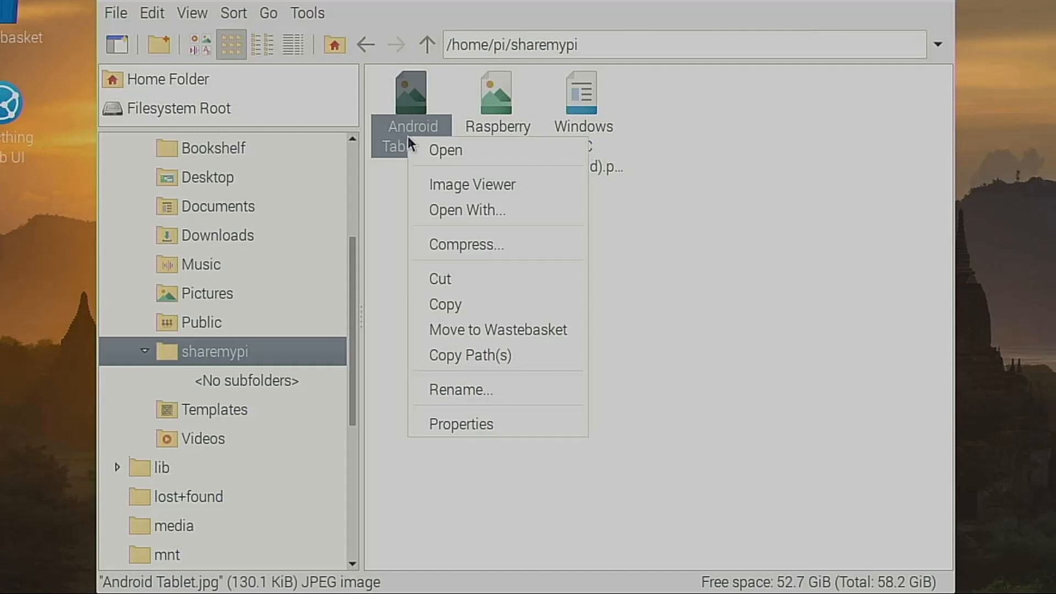
pyautogui.click(481, 391)
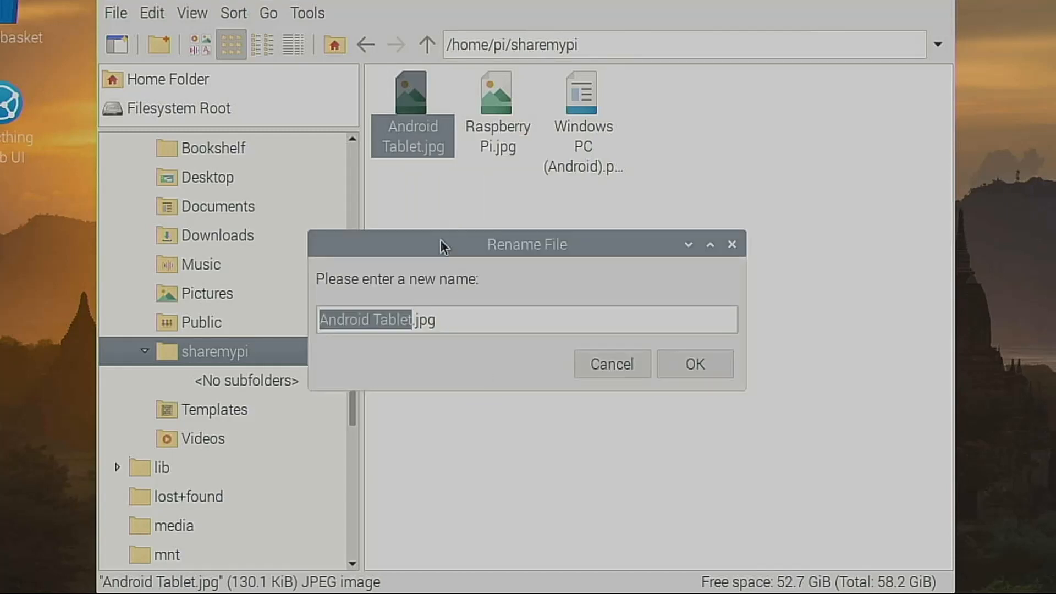
pyautogui.press('Right')
pyautogui.write('(R')
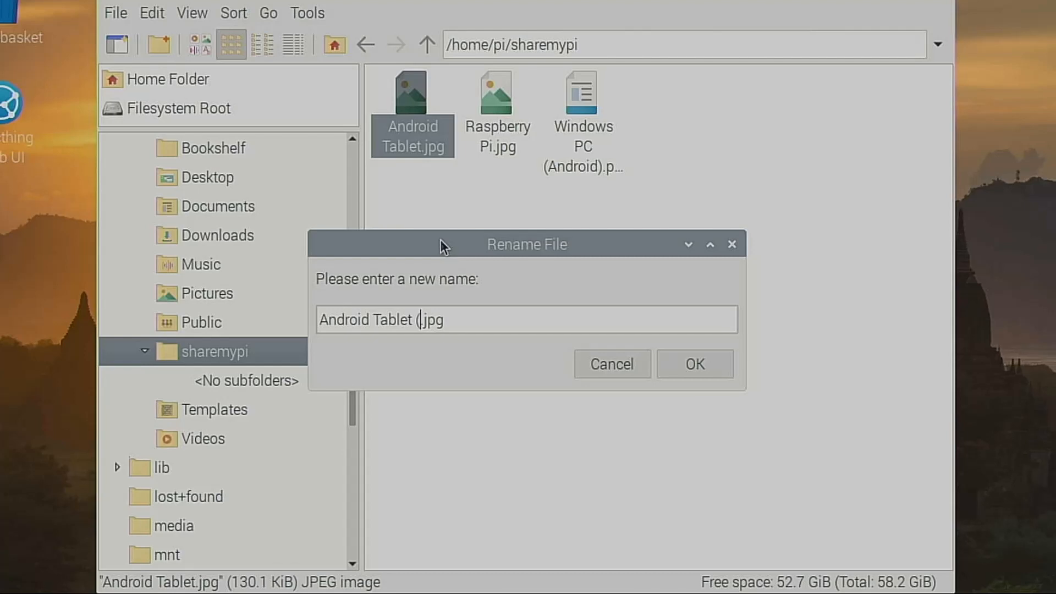
pyautogui.write('i)')
pyautogui.click(691, 361)
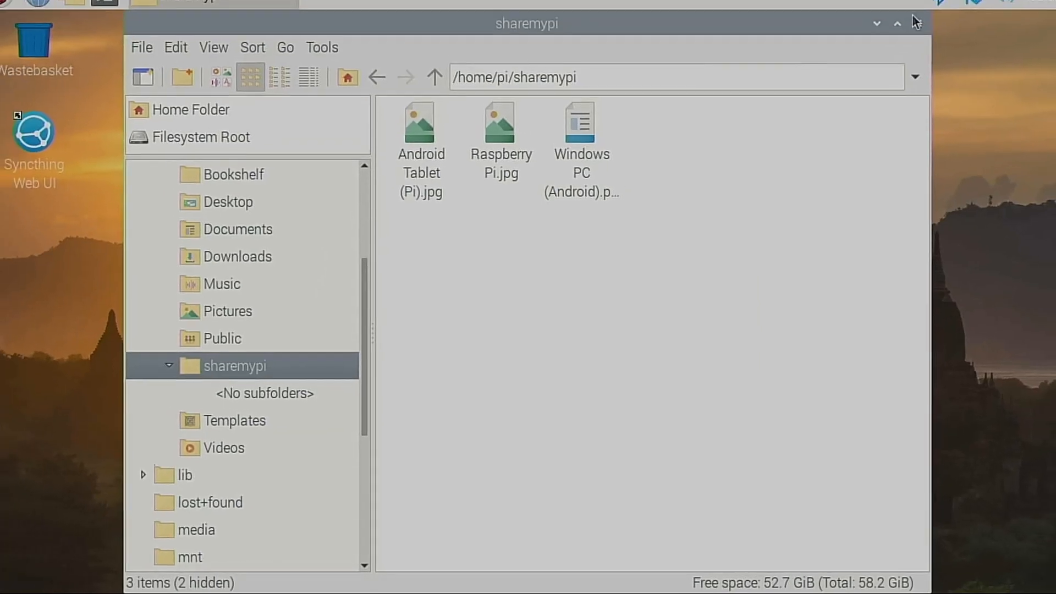
# Step: Leave the Raspberry Pi file manager and go to the sharemypi folder in the home directory on the Linux PC
pyautogui.click(930, 4)
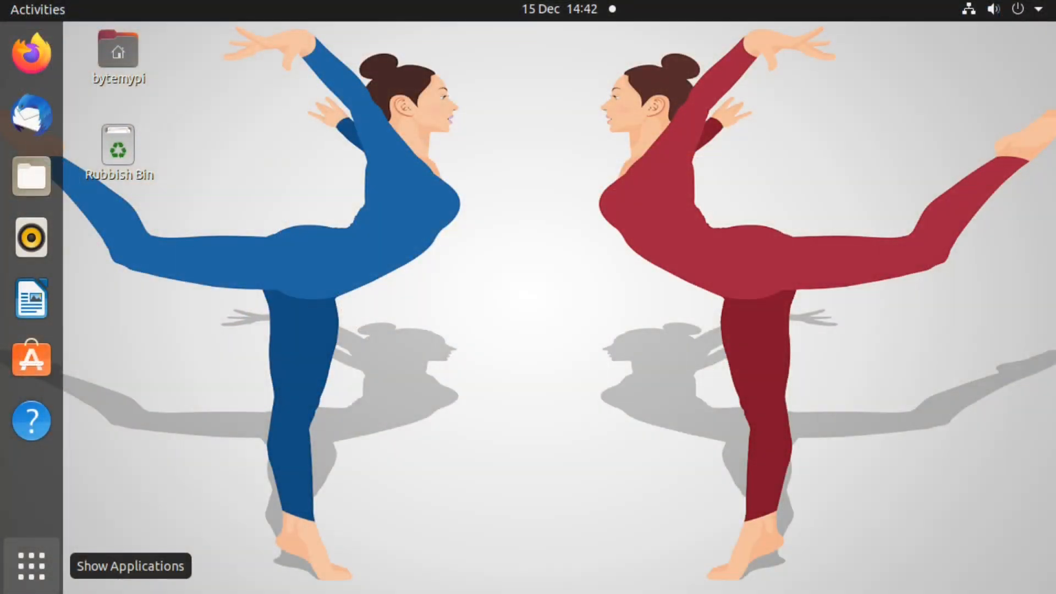
pyautogui.click(39, 181)
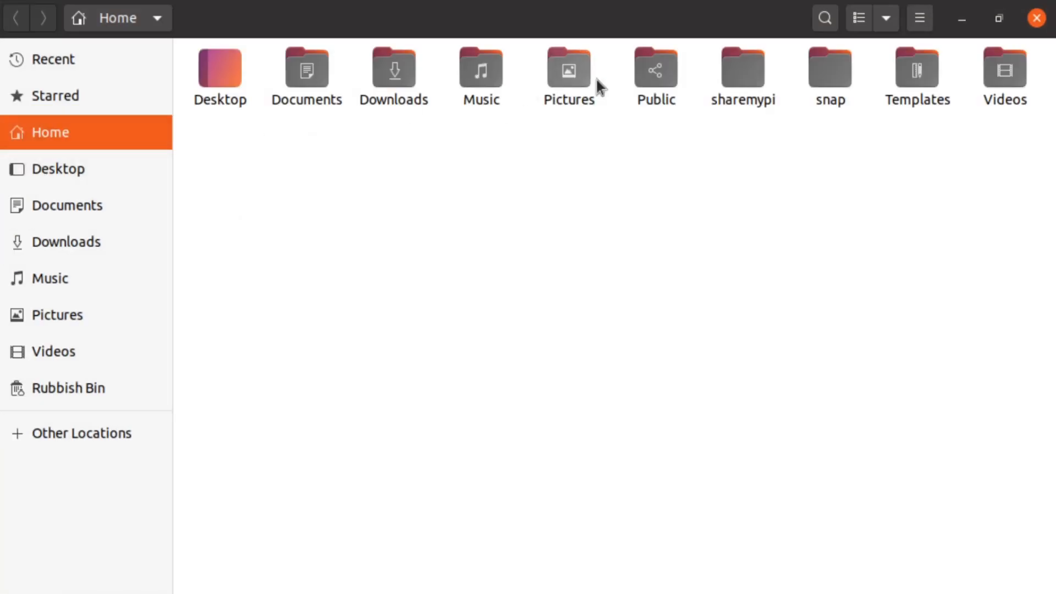
pyautogui.doubleClick(754, 88)
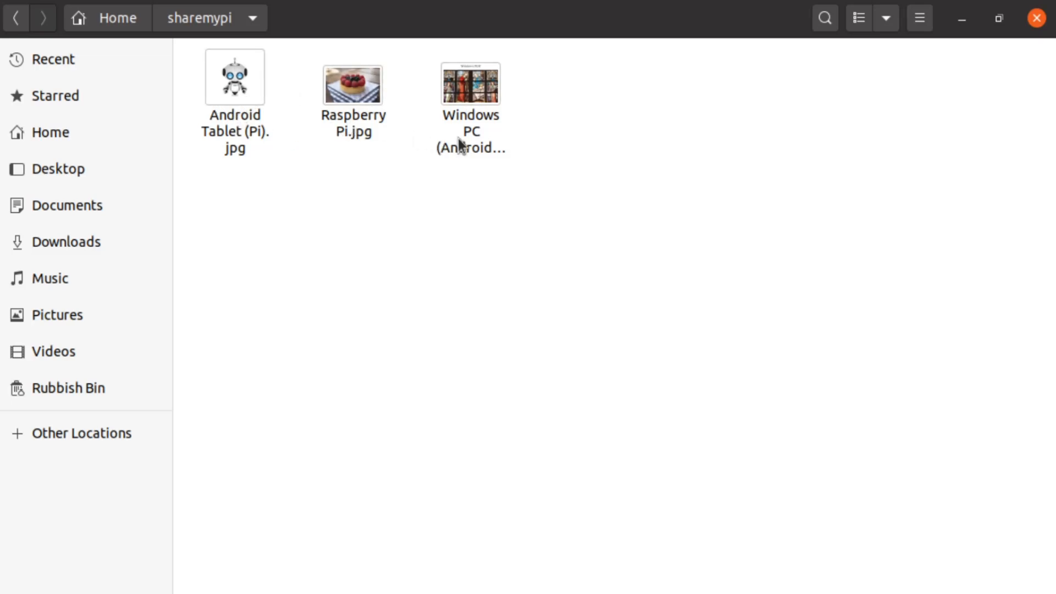
# Step: Show hidden files in sharemypi, check the contents of the .stversions folder, and return to sharemypi
pyautogui.click(917, 19)
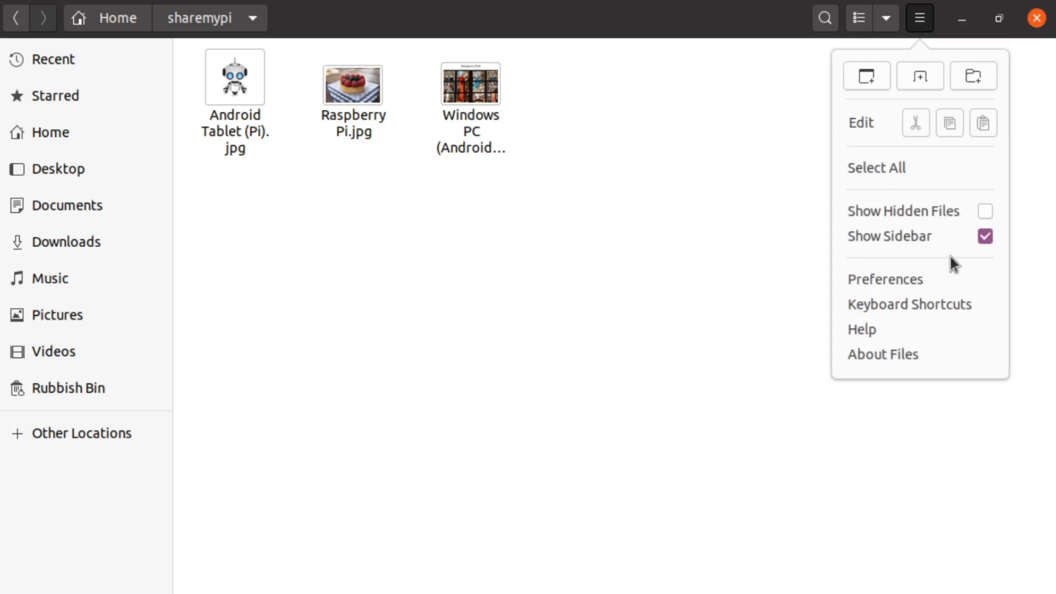
pyautogui.click(985, 211)
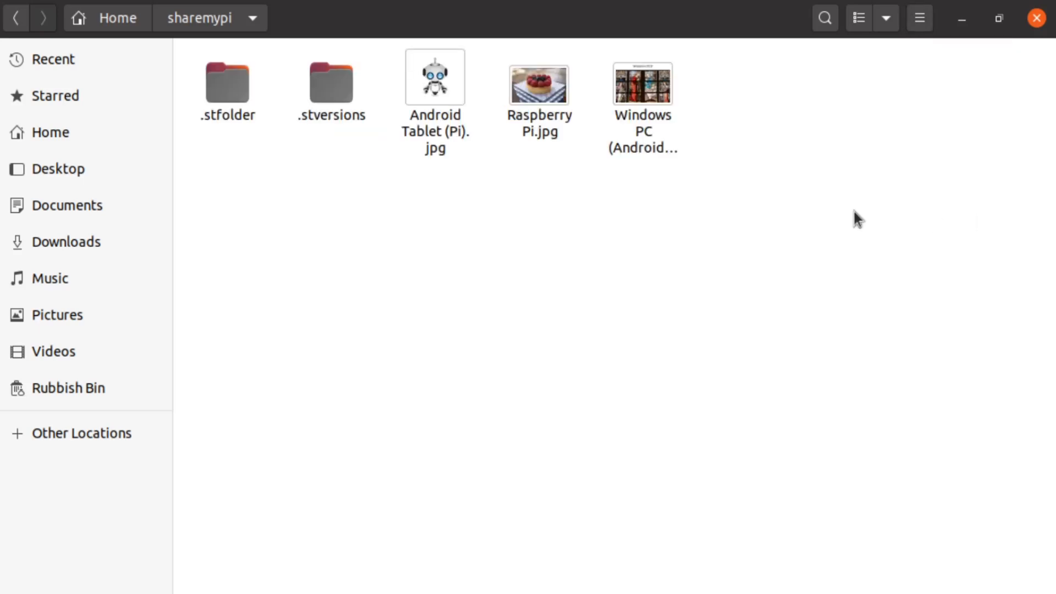
pyautogui.doubleClick(325, 98)
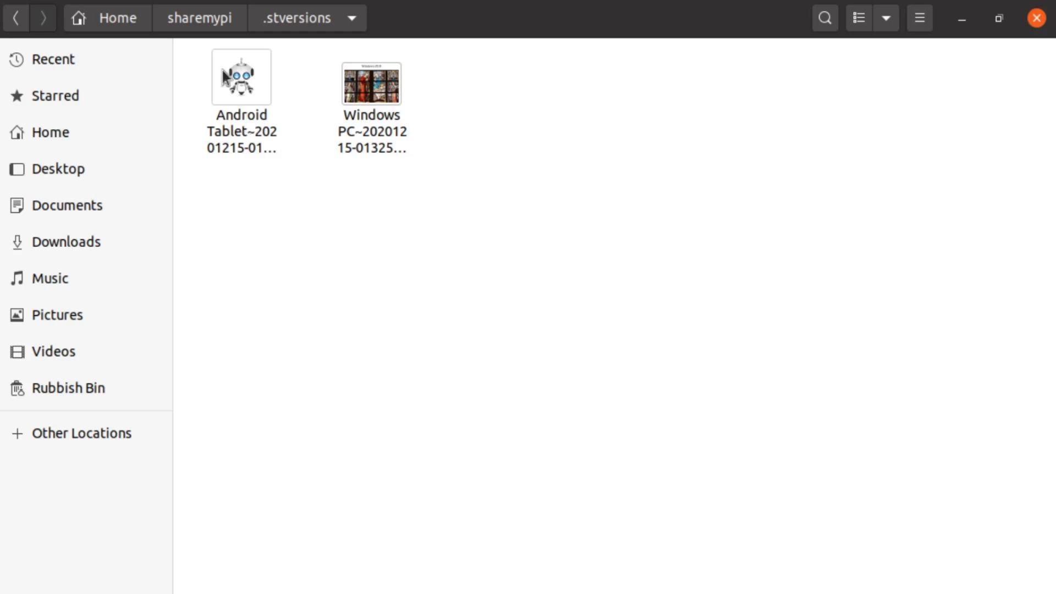
pyautogui.click(204, 25)
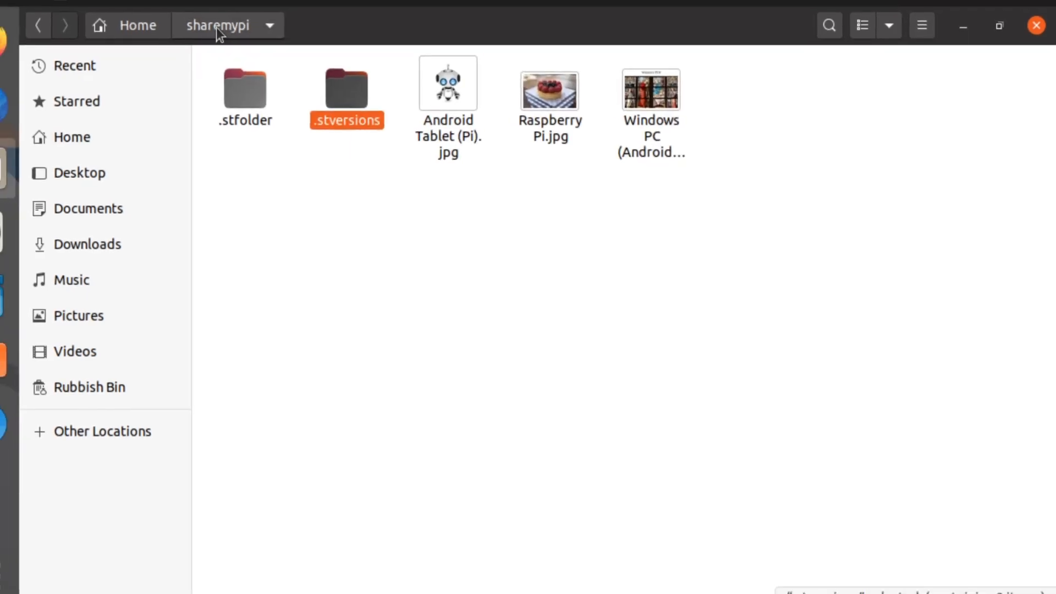
# Step: Open the text editor and write "Shared with Syncthing" in a new document
pyautogui.press('super')
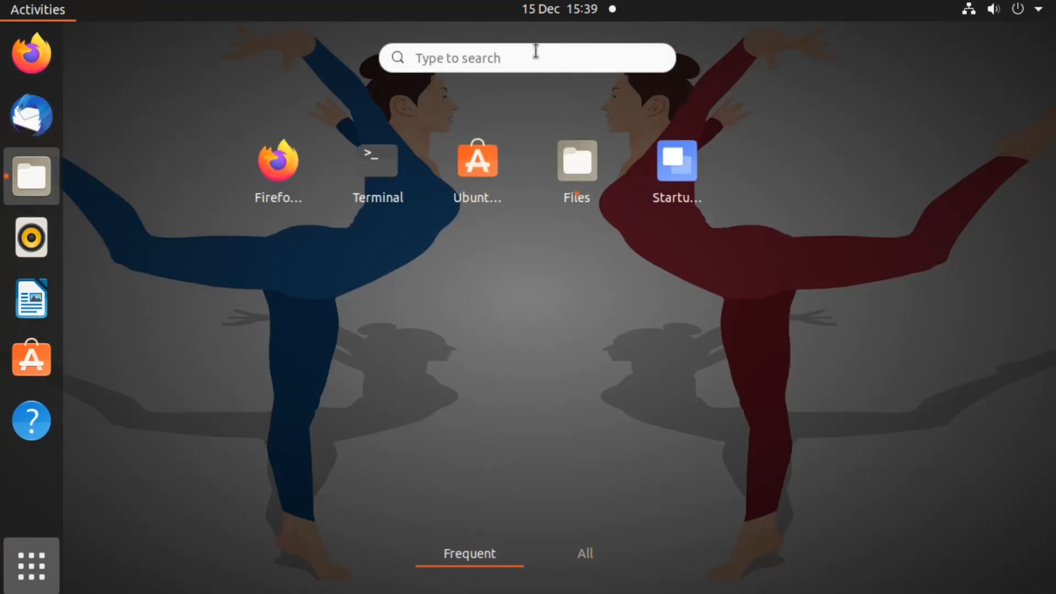
pyautogui.write('text')
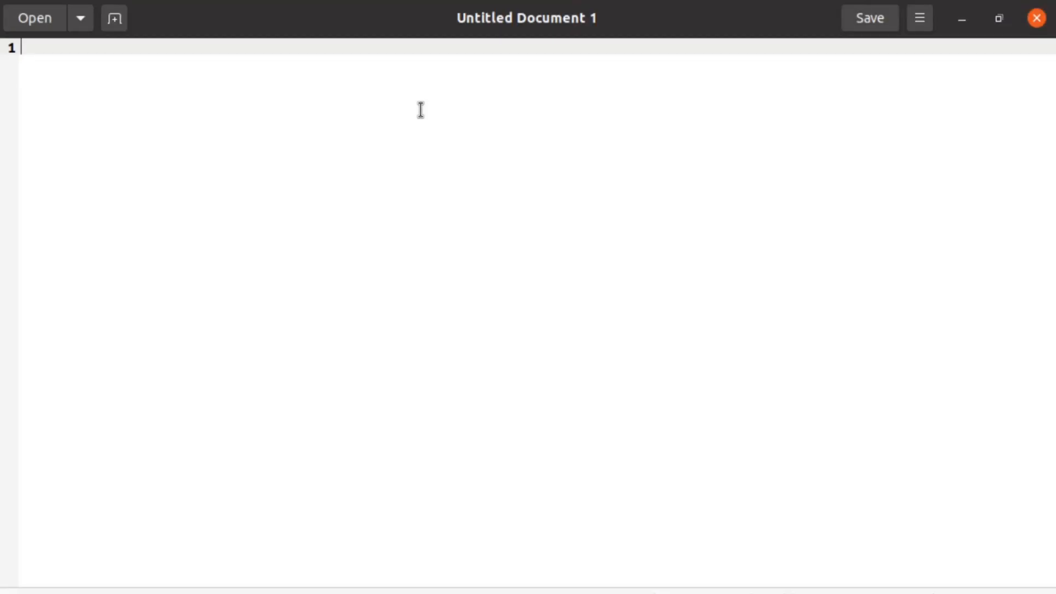
pyautogui.write('Share')
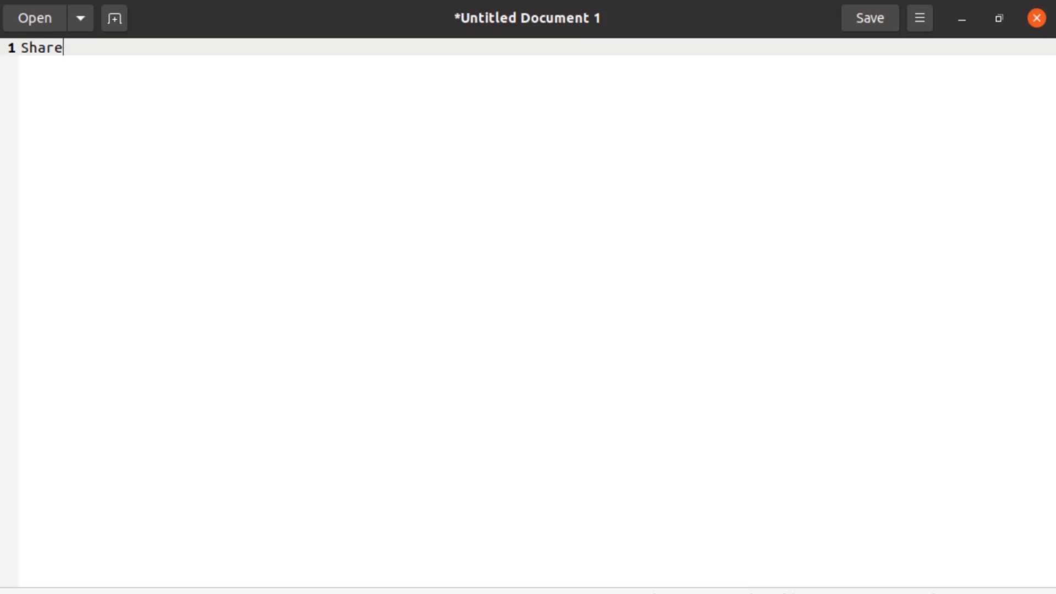
pyautogui.write('d with Syncthing')
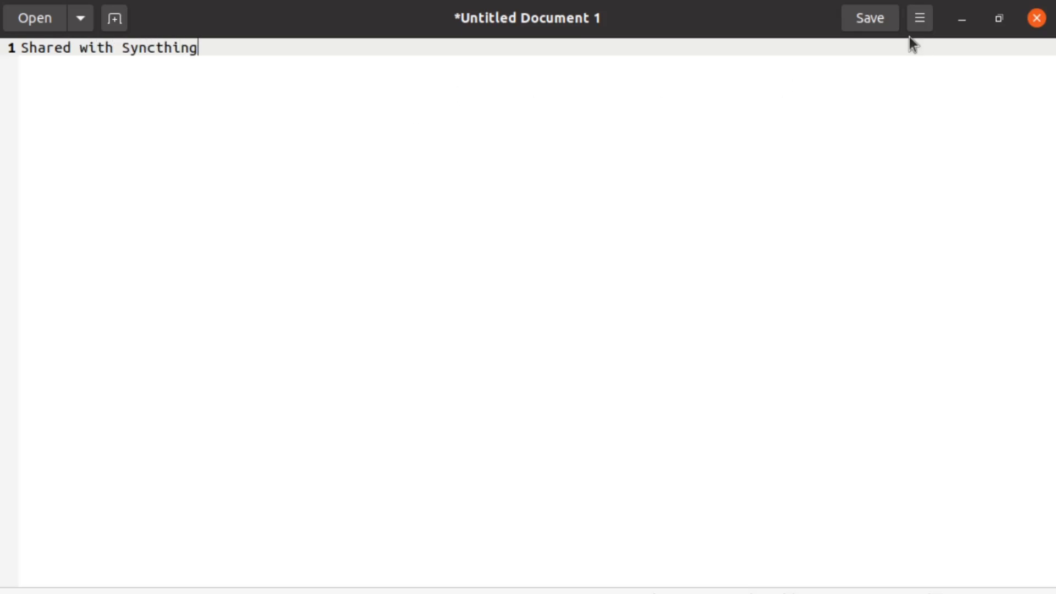
# Step: Save the document as Linux PC.txt in the sharemypi folder and close the text editor
pyautogui.click(868, 23)
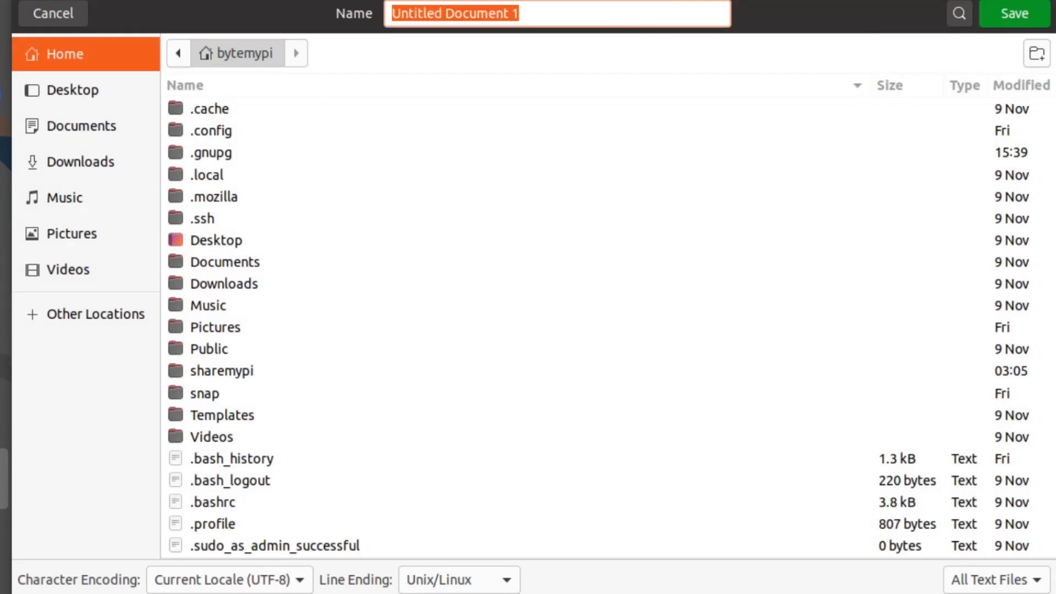
pyautogui.write('Linux P')
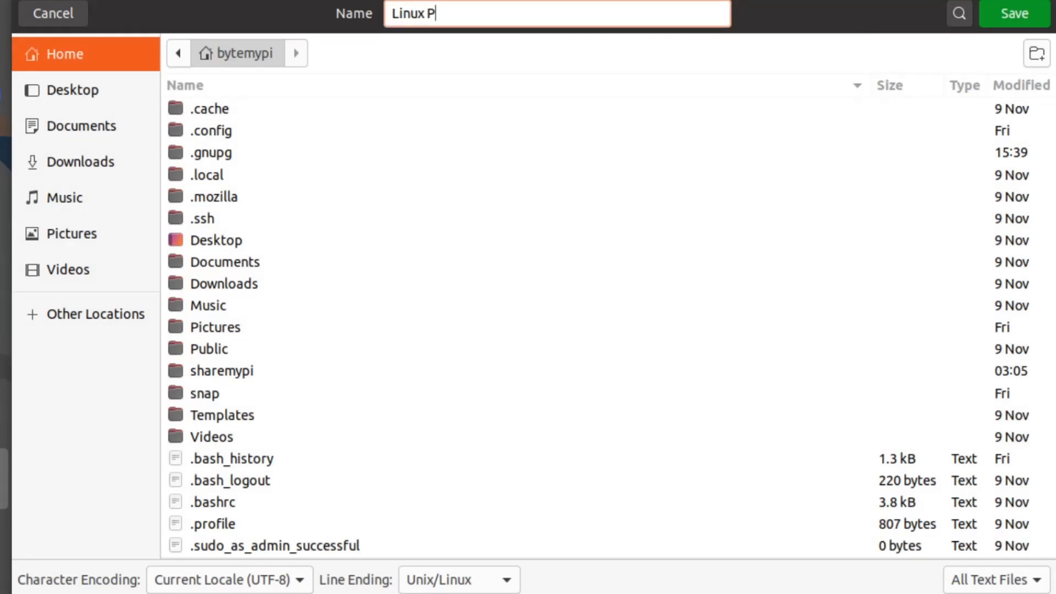
pyautogui.write('C.txt')
pyautogui.doubleClick(245, 371)
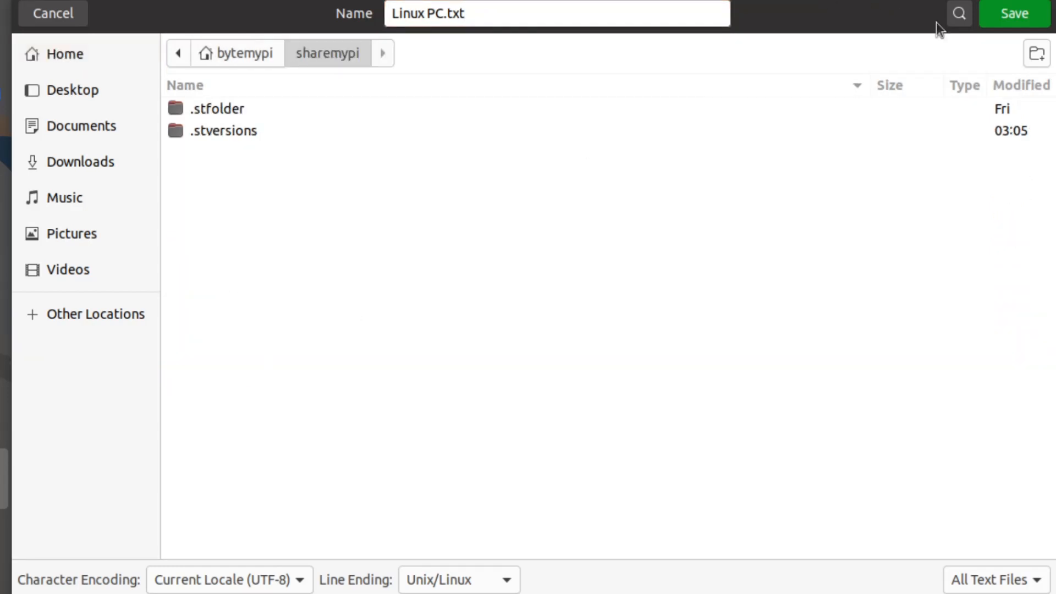
pyautogui.click(1014, 15)
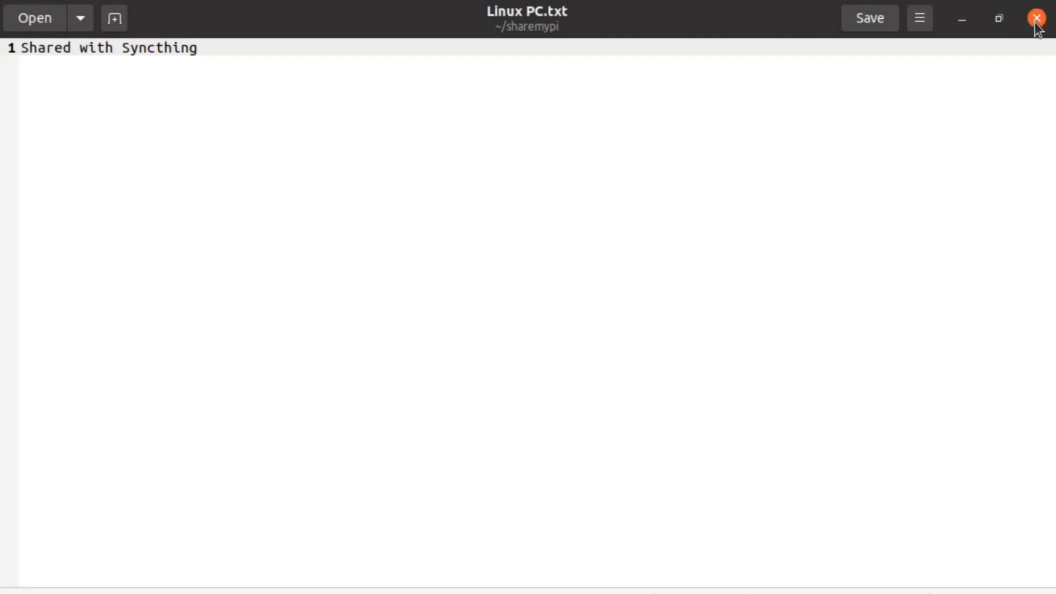
pyautogui.click(1035, 20)
# Step: Select Linux PC.txt in sharemypi and hide hidden files again
pyautogui.click(521, 100)
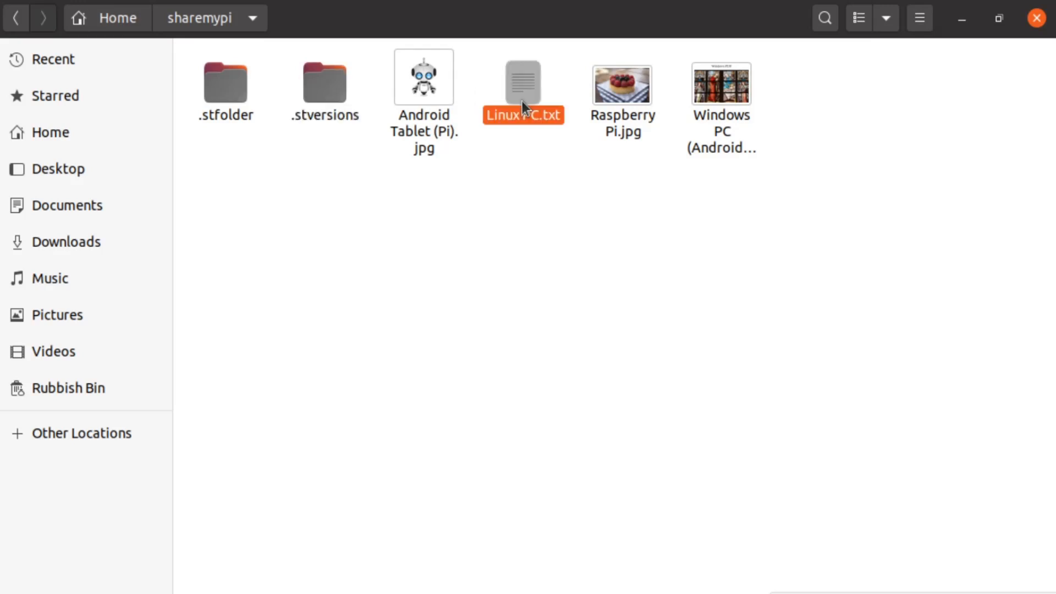
pyautogui.click(922, 25)
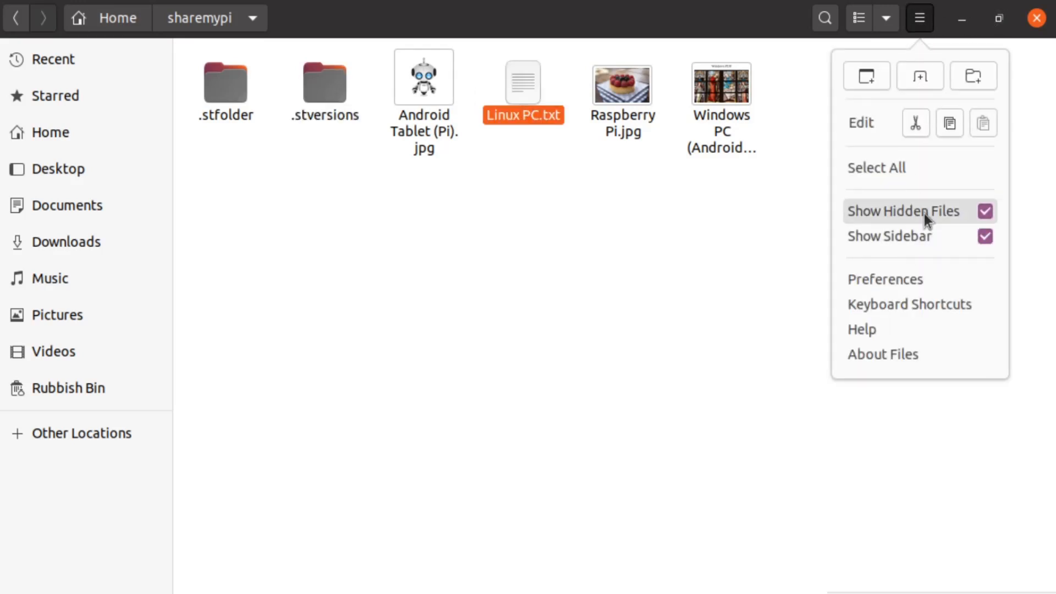
pyautogui.click(978, 208)
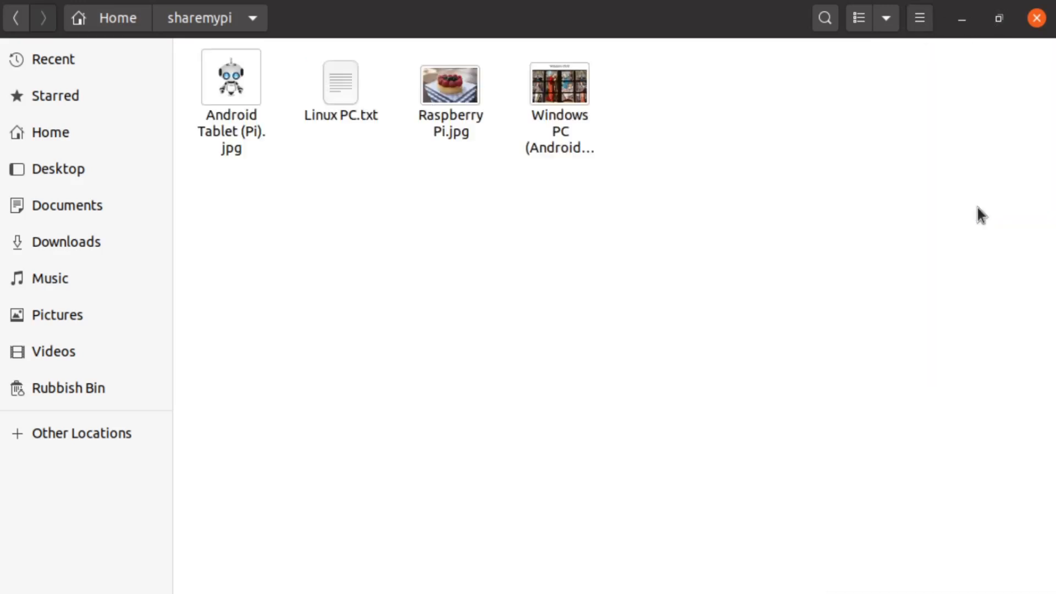
# Step: Rename Raspberry Pi.jpg in sharemypi as Raspberry Pi (Linux PC).jpg
pyautogui.rightClick(435, 123)
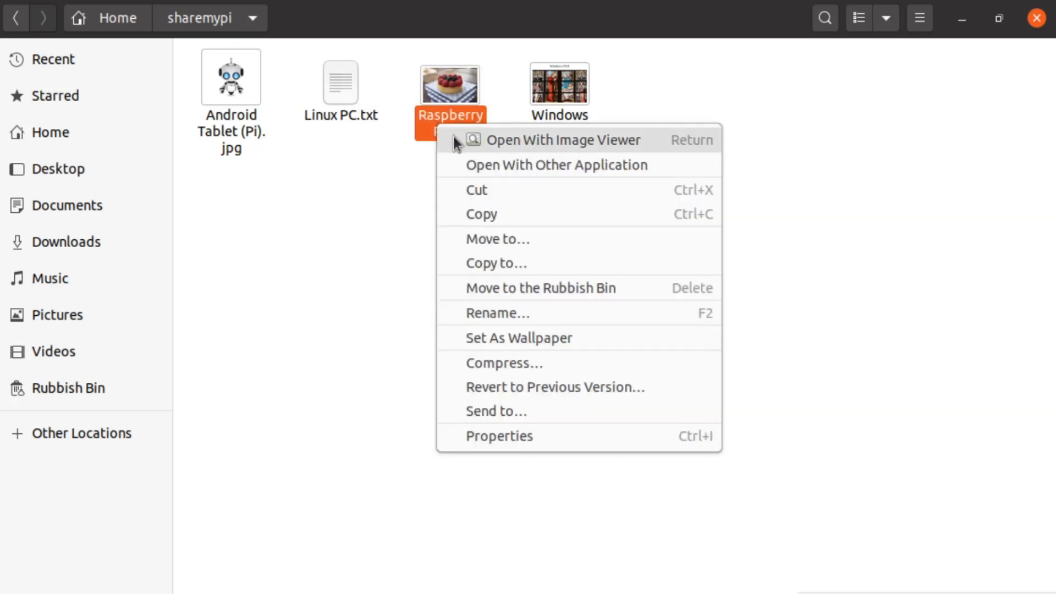
pyautogui.click(486, 313)
pyautogui.click(404, 200)
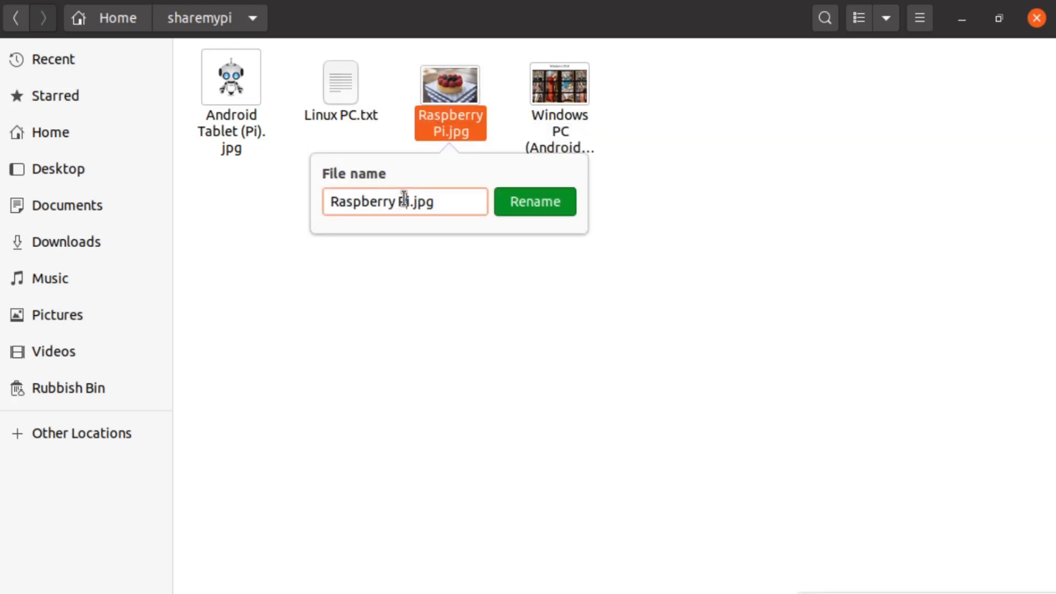
pyautogui.write('(Linux PC)')
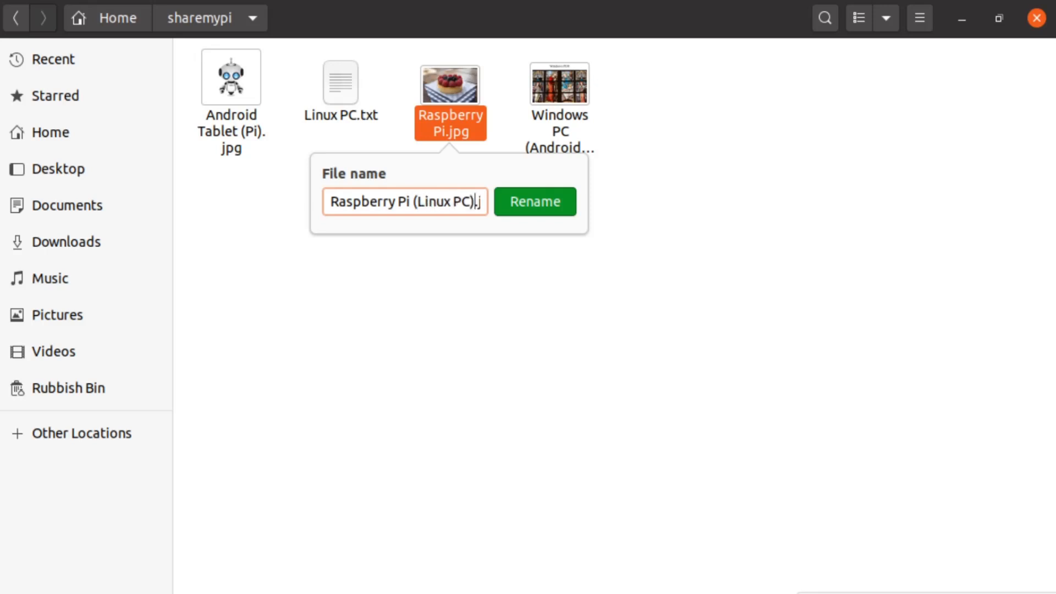
pyautogui.click(526, 207)
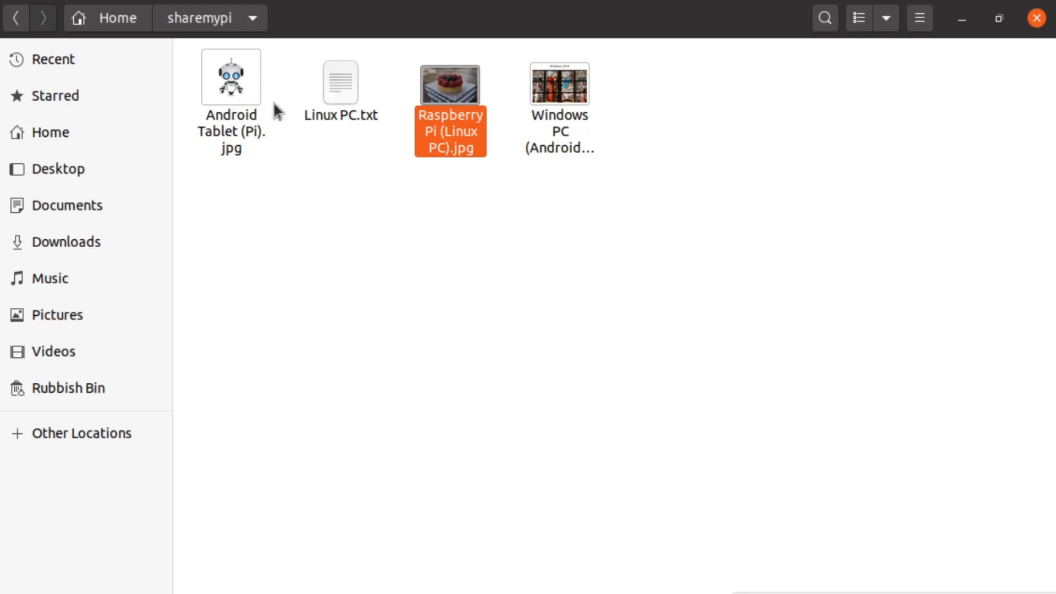
# Step: Bookmark the sharemypi folder in the file manager, try the bookmark, and close the file manager
pyautogui.click(196, 21)
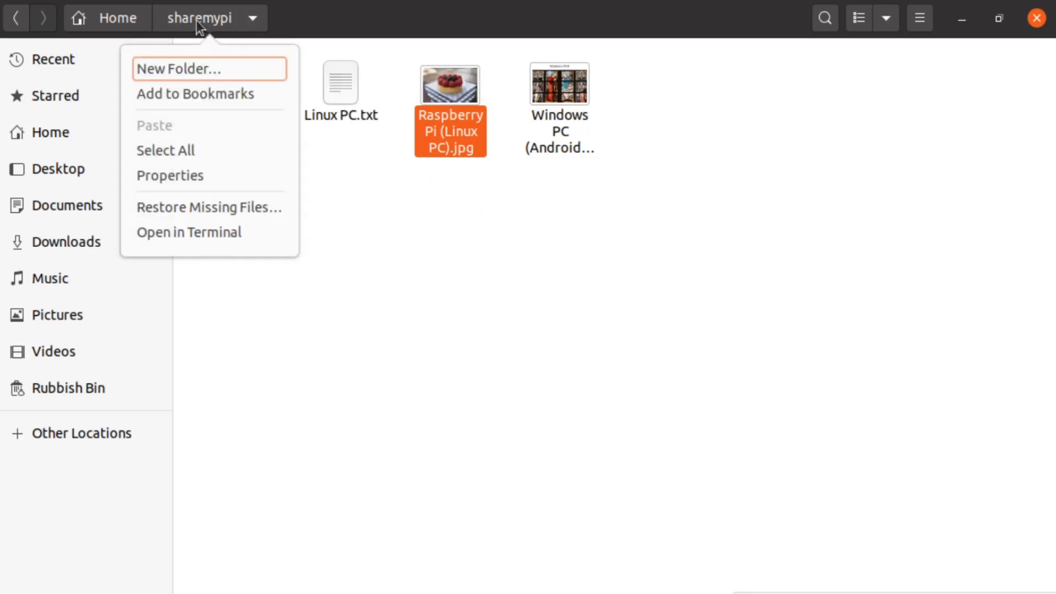
pyautogui.click(177, 103)
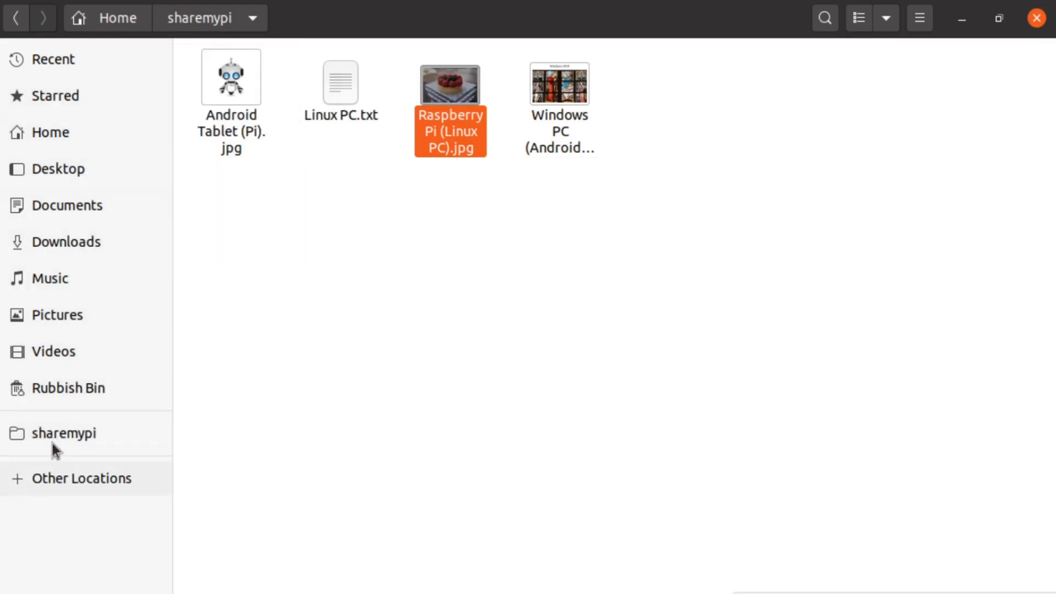
pyautogui.click(69, 435)
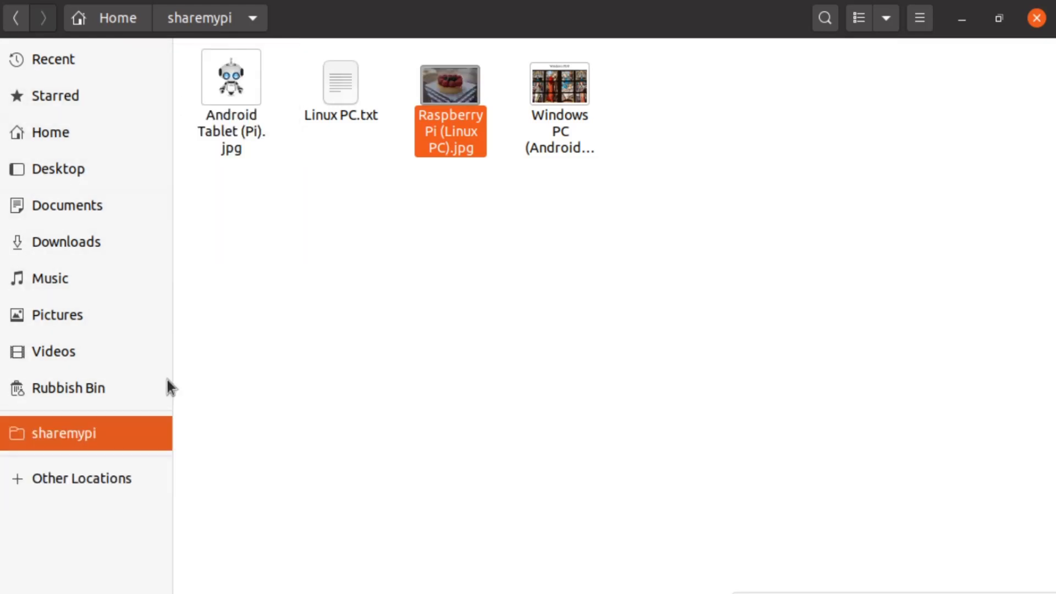
pyautogui.click(1031, 22)
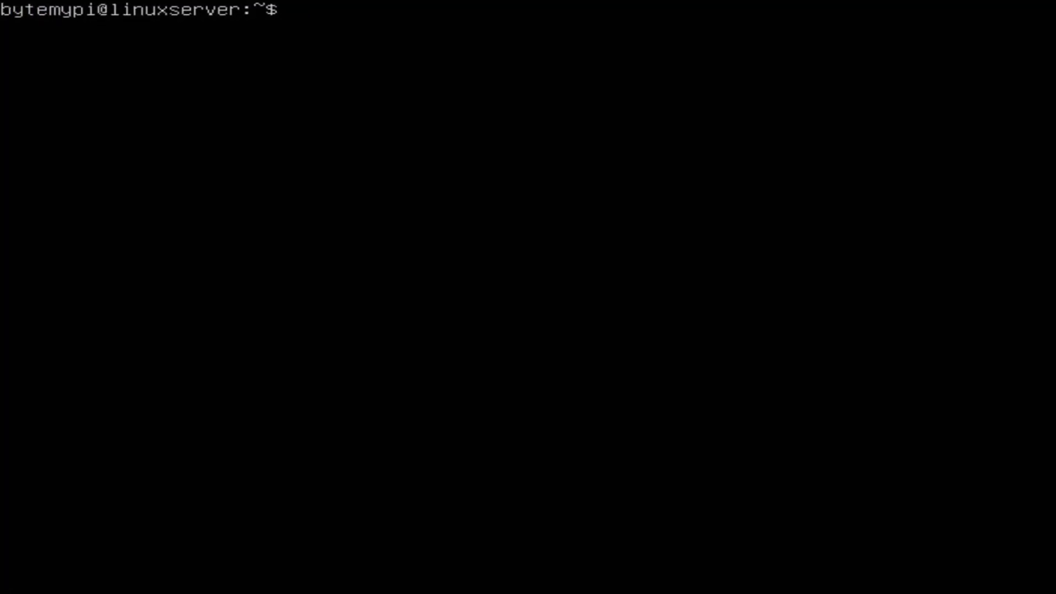
# Step: On the Linux server, list the home directory, change to sharemypi, and list its files
pyautogui.write('ls')
pyautogui.press('Return')
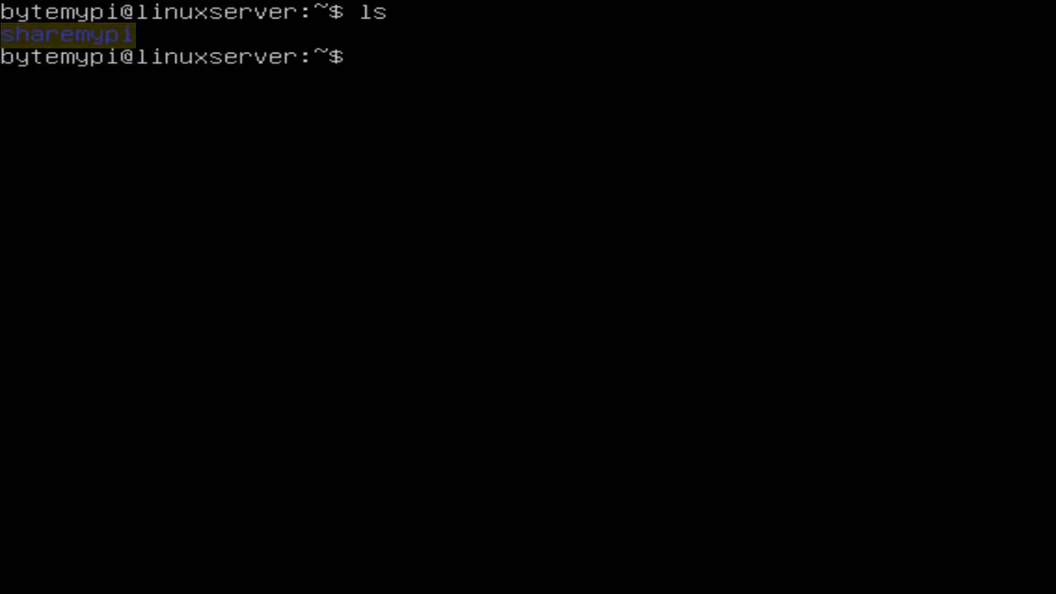
pyautogui.write('cd sharemypi')
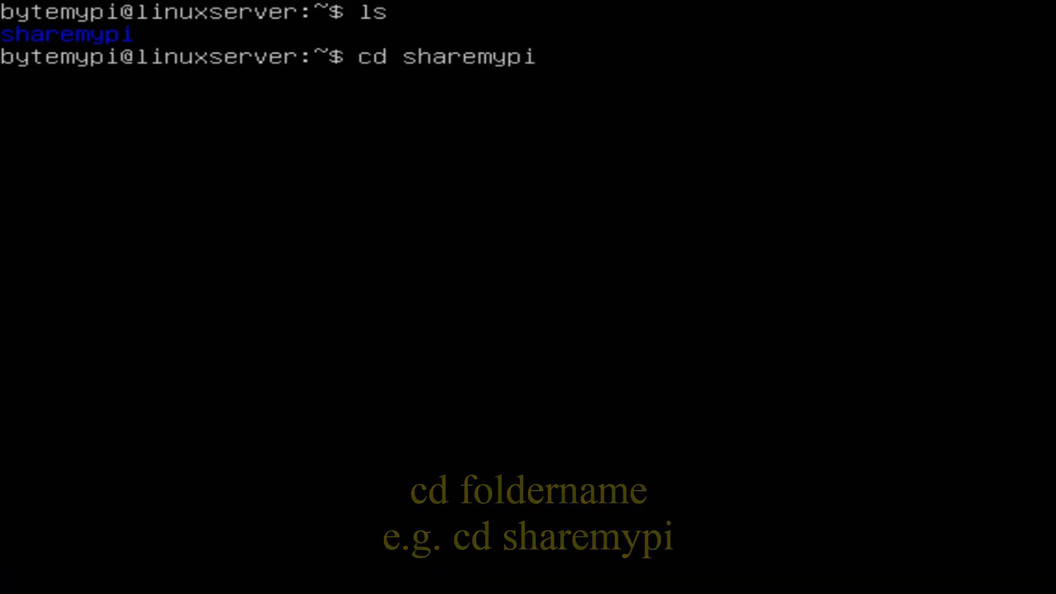
pyautogui.press('Return')
pyautogui.write('ls')
pyautogui.press('Return')
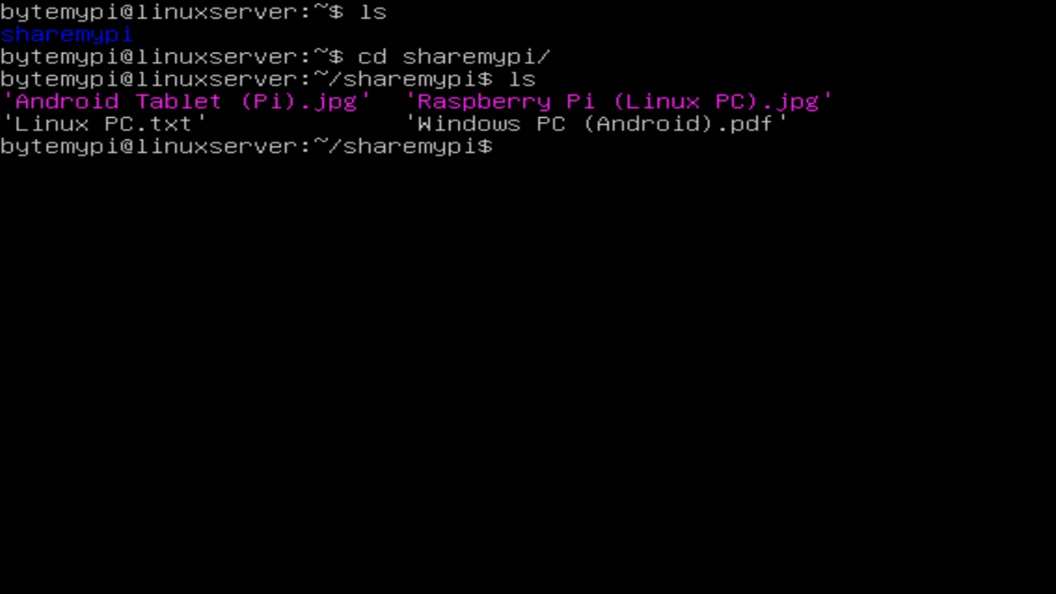
# Step: Install the jp2a package with sudo apt install and clear the terminal screen
pyautogui.write('sudo')
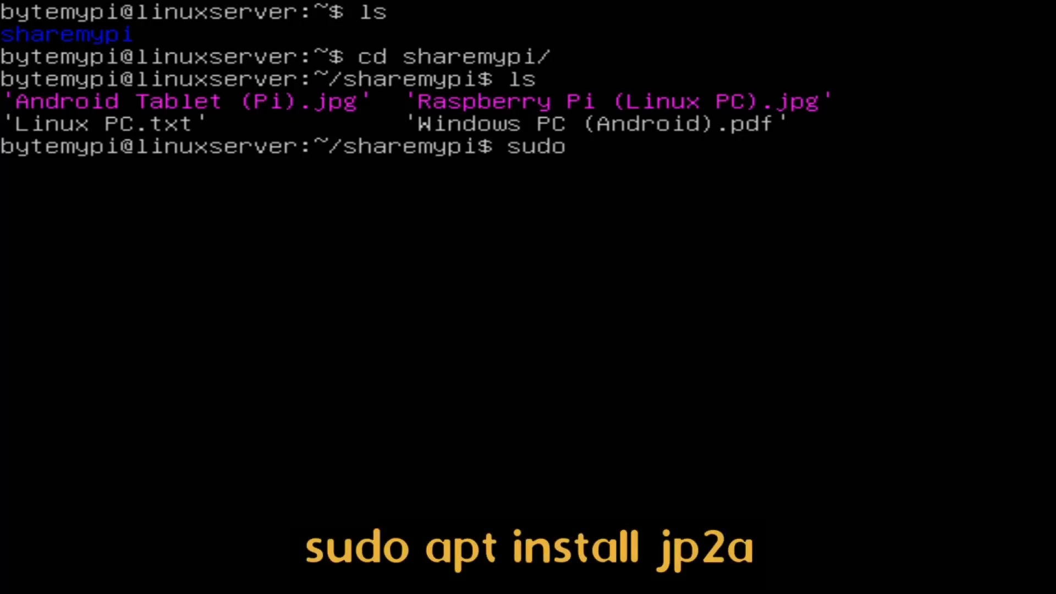
pyautogui.write(' apt install')
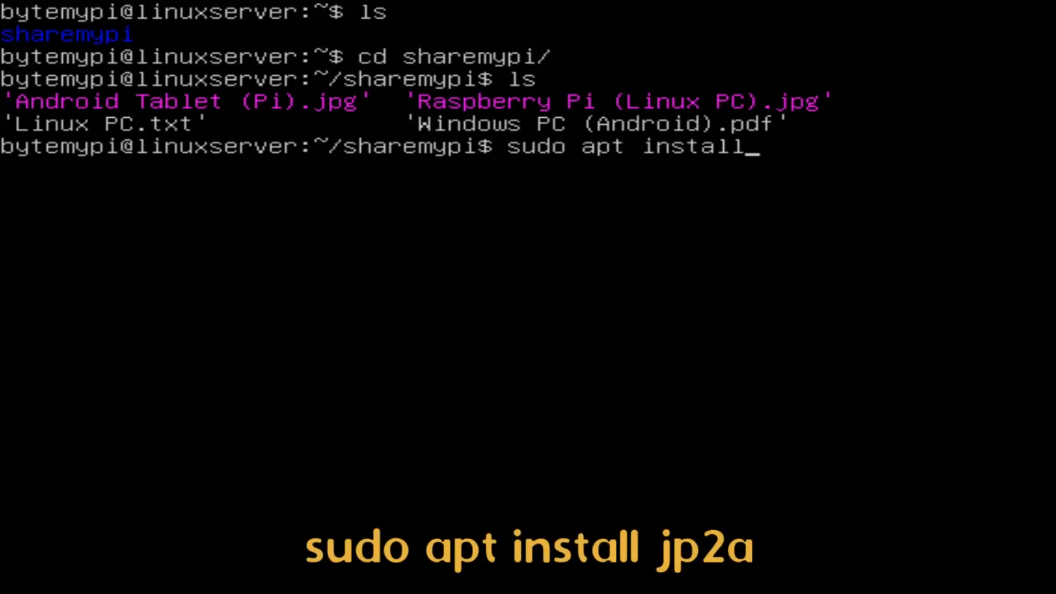
pyautogui.write(' jp2a')
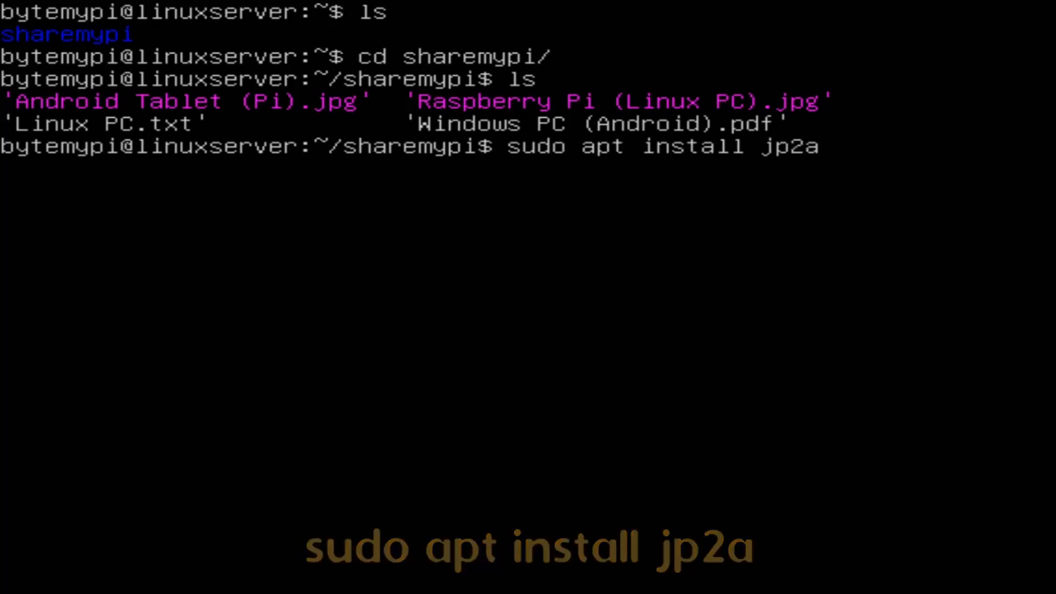
pyautogui.press('Return')
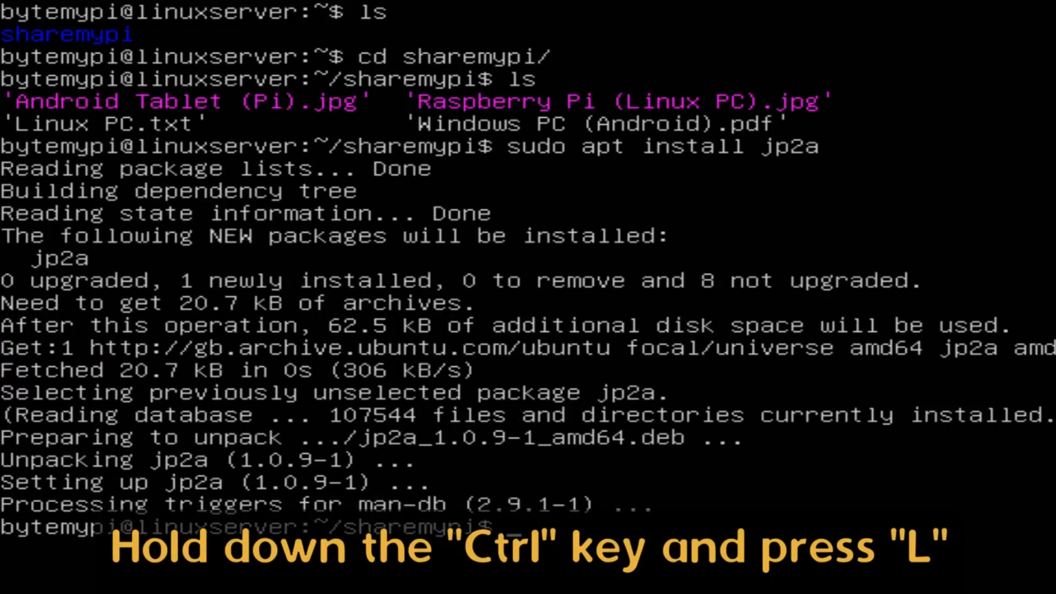
pyautogui.hotkey('ctrl', 'l')
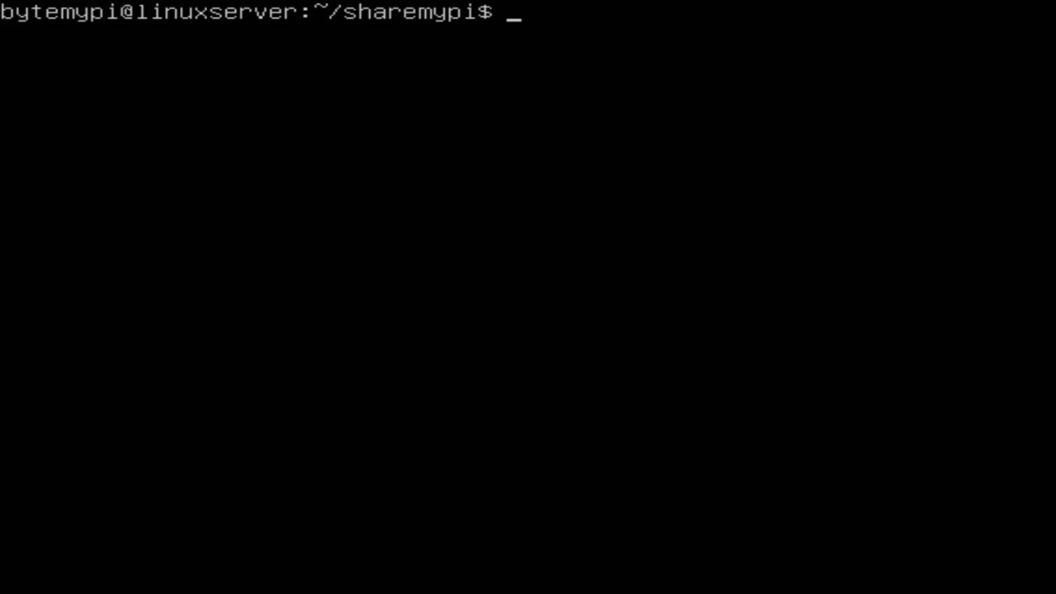
# Step: Render Android Tablet (Pi).jpg as ASCII art with jp2a, view it, and clear the terminal screen
pyautogui.write('p2')
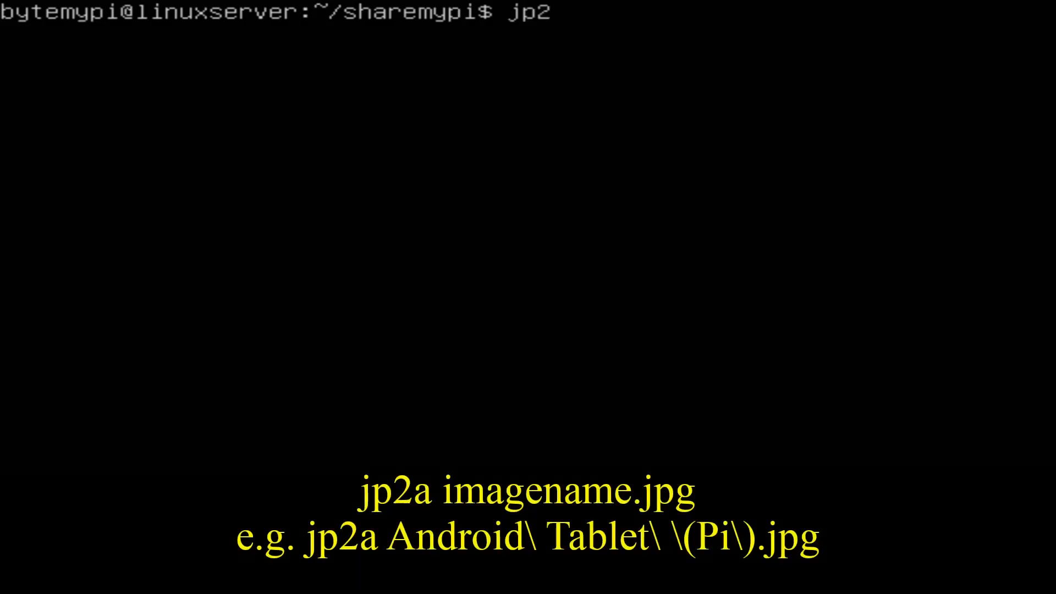
pyautogui.write('a Android')
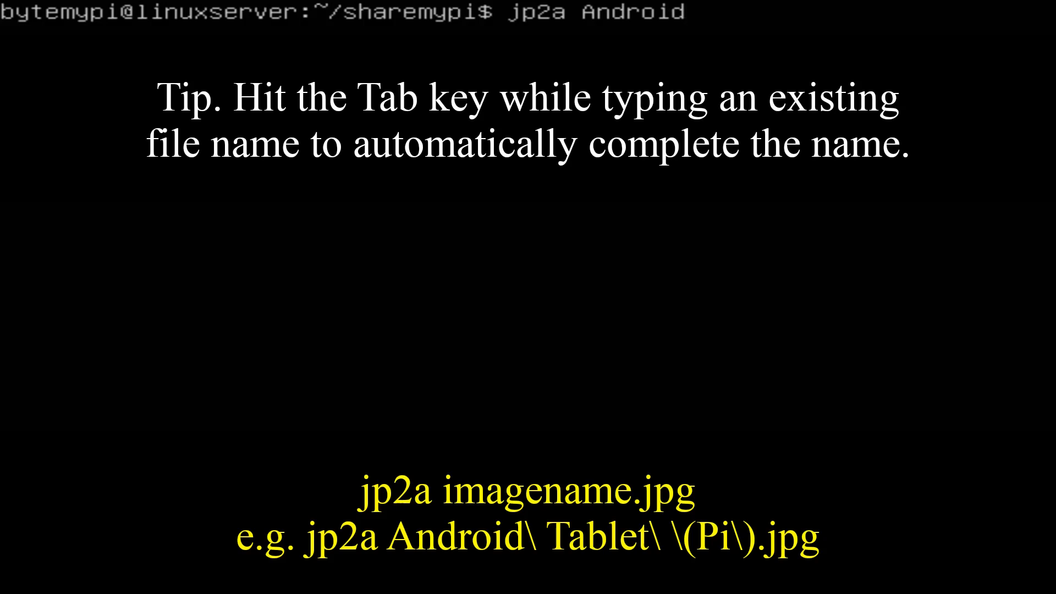
pyautogui.press('Tab')
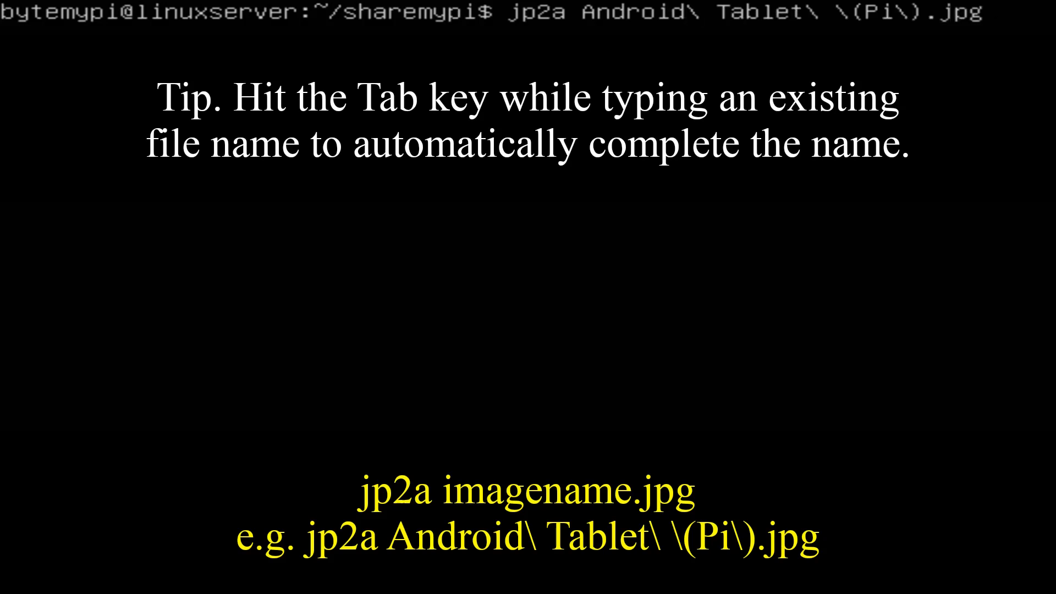
pyautogui.press('Return')
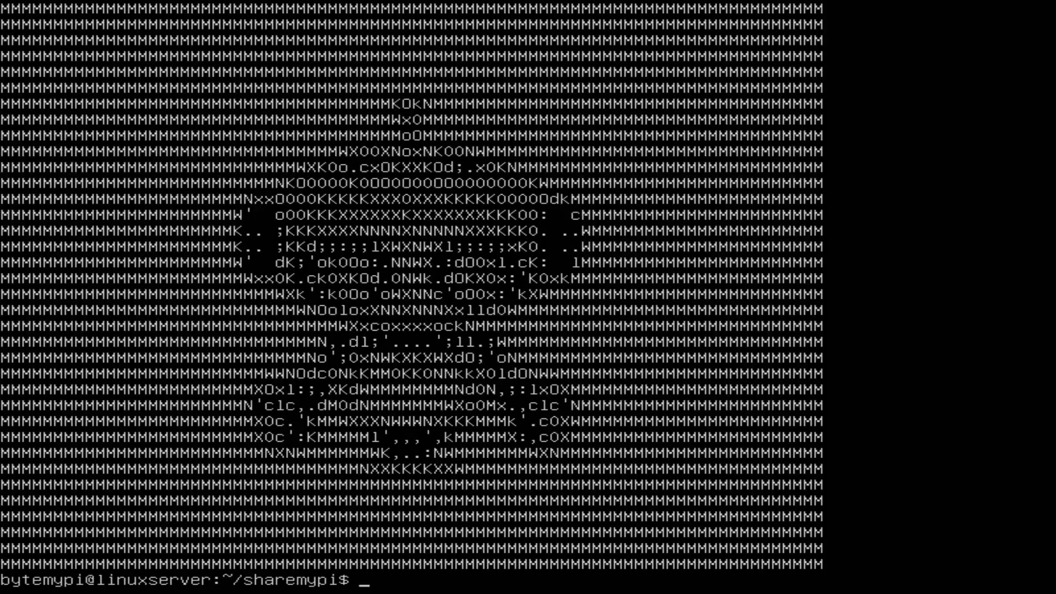
pyautogui.hotkey('ctrl', 'l')
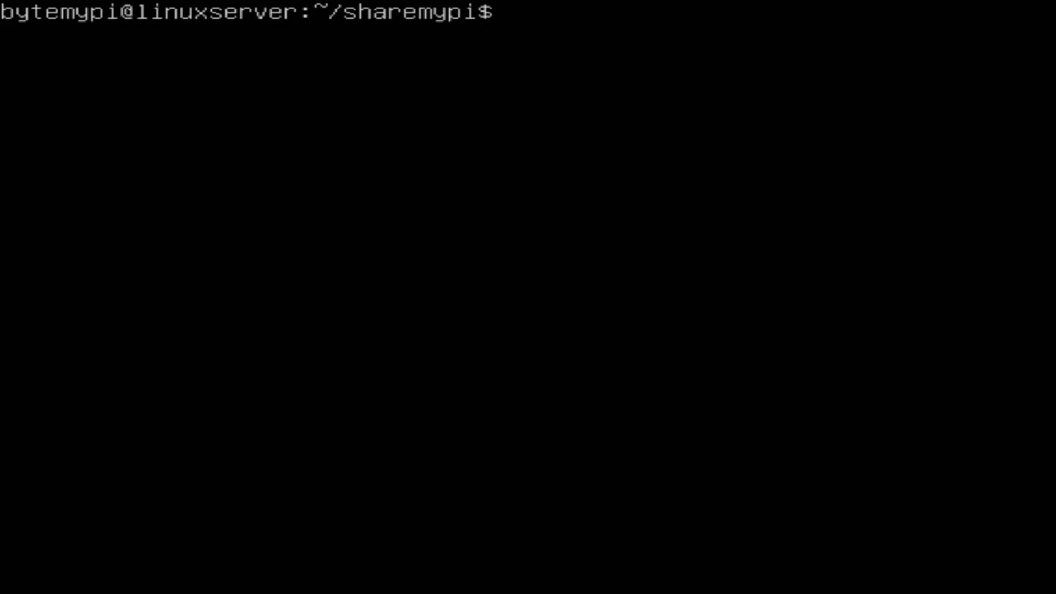
# Step: List the files in sharemypi with ls, and list them again including hidden entries with ls -a
pyautogui.write('ls')
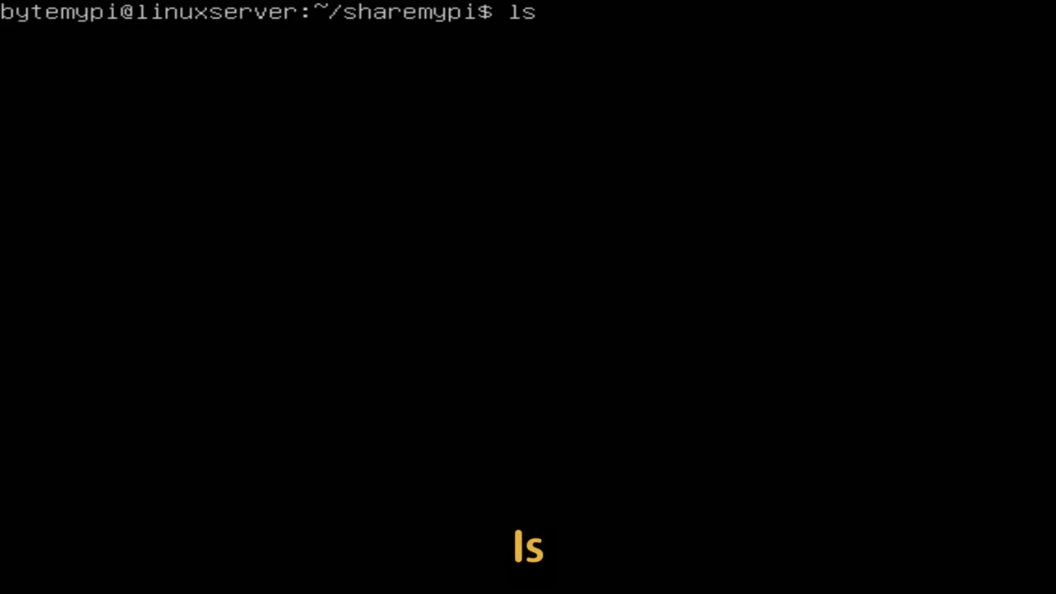
pyautogui.press('Return')
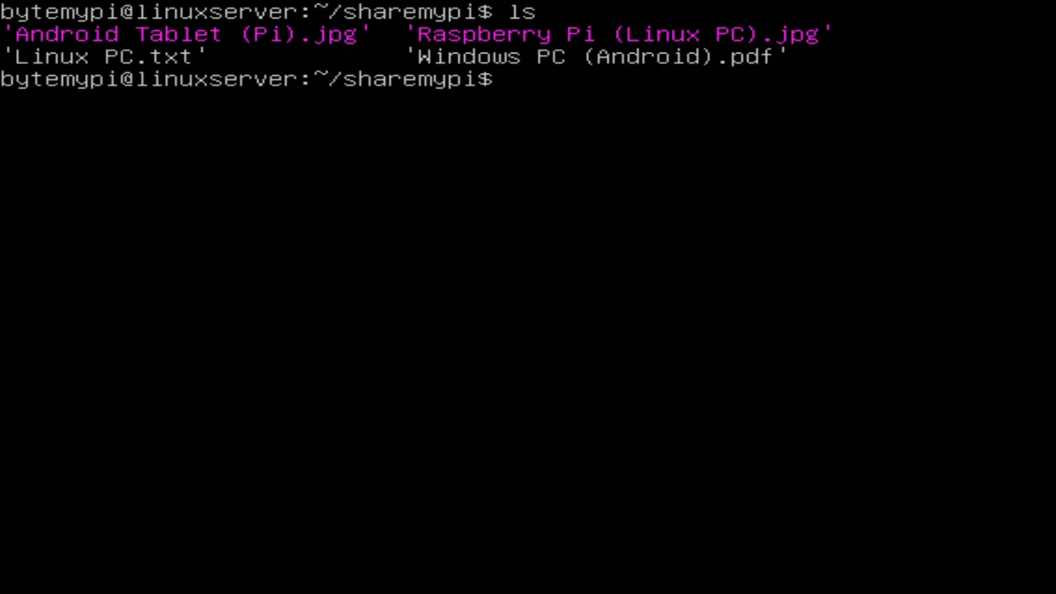
pyautogui.write('ls -a')
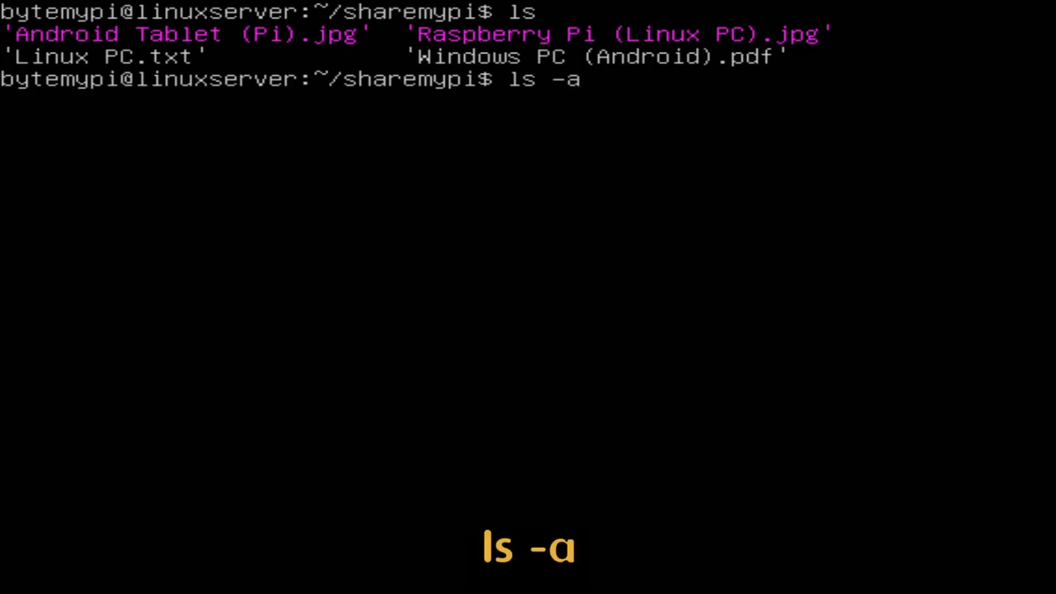
pyautogui.press('Return')
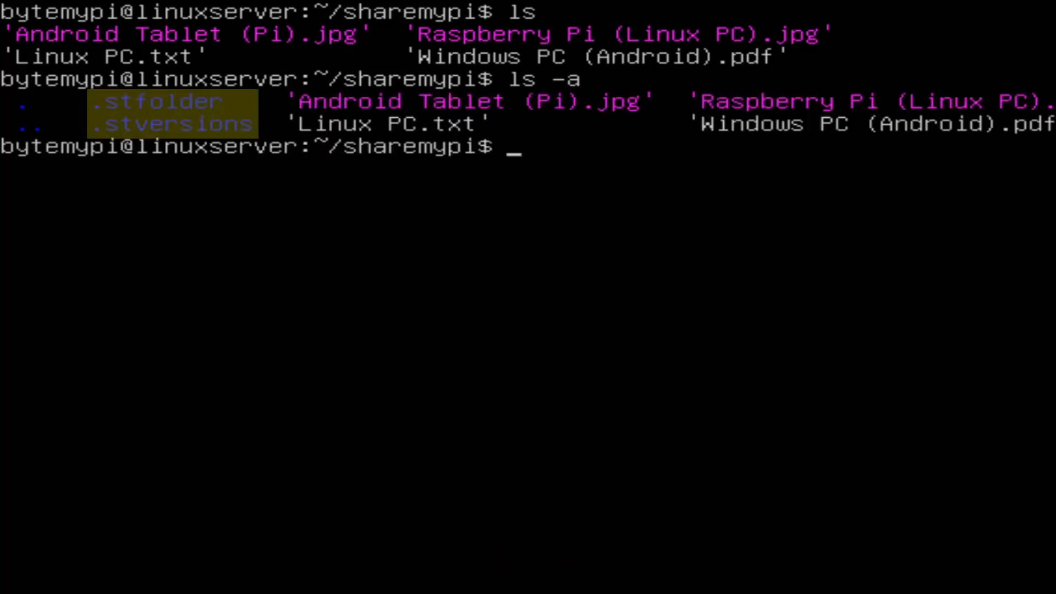
# Step: Change to the hidden .stversions directory and list its archived file versions
pyautogui.write('cd .')
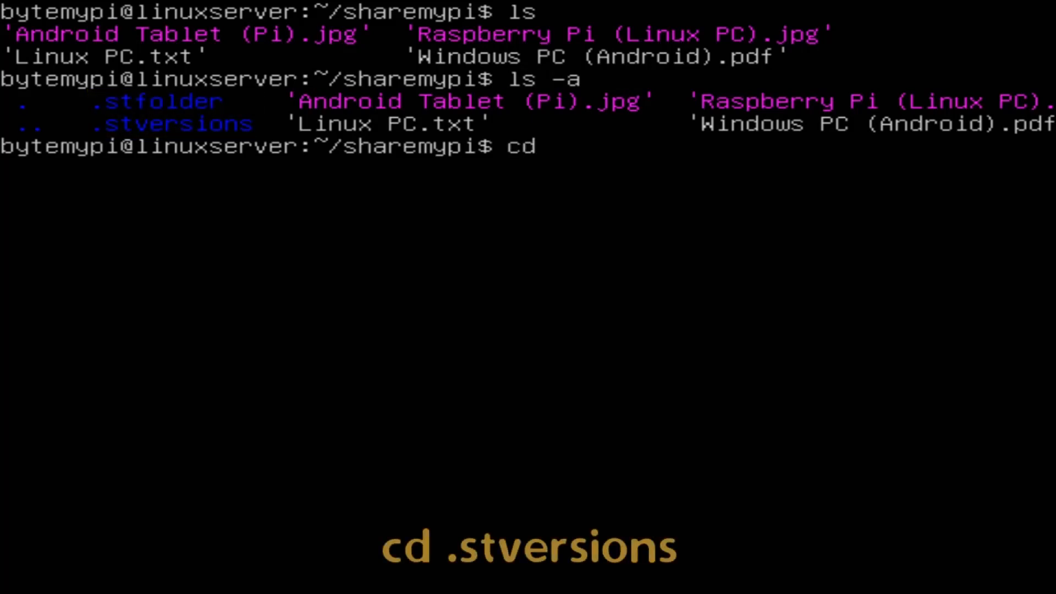
pyautogui.write('stversions')
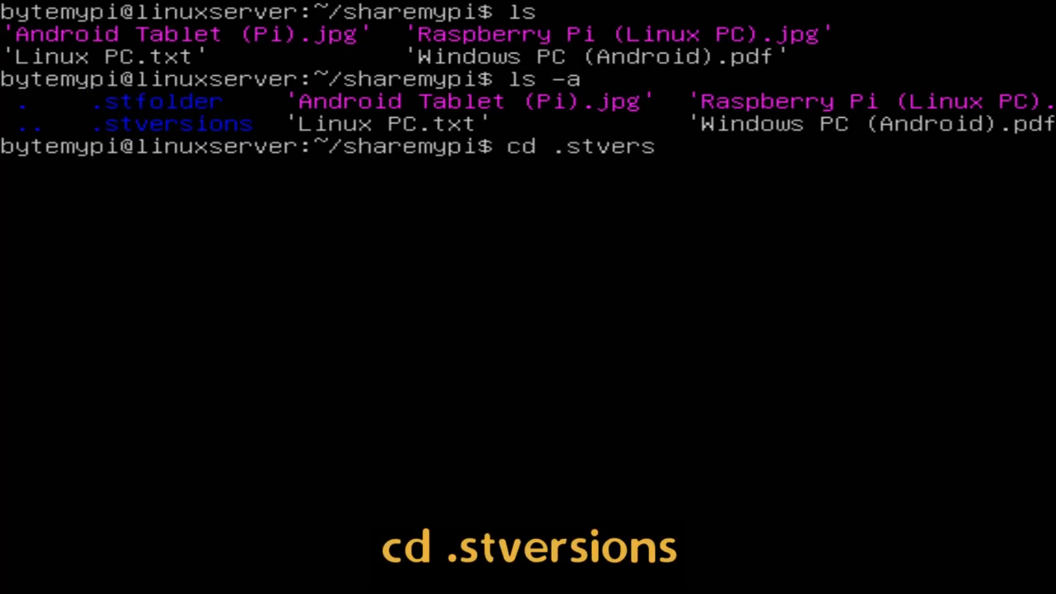
pyautogui.press('Return')
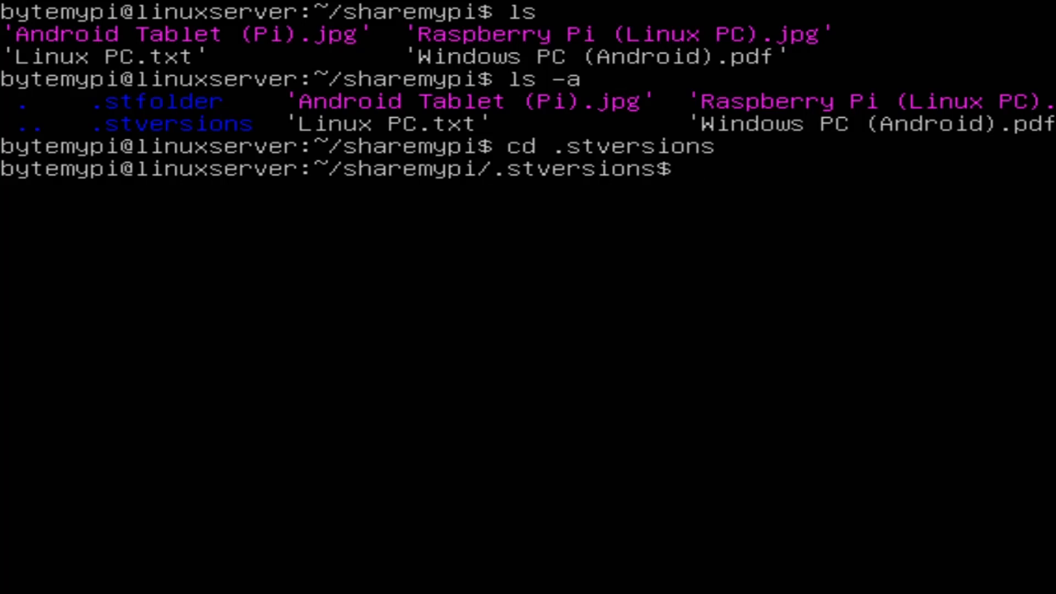
pyautogui.write('ls')
pyautogui.press('Return')
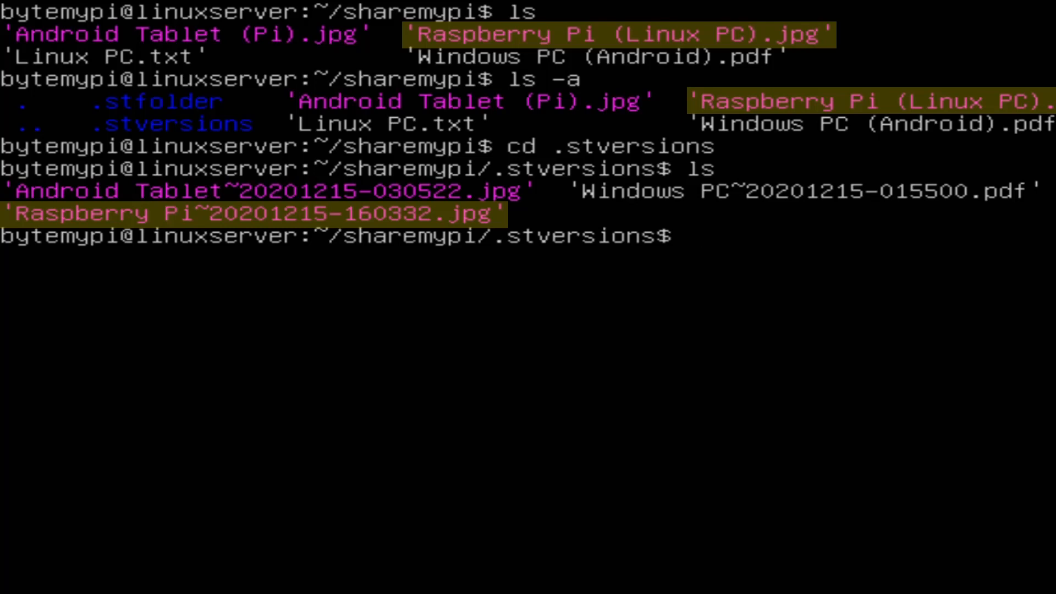
# Step: Go back up to the sharemypi directory and clear the terminal screen
pyautogui.write('cd ..')
pyautogui.press('Return')
pyautogui.write('clear')
pyautogui.press('Return')
# Step: Open Linux PC.txt in nano, add the second line "Edited on Linux Server", and save the file under the same name
pyautogui.write('nano ')
pyautogui.write('Linux')
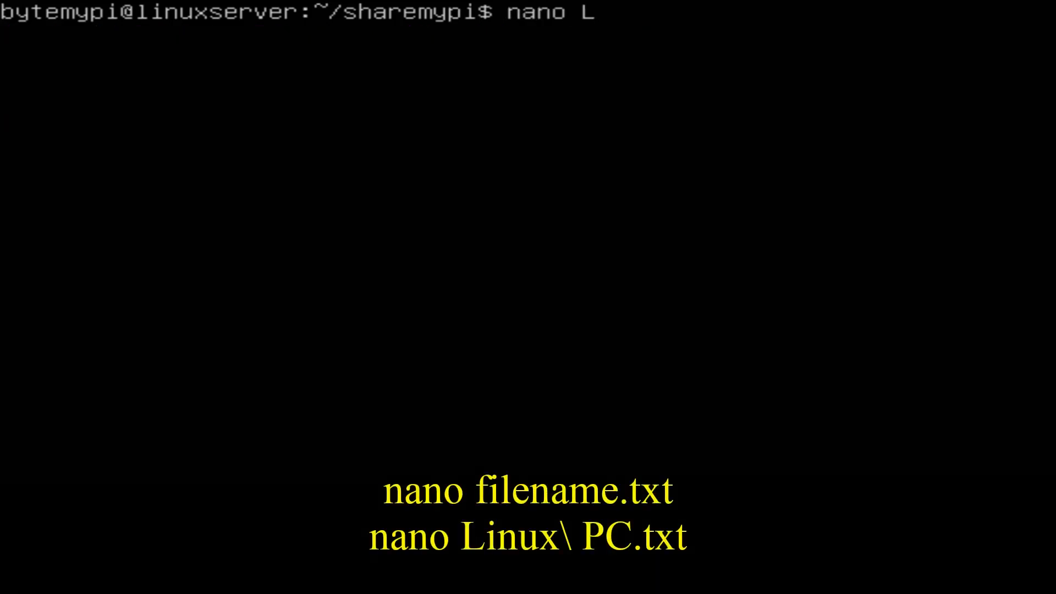
pyautogui.press('Tab')
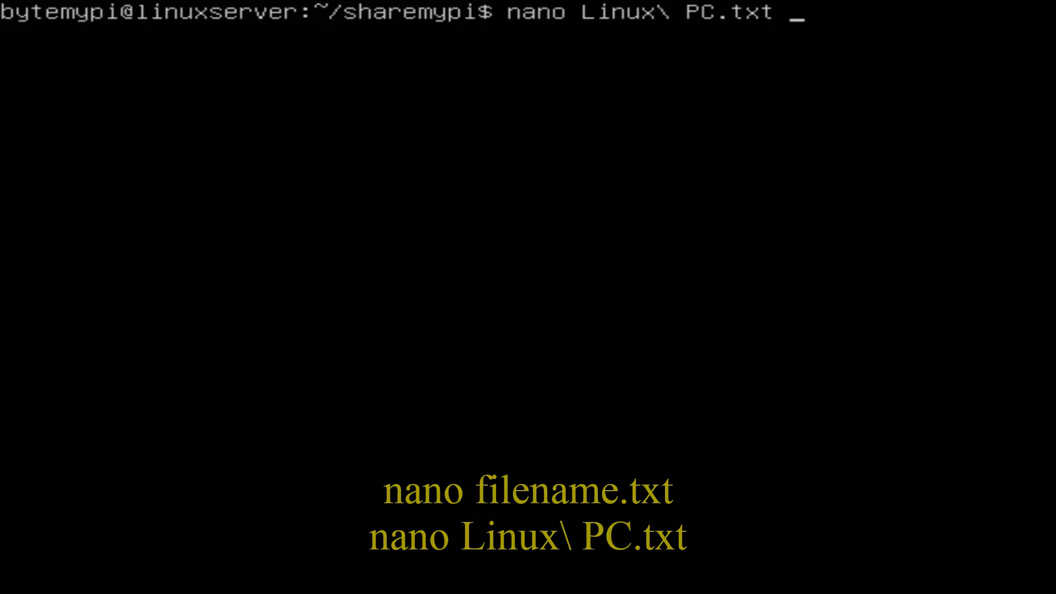
pyautogui.press('Return')
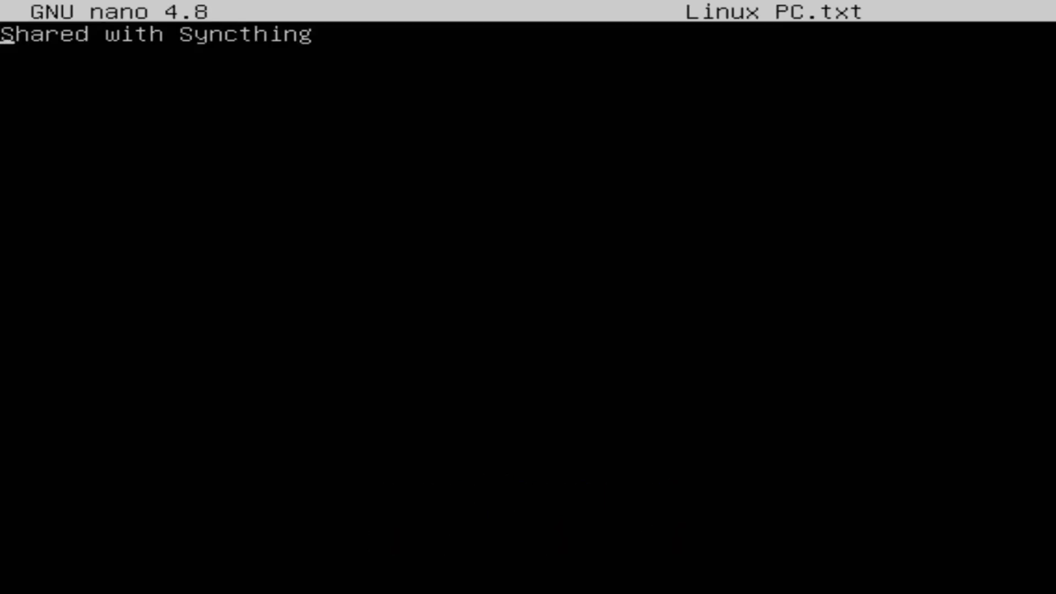
pyautogui.write('Edited on Linux Ser')
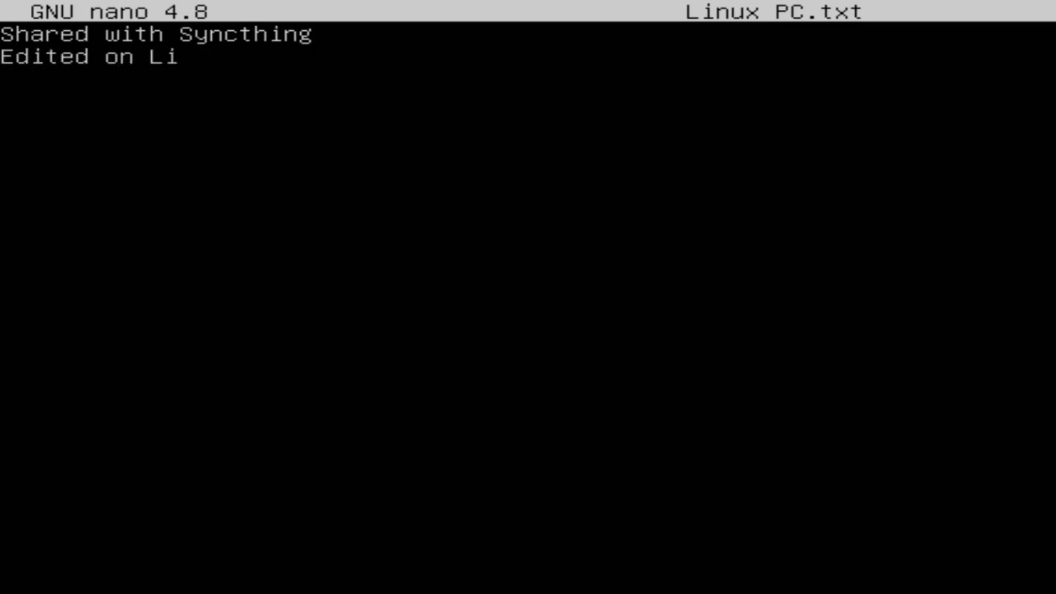
pyautogui.write('ver')
pyautogui.hotkey('ctrl', 'x')
pyautogui.press('y')
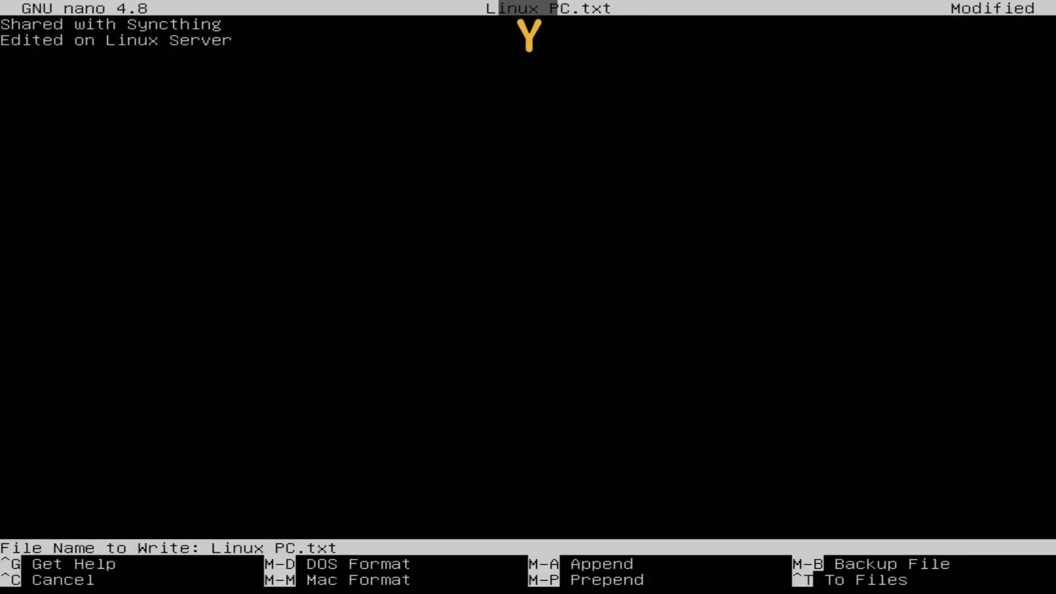
pyautogui.press('Return')
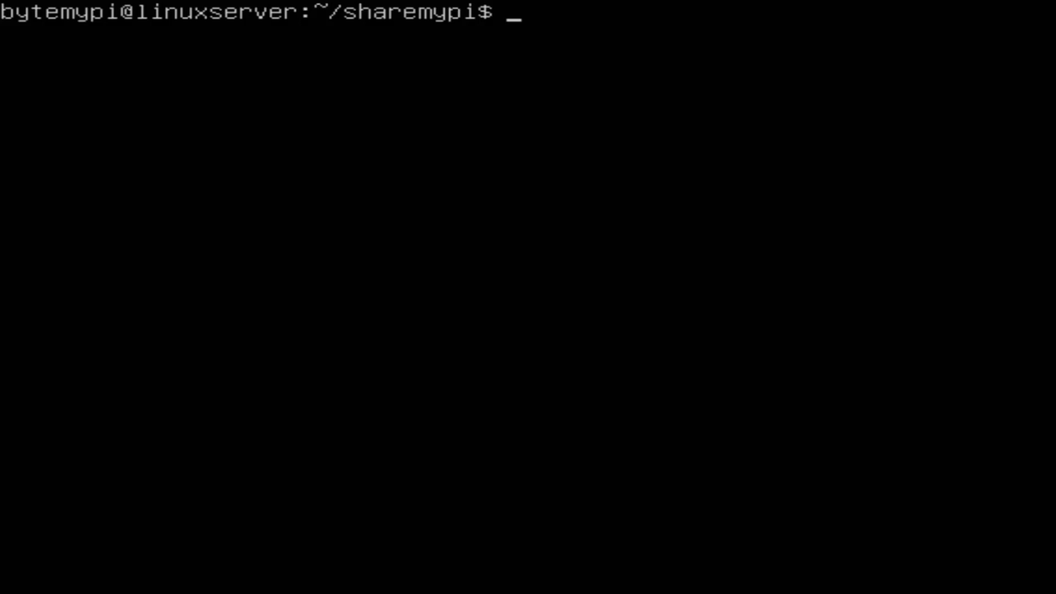
# Step: Create an empty file named LinuxServer.txt in sharemypi with the touch command
pyautogui.write('touch L')
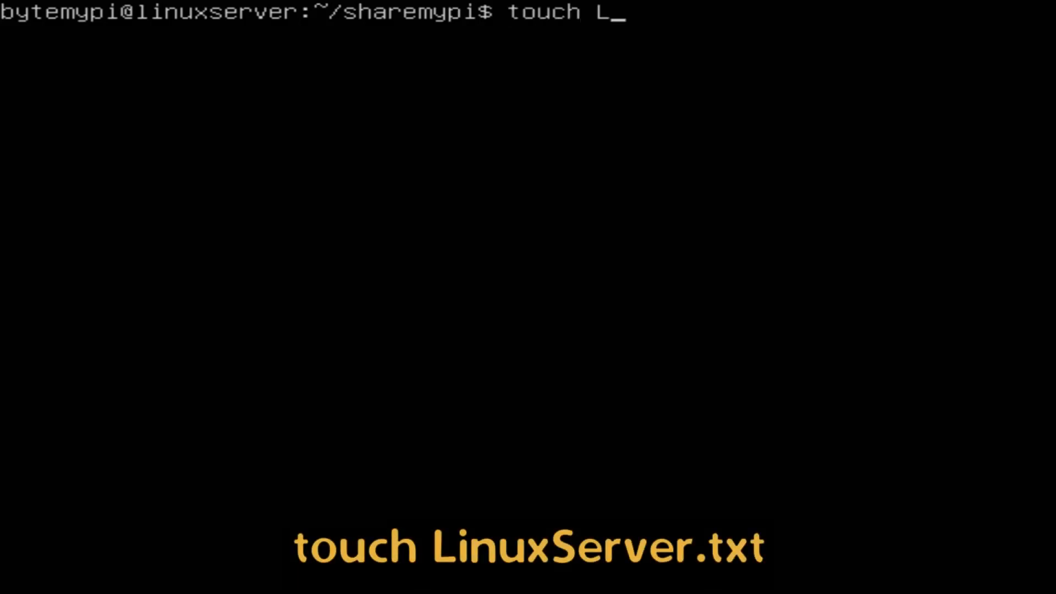
pyautogui.write('inuxServer')
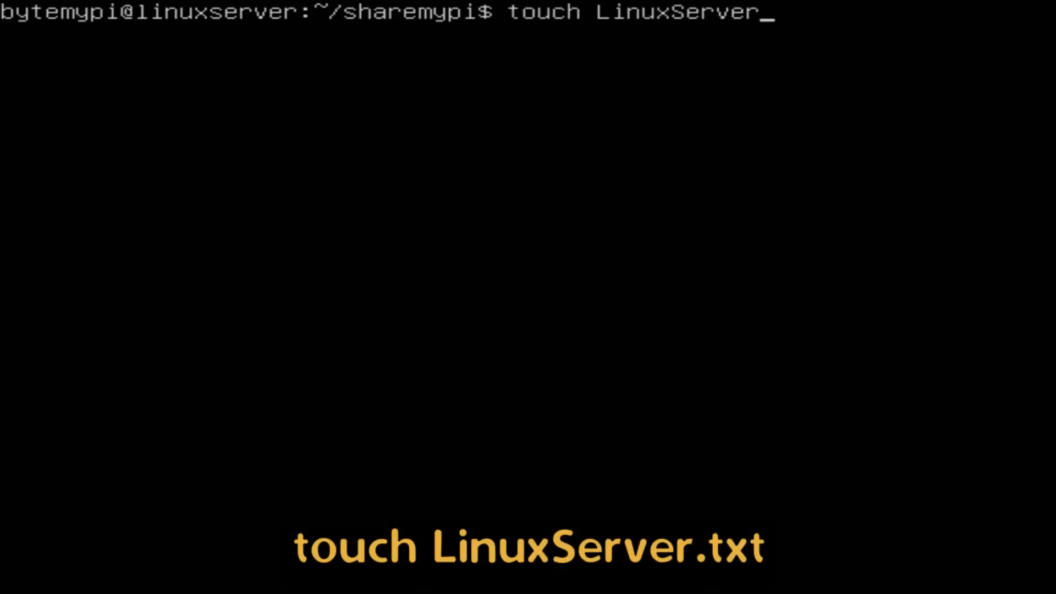
pyautogui.write('.txt')
pyautogui.press('Return')
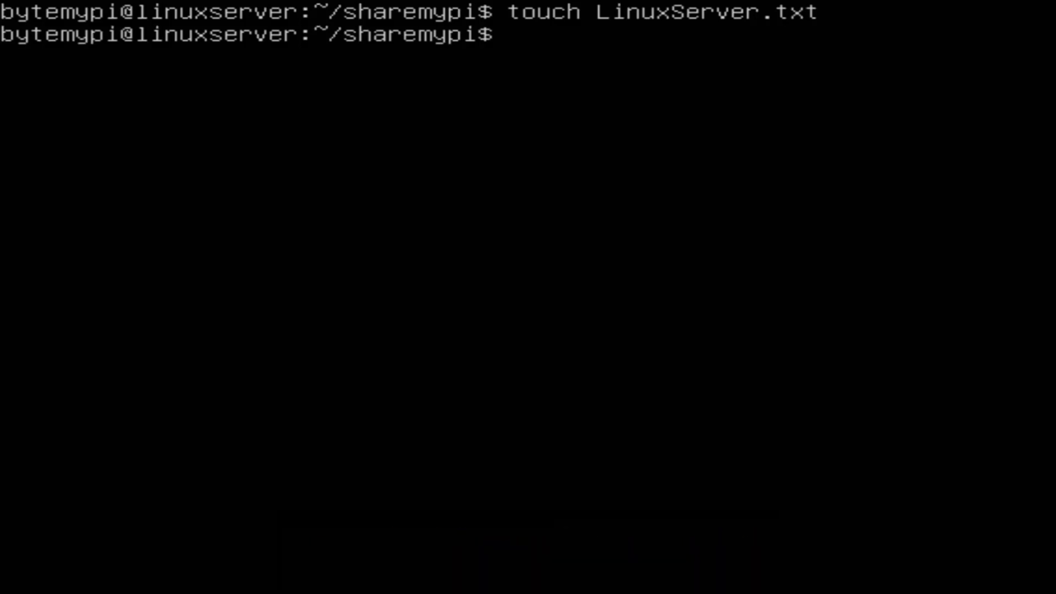
# Step: List the files in sharemypi and exit the Linux server session
pyautogui.write('ls')
pyautogui.press('Return')
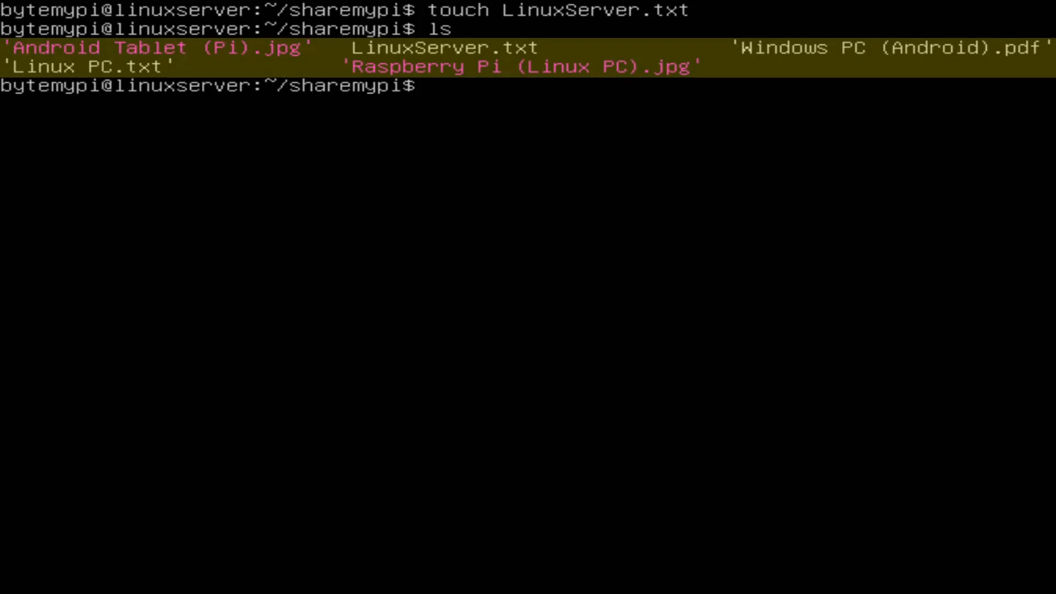
pyautogui.write('exit')
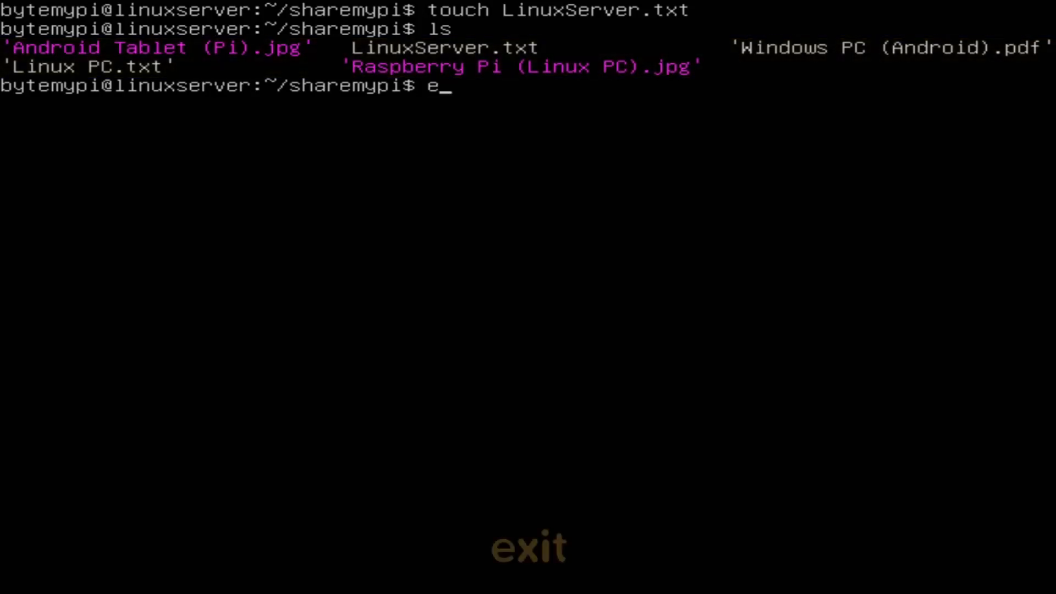
pyautogui.press('Return')
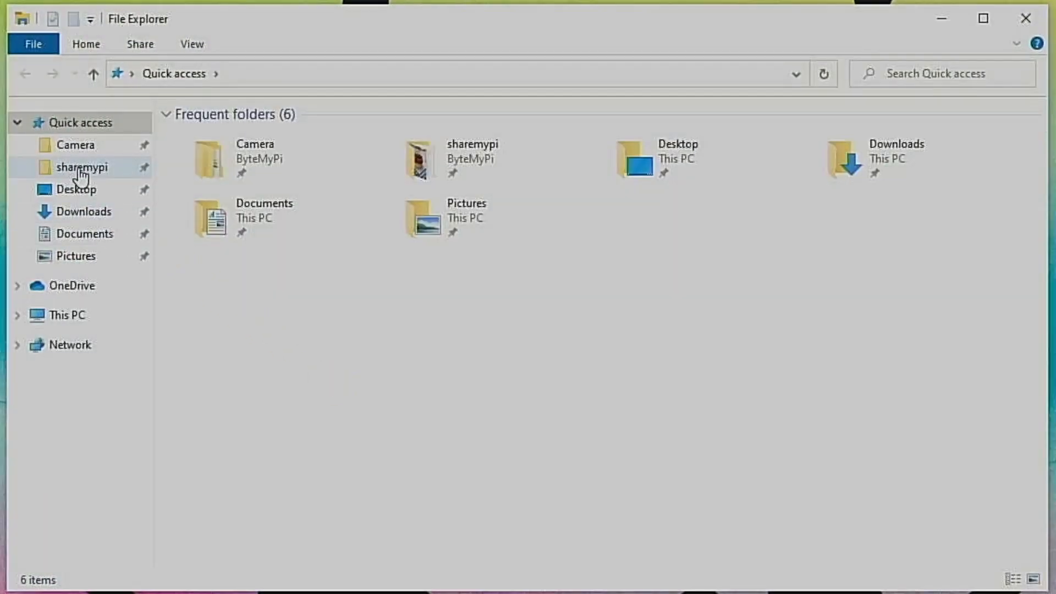
# Step: In File Explorer on the Windows PC, open sharemypi, check the contents of the Linux PC text file, and close it
pyautogui.click(82, 167)
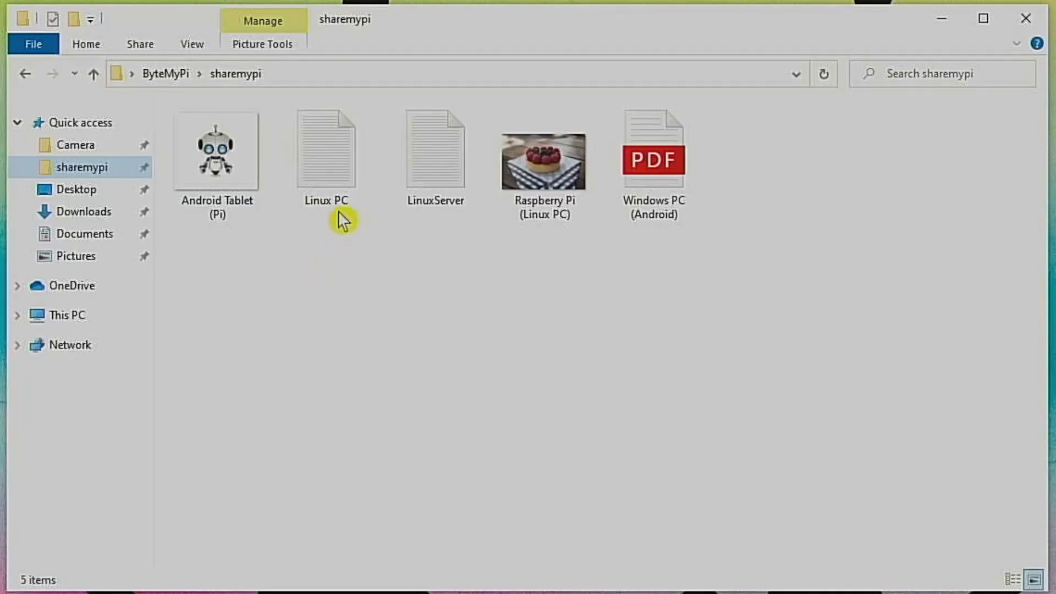
pyautogui.doubleClick(336, 185)
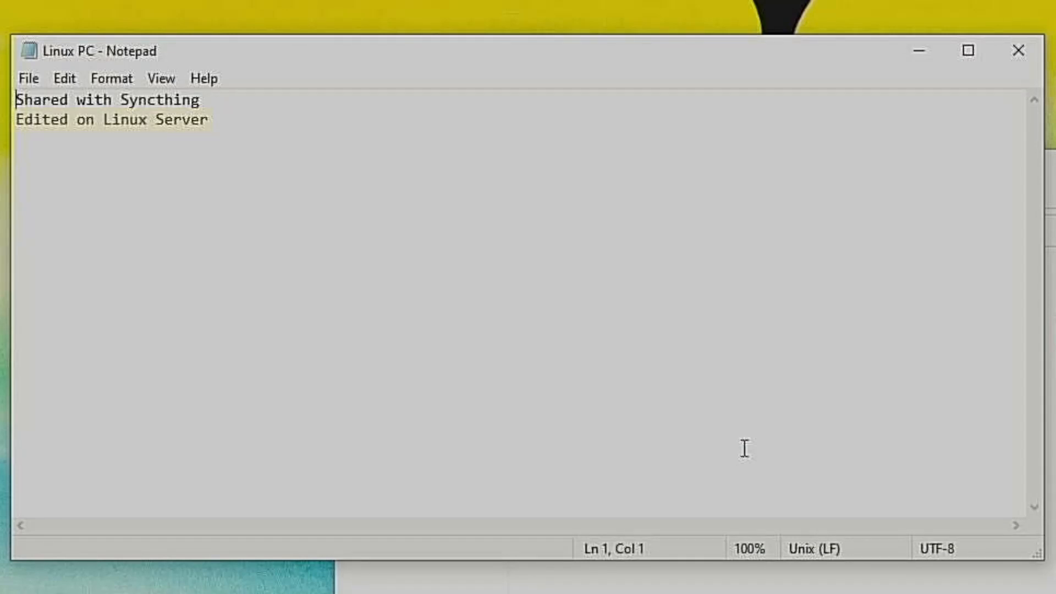
pyautogui.click(1015, 65)
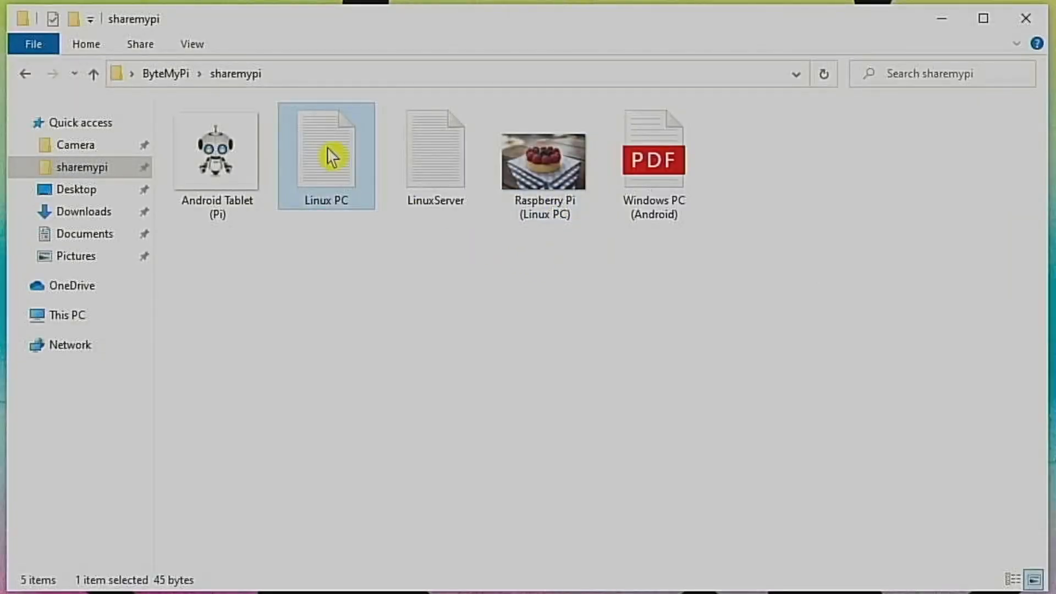
# Step: Show hidden items in sharemypi, read the archived Linux PC text file in .stversions, and close it
pyautogui.click(204, 48)
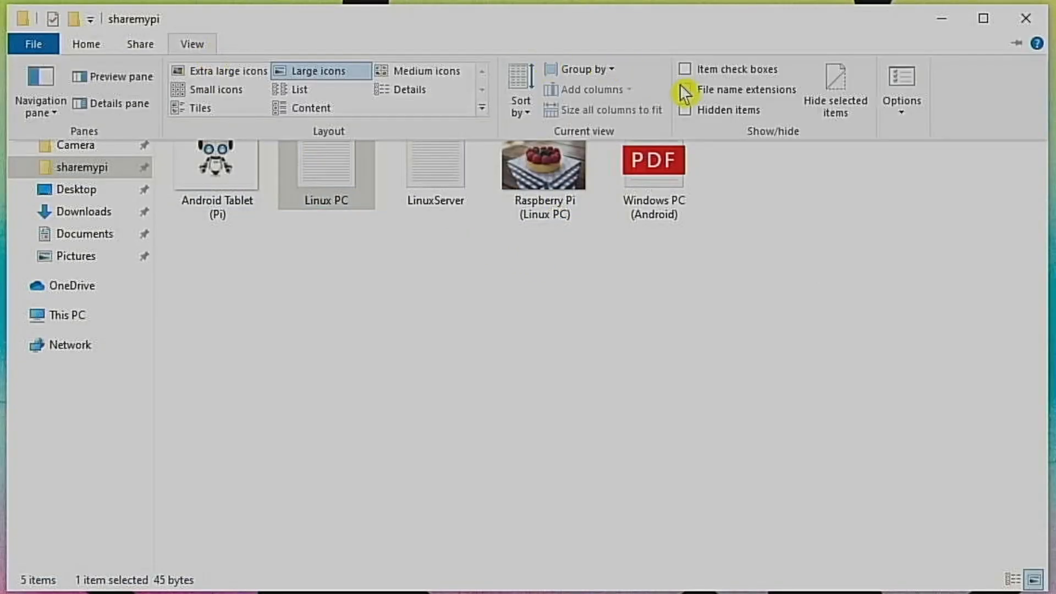
pyautogui.click(708, 111)
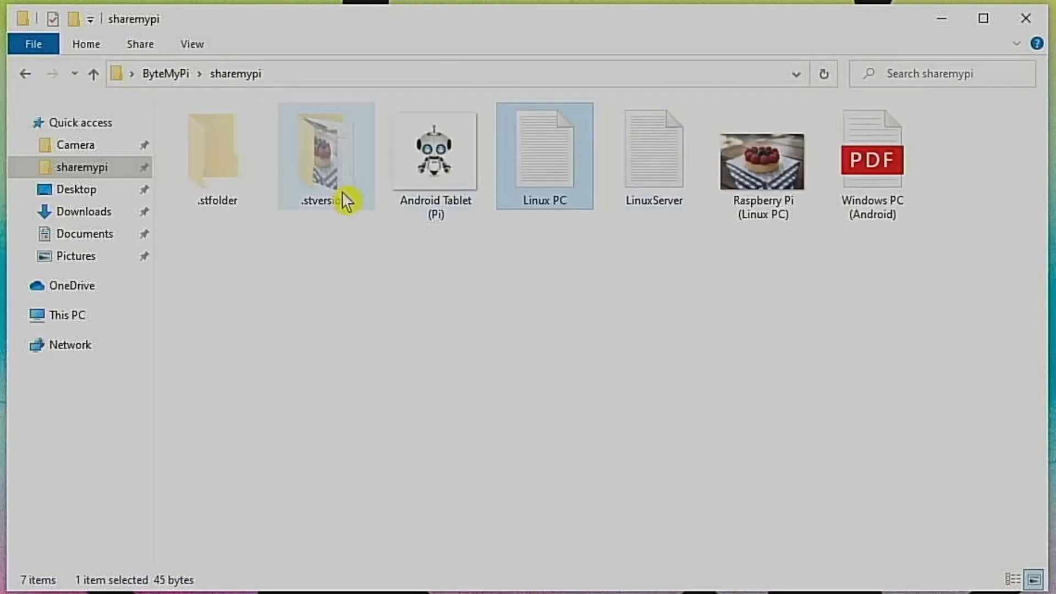
pyautogui.doubleClick(337, 173)
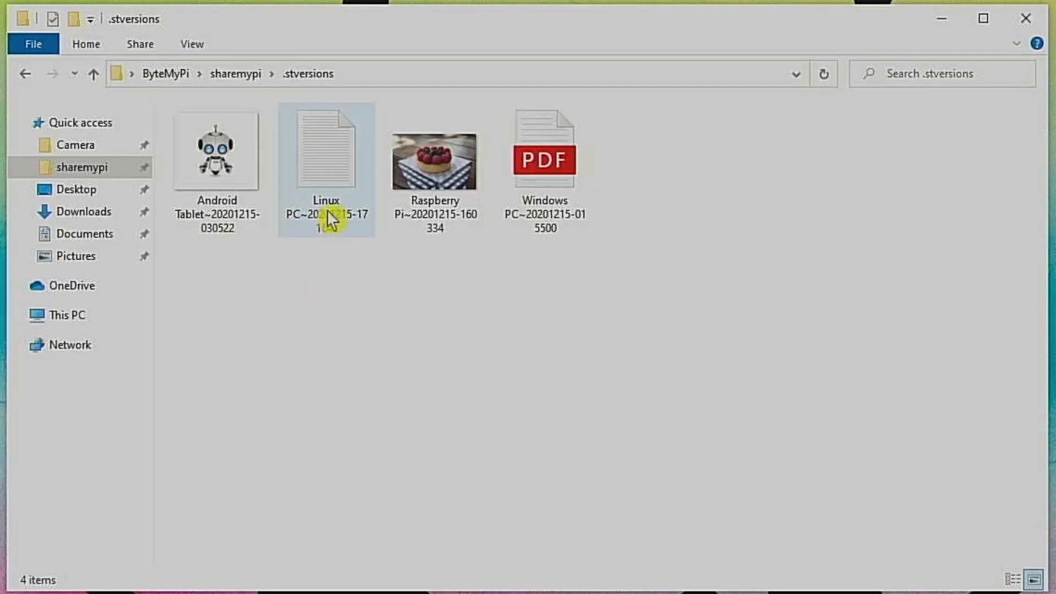
pyautogui.click(325, 191)
pyautogui.doubleClick(325, 191)
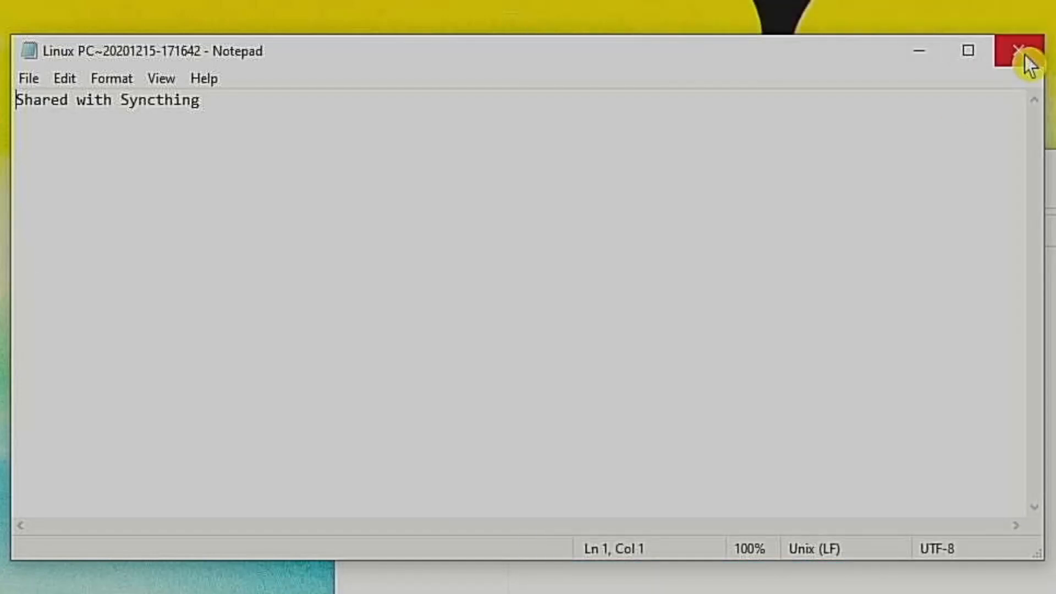
pyautogui.click(1024, 55)
# Step: Turn off the display of hidden items in the sharemypi folder
pyautogui.click(192, 44)
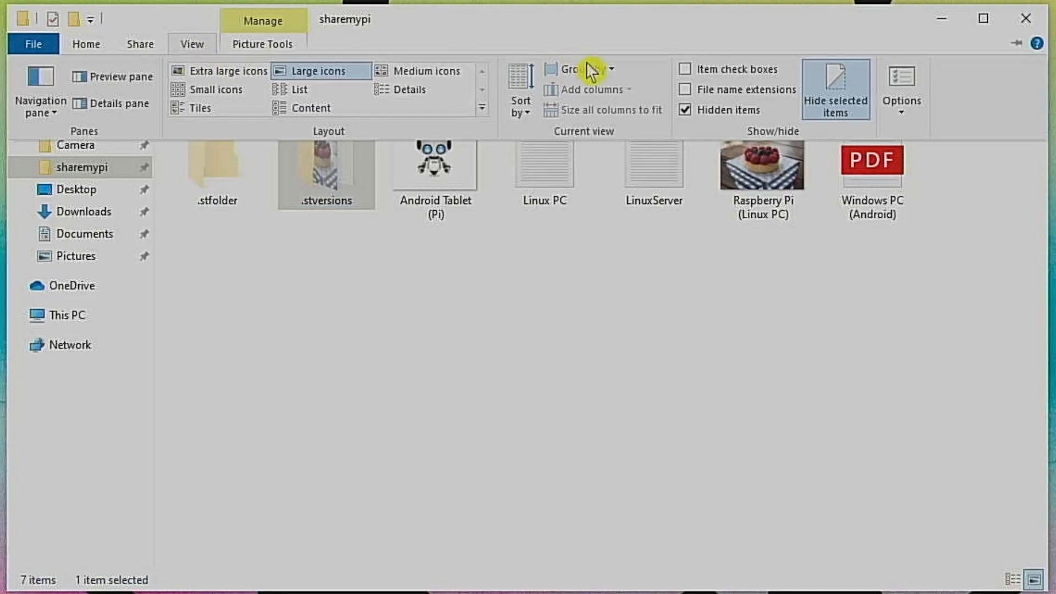
pyautogui.click(703, 112)
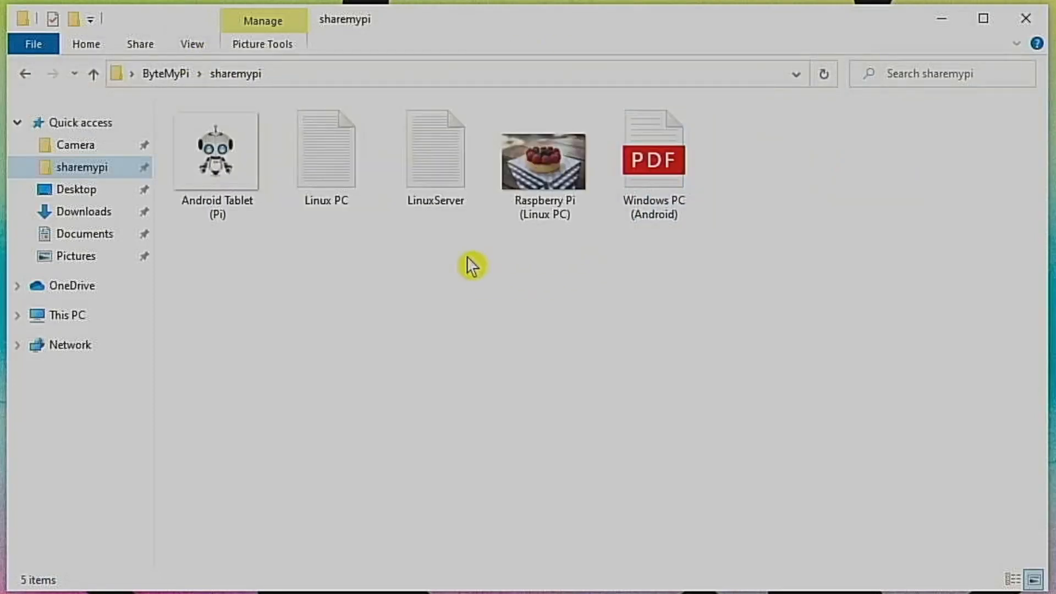
# Step: Delete the LinuxServer file from the sharemypi folder on the Windows PC and close the folder window
pyautogui.rightClick(418, 182)
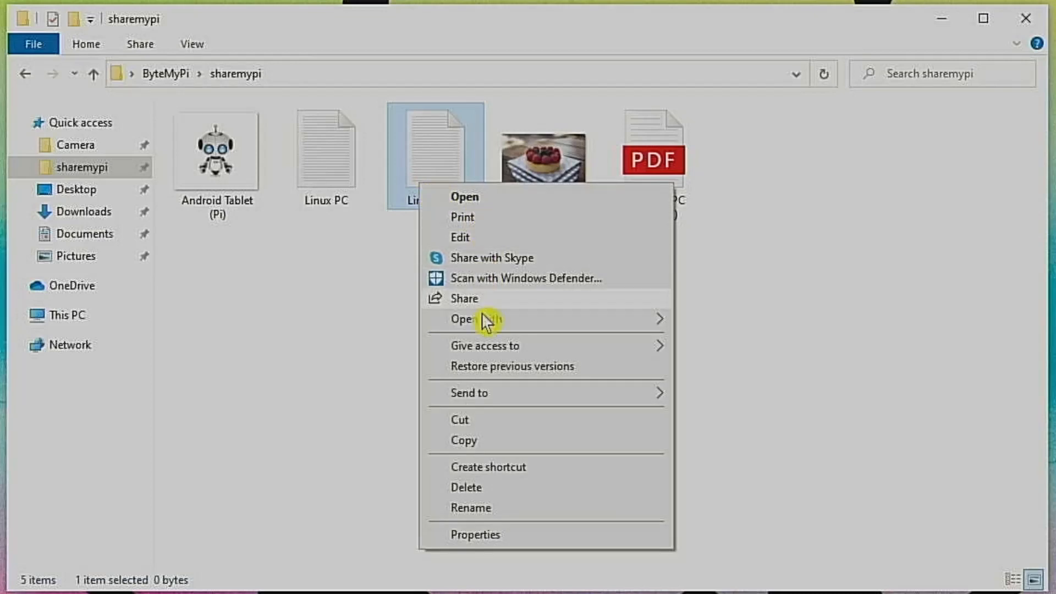
pyautogui.click(487, 495)
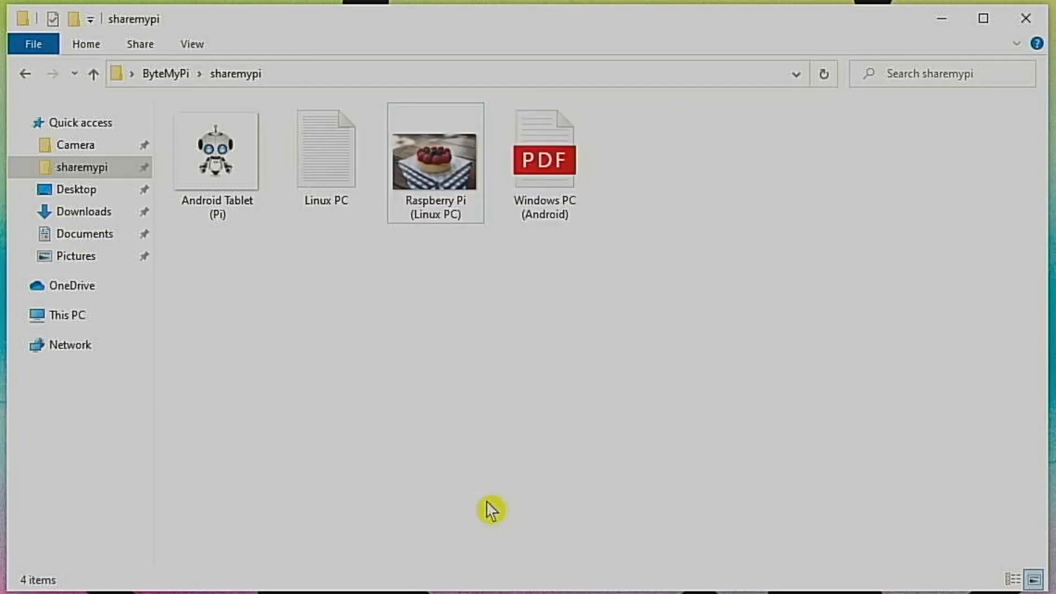
pyautogui.click(1024, 20)
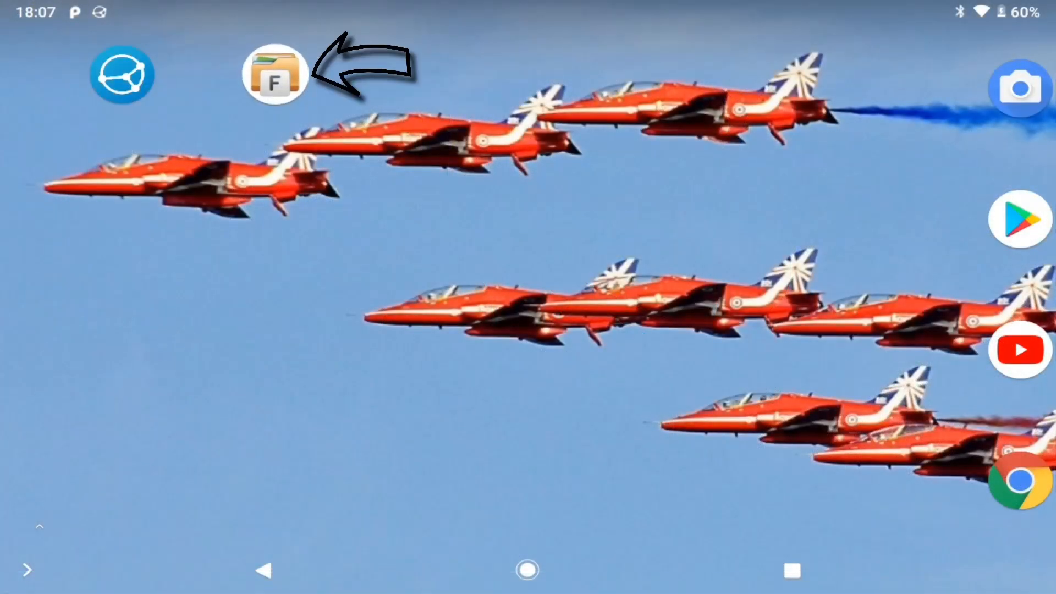
# Step: On the Android tablet, launch File Manager + and open the sharemypi folder in main storage to check its files
pyautogui.click(275, 74)
pyautogui.click(117, 175)
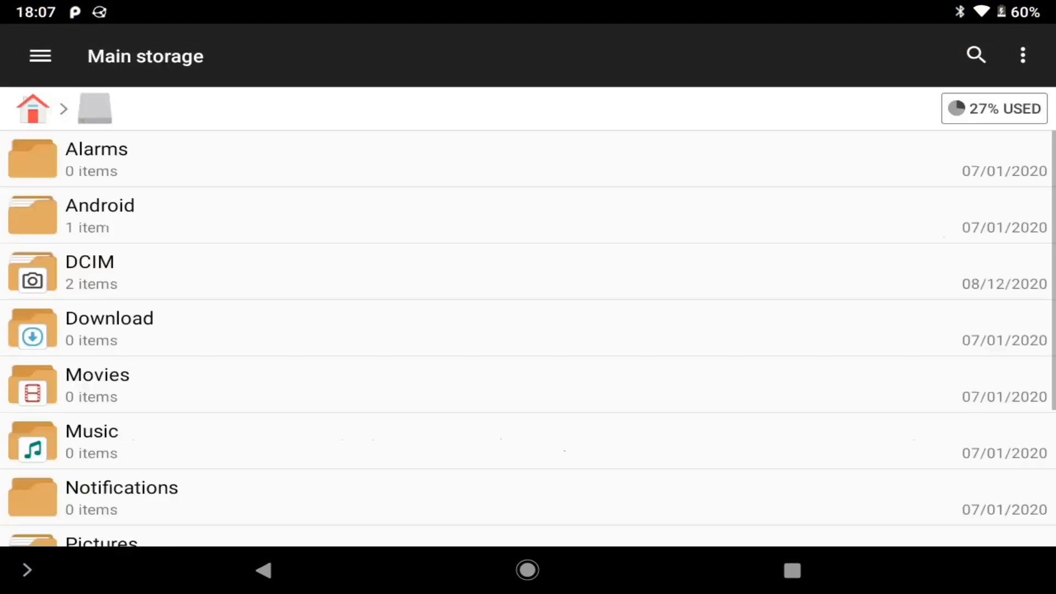
pyautogui.scroll(-4, 527, 338)
pyautogui.click(110, 518)
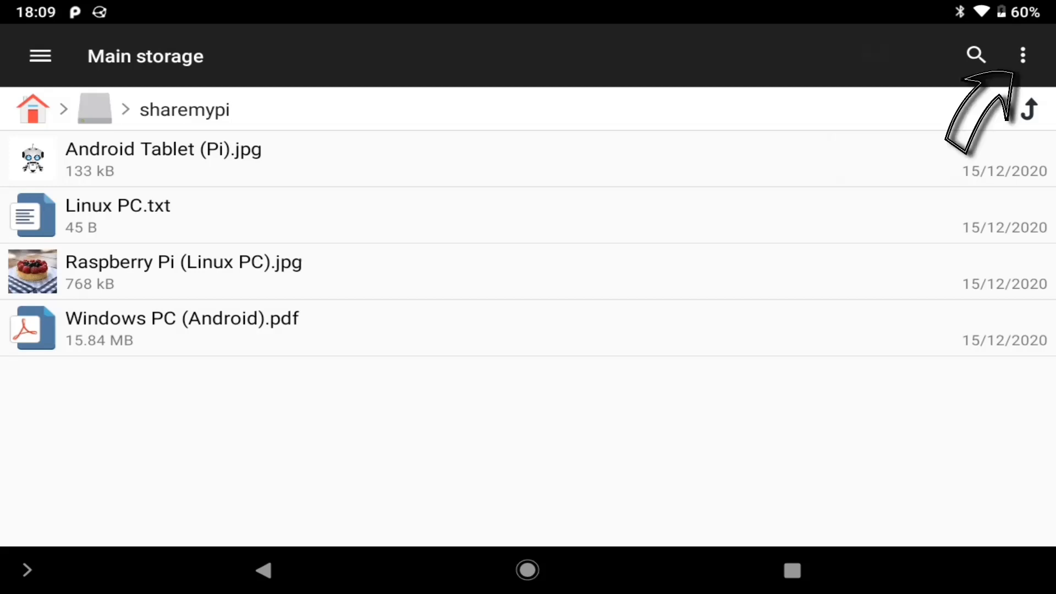
# Step: Show hidden files in sharemypi and open the .stversions folder to examine the archived versions
pyautogui.click(1023, 55)
pyautogui.click(889, 103)
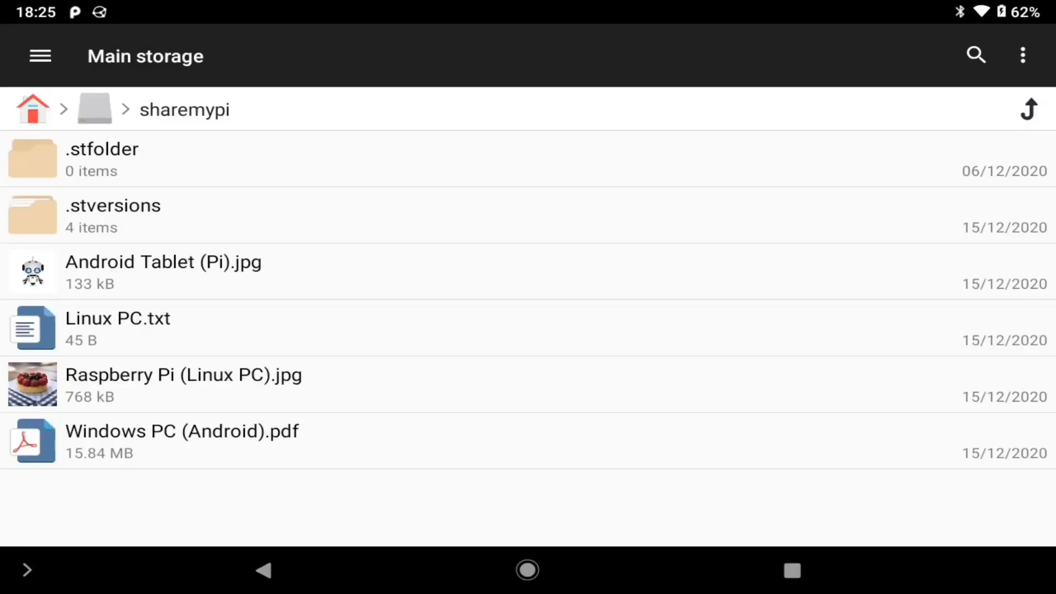
pyautogui.click(112, 215)
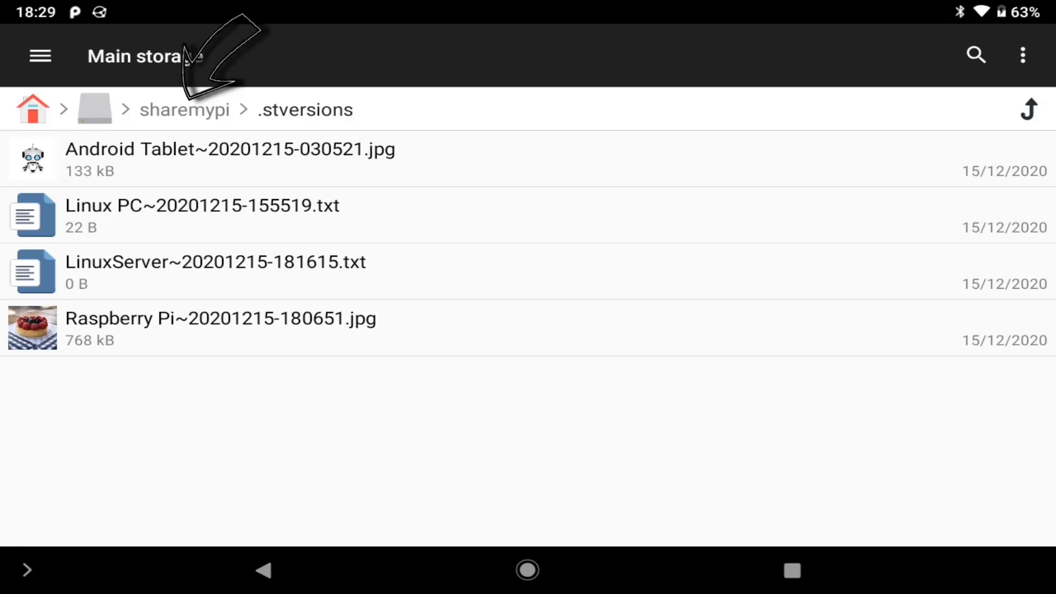
# Step: Return to the sharemypi folder and turn off the display of hidden files
pyautogui.click(185, 110)
pyautogui.click(1022, 55)
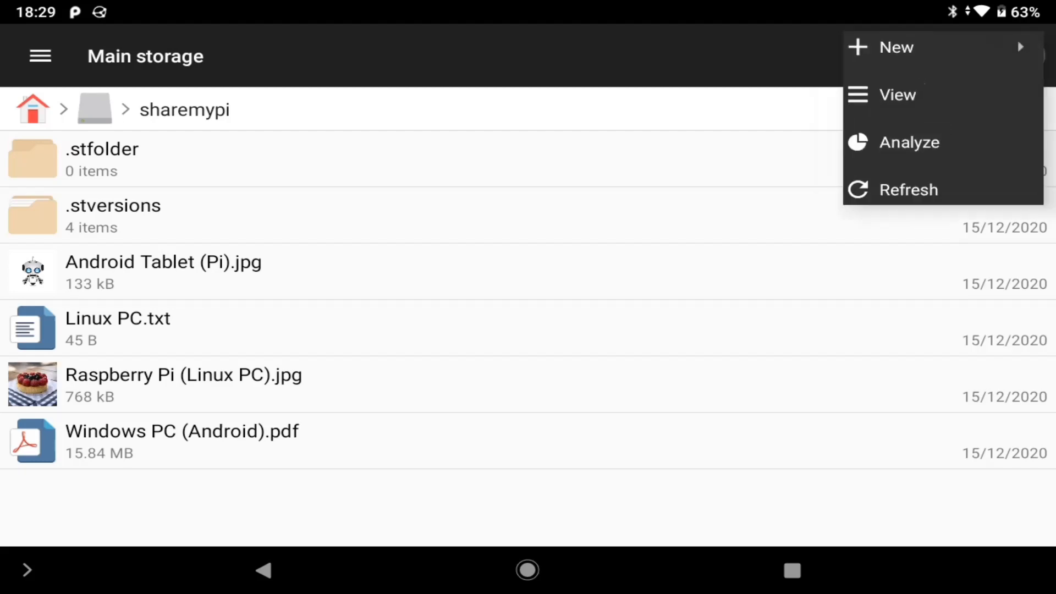
pyautogui.click(890, 99)
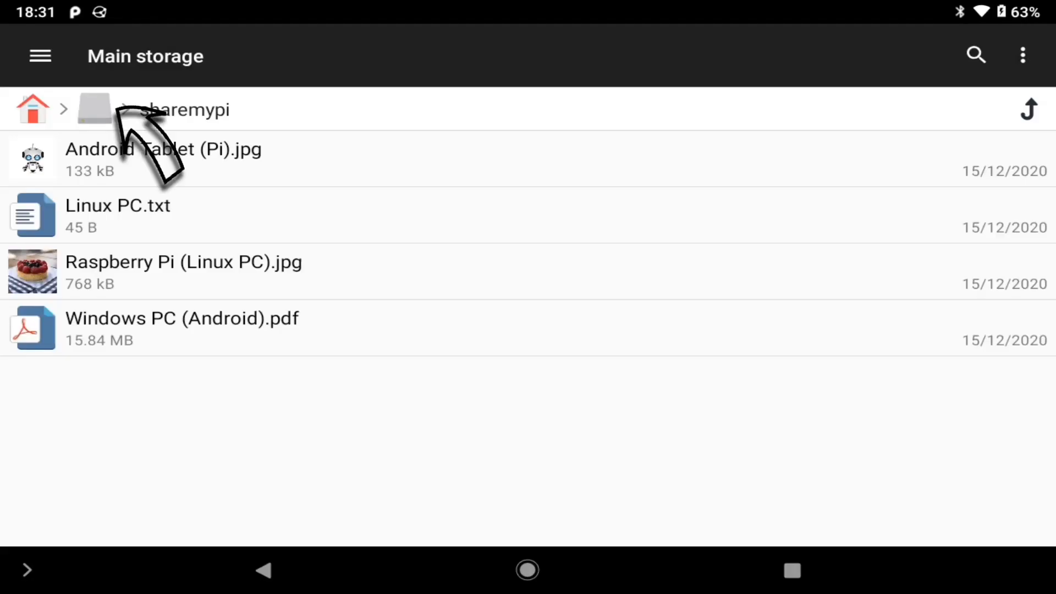
# Step: Go back to the main storage root and add a bookmark for the sharemypi folder
pyautogui.click(95, 108)
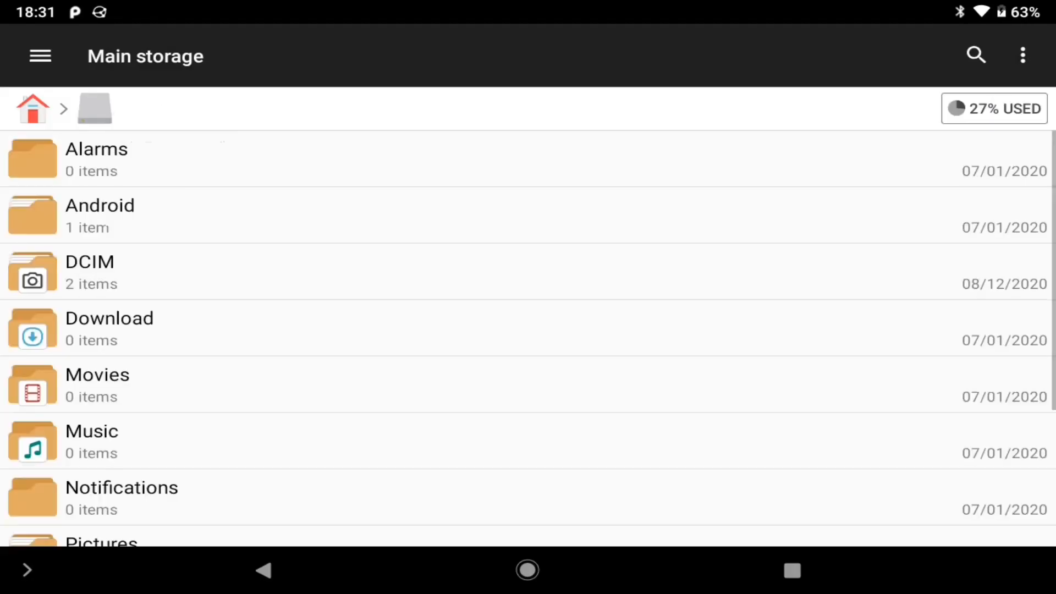
pyautogui.scroll(-4, 528, 338)
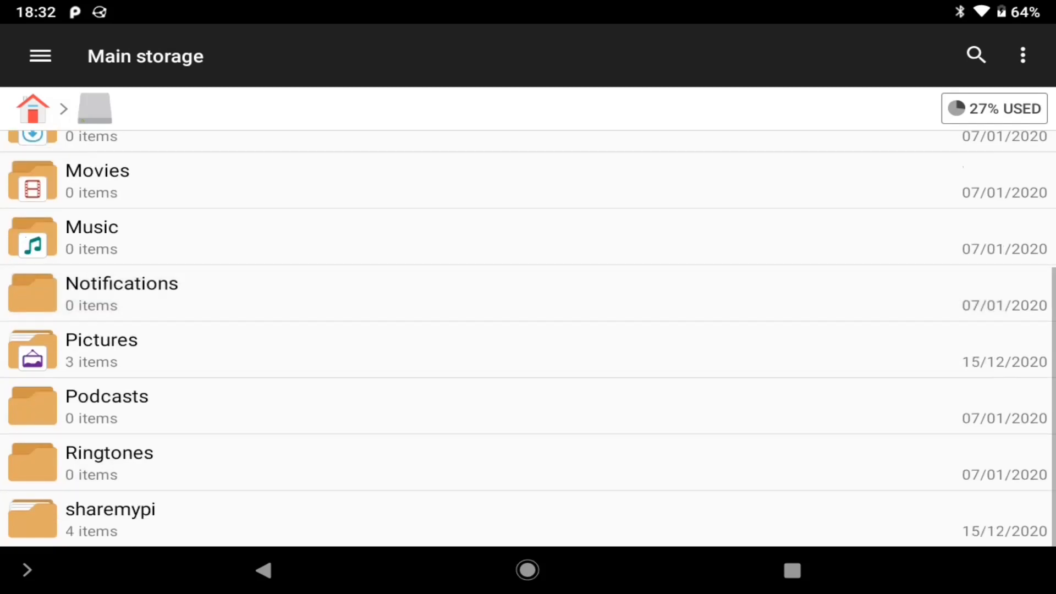
pyautogui.click(110, 518)
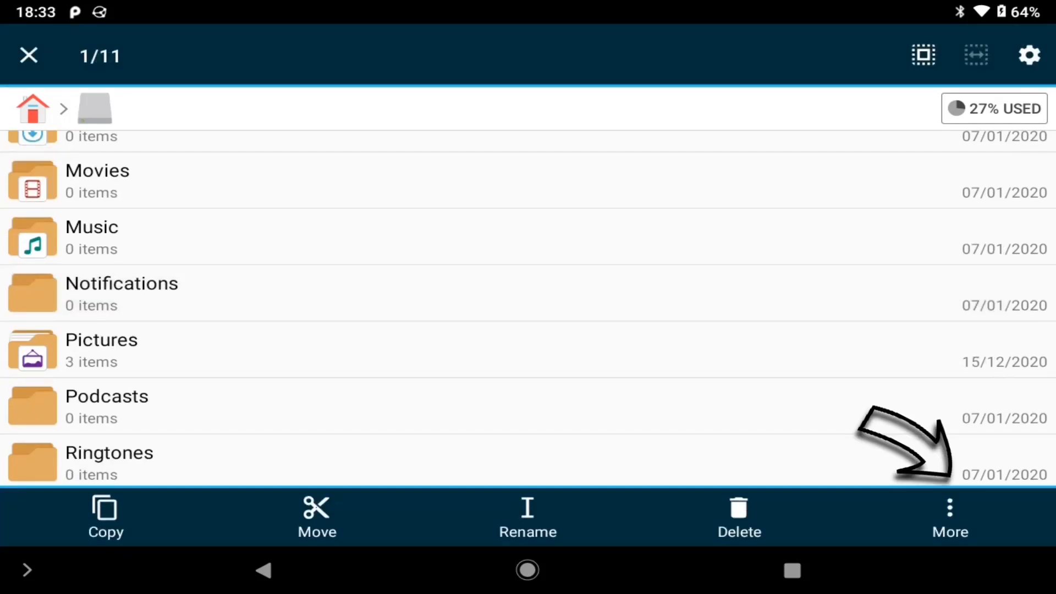
pyautogui.click(949, 517)
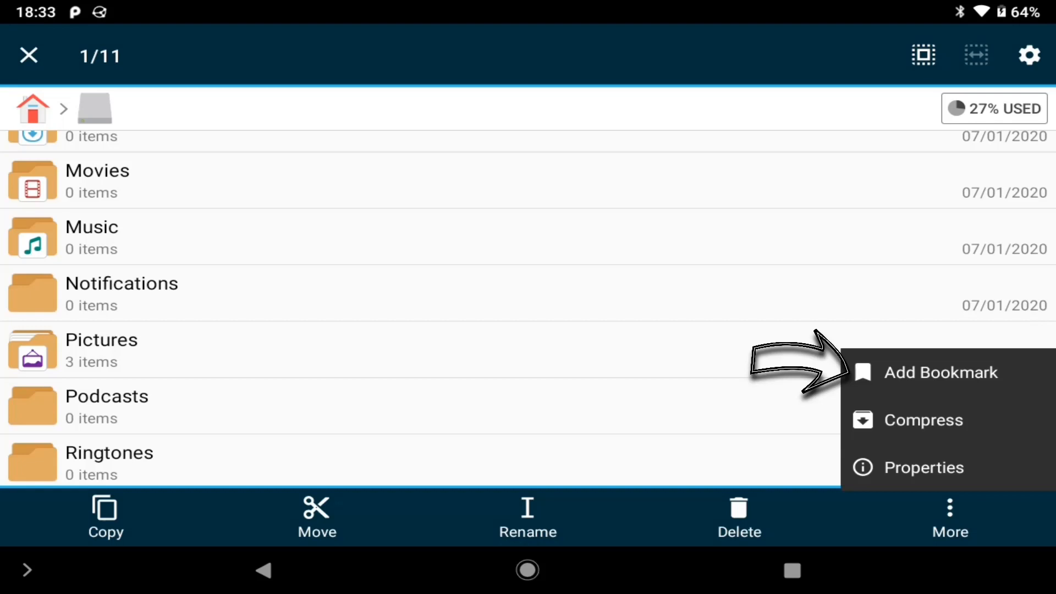
pyautogui.click(940, 372)
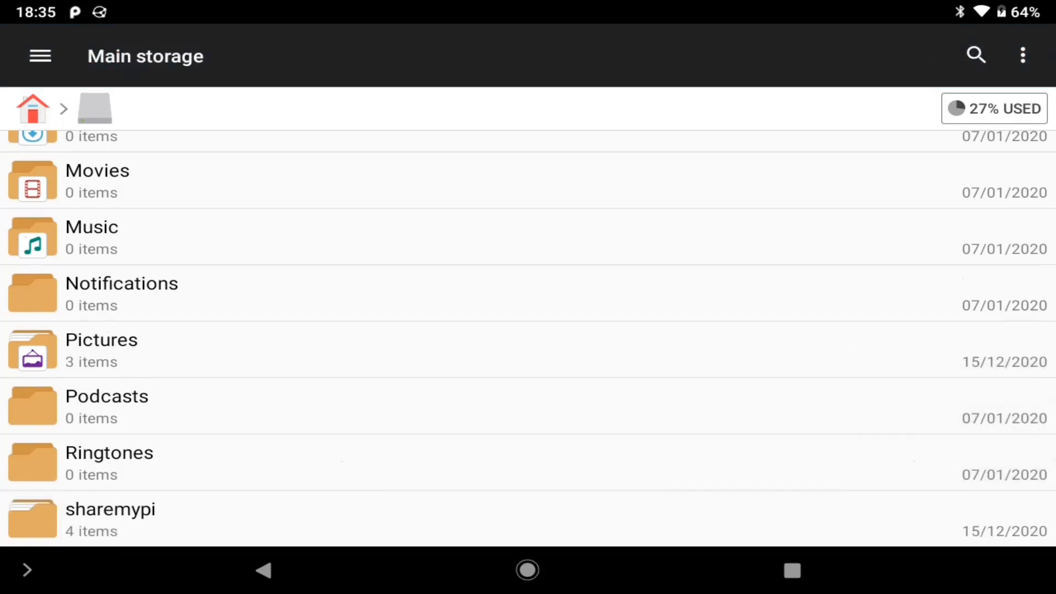
# Step: From the file manager's home page, open sharemypi through its bookmark, and return to the tablet's home screen
pyautogui.click(33, 109)
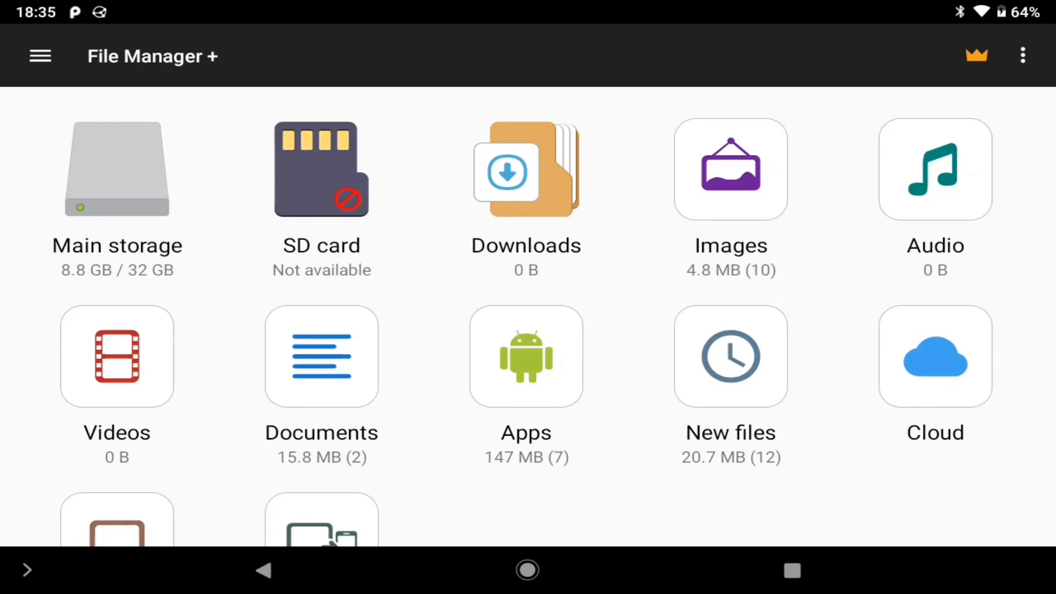
pyautogui.click(40, 55)
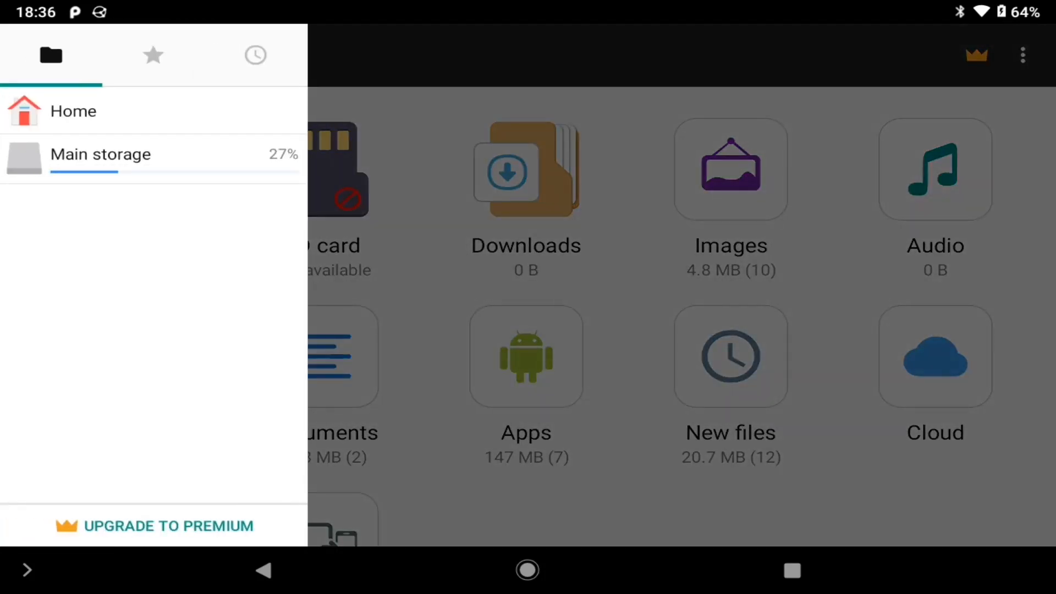
pyautogui.click(154, 55)
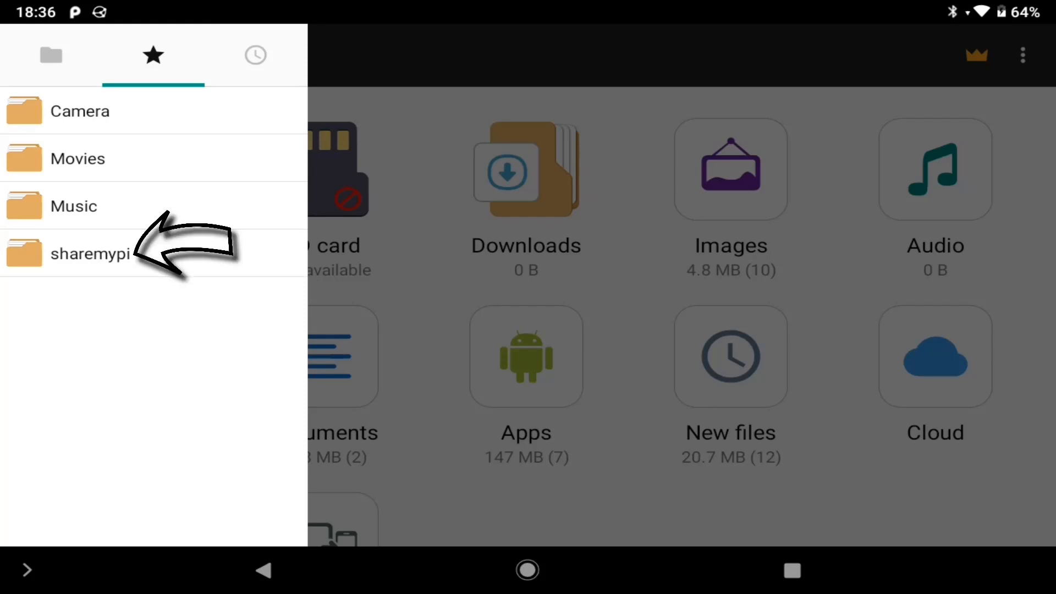
pyautogui.click(90, 253)
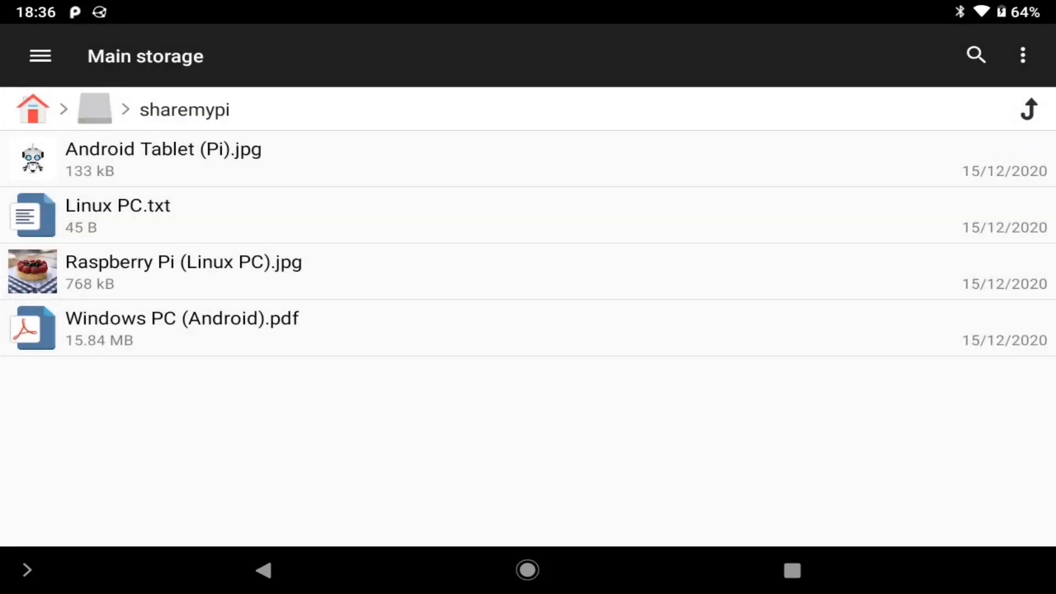
pyautogui.click(527, 569)
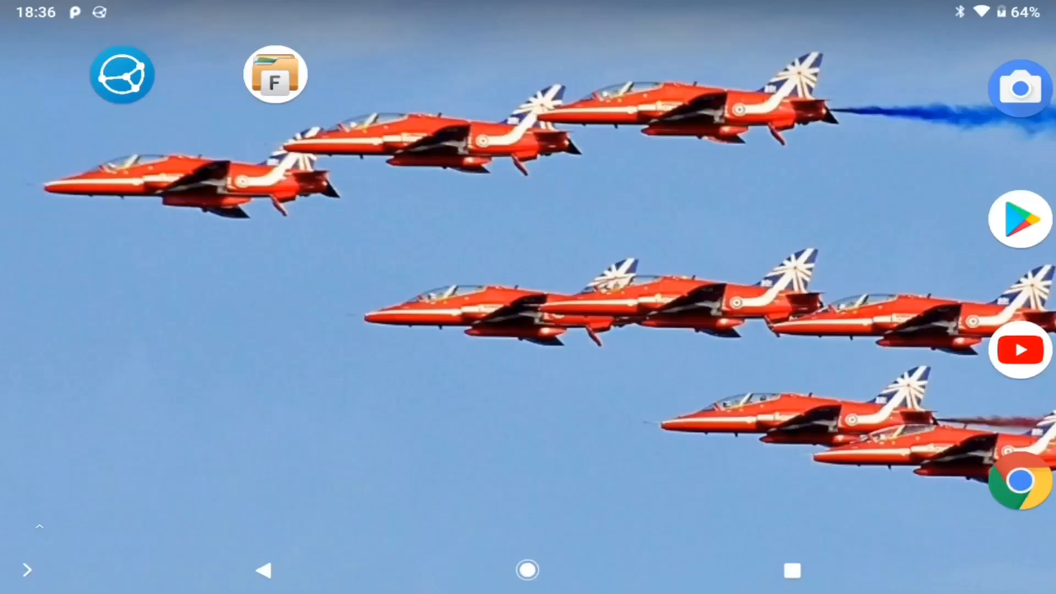